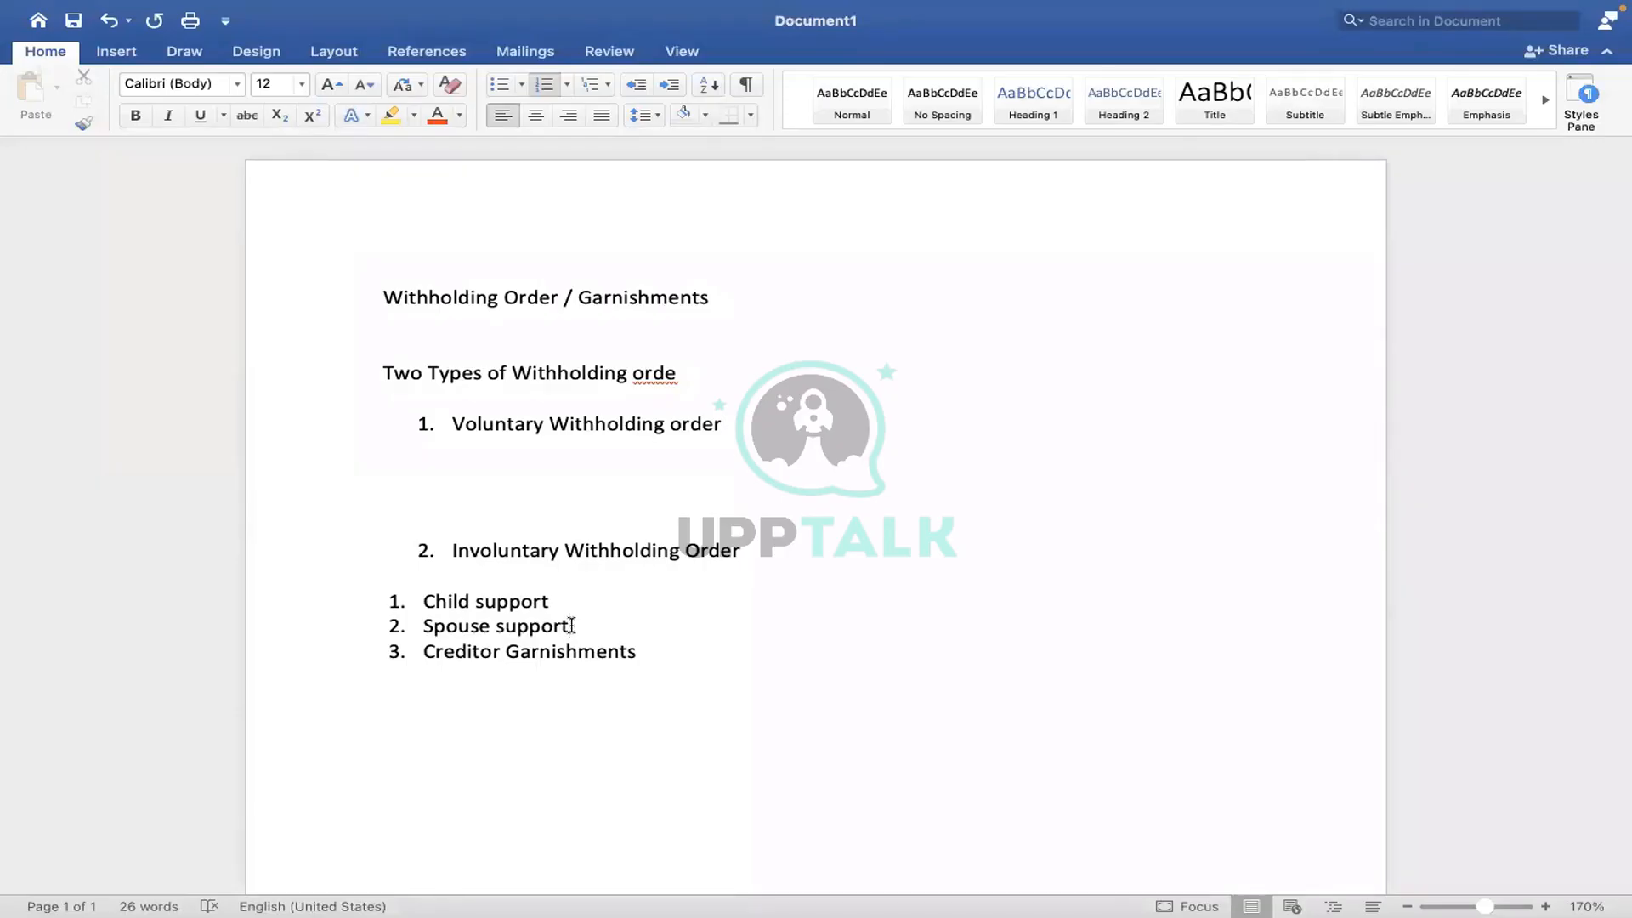
Add four blank lines below the Creditor Garnishments list item
left_click(644, 646)
key("Return")
key("Return")
key("Return")
key("Return")
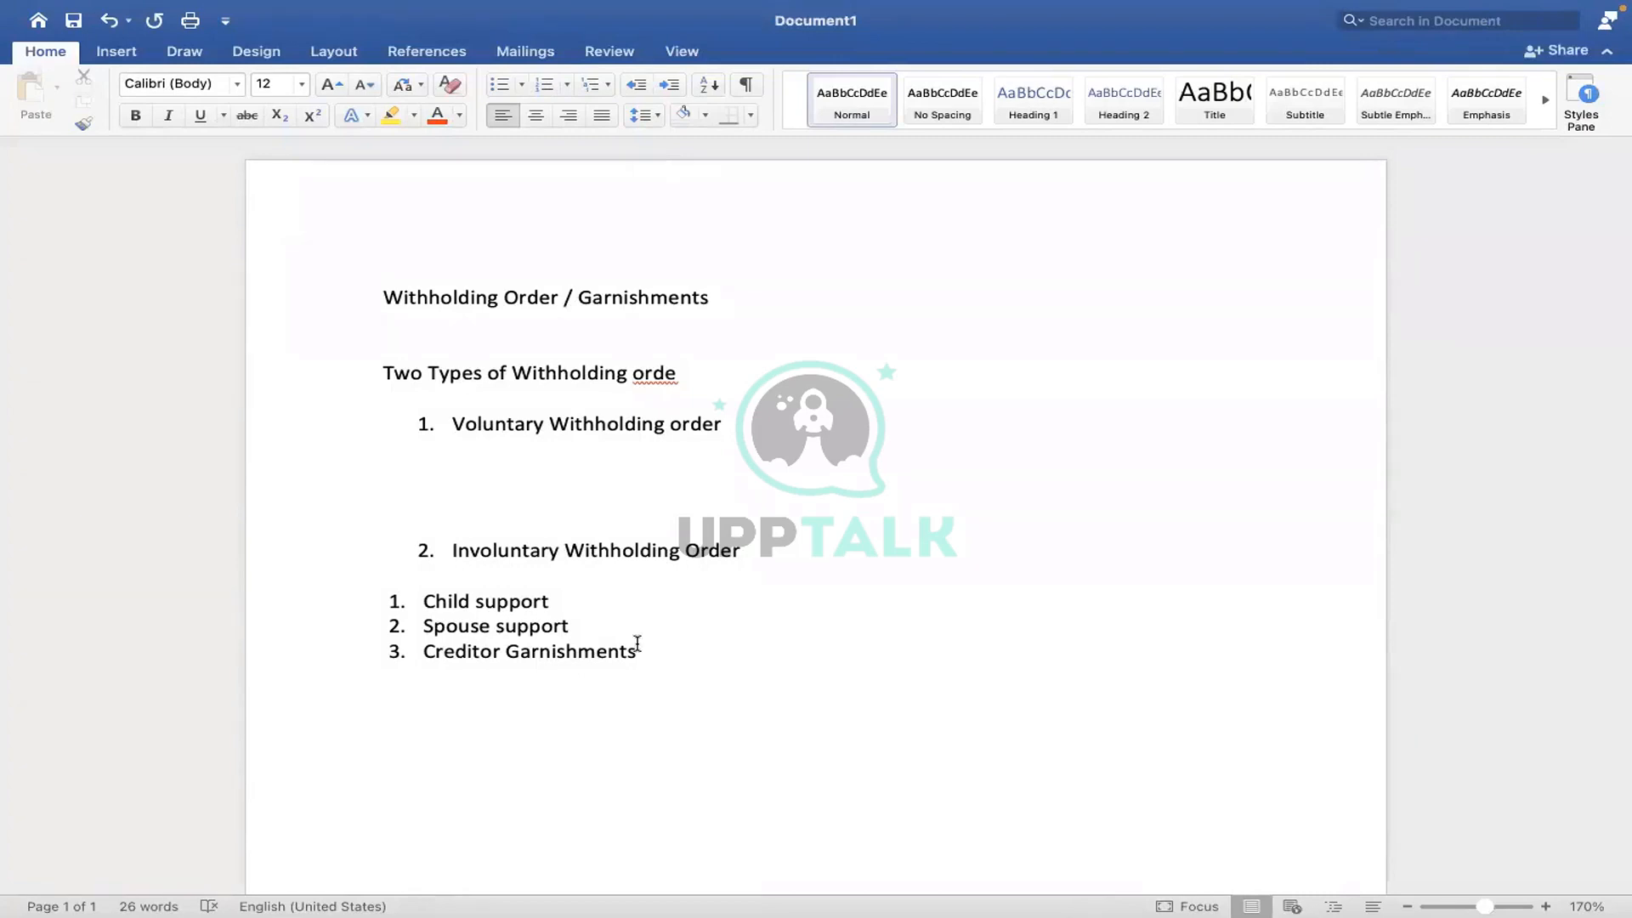
Switch to Workday and open the View Pay Group report
key("ctrl+Right")
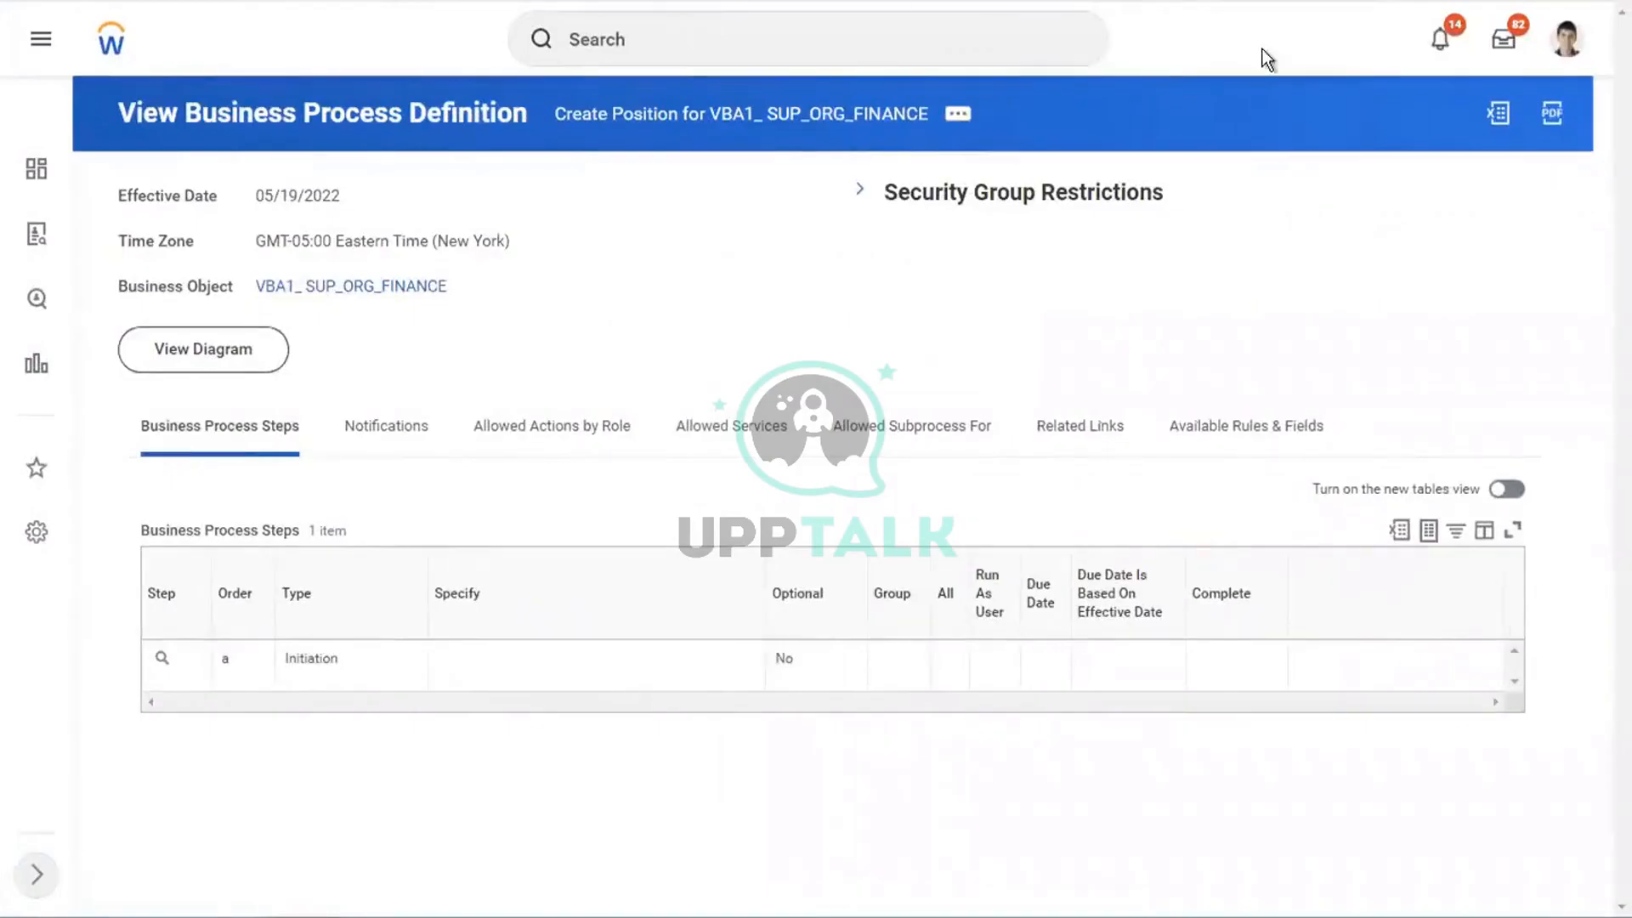
left_click(822, 38)
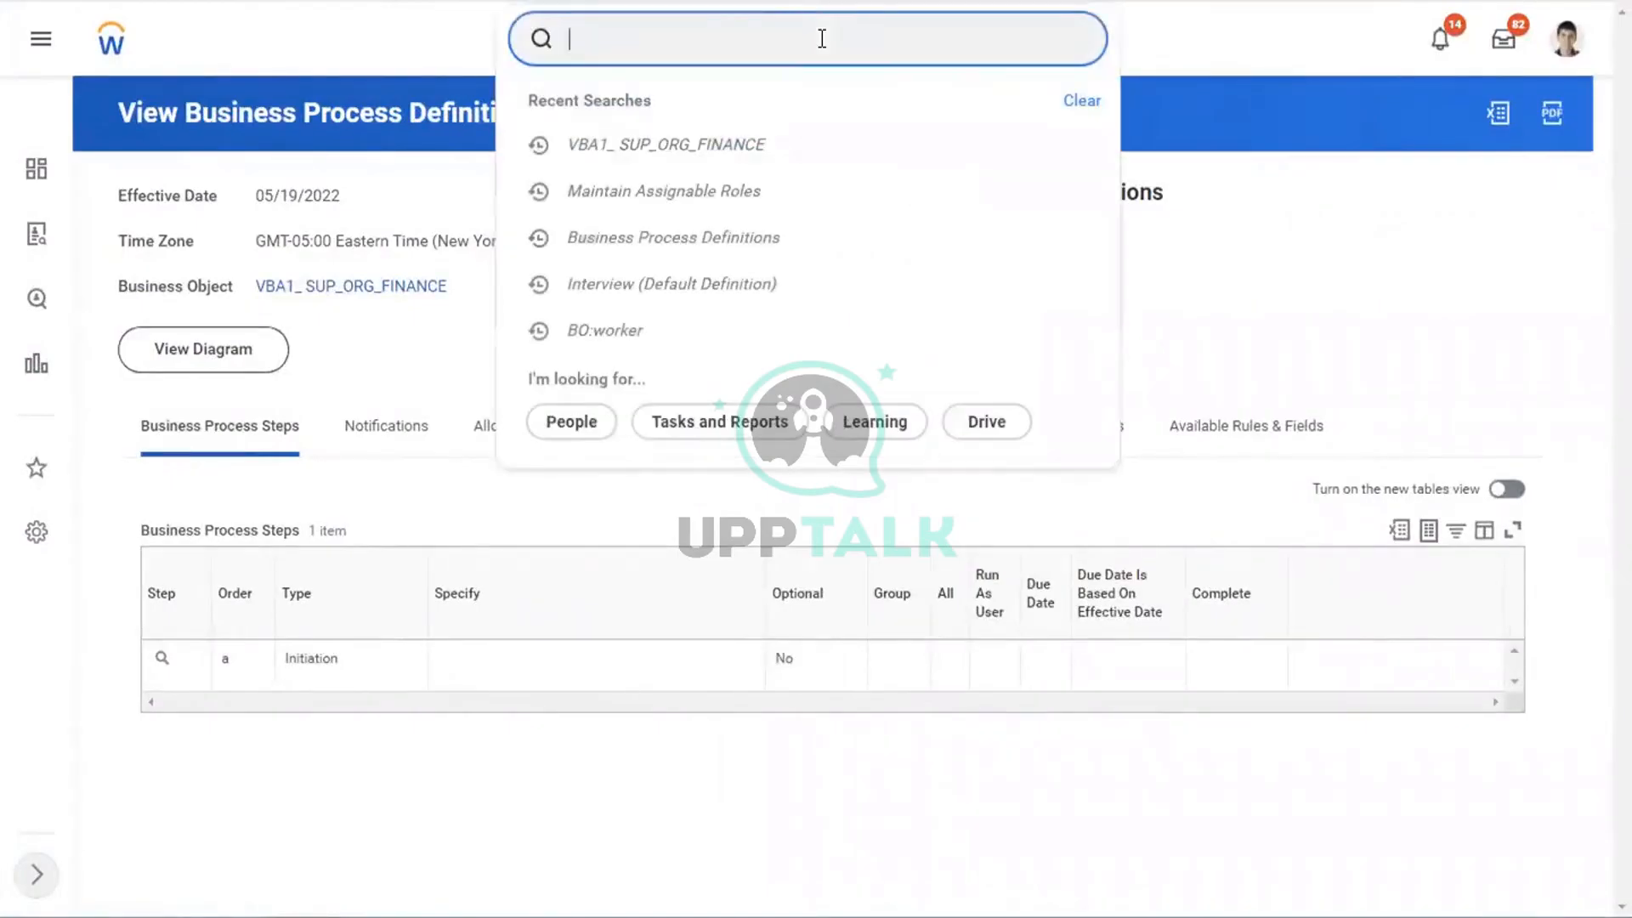
type("view pay group")
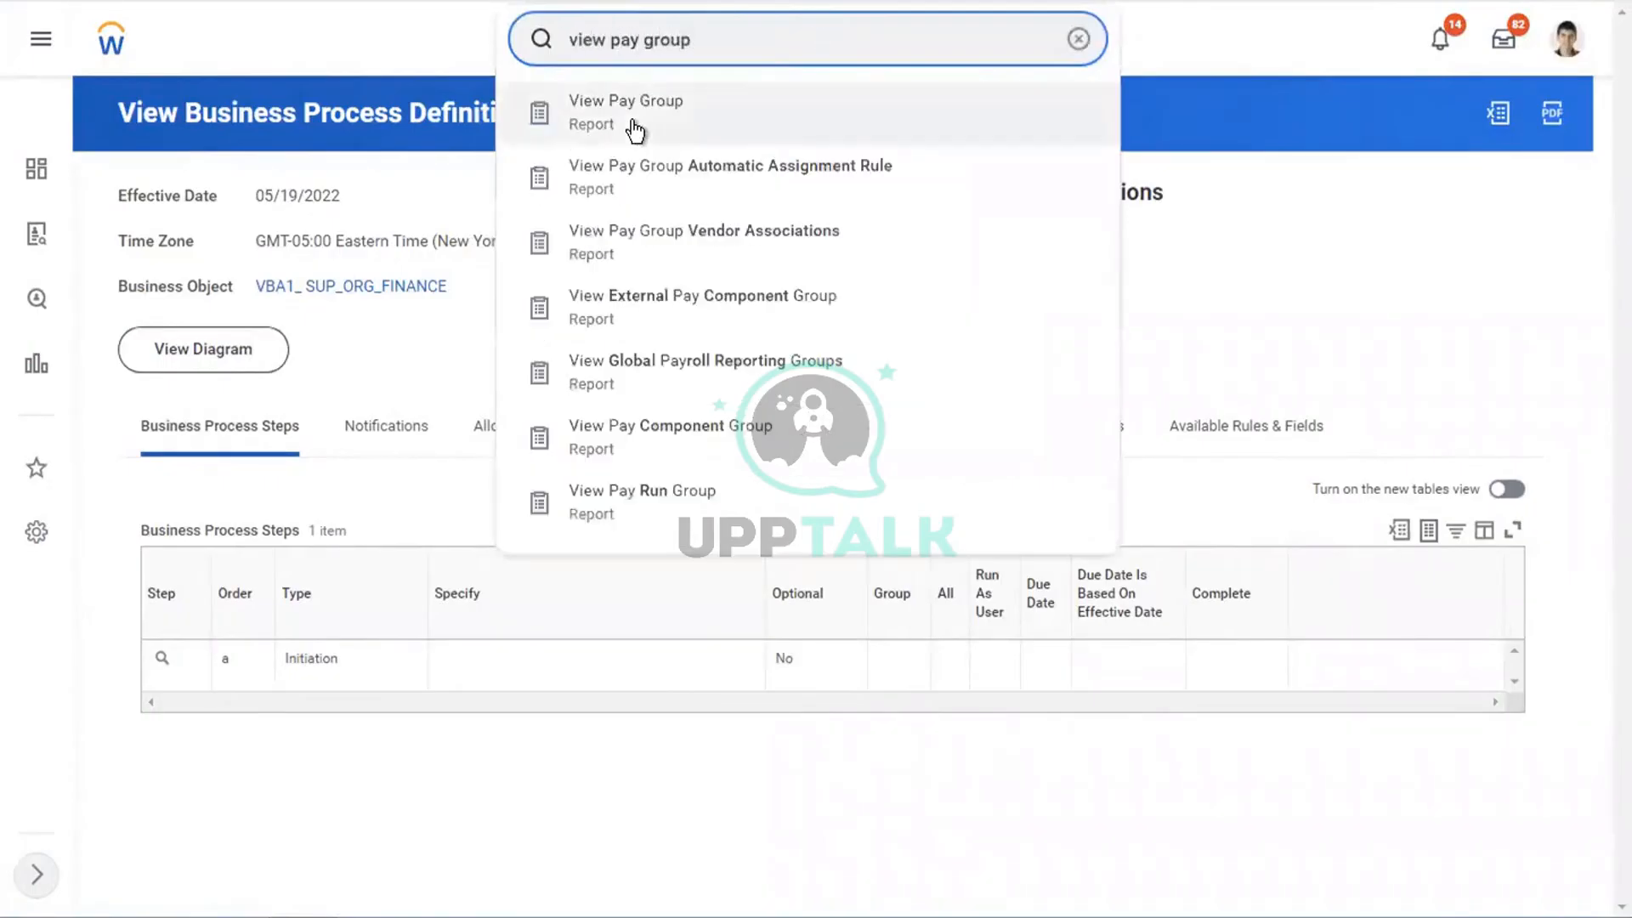
left_click(633, 129)
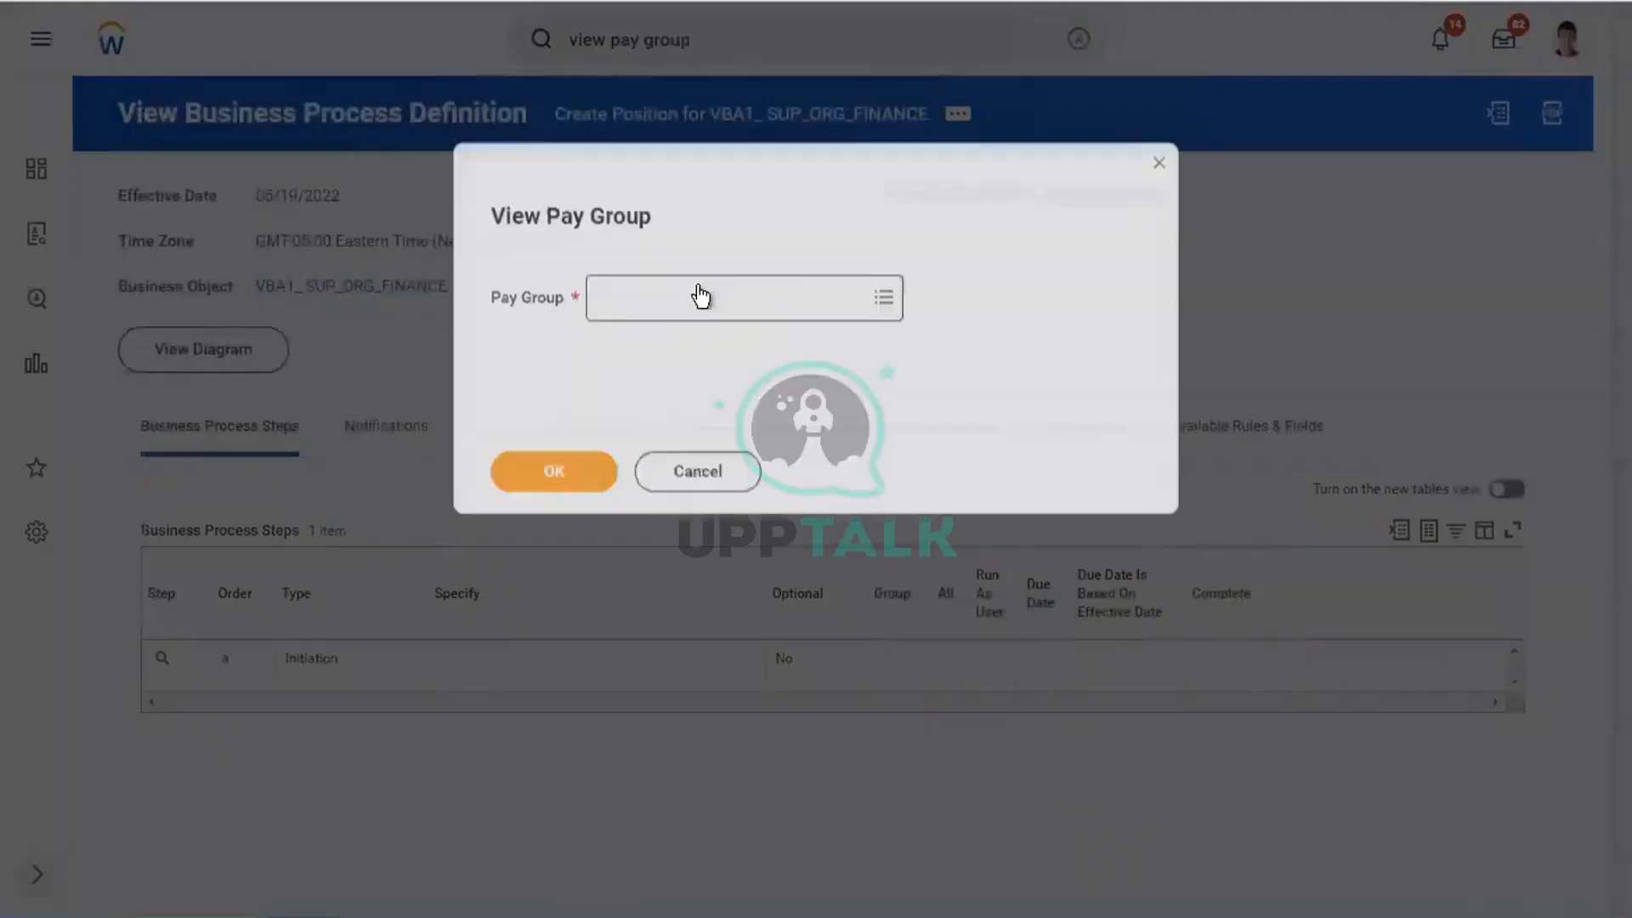
Find the pay group with "semi month corpo" and open USA Semi-monthly Professional Corporate
left_click(673, 299)
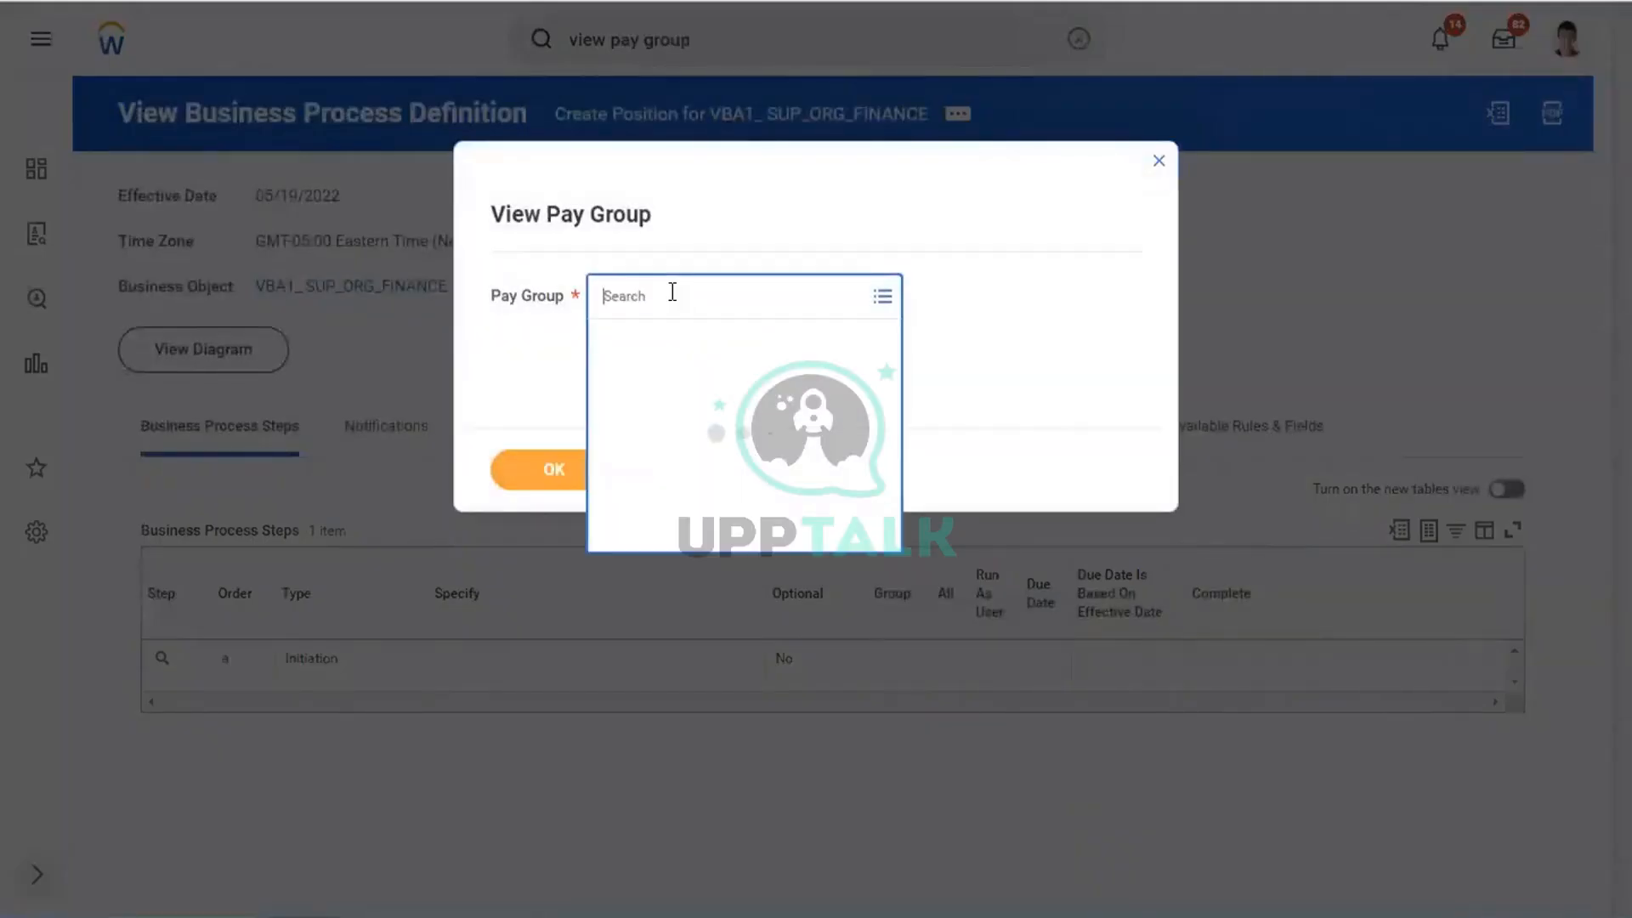
type("aemi month")
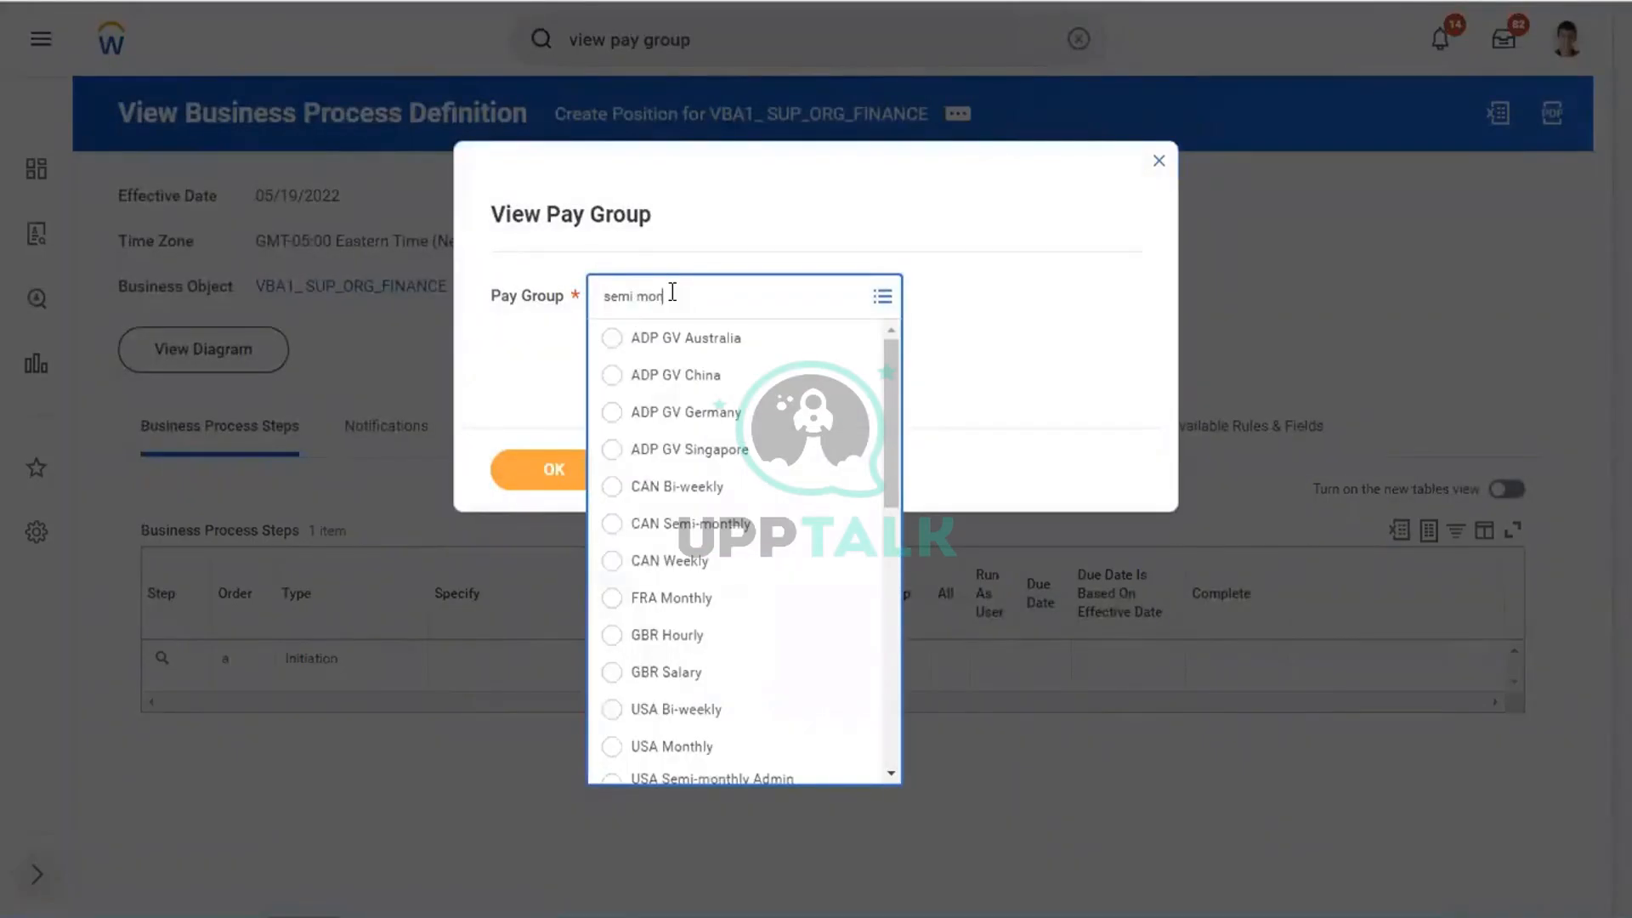
type(" corpo")
key("Return")
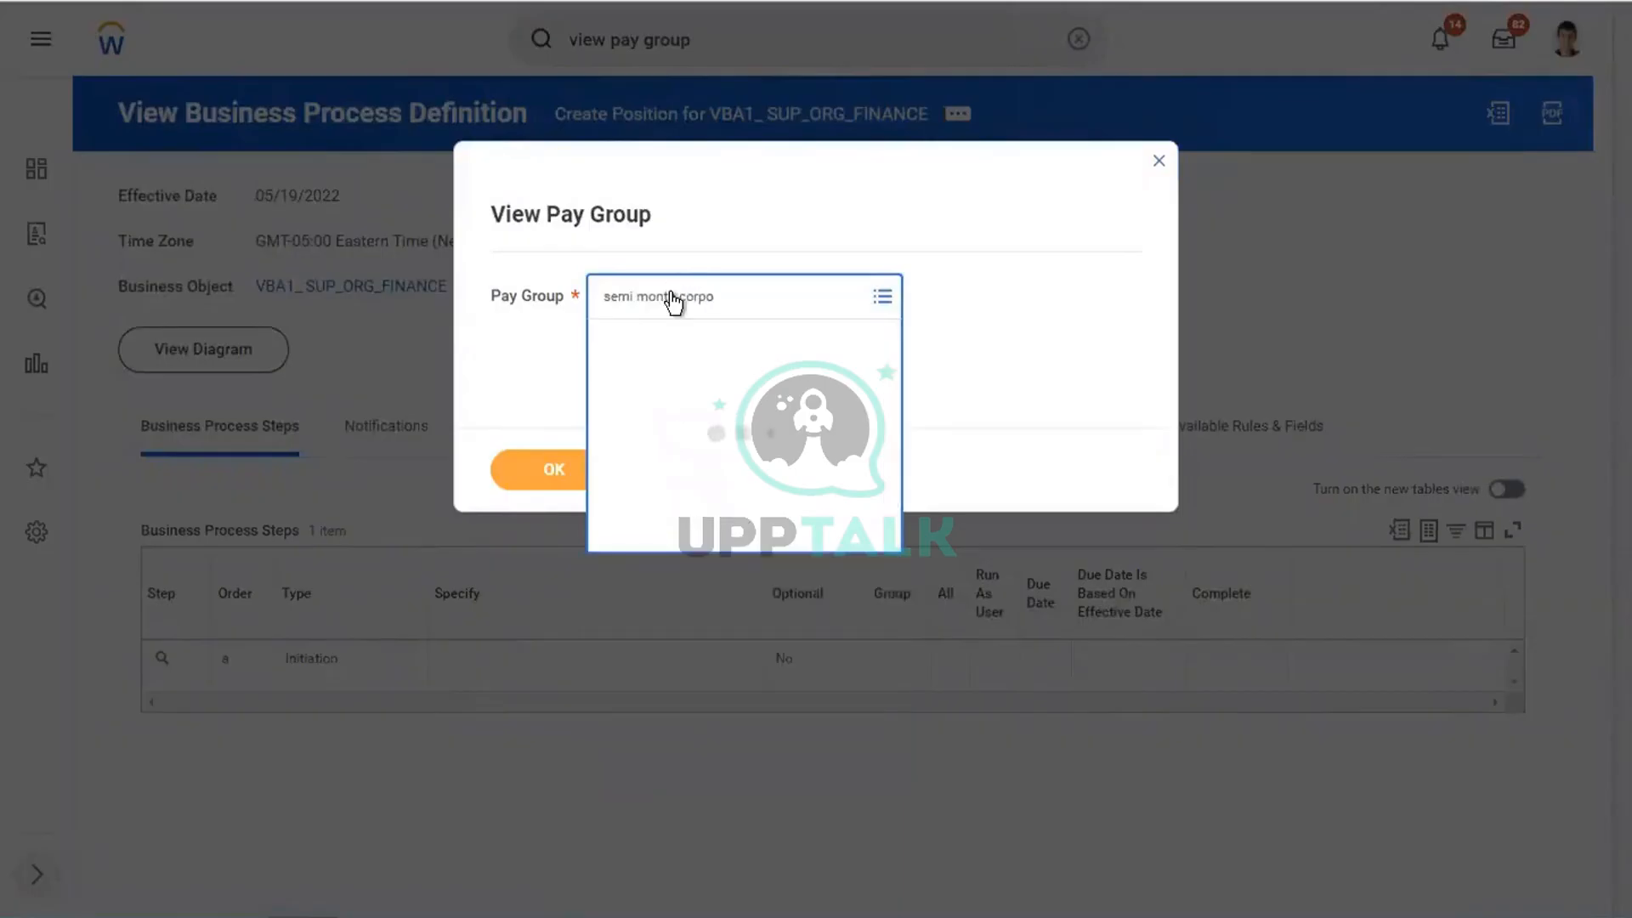
left_click(545, 474)
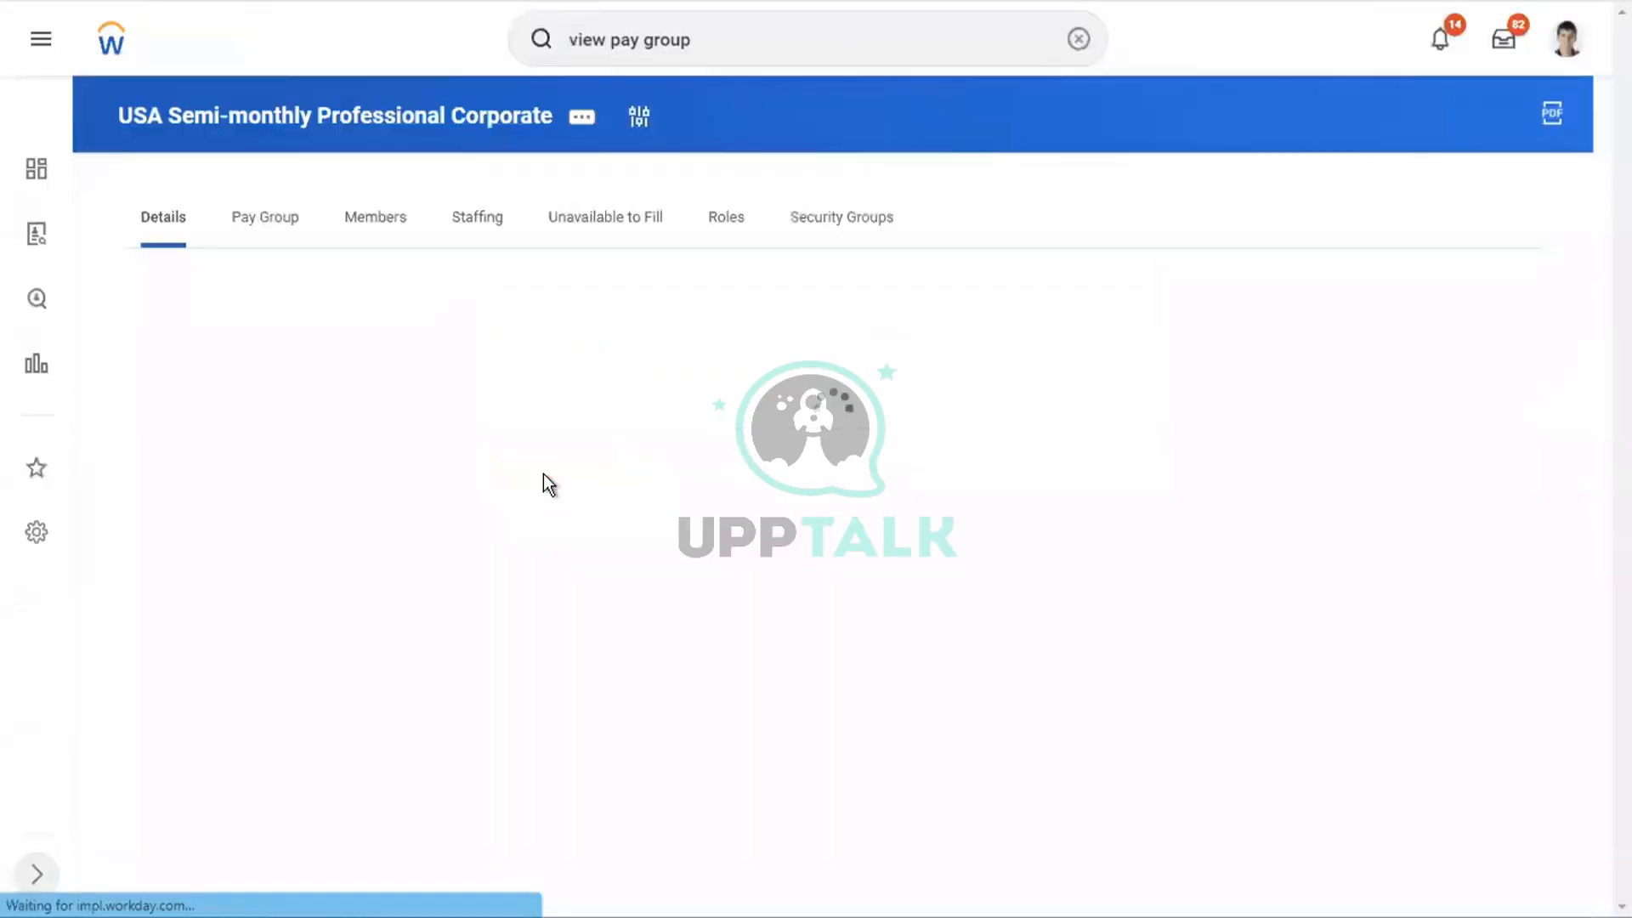
Examine the pay group's members list, including its location column
left_click(372, 219)
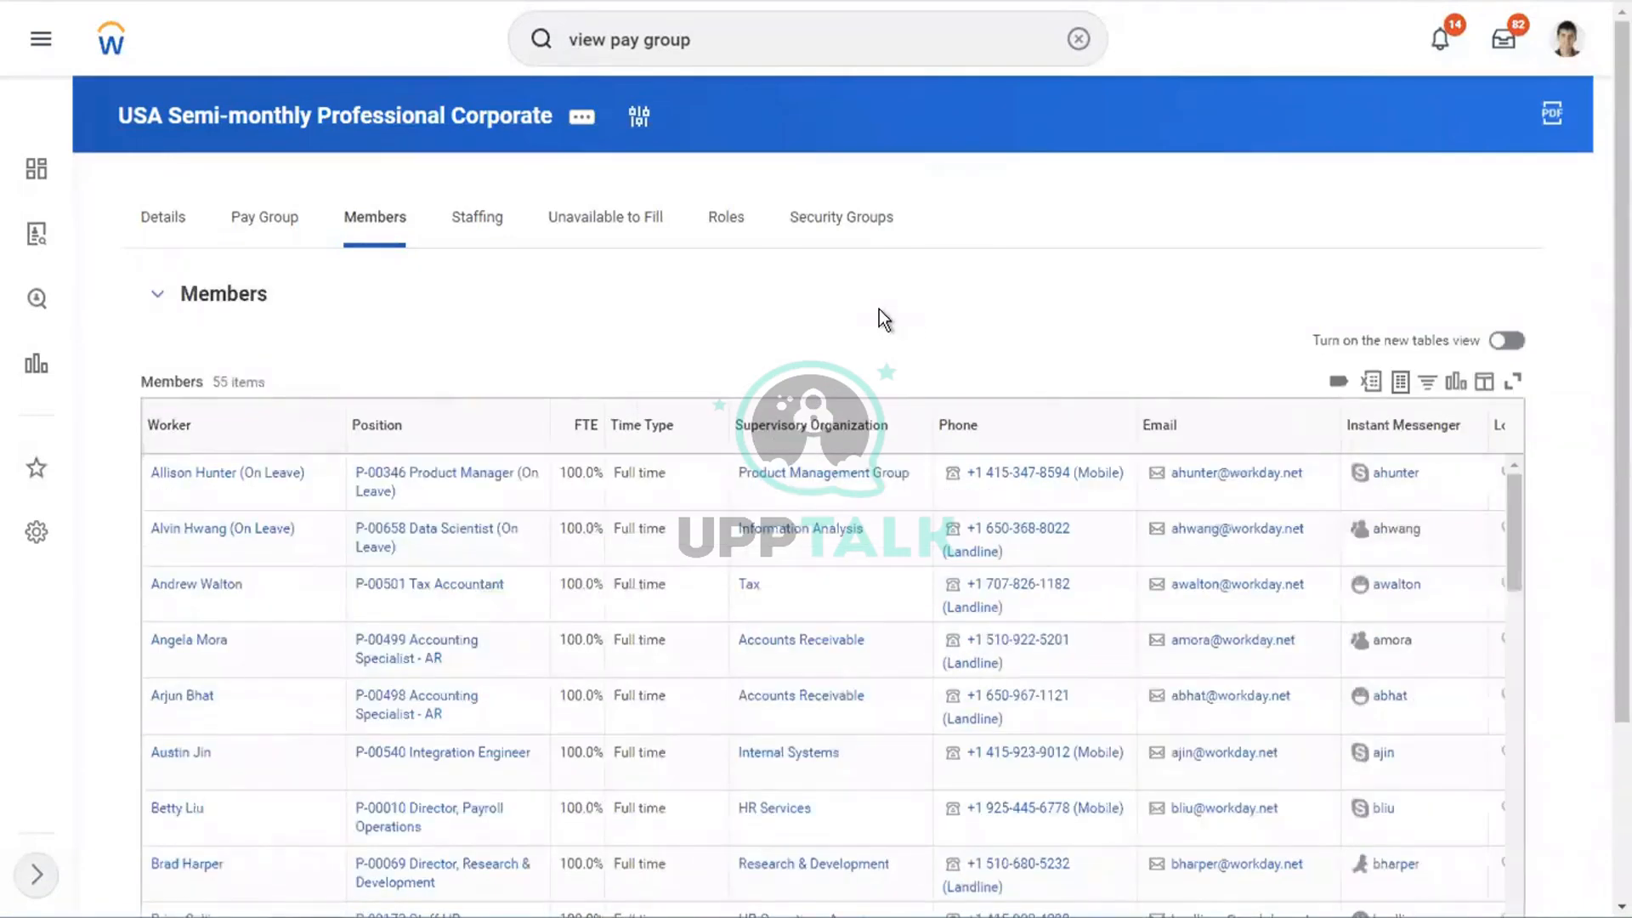
scroll(879, 311, "down", 2)
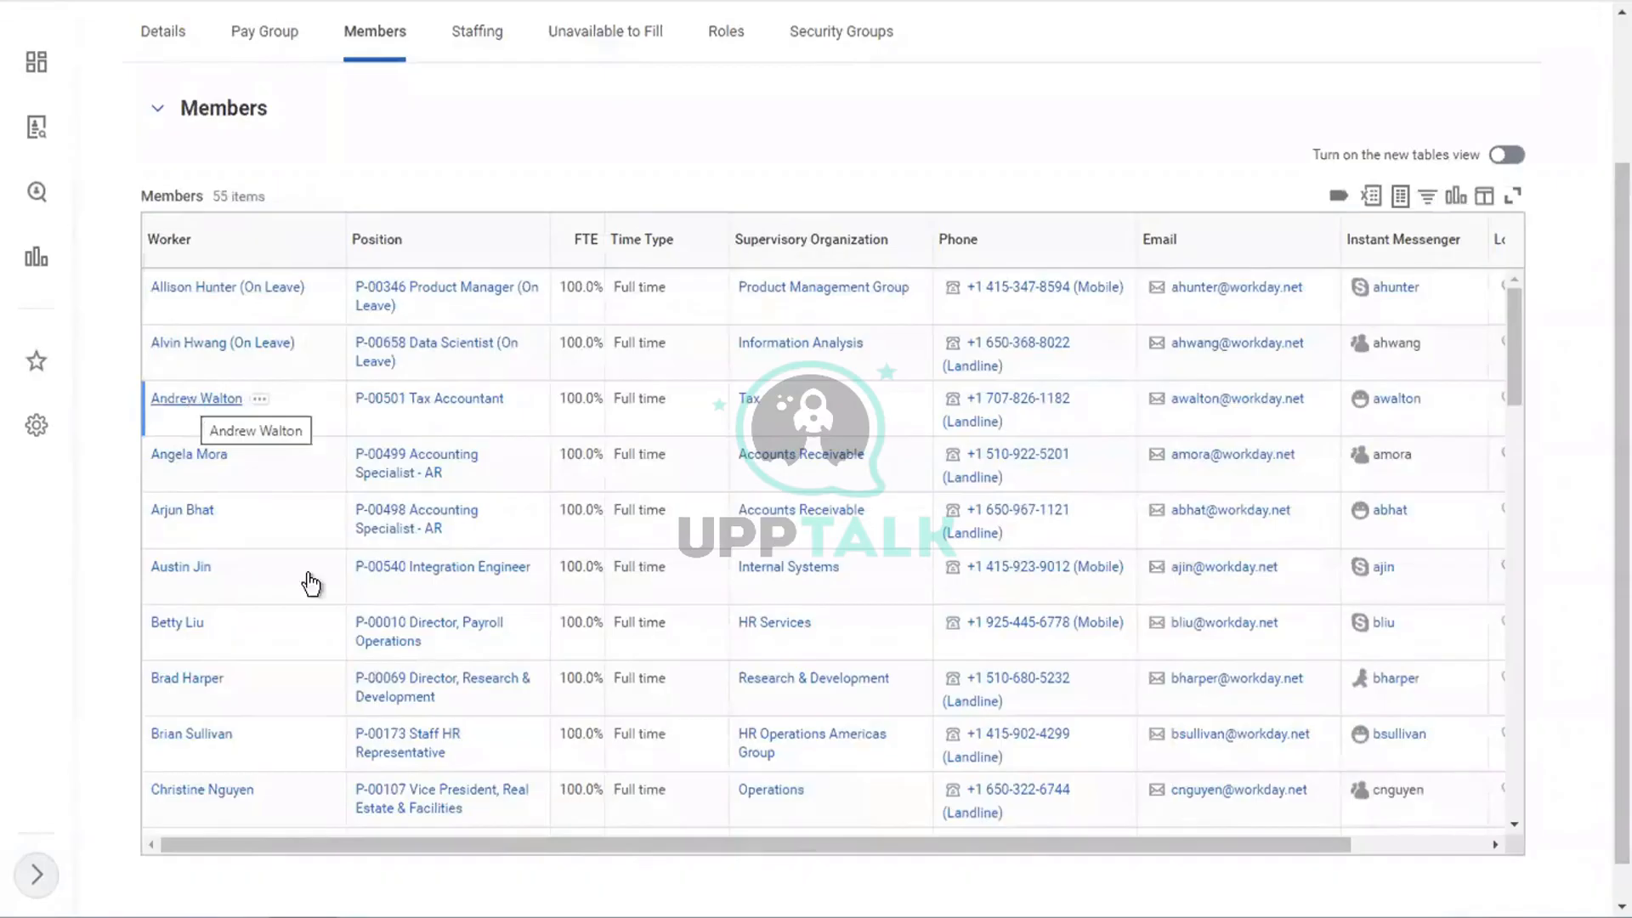
left_click_drag(745, 855, 1103, 851)
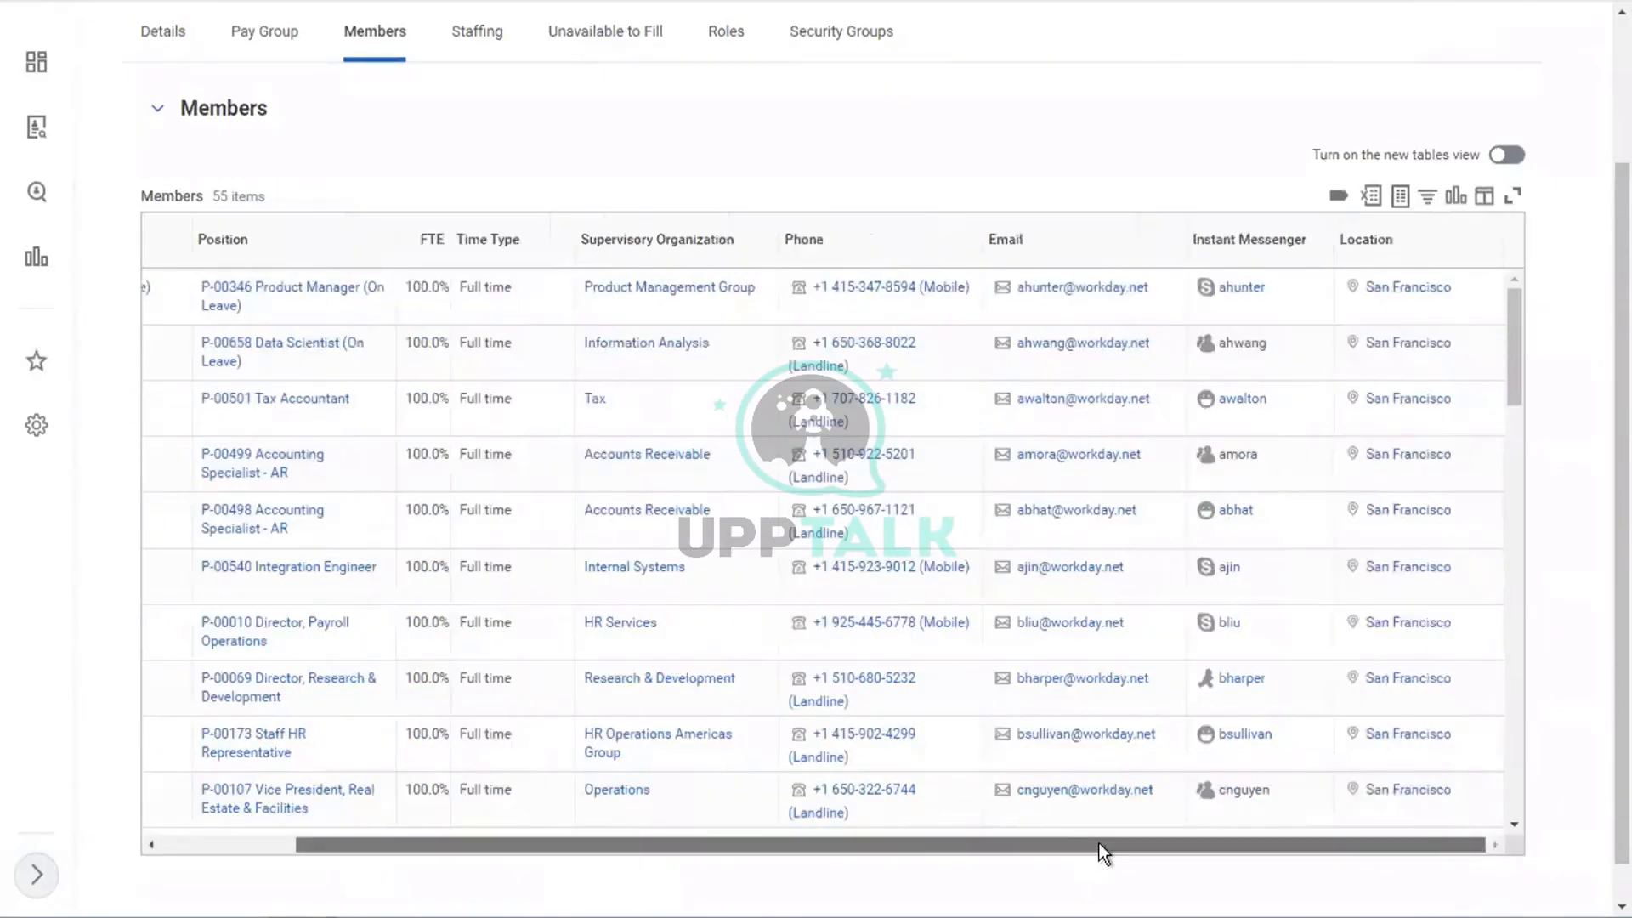
scroll(345, 775, "left", 3)
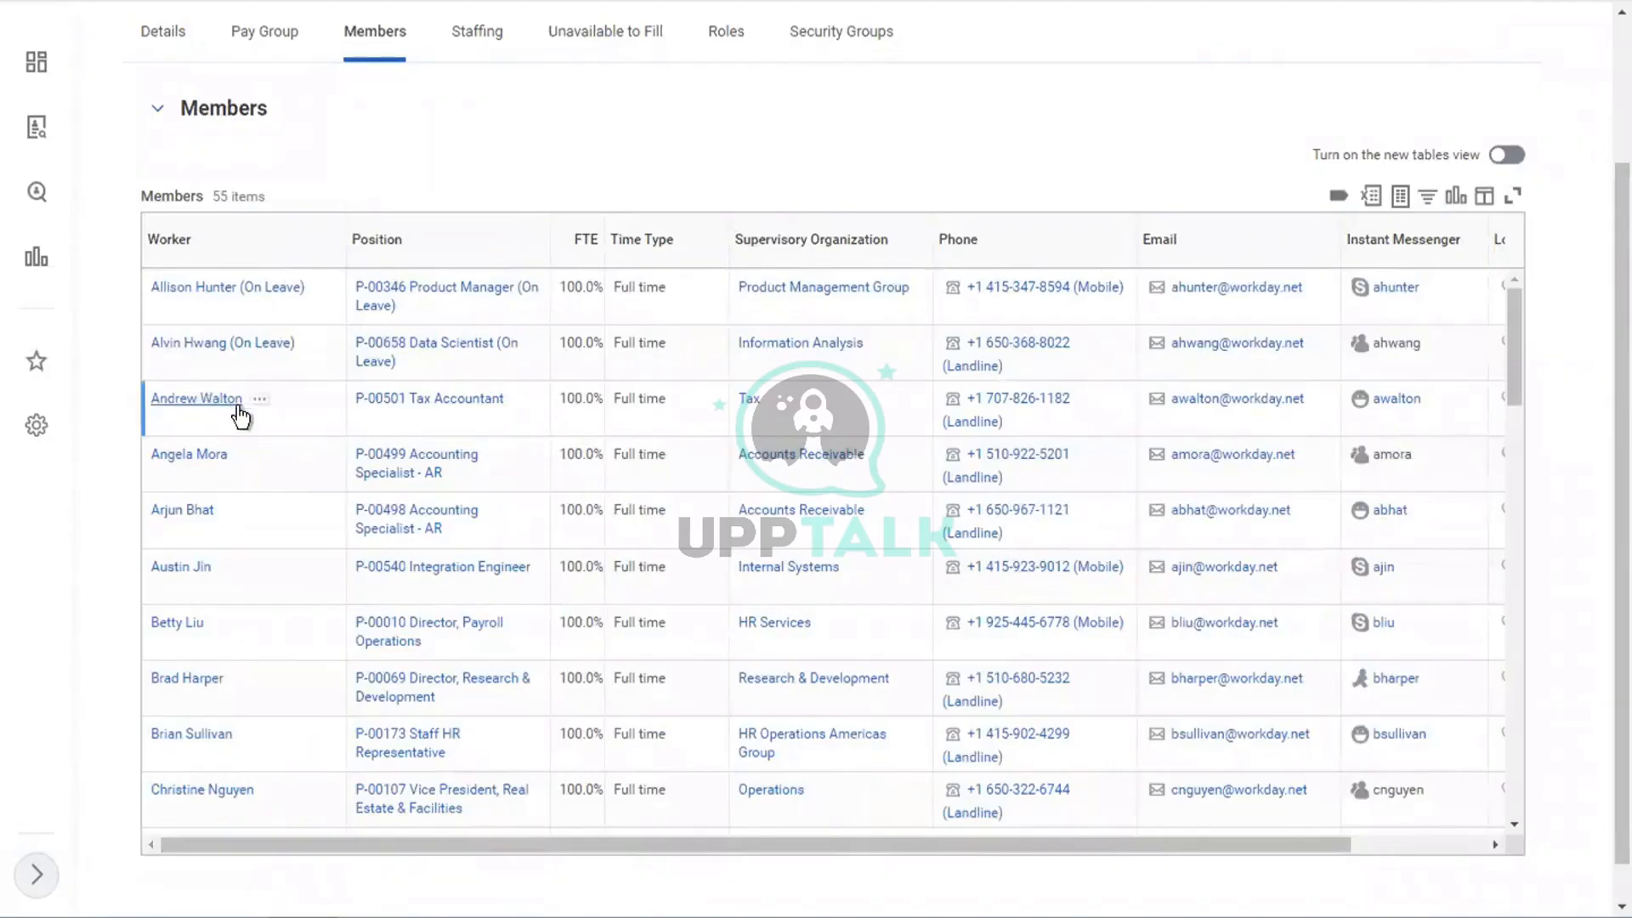
Open the profile of the P-00501 Tax Accountant and view their pay results and withholding orders
right_click(242, 416)
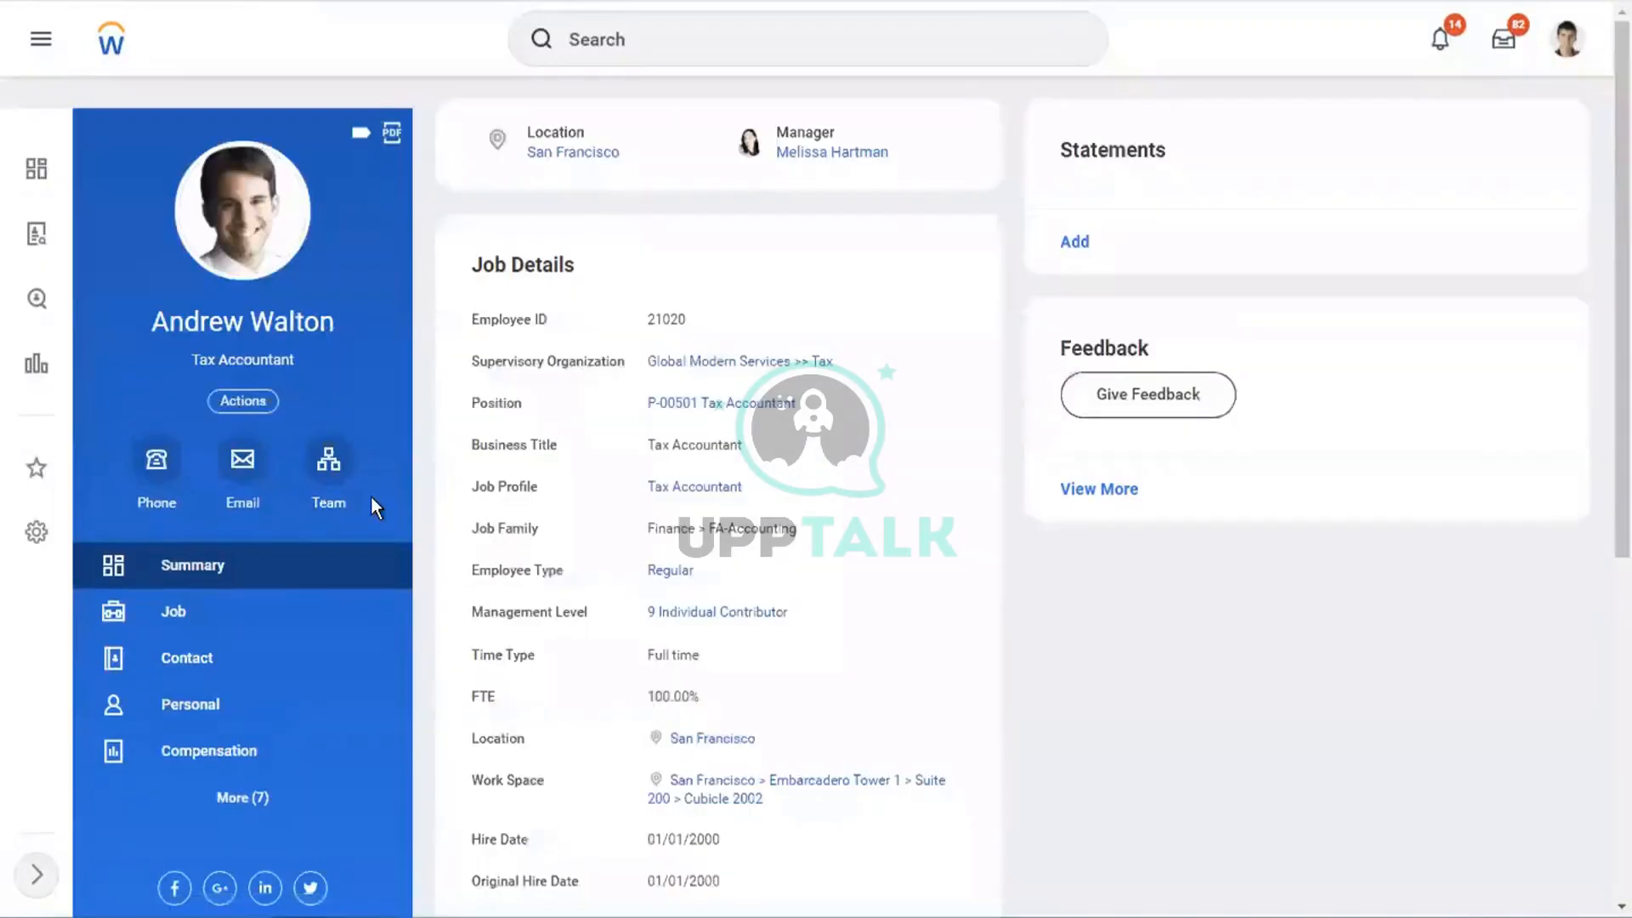
left_click(247, 797)
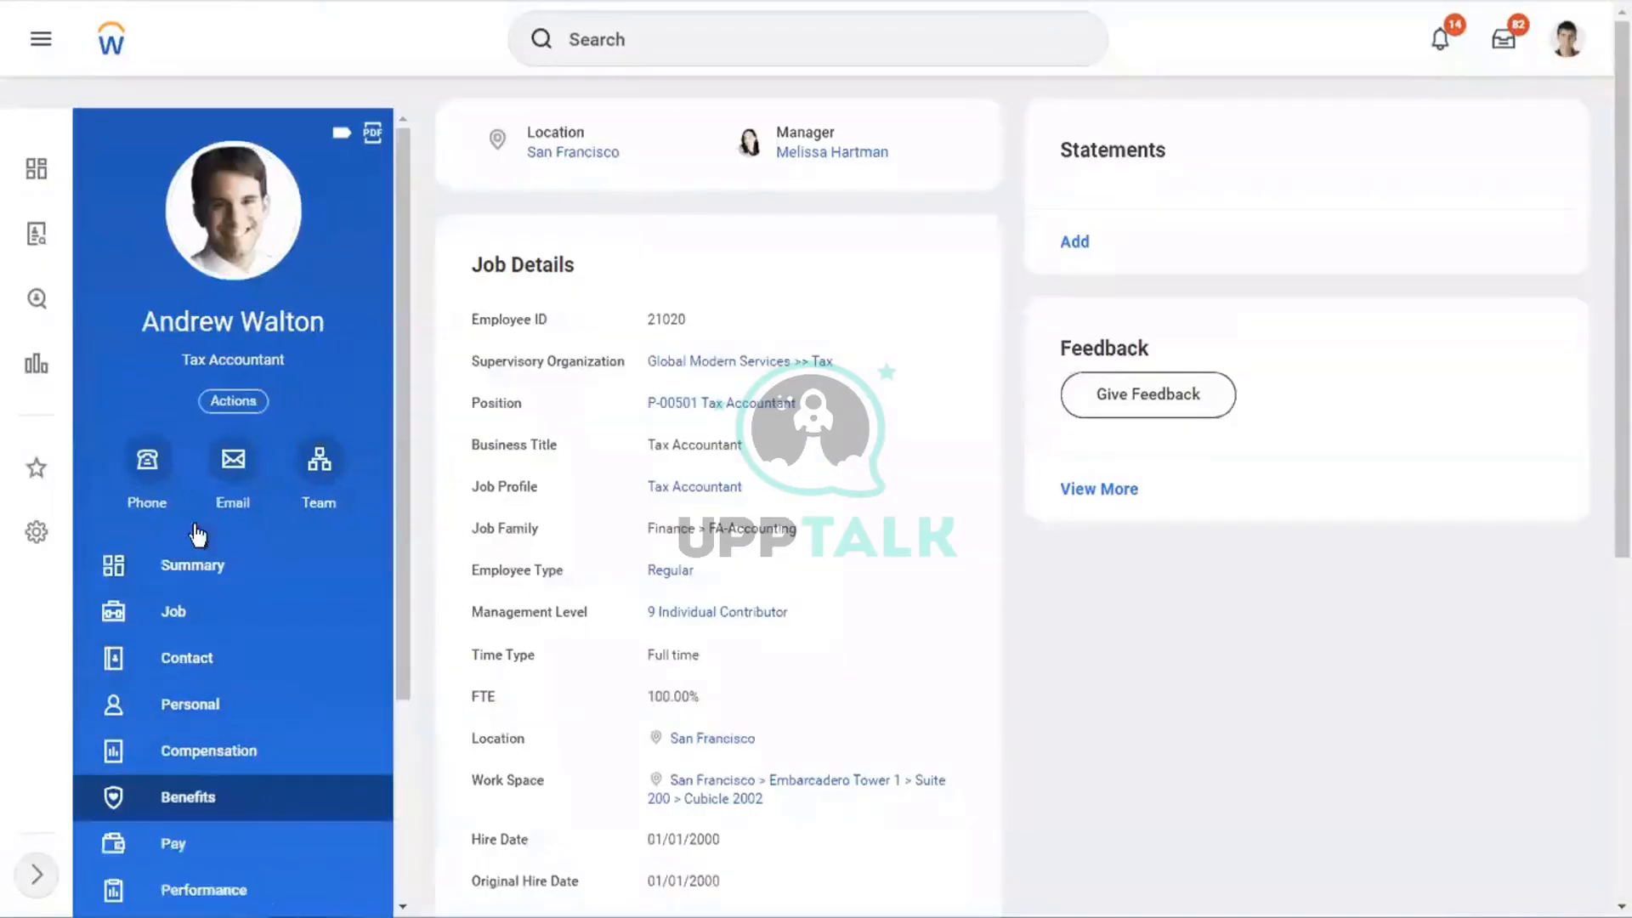
left_click(172, 843)
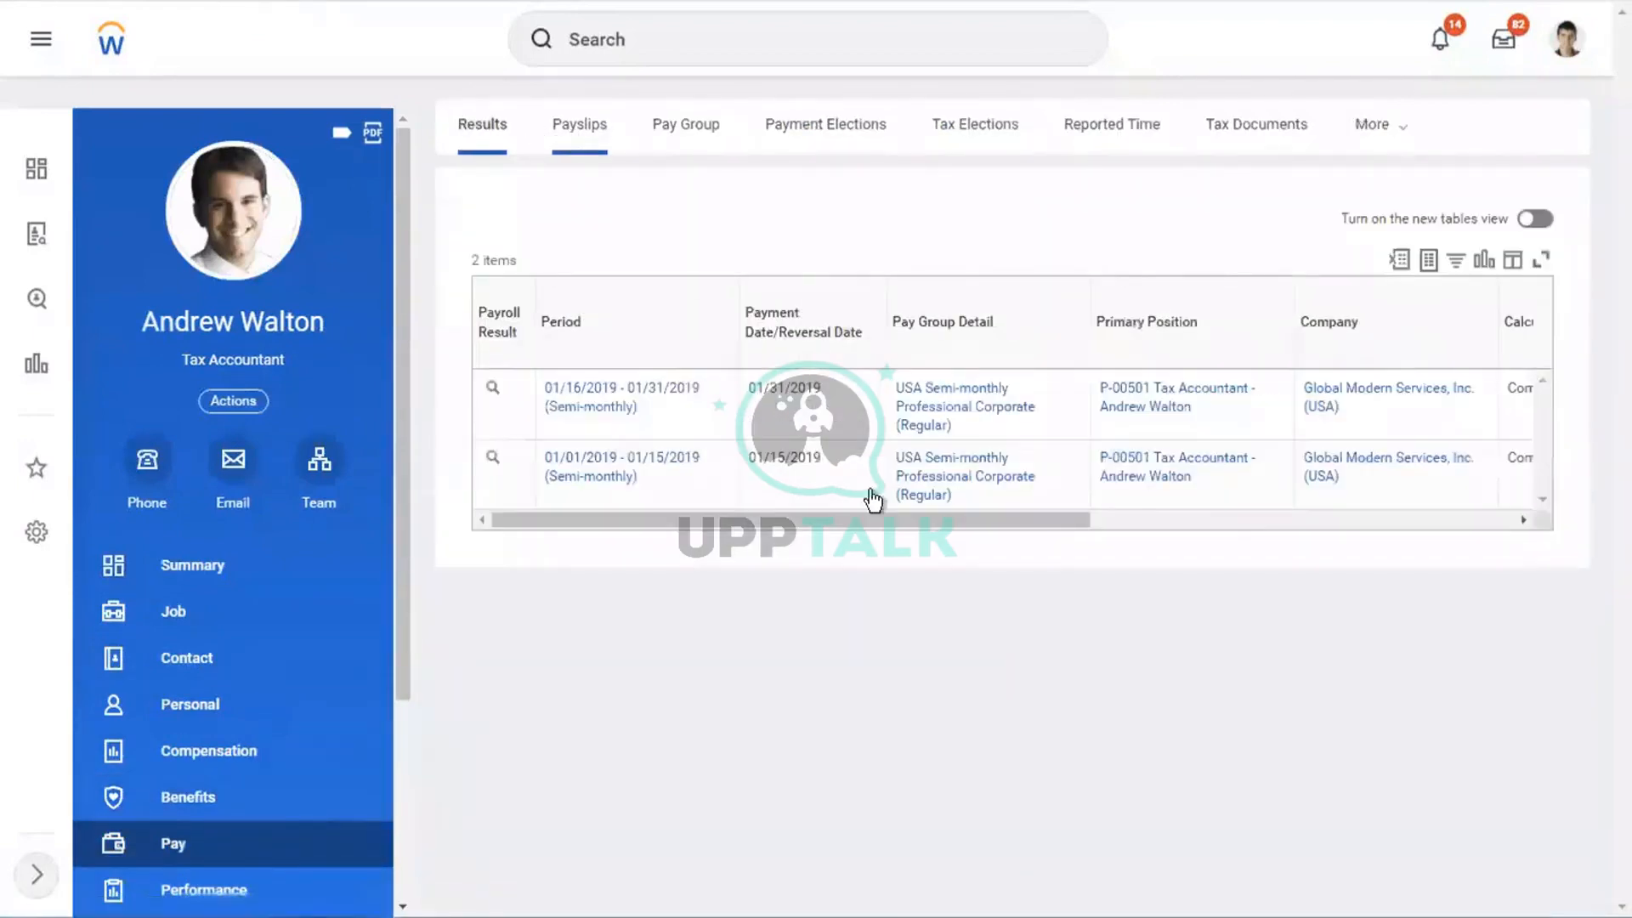
left_click_drag(817, 520, 1379, 537)
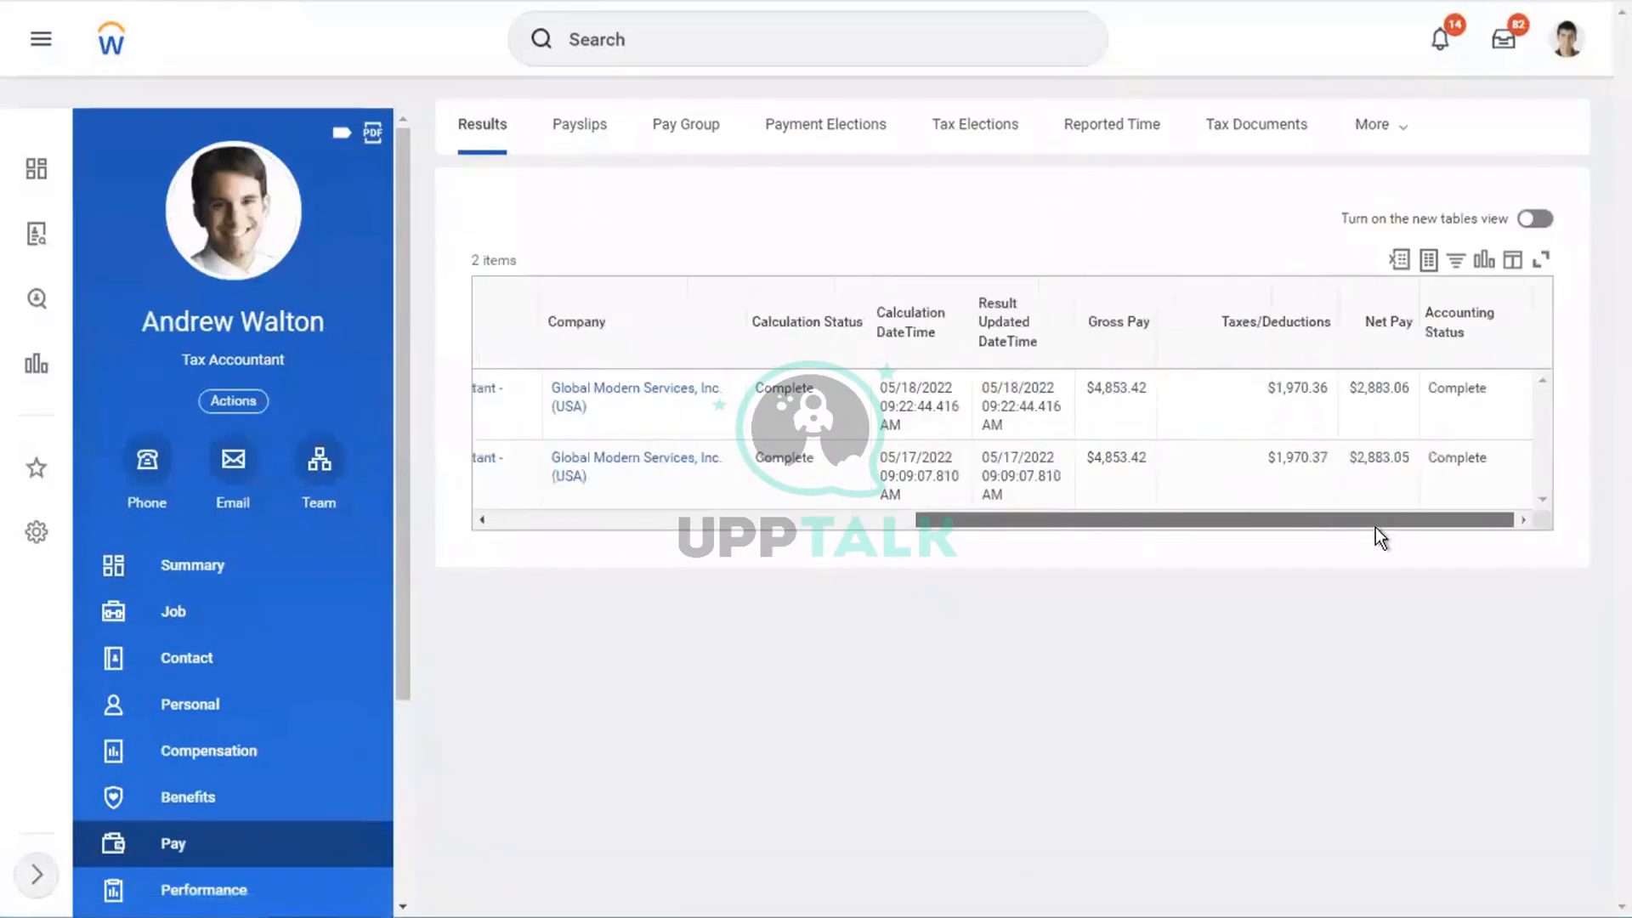
left_click(1414, 132)
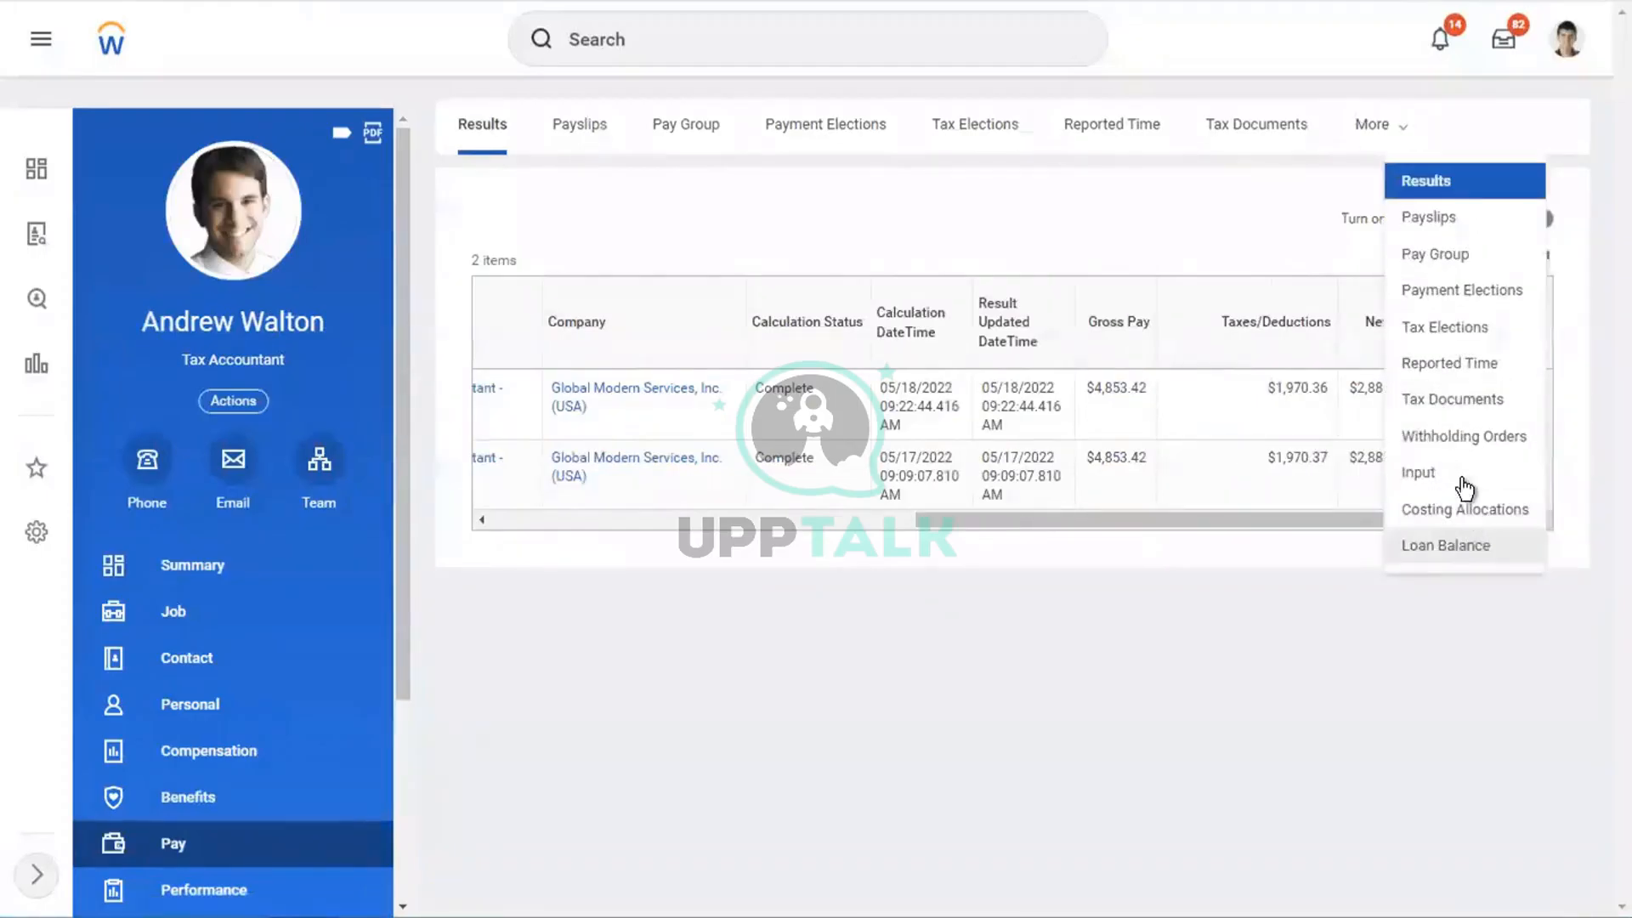
left_click(1443, 438)
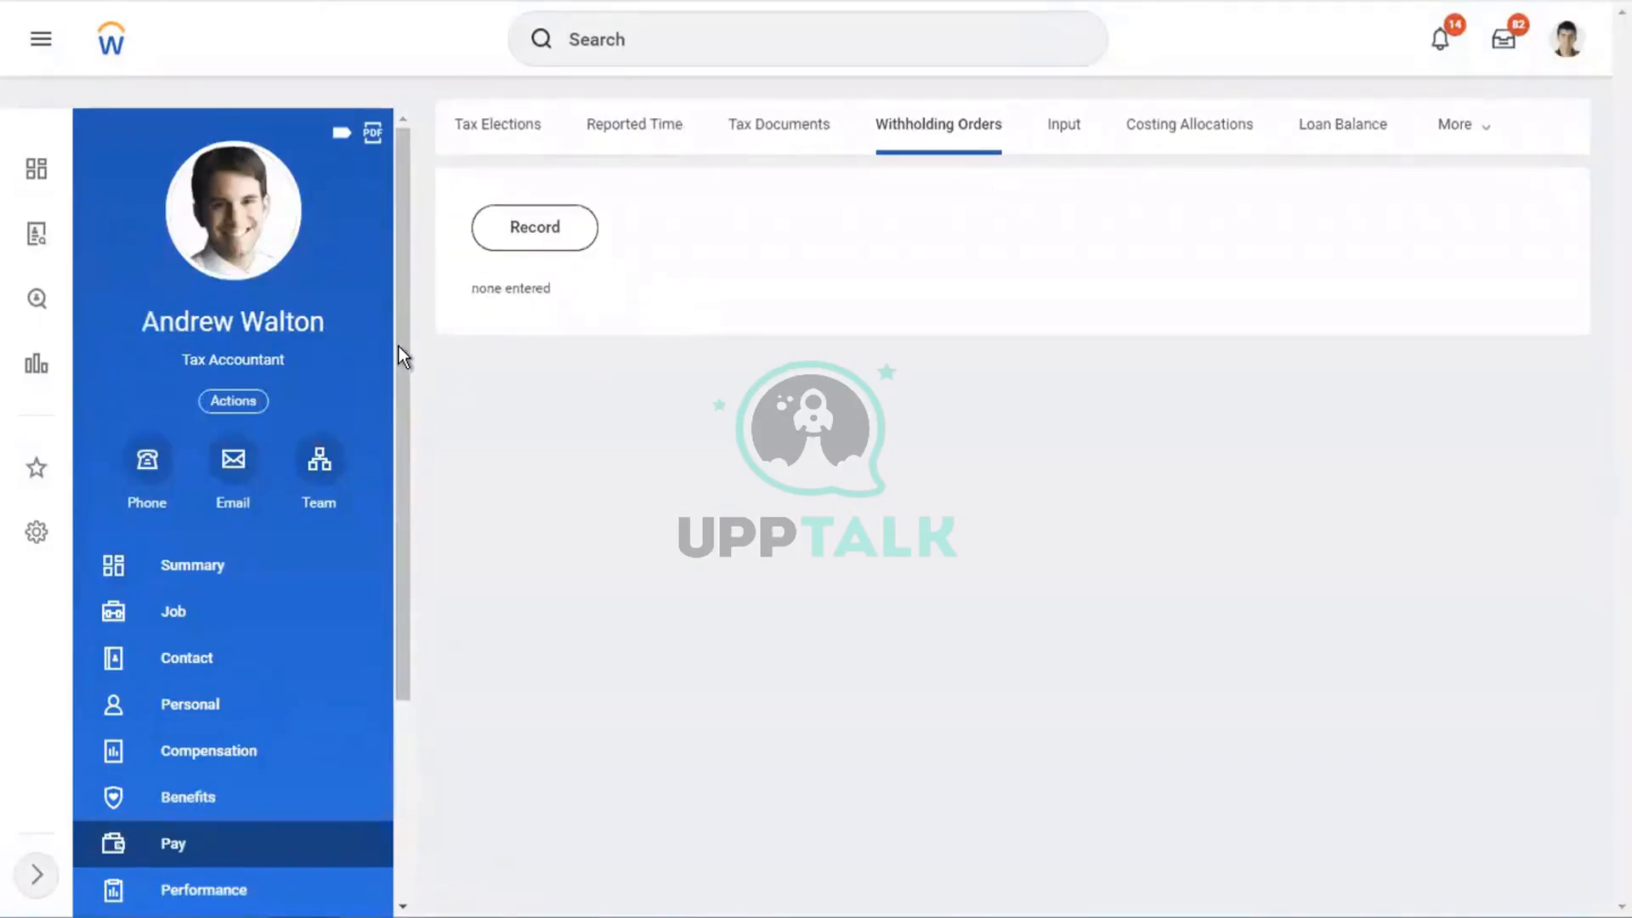
View the worker's personal information and return to the profile summary
scroll(382, 535, "down", 3)
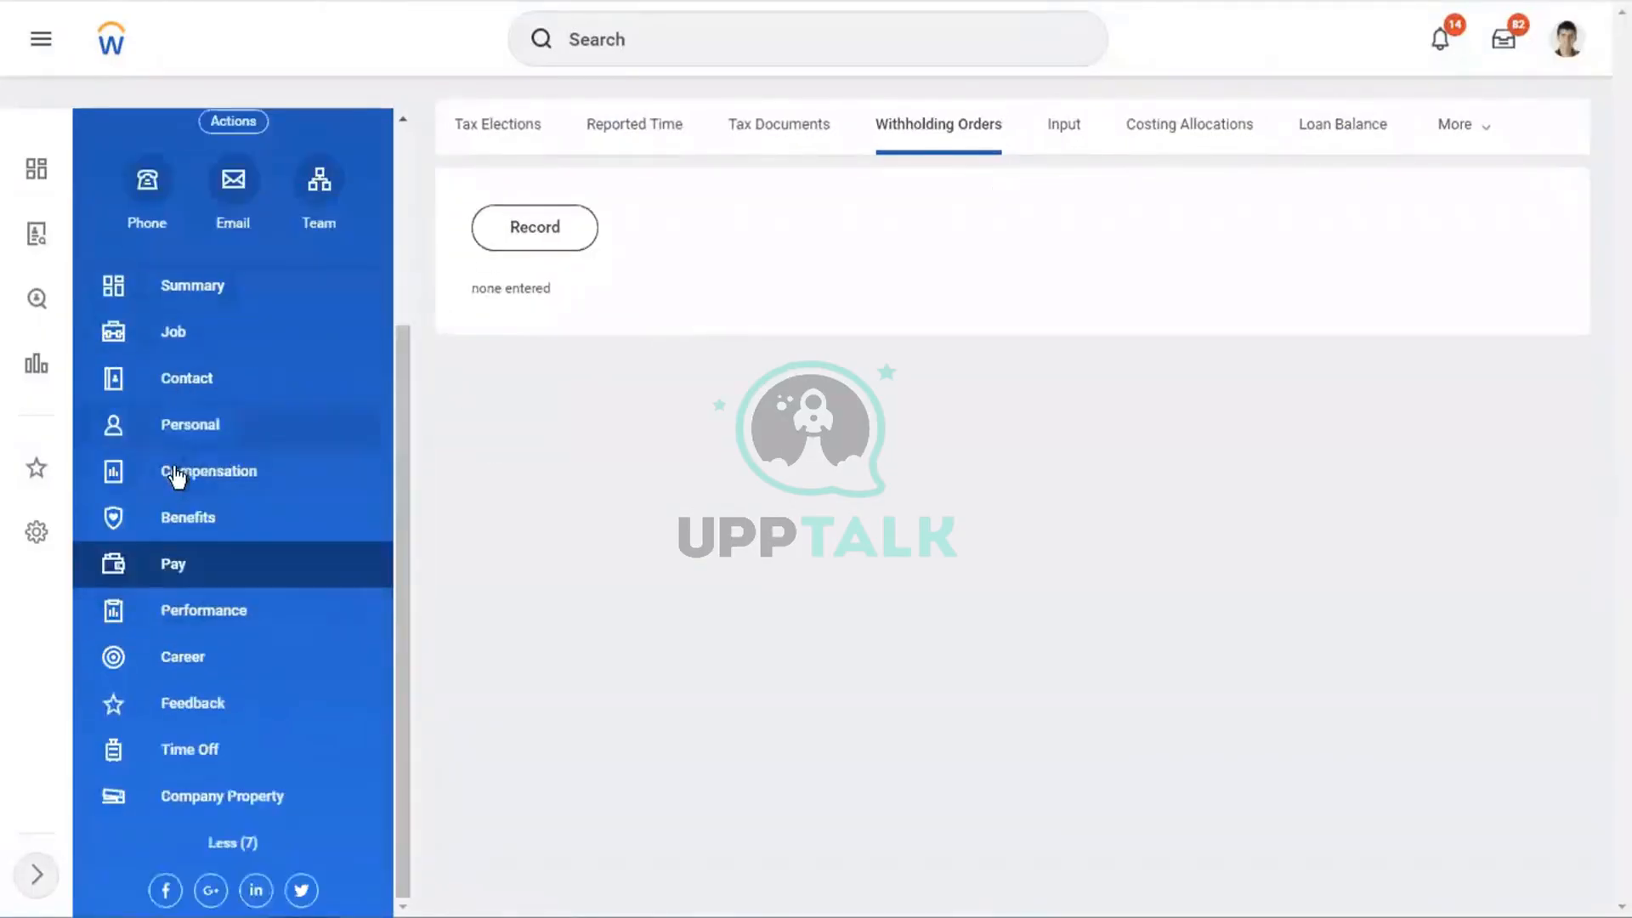
left_click(192, 425)
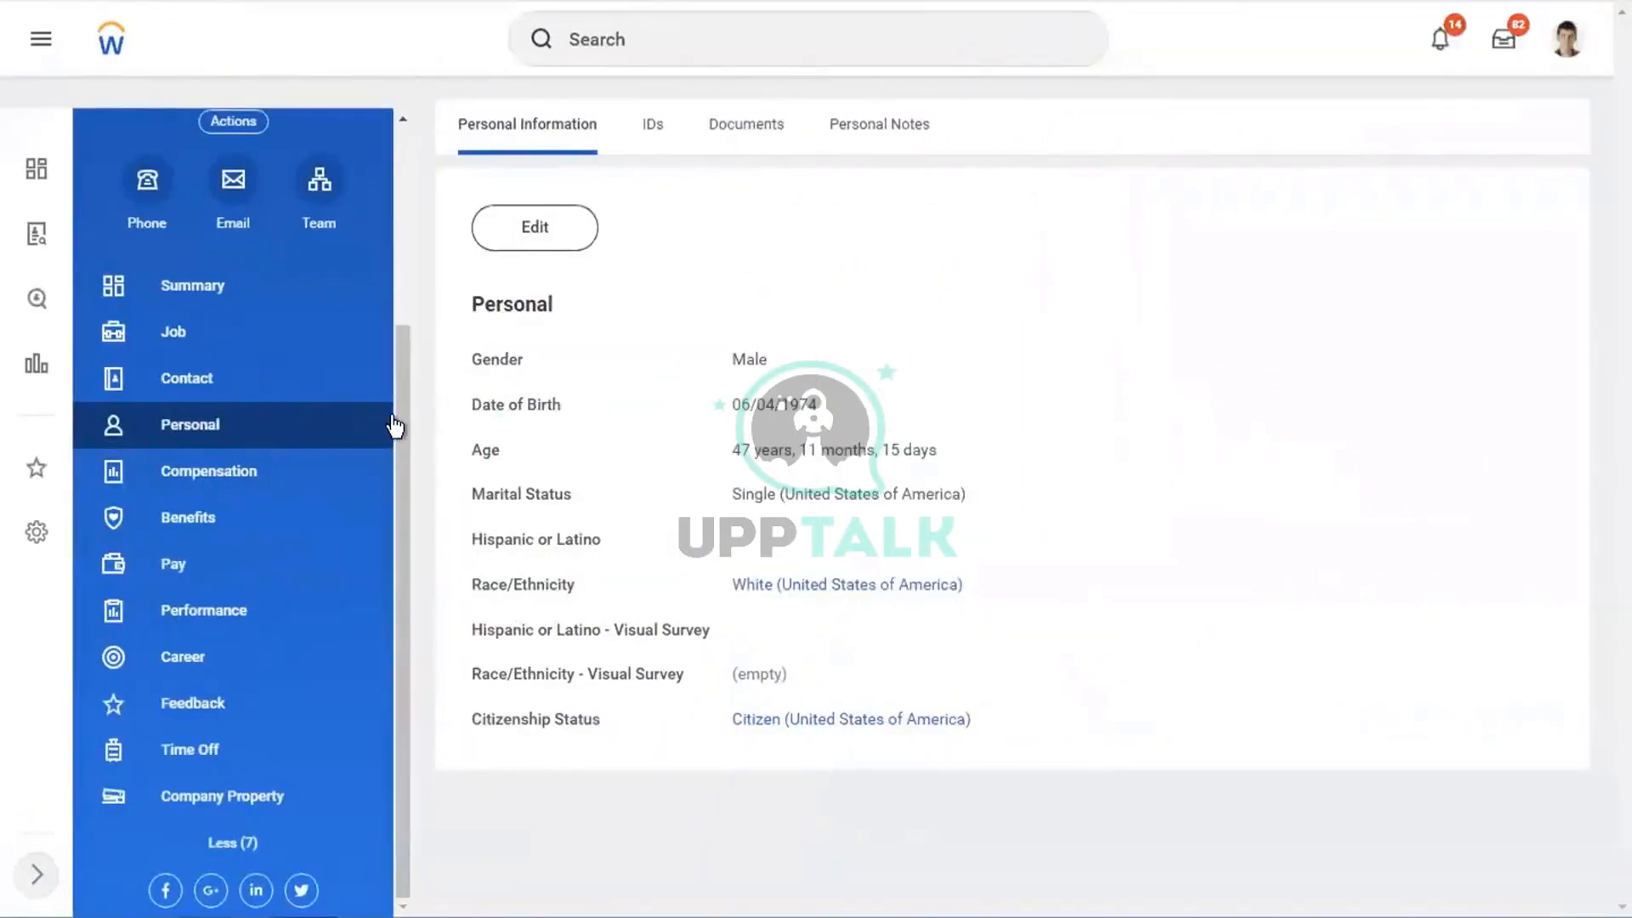
left_click_drag(396, 348, 417, 165)
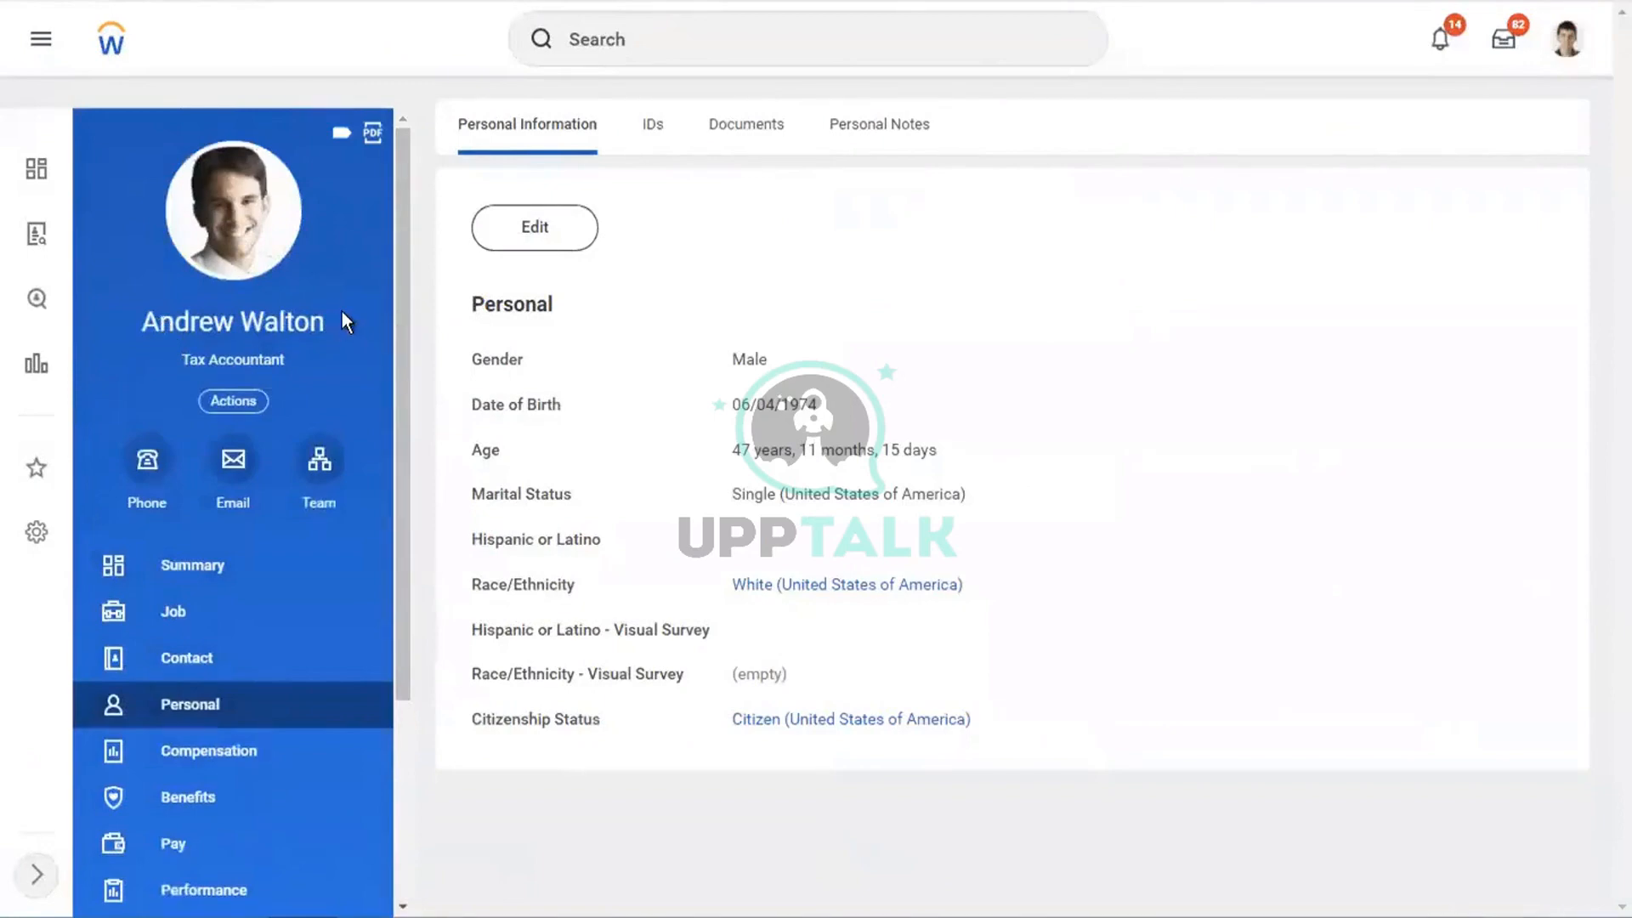
left_click_drag(343, 312, 122, 329)
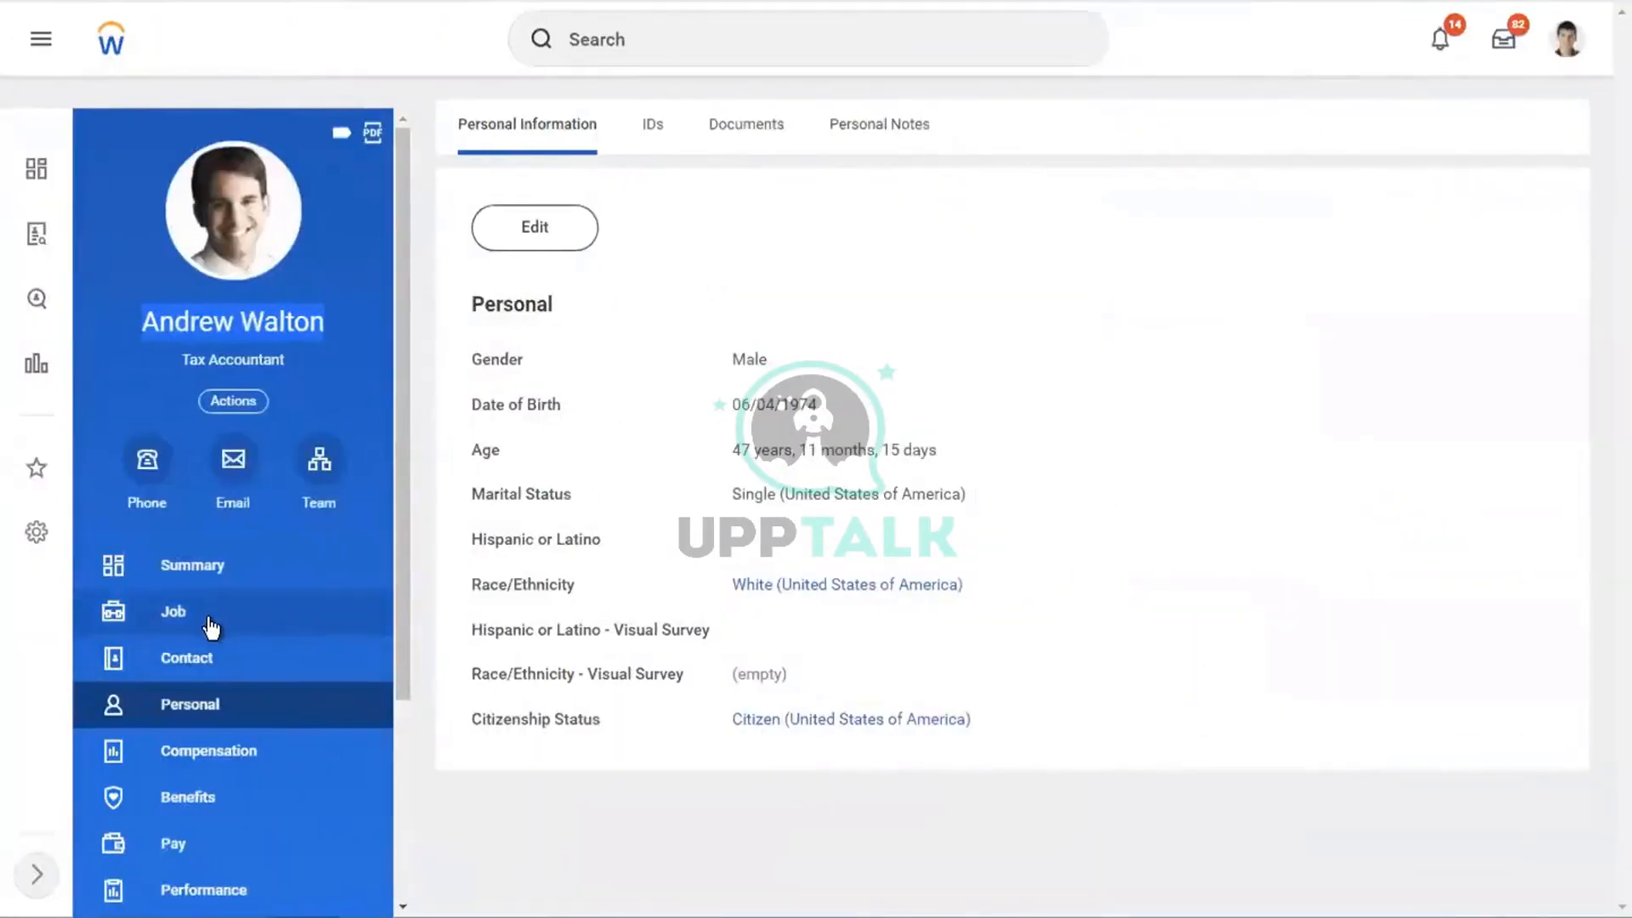
left_click(250, 600)
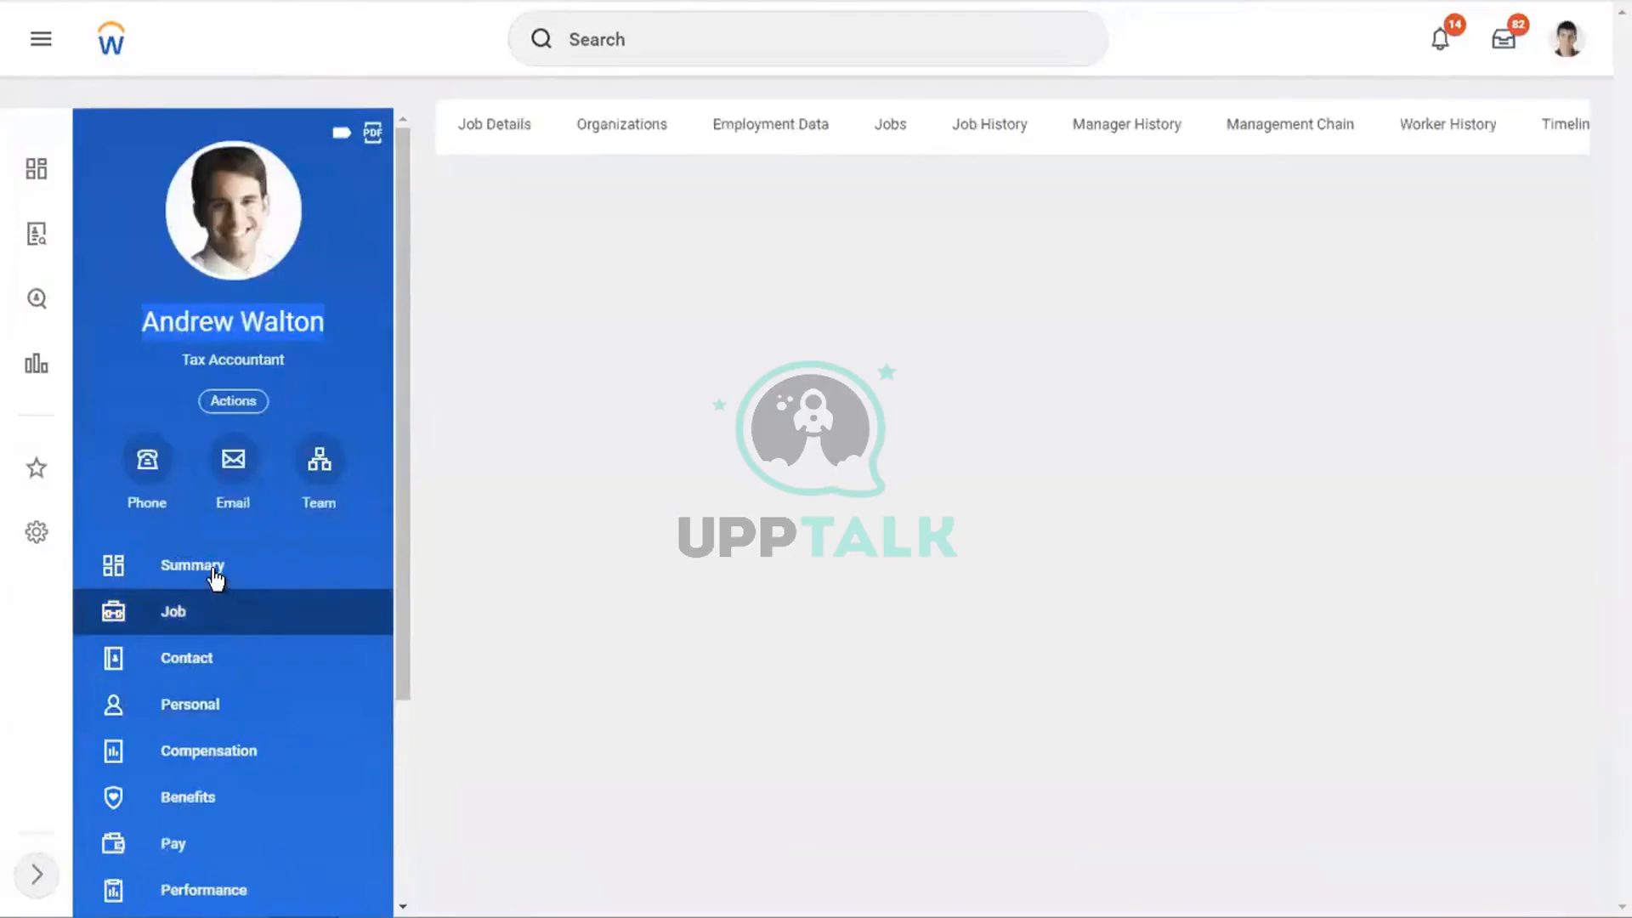
left_click(212, 571)
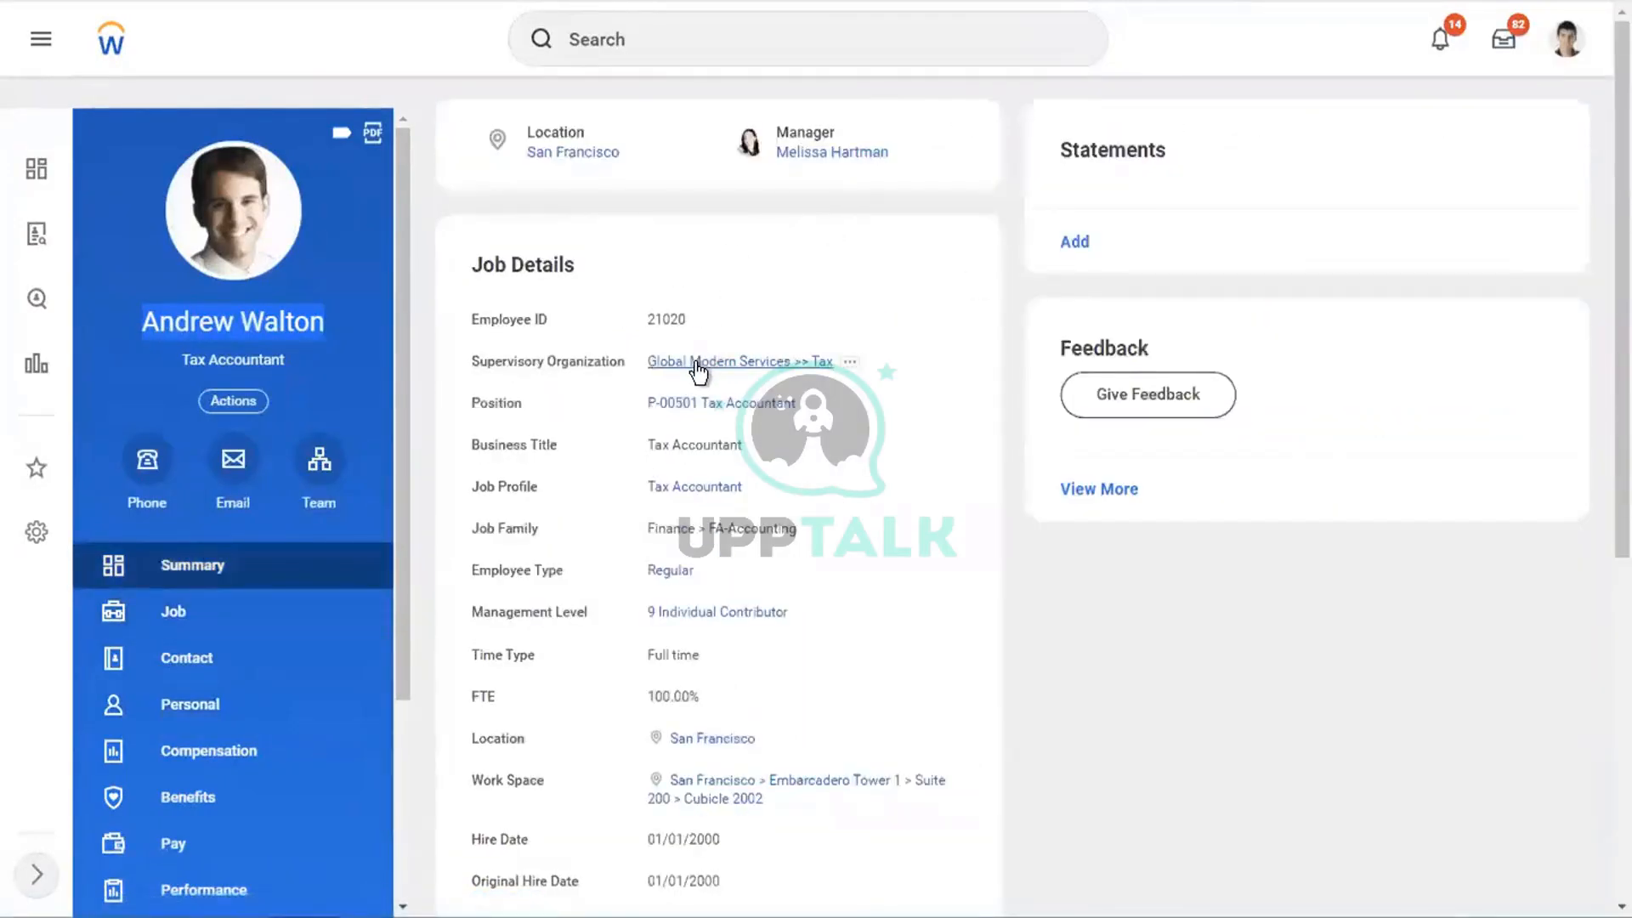
Switch to the Word document and add the line "Employer : GMS" with the employee's surname on a line below it
key("ctrl+Left")
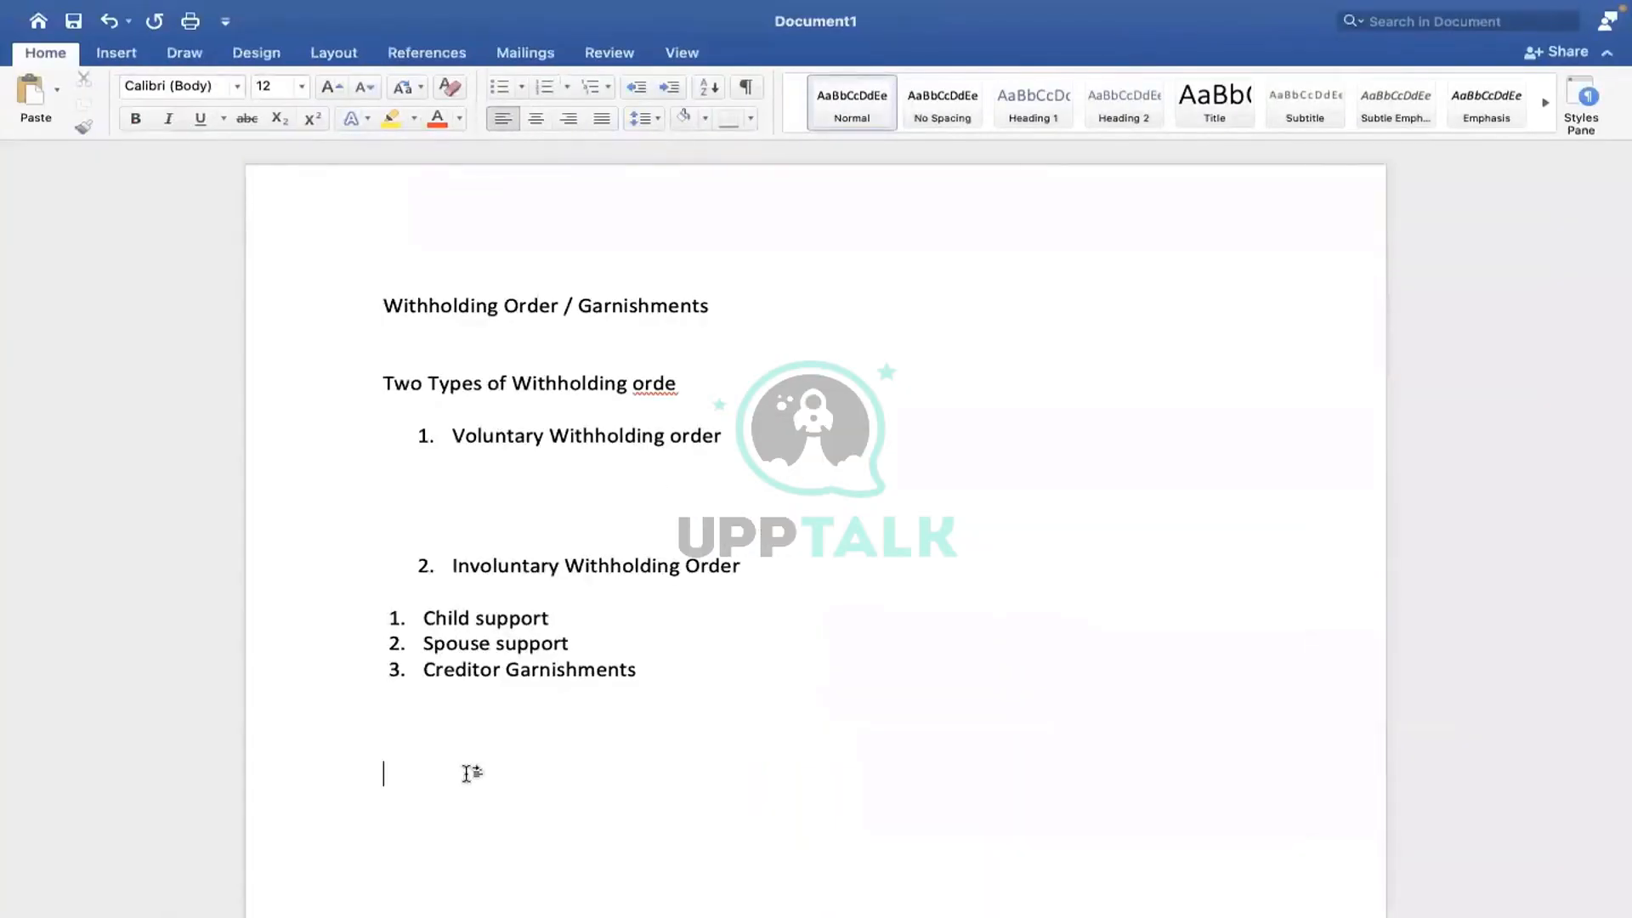
key("Return")
key("Return")
key("Return")
type("Walton")
left_click(385, 795)
type("Employe")
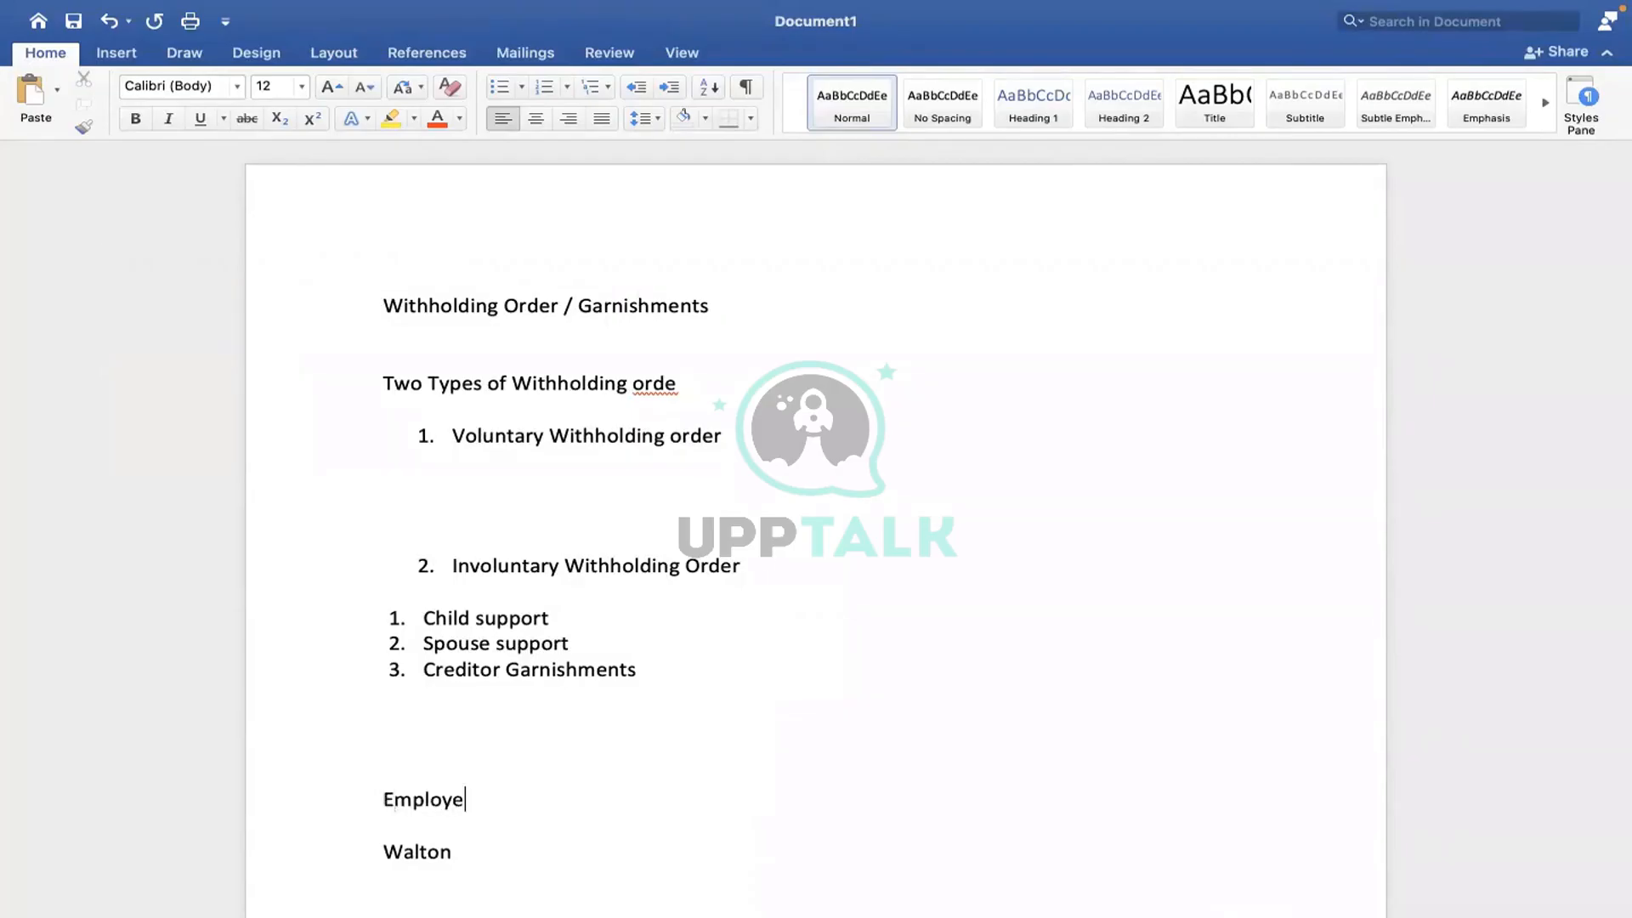
type("r : GMS")
Put the label "Employee :" in front of the employee's surname
left_click(385, 850)
type("Employ")
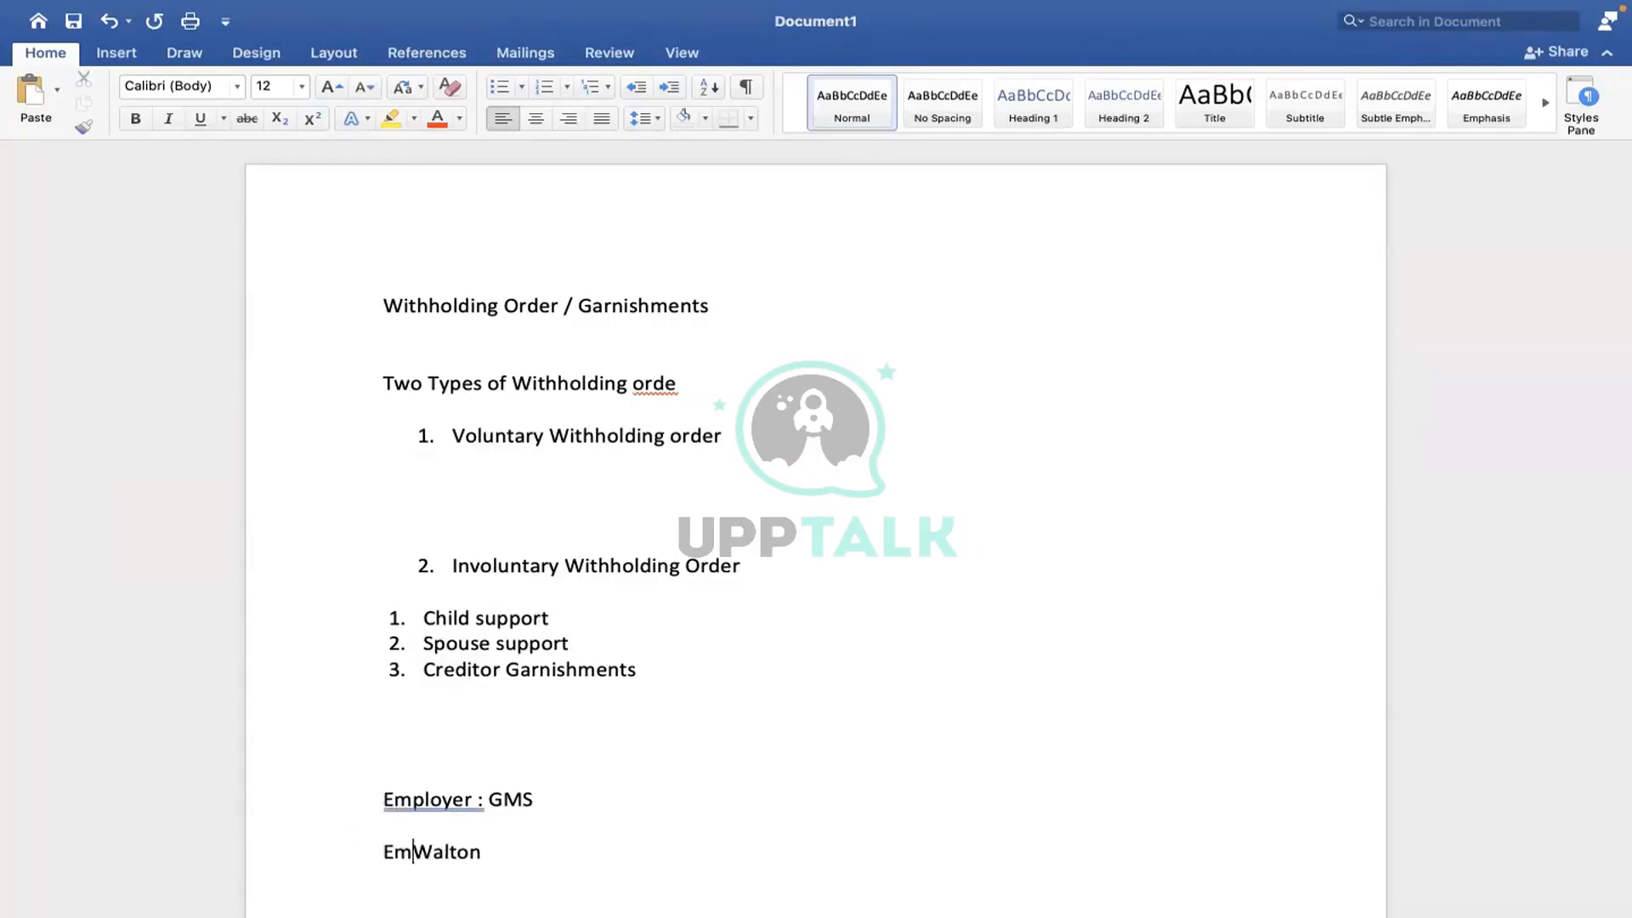
type("ee ")
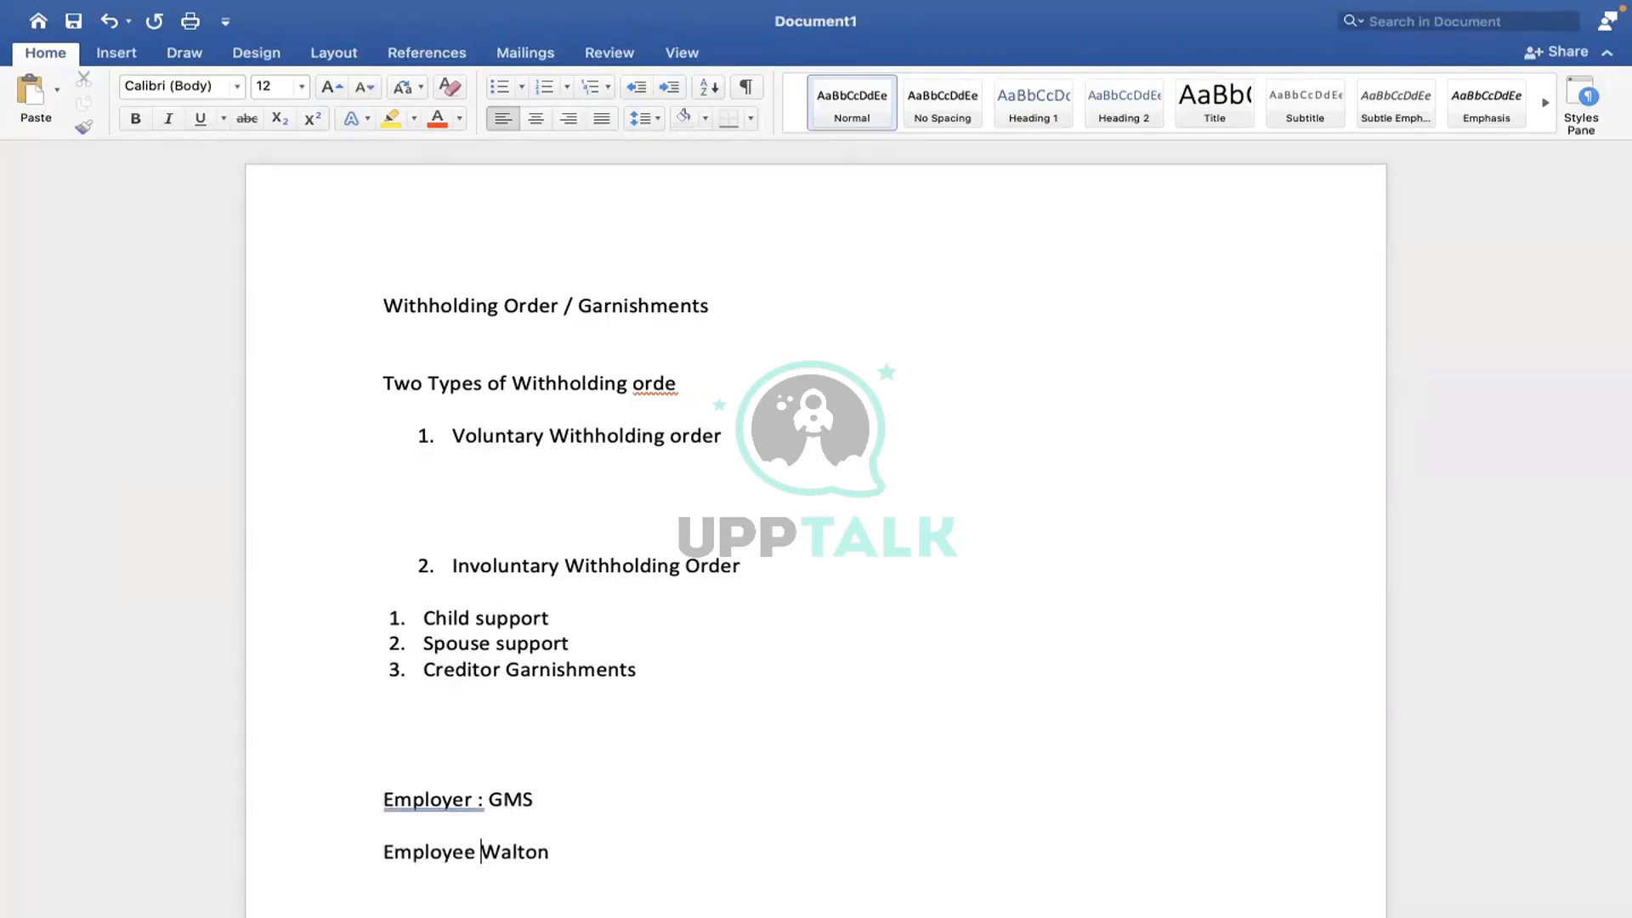
type(":")
Insert several blank lines below the employee line
left_click(633, 848)
key("Return")
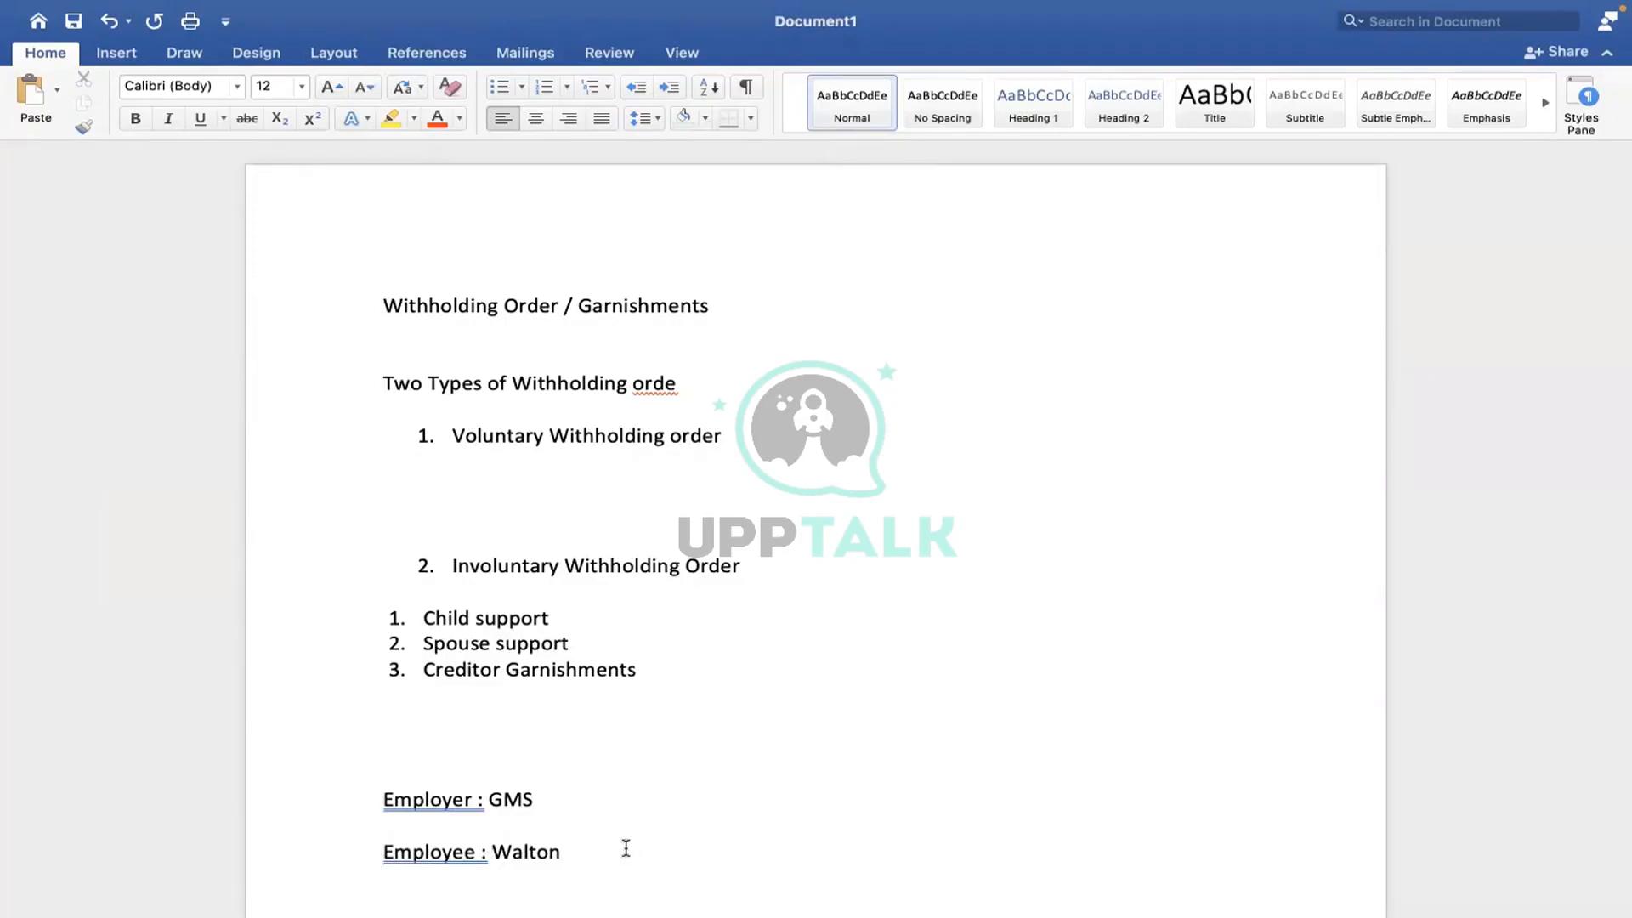
key("Return")
key("Return")
key("Return")
key("Return")
key("Return")
key("Return")
key("Return")
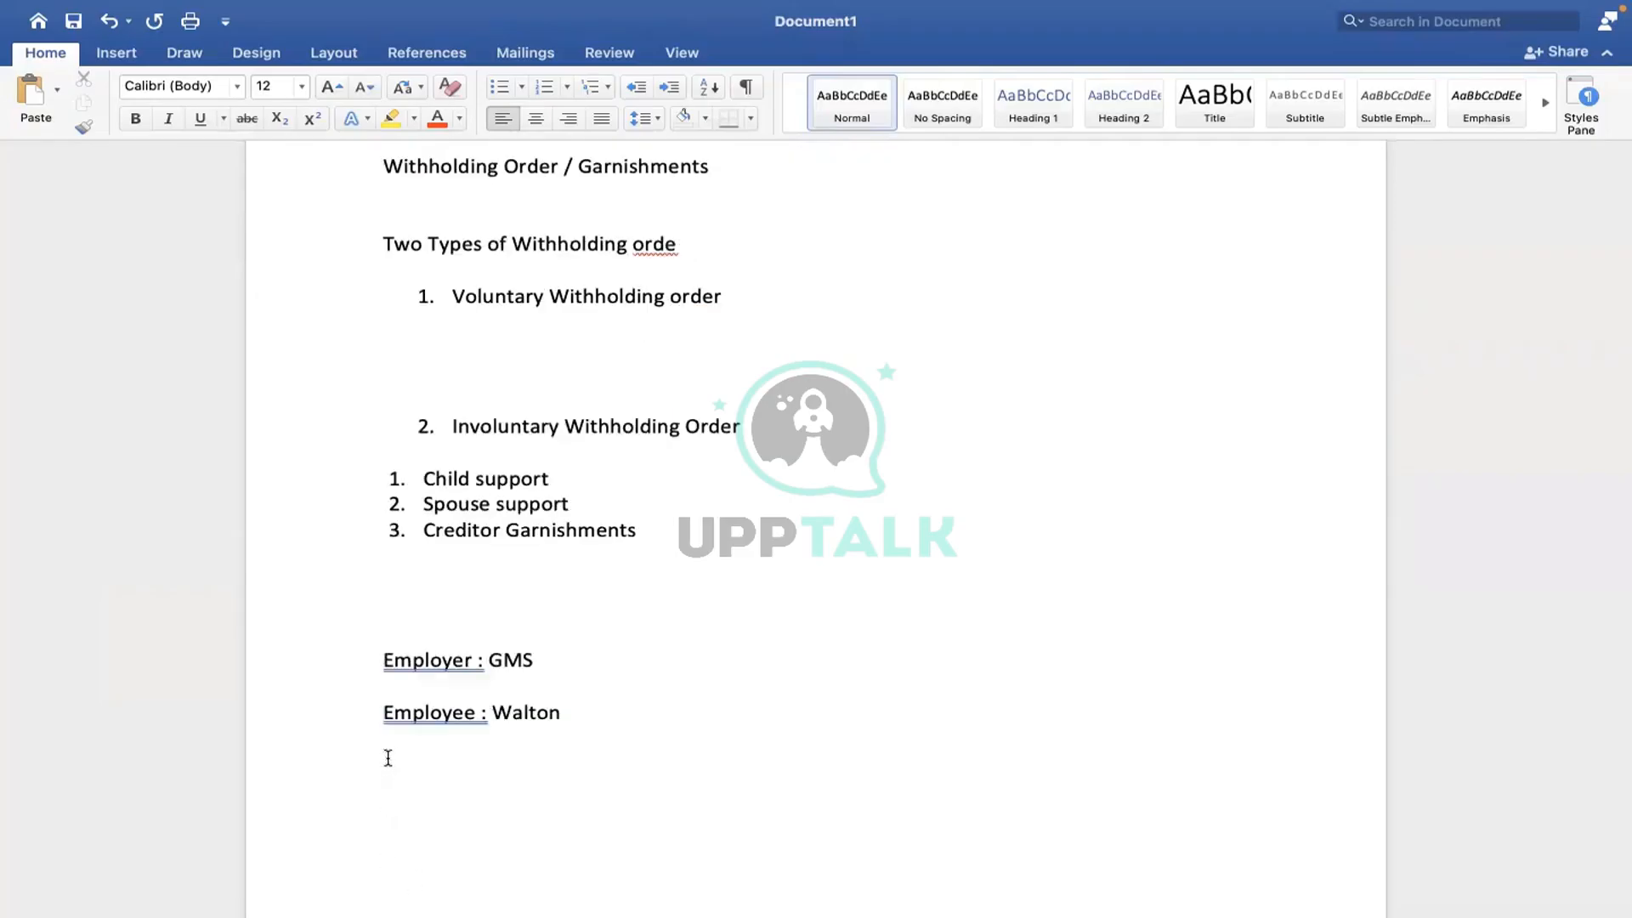
Add the line "CITI Bank - 10000 USD" below the employee line
left_click(387, 757)
type("CITI bANK")
key("BackSpace")
key("BackSpace")
key("BackSpace")
key("BackSpace")
type("Bank - 10000")
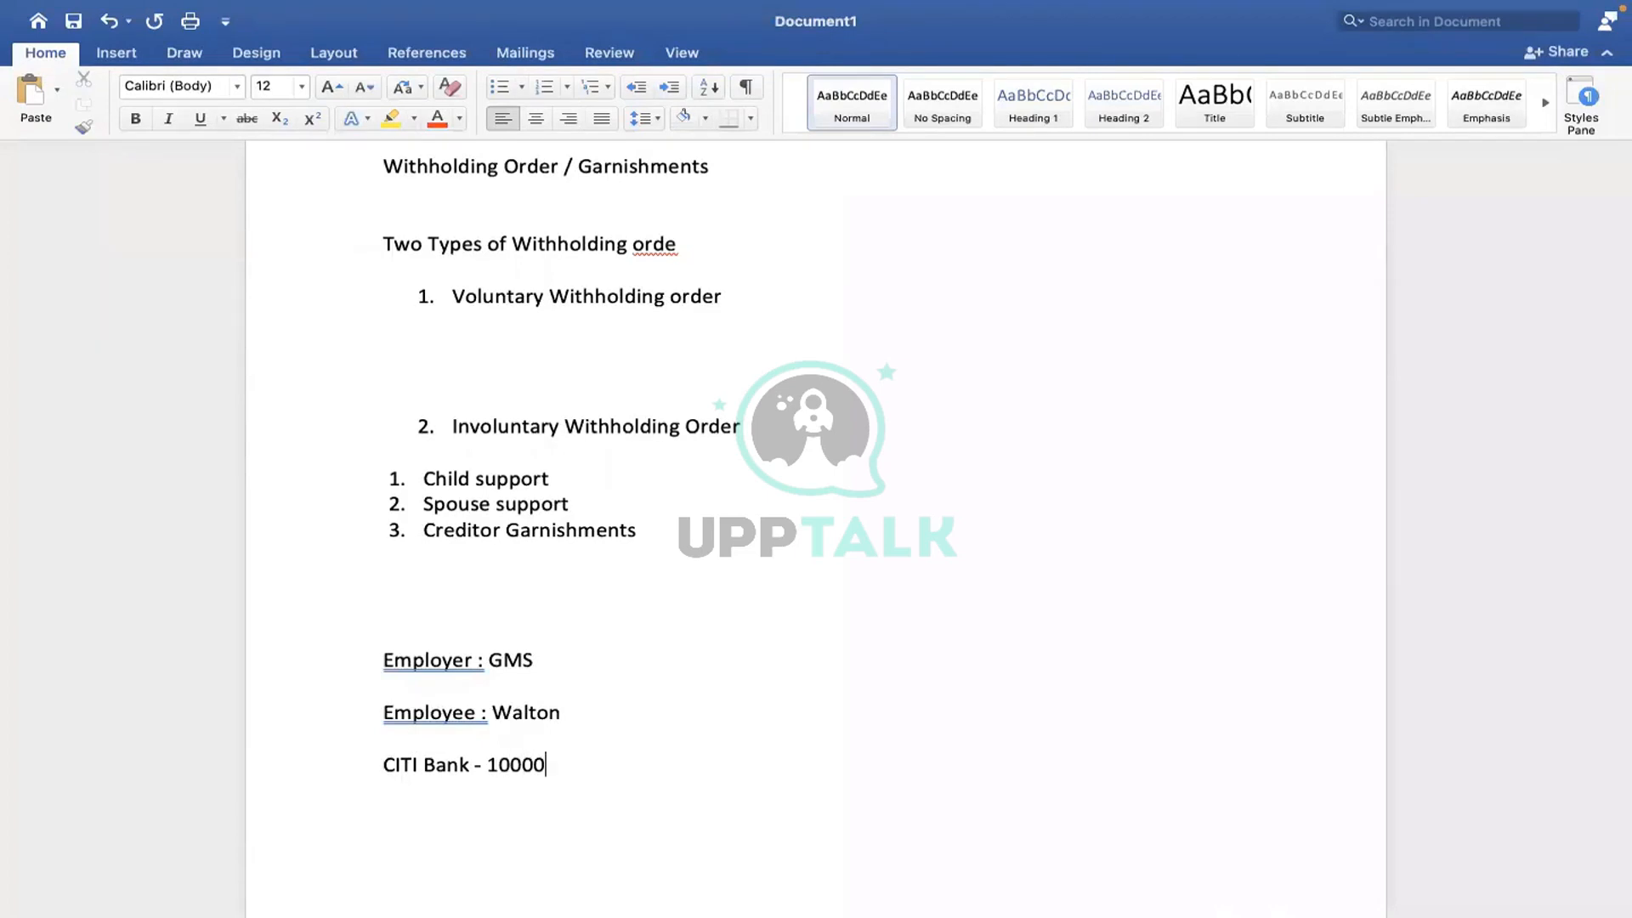
type(" USD")
left_click(588, 736)
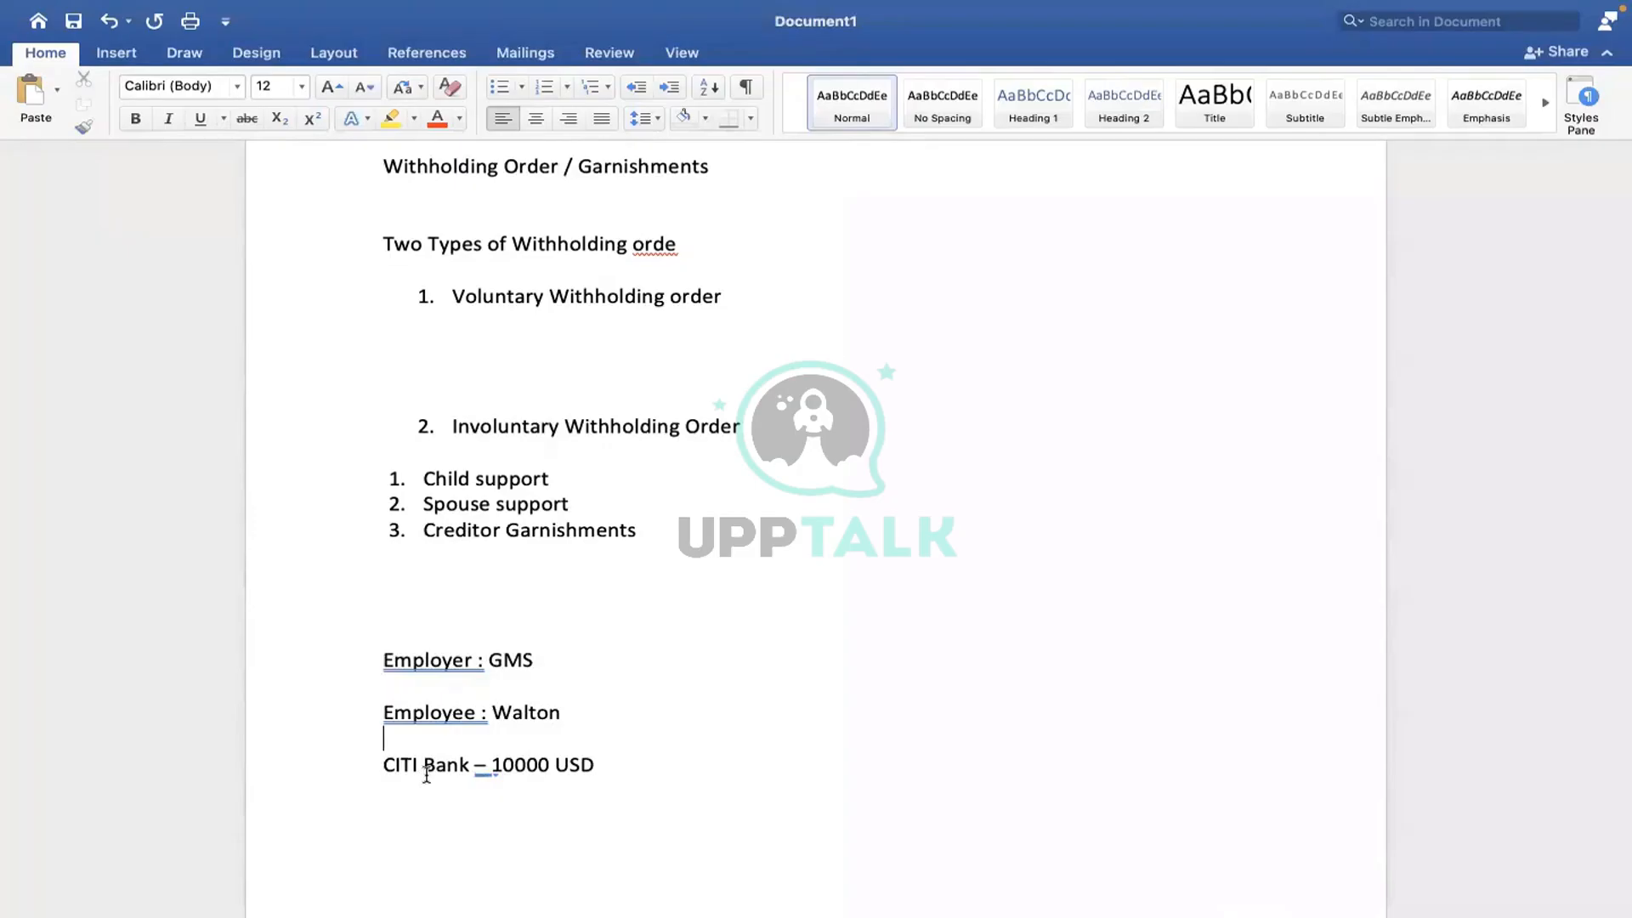
left_click_drag(491, 764, 603, 754)
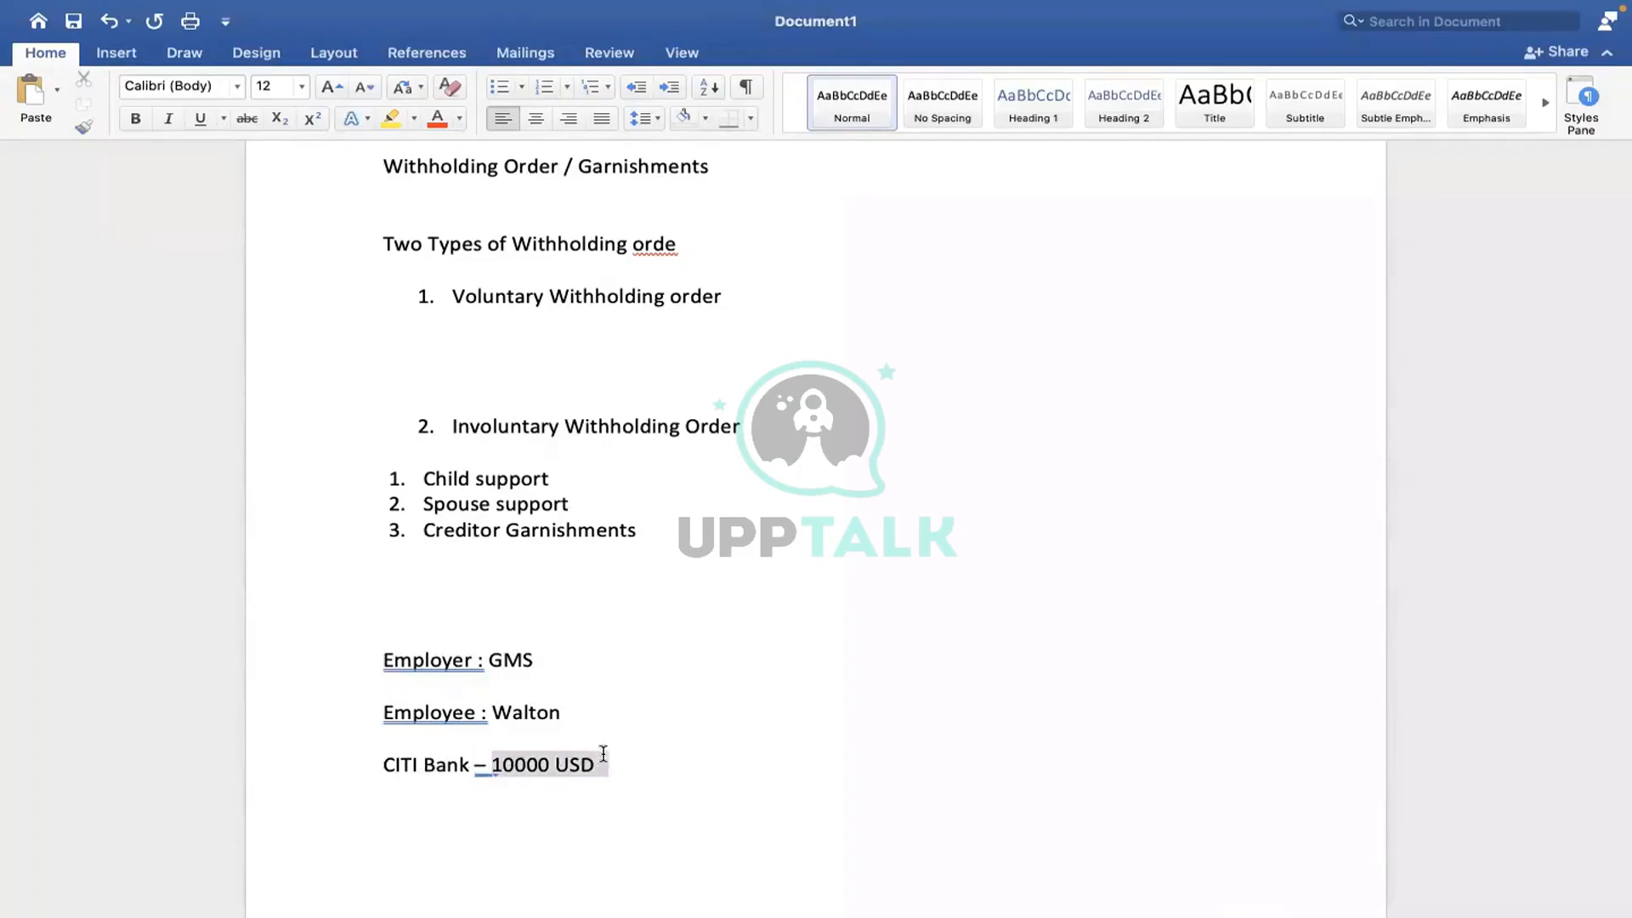
left_click(567, 714)
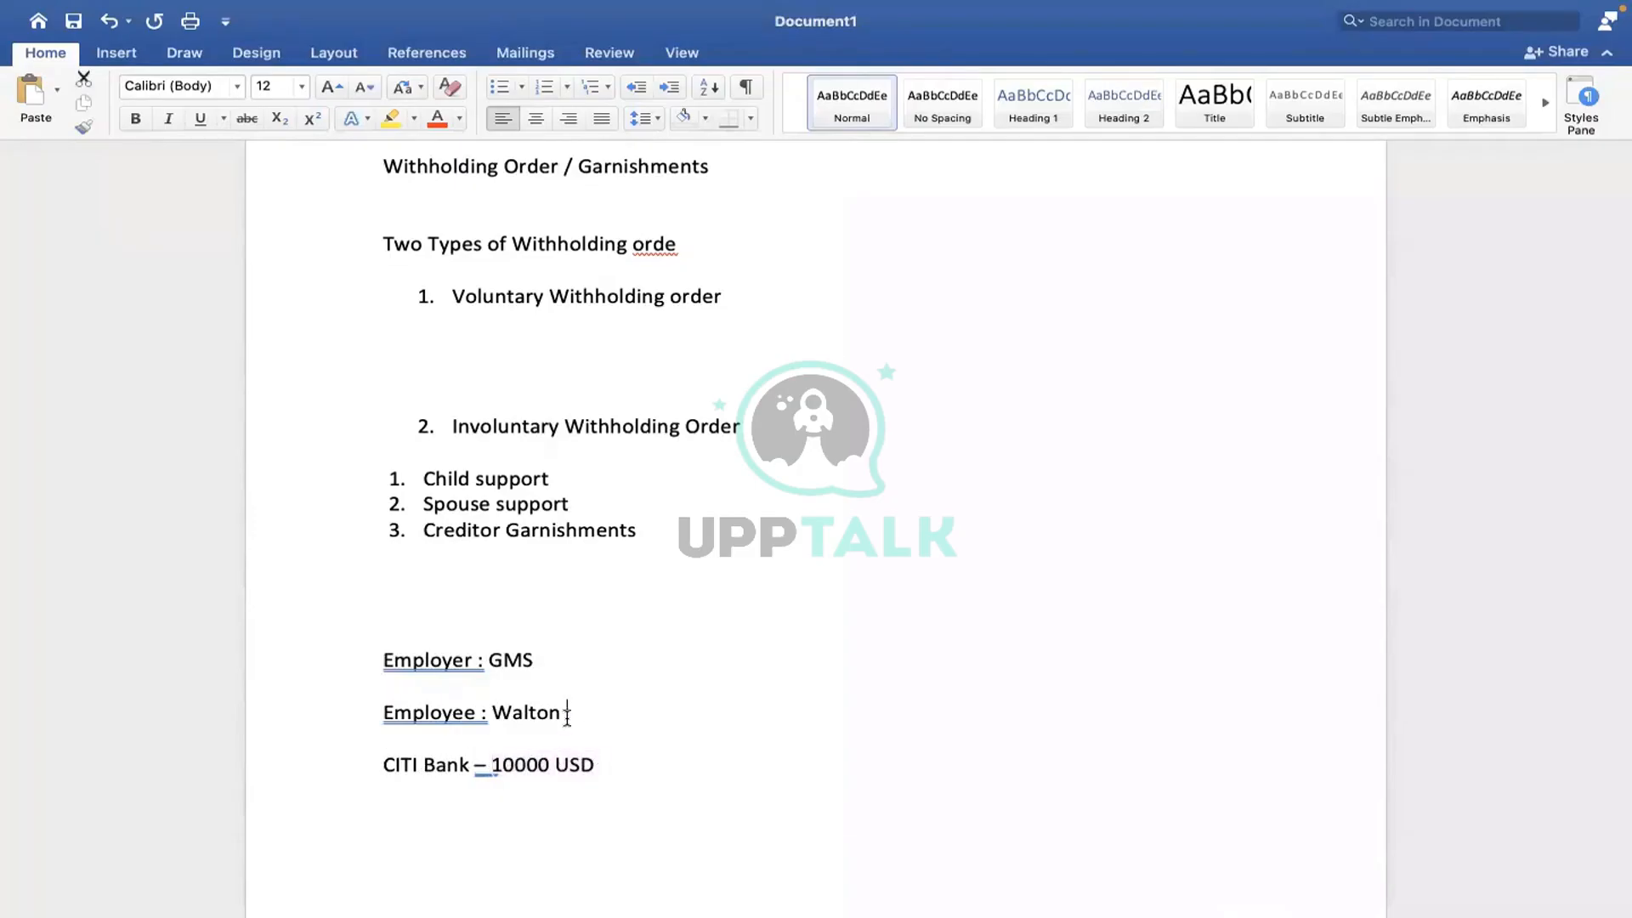
Add the line "1000 USD" below the CITI Bank line
left_click(633, 772)
key("Return")
type("1000 USD")
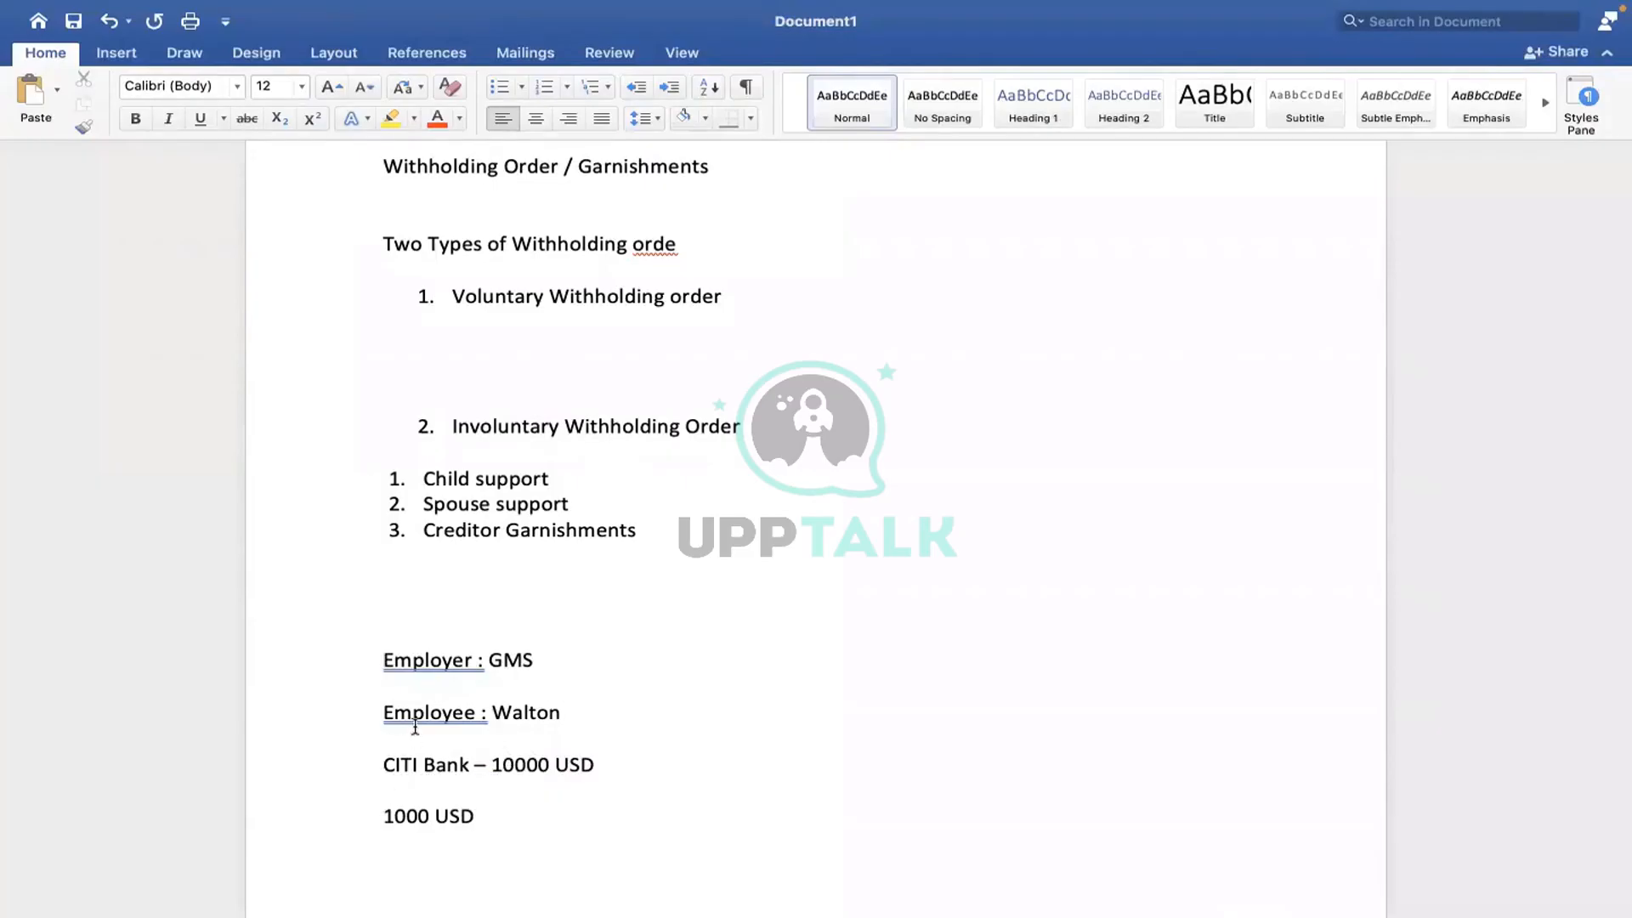
Review the employee line and the CITI Bank creditor entry by highlighting each in turn
triple_click(564, 712)
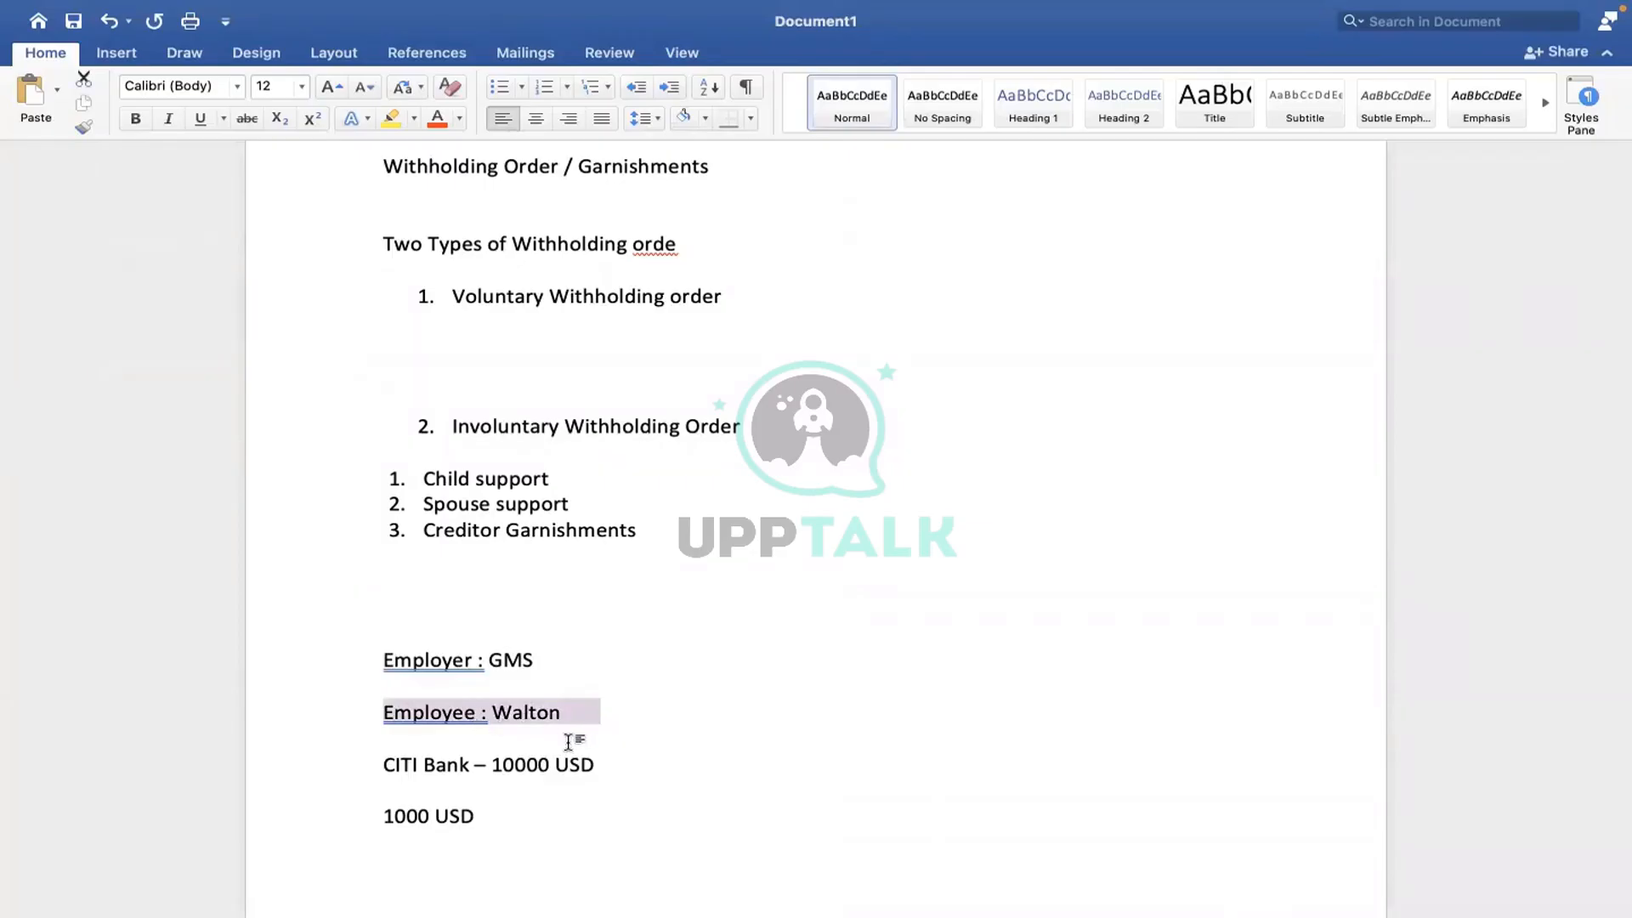
left_click(471, 797)
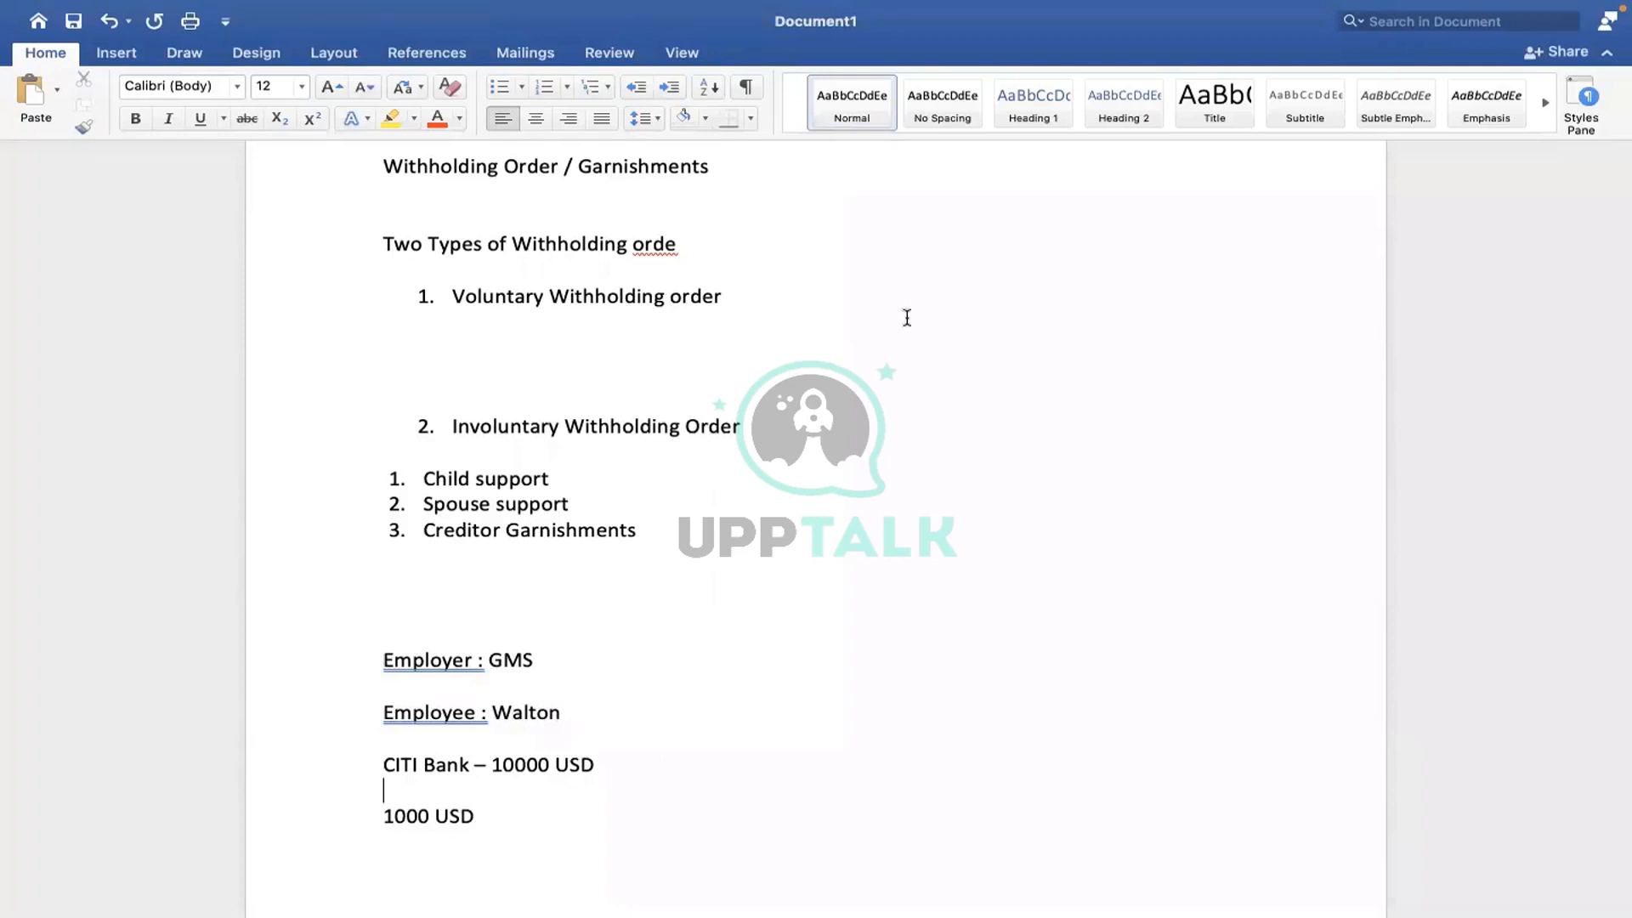
left_click(917, 456)
left_click_drag(571, 713, 418, 712)
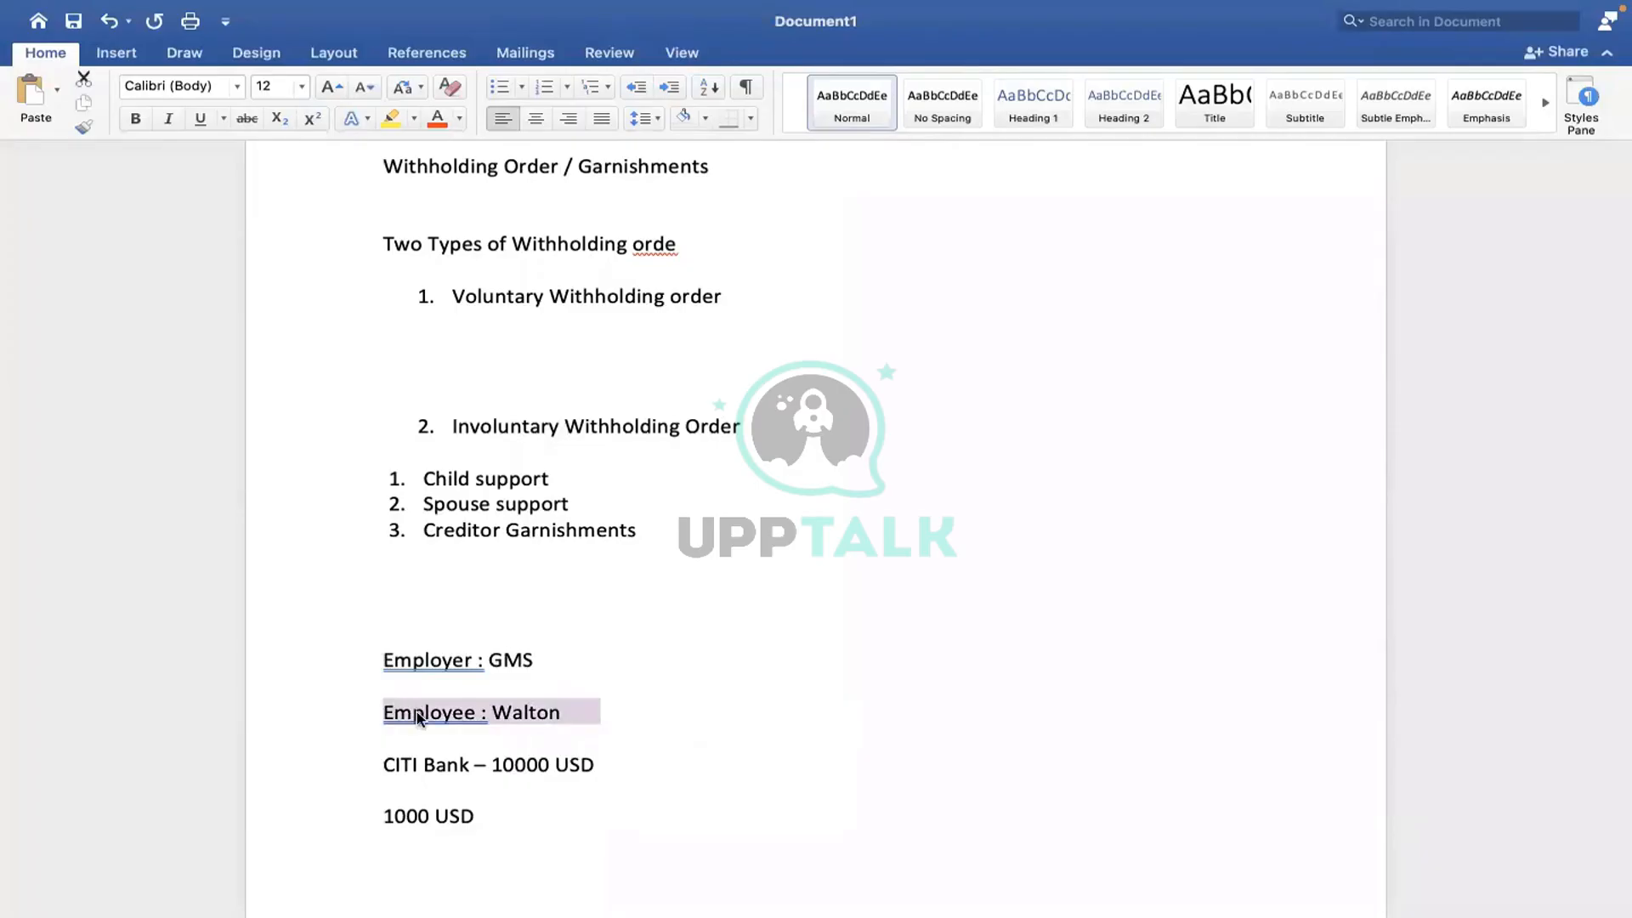
left_click(467, 801)
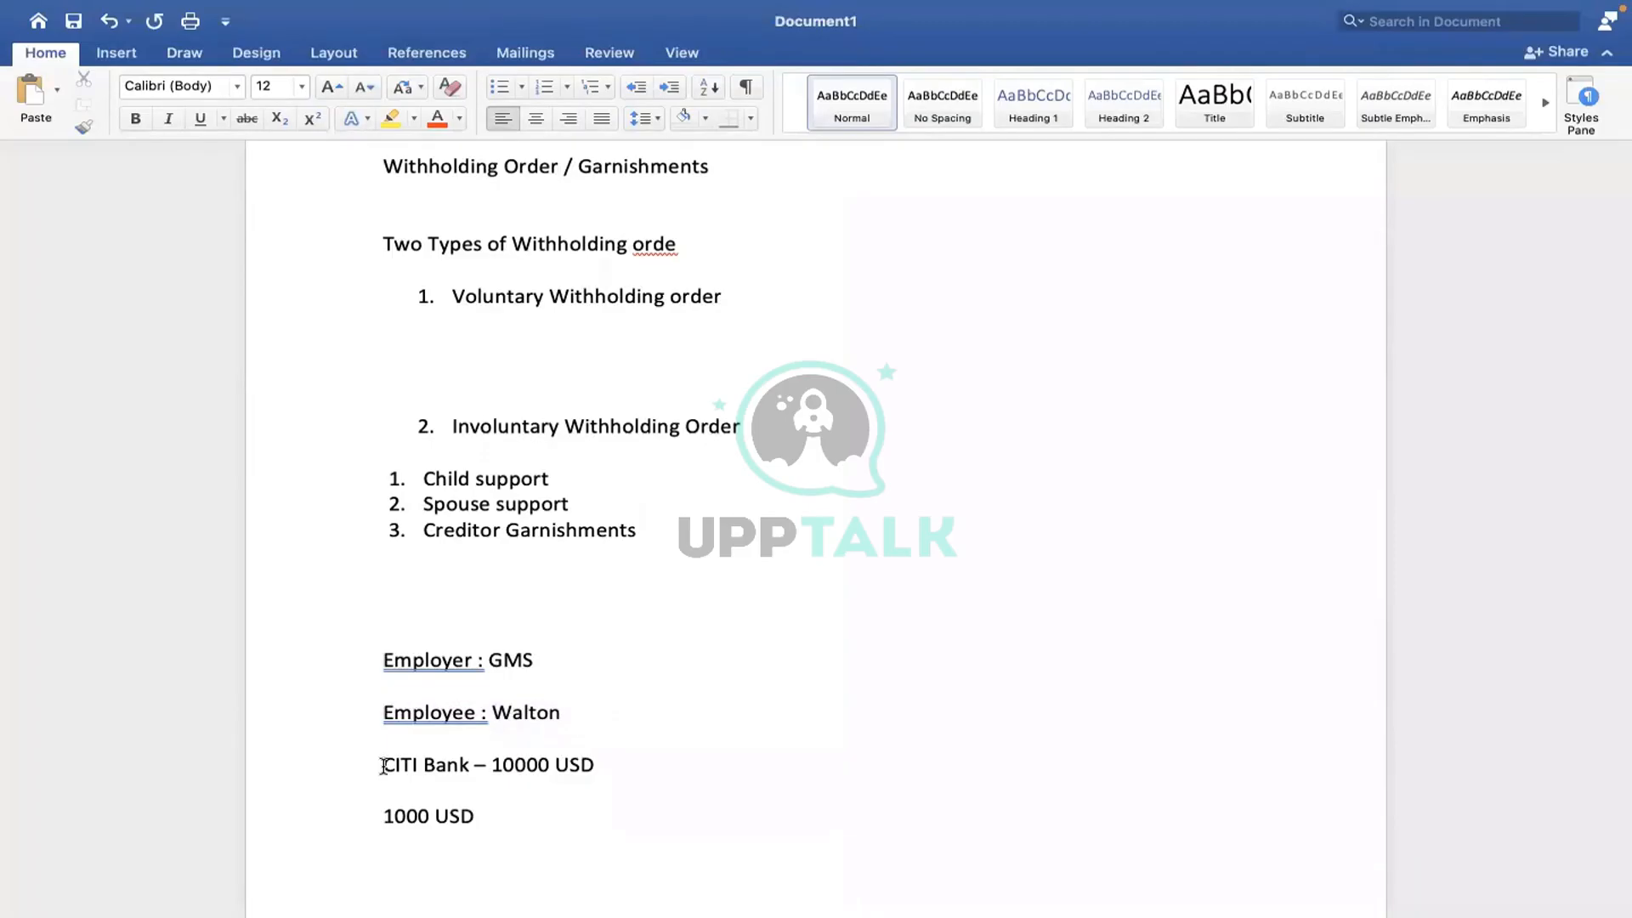
left_click_drag(384, 765, 466, 766)
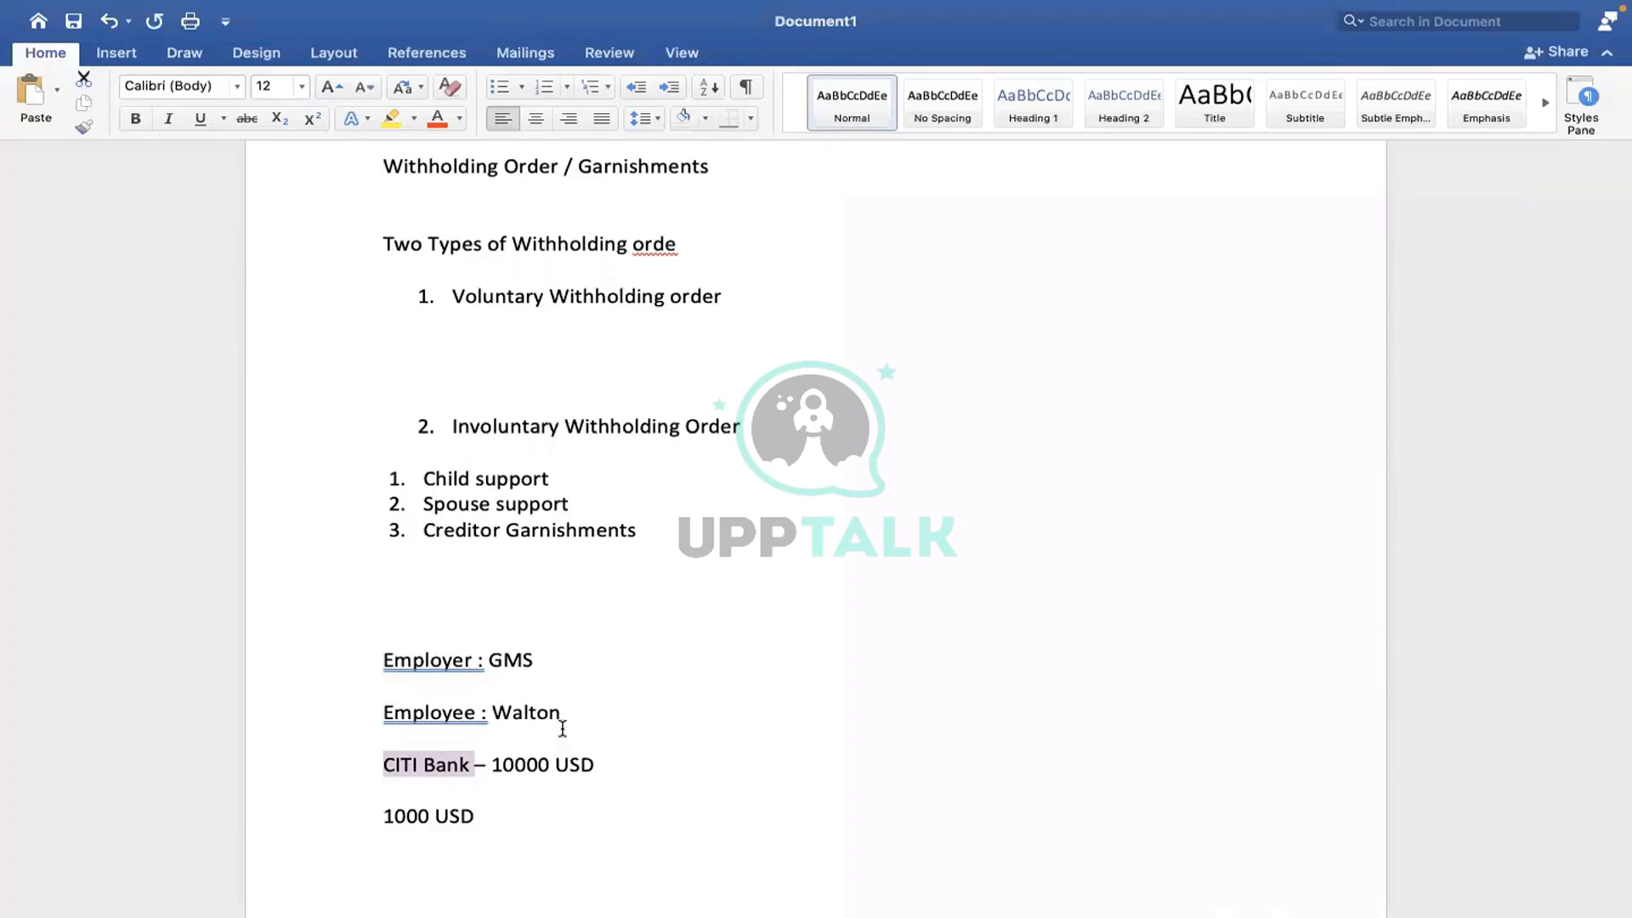
left_click(474, 764)
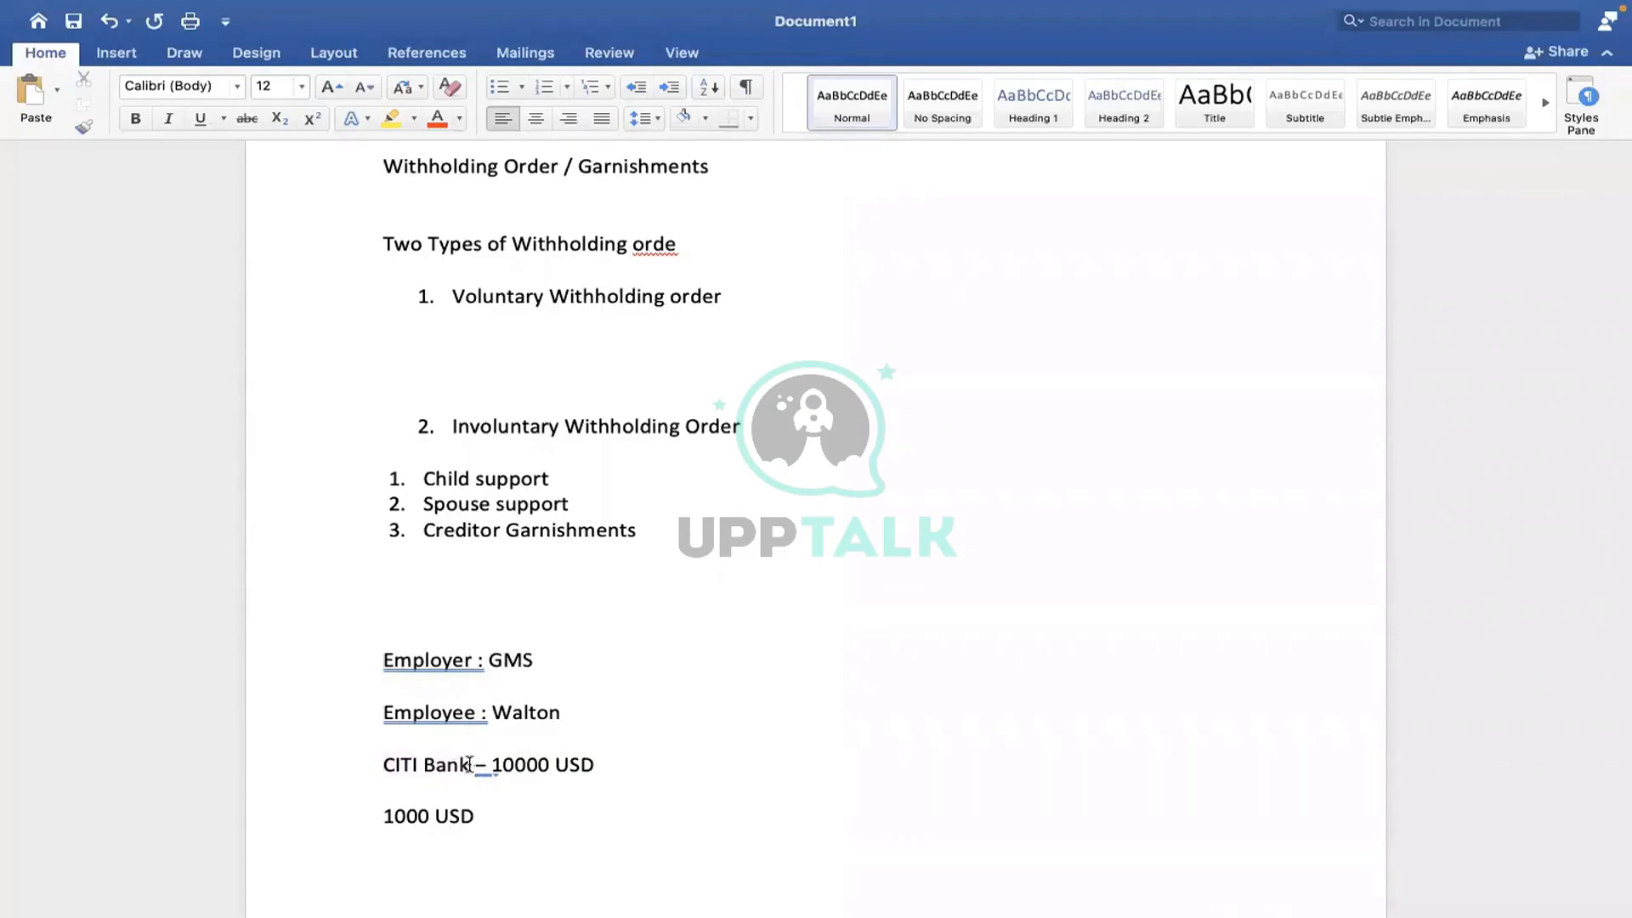
left_click_drag(492, 714, 565, 712)
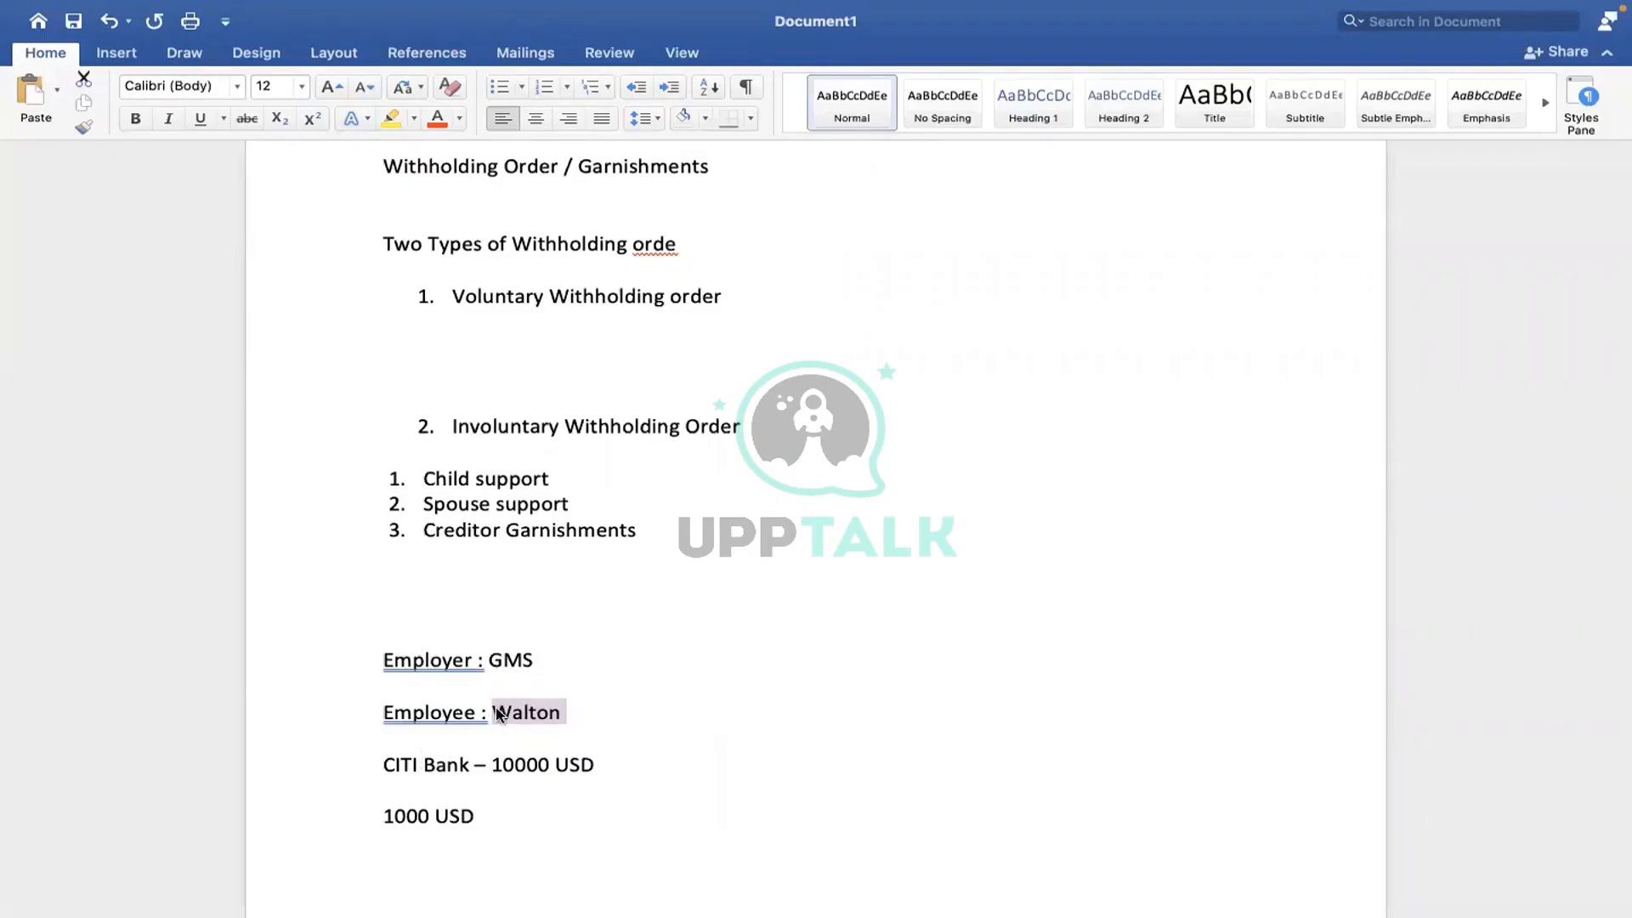
left_click(549, 714)
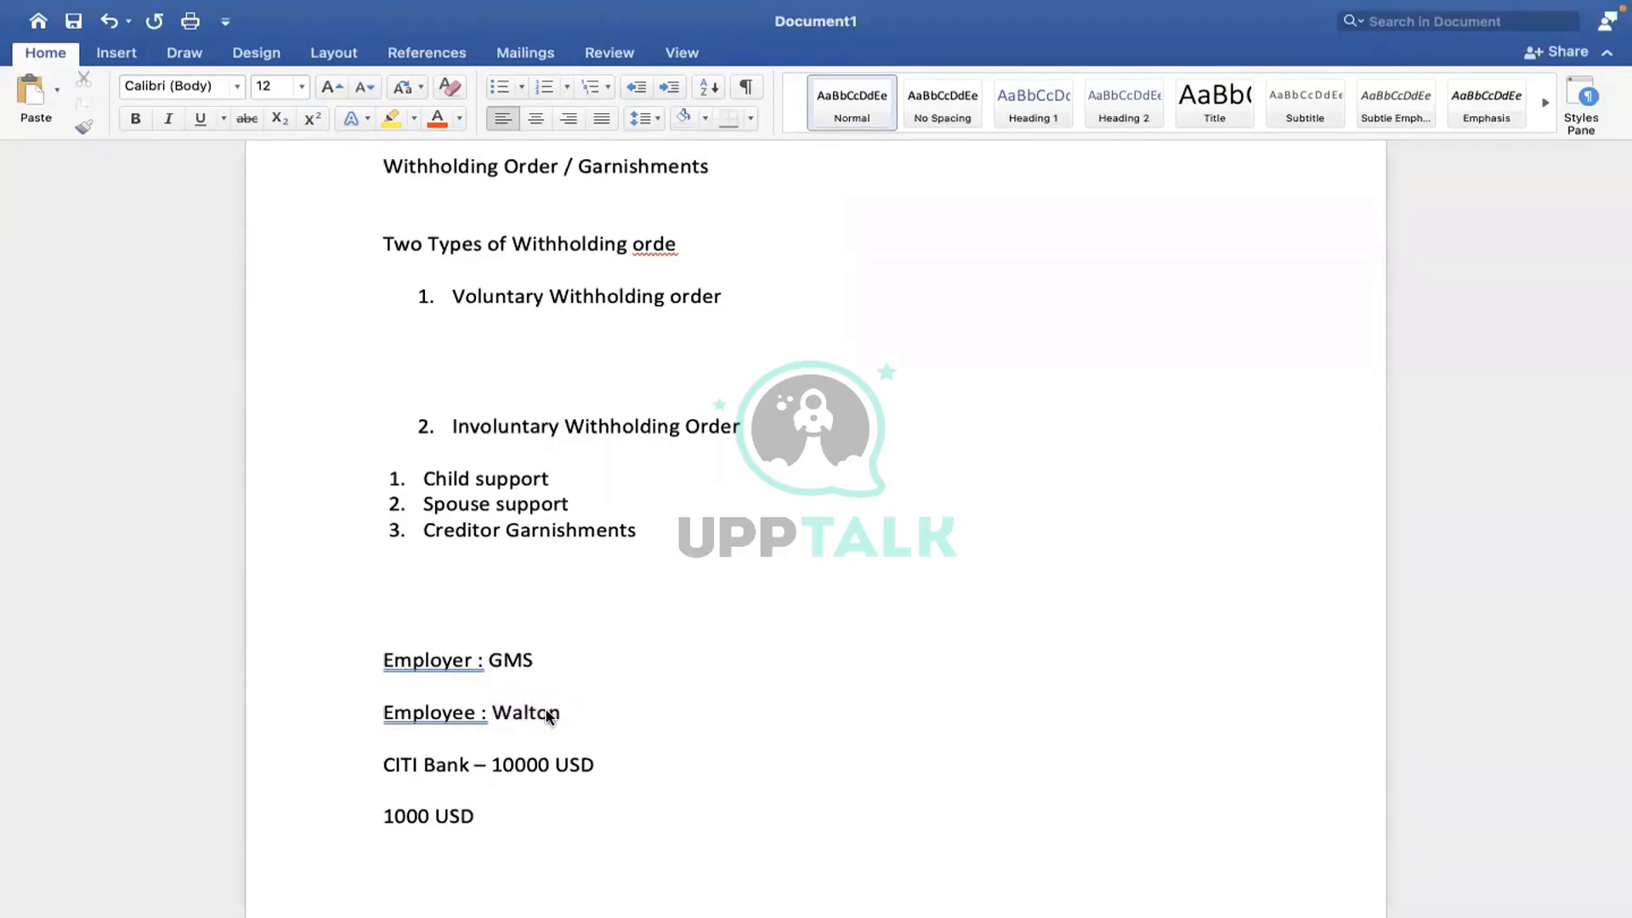
mouse_move(384, 766)
left_mouse_down()
mouse_move(472, 766)
mouse_move(457, 765)
left_mouse_up()
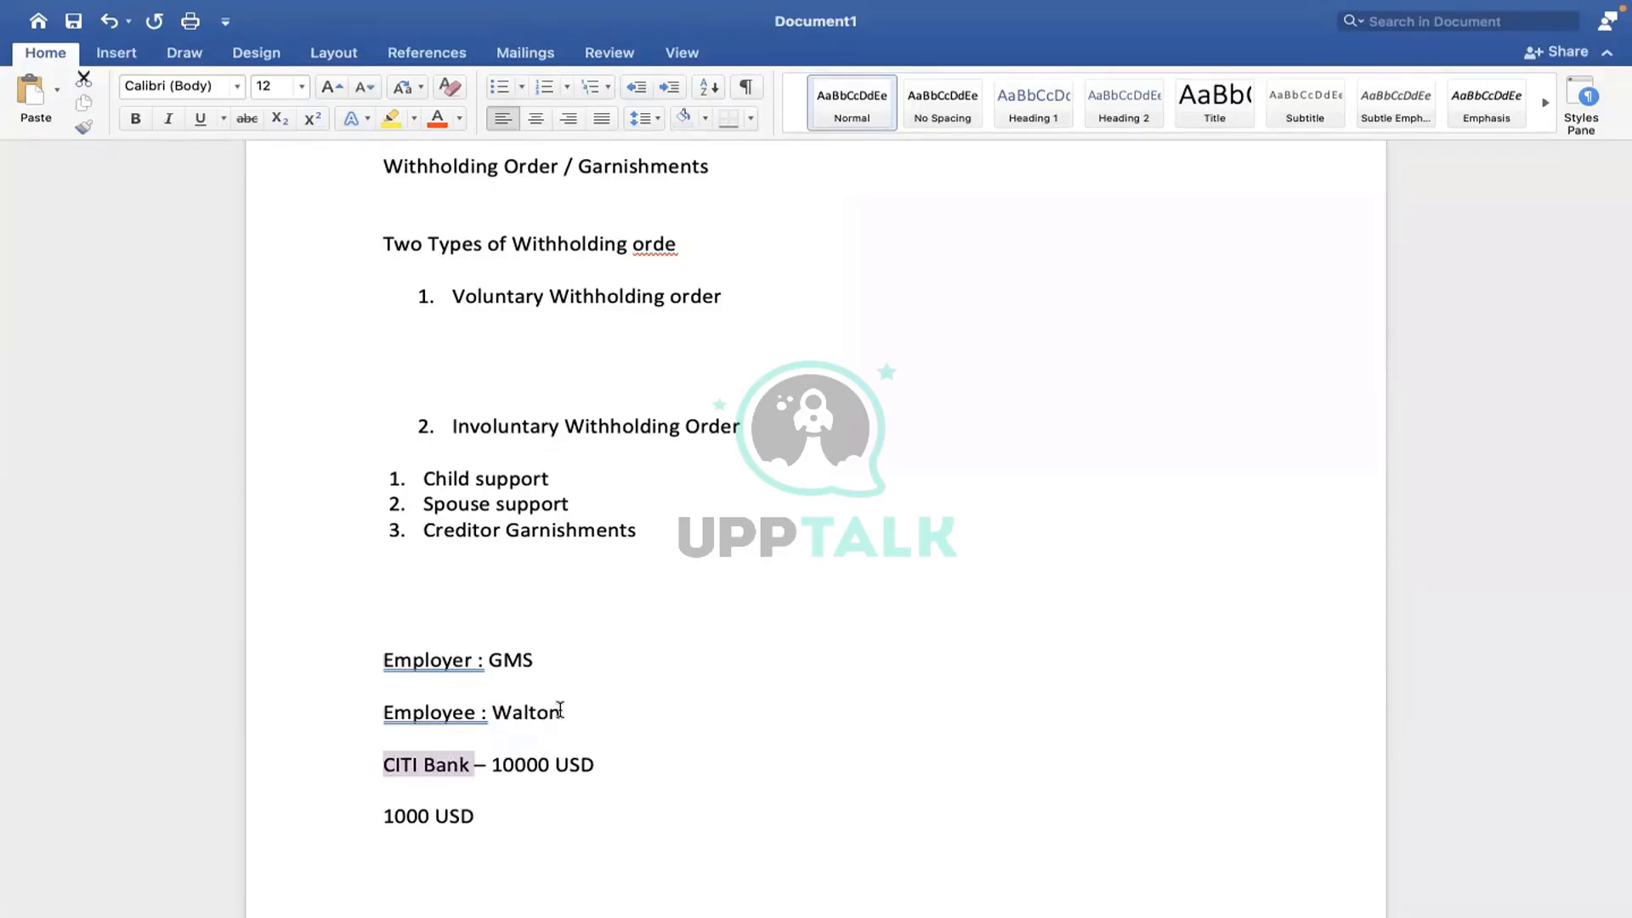
triple_click(505, 712)
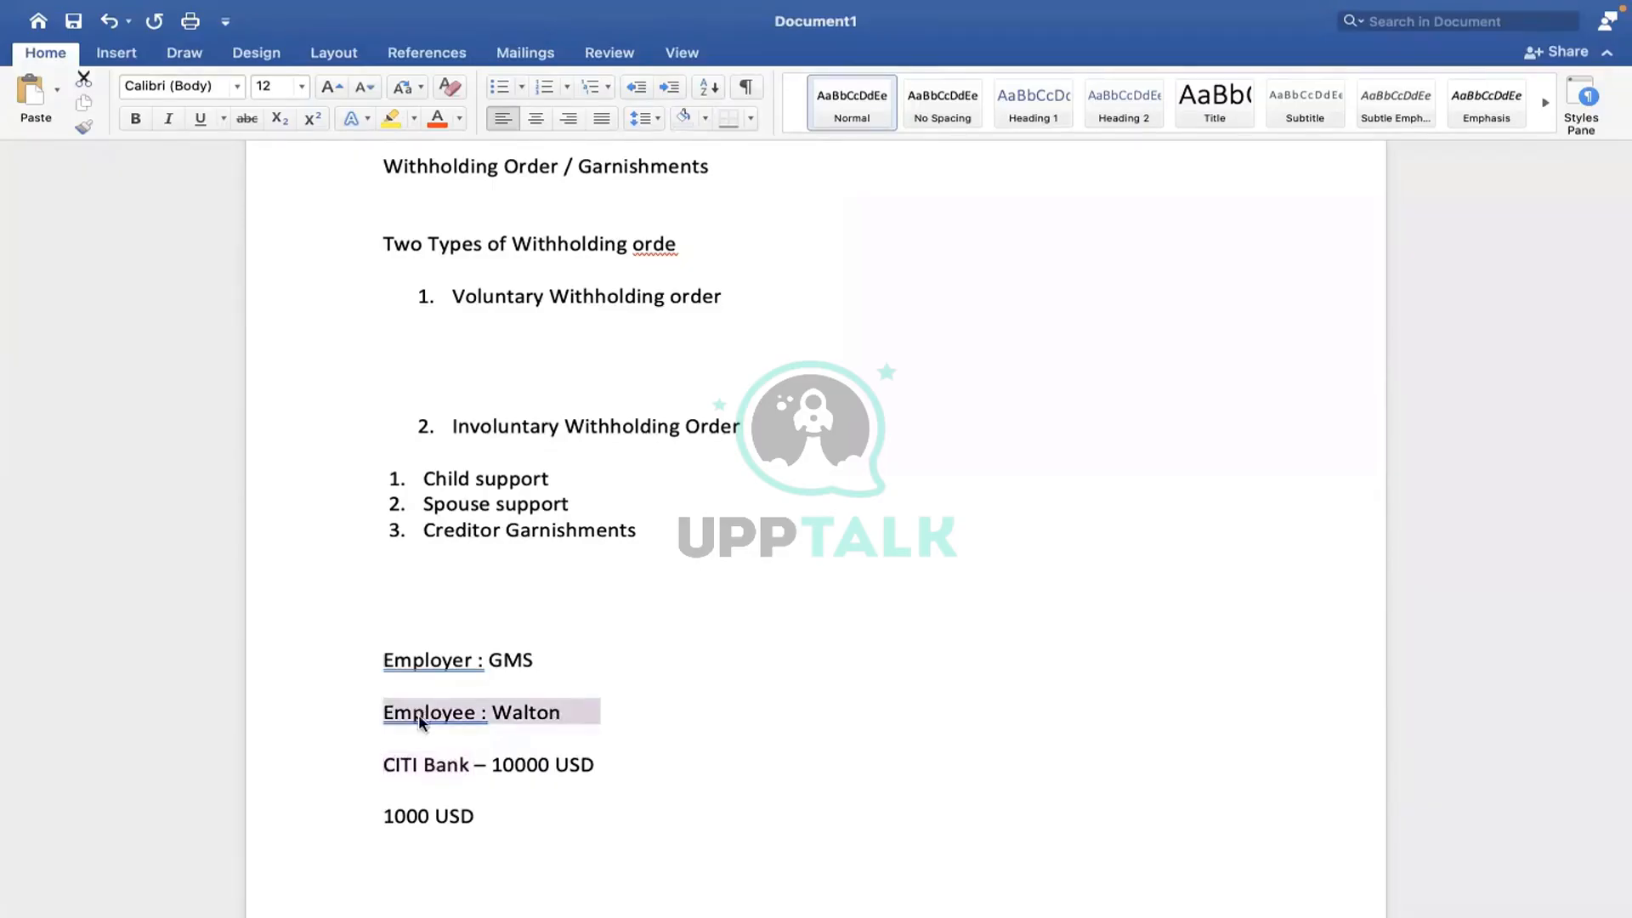
left_click(427, 730)
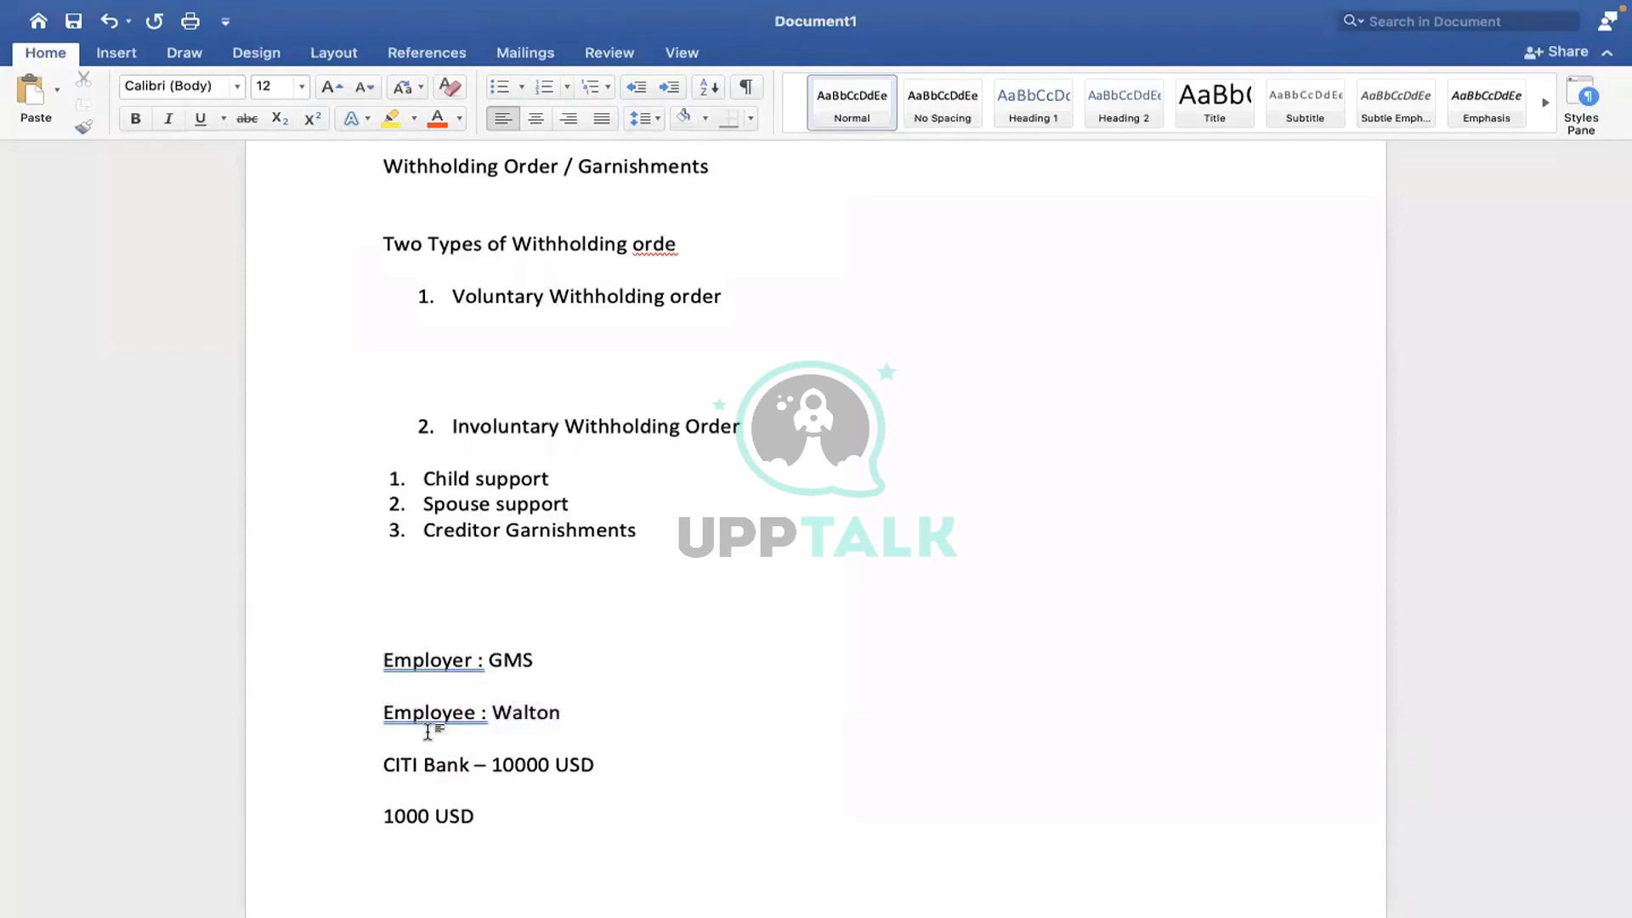
triple_click(538, 710)
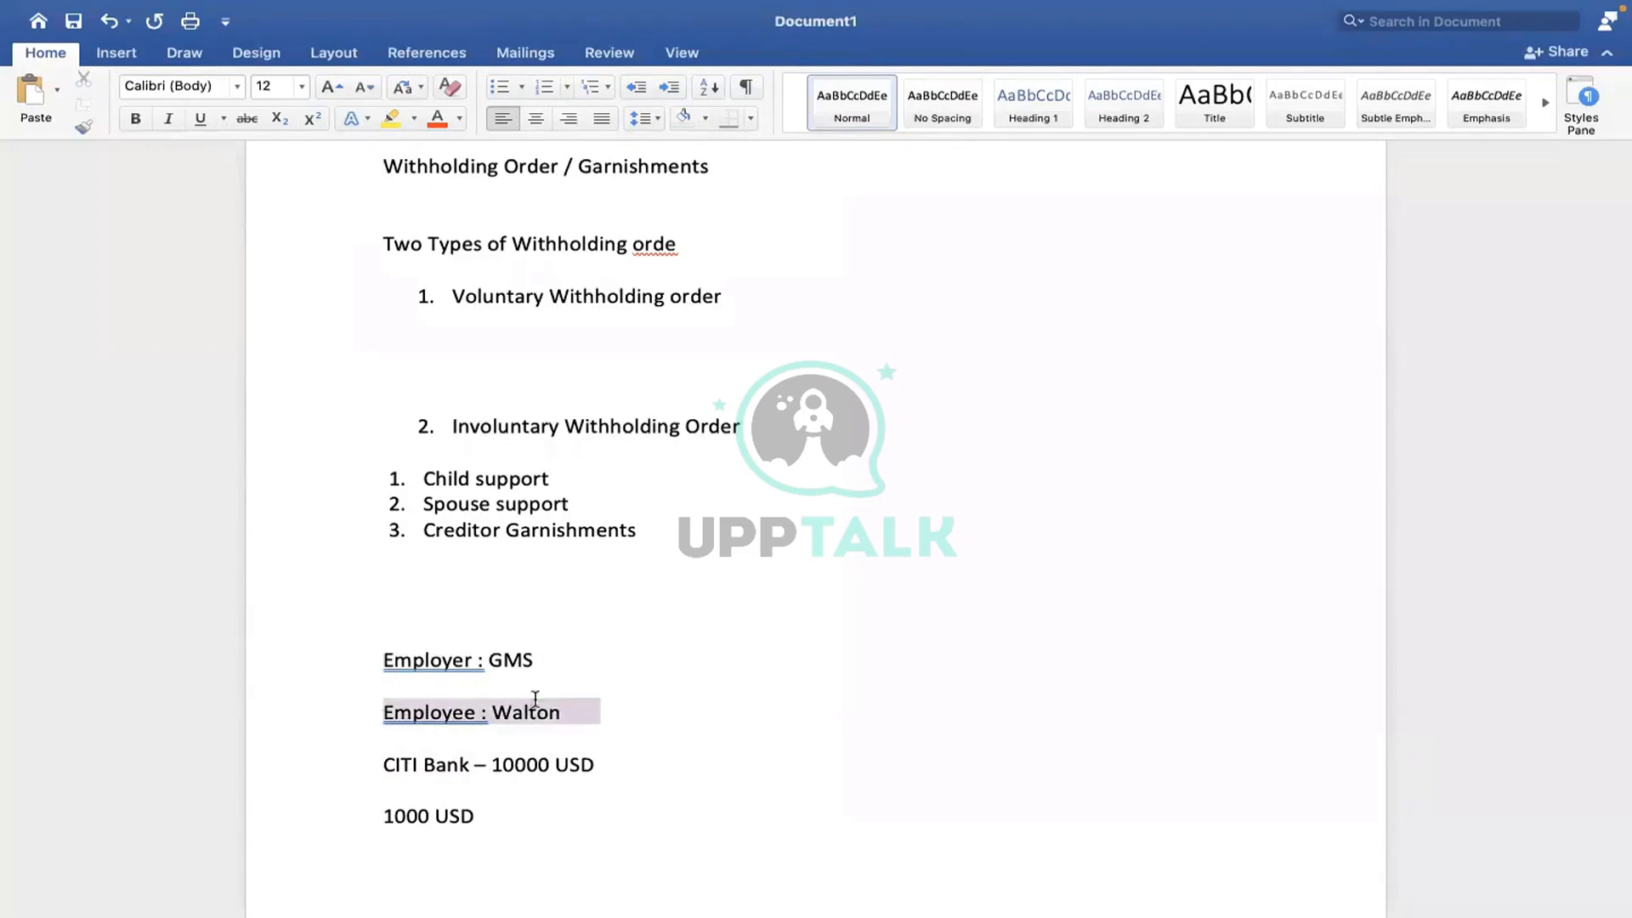
Delete the "1000 USD" line below the CITI Bank entry
left_click_drag(473, 805, 388, 797)
key("BackSpace")
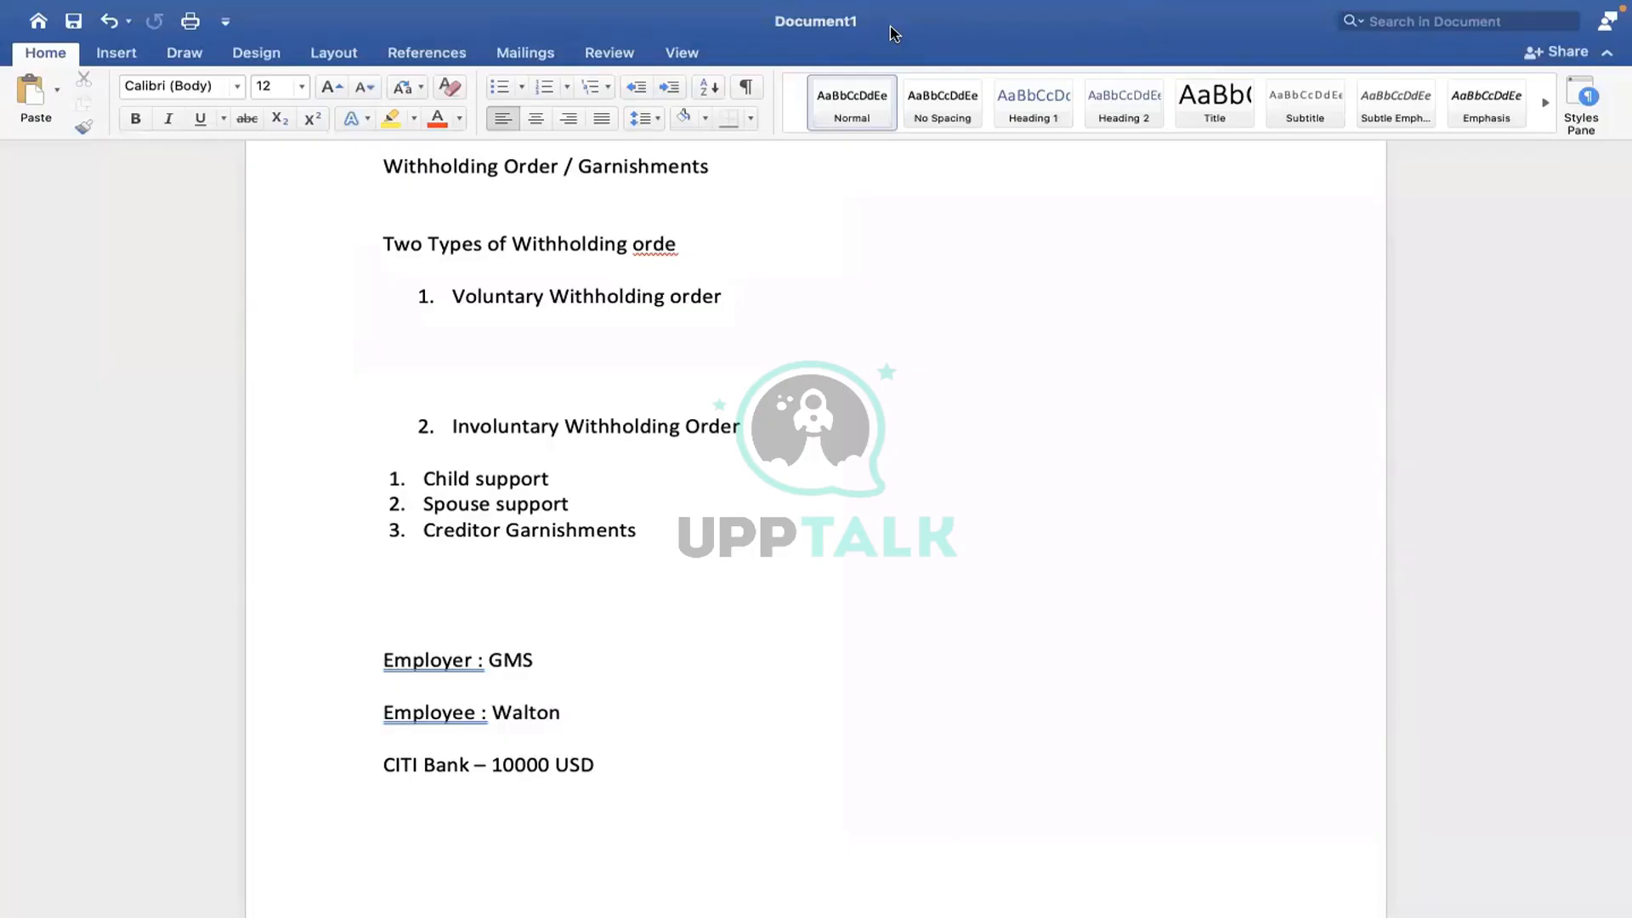
Append the note "(EARNINGS,COMPANY, ALL SIGNED )" to the end of the CITI Bank line
left_click(649, 758)
key("Return")
type("(EARNINGS")
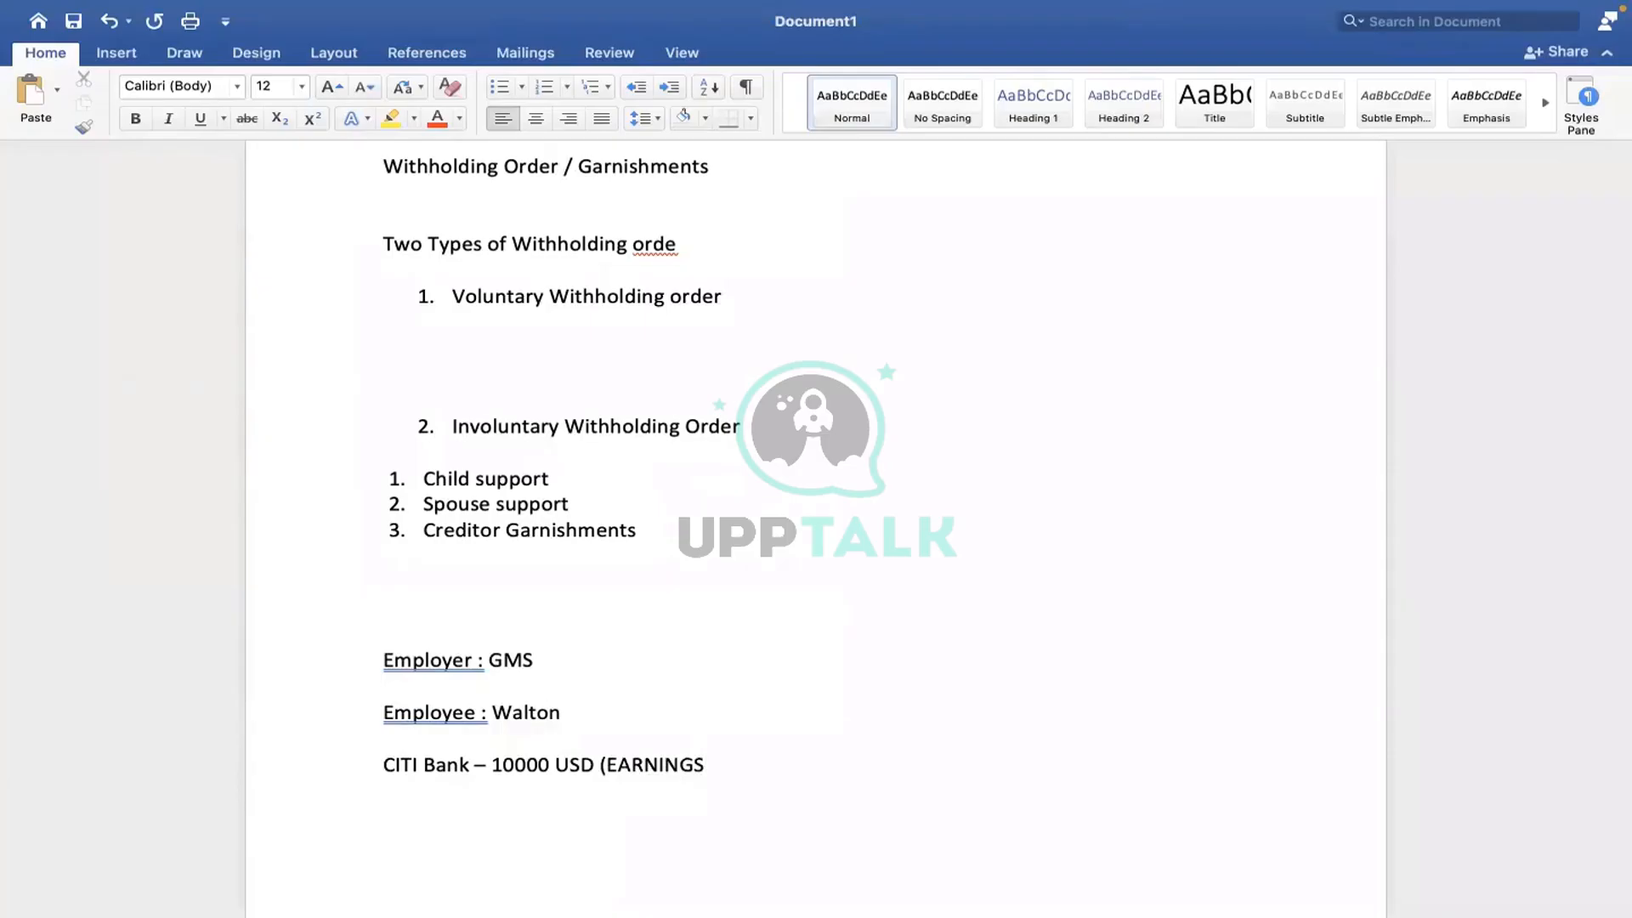
type(",COMPANY, ALL SIGNED ")
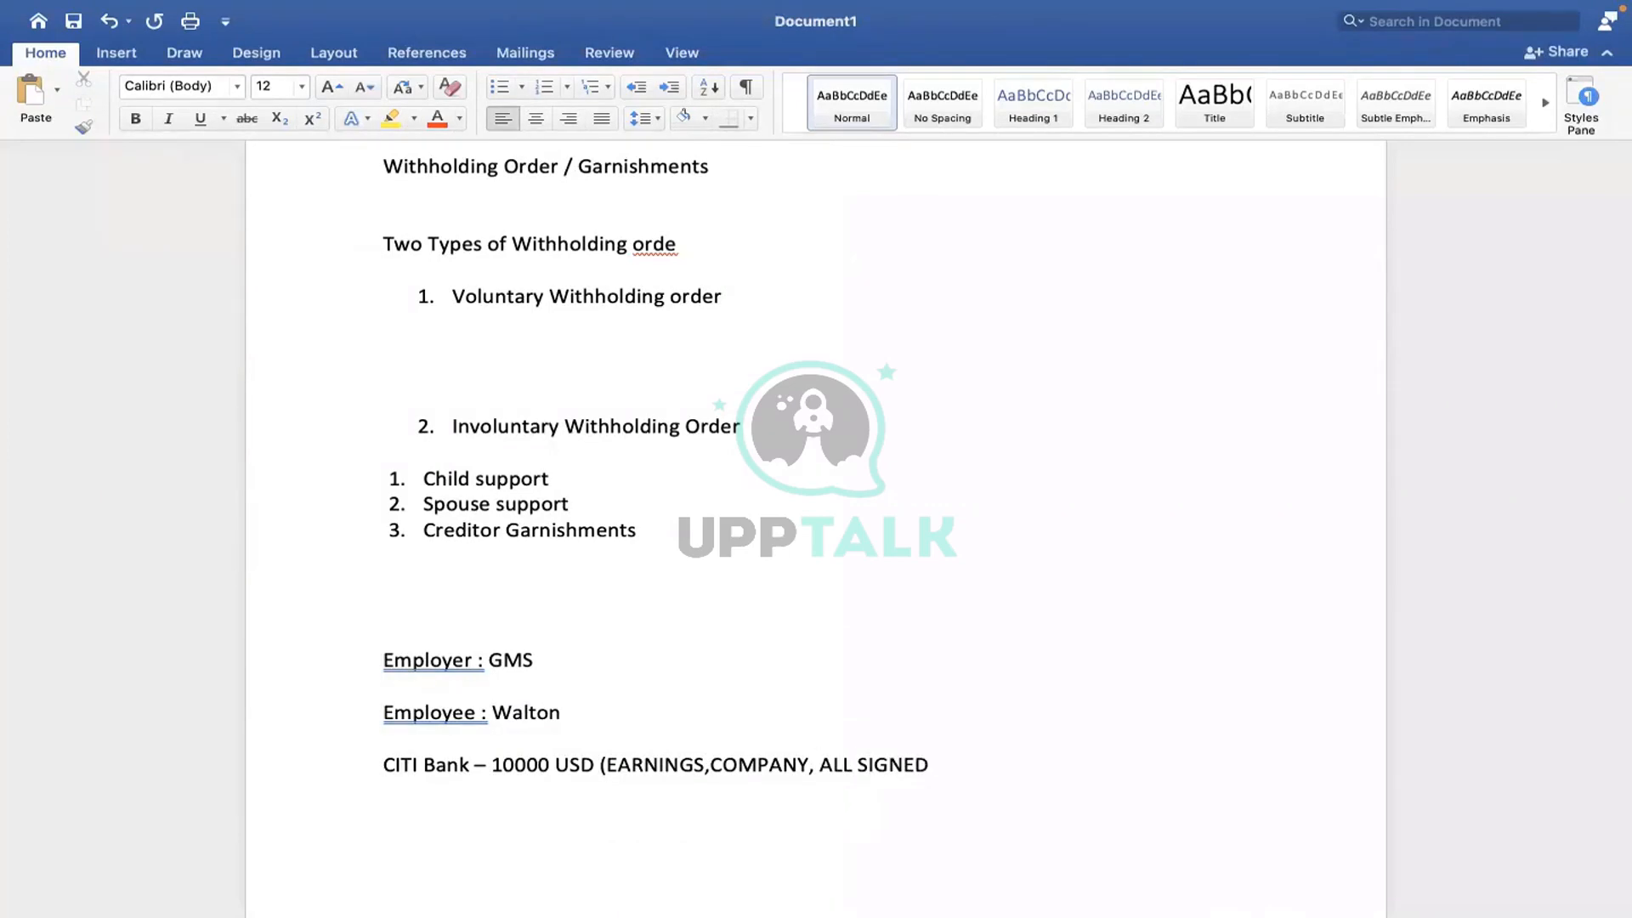
type(")")
Add the line "Legal Cell(court)" below the CITI Bank line
key("Return")
type("Leg")
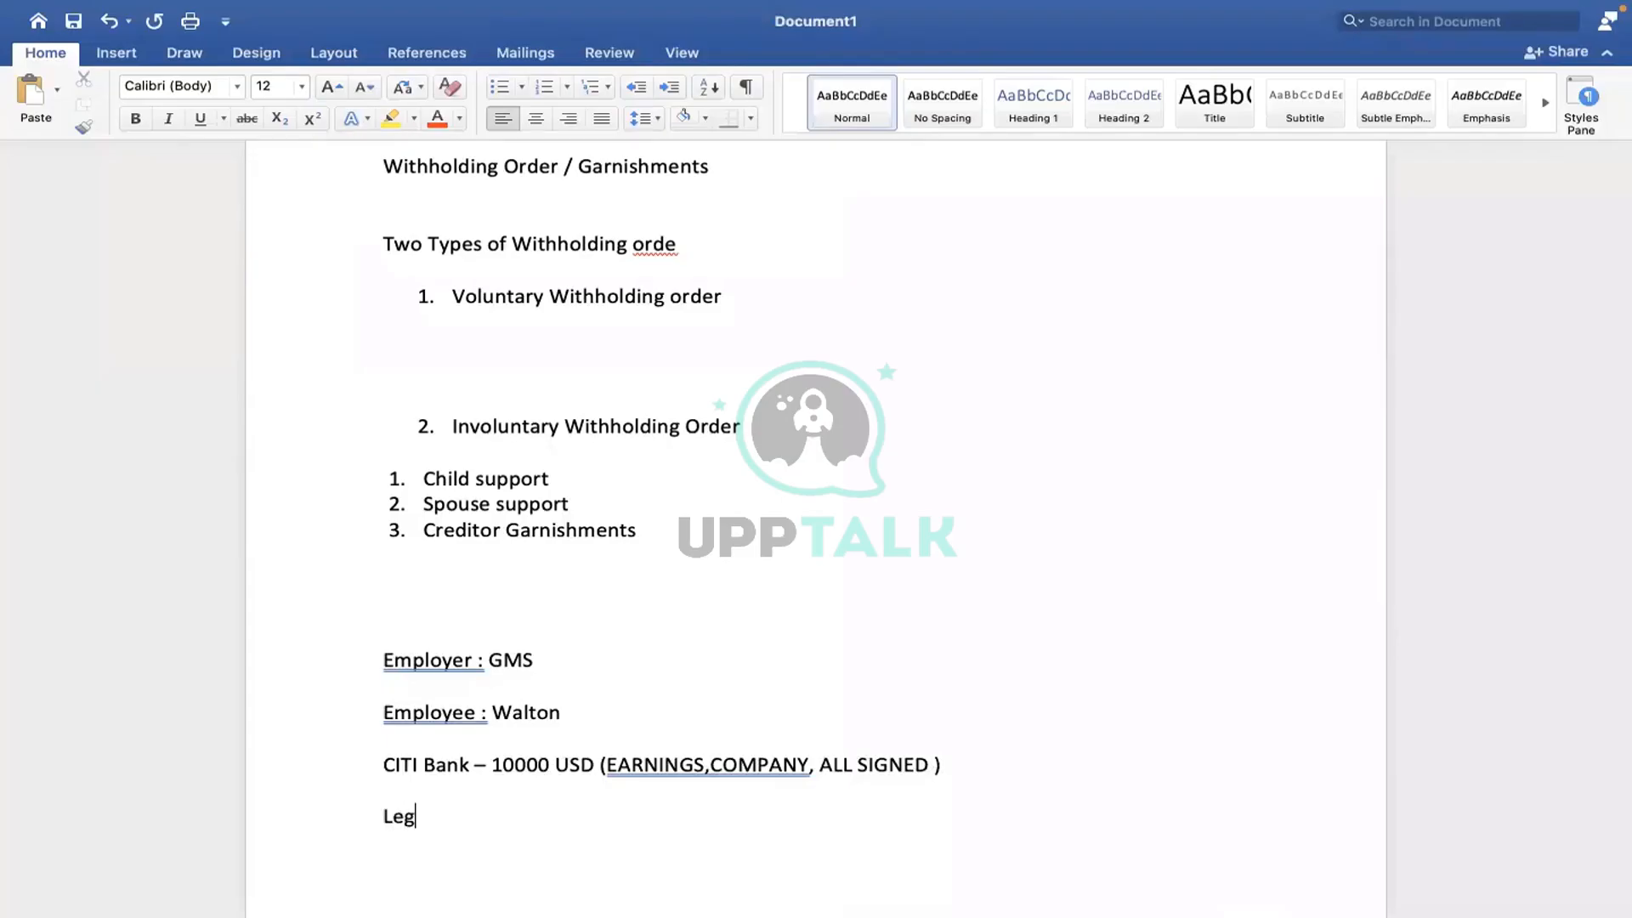
type("al Cell(court)")
Examine how the employee, the CITI Bank debt details, the legal cell and the employer relate by highlighting their lines
mouse_move(482, 766)
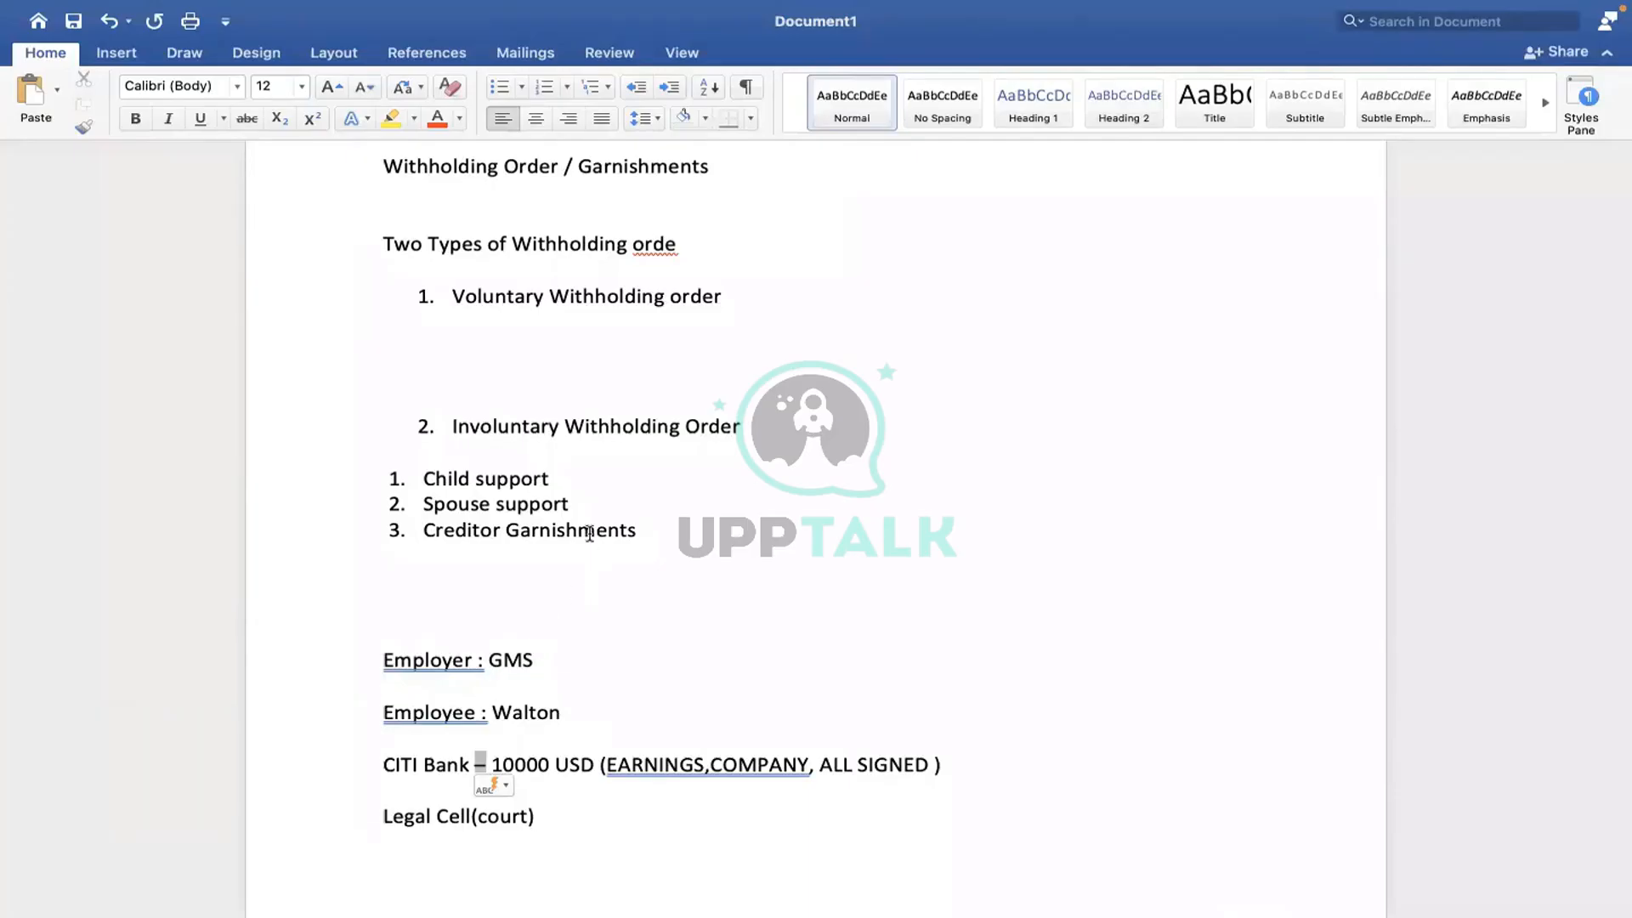
left_click_drag(591, 712, 381, 710)
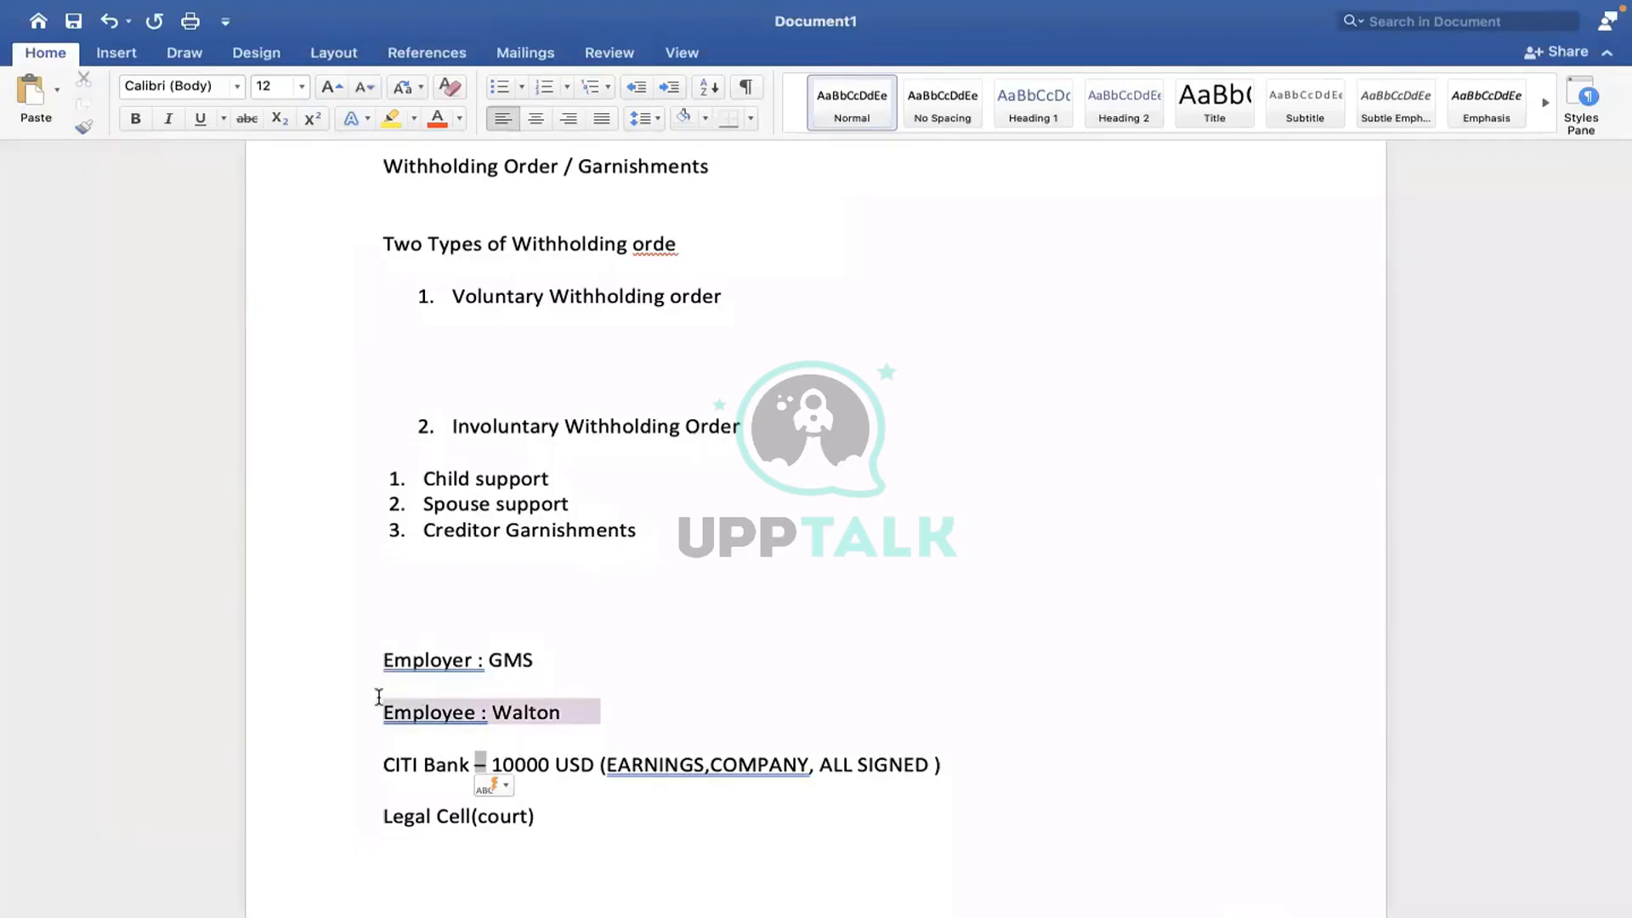
left_click(545, 710)
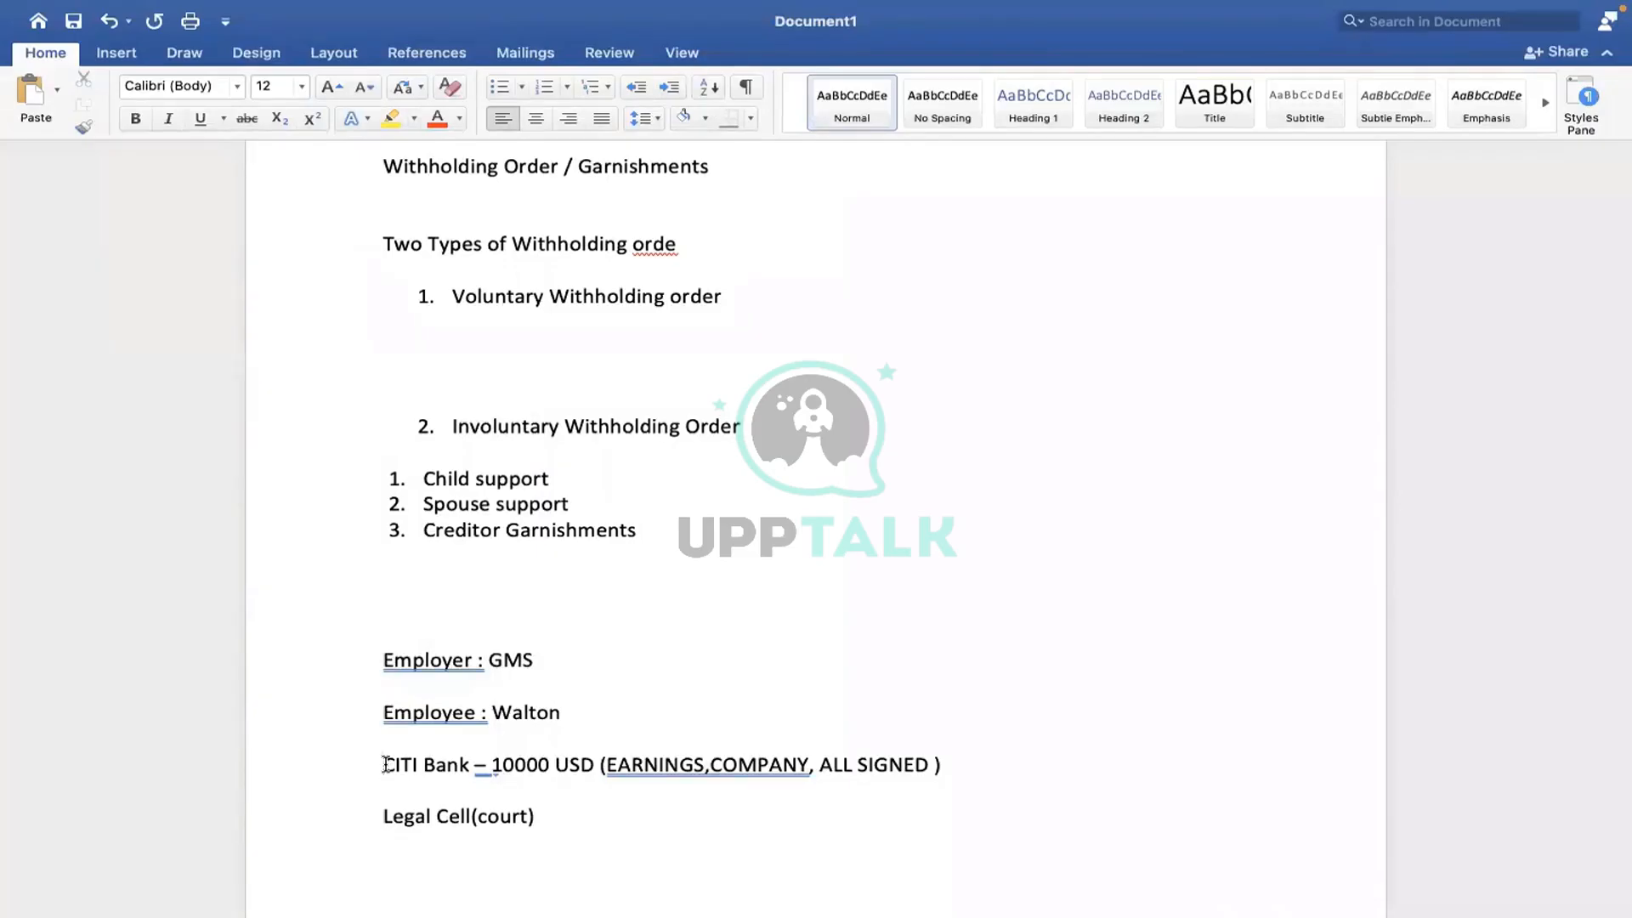
left_click_drag(384, 764, 929, 761)
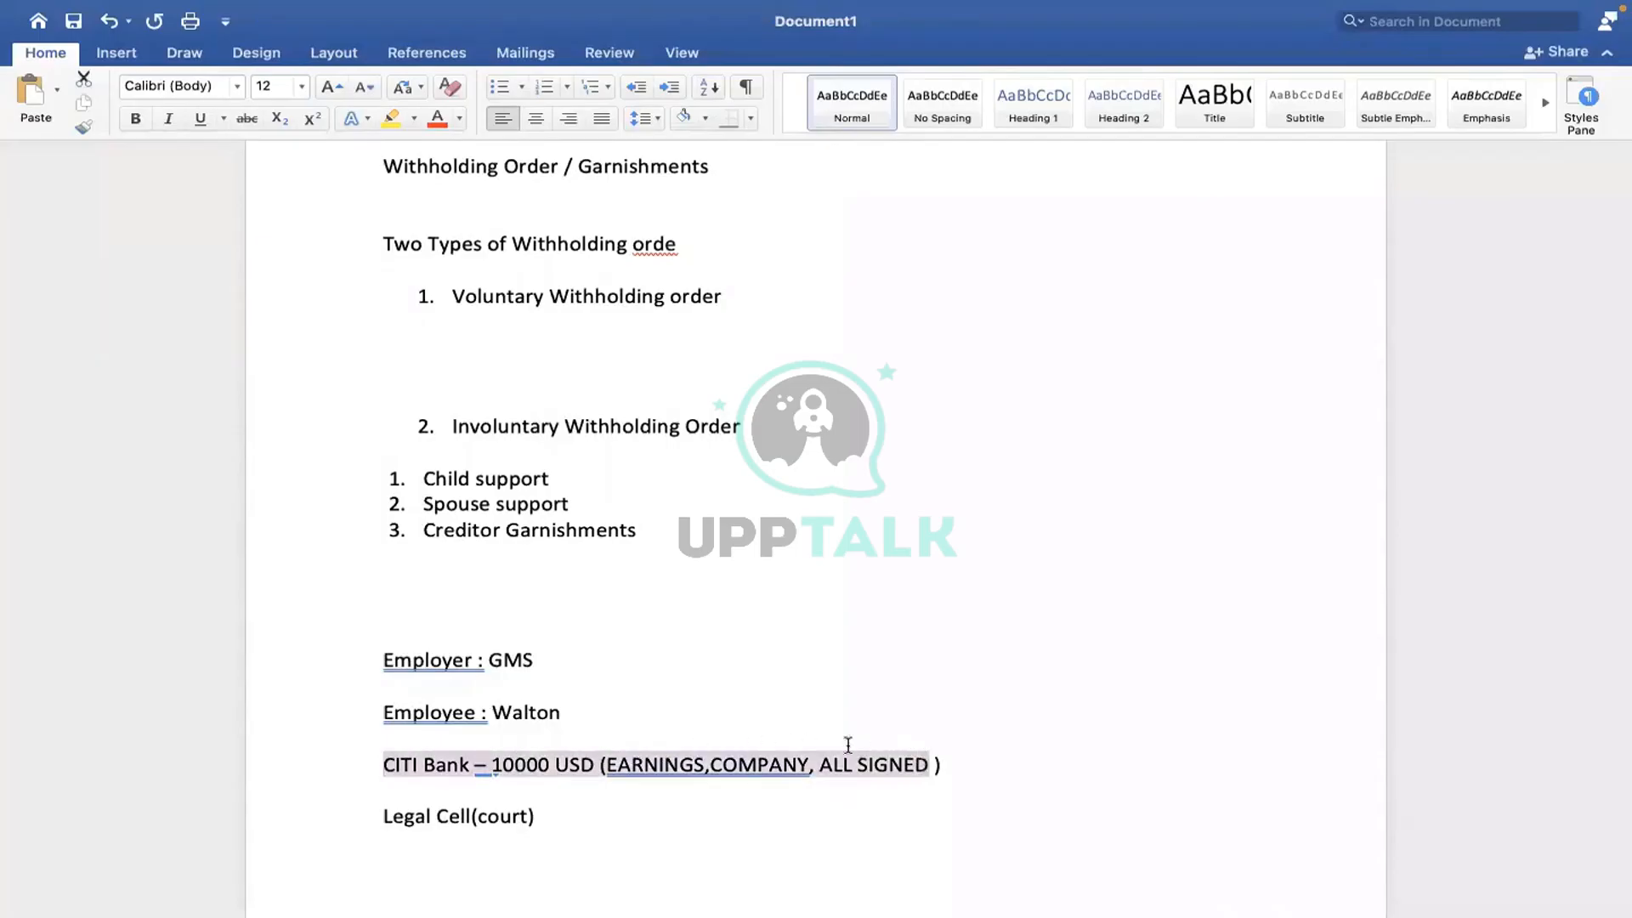
left_click(593, 708)
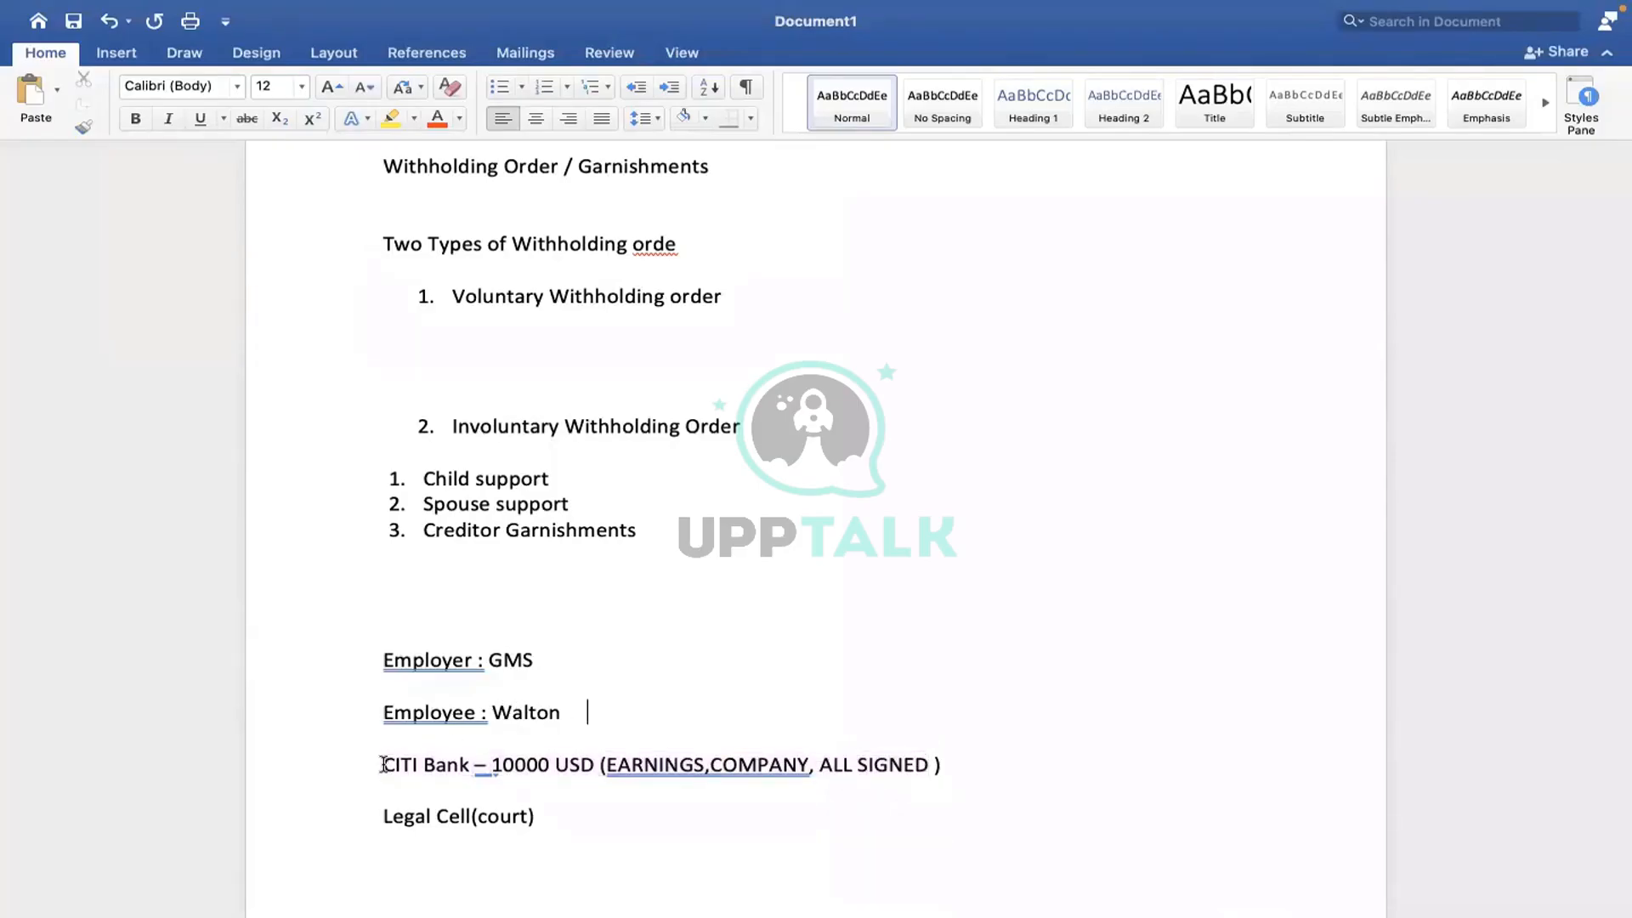
left_click_drag(383, 764, 595, 780)
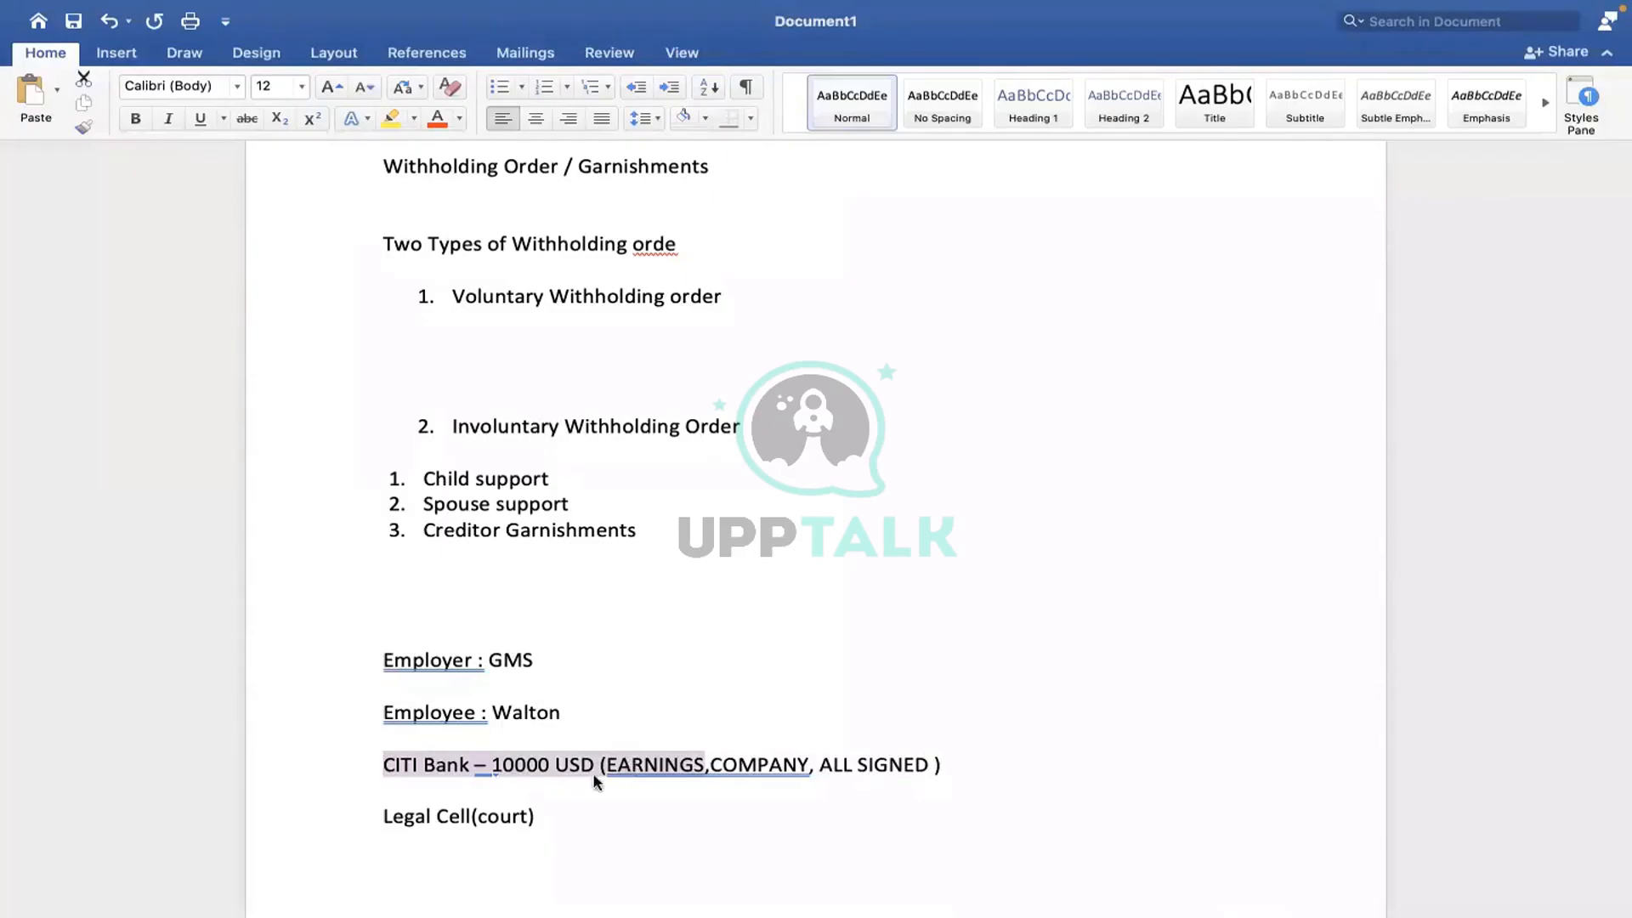
left_click(542, 814)
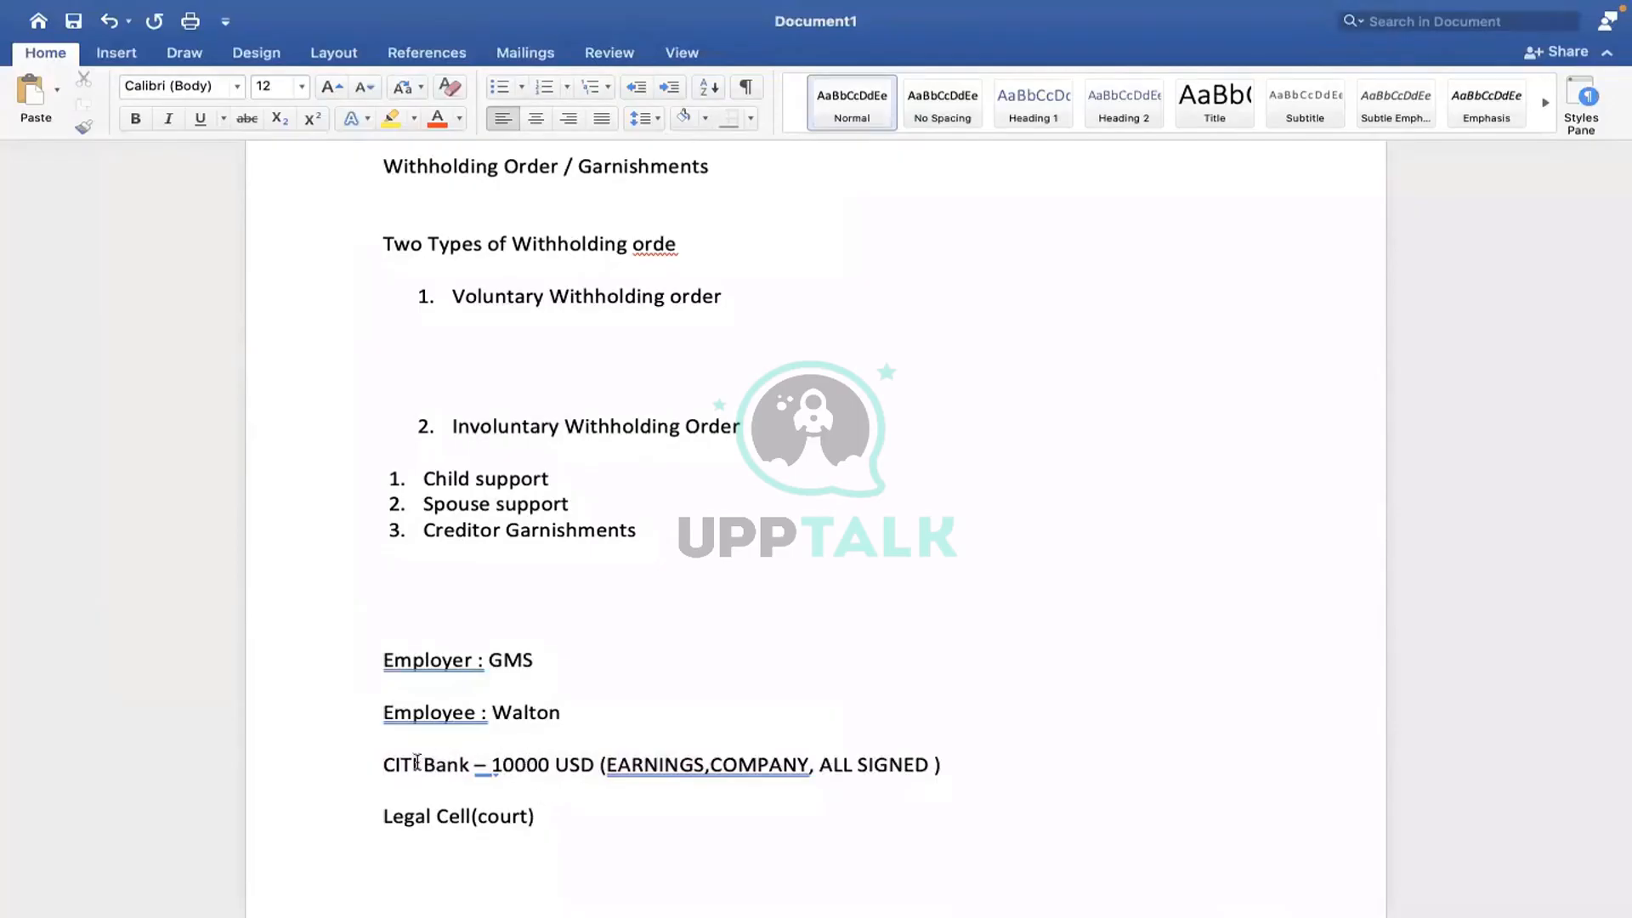
left_click(501, 765)
left_click(544, 817)
left_click(394, 658)
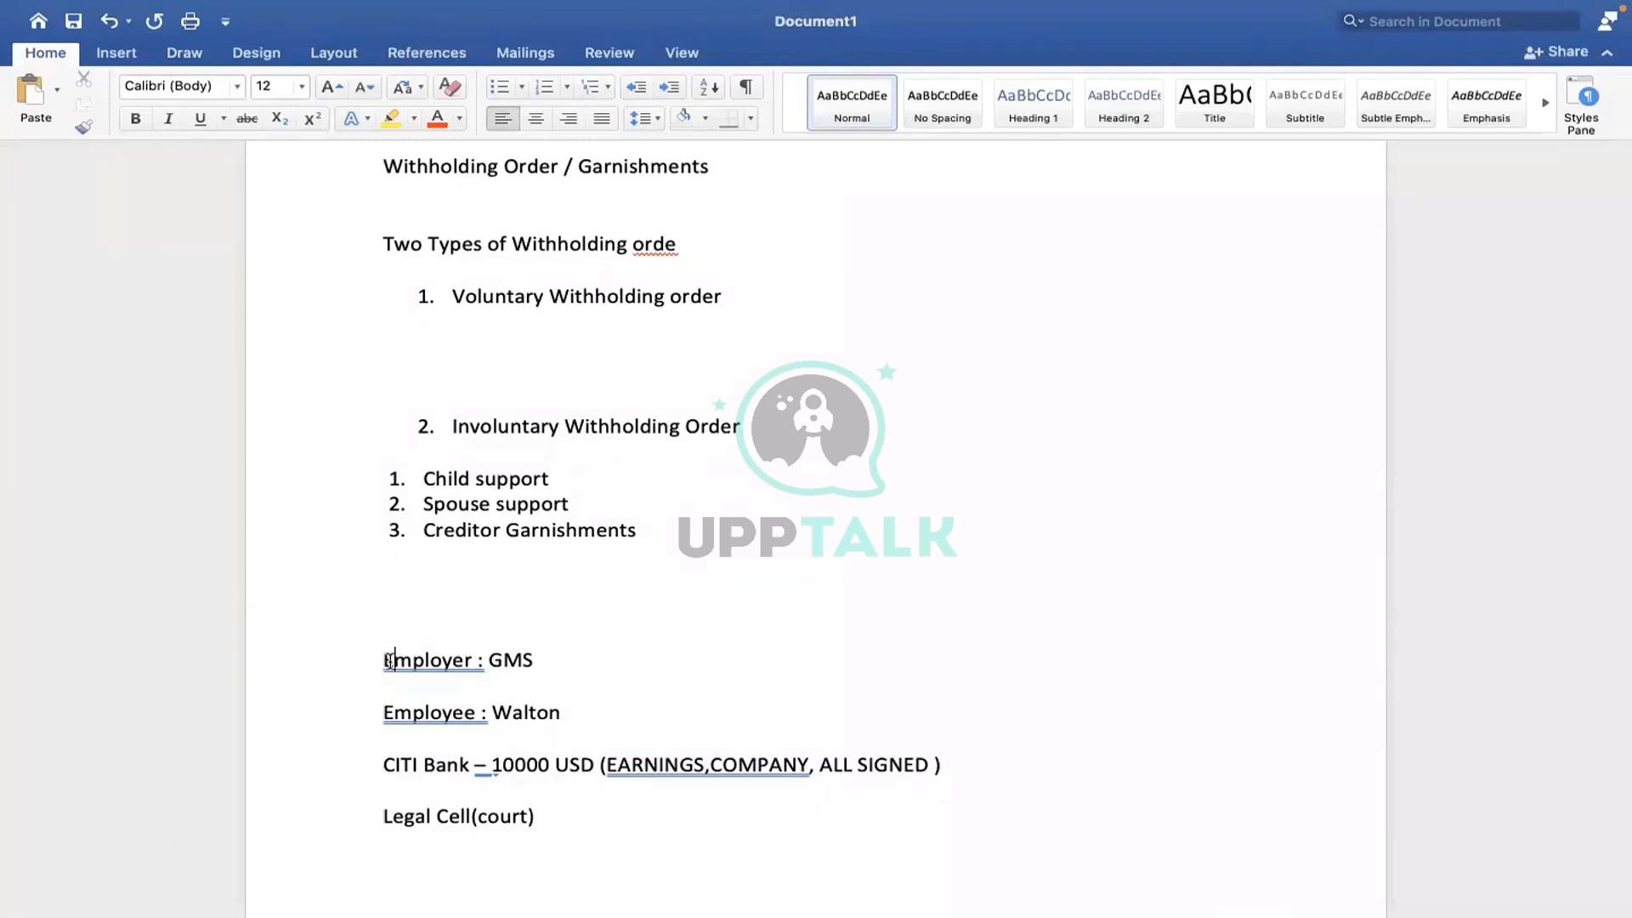
triple_click(381, 712)
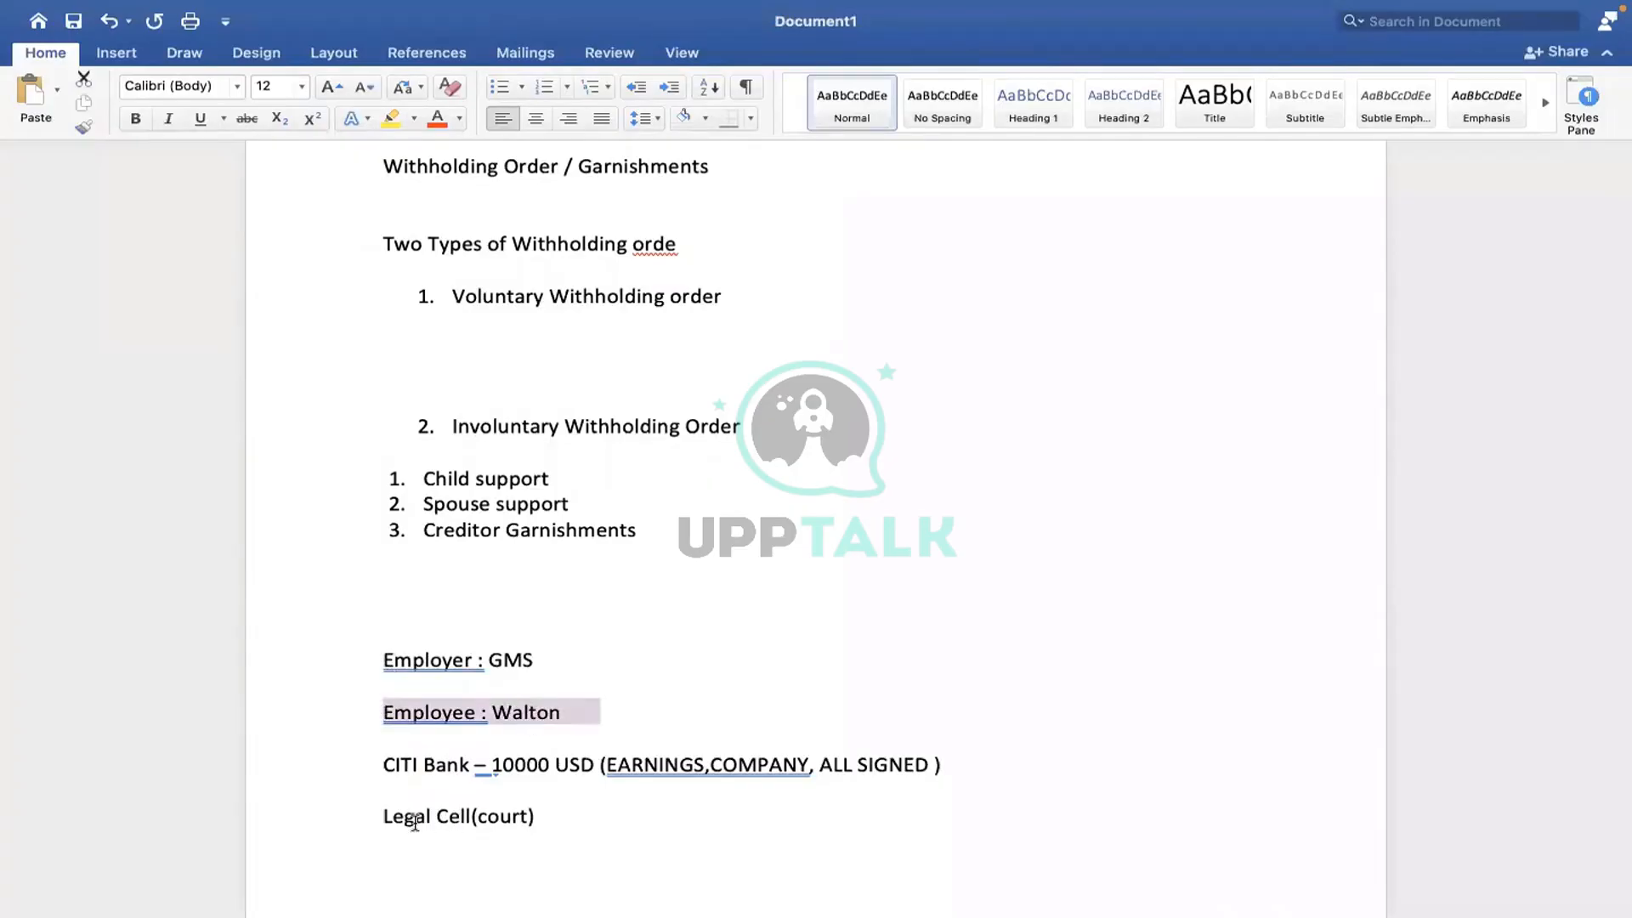
Try to draw an arc about 5.03 cm wide and 2.64 cm high between the legal cell and employer lines, and undo it
left_click(119, 55)
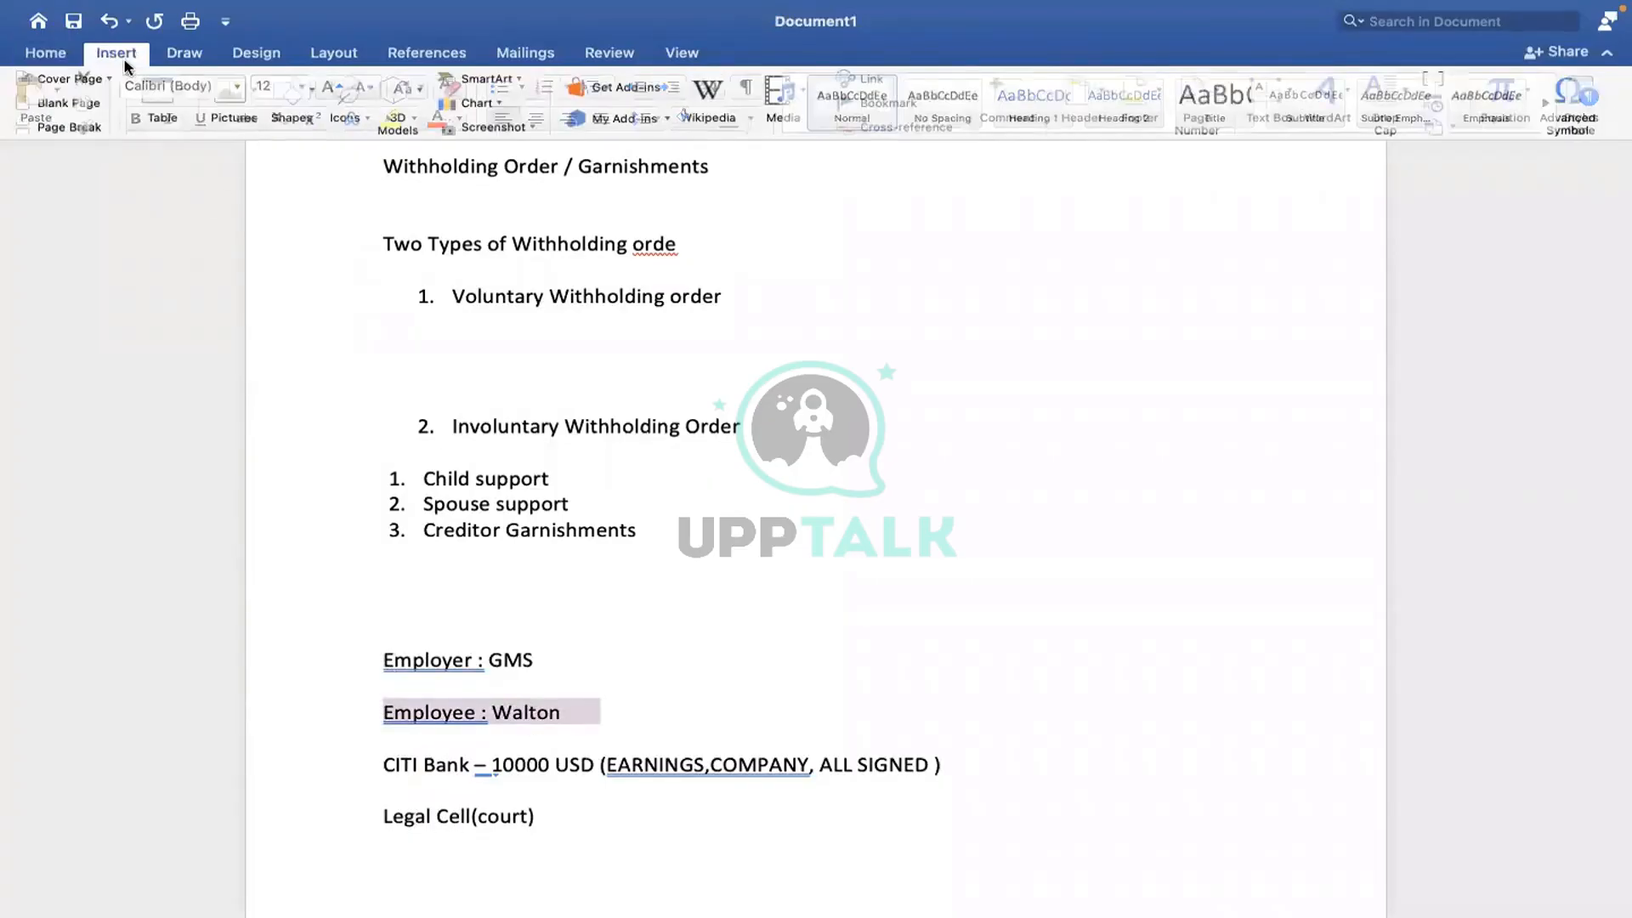
left_click(291, 92)
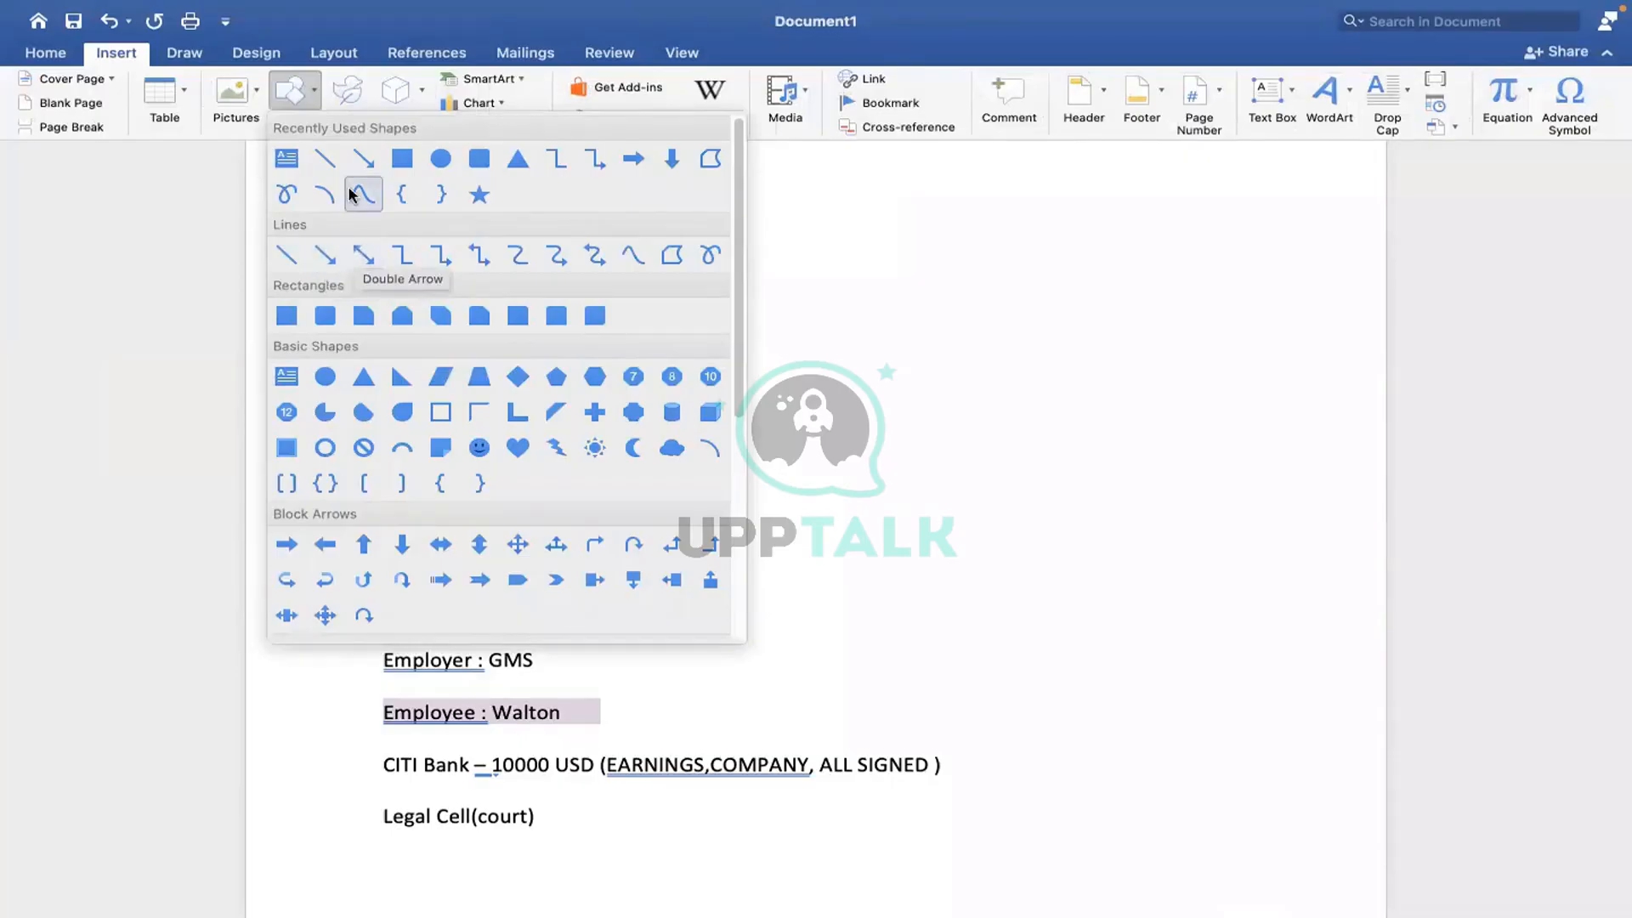
left_click(325, 194)
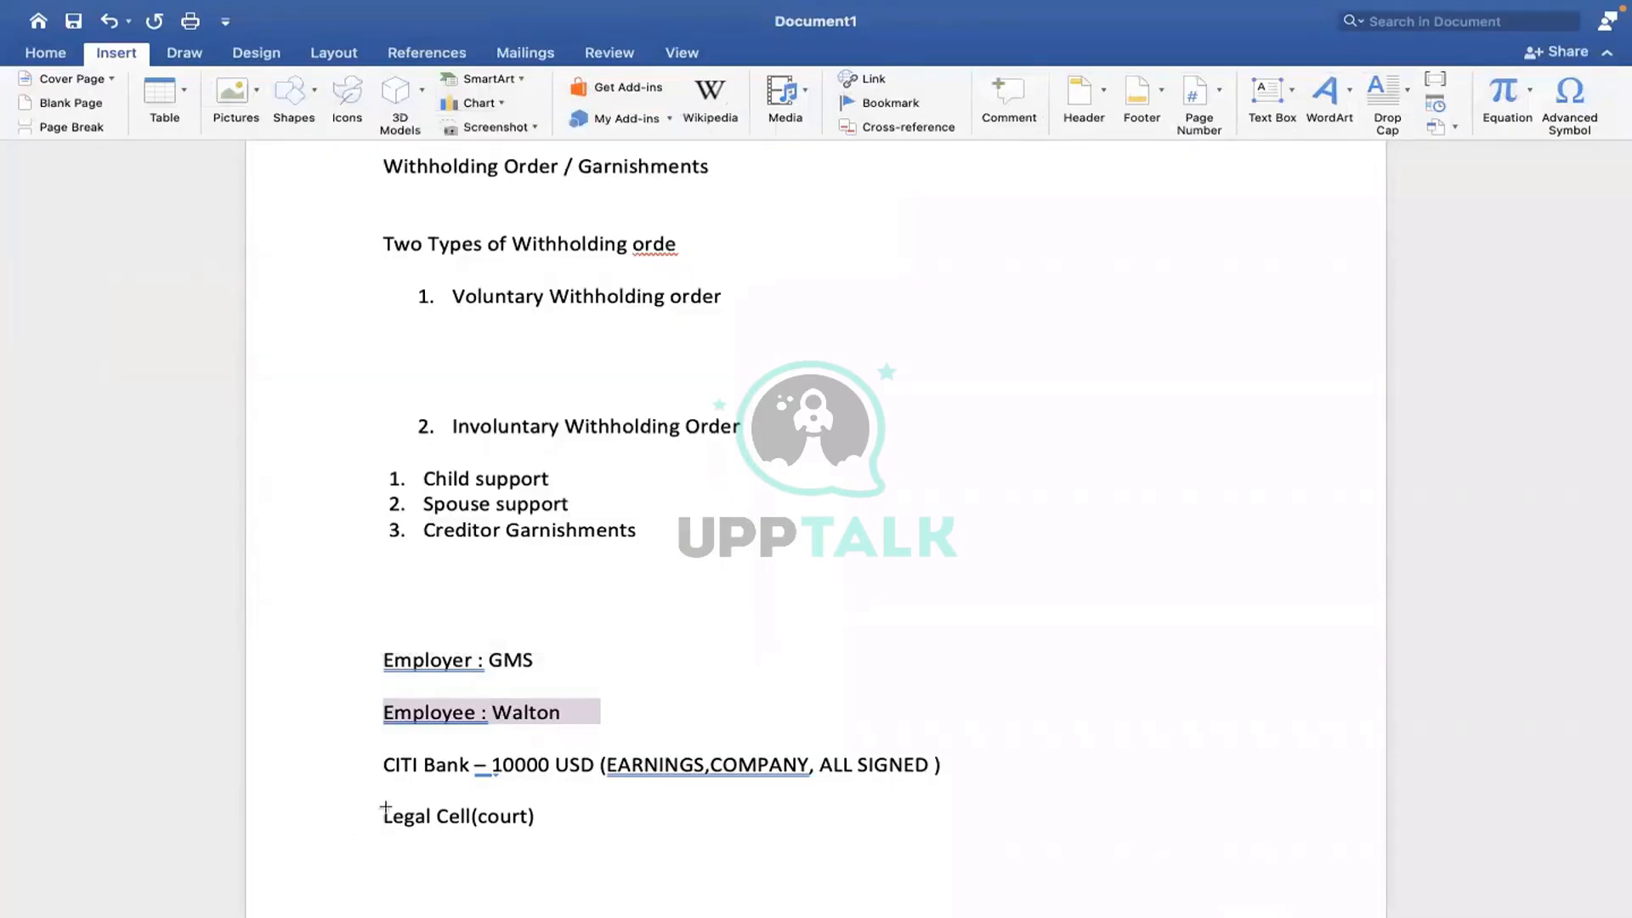
left_click_drag(370, 814, 646, 677)
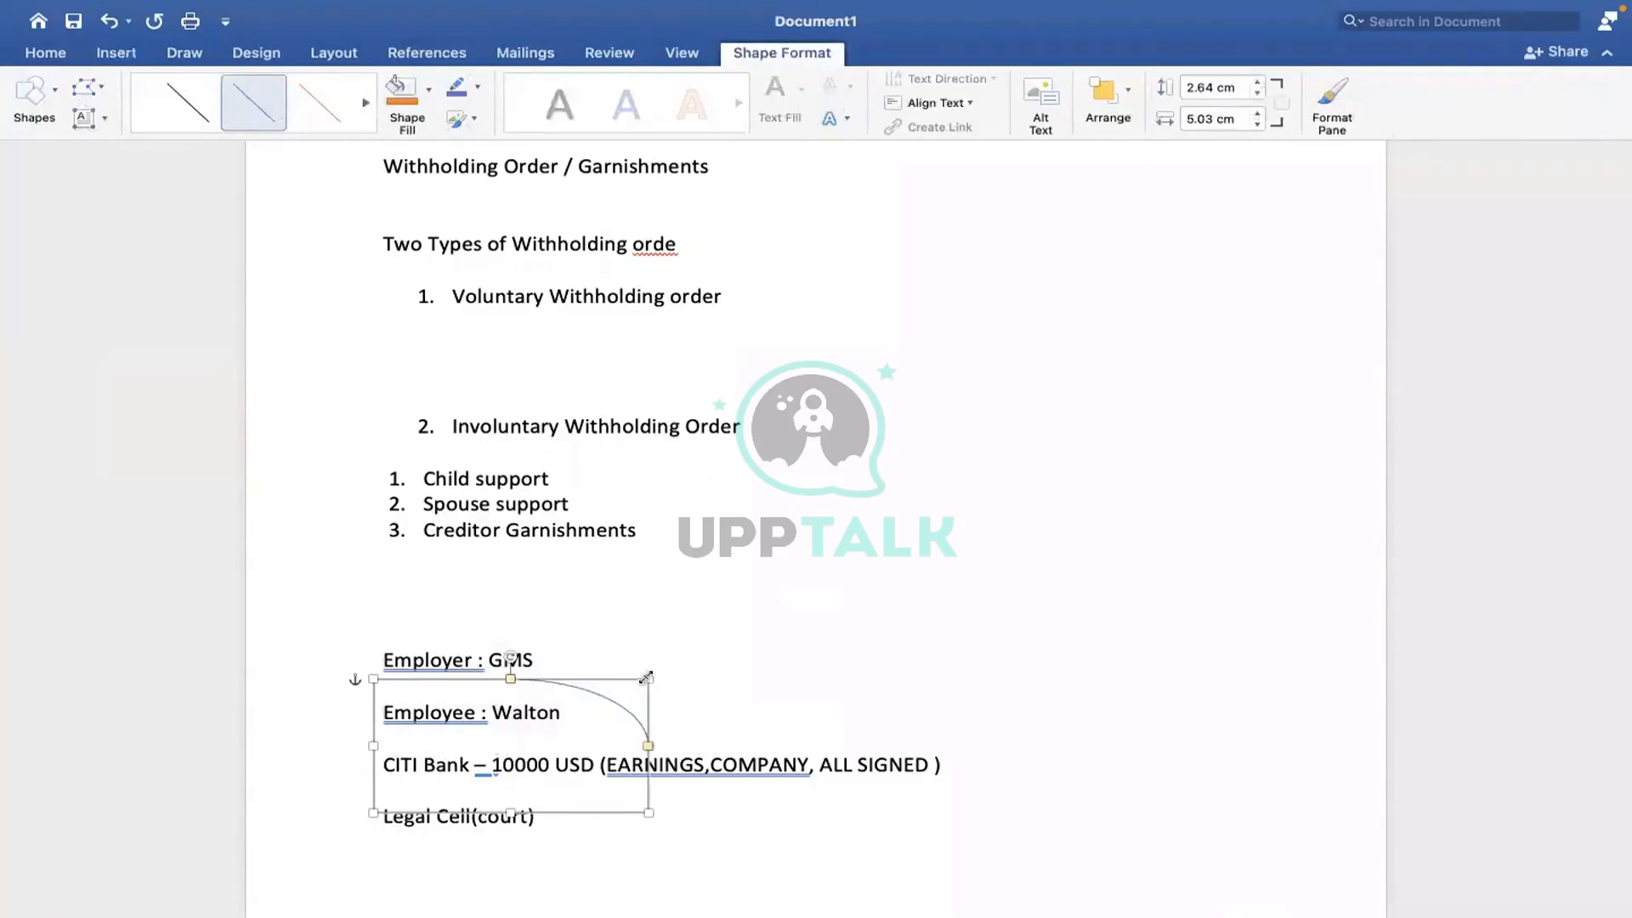
key("super+z")
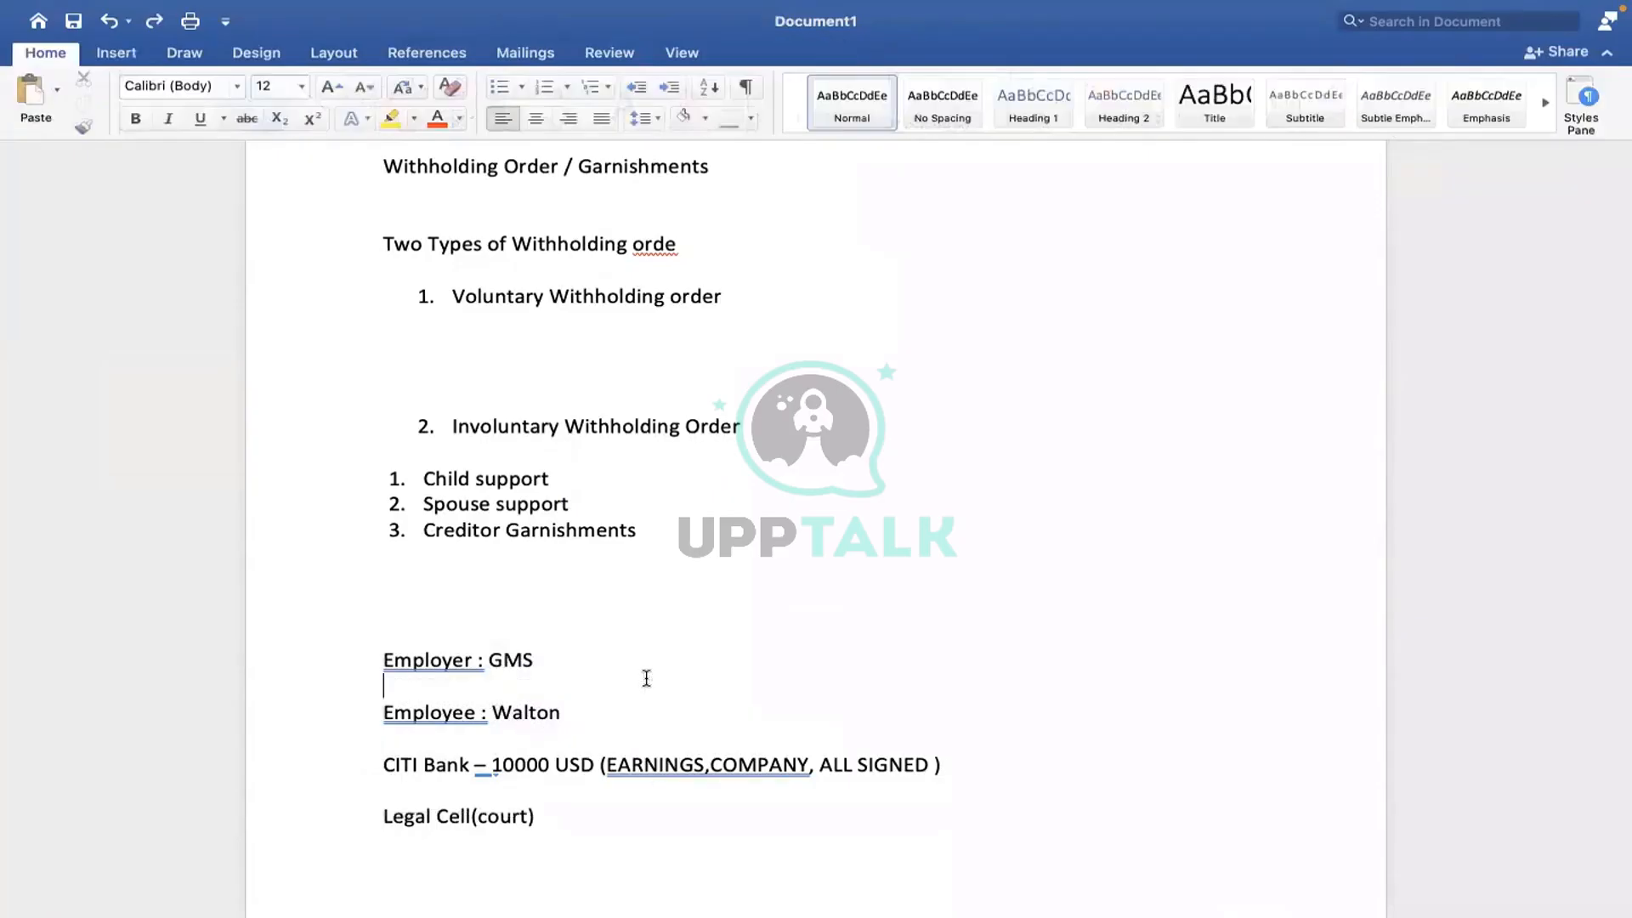
Review the garnishment scenario from the legal cell to the employer, highlighting the court, employee and CITI Bank lines
left_click(380, 727)
left_click(537, 675)
left_click(394, 816)
left_click_drag(415, 816, 547, 837)
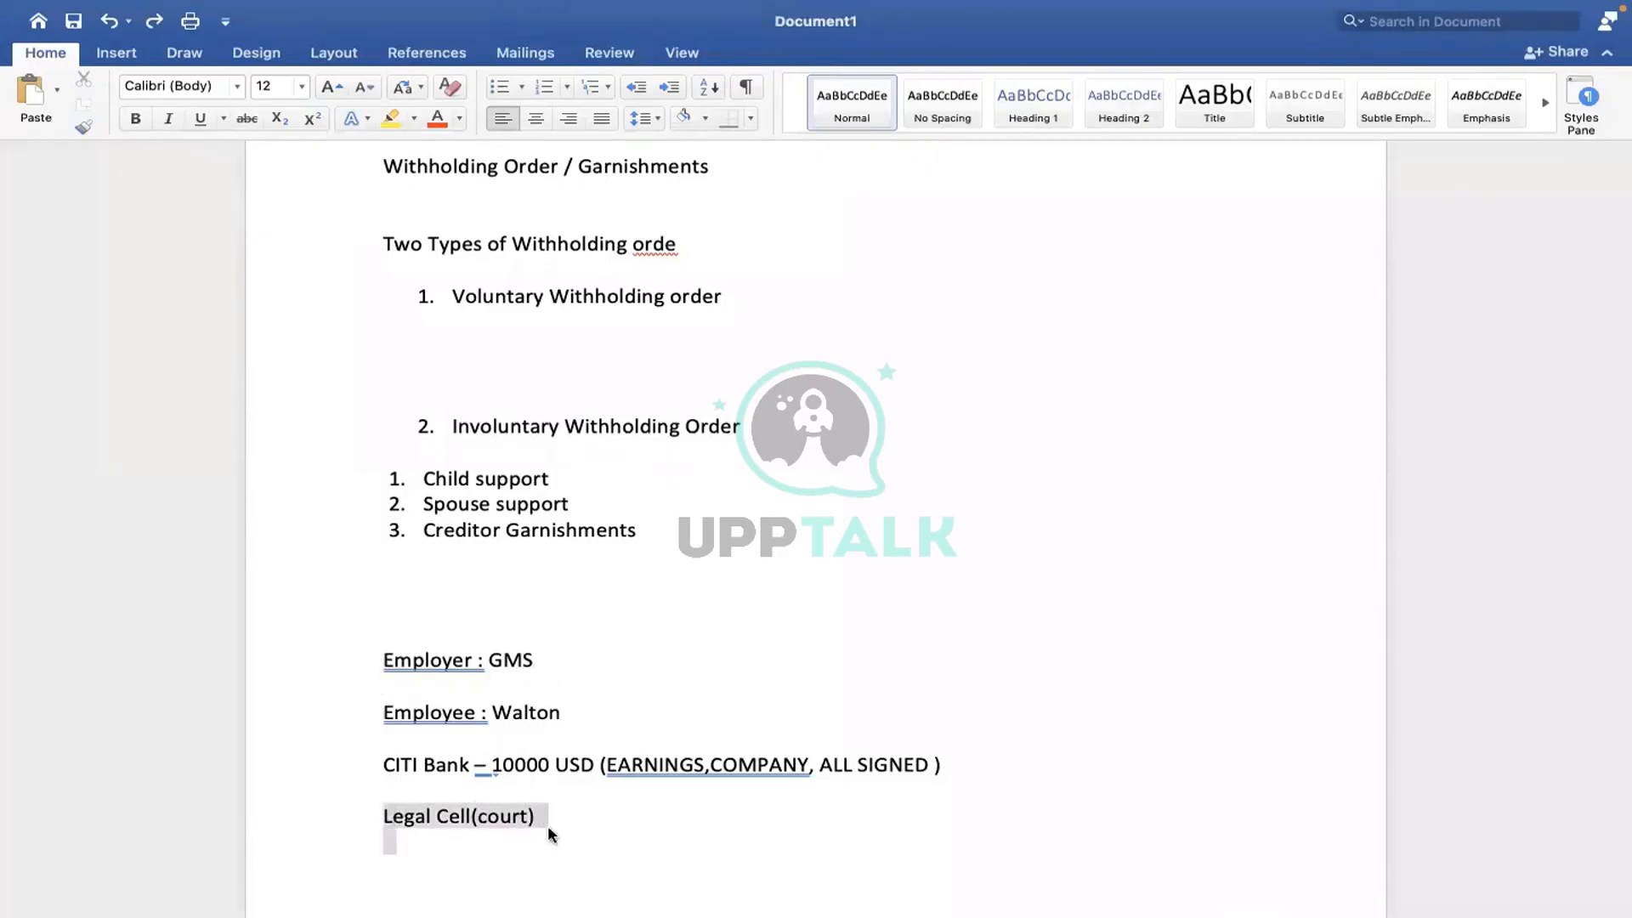
left_click(560, 665)
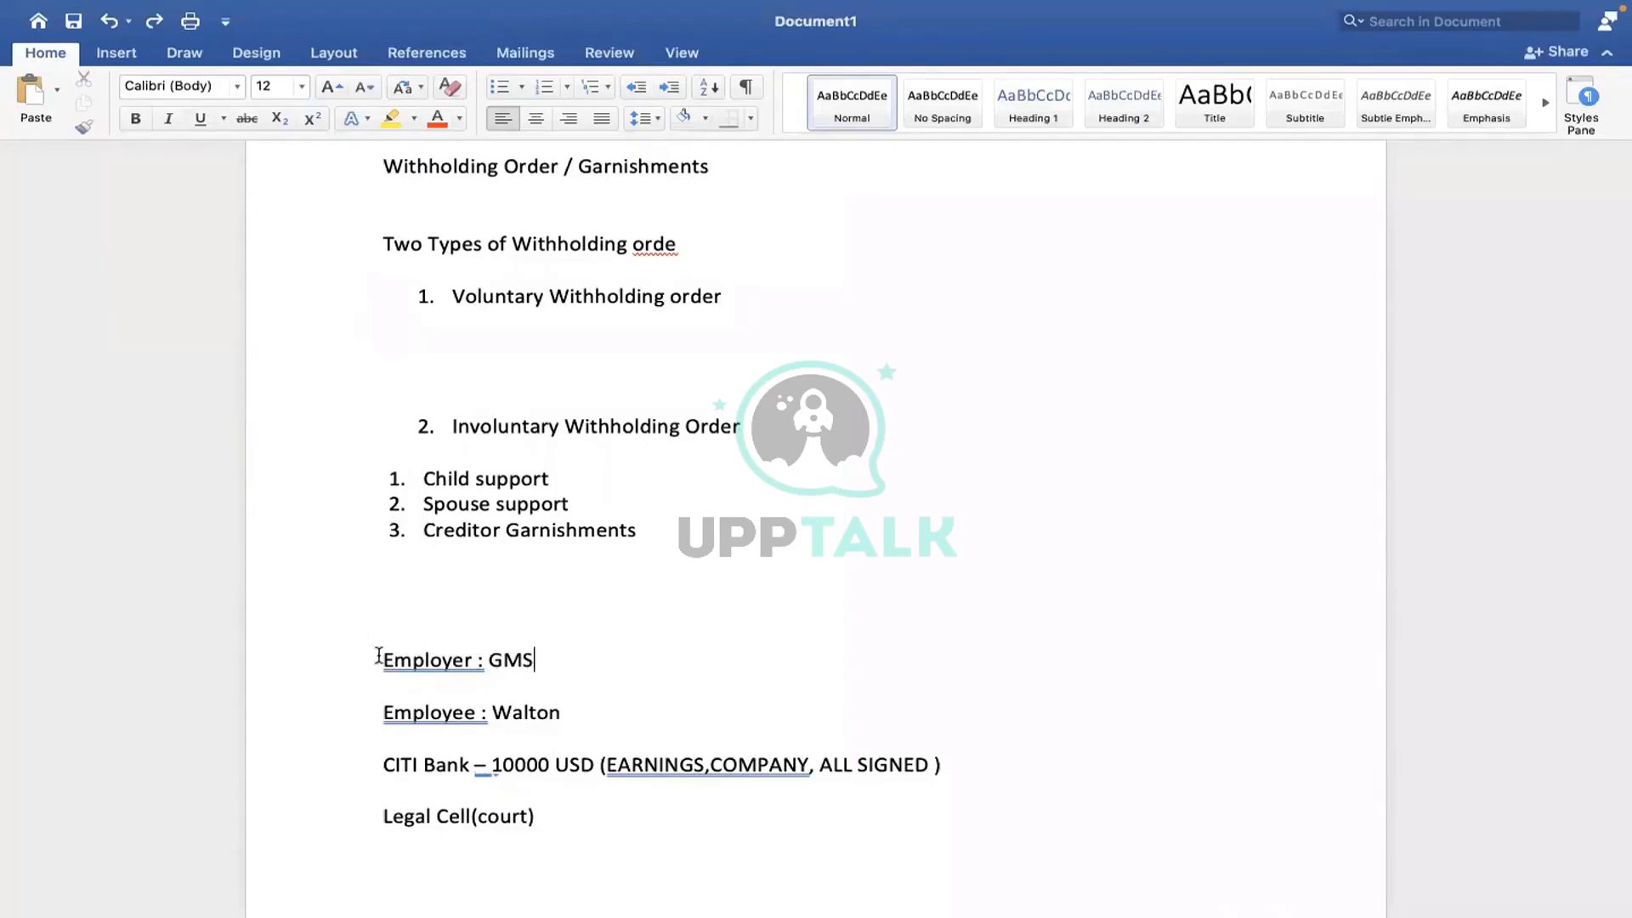
left_click(538, 816)
left_click_drag(595, 712, 384, 708)
left_click(677, 721)
left_click_drag(966, 768, 342, 749)
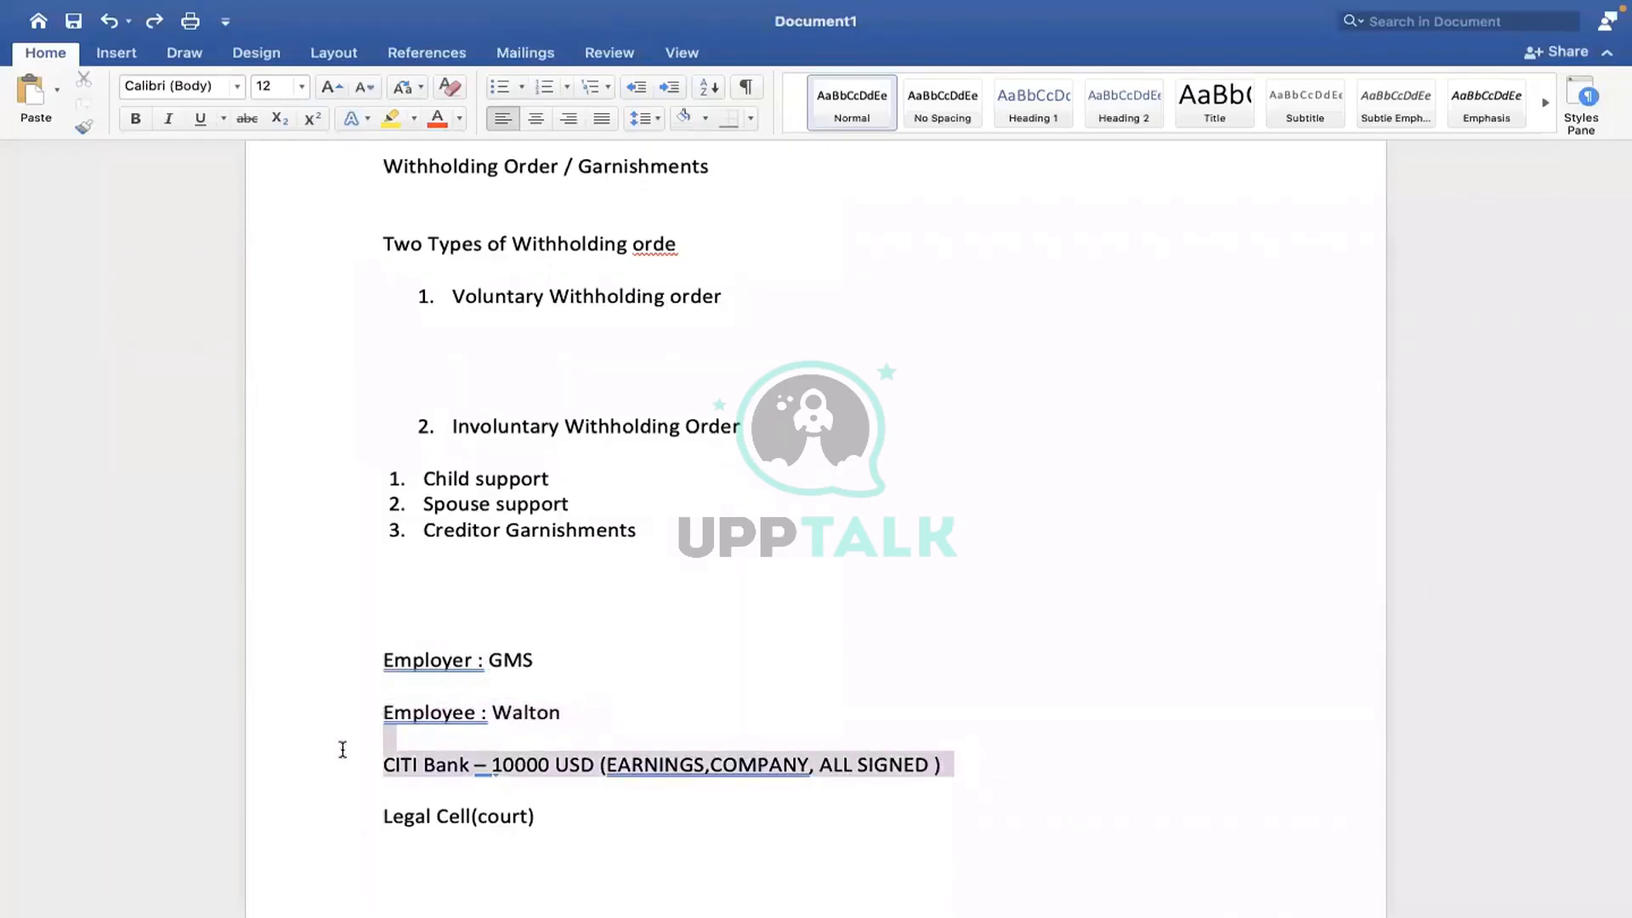
left_click(599, 813)
left_click_drag(598, 813, 446, 814)
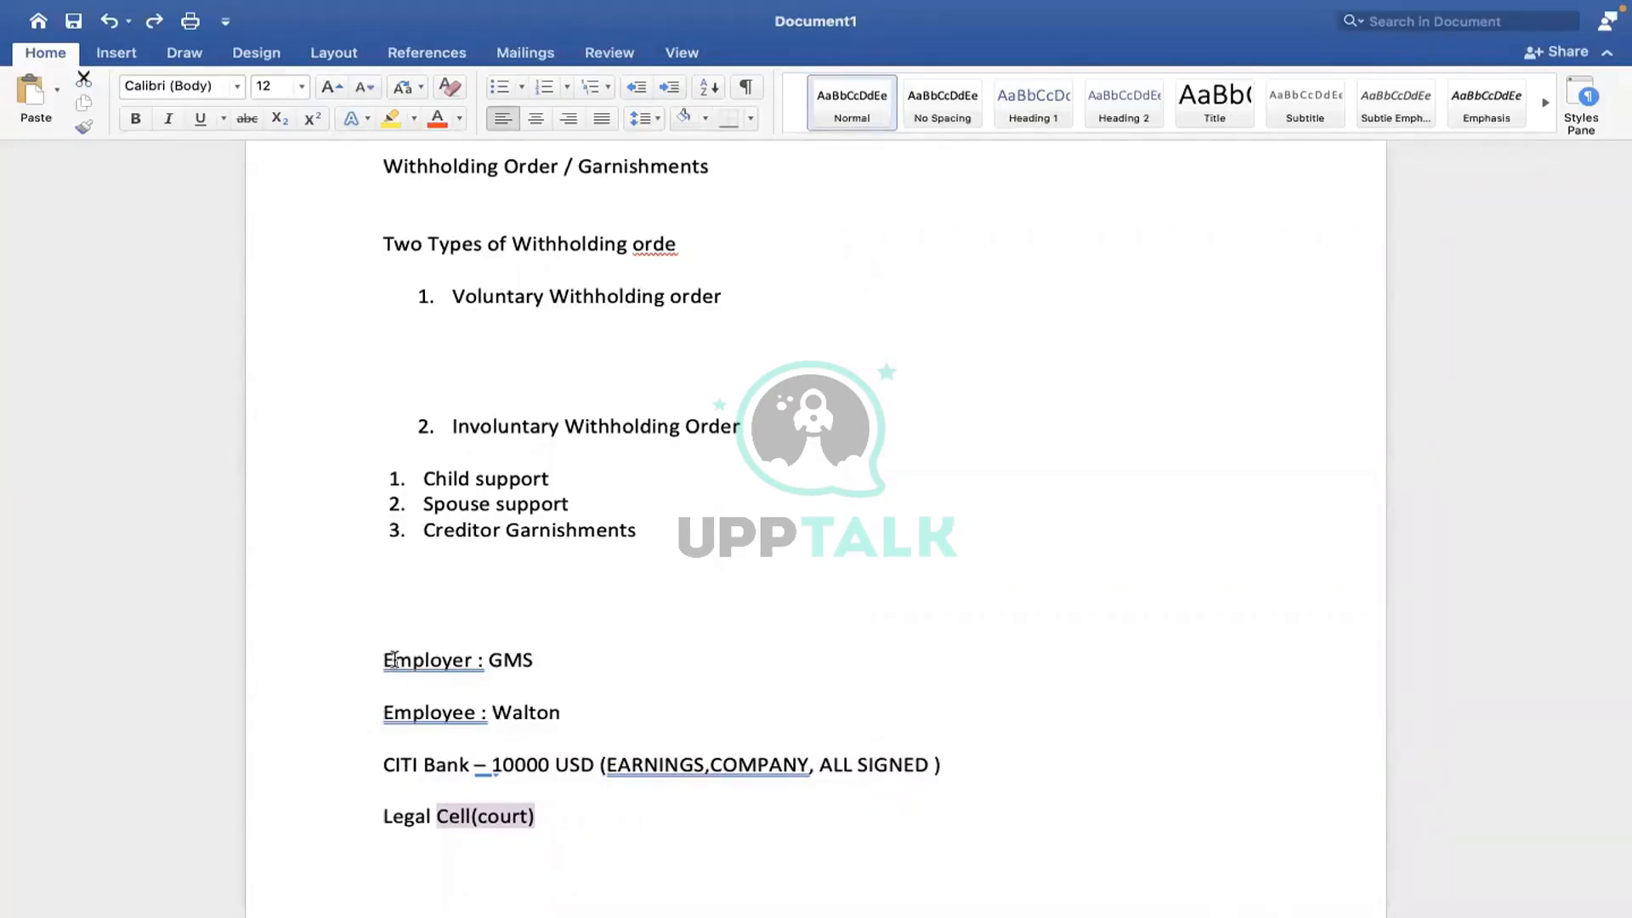
Append "– 500 USD" to the Employer line after GMS
left_click(558, 663)
type("- 1")
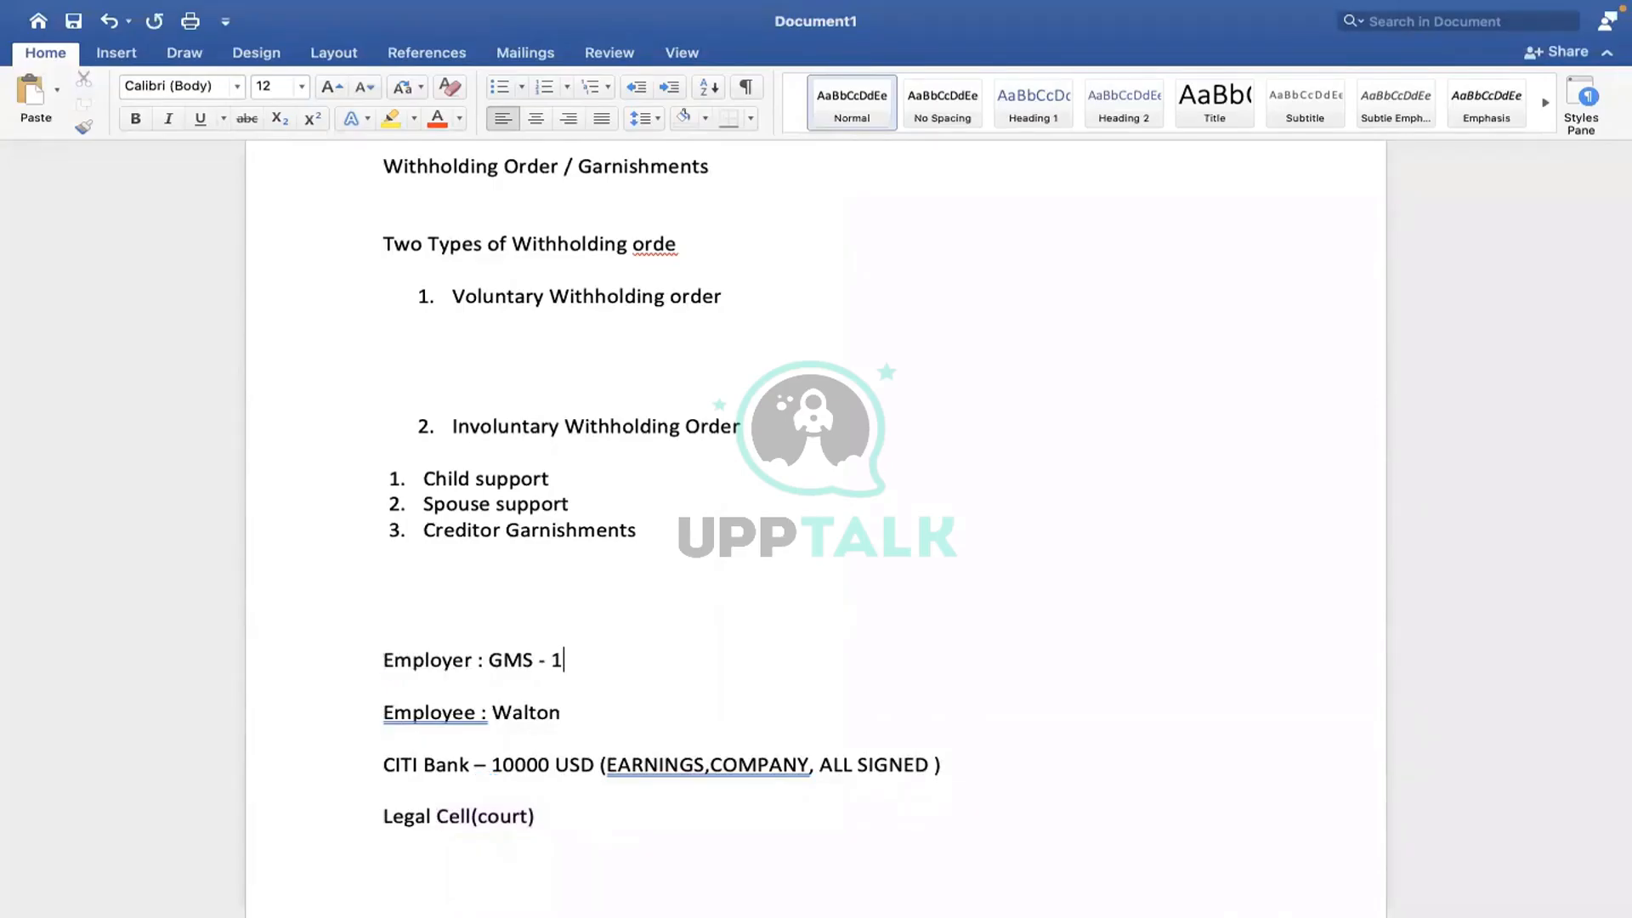
key("BackSpace")
type("500 USD")
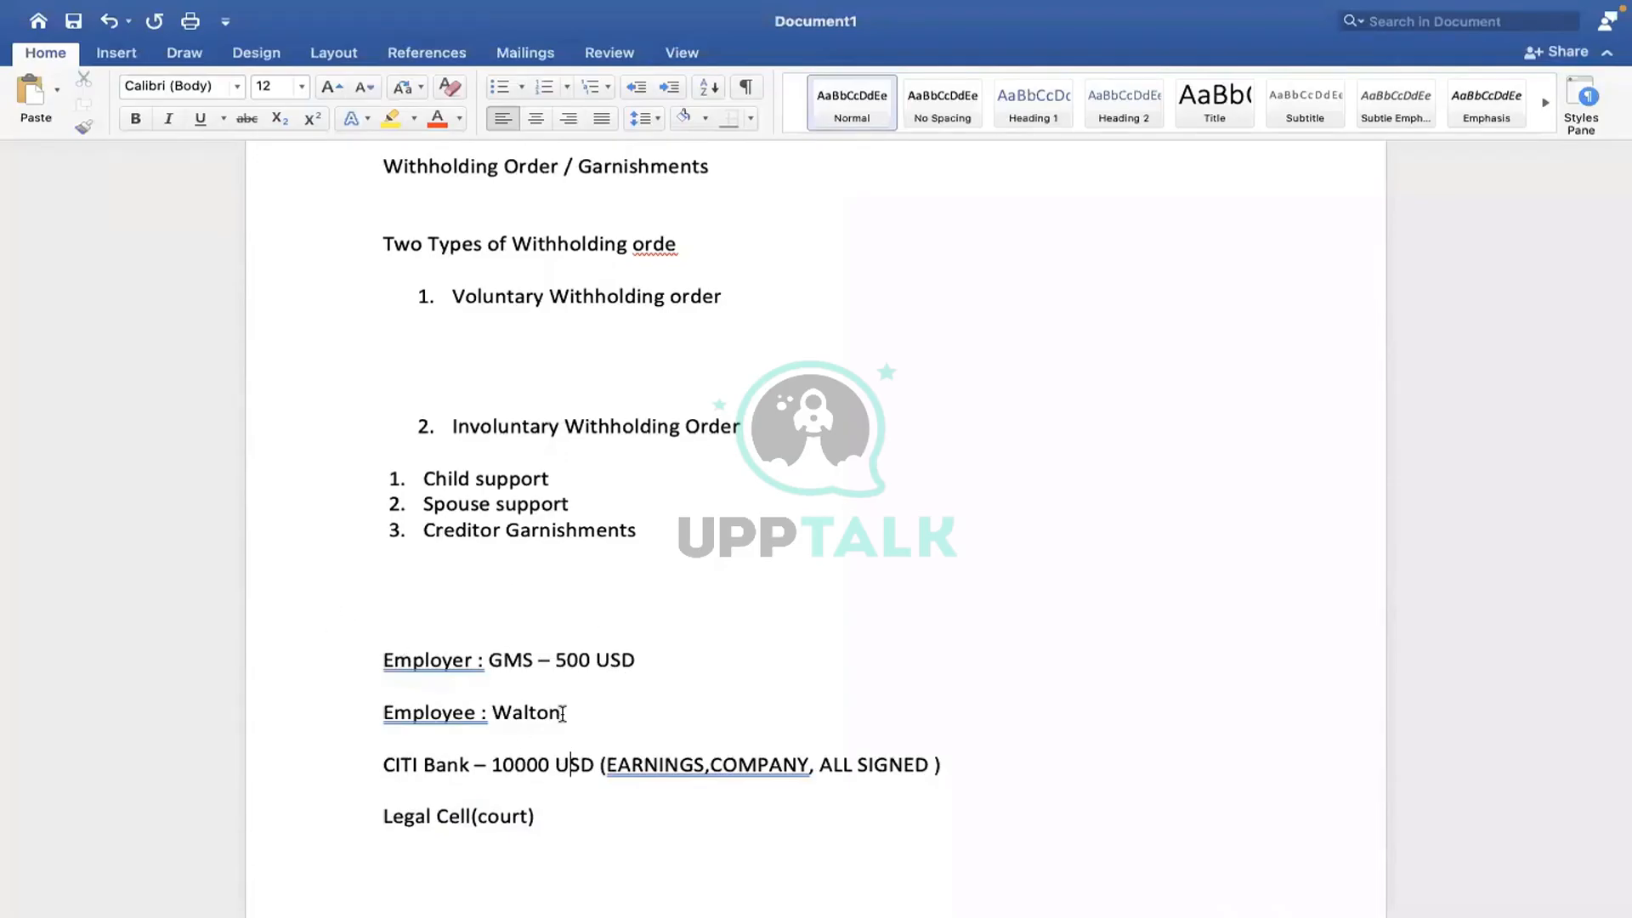
Review the scenario by highlighting the employee line and the block from Employer to Legal Cell
triple_click(421, 713)
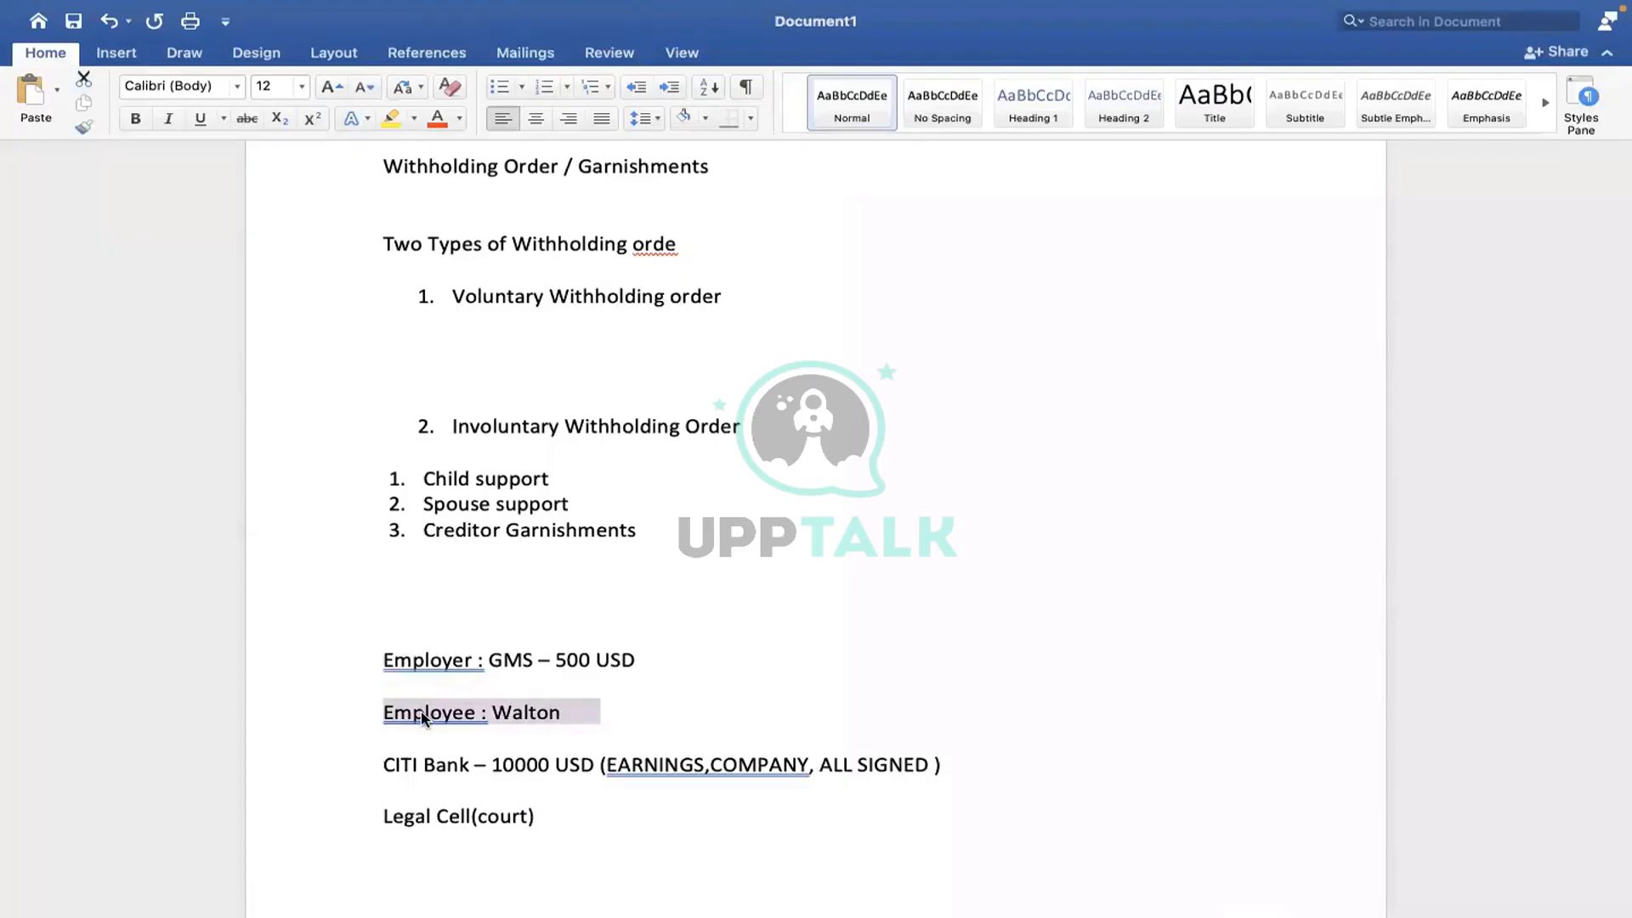
left_click(489, 712)
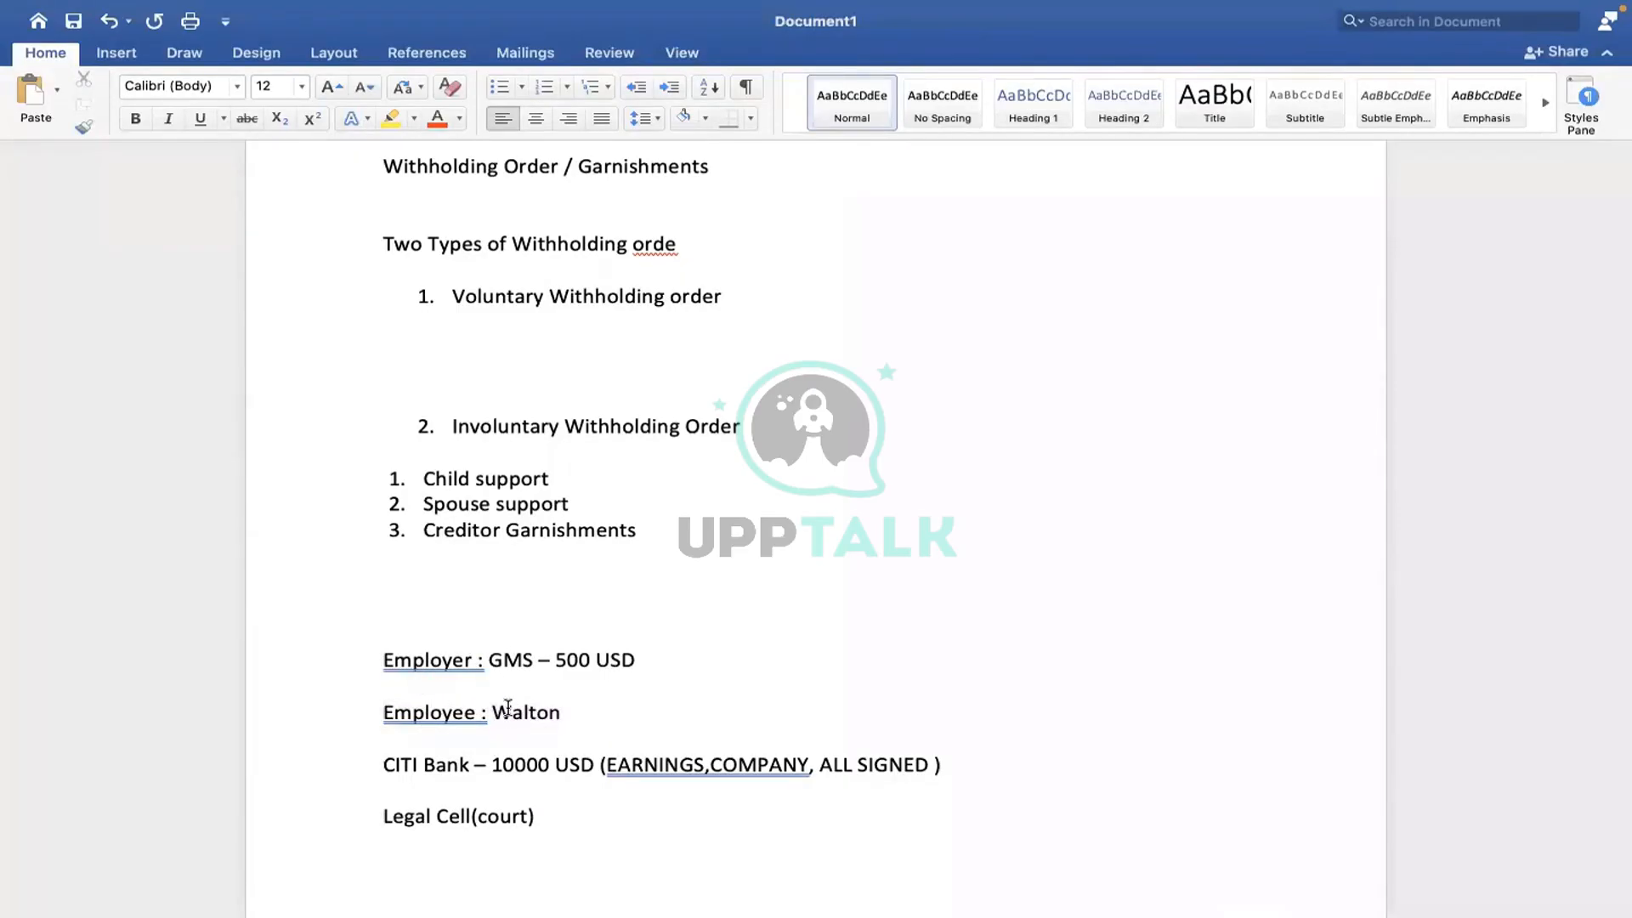
left_click(508, 710)
left_click(558, 712)
left_click_drag(385, 656, 533, 816)
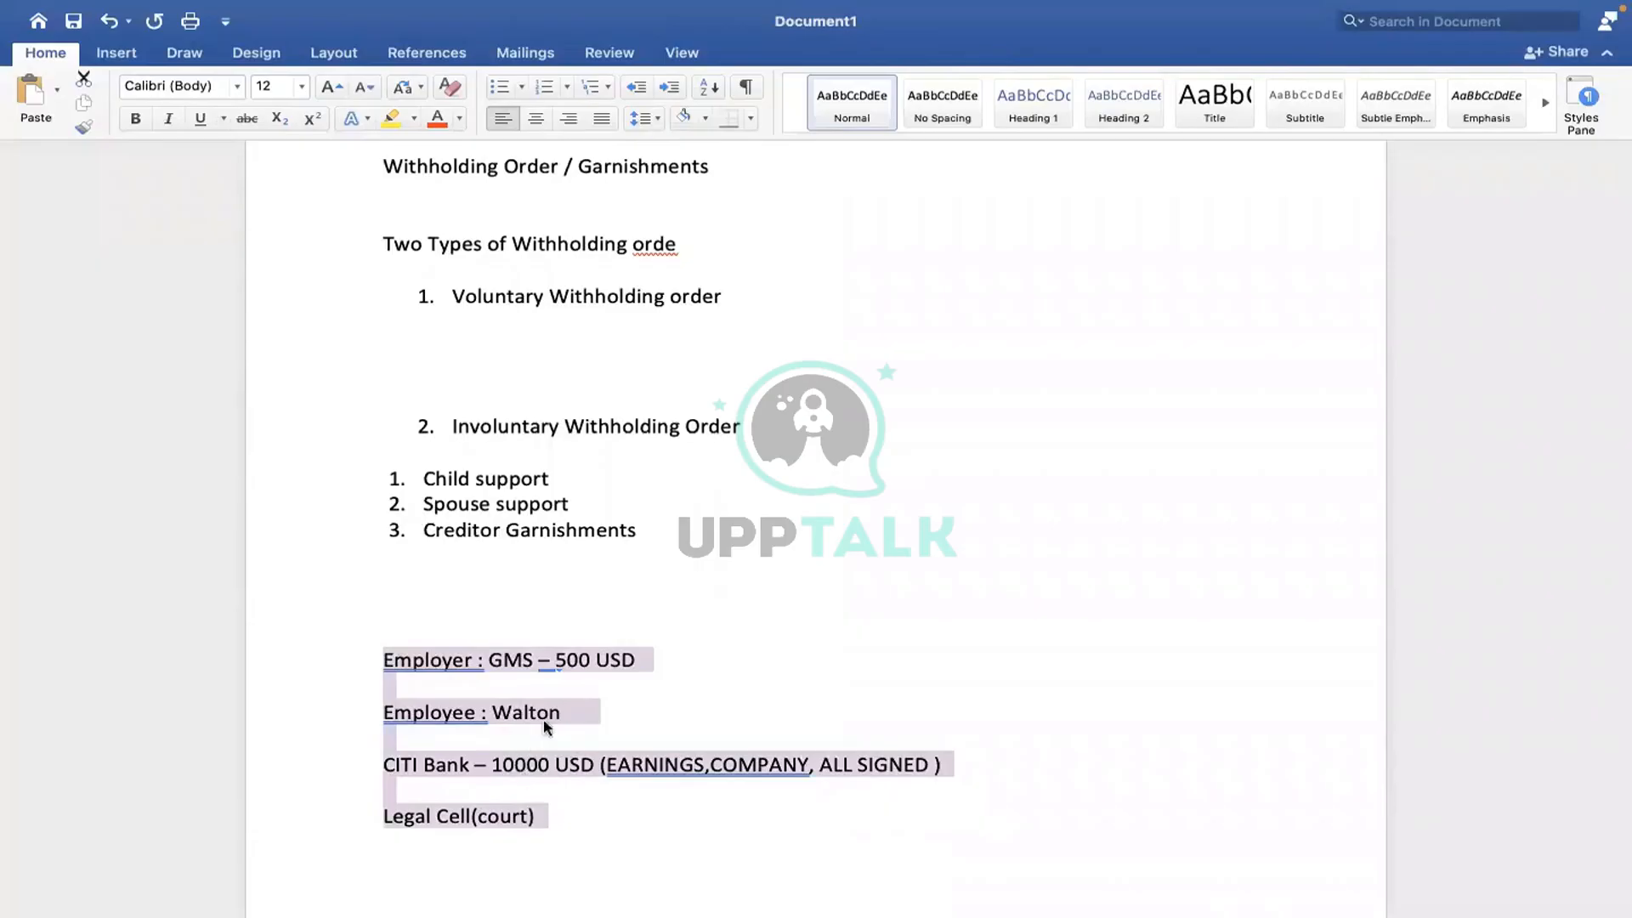
left_click(620, 689)
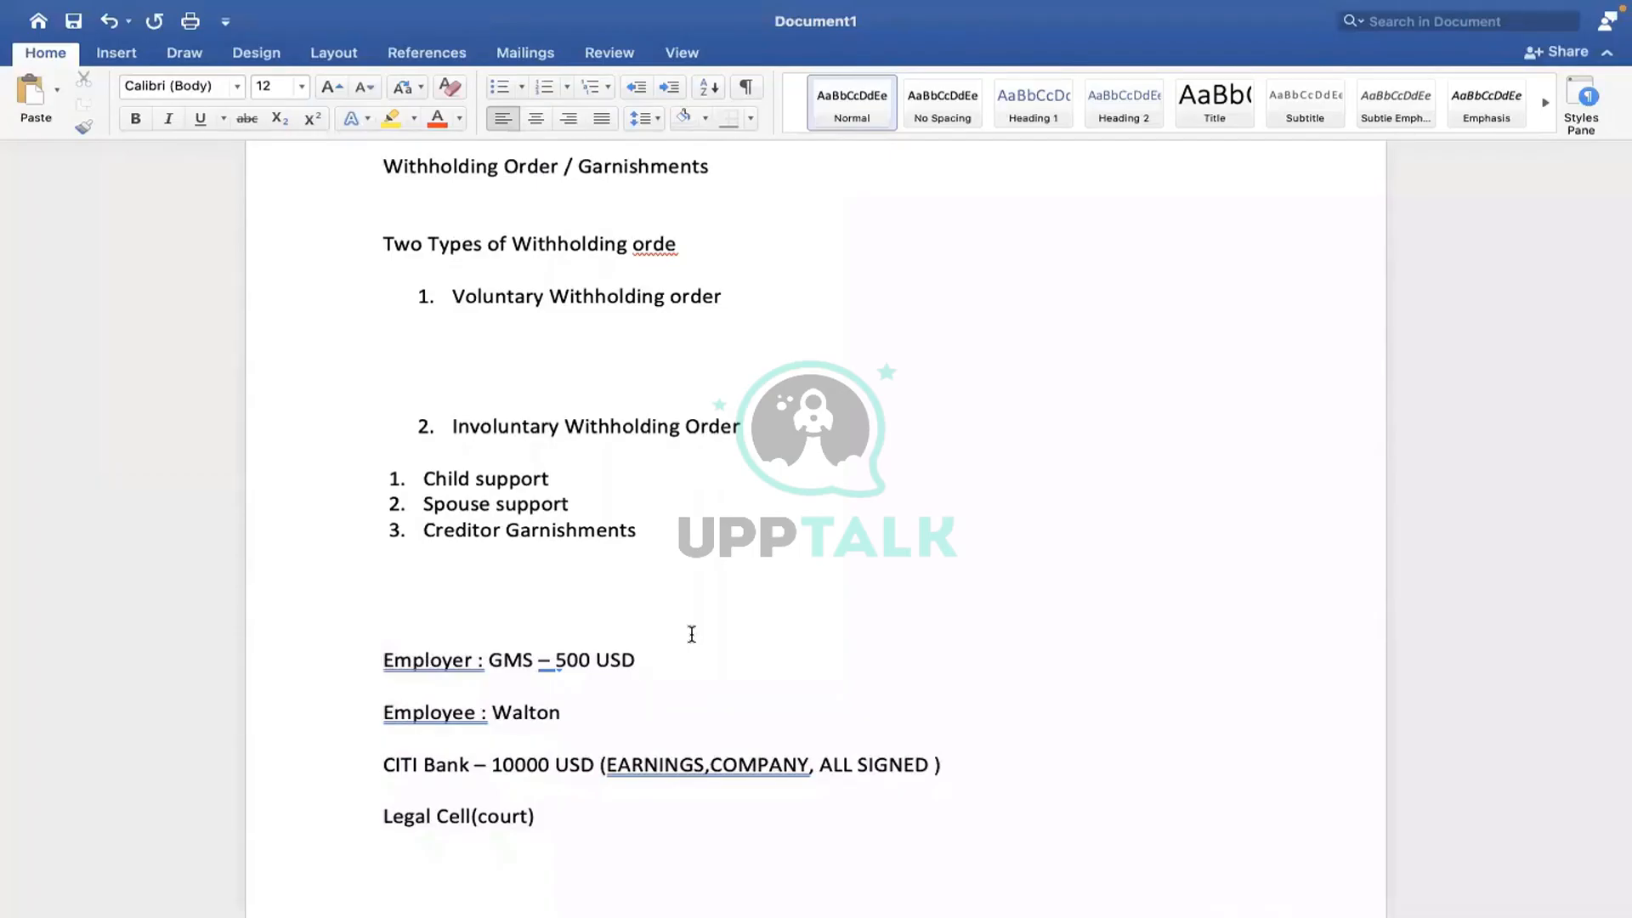
left_click(588, 713)
left_click_drag(587, 712, 449, 713)
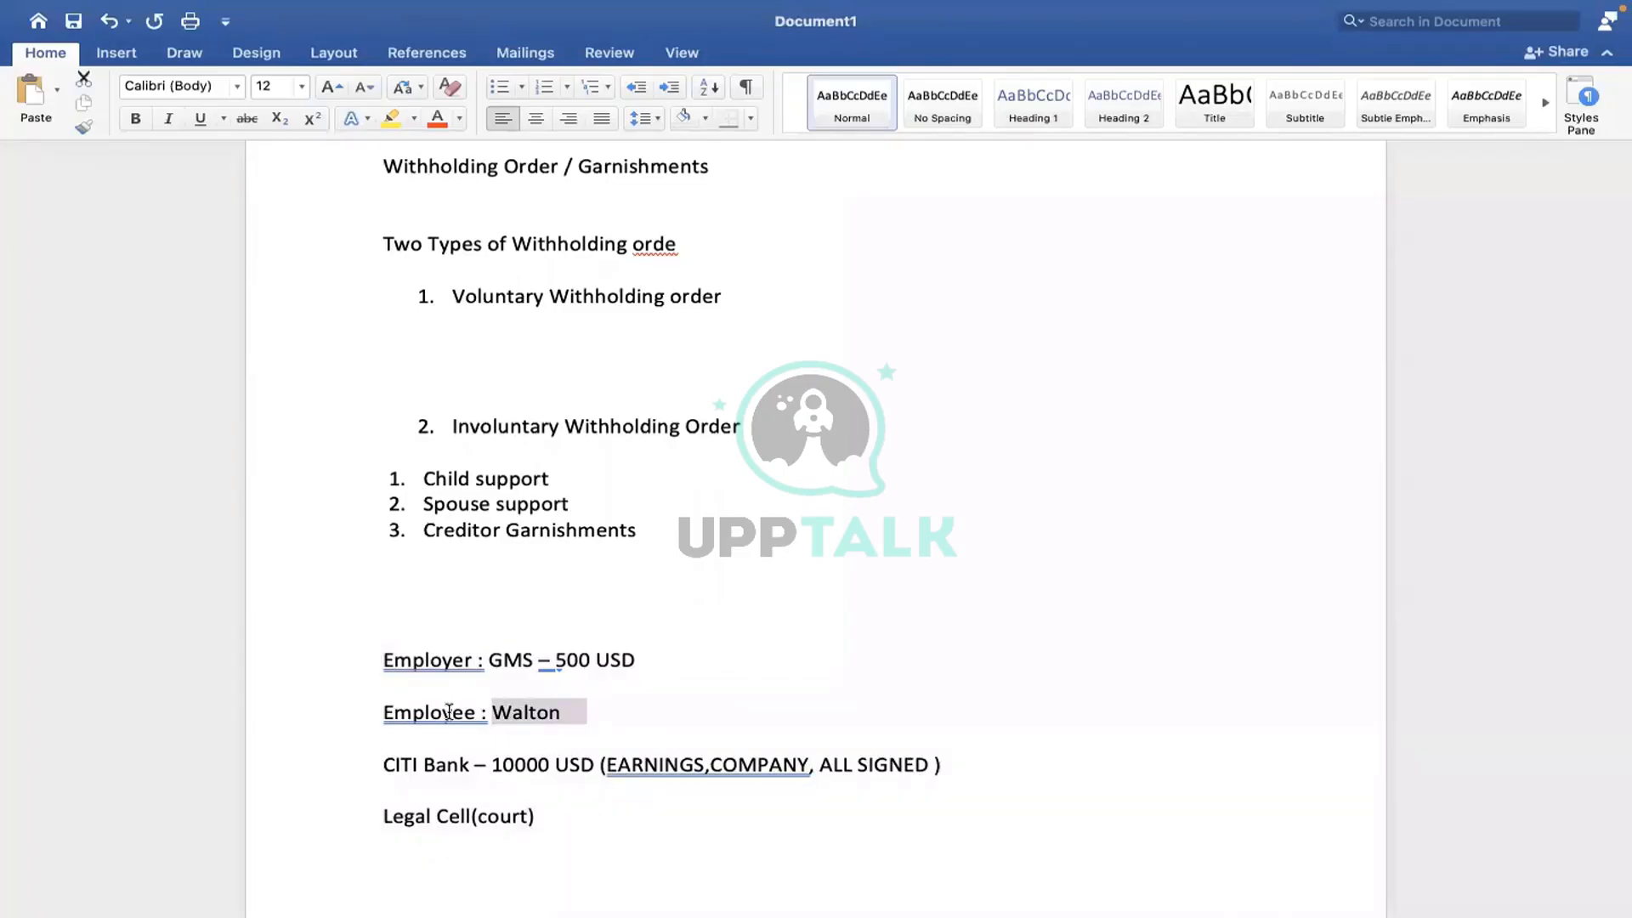
Leave blank space below the Legal Cell line and add the lines "Order number" and "Effective date of order"
left_click(589, 825)
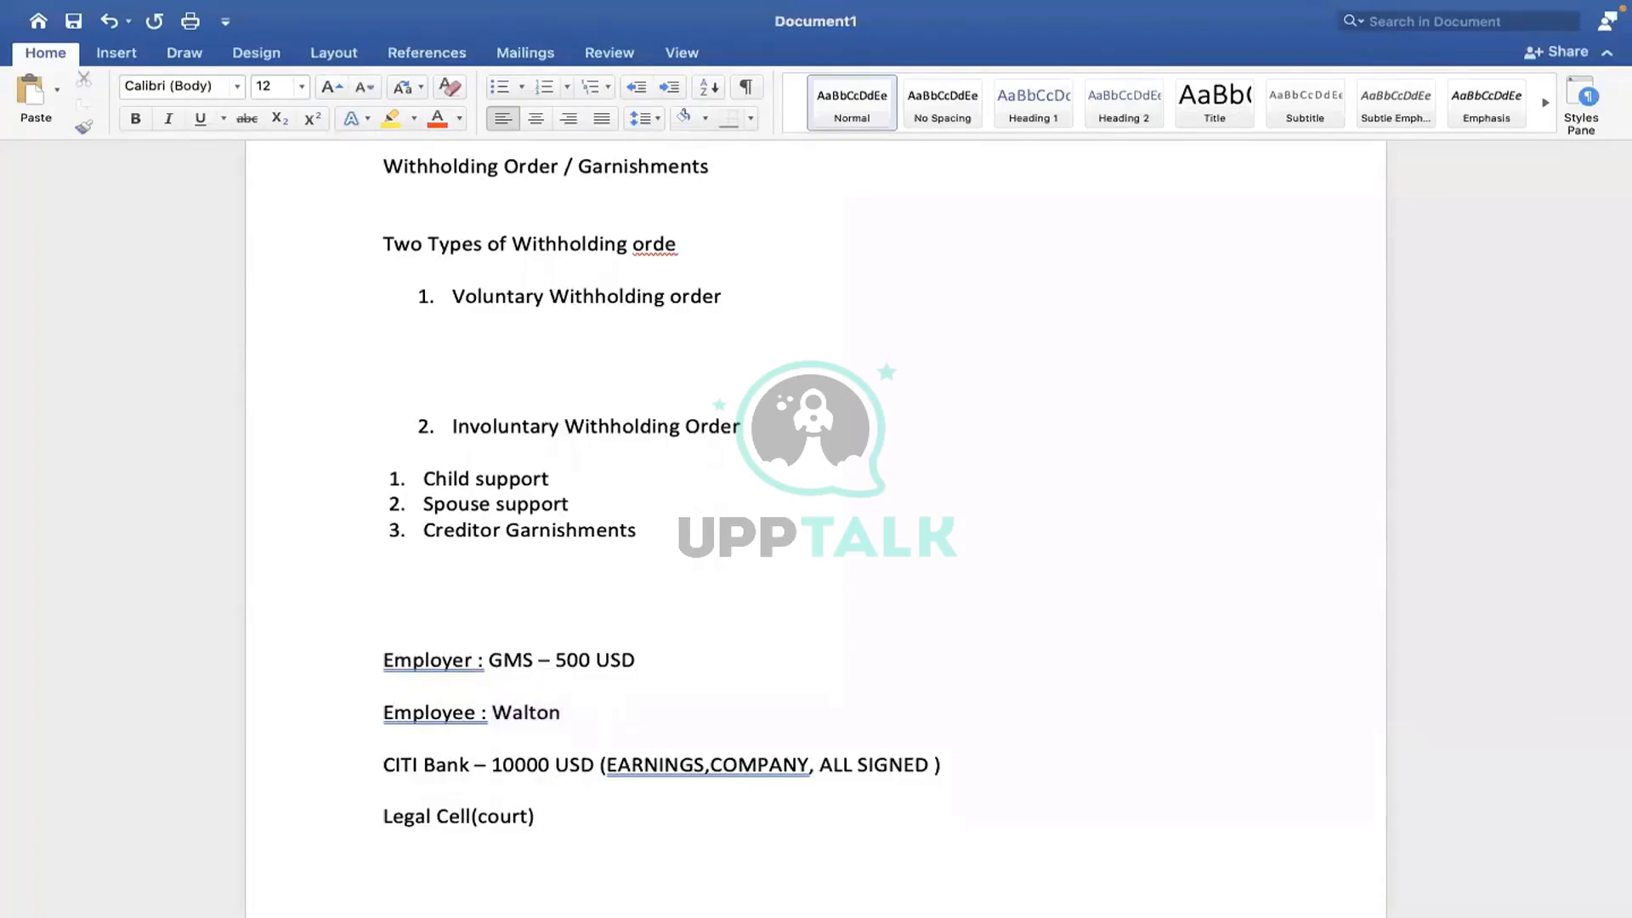
key("Return")
key("Return")
key("Return")
key("Return")
key("Return")
key("Return")
key("Return")
key("Return")
key("Return")
key("Return")
key("Return")
key("Return")
key("Return")
key("Return")
key("Return")
key("Return")
key("Return")
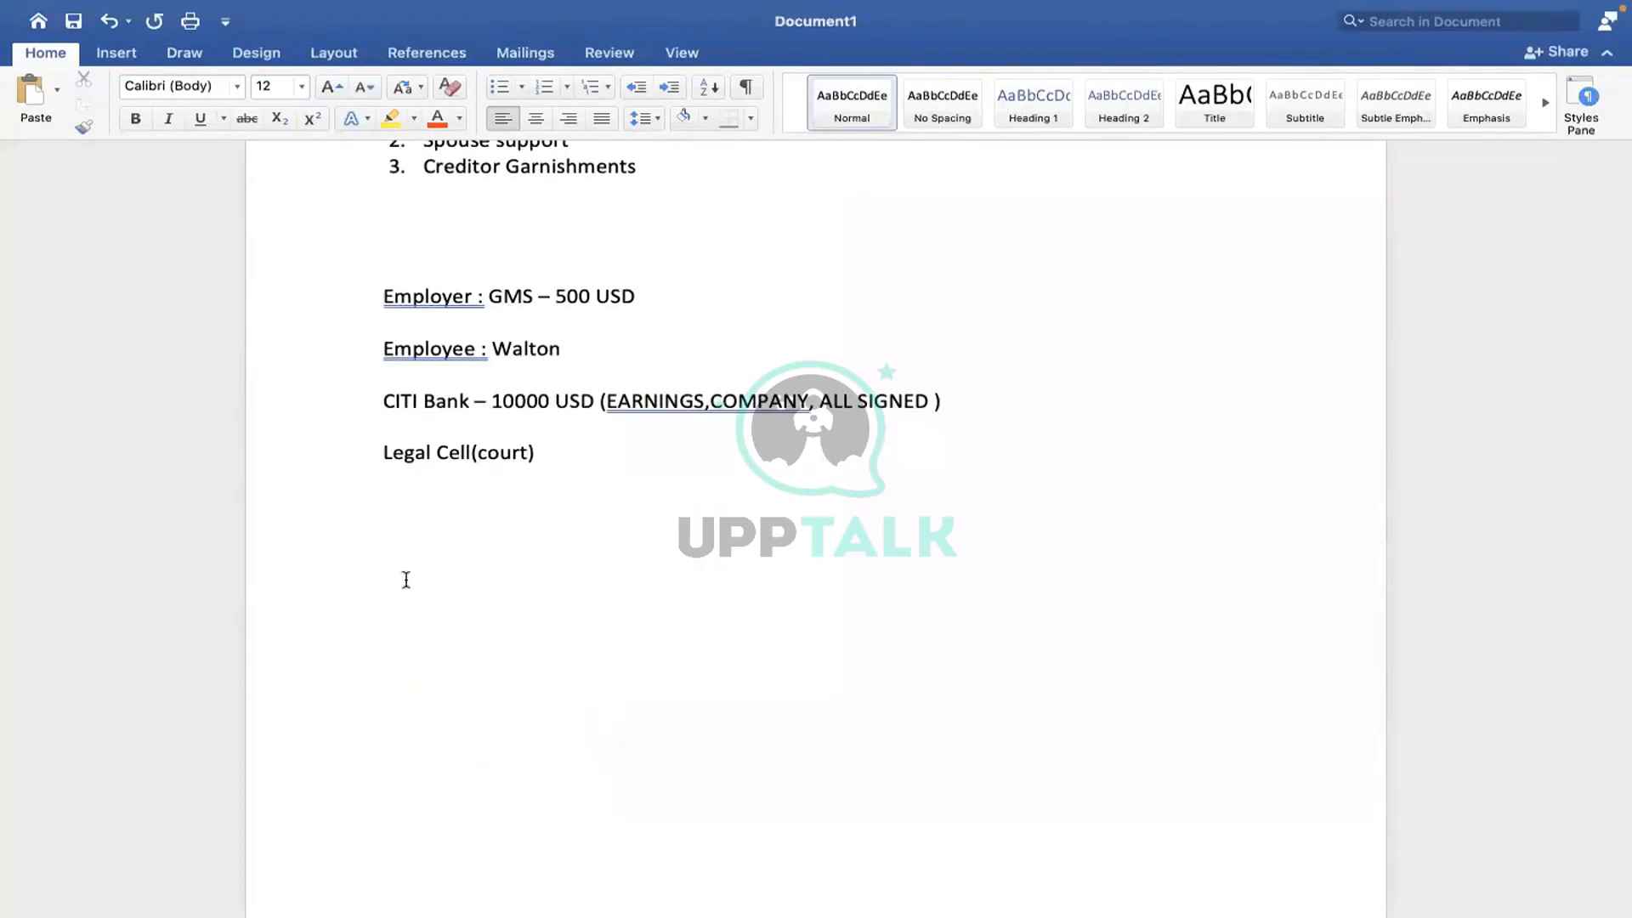
type("order")
type(" number")
type("effective")
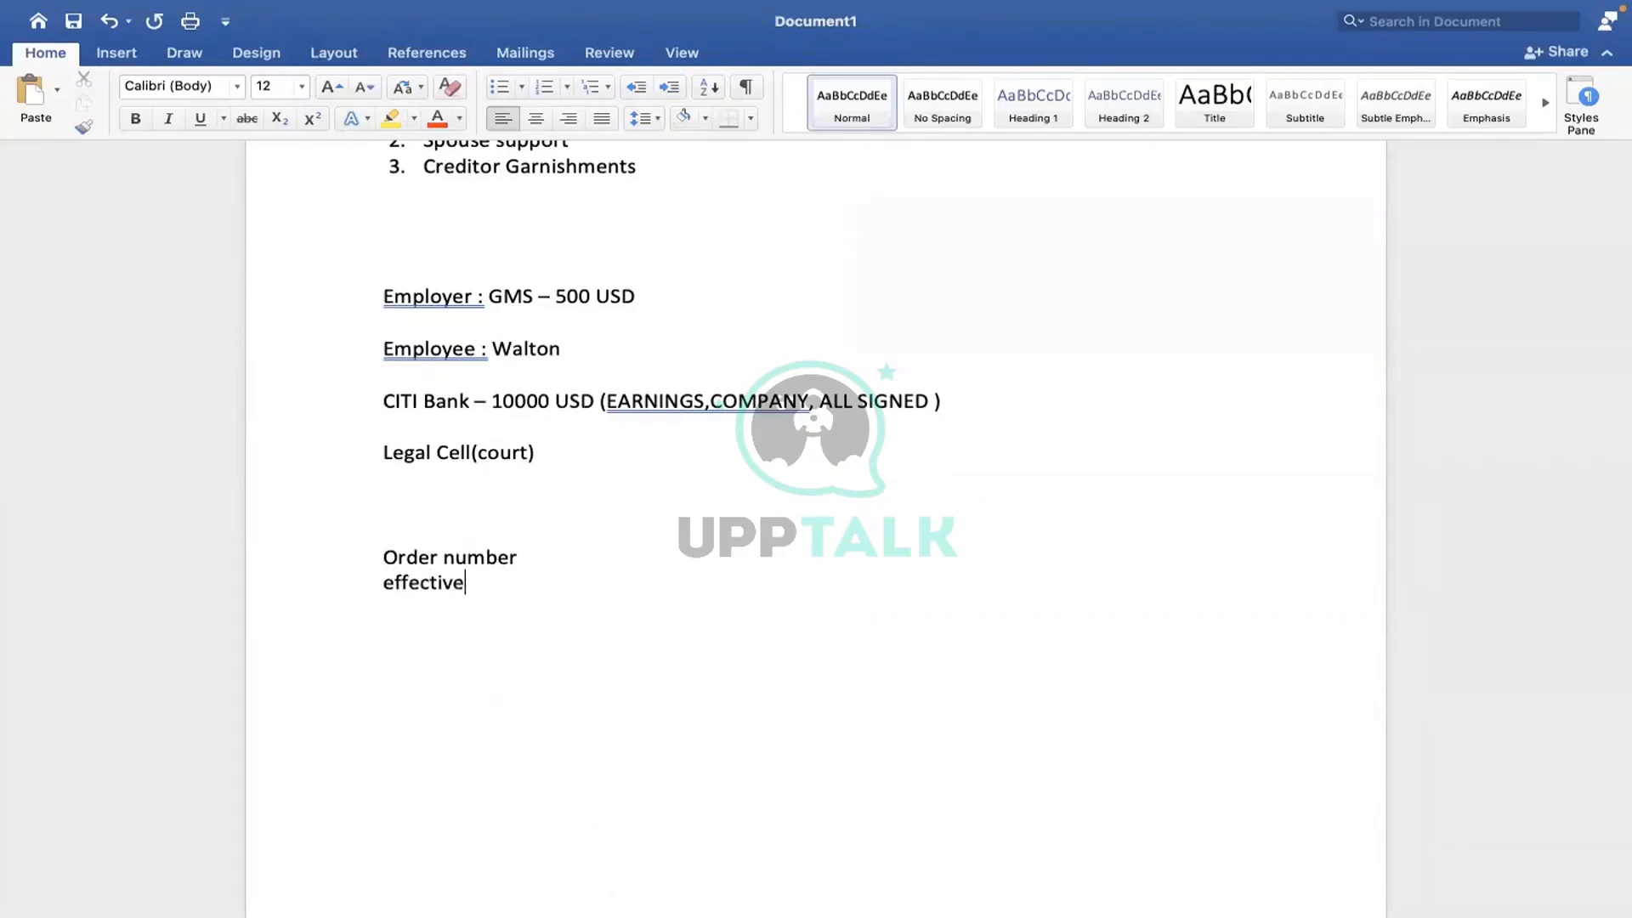
type(" date of ord")
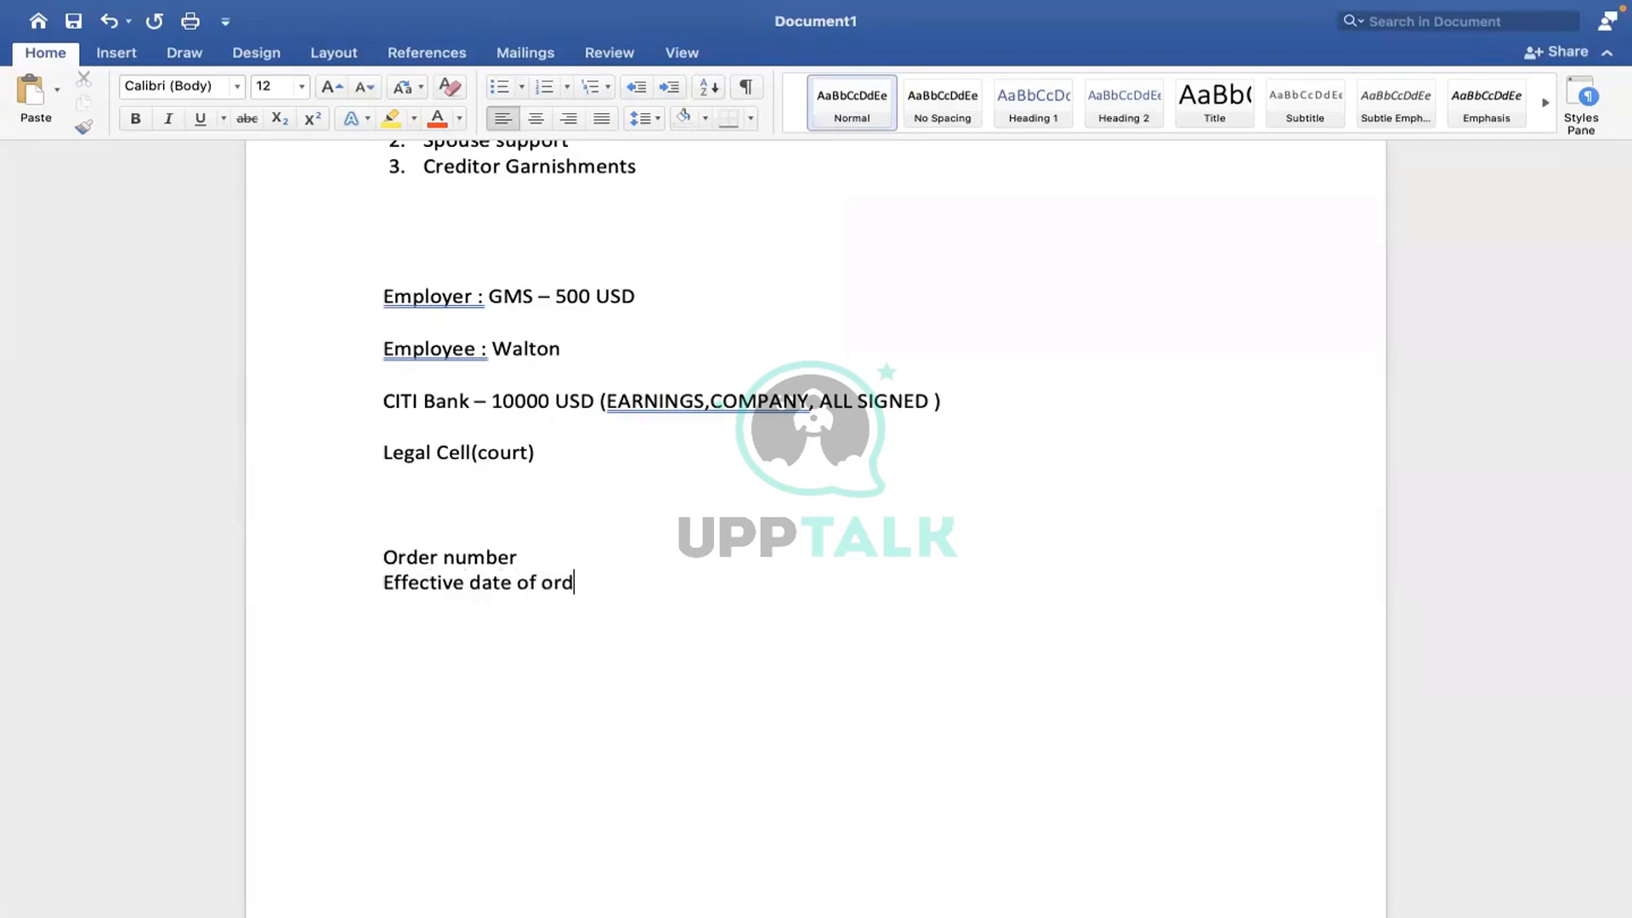
type("er")
Add the lines "Order issued" and "What tis the total debt amount" below the effective date line
key("Return")
type("order issued")
key("BackSpace")
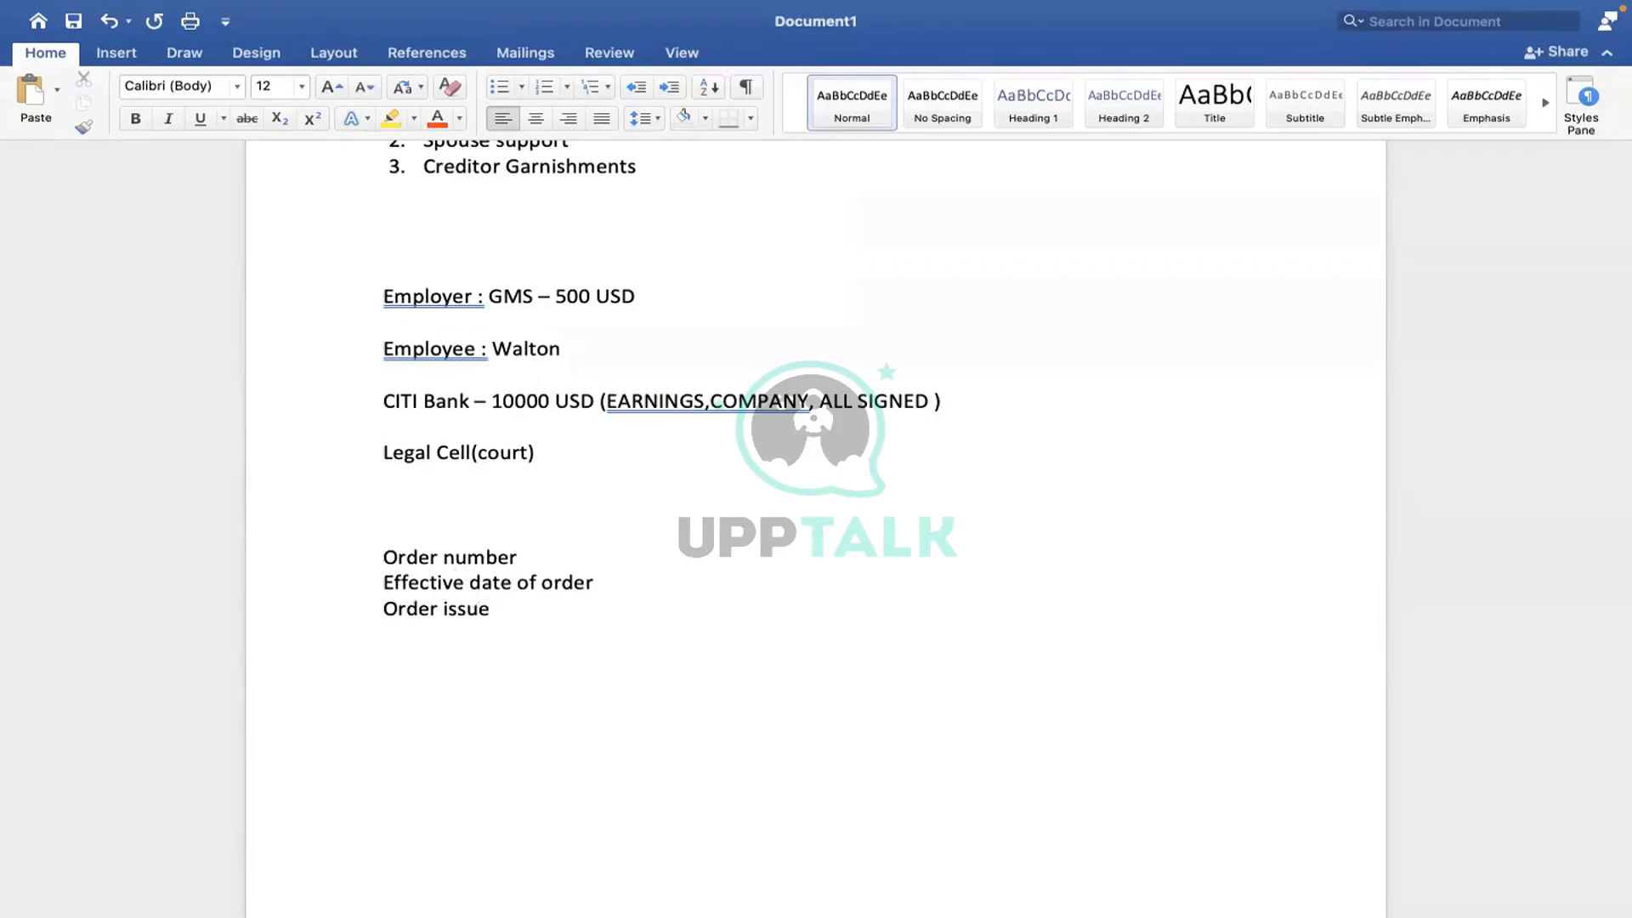
key("BackSpace")
type("ed")
key("Return")
type("What tis the to")
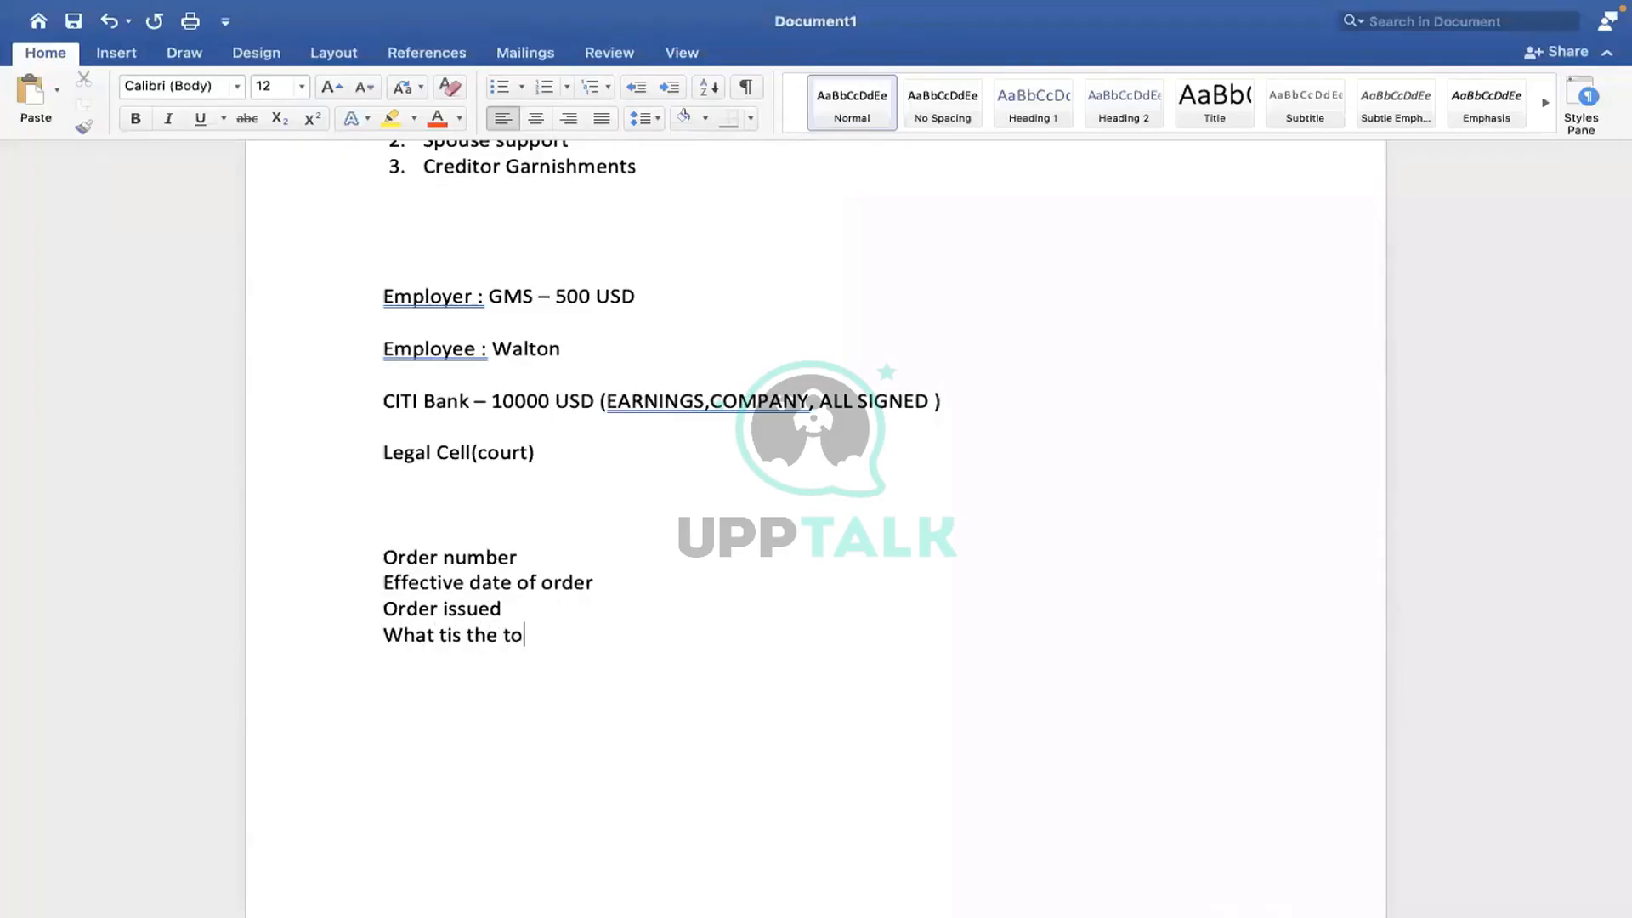
type("tal debt amount")
key("Return")
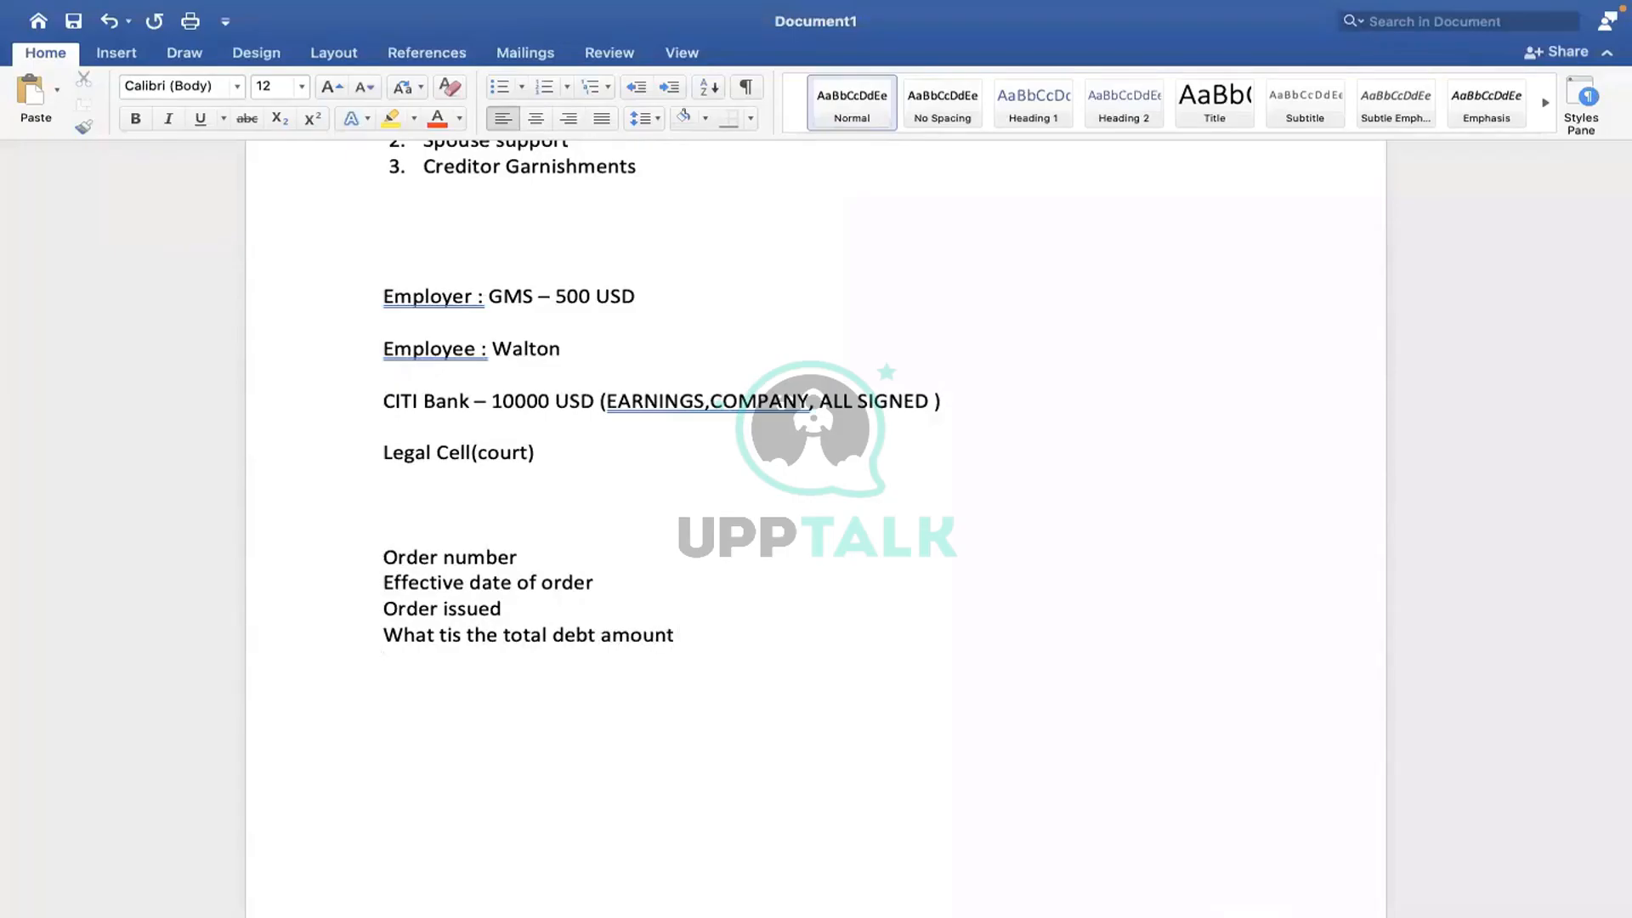
Add the line "Lump sup/ ongoing" below the total debt amount
type("lump sup/ o")
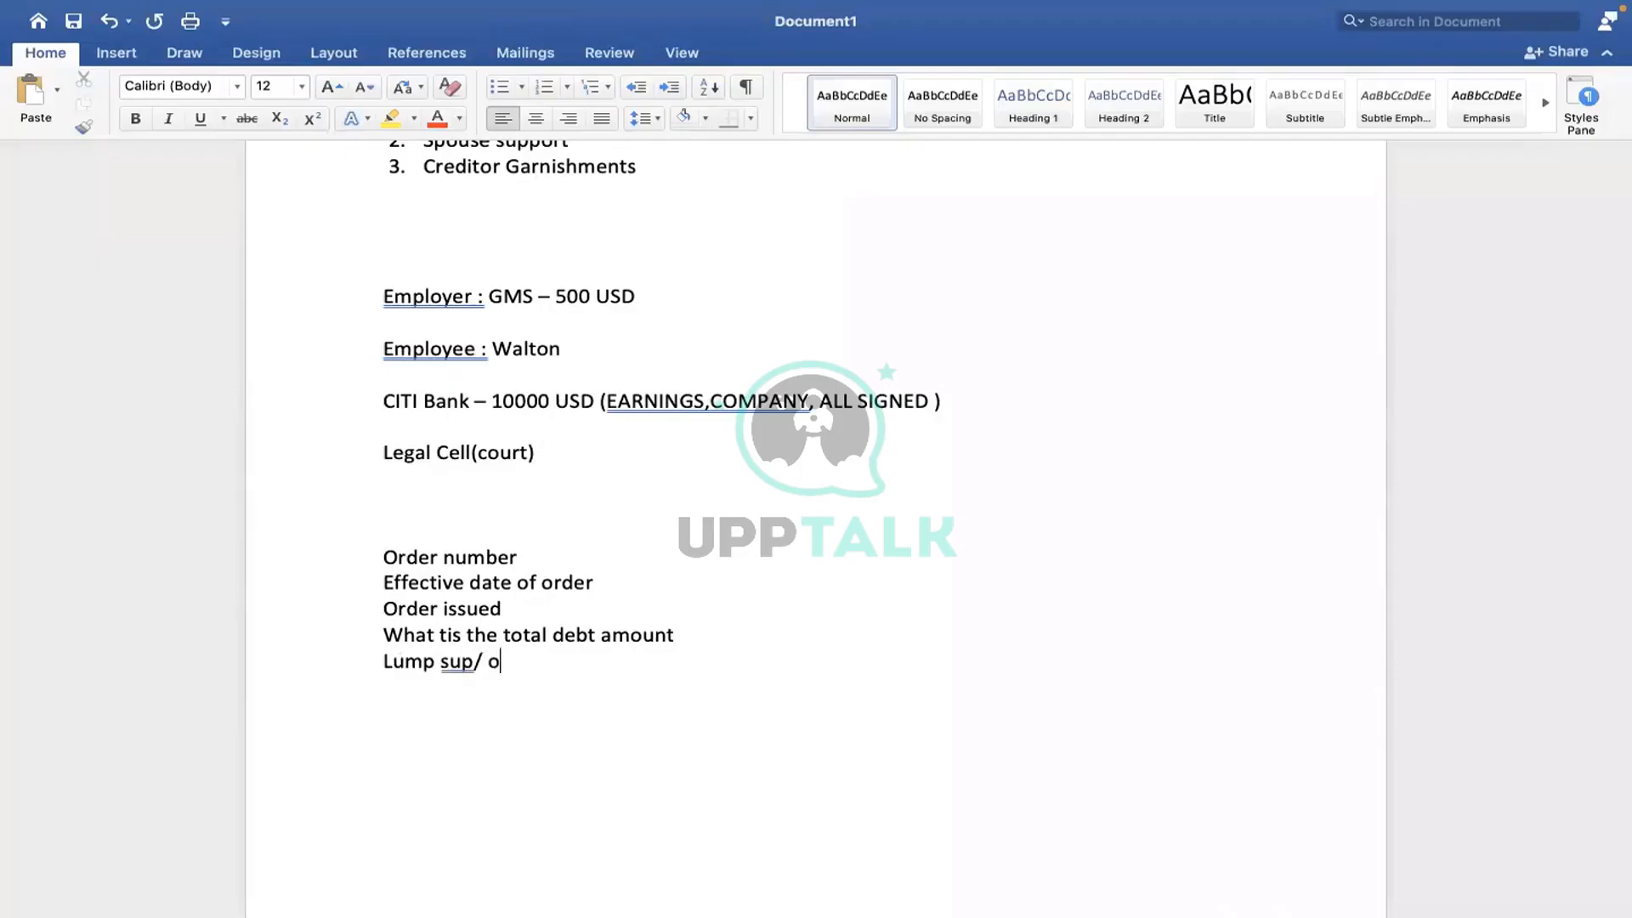
type("mgoing")
key("Return")
left_click(517, 661)
key("BackSpace")
type("n")
key("BackSpace")
key("Down")
Add the lines "What is the maximum amount we can hold per pay check" and "What is the employer fees"
type("What is th")
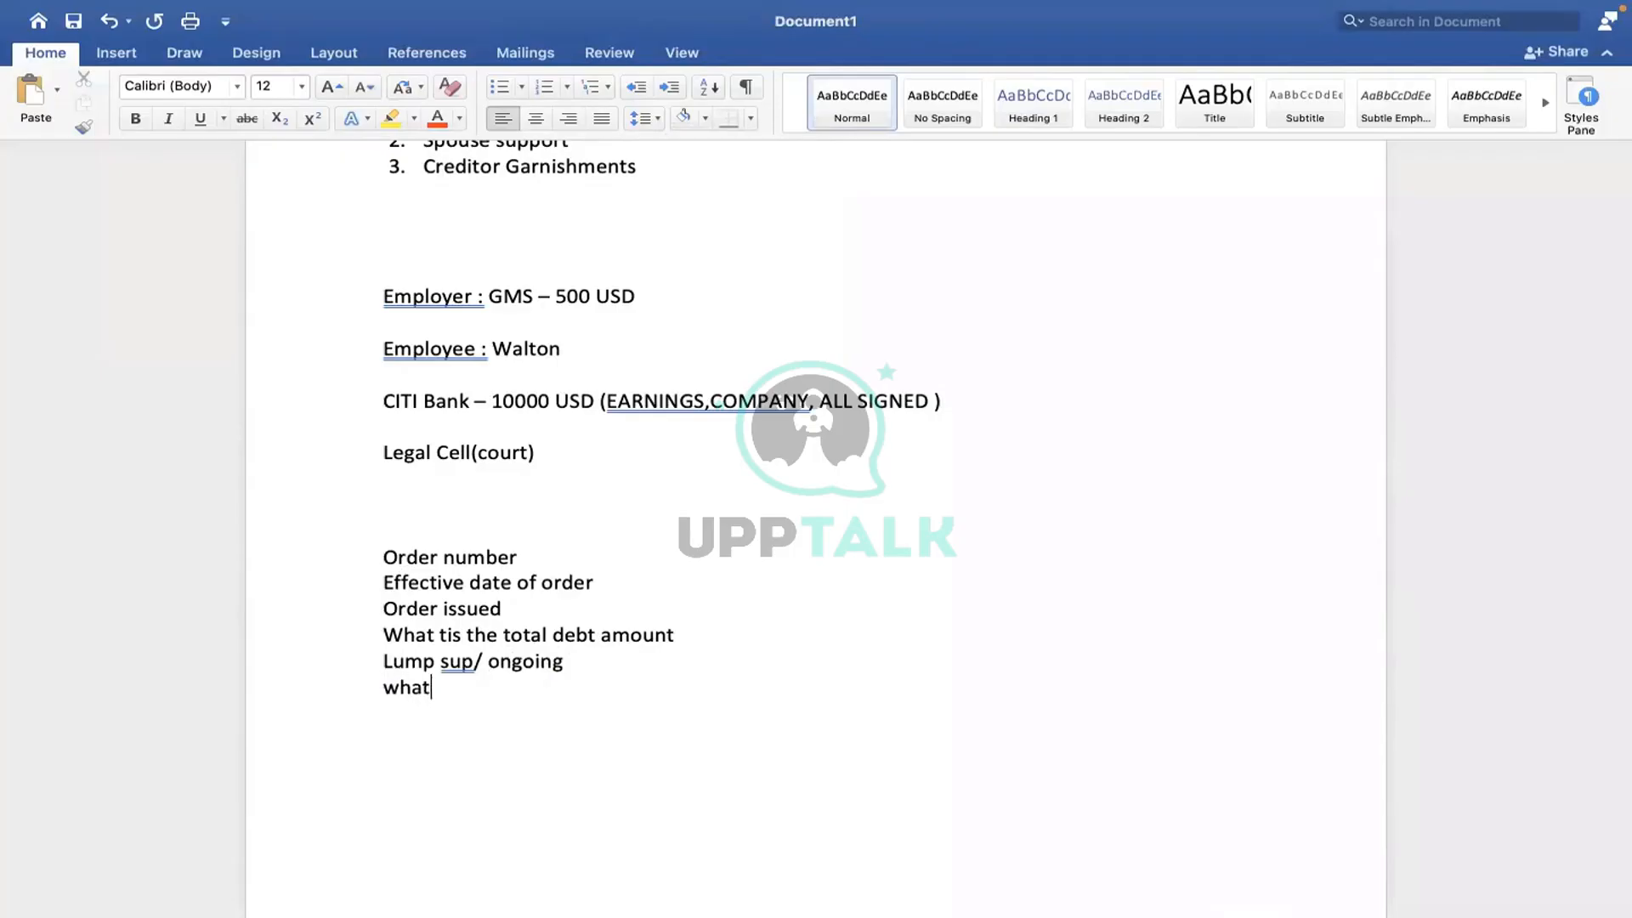
type("e maxi")
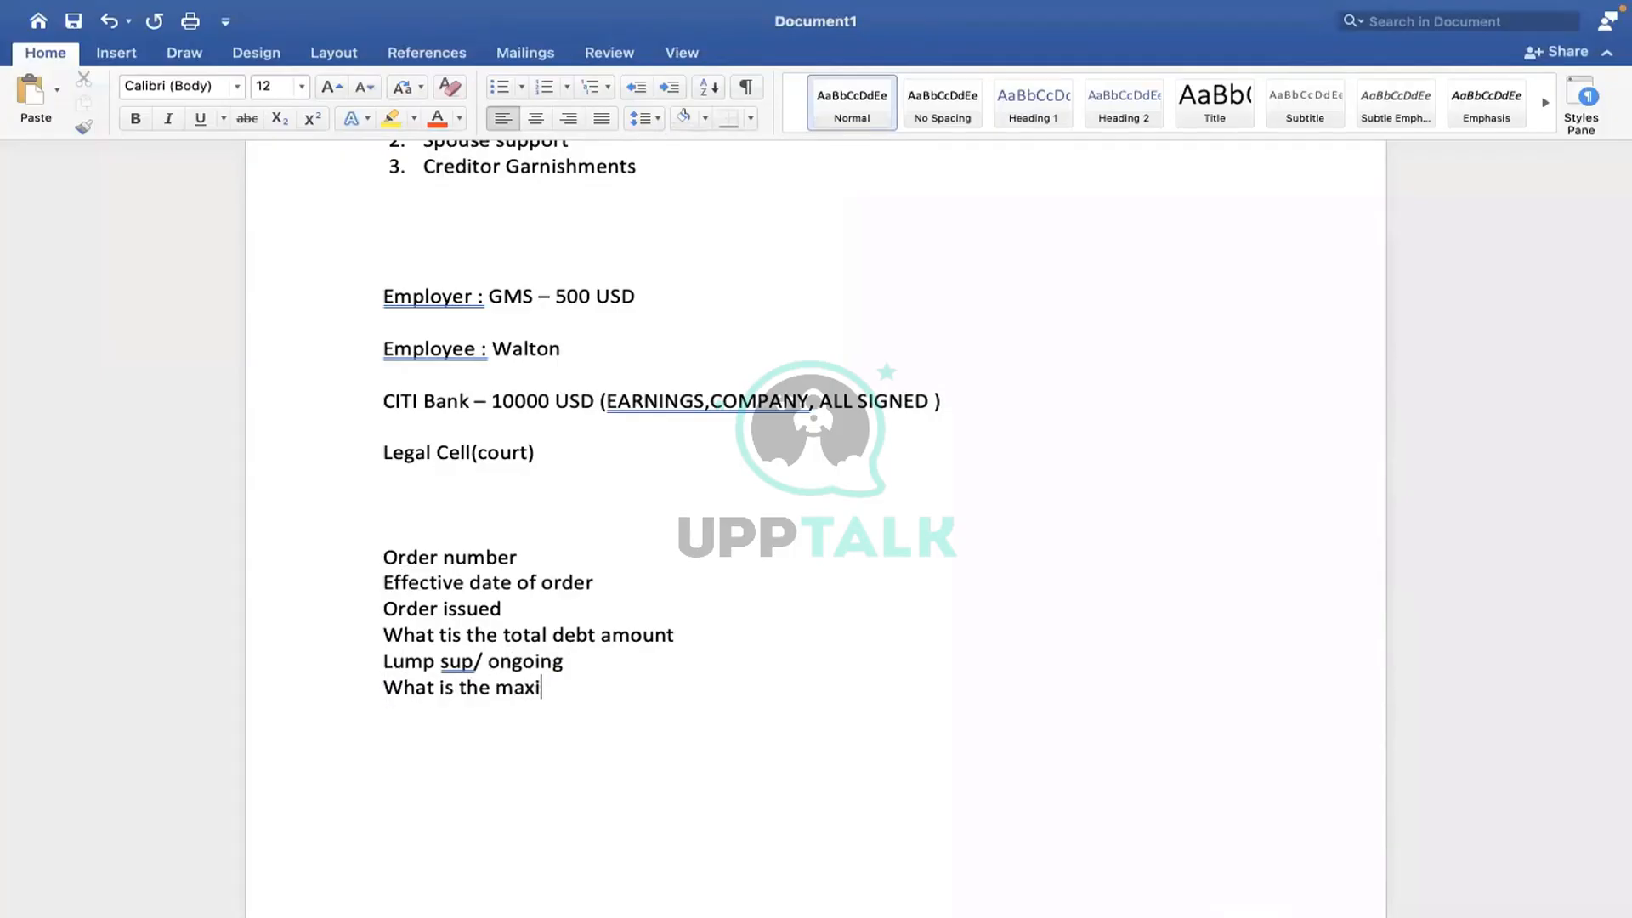
type("mum amount")
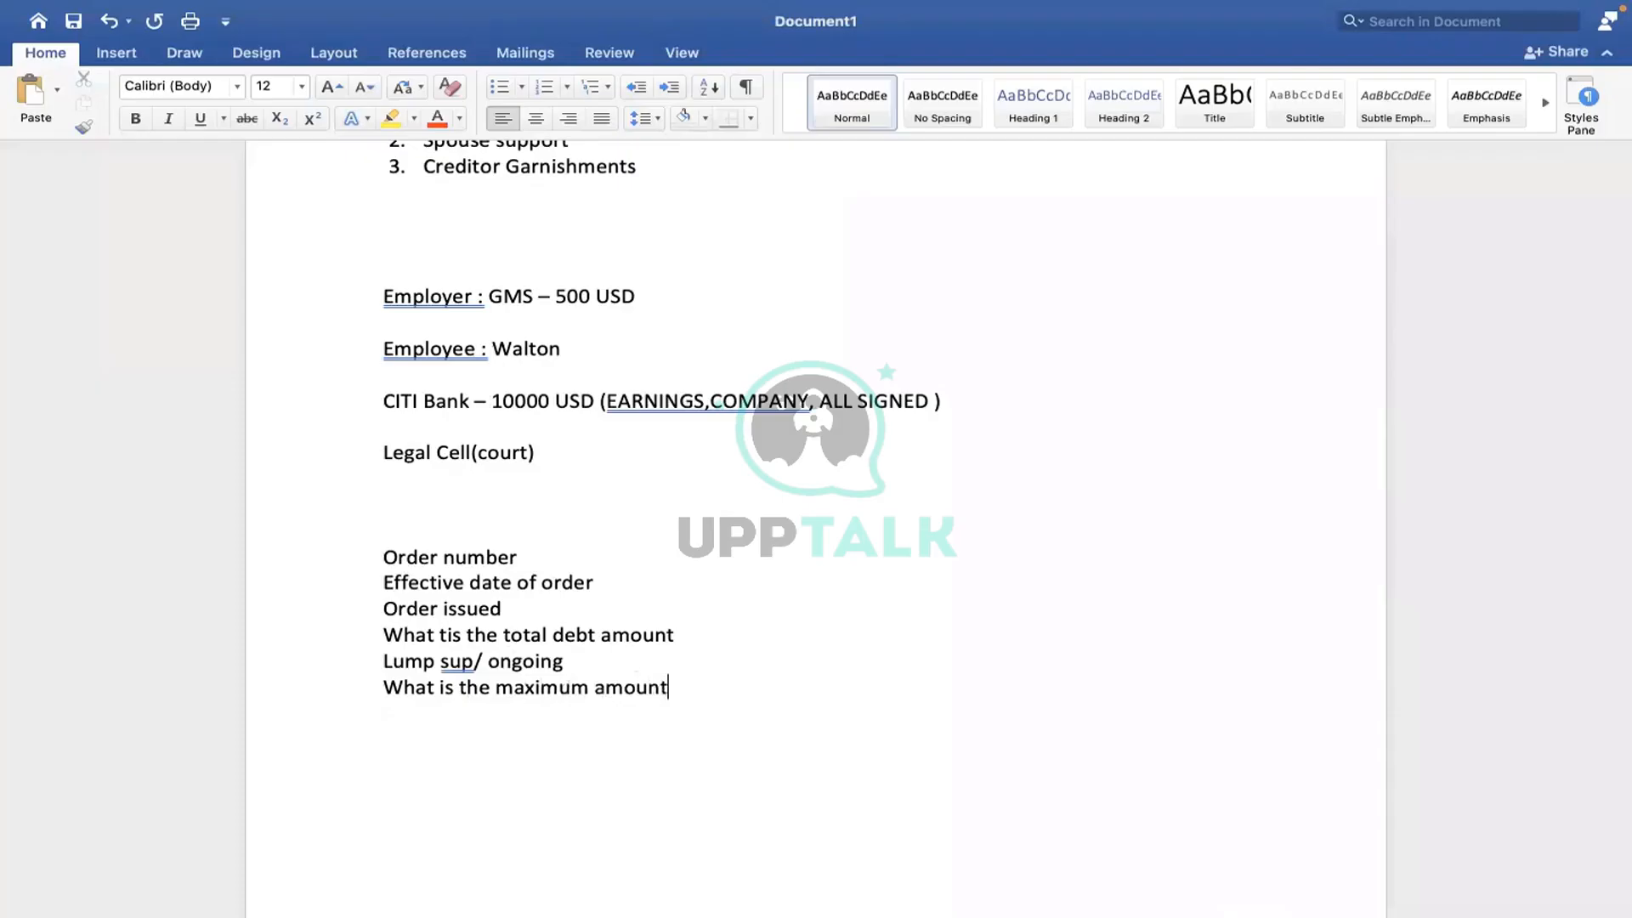
type(" we can hold per pa")
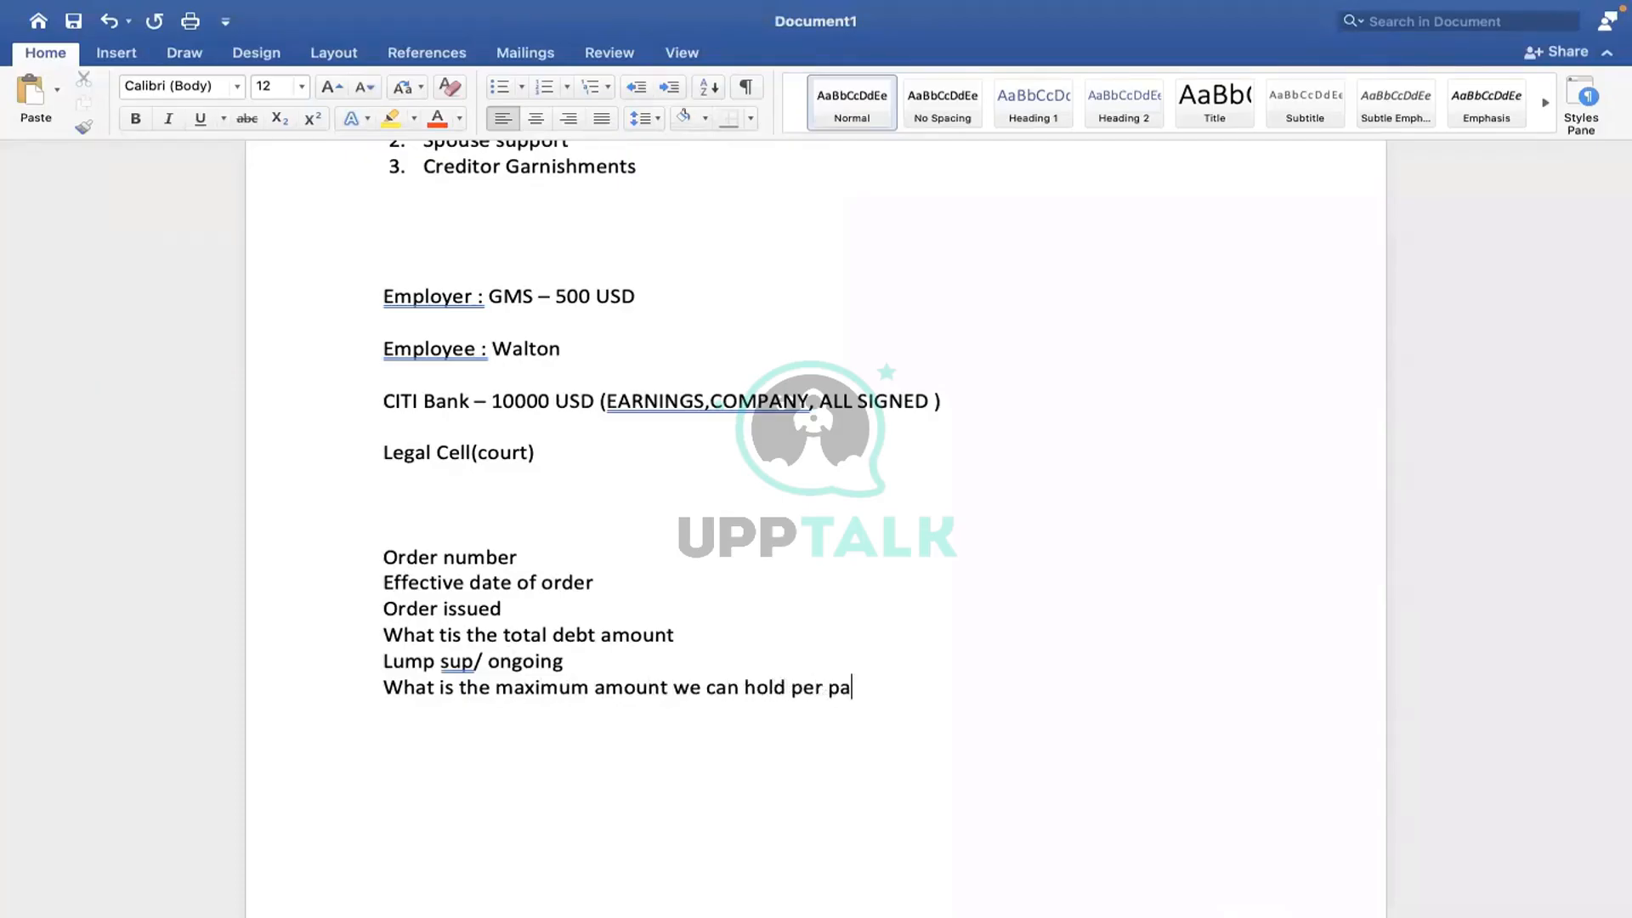
type("y check")
key("Return")
type("What ")
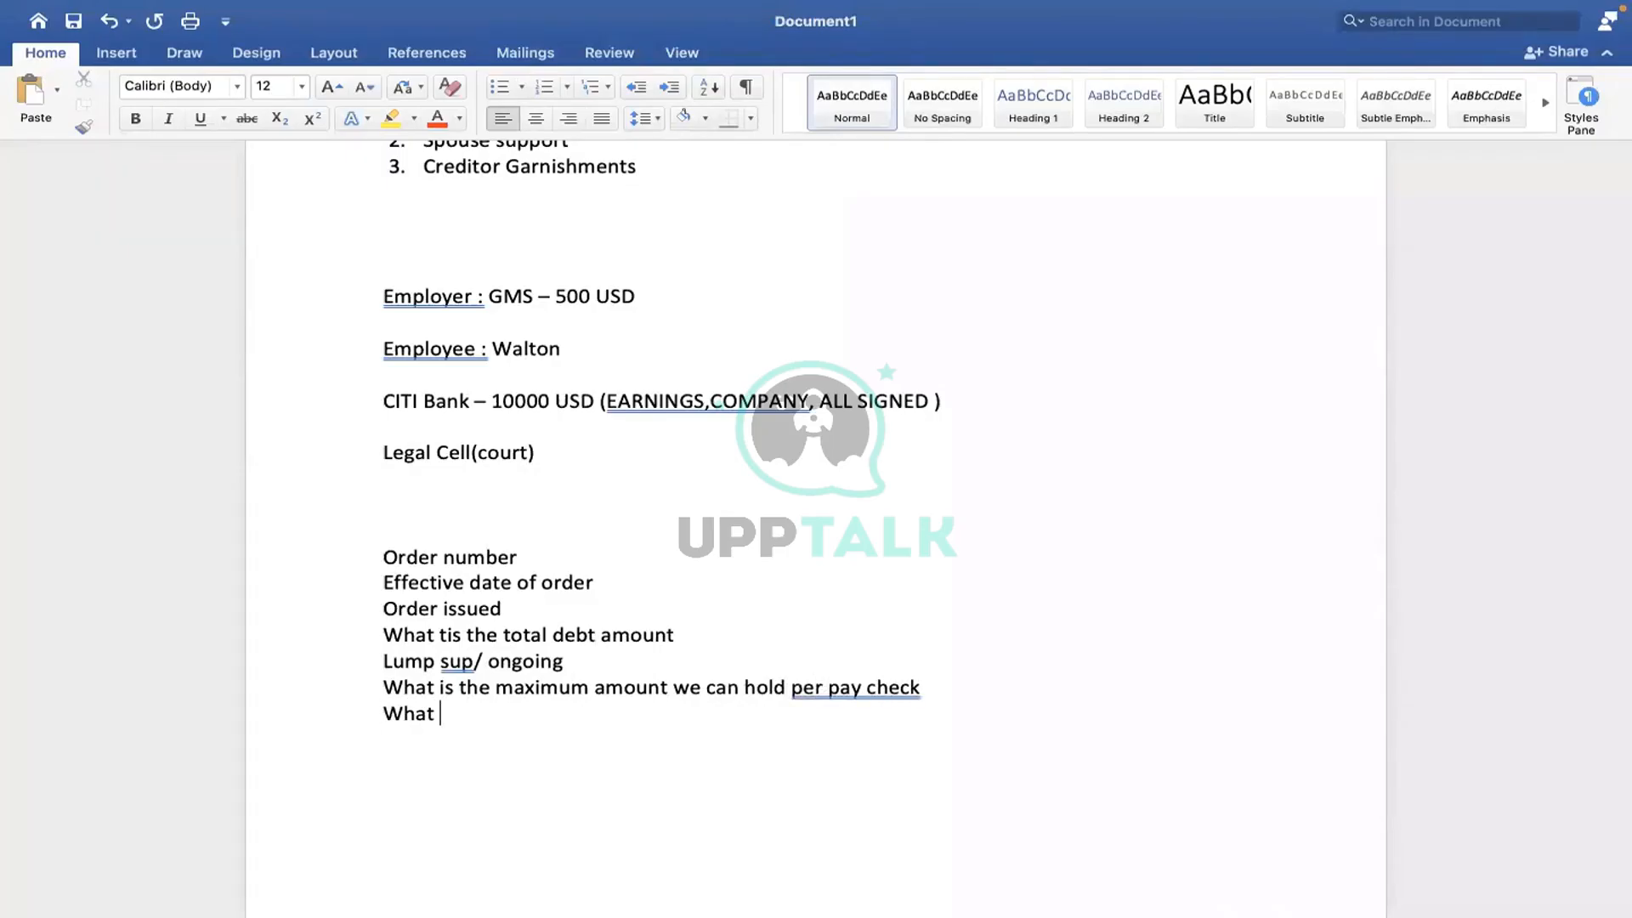
type("is the employer fees")
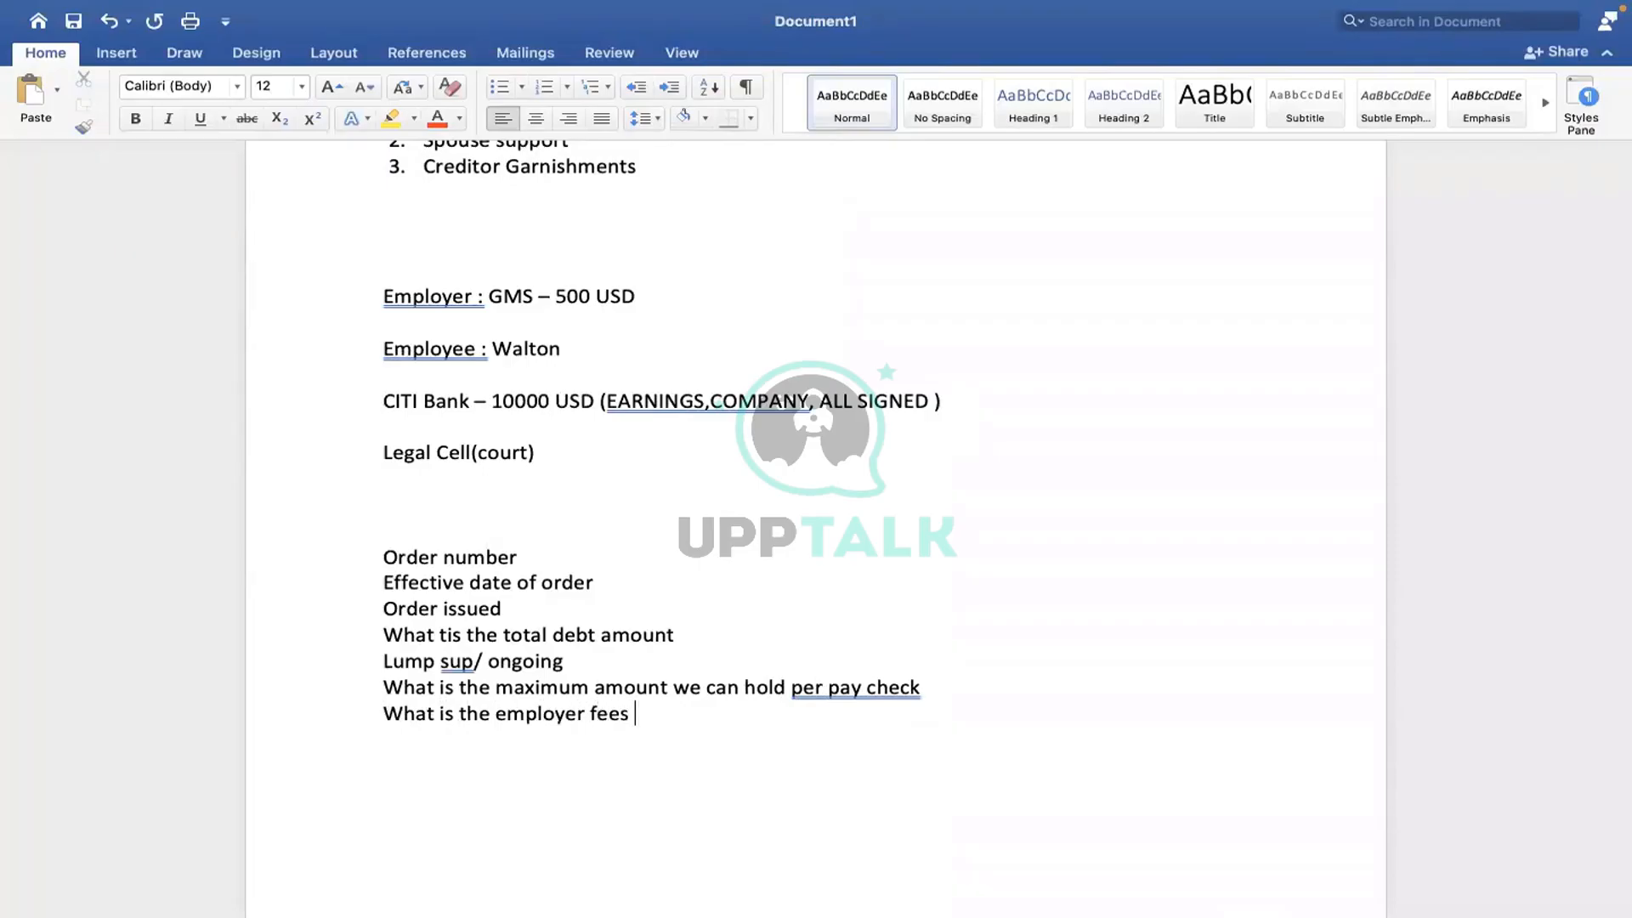
key("Return")
Review the list of order details from the order number to the employer fees by highlighting it
left_click_drag(394, 551, 648, 712)
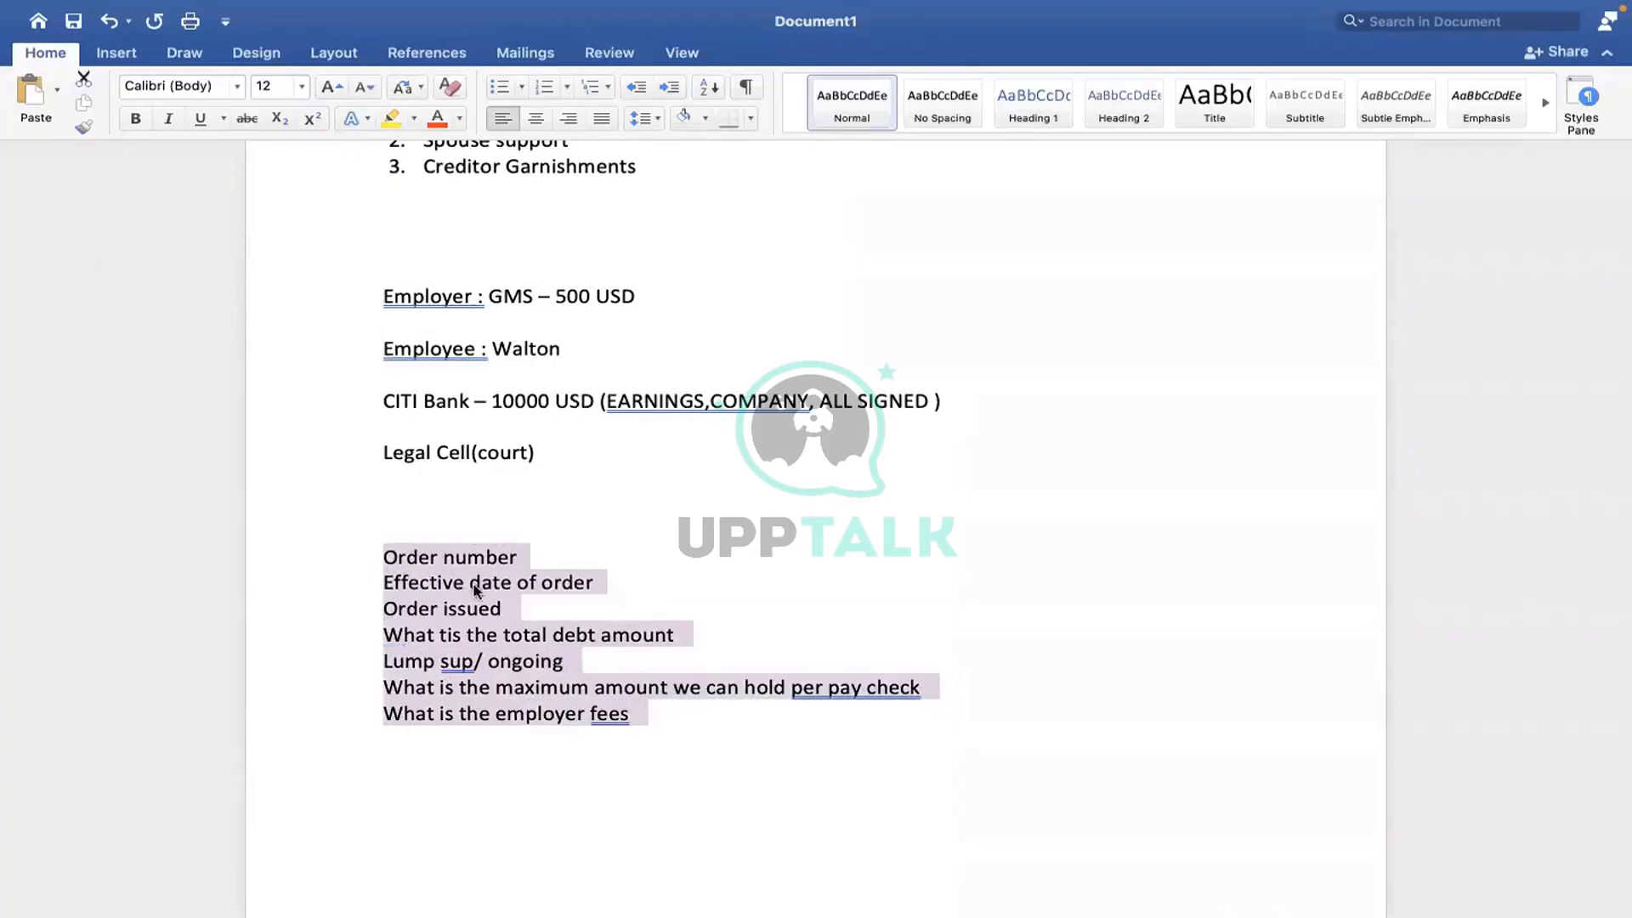
left_click(550, 635)
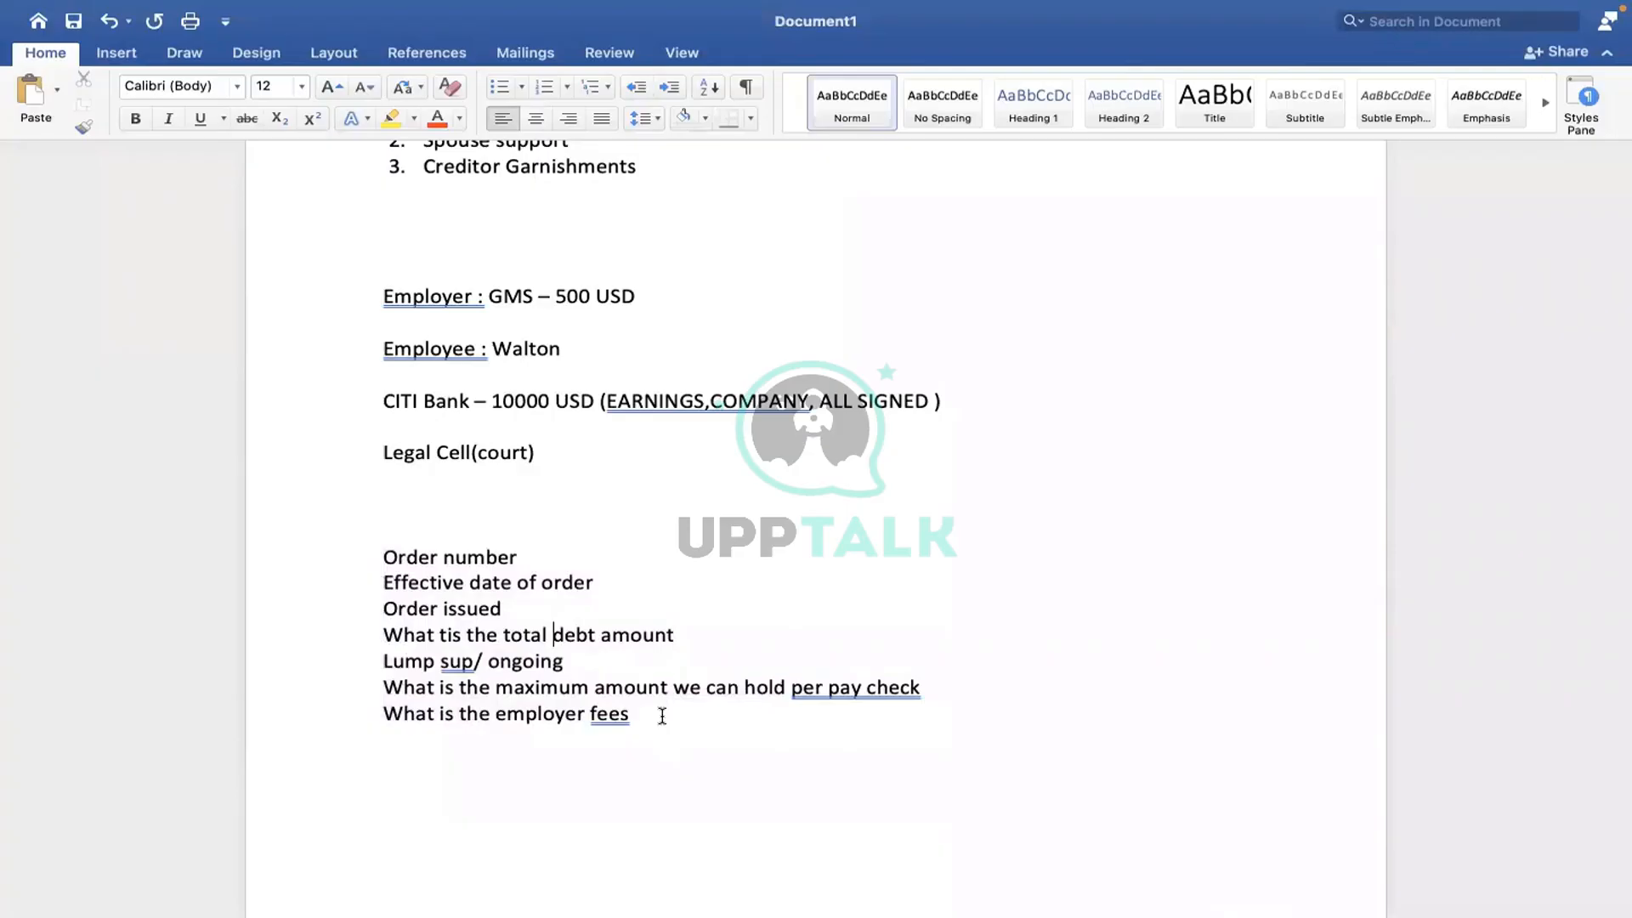
left_click_drag(662, 716, 393, 568)
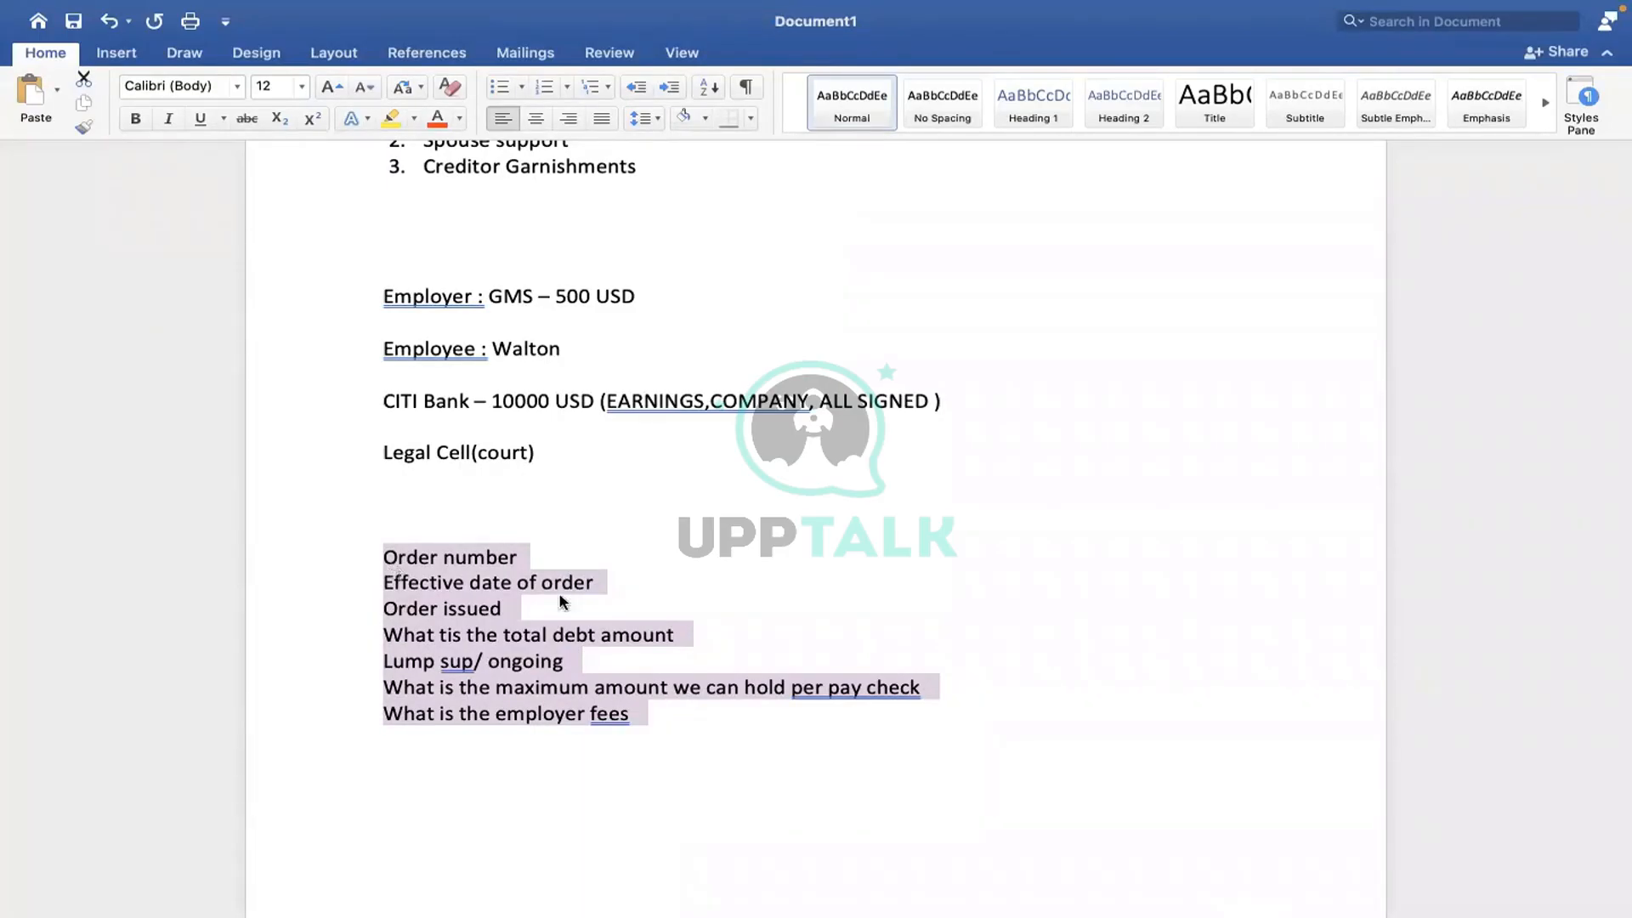
left_click(713, 609)
key("ctrl+Right")
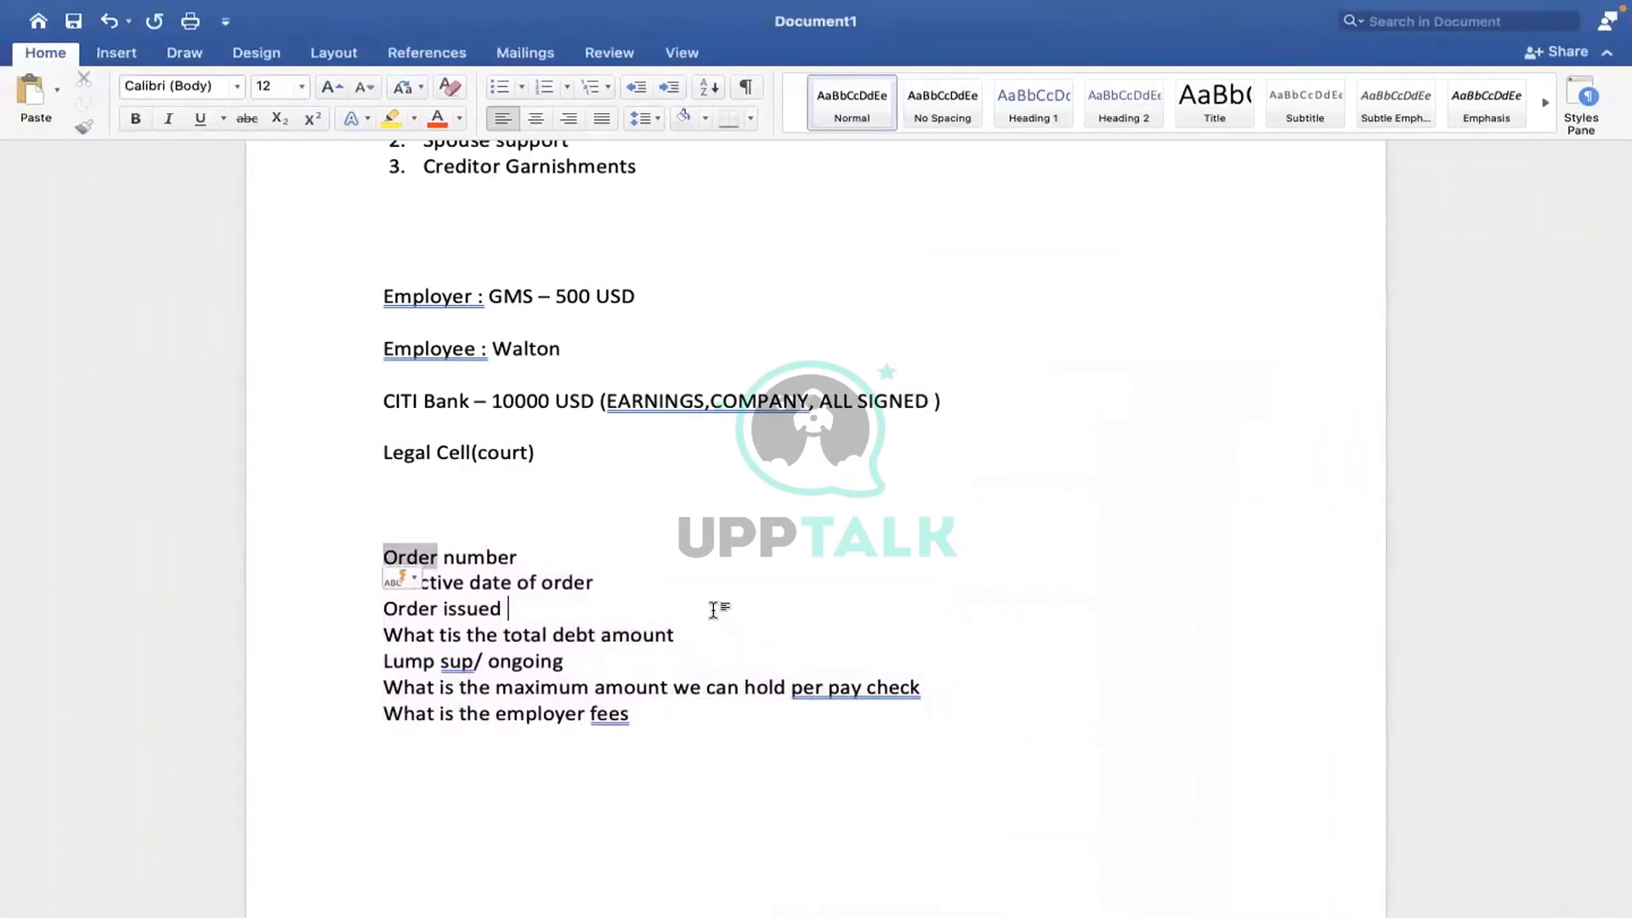
left_click(565, 540)
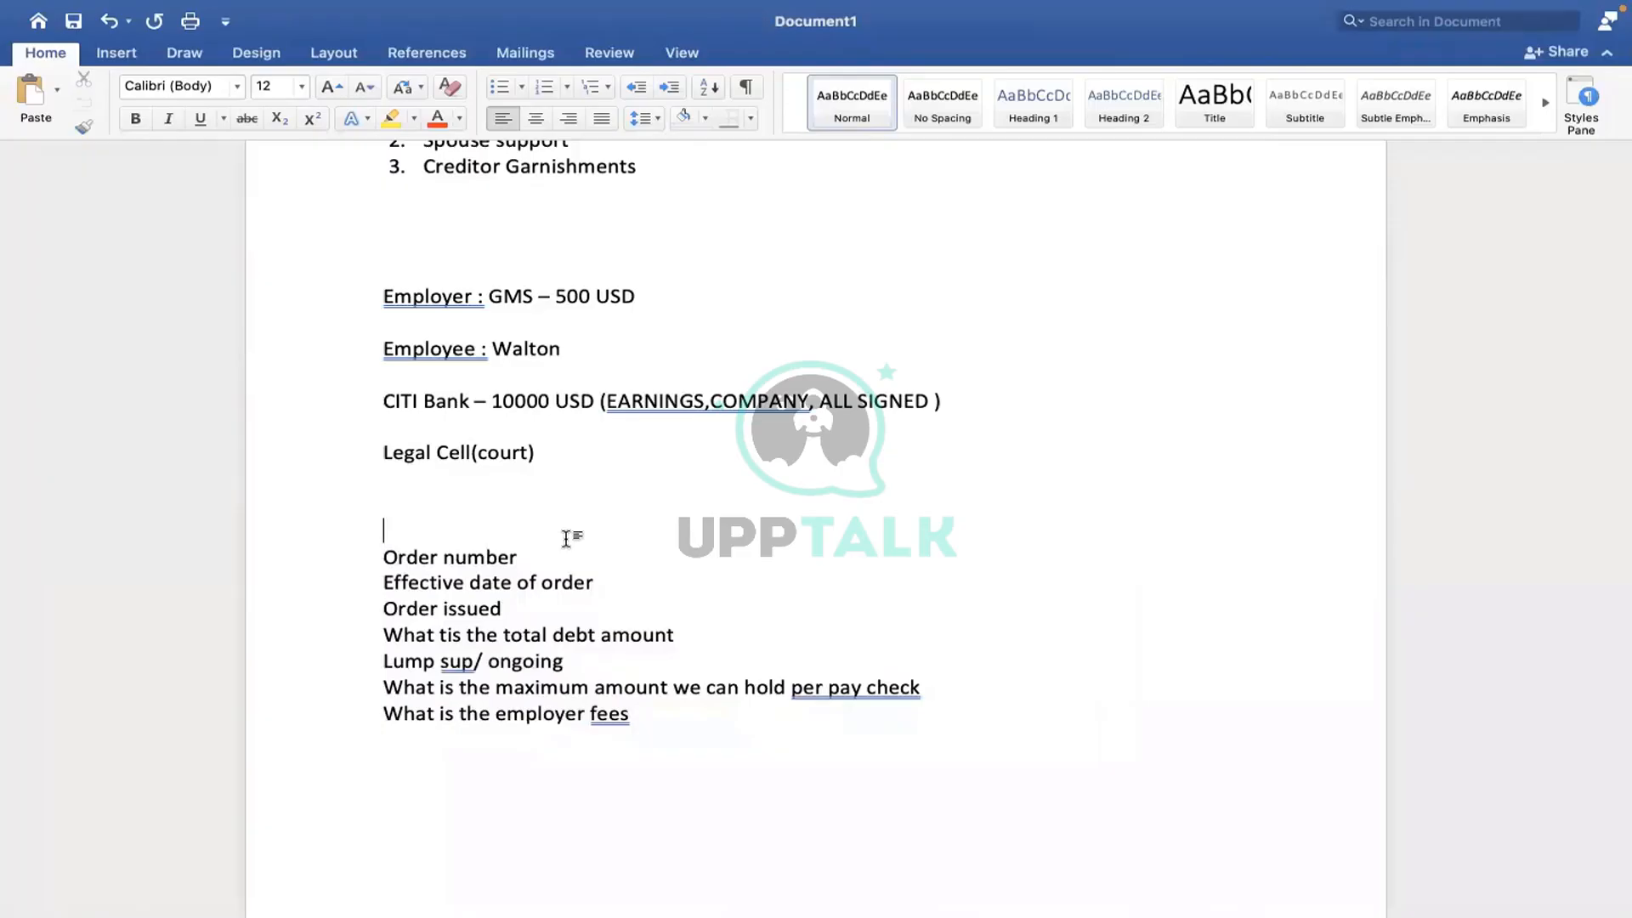
left_click(572, 472)
Switch to the employee's Workday profile and reset the session timeout
key("ctrl+Right")
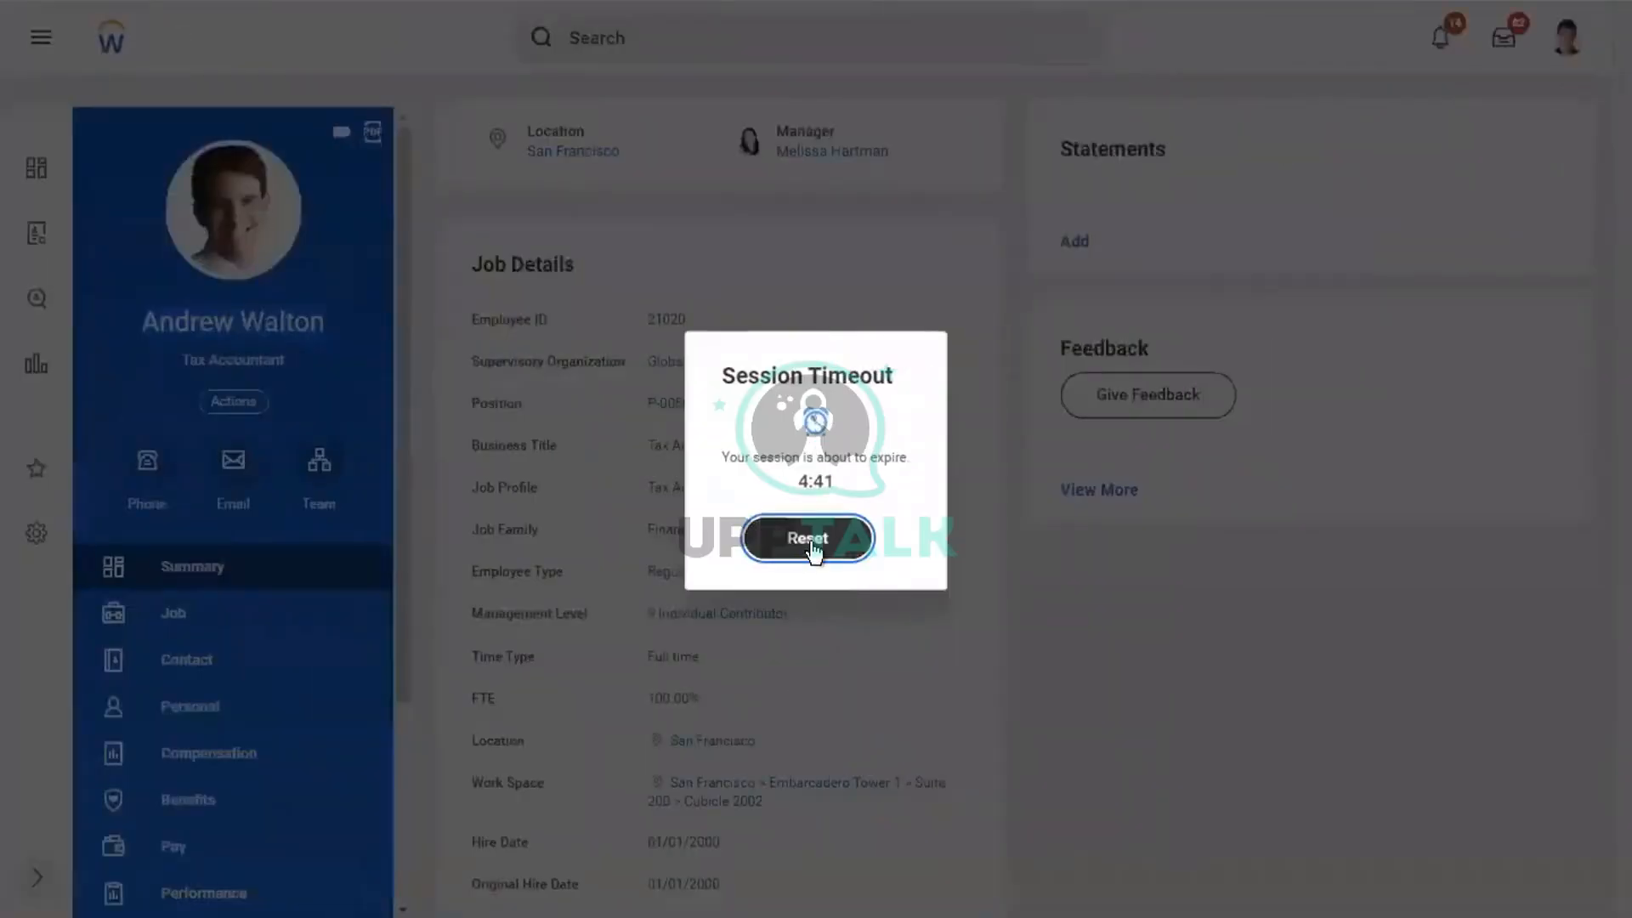
left_click(810, 542)
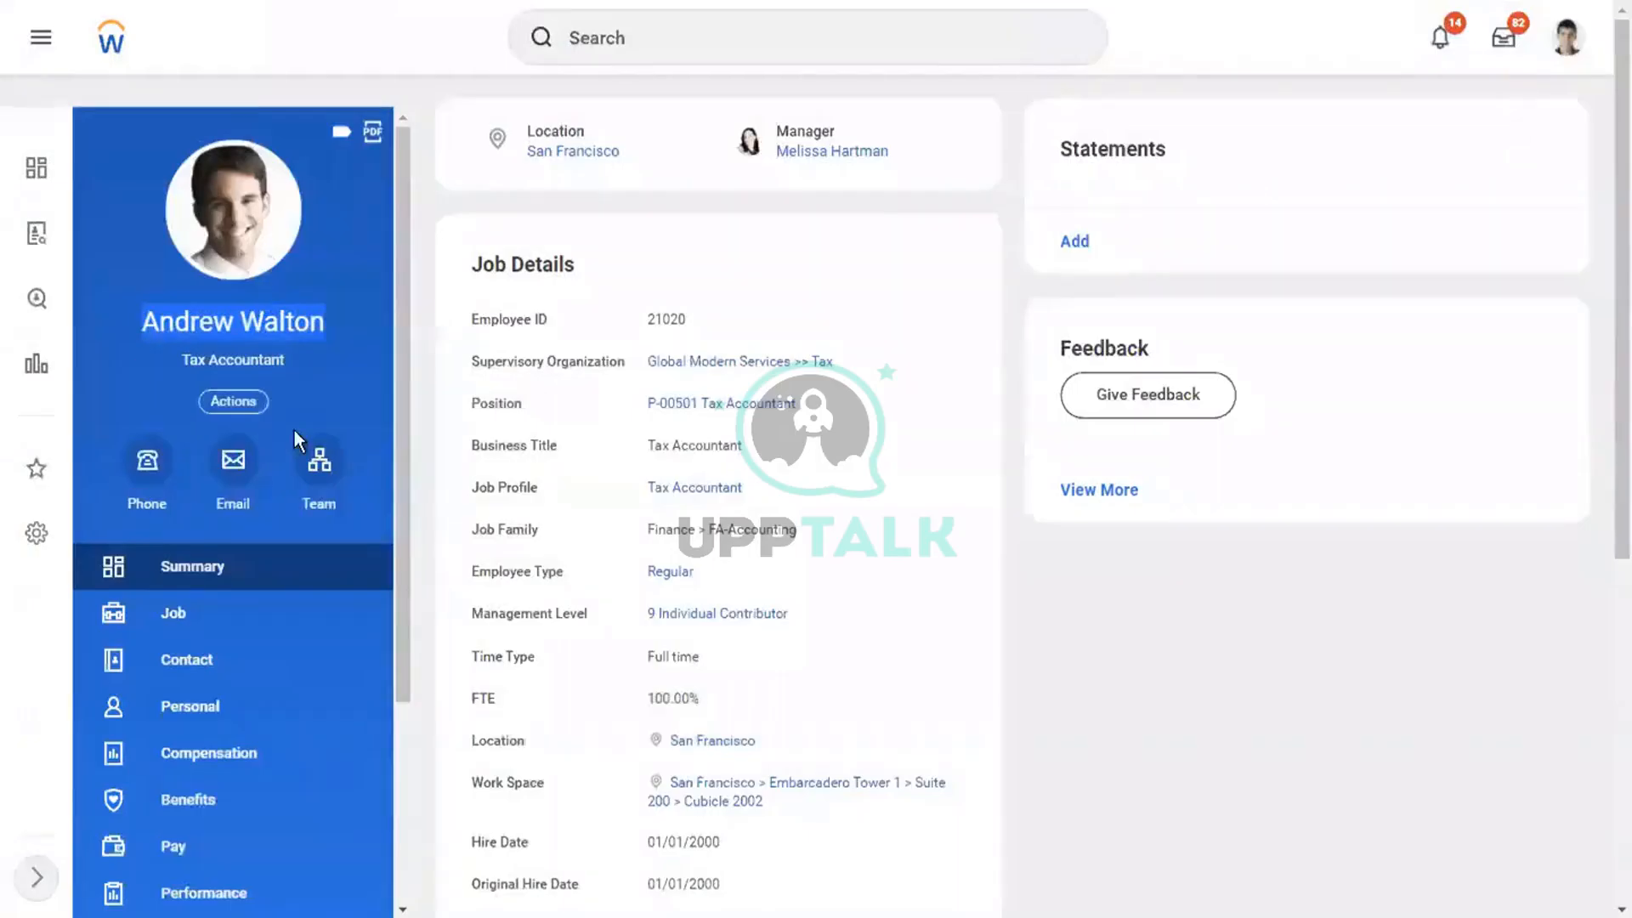
left_click(1008, 661)
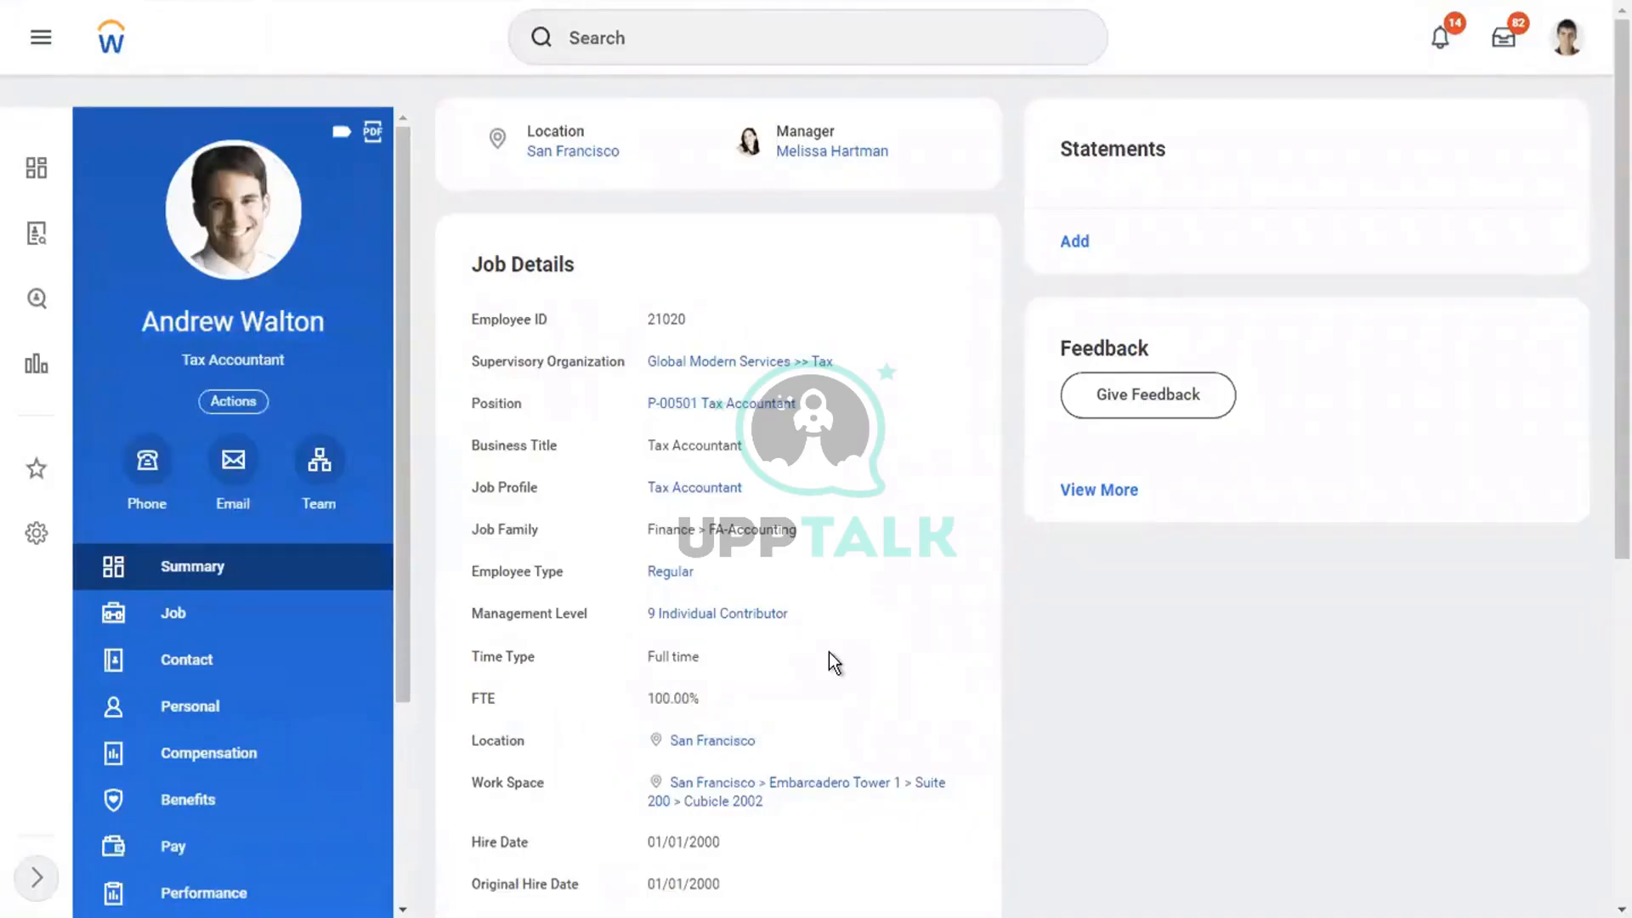
View the employee's withholding orders among the pay details
left_click(176, 845)
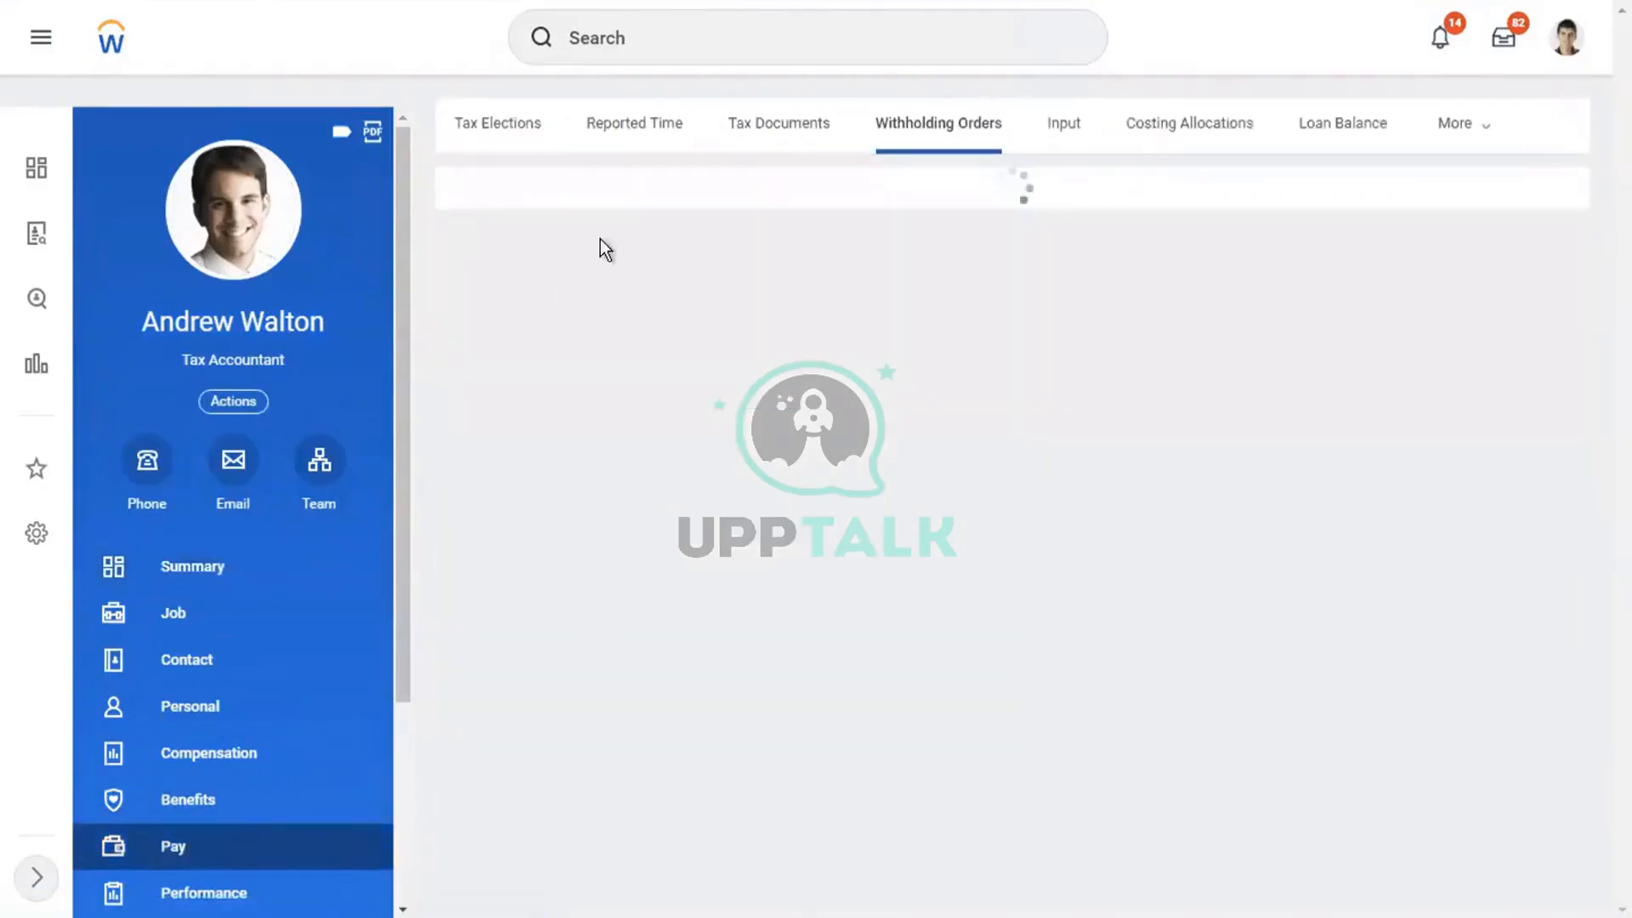
left_click(1424, 125)
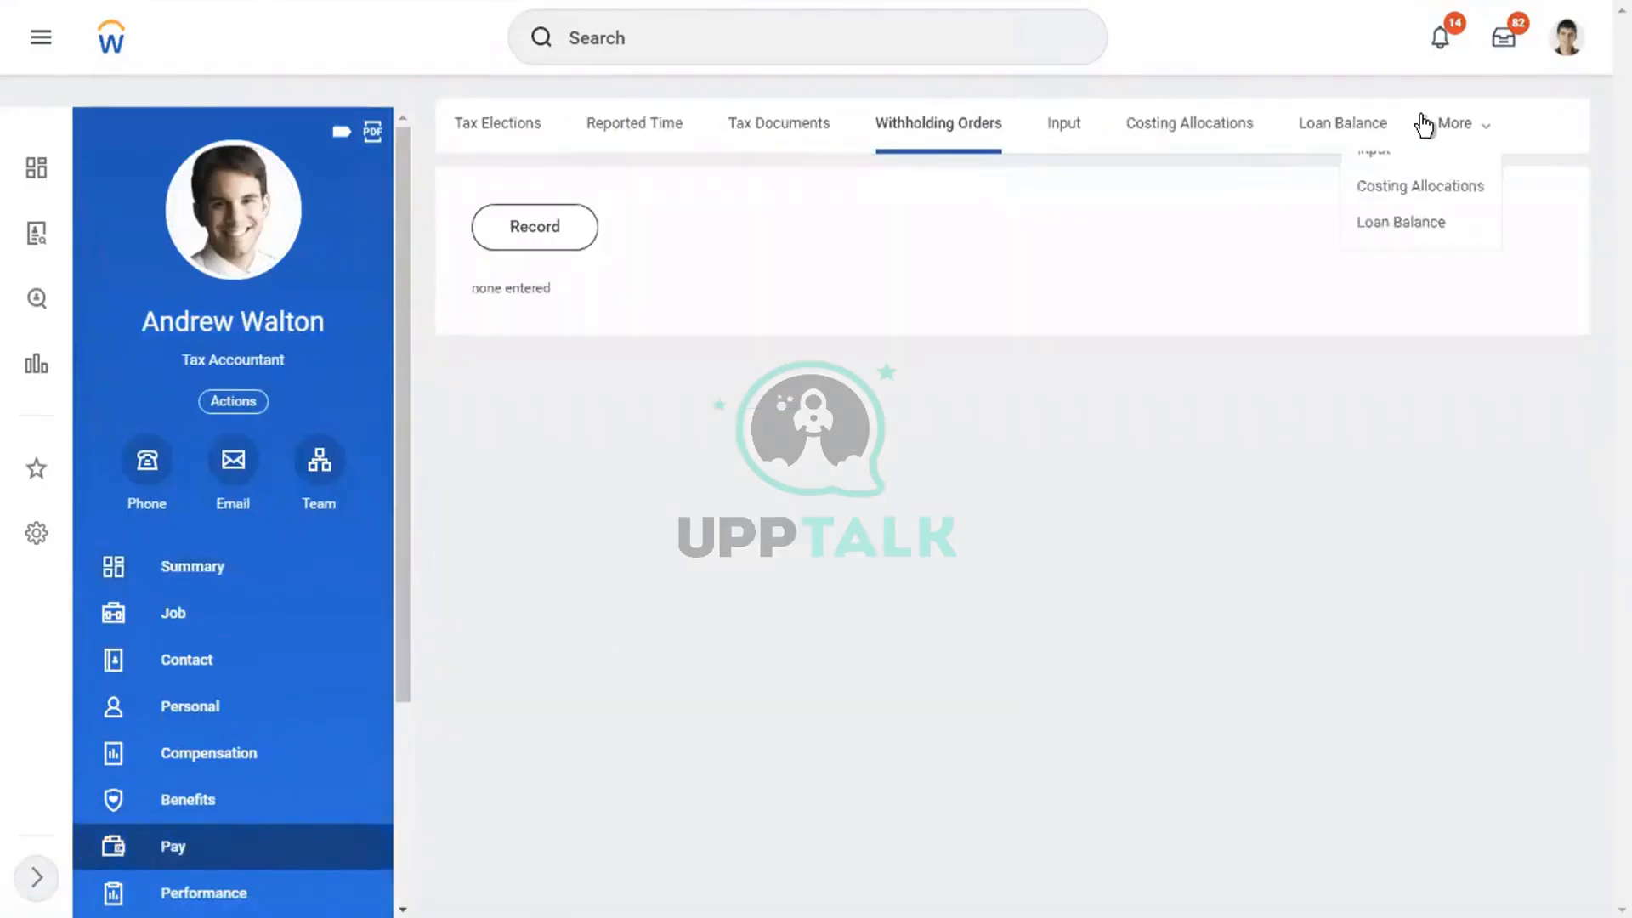
left_click(1394, 182)
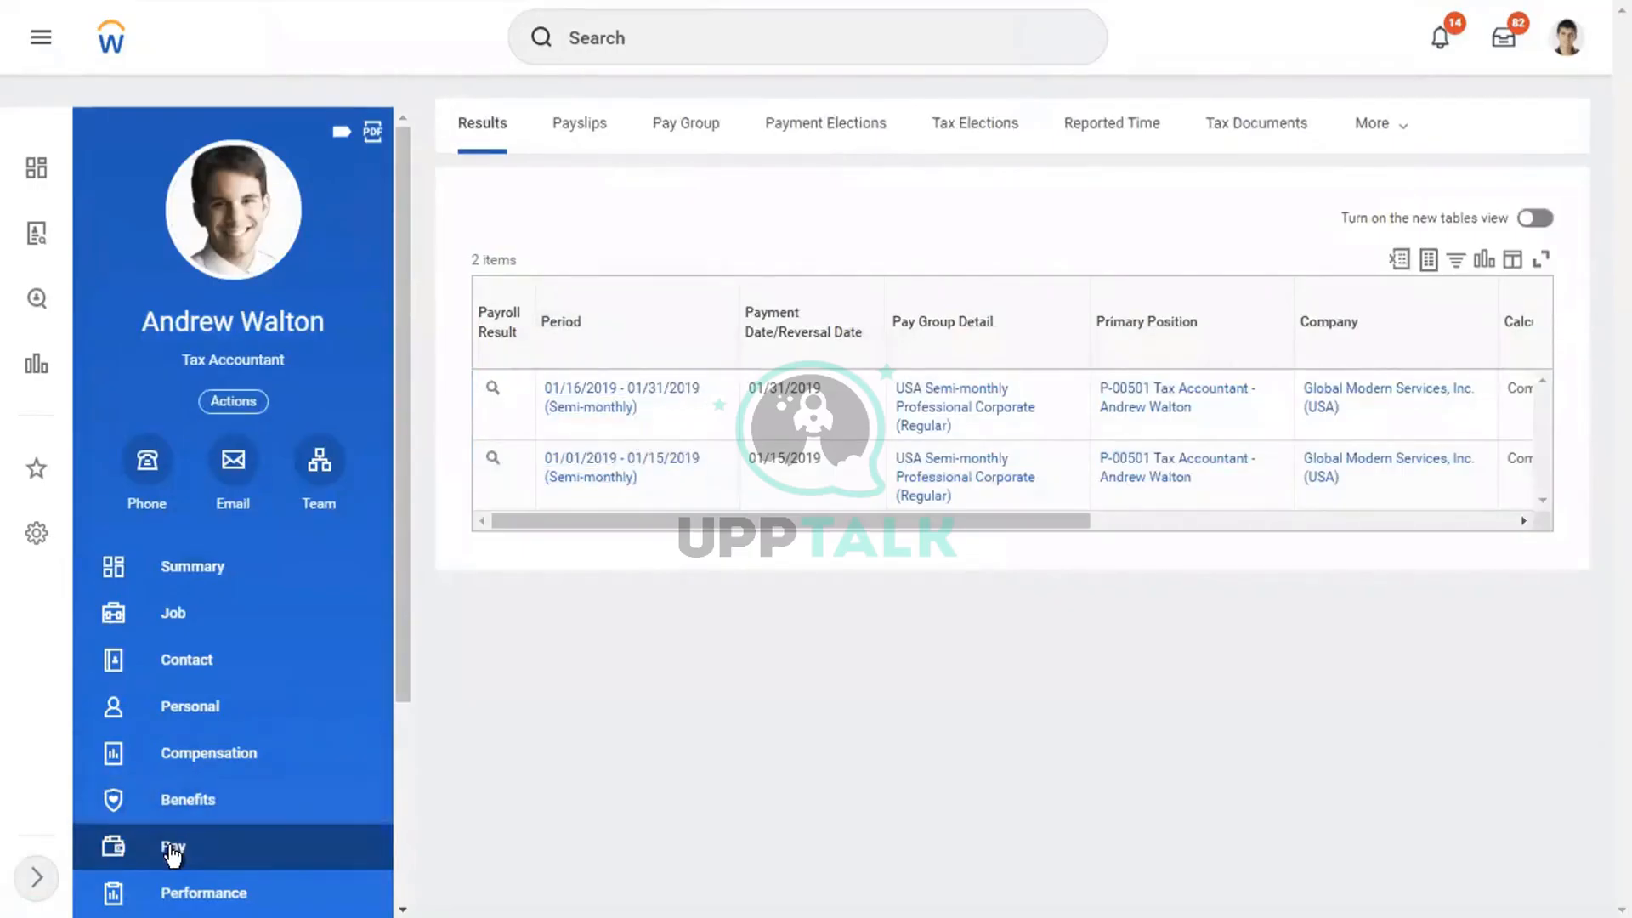
left_click(1388, 136)
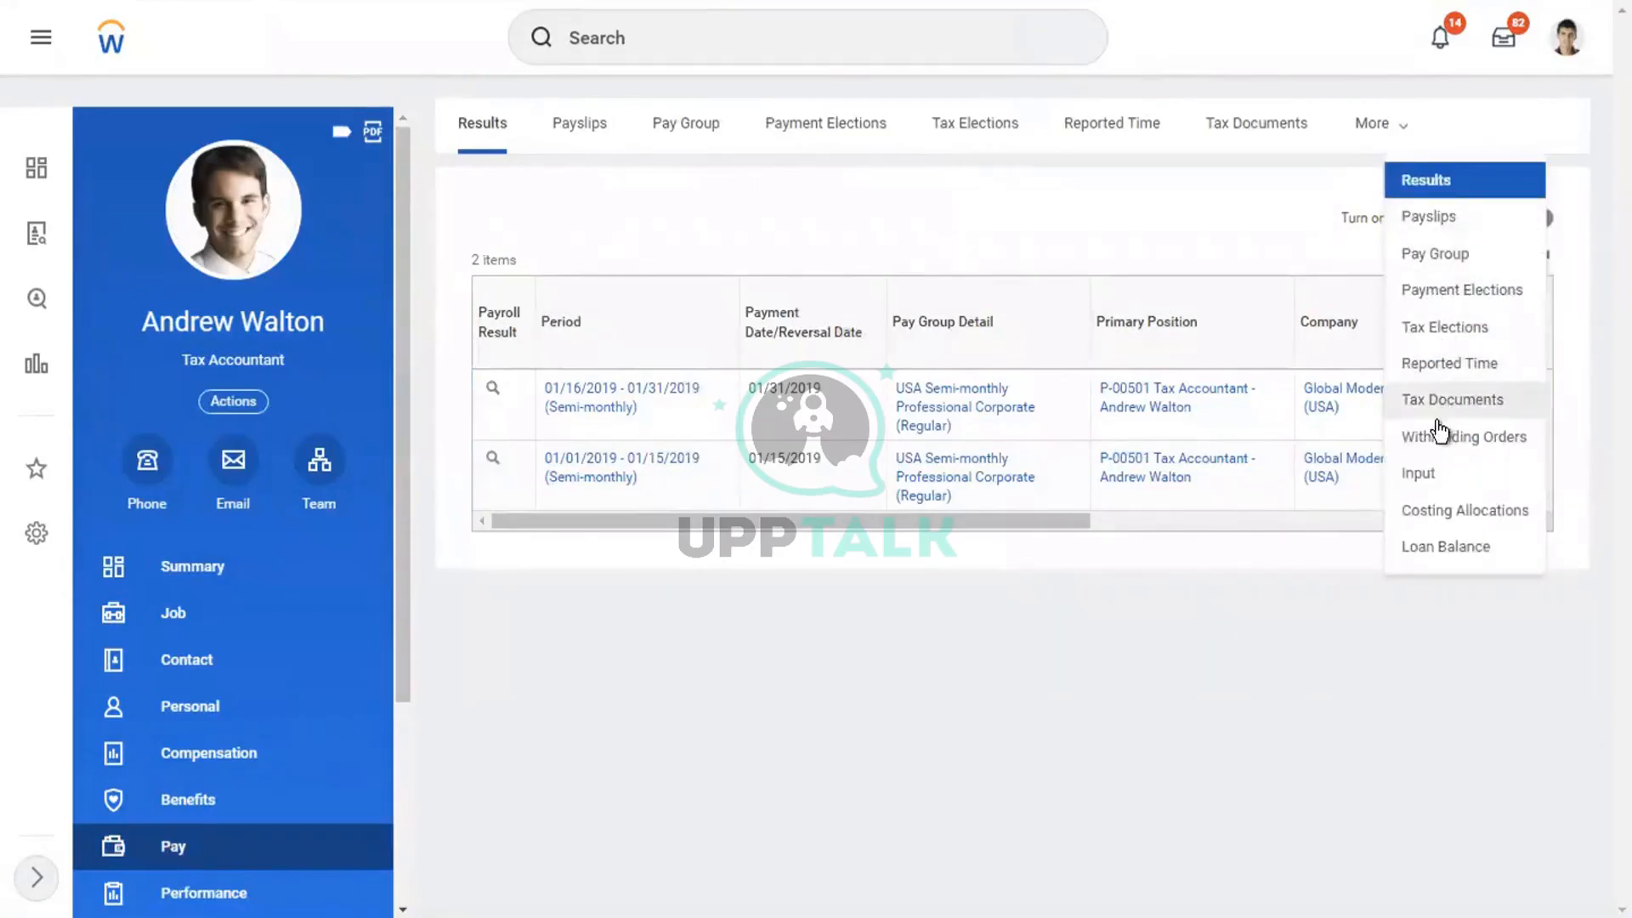
left_click(1421, 431)
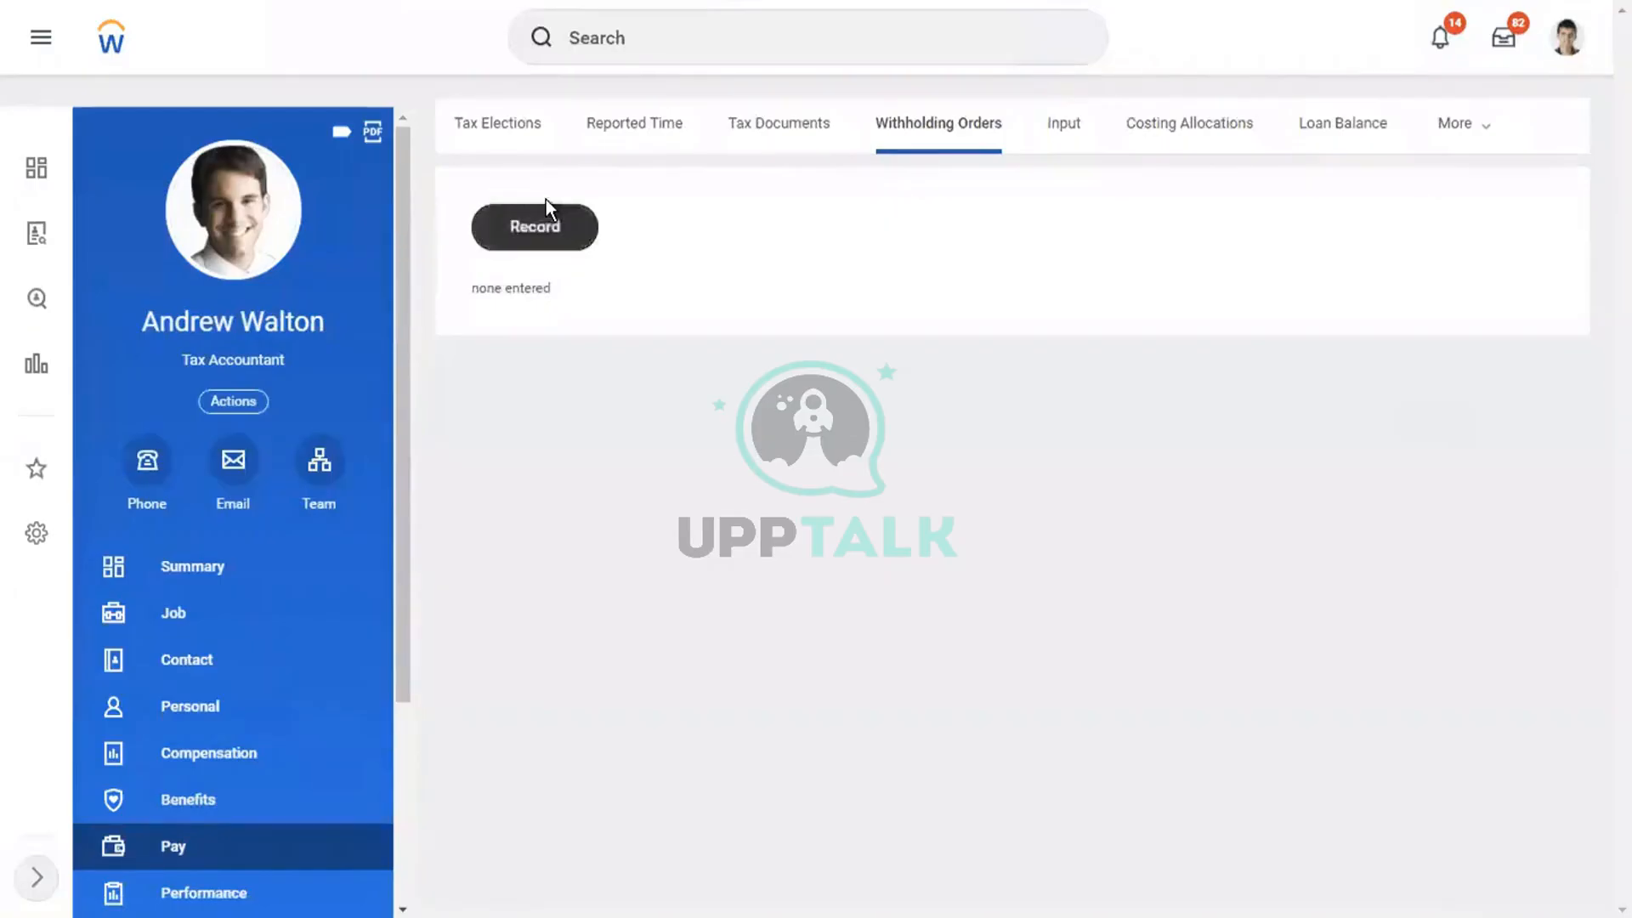
View the Record US Withholding Order option among the worker's payroll actions
left_click(244, 400)
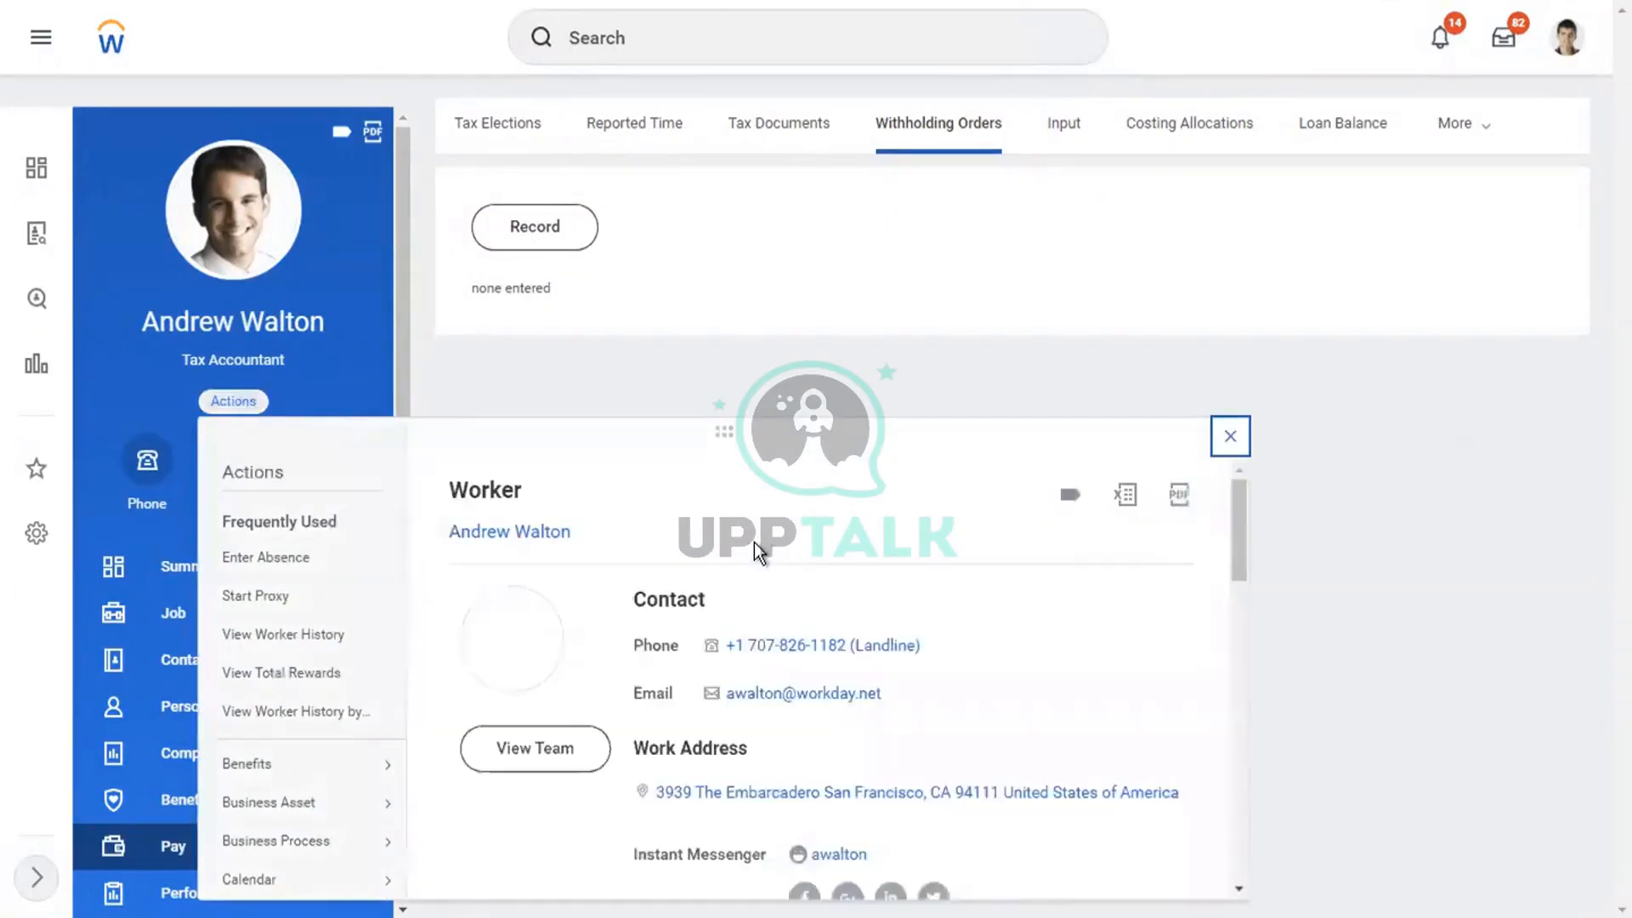
left_click_drag(1234, 530, 1240, 656)
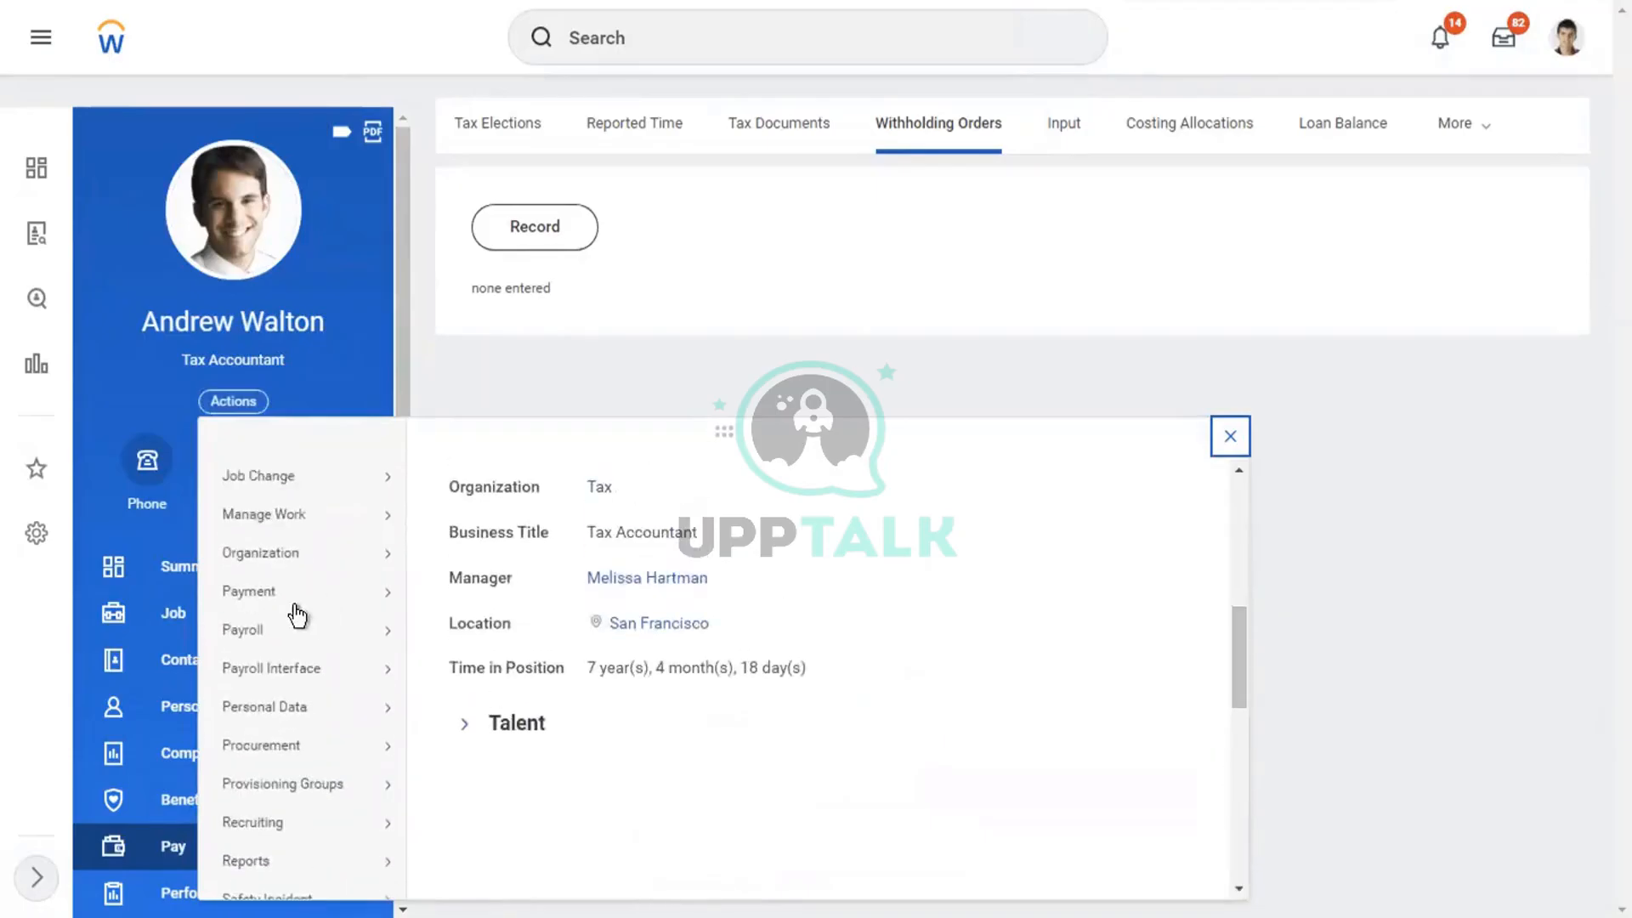
mouse_move(247, 629)
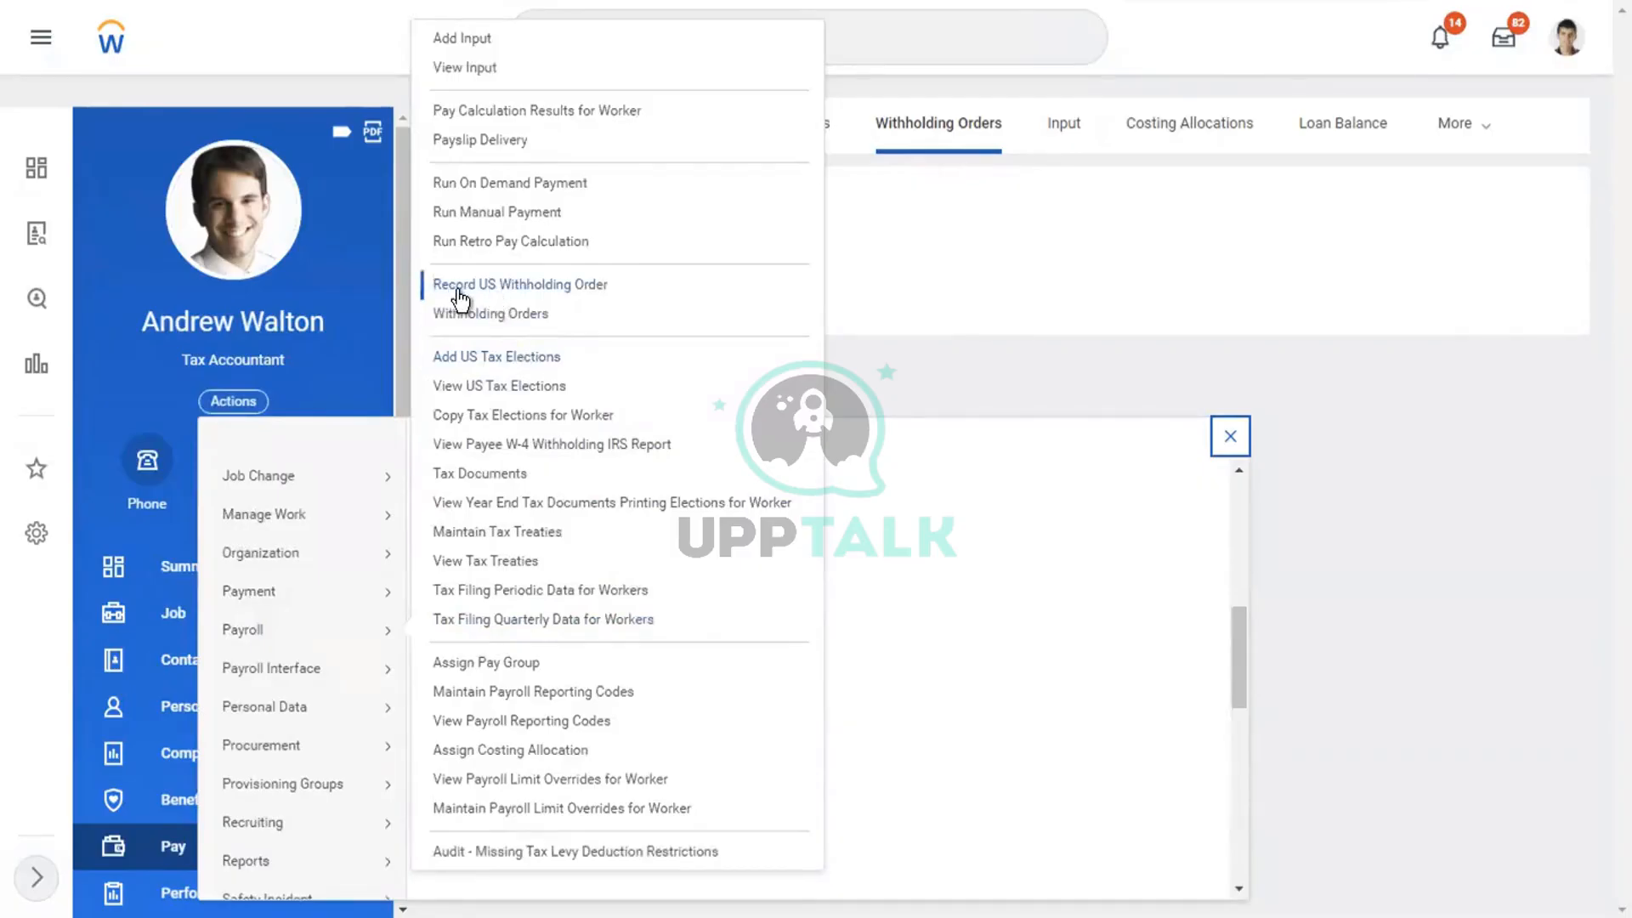
left_click(1075, 257)
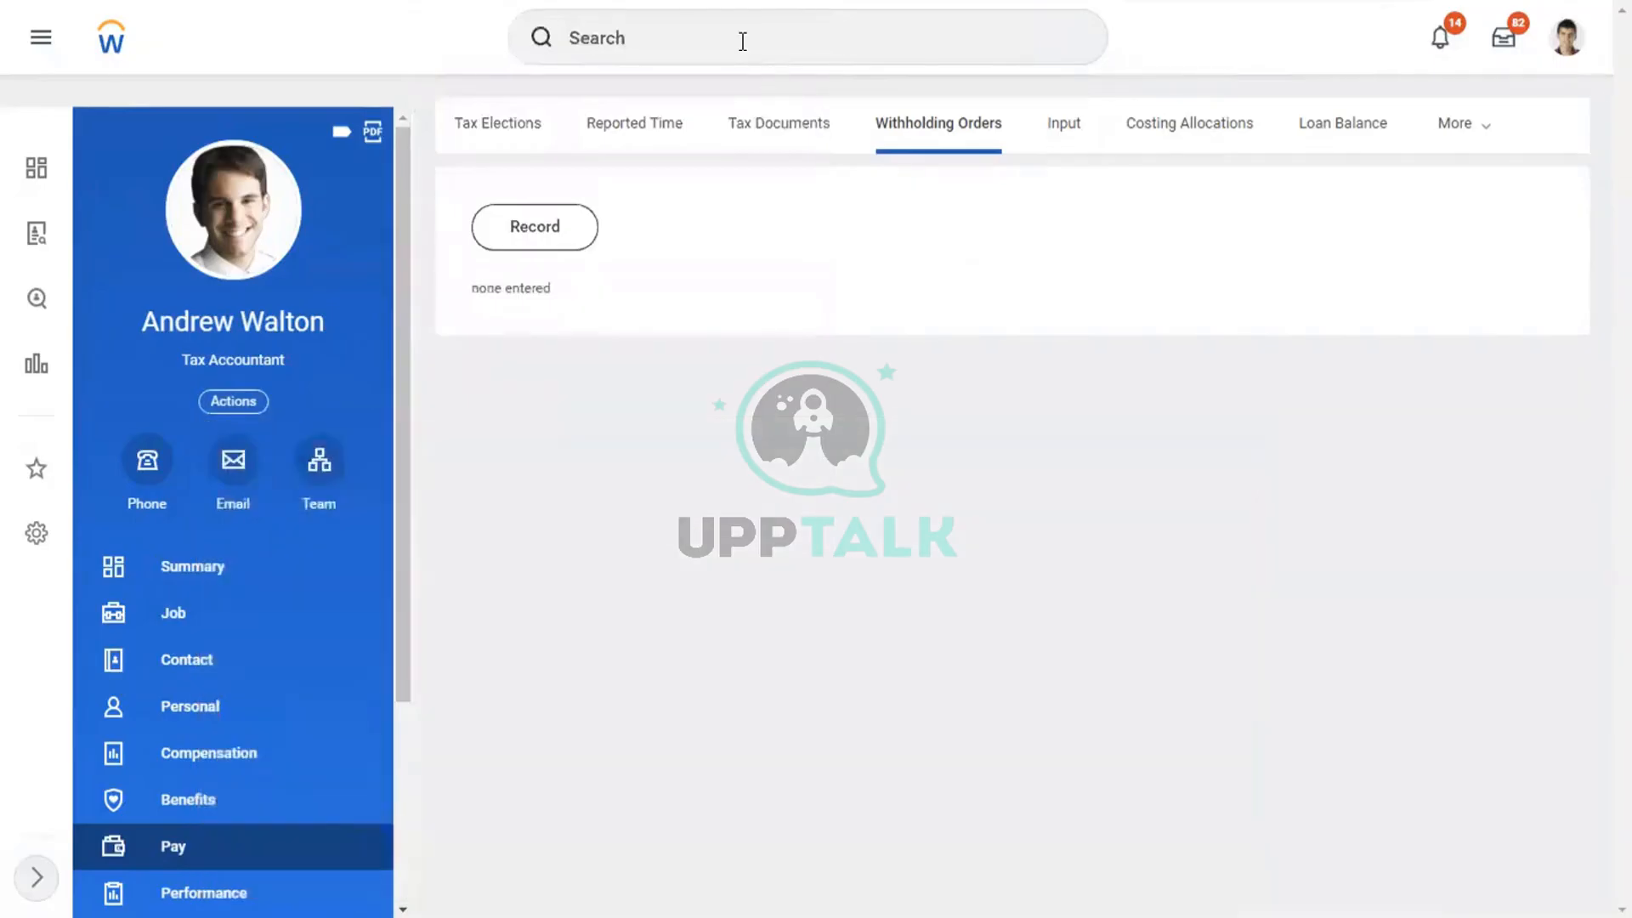
Search for "record" tasks and locate Record US Withholding Order for Worker
left_click(742, 41)
type("rec")
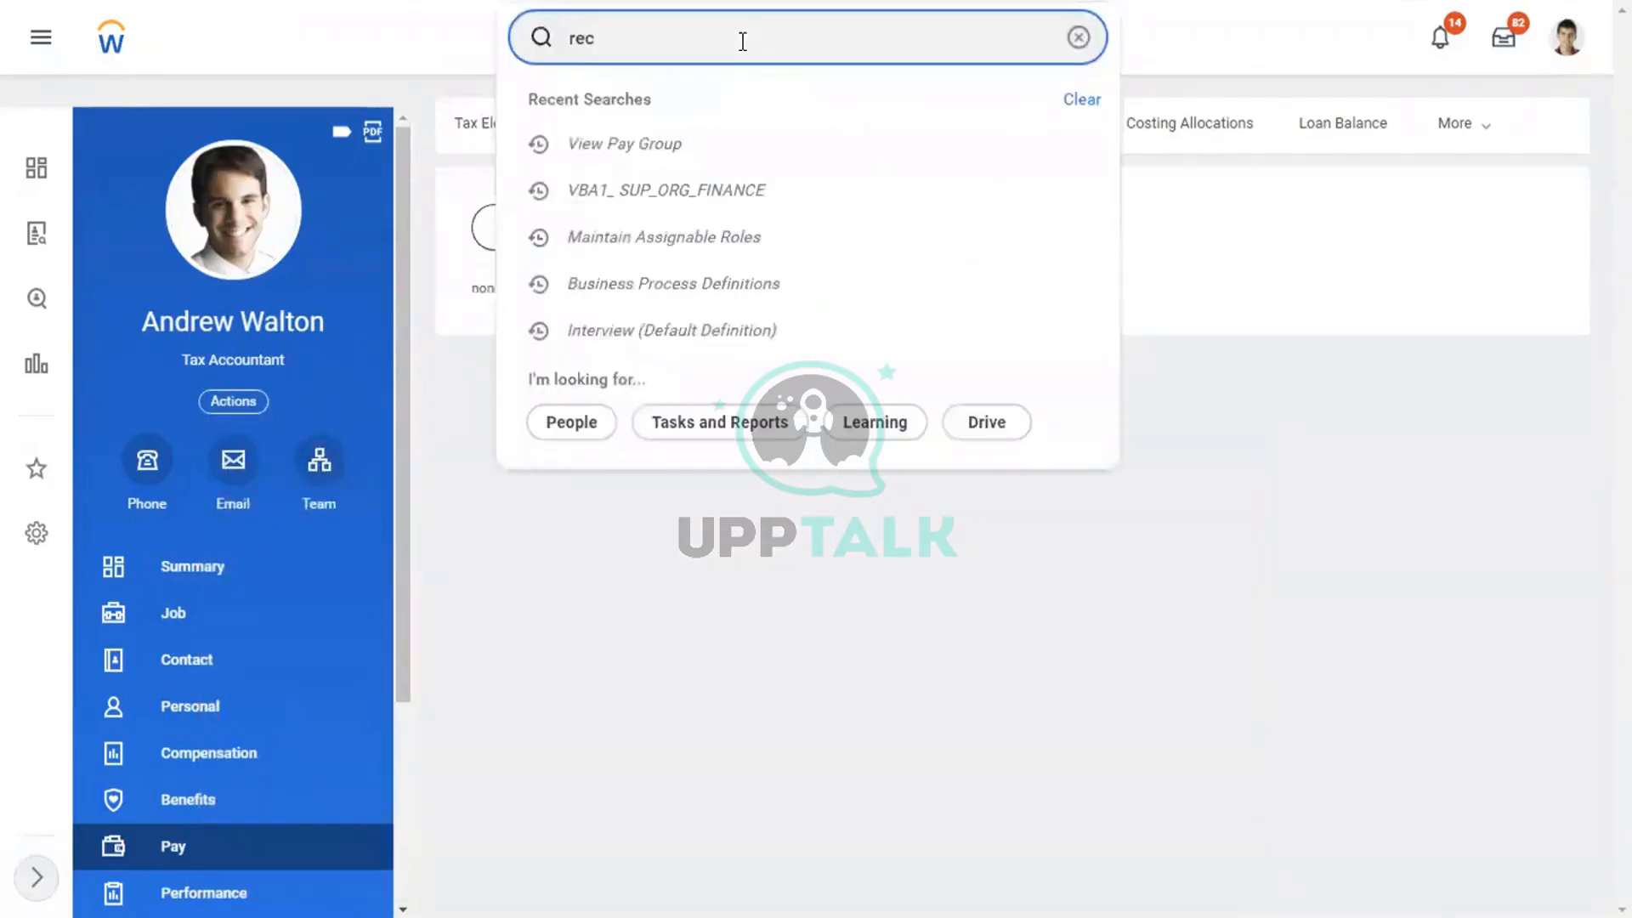
type("ord")
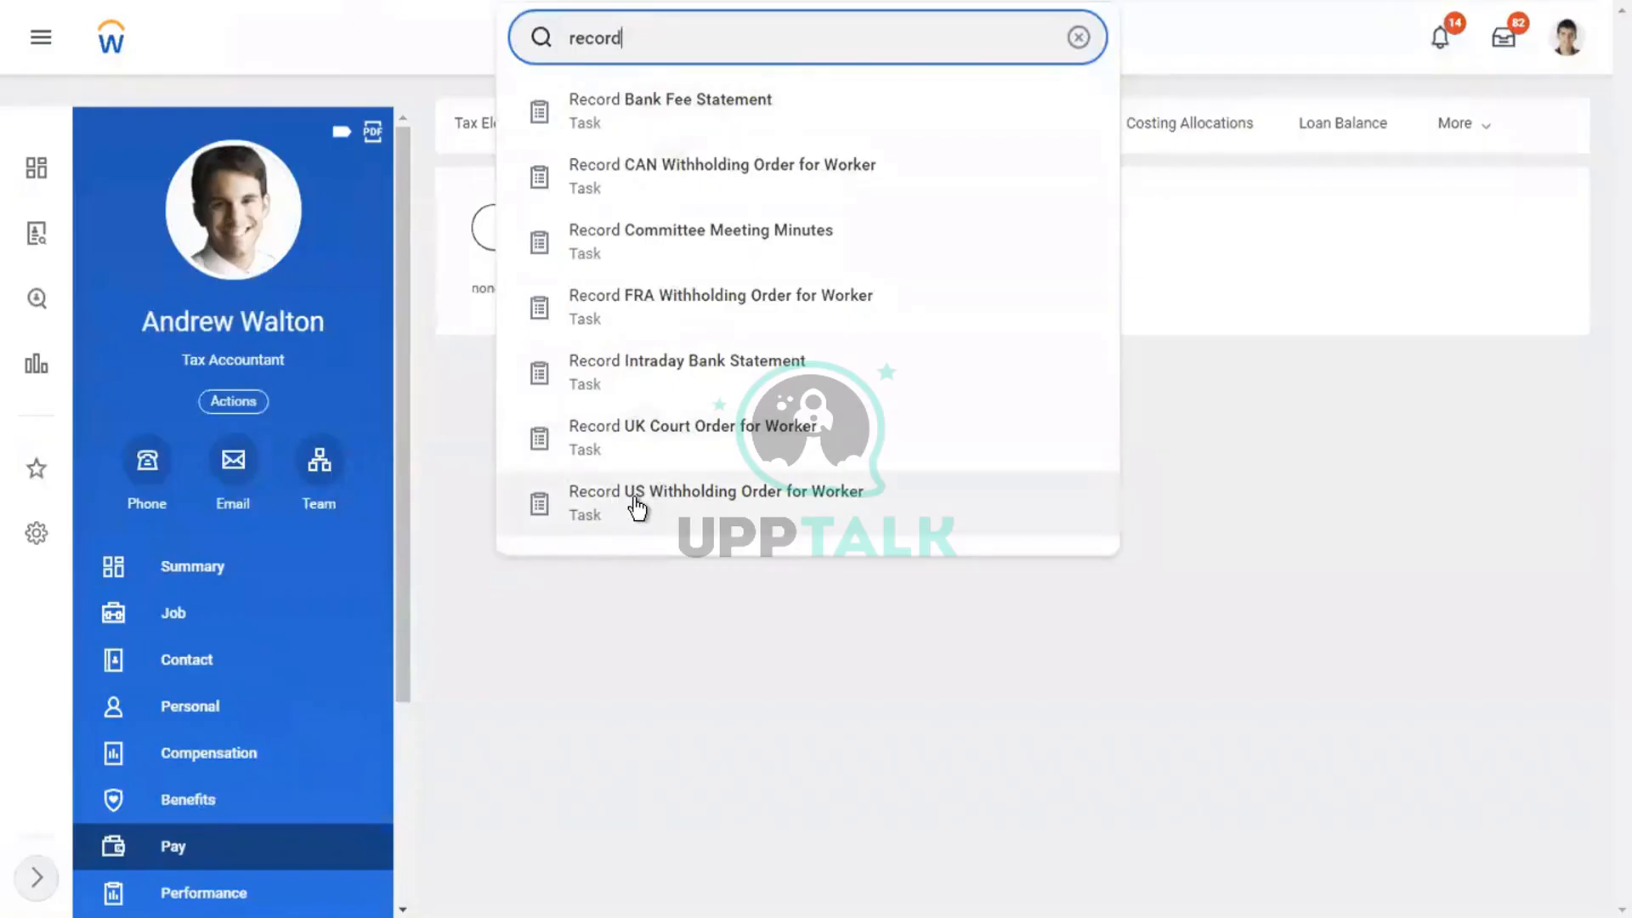
left_click(1467, 350)
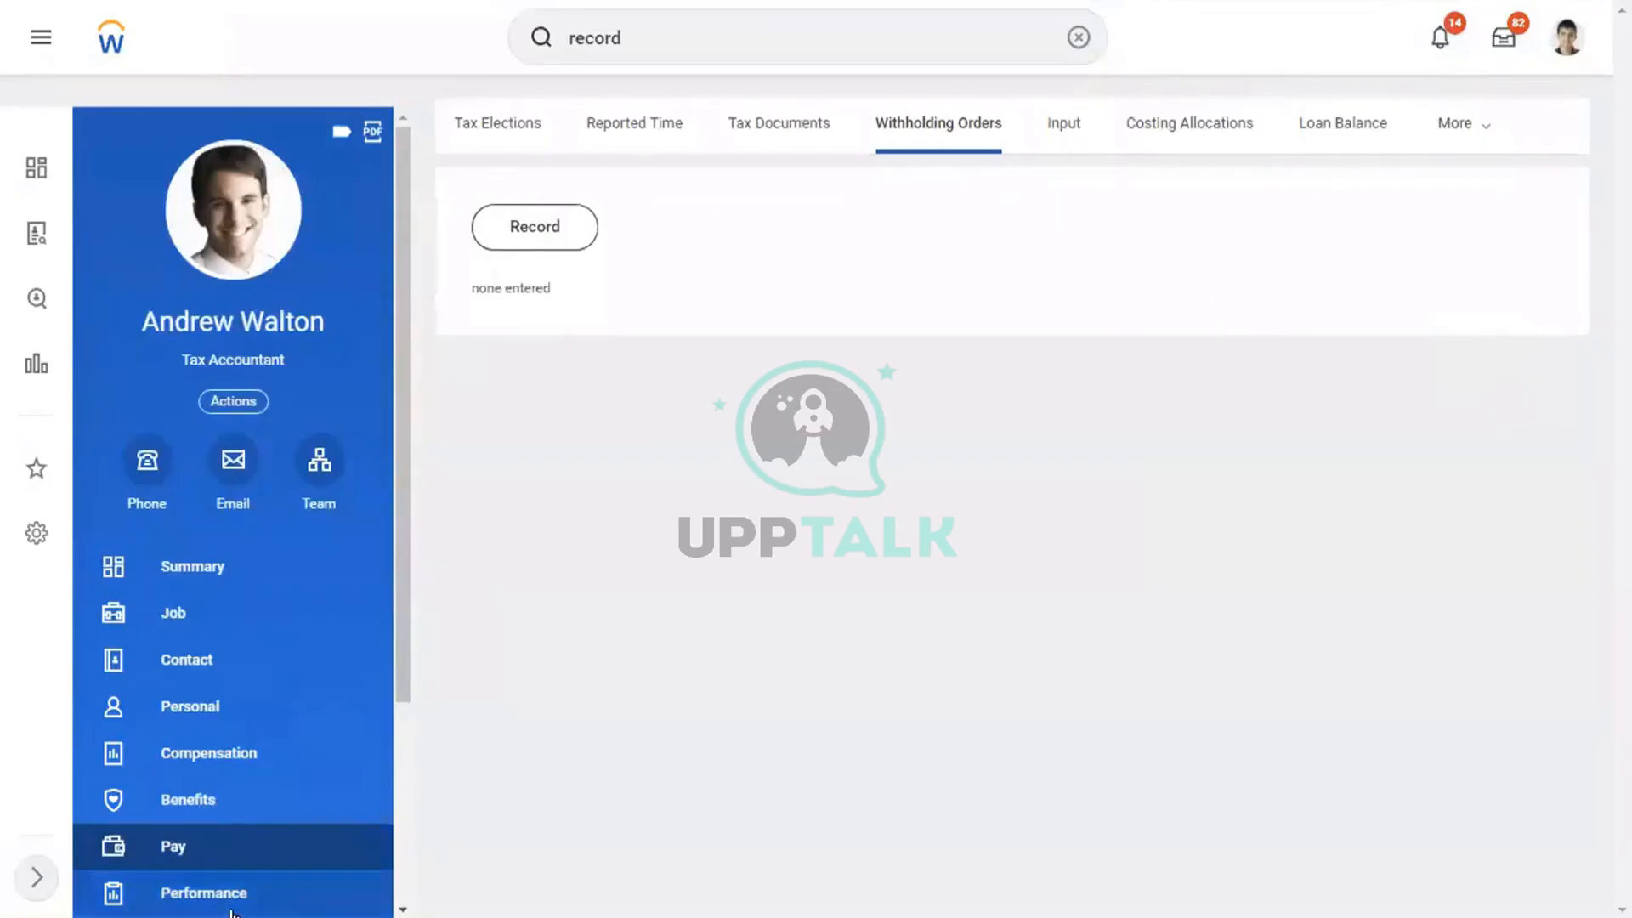
Start recording a US withholding order for the employee with the order type Creditor Garnishment (USA)
left_click(529, 235)
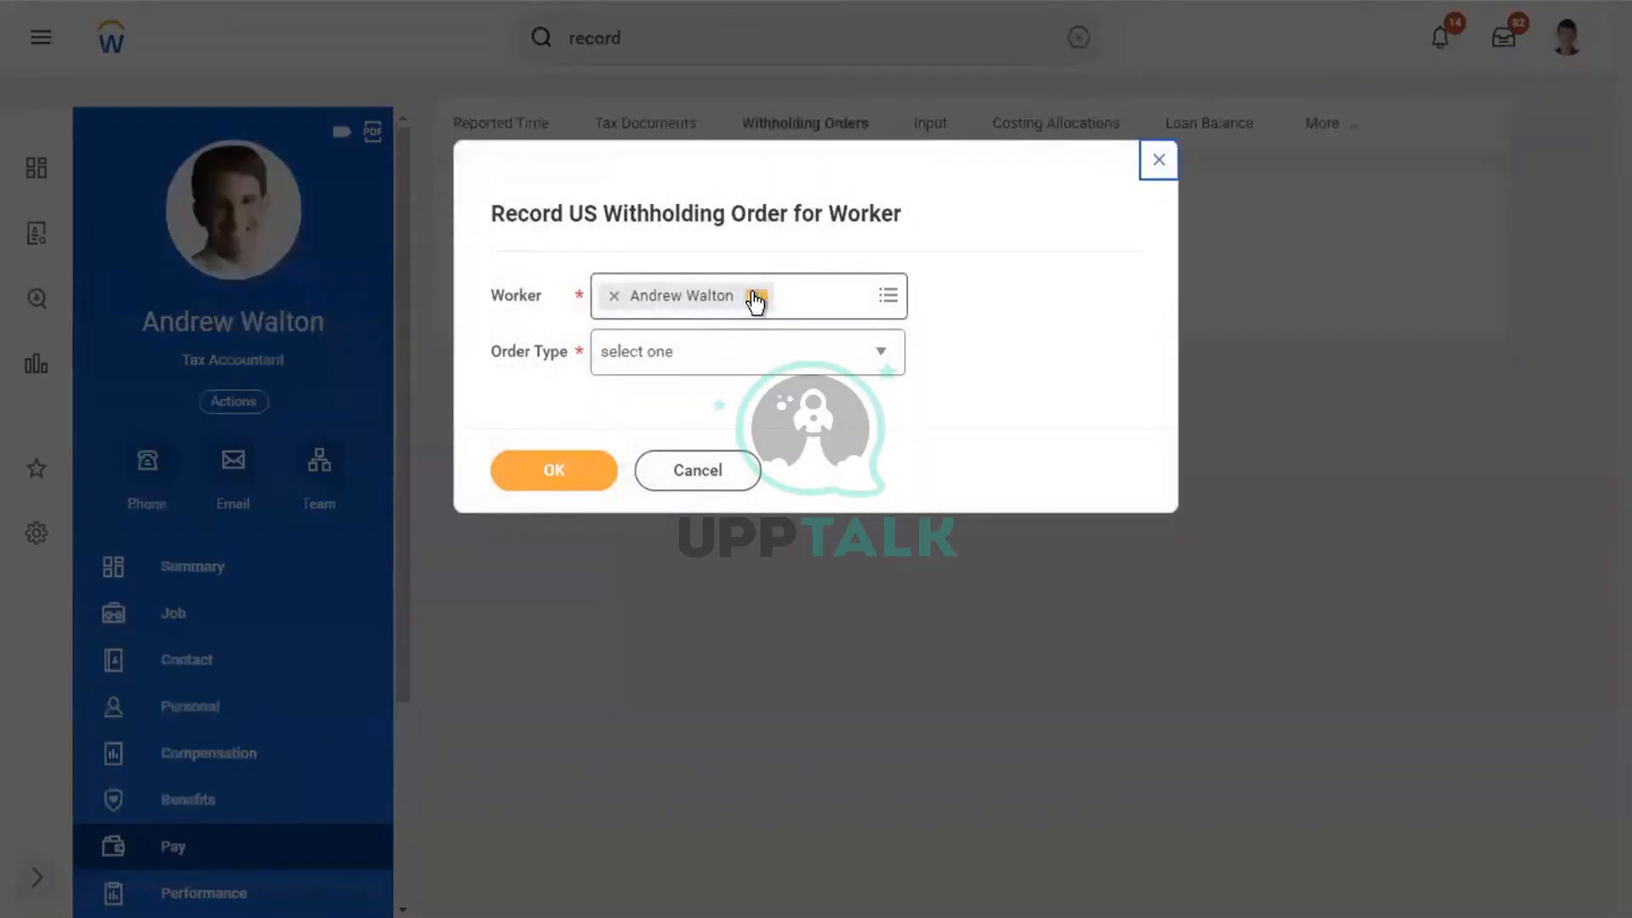
left_click(668, 357)
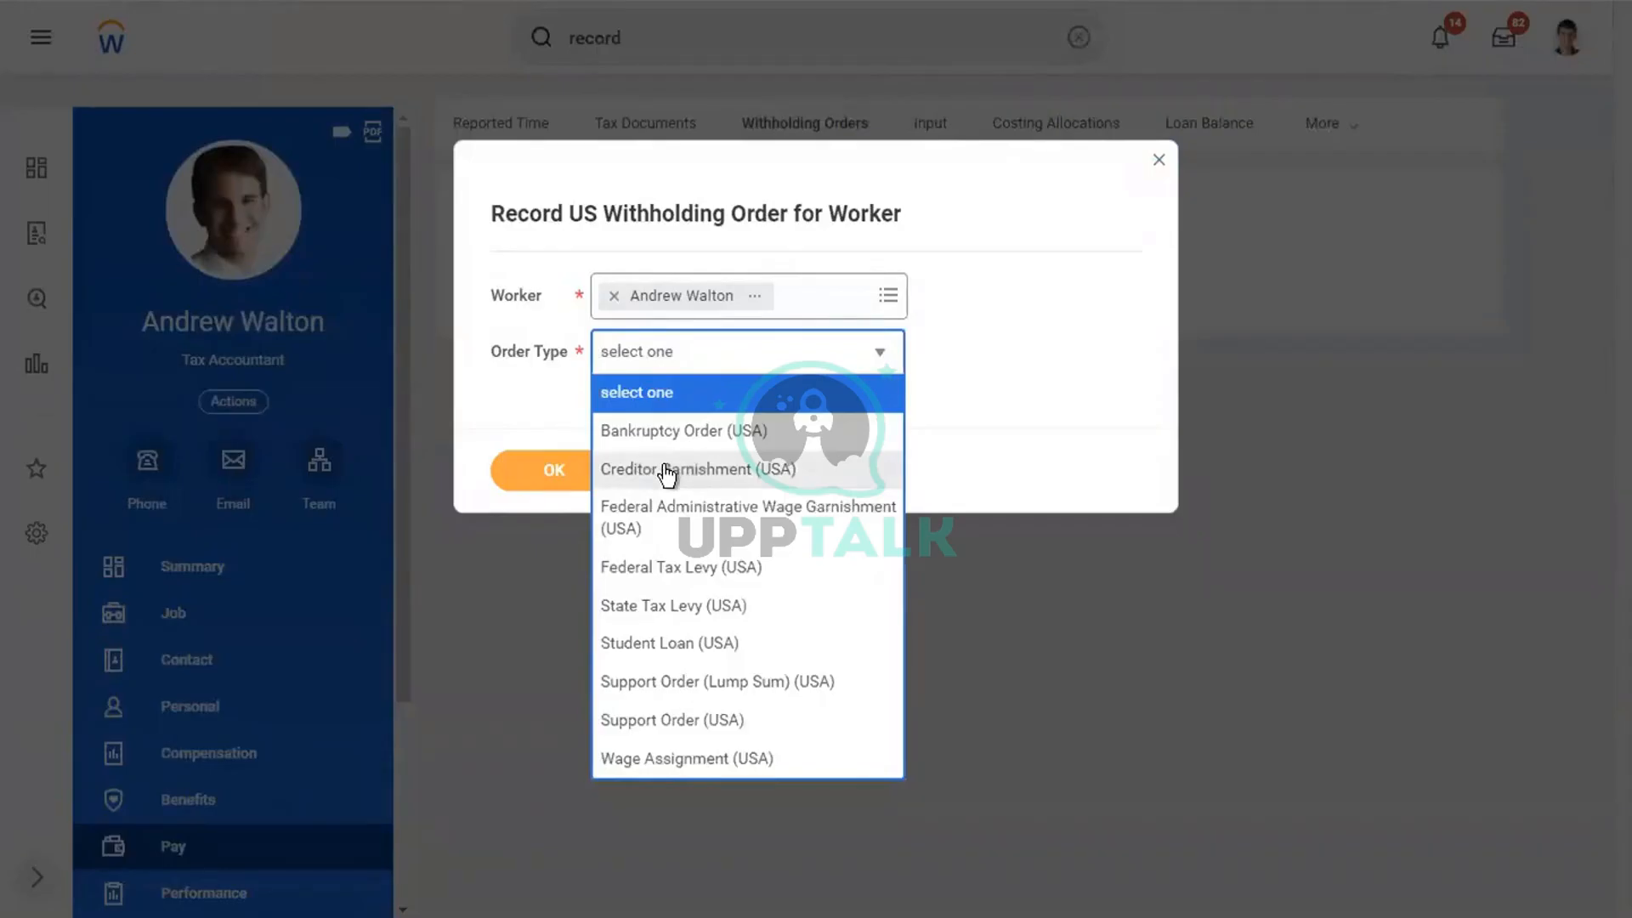
left_click(668, 472)
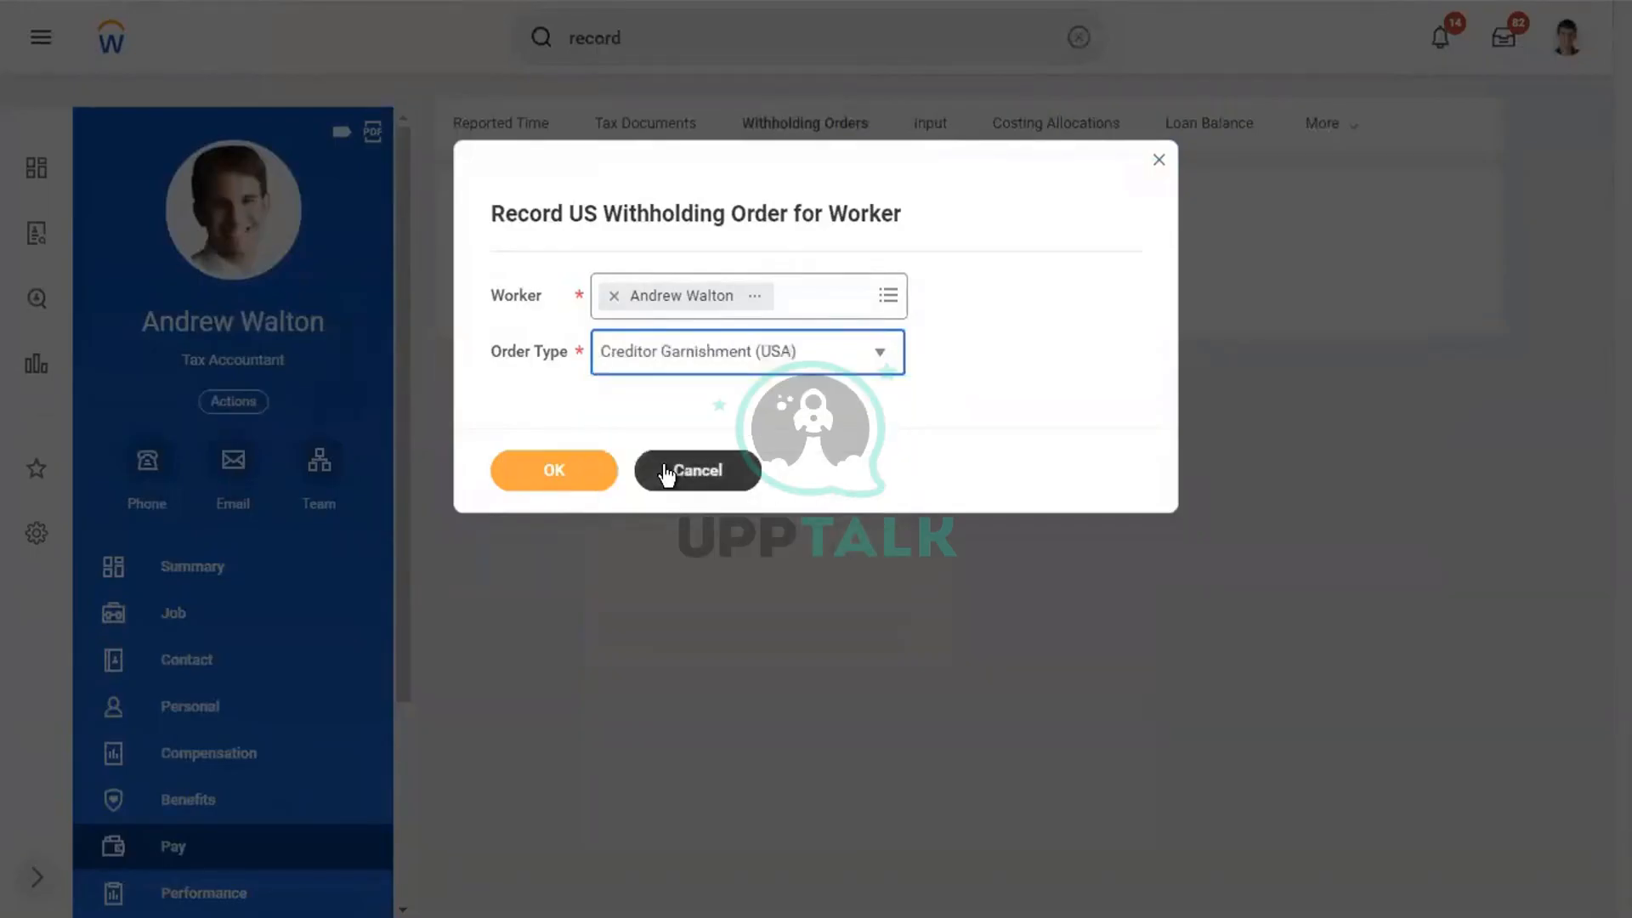
left_click(536, 475)
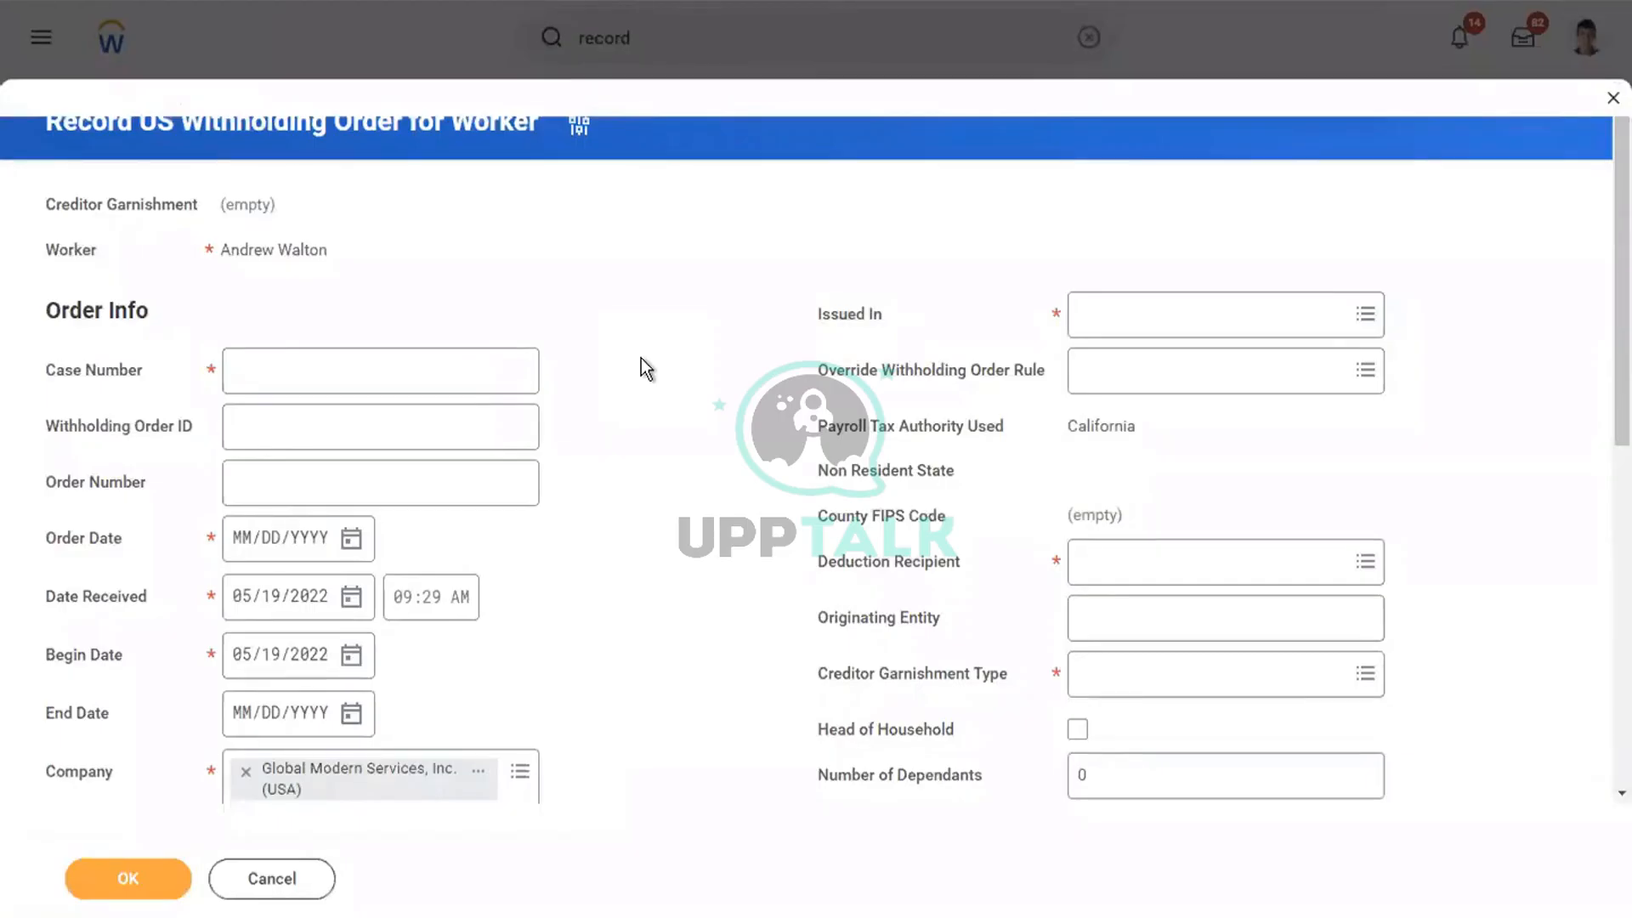
Enter the case number and the order number in the garnishment's order info
scroll(641, 359, "down", 1)
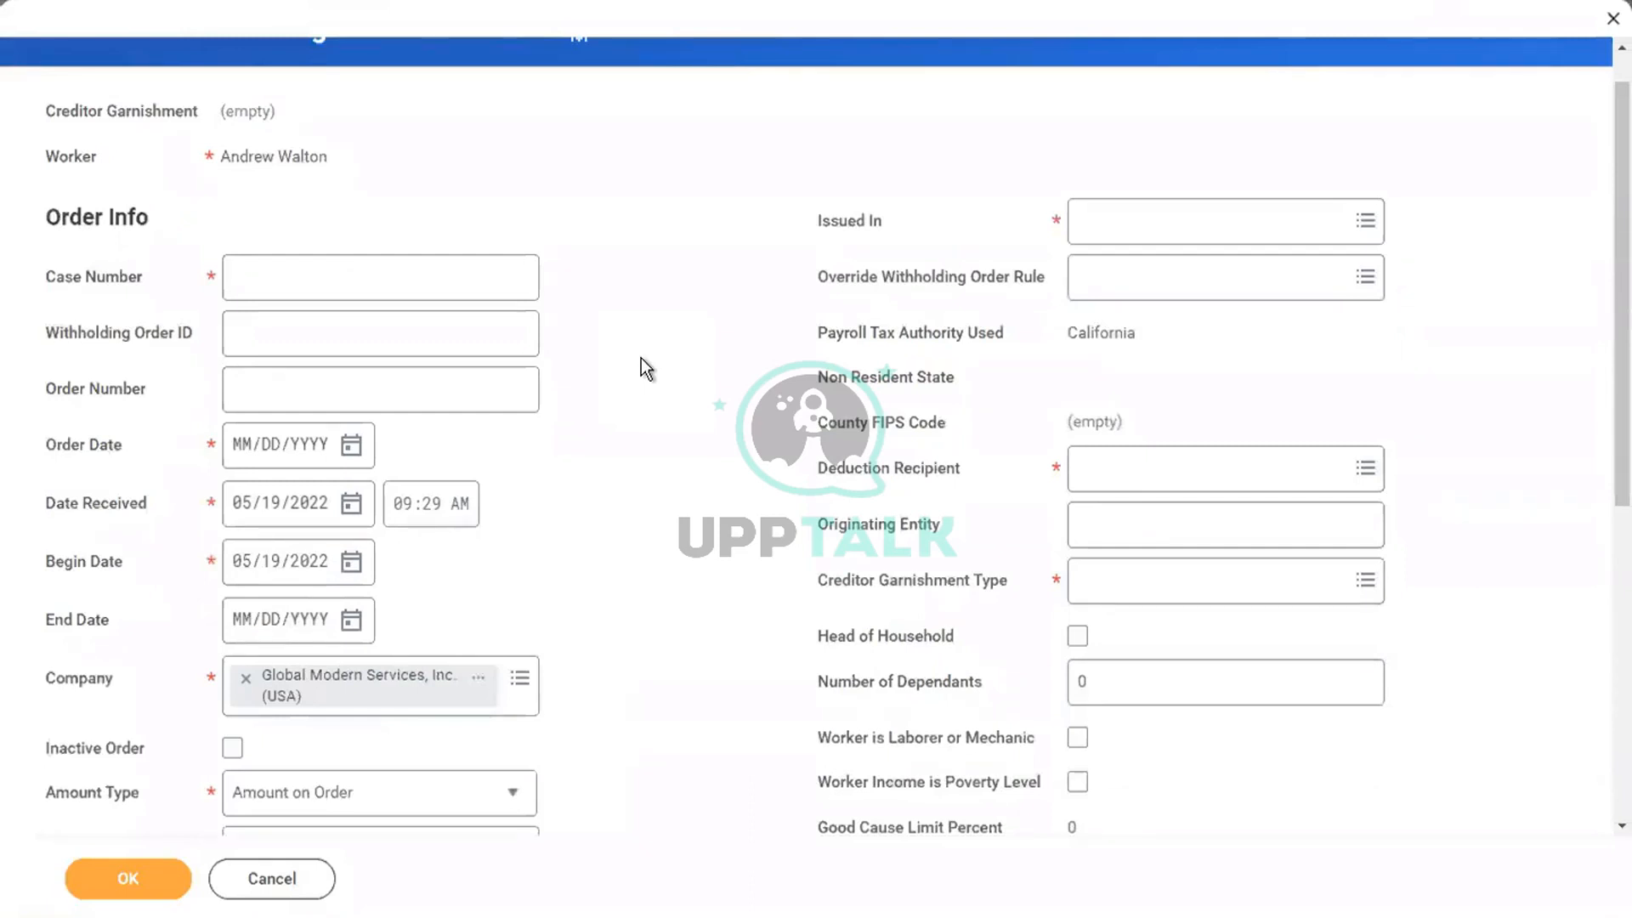
left_click(316, 273)
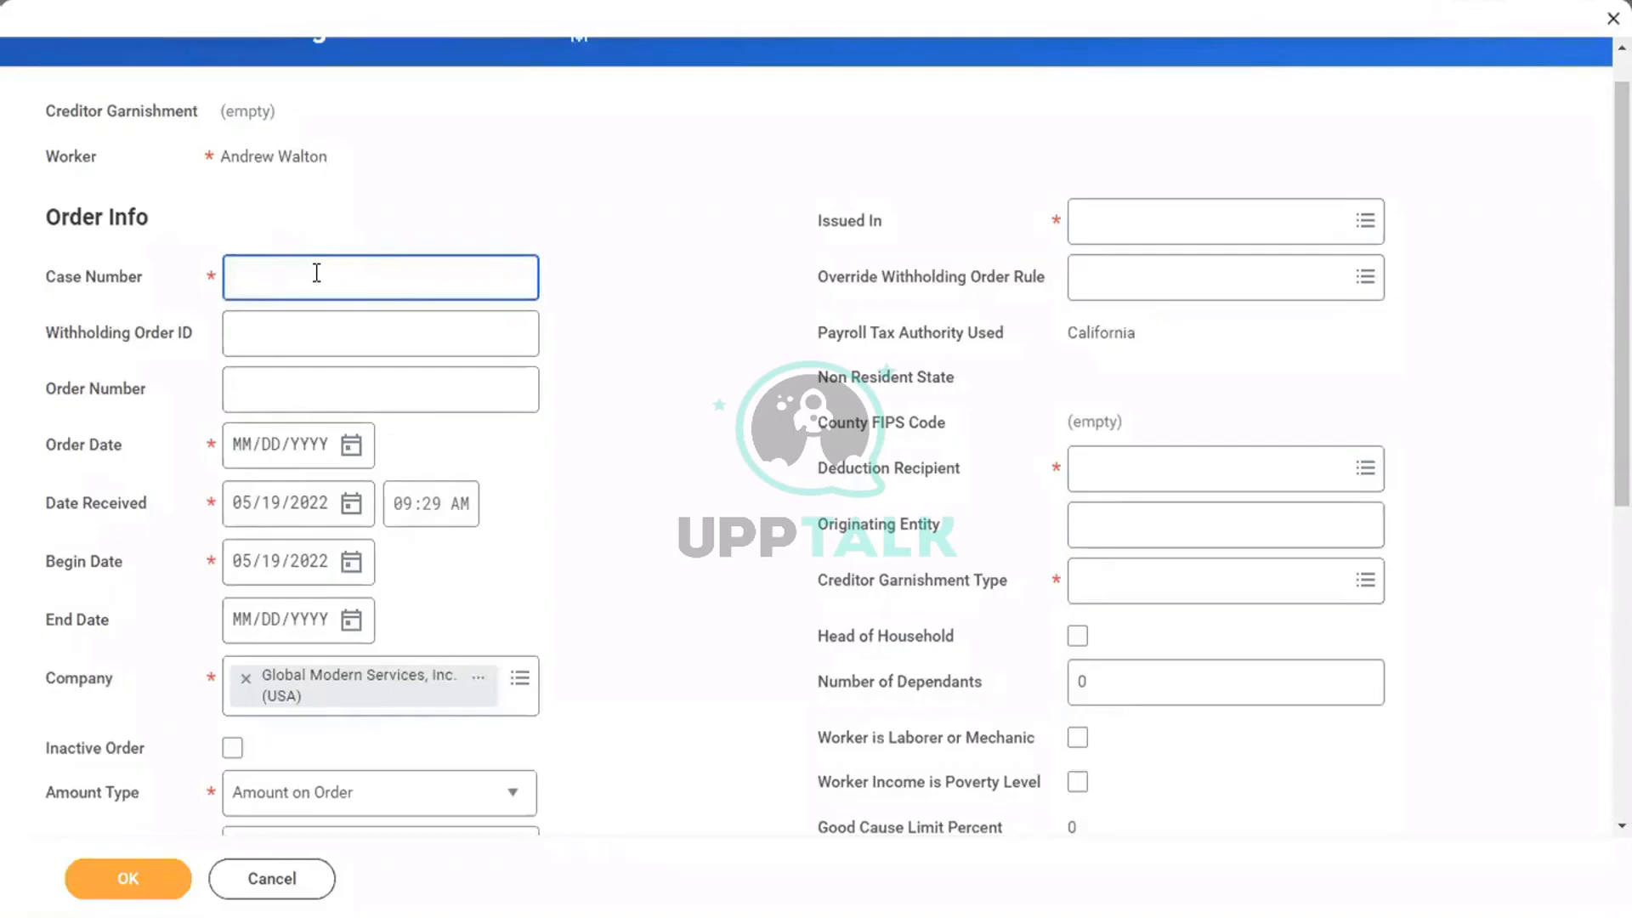
type("12345678")
left_click(294, 332)
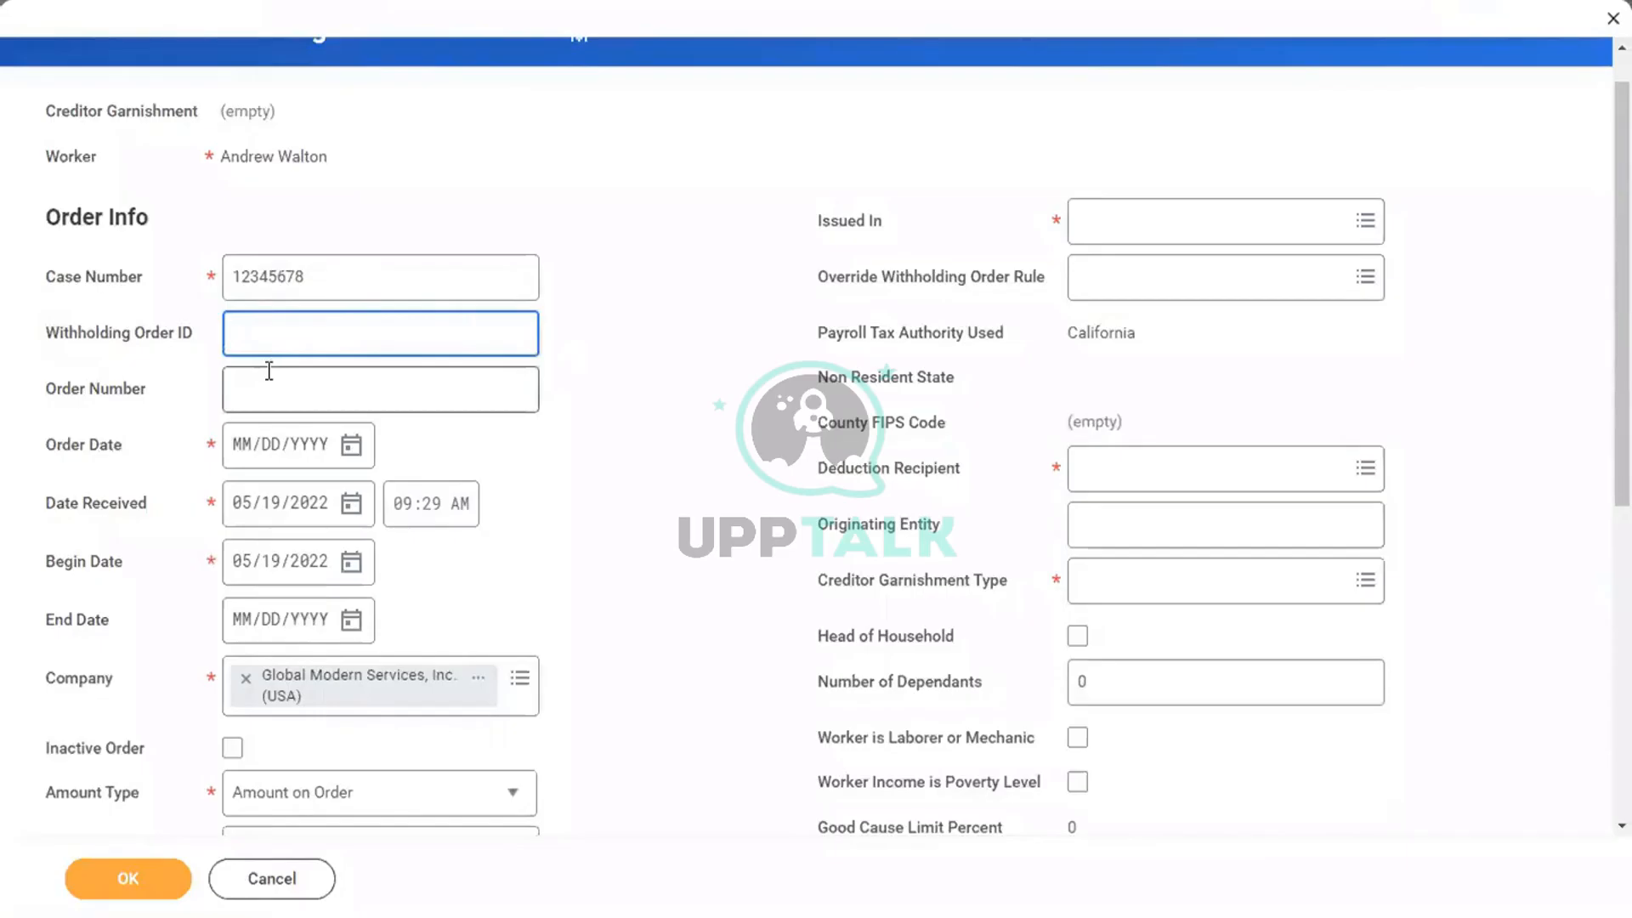
left_click(657, 142)
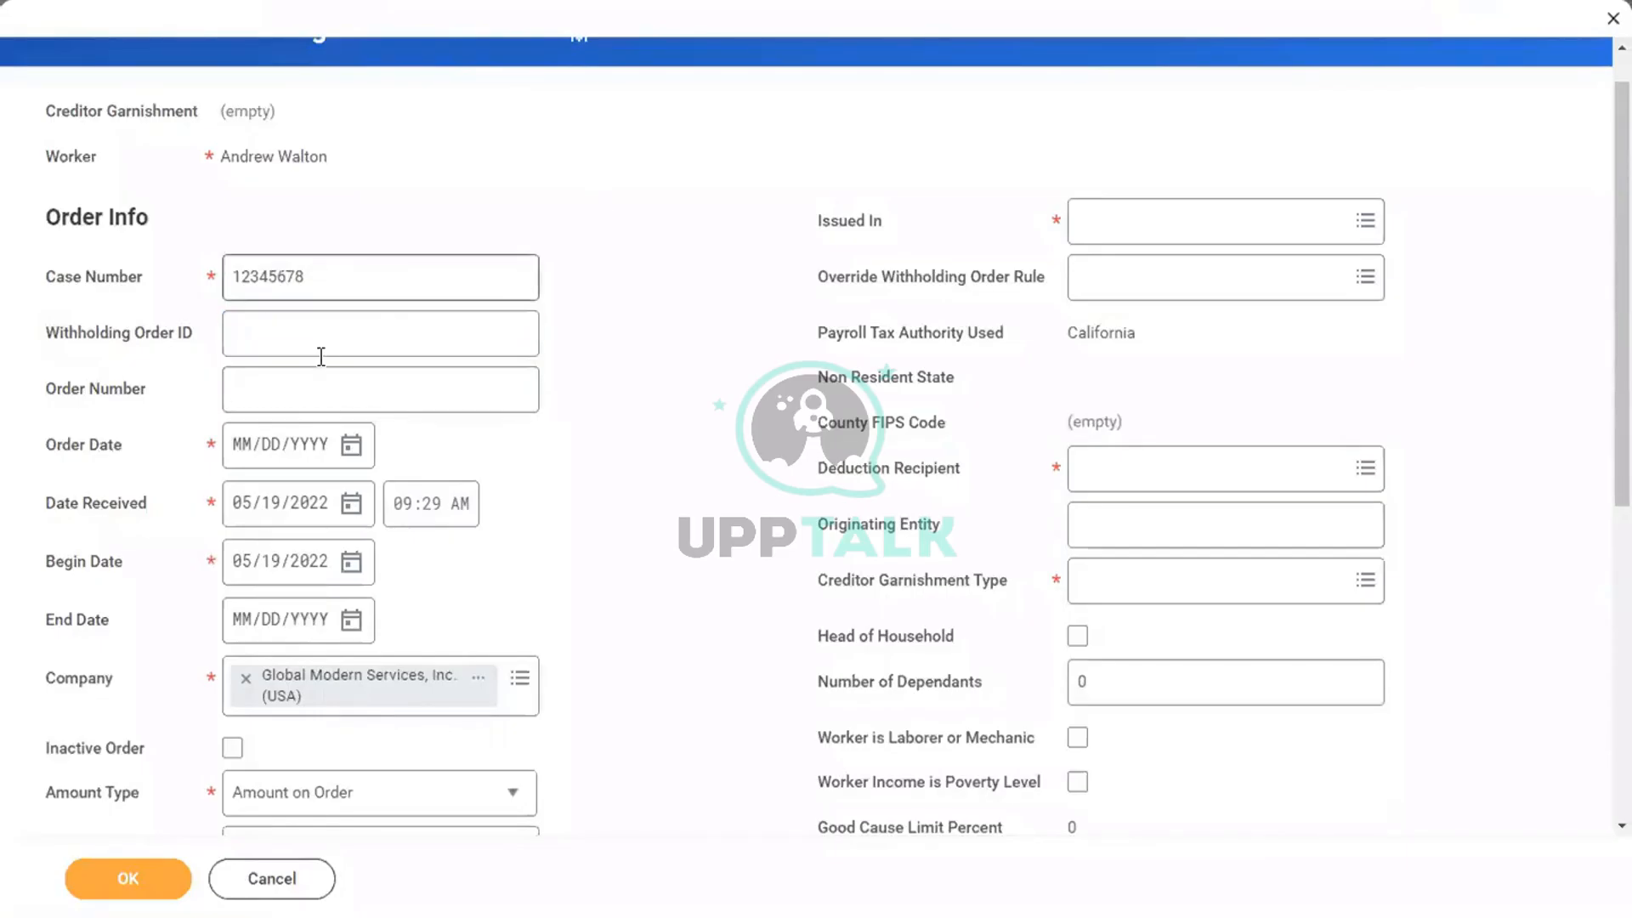
left_click(289, 392)
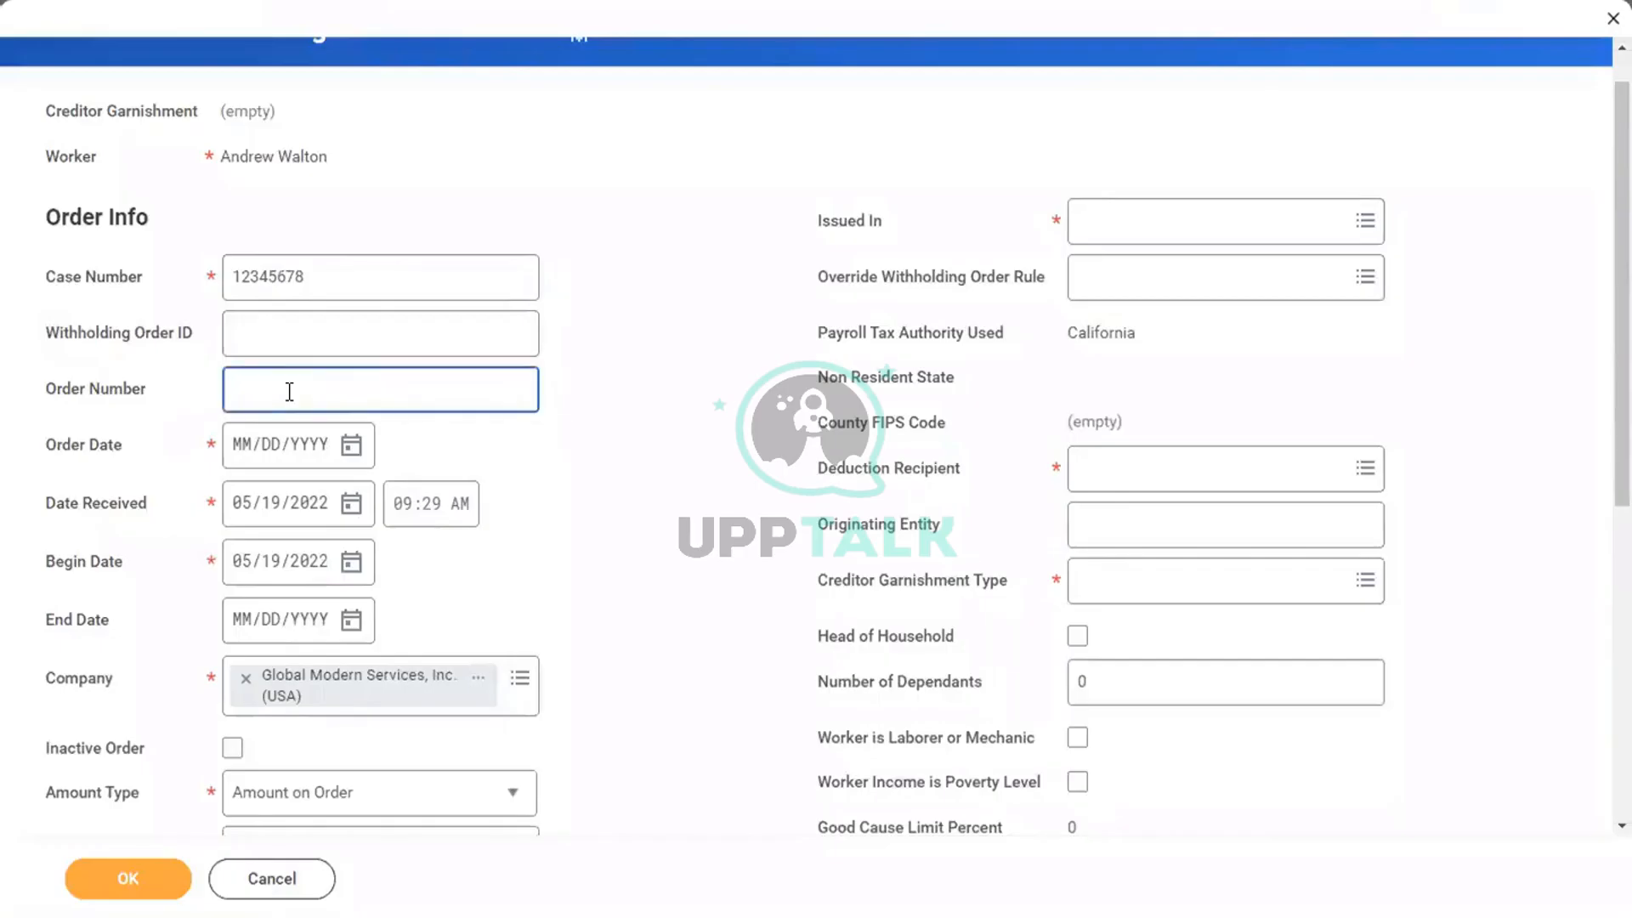
type("888889993")
Set the garnishment's order date to 01/01/2019
left_click(351, 444)
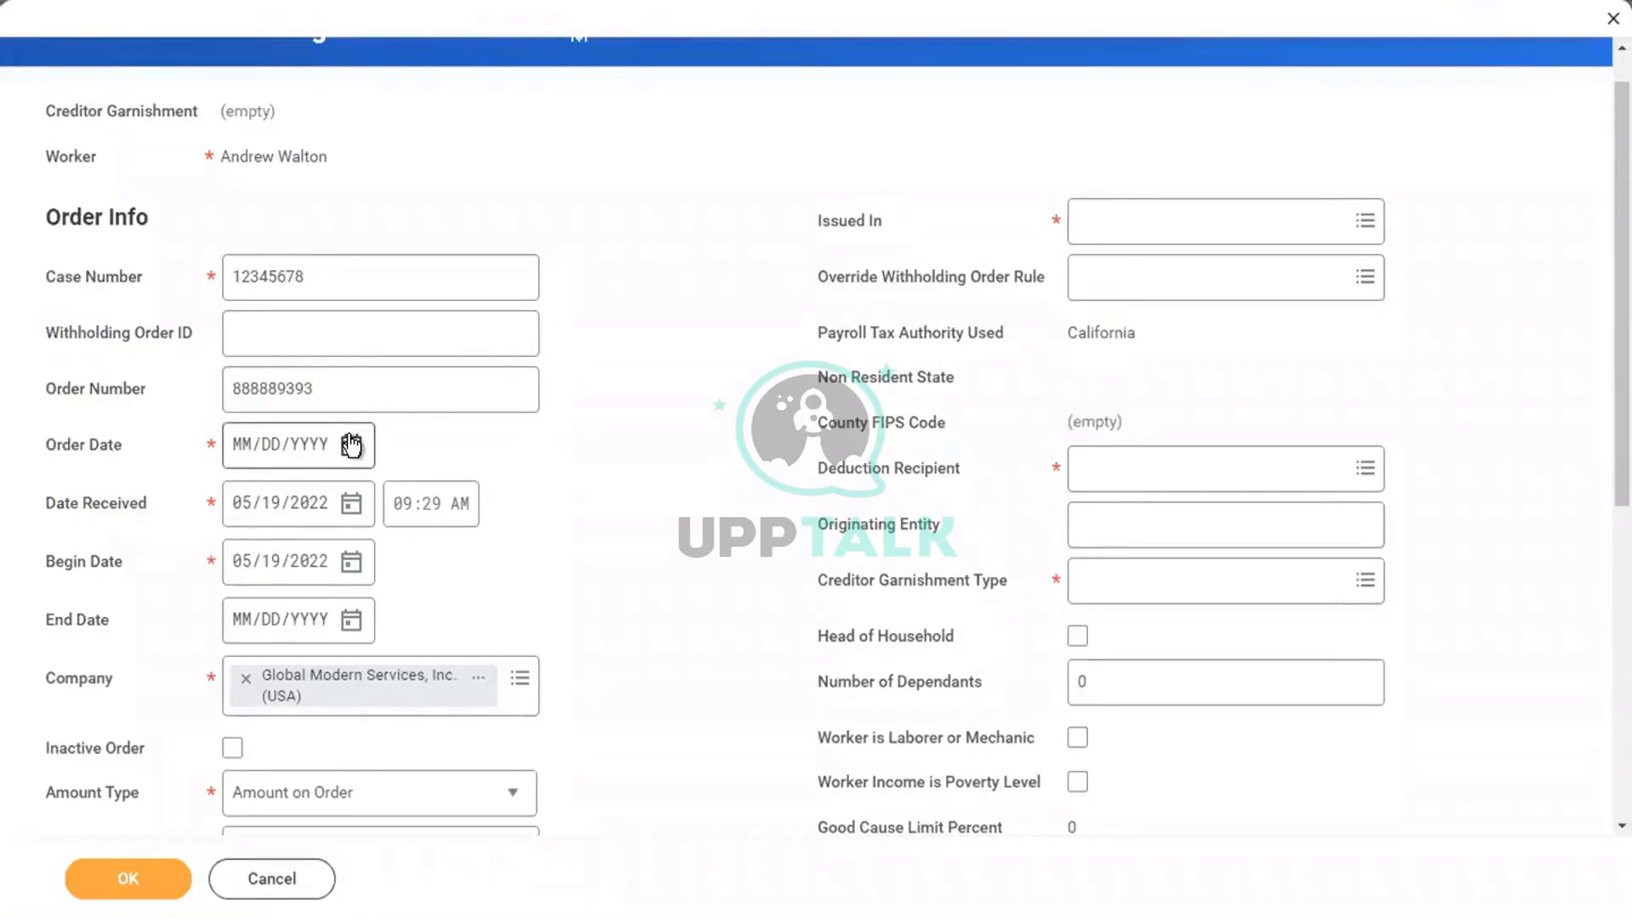
left_click(351, 443)
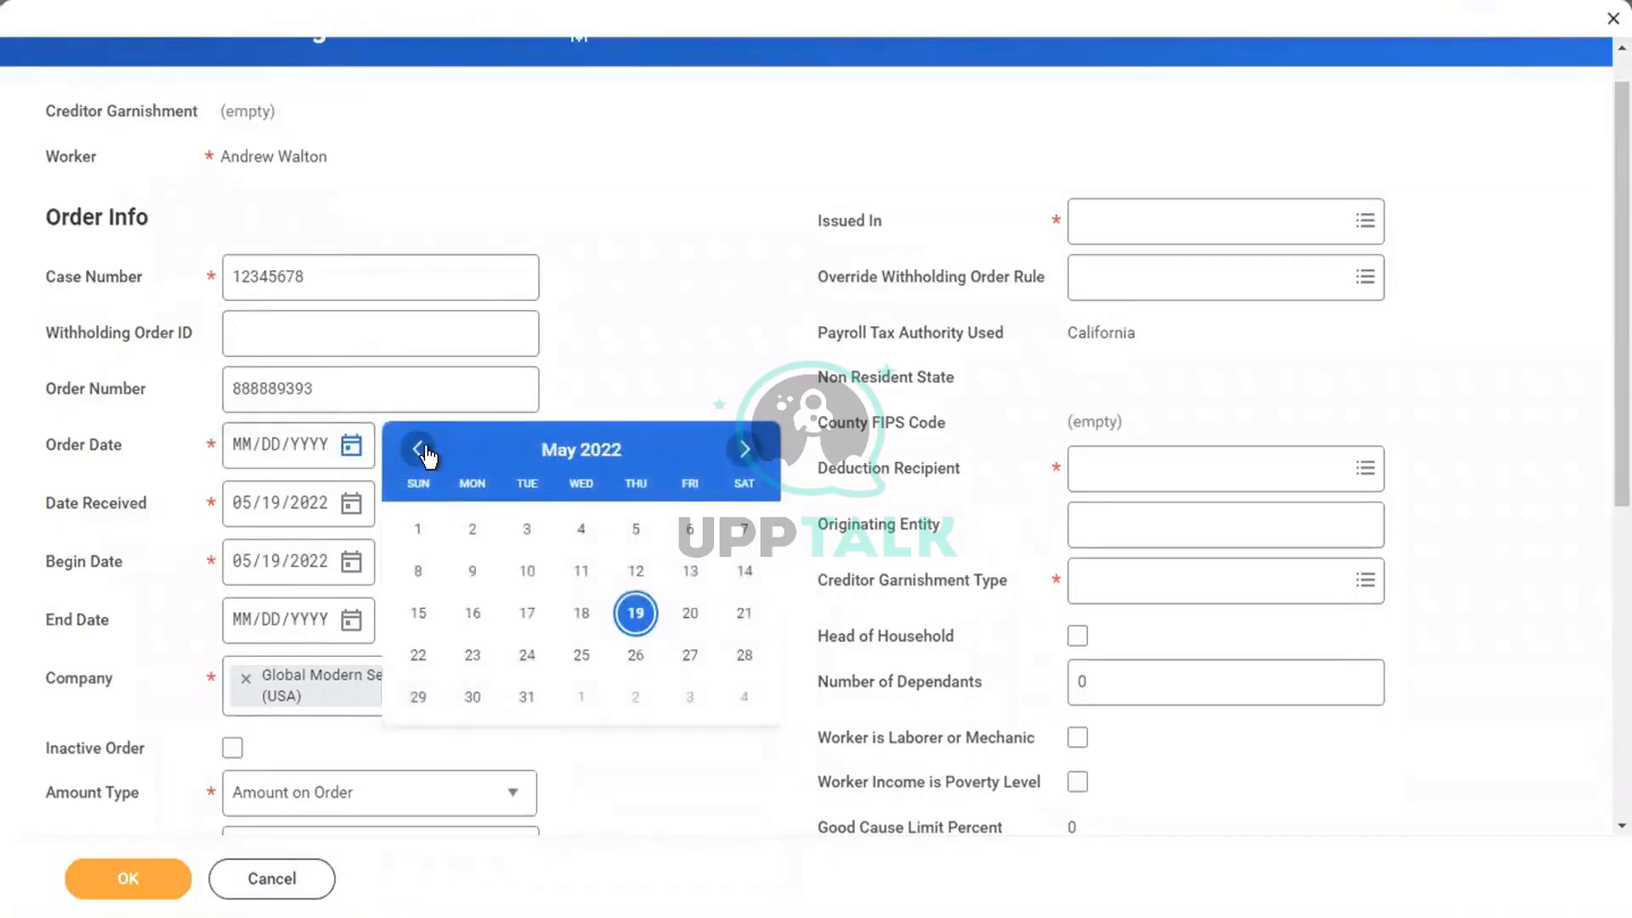
left_click(419, 451)
left_click(424, 457)
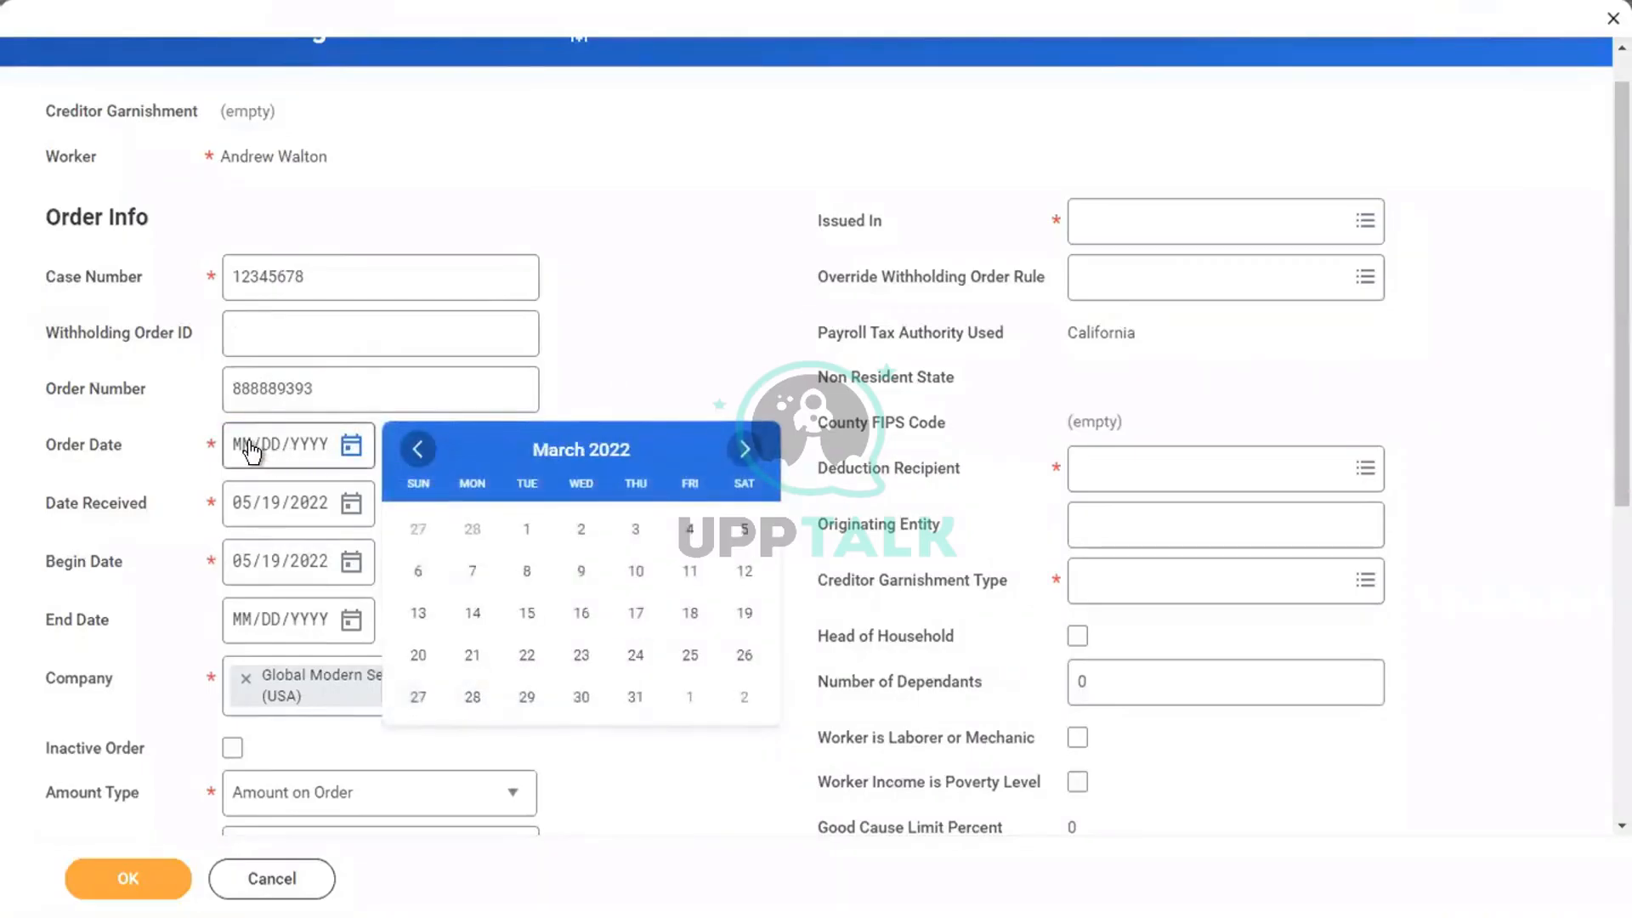
left_click(251, 450)
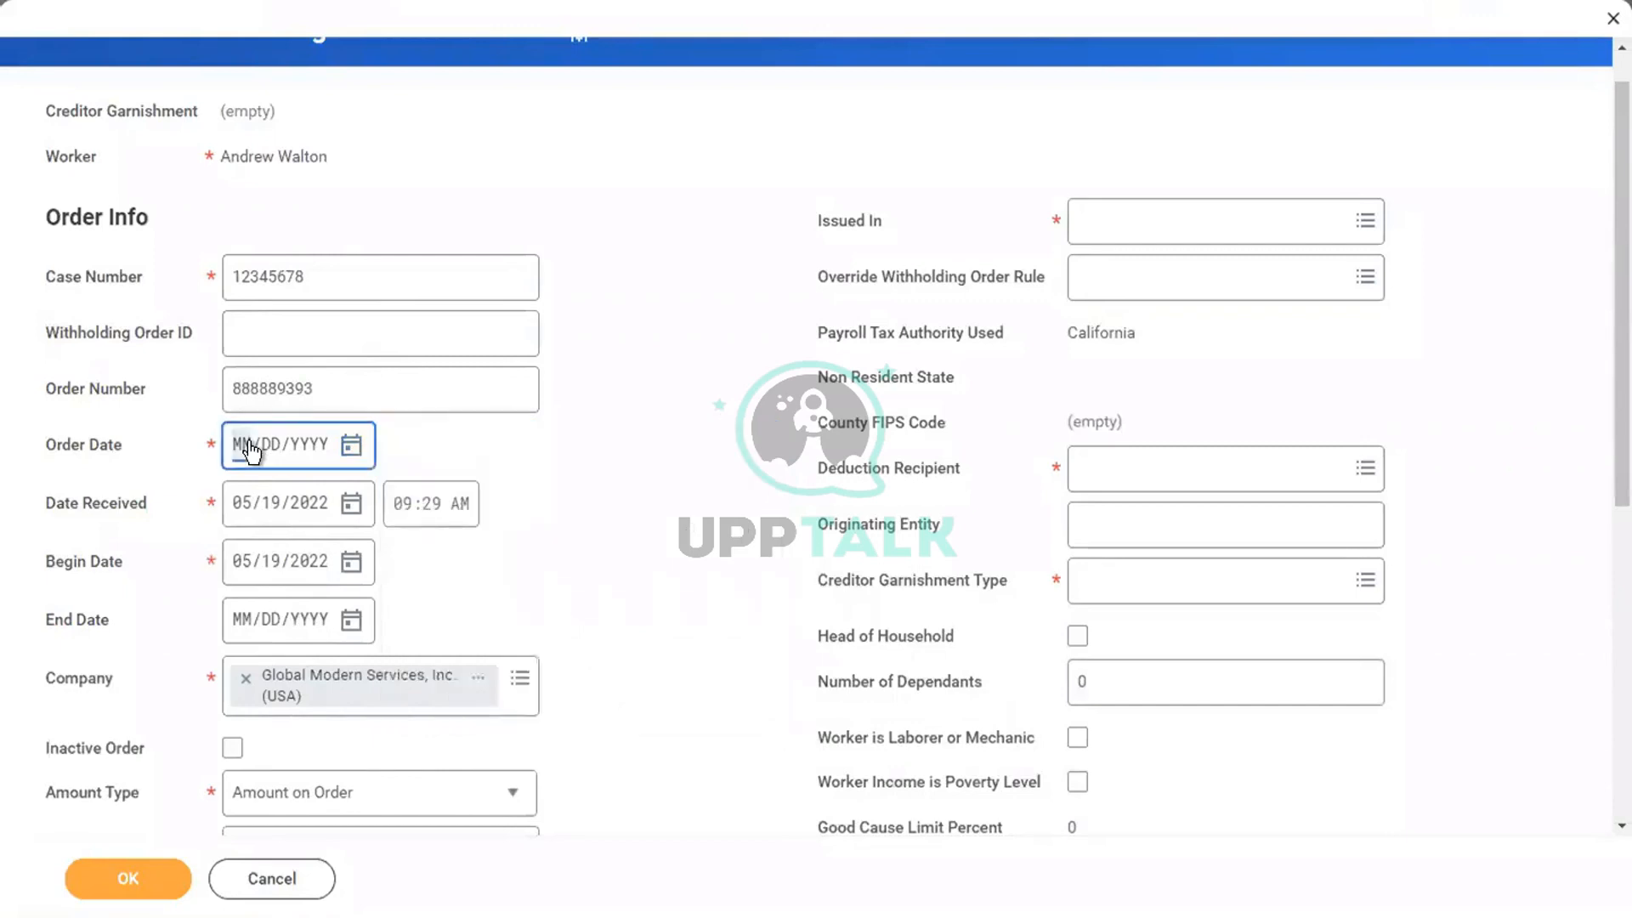
type("01/01/2019")
left_click(613, 431)
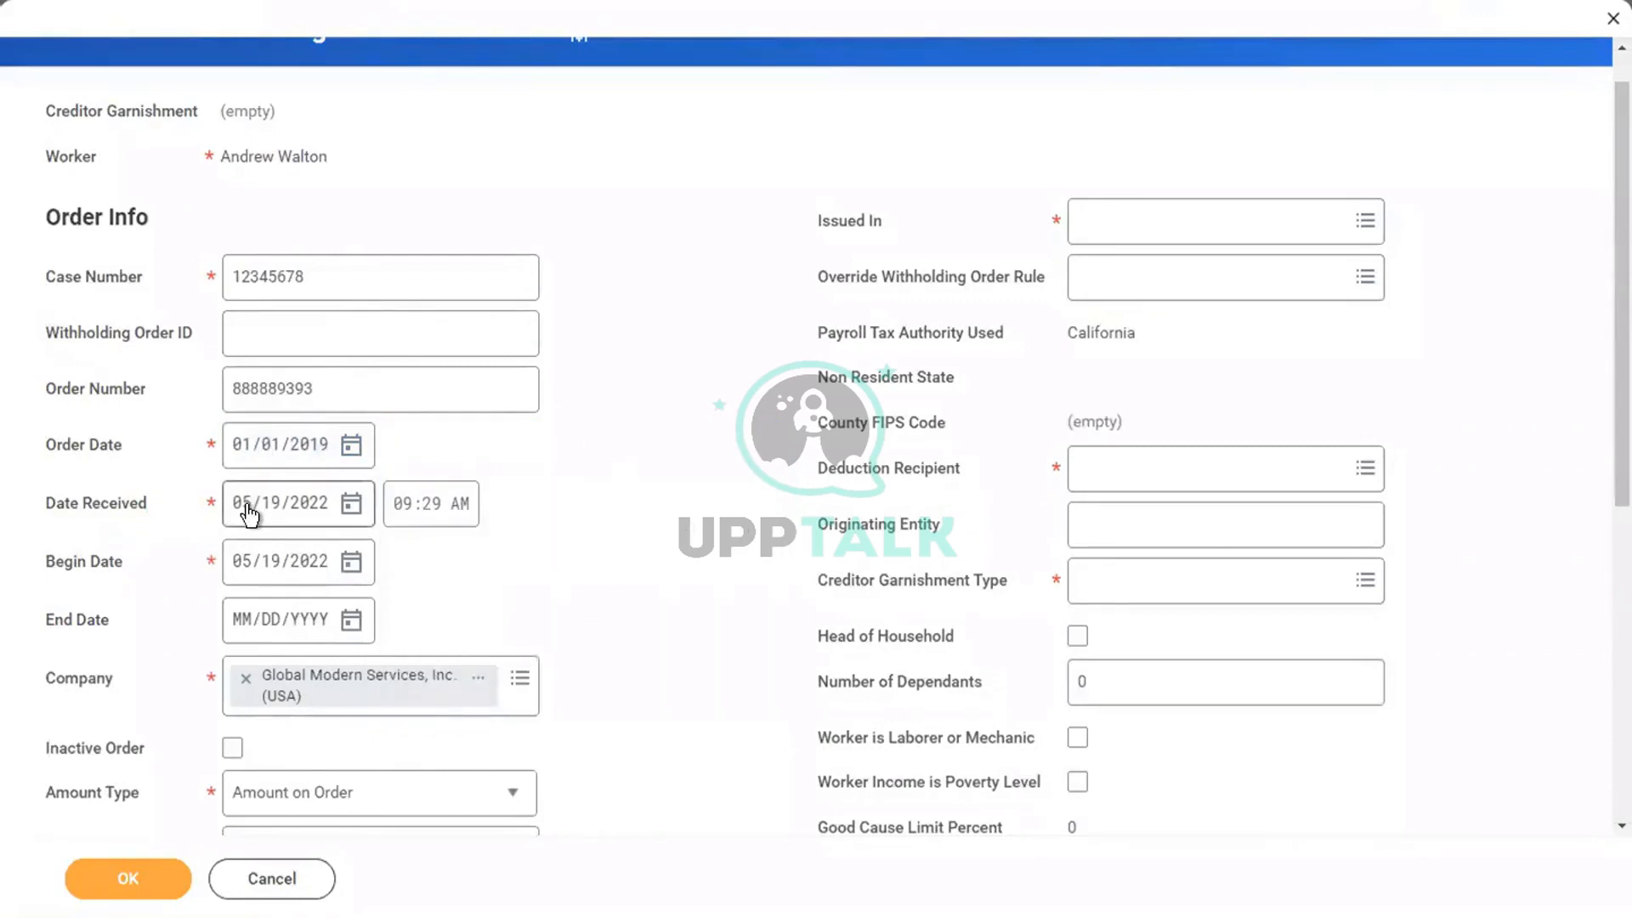
Replace the date received of the garnishment order with 01/15/2019
left_click(245, 511)
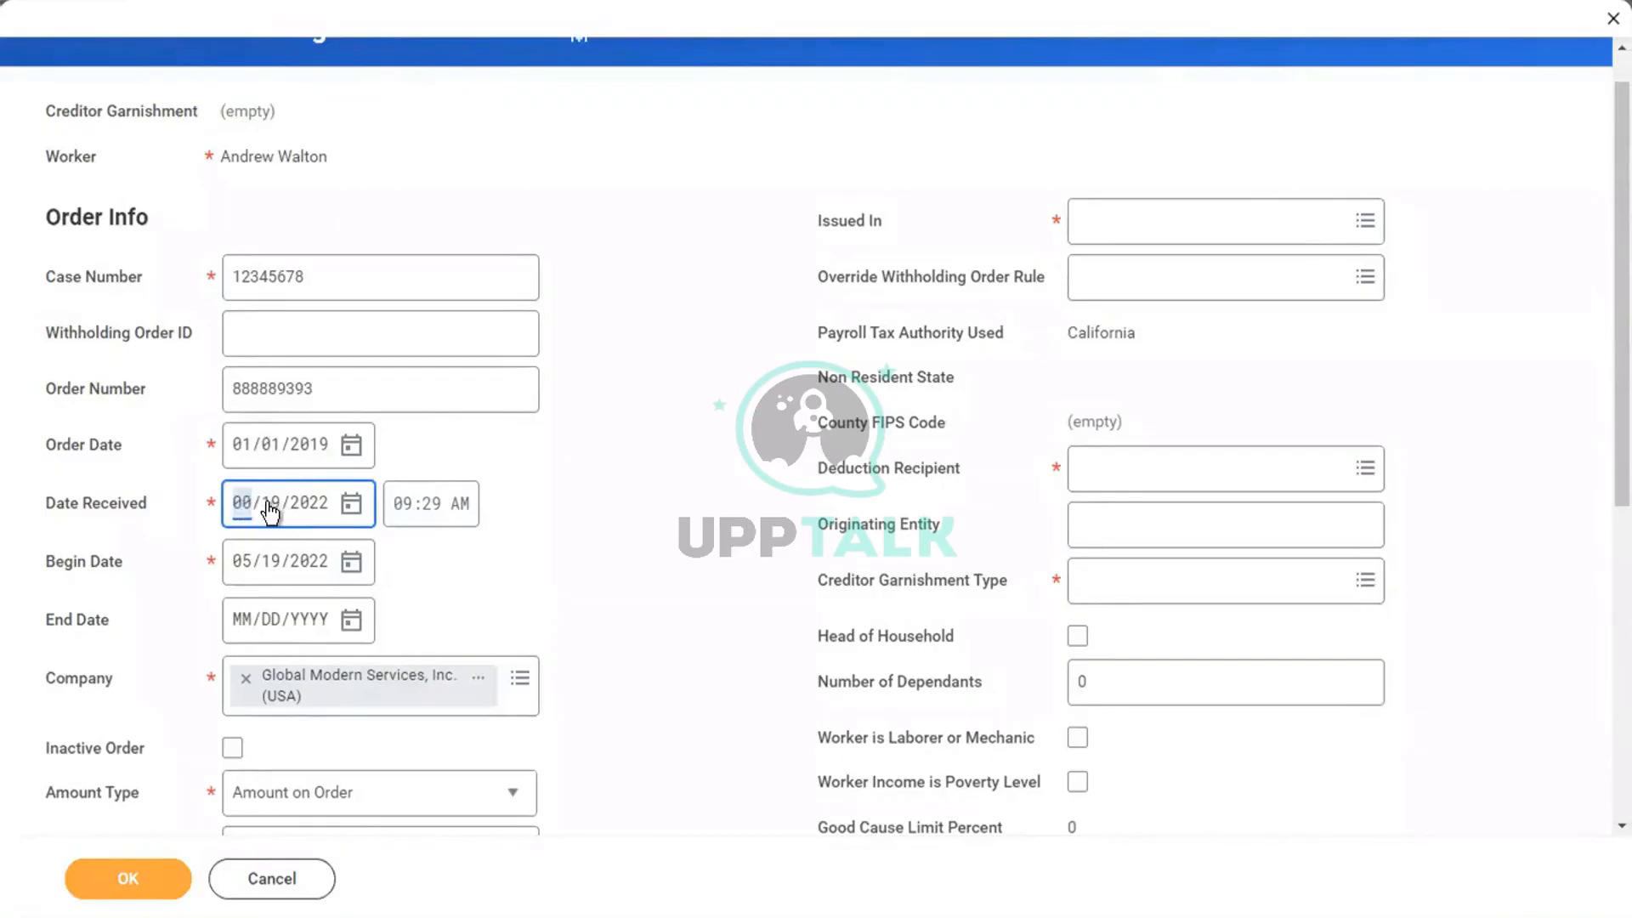
left_click(270, 514)
left_click(323, 518)
key("BackSpace")
left_click(275, 512)
key("BackSpace")
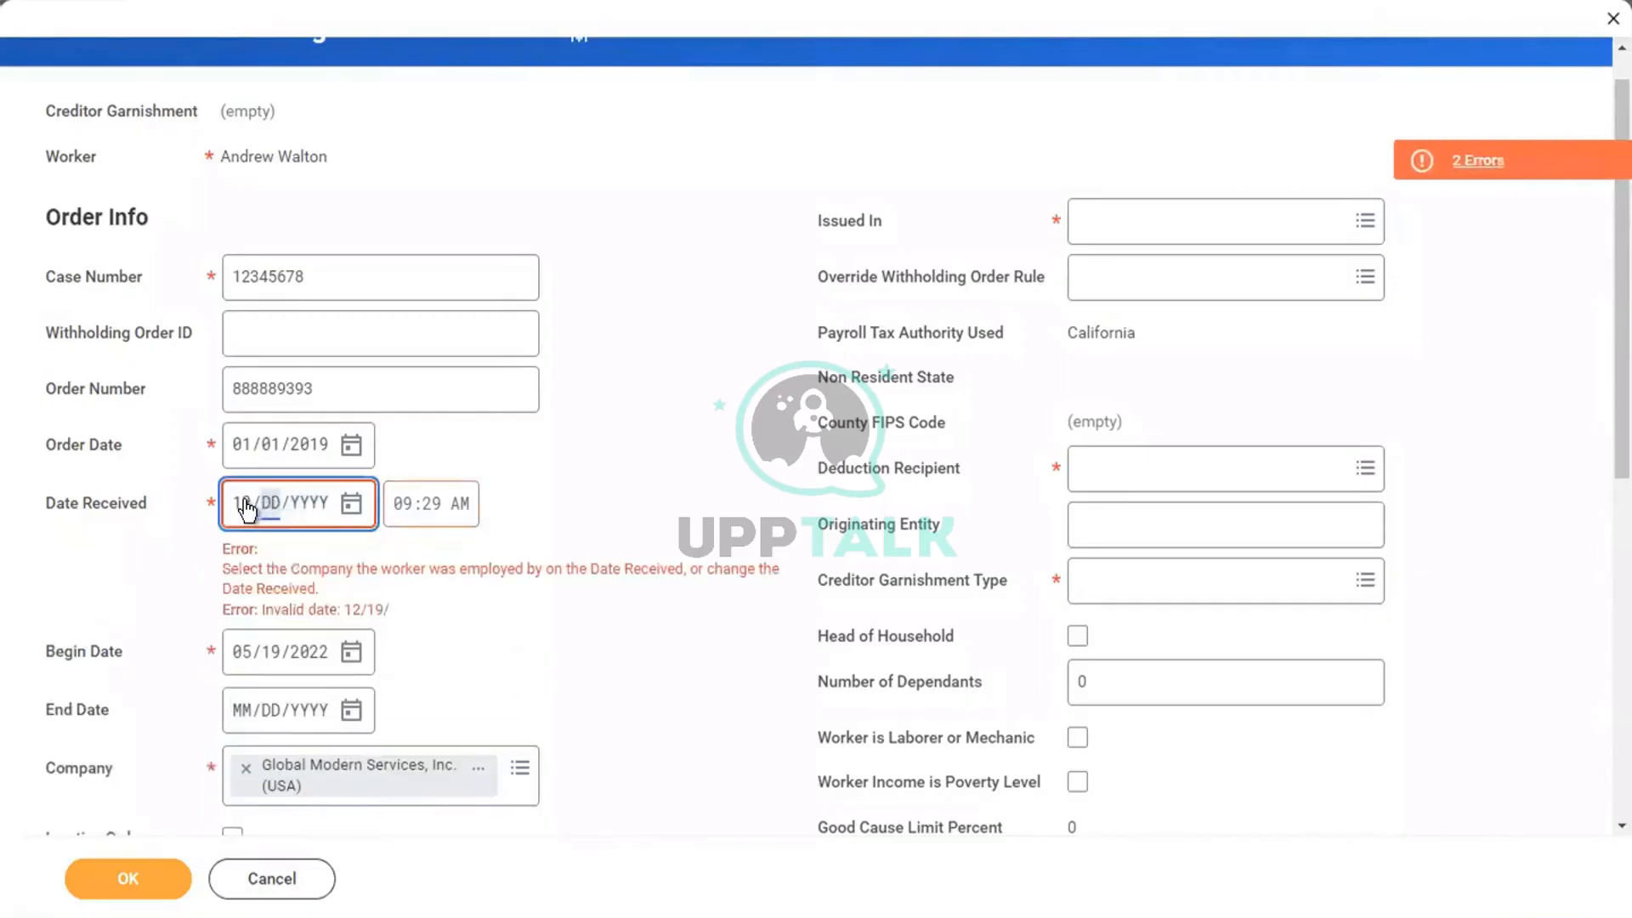
left_click(243, 503)
key("BackSpace")
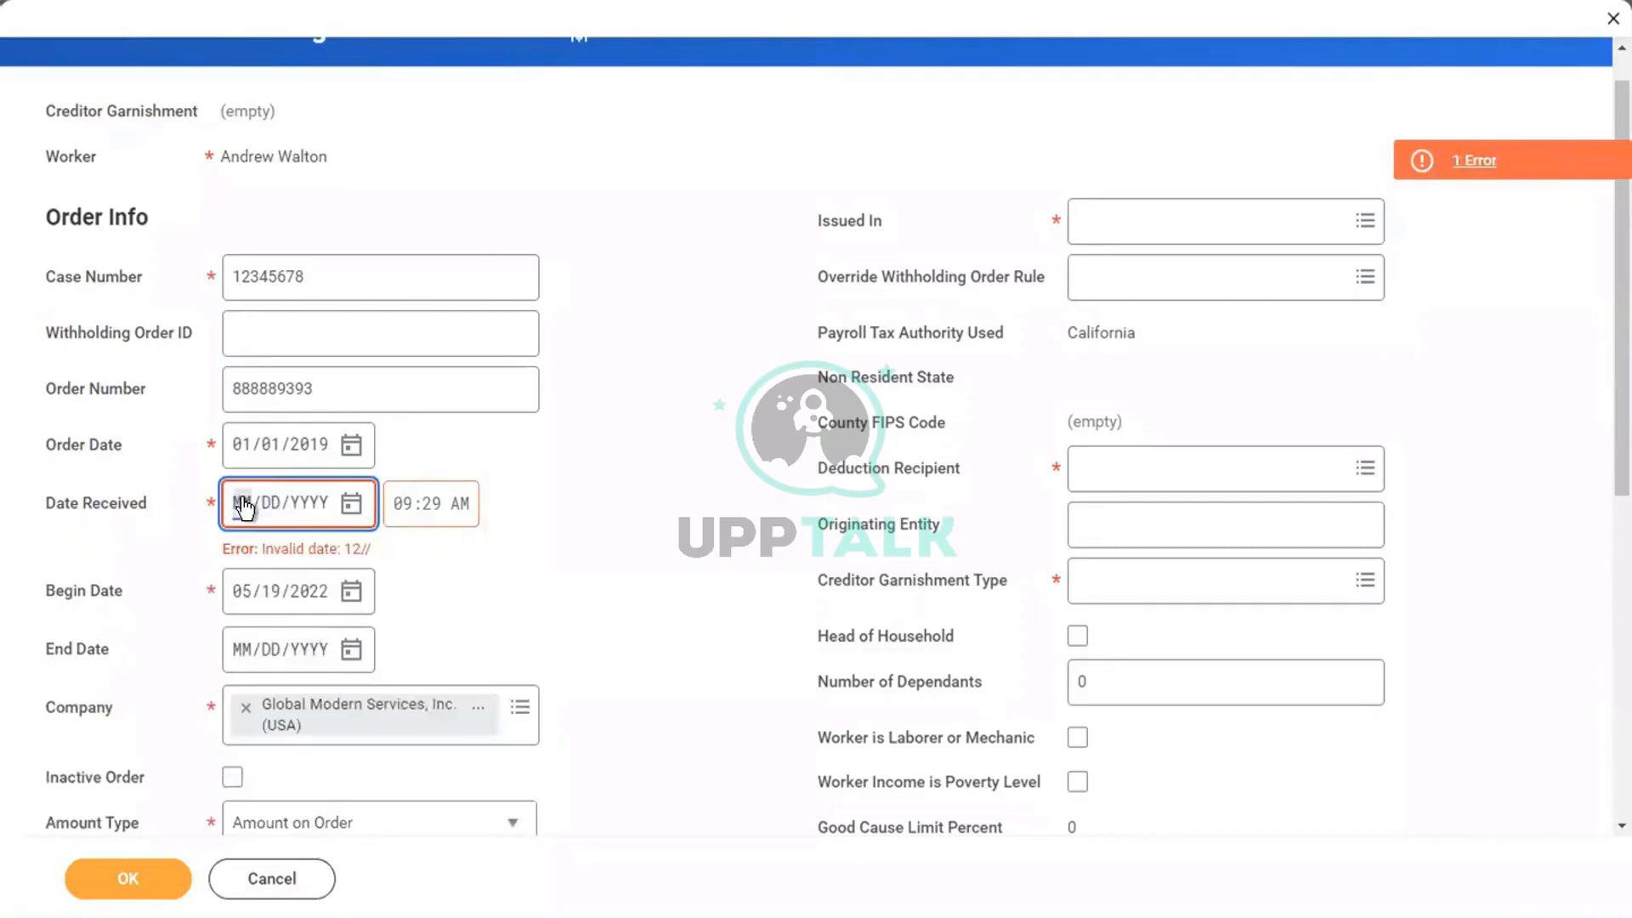
type("01/15/2019")
left_click(589, 443)
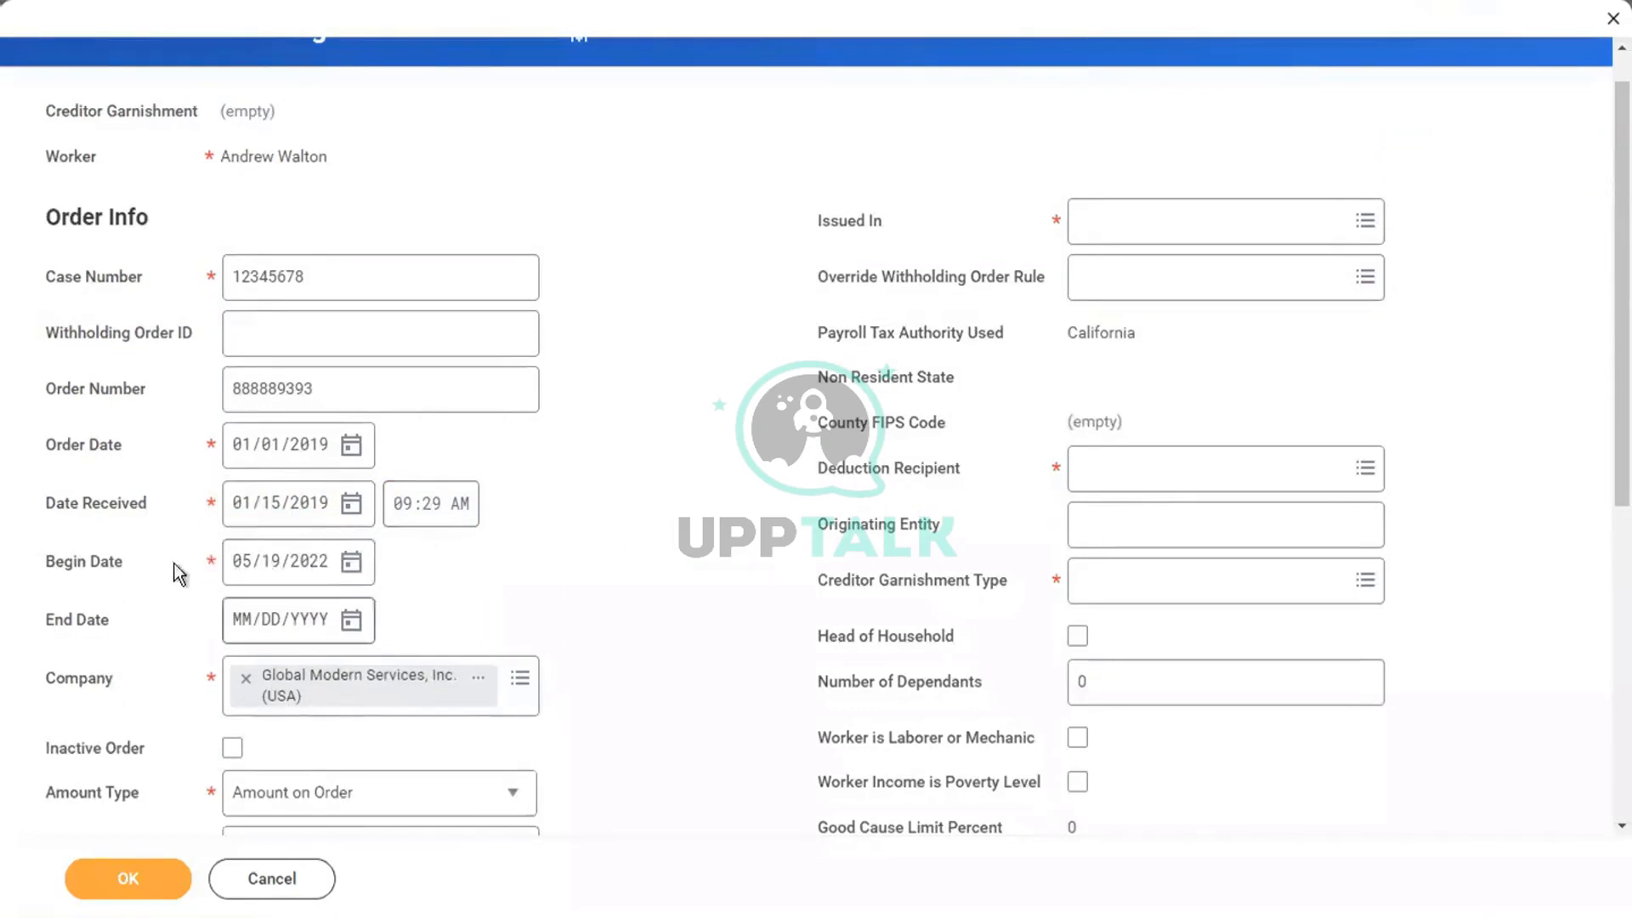
Set the order's begin date to 02/01/2019 and view the end date calendar without picking a date
left_click(242, 561)
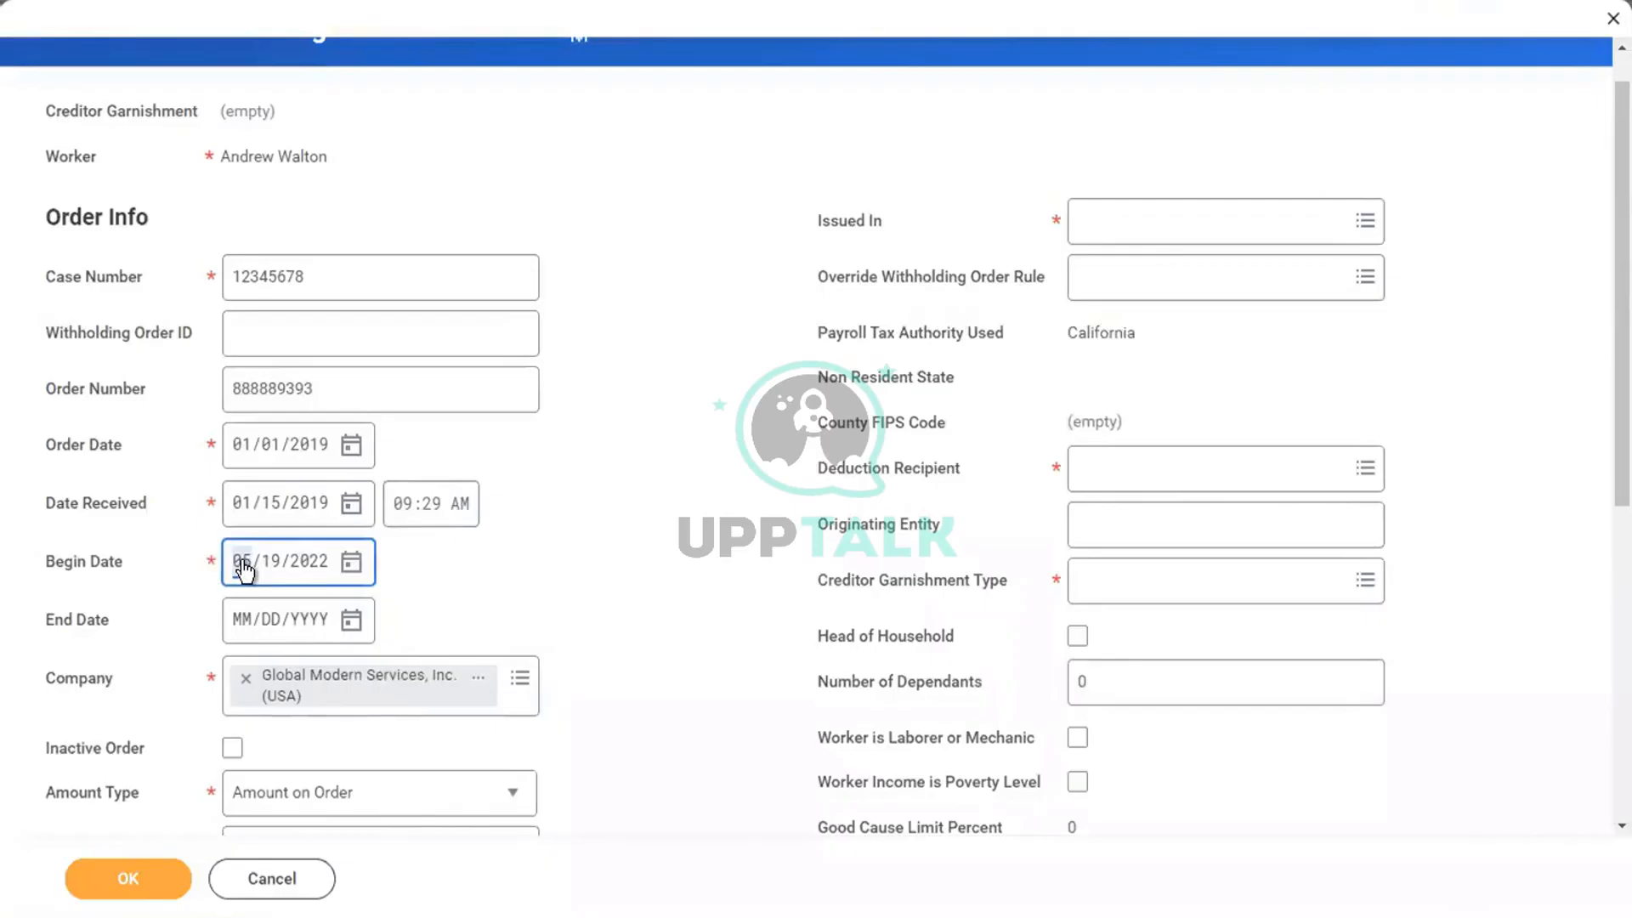
type("2/01/")
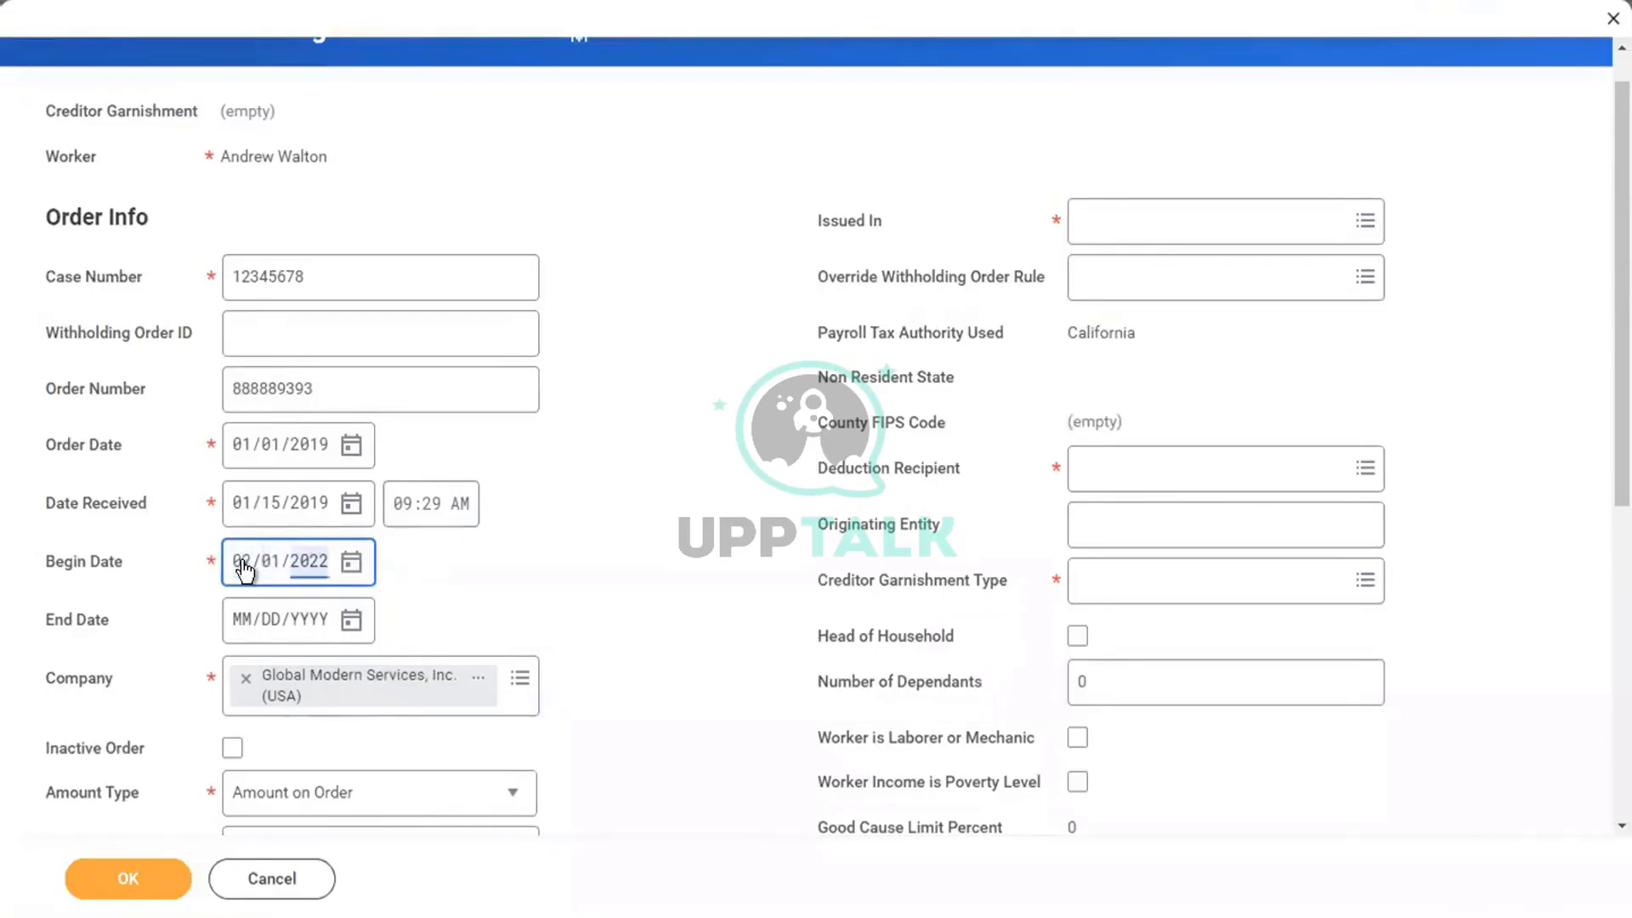
type("2019")
left_click(743, 559)
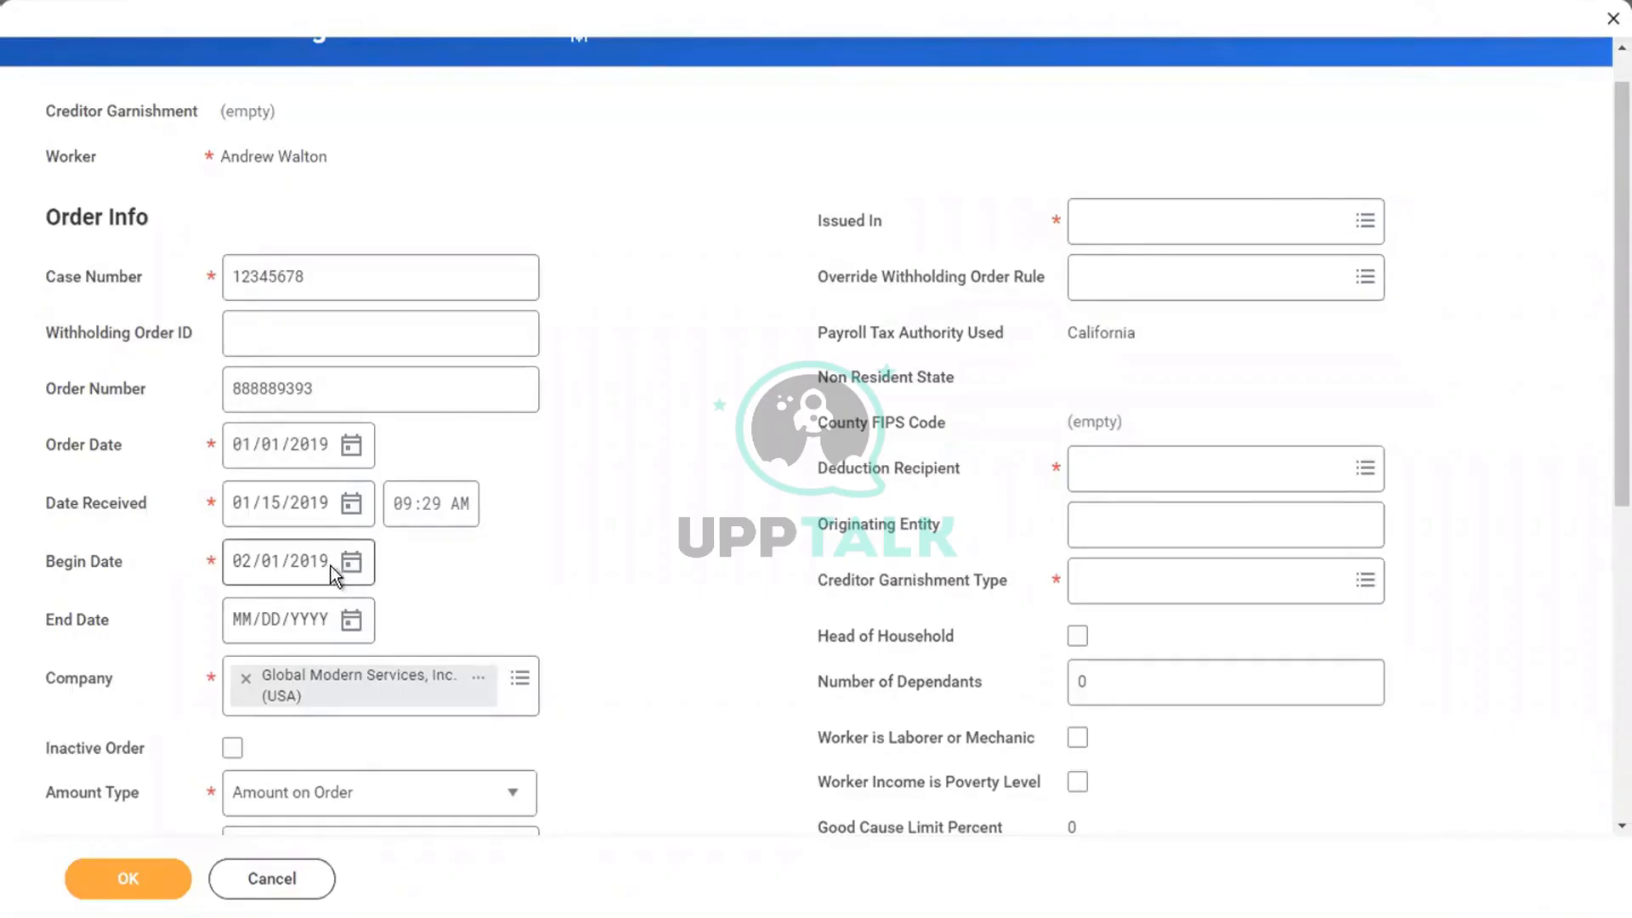
left_click(351, 619)
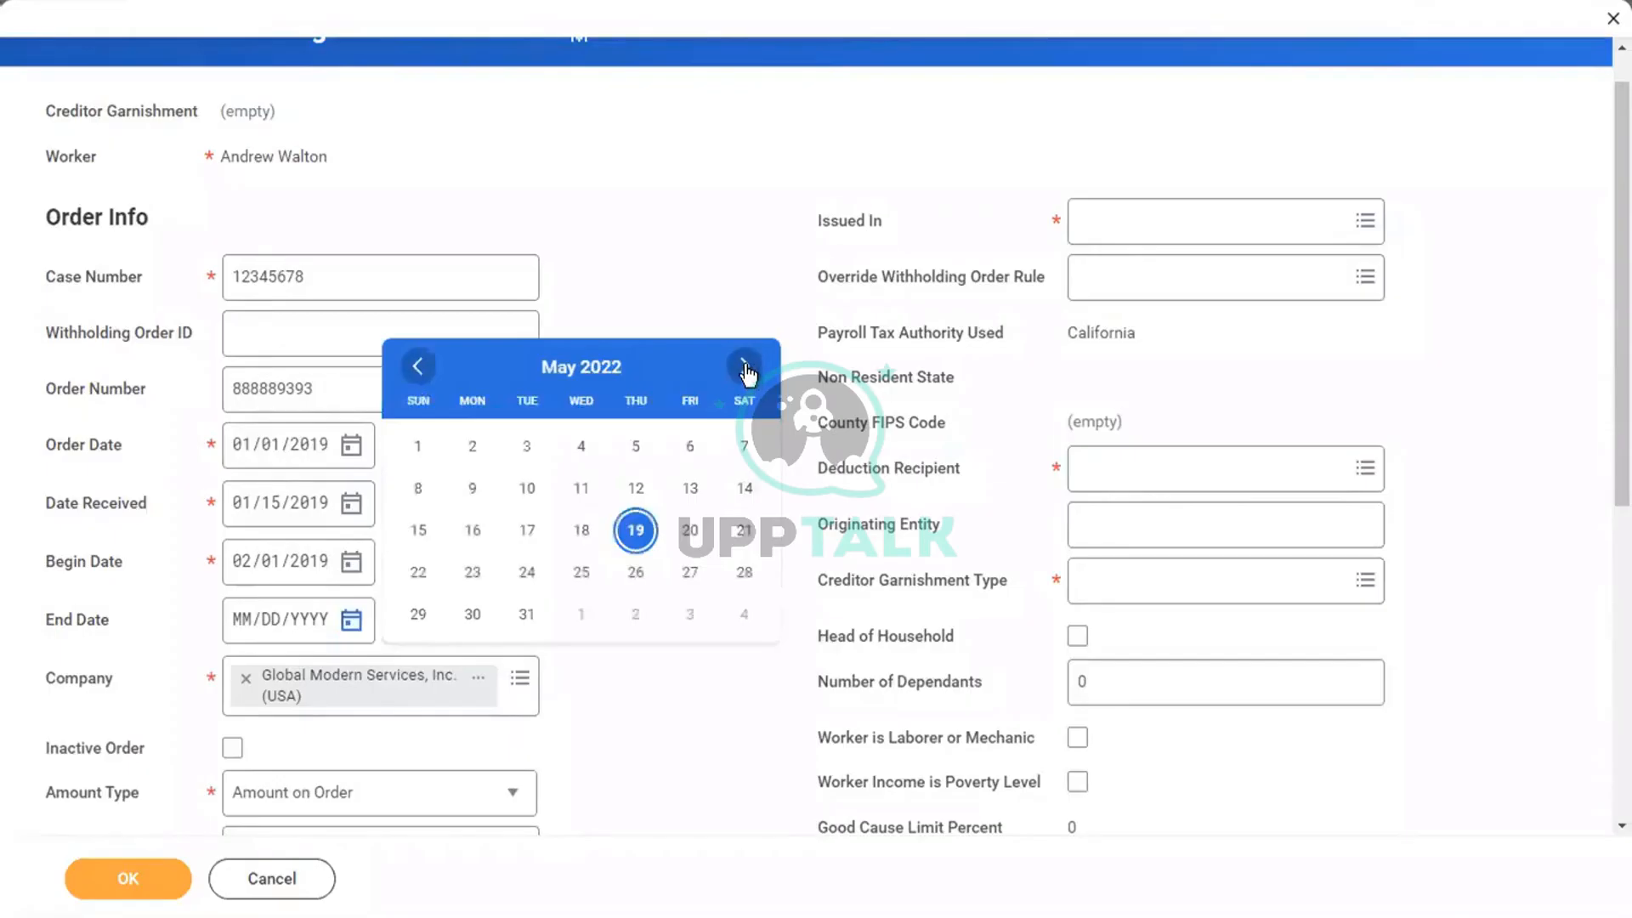
left_click(655, 212)
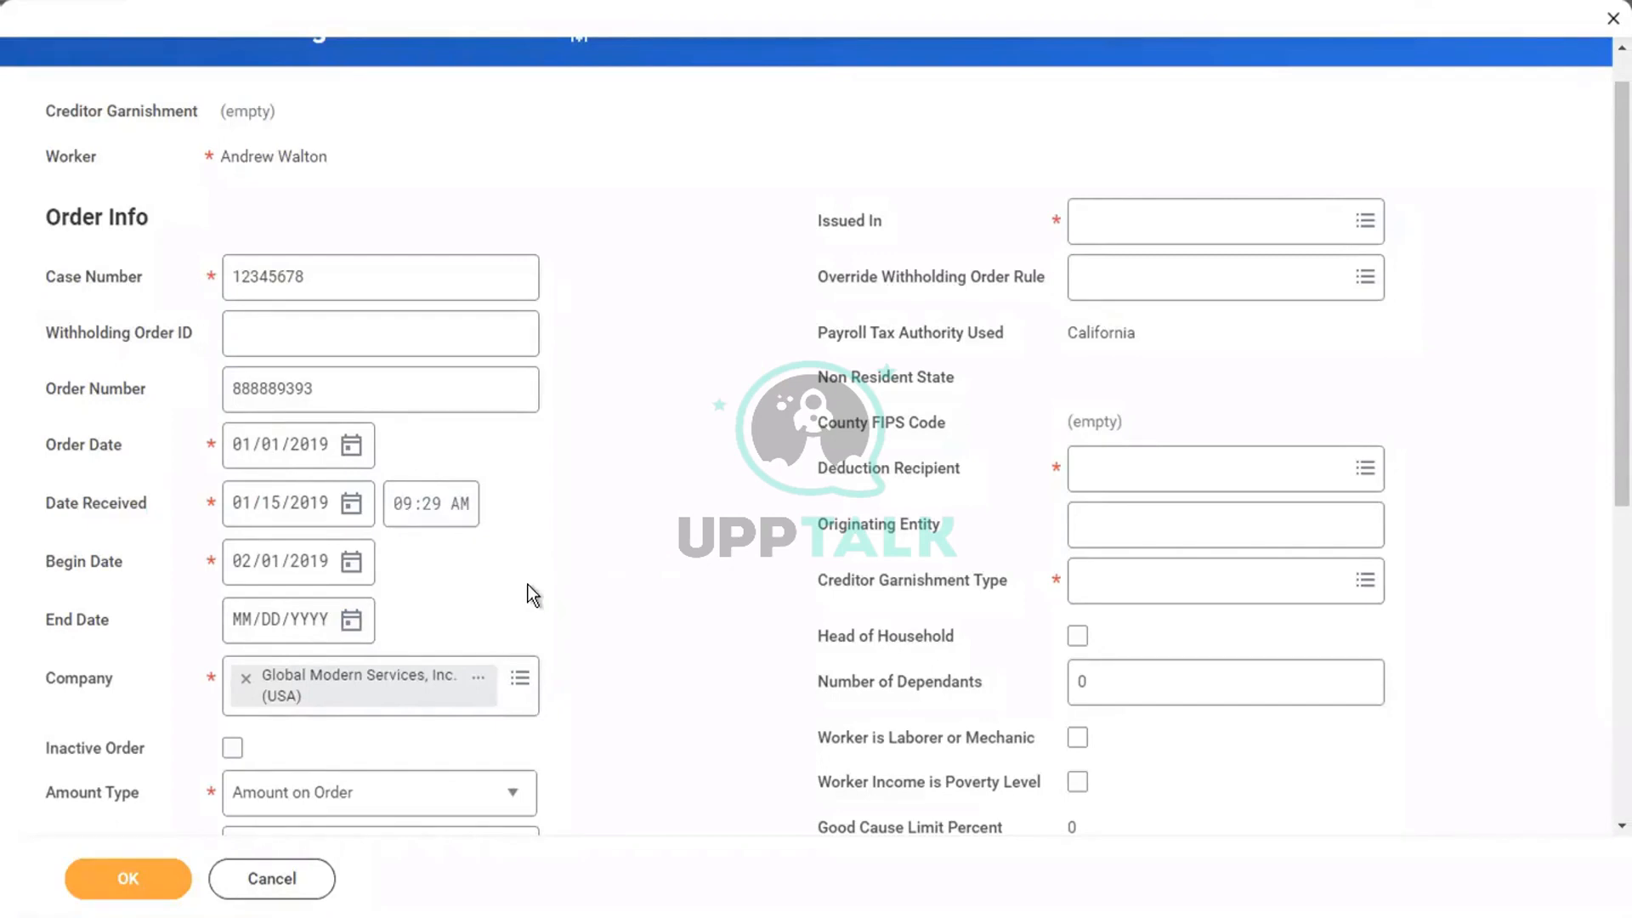
Set the pay period amount of the garnishment order to 500
scroll(531, 592, "down", 3)
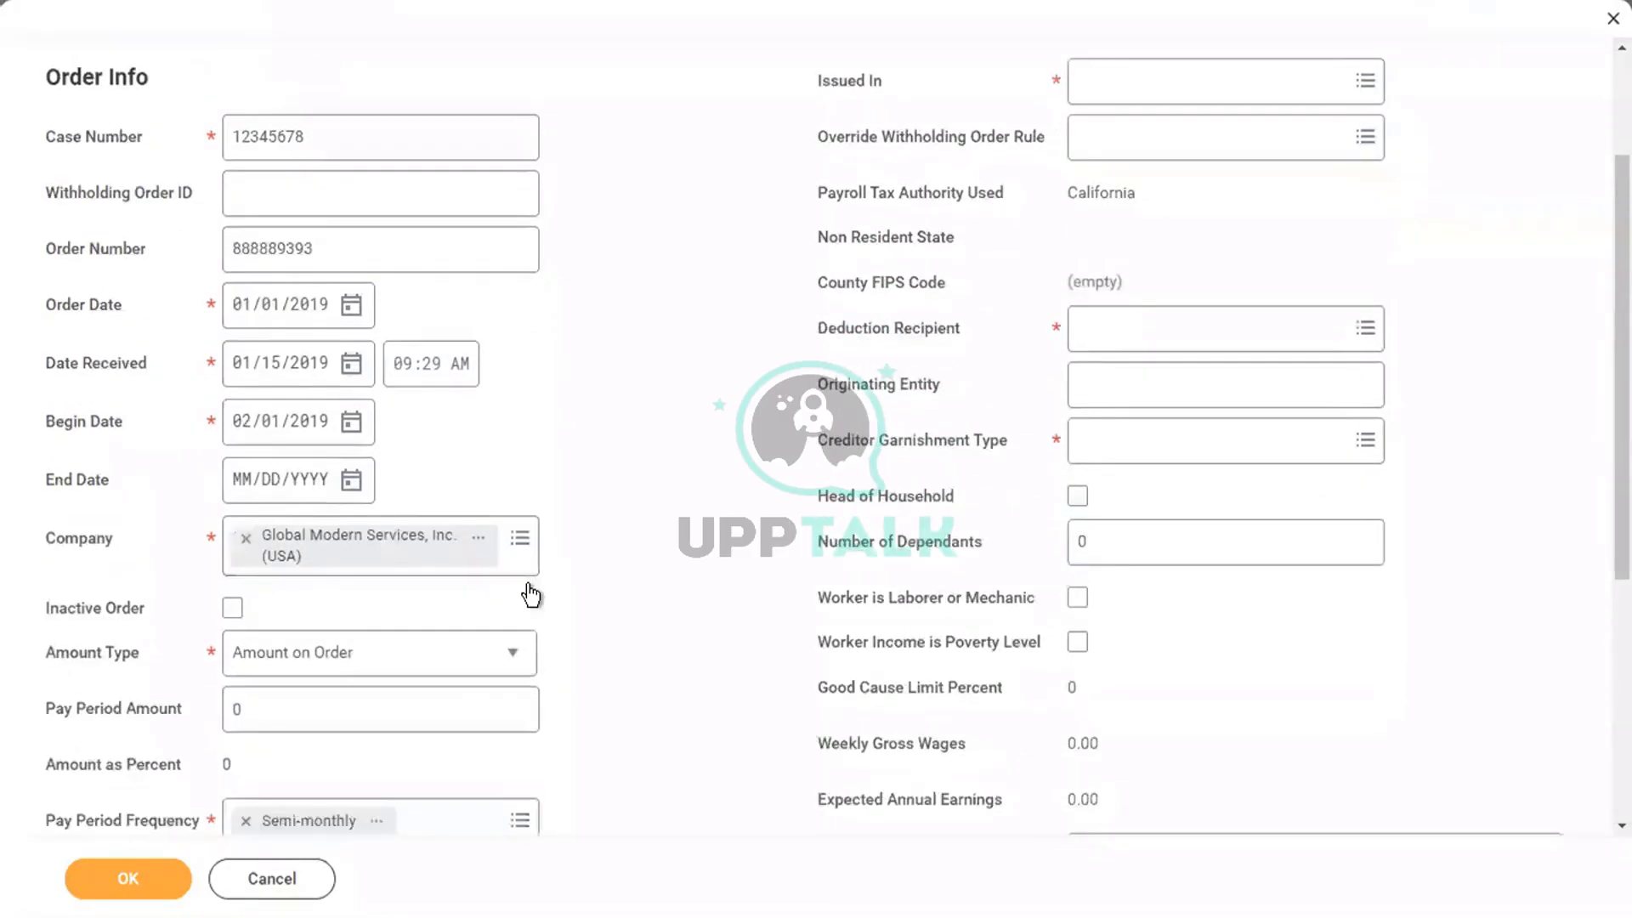
scroll(531, 592, "down", 2)
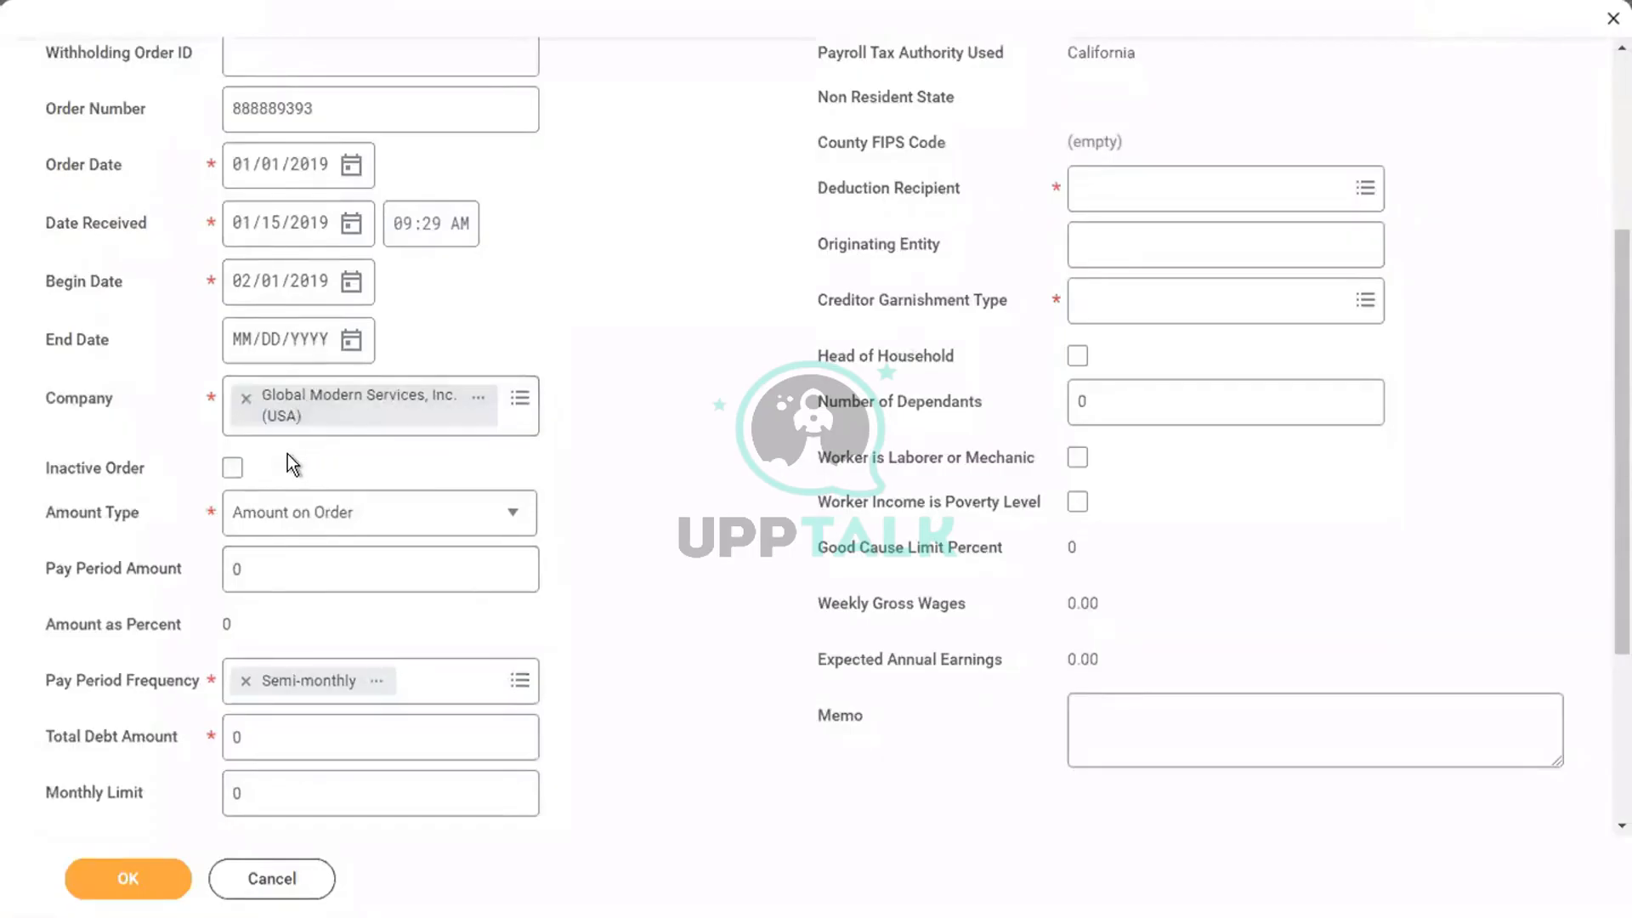
scroll(288, 454, "down", 2)
scroll(288, 454, "down", 1)
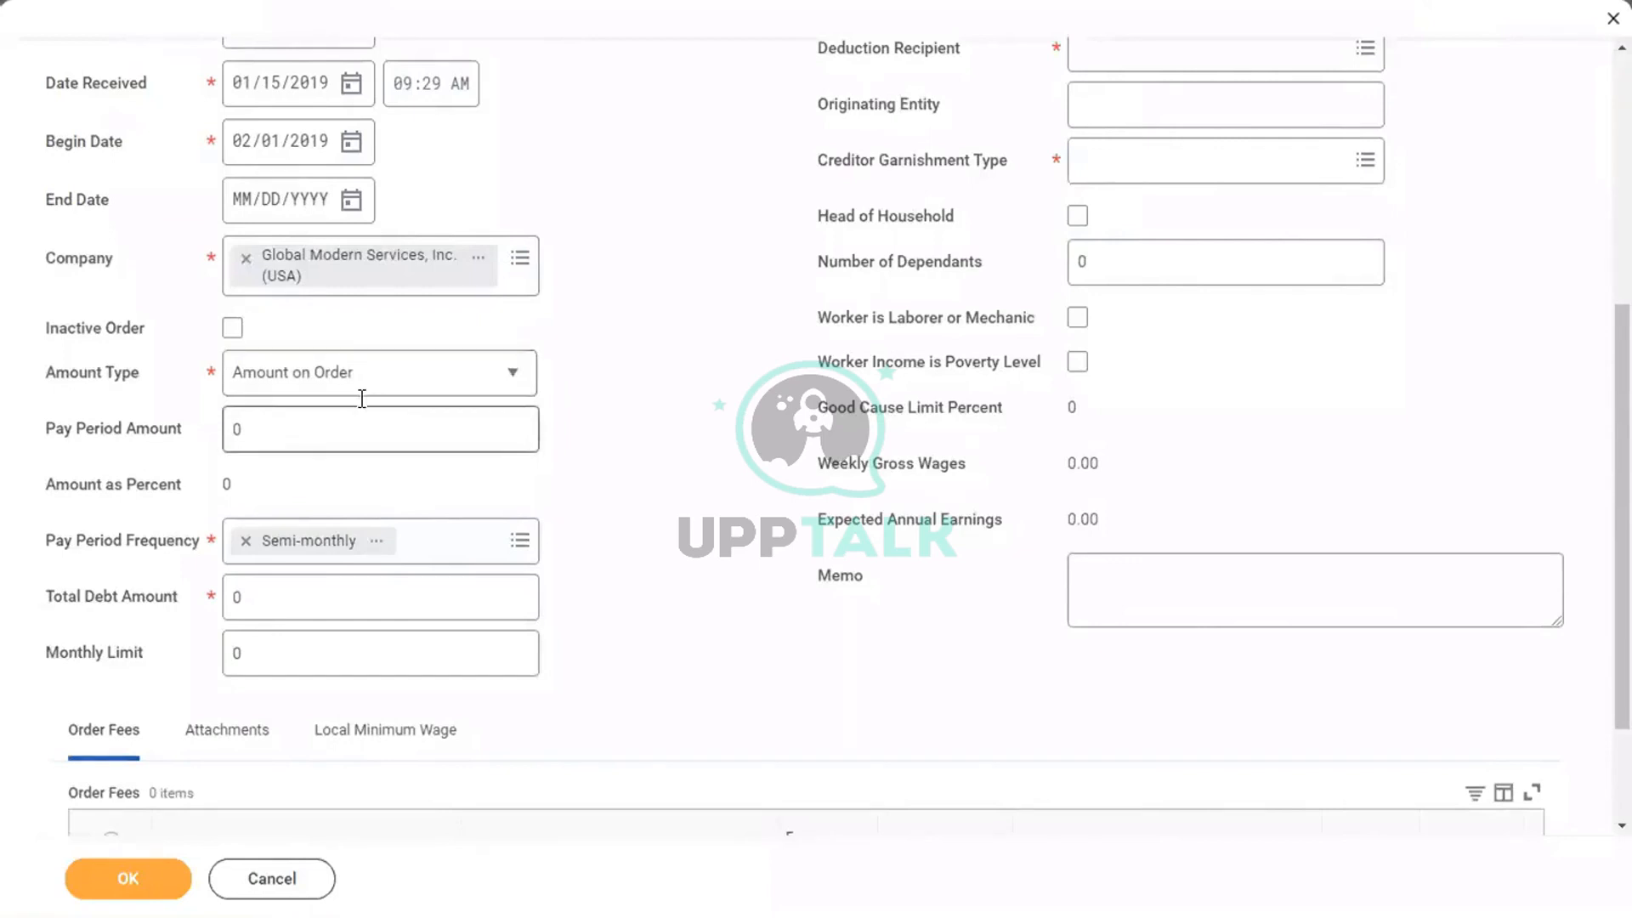
left_click(283, 442)
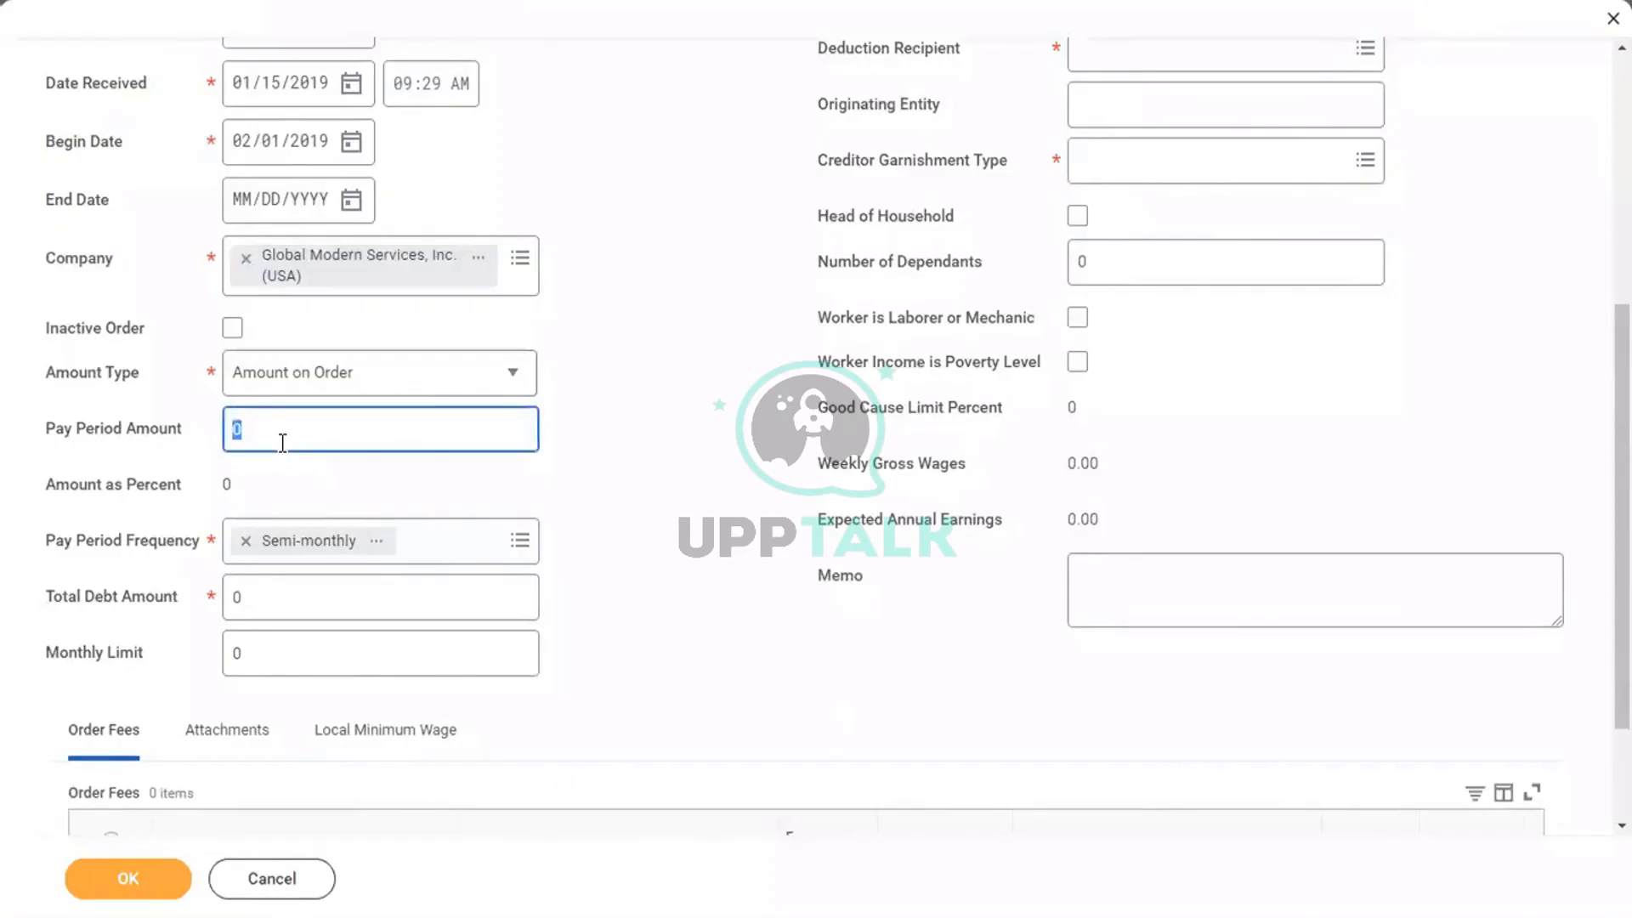
key("BackSpace")
type("500")
left_click(562, 440)
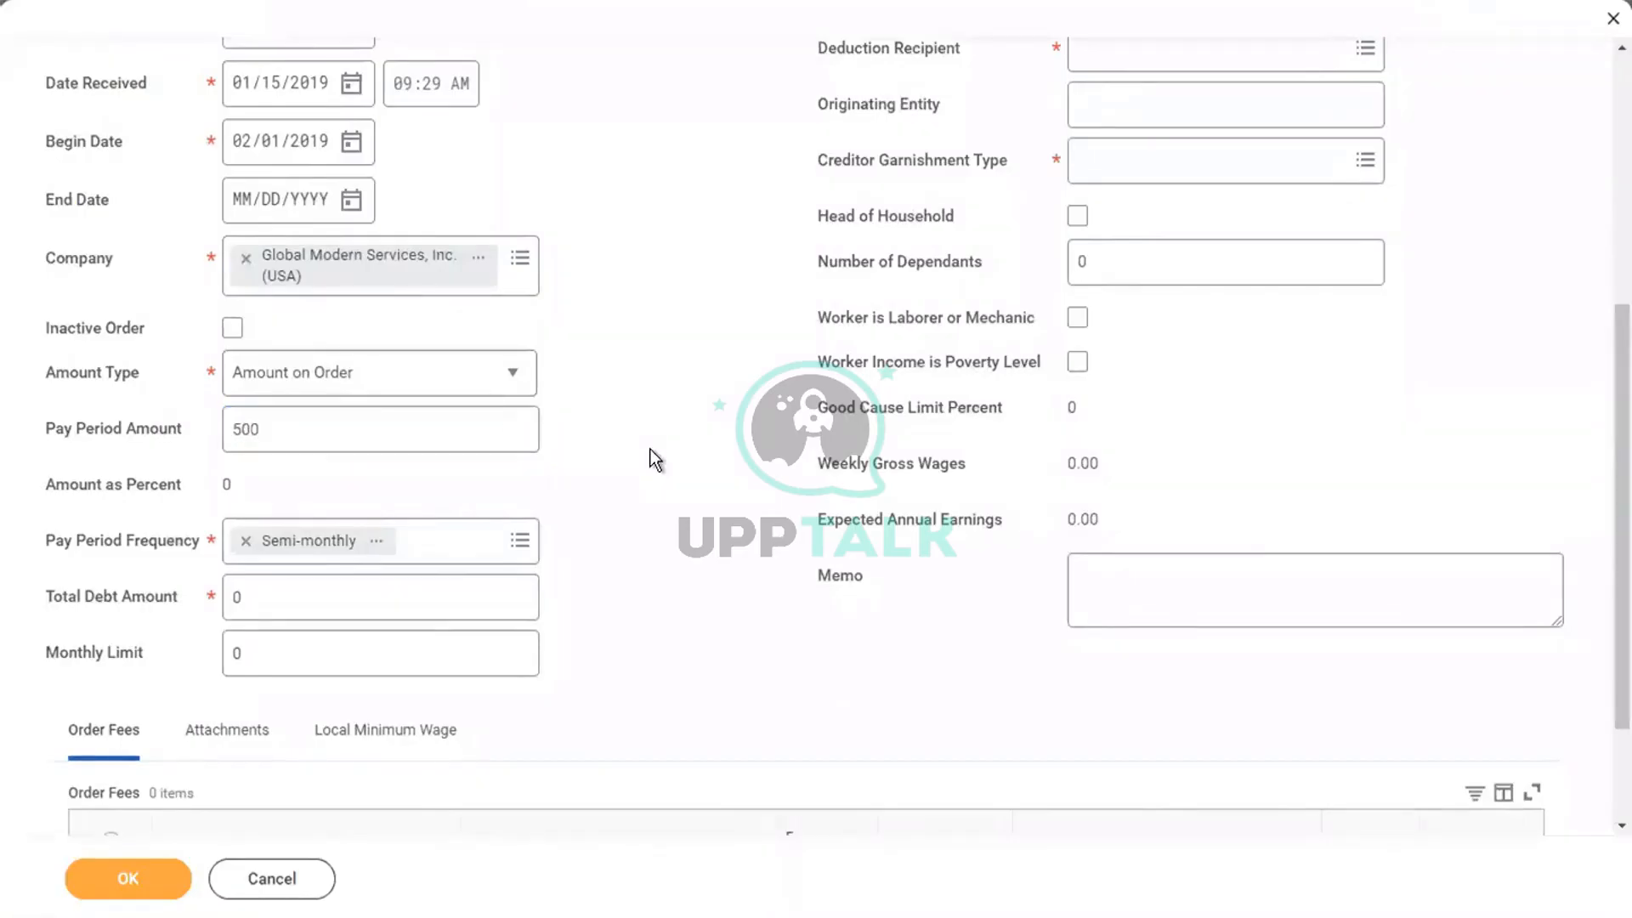
Set the garnishment order's total debt amount to 5000
scroll(650, 450, "down", 2)
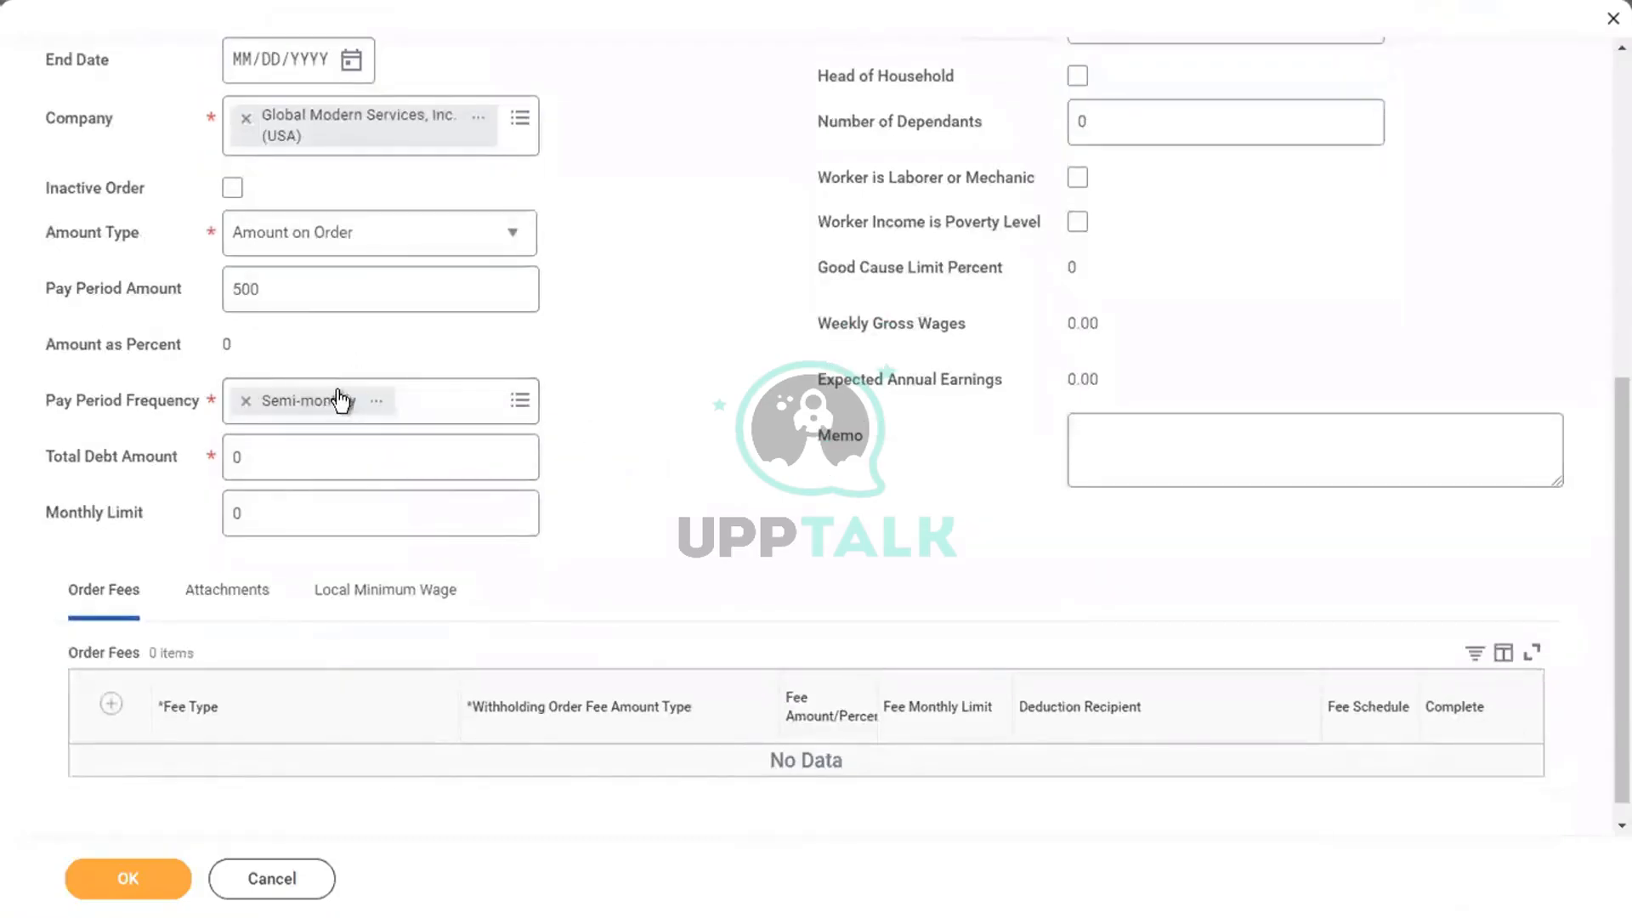
left_click(287, 295)
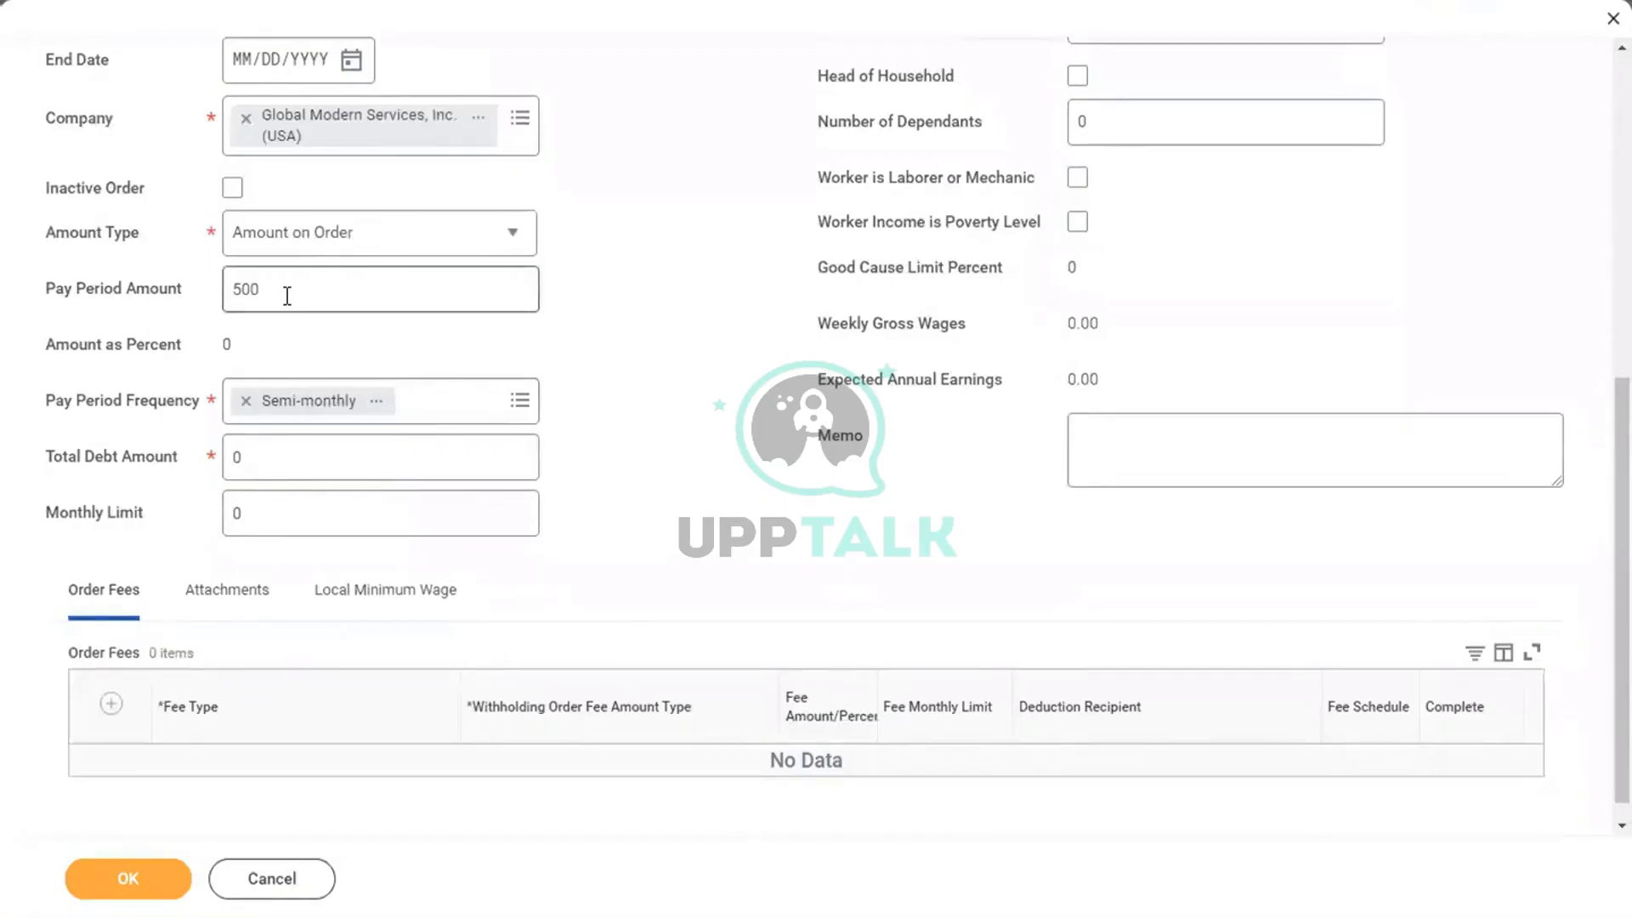
left_click(274, 472)
left_click(273, 471)
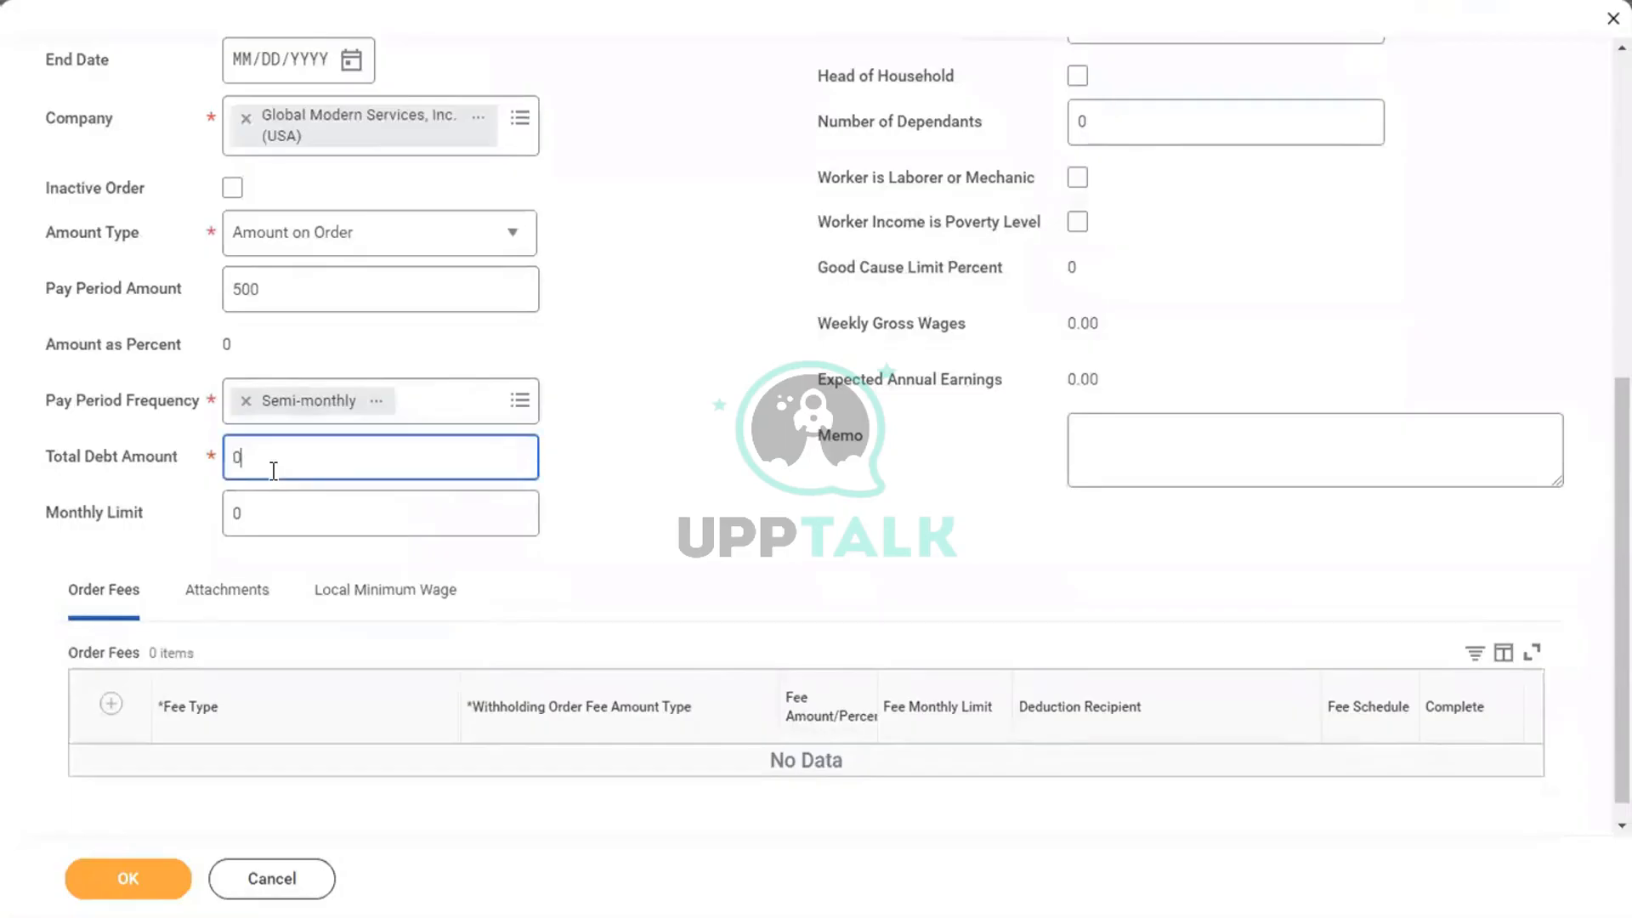
key("BackSpace")
type("5000")
Set the monthly limit of the garnishment order to 1000
left_click(327, 509)
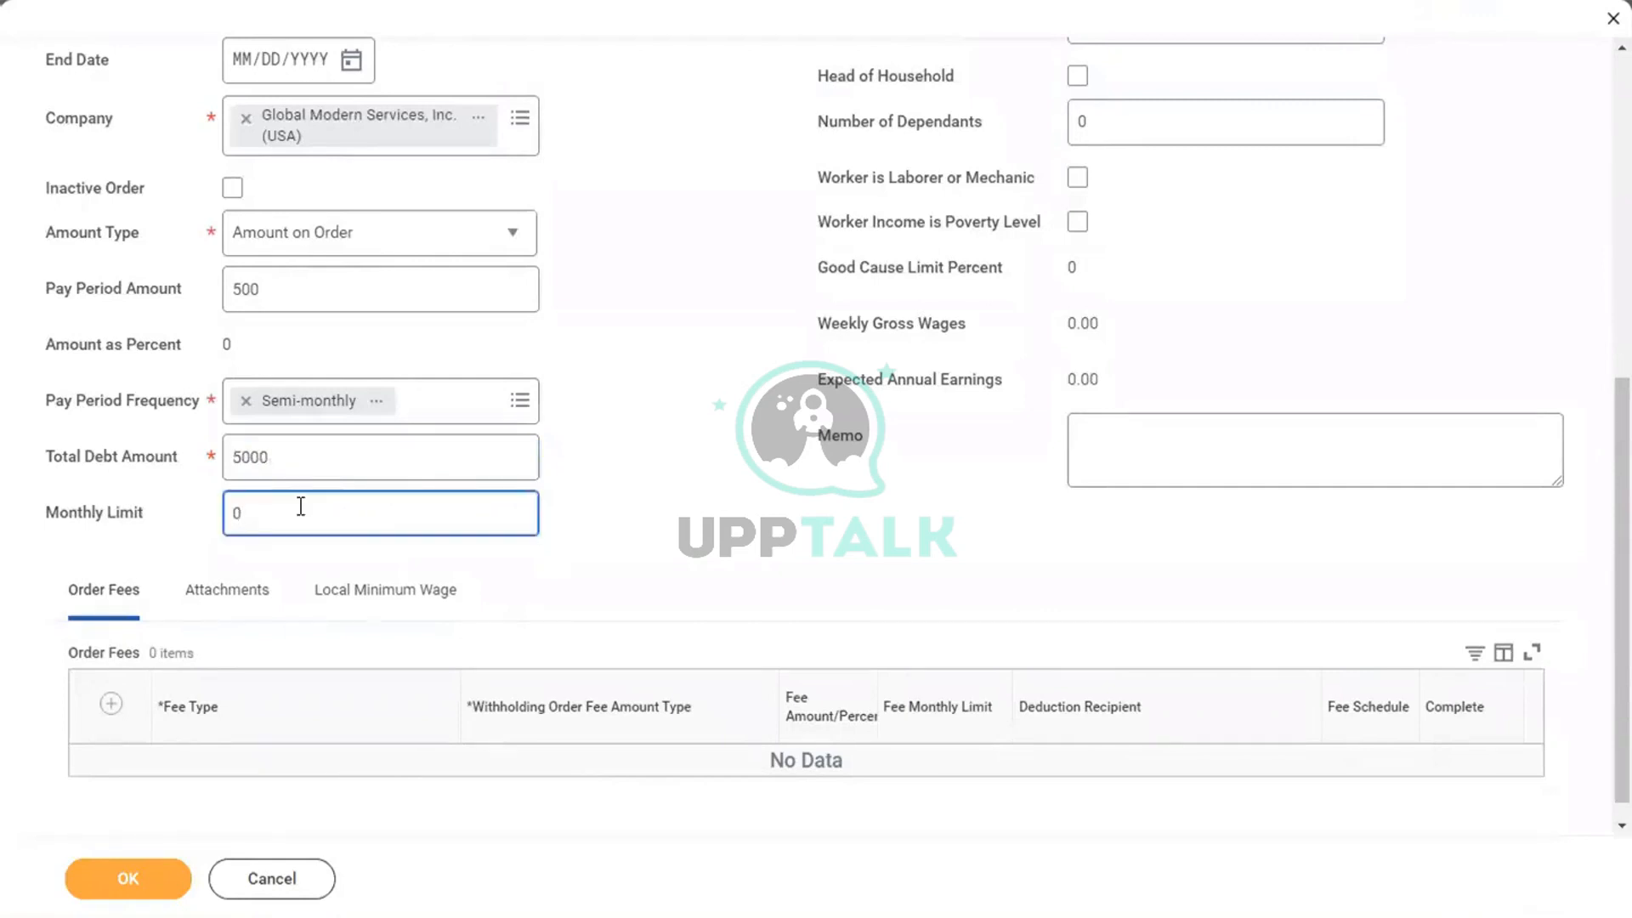
key("BackSpace")
type("1000")
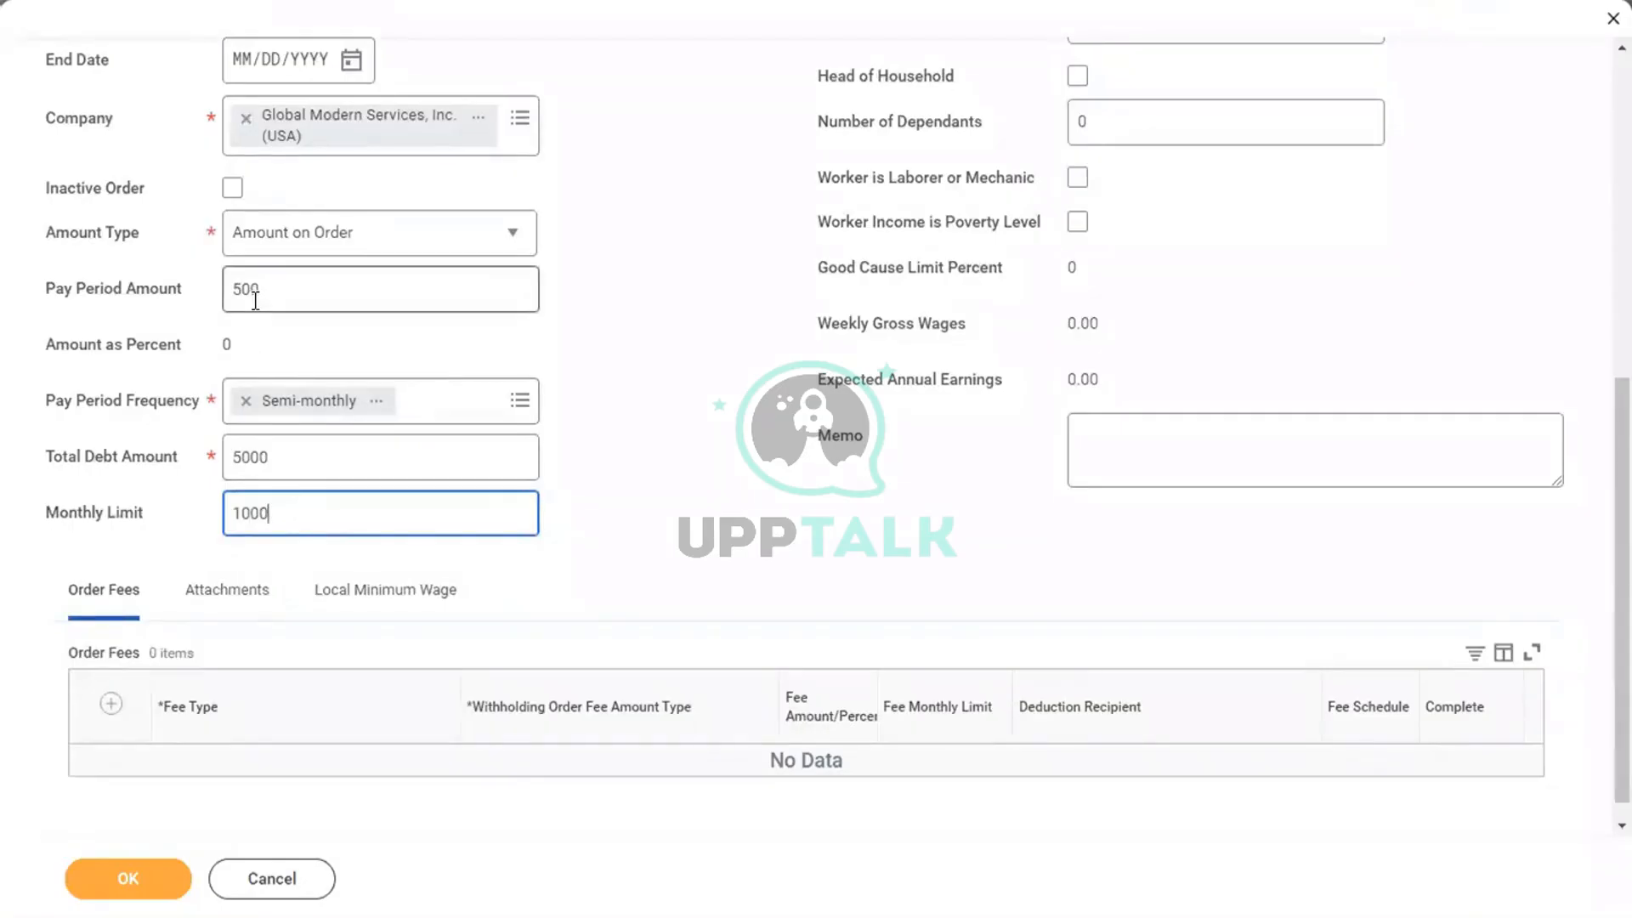
left_click(548, 229)
Select California as the state the withholding order was issued in
scroll(549, 229, "up", 3)
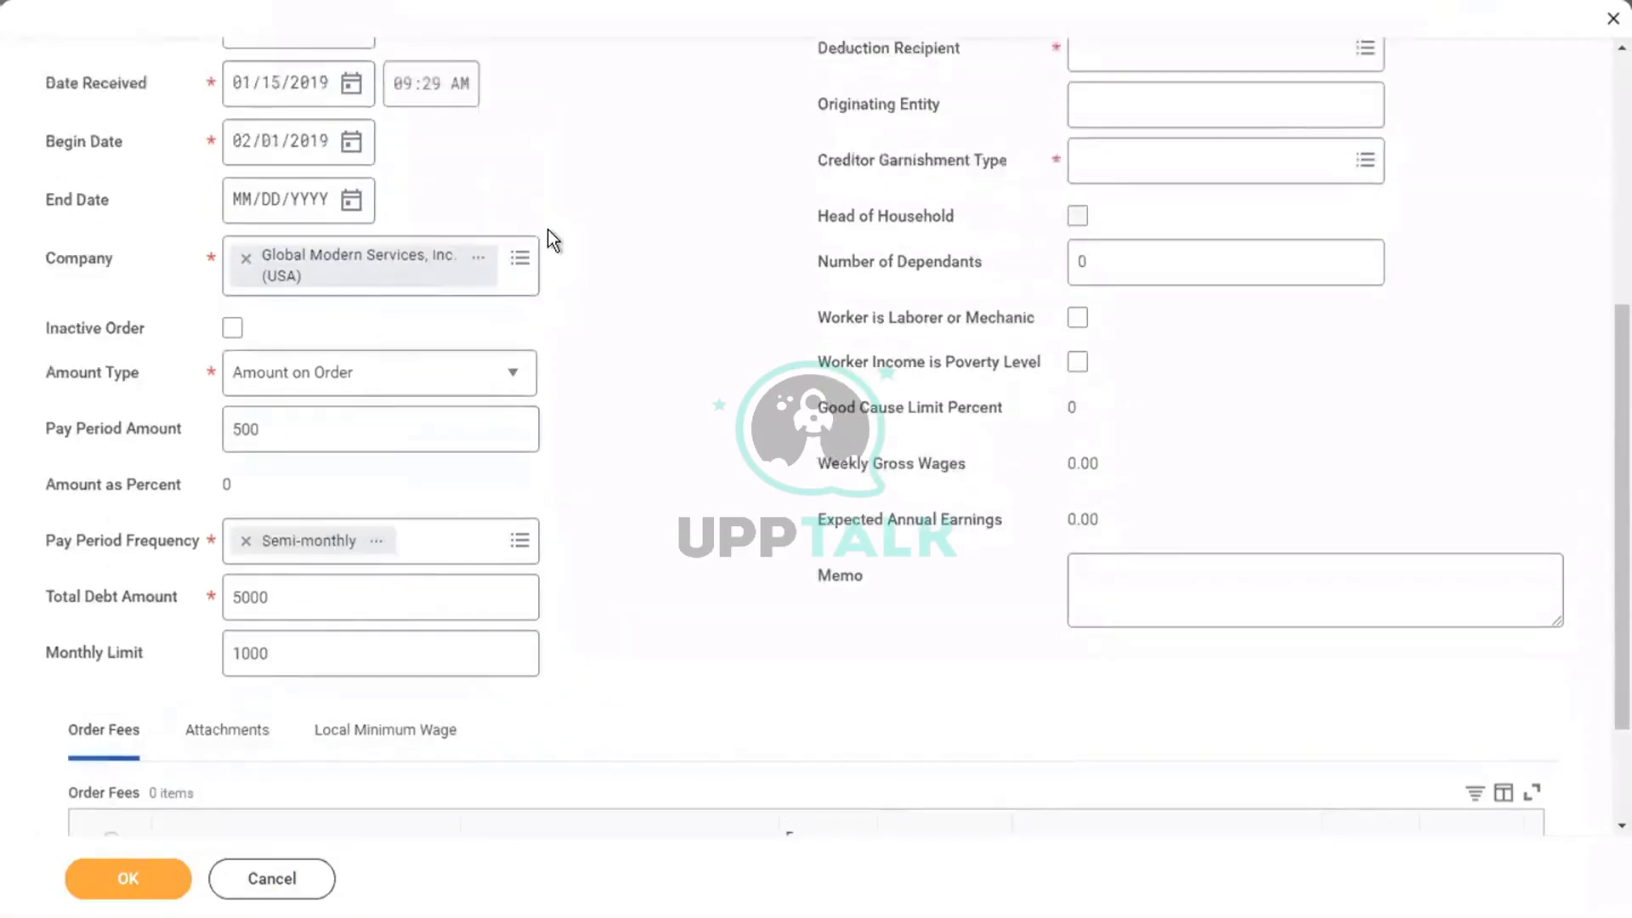
scroll(568, 221, "up", 4)
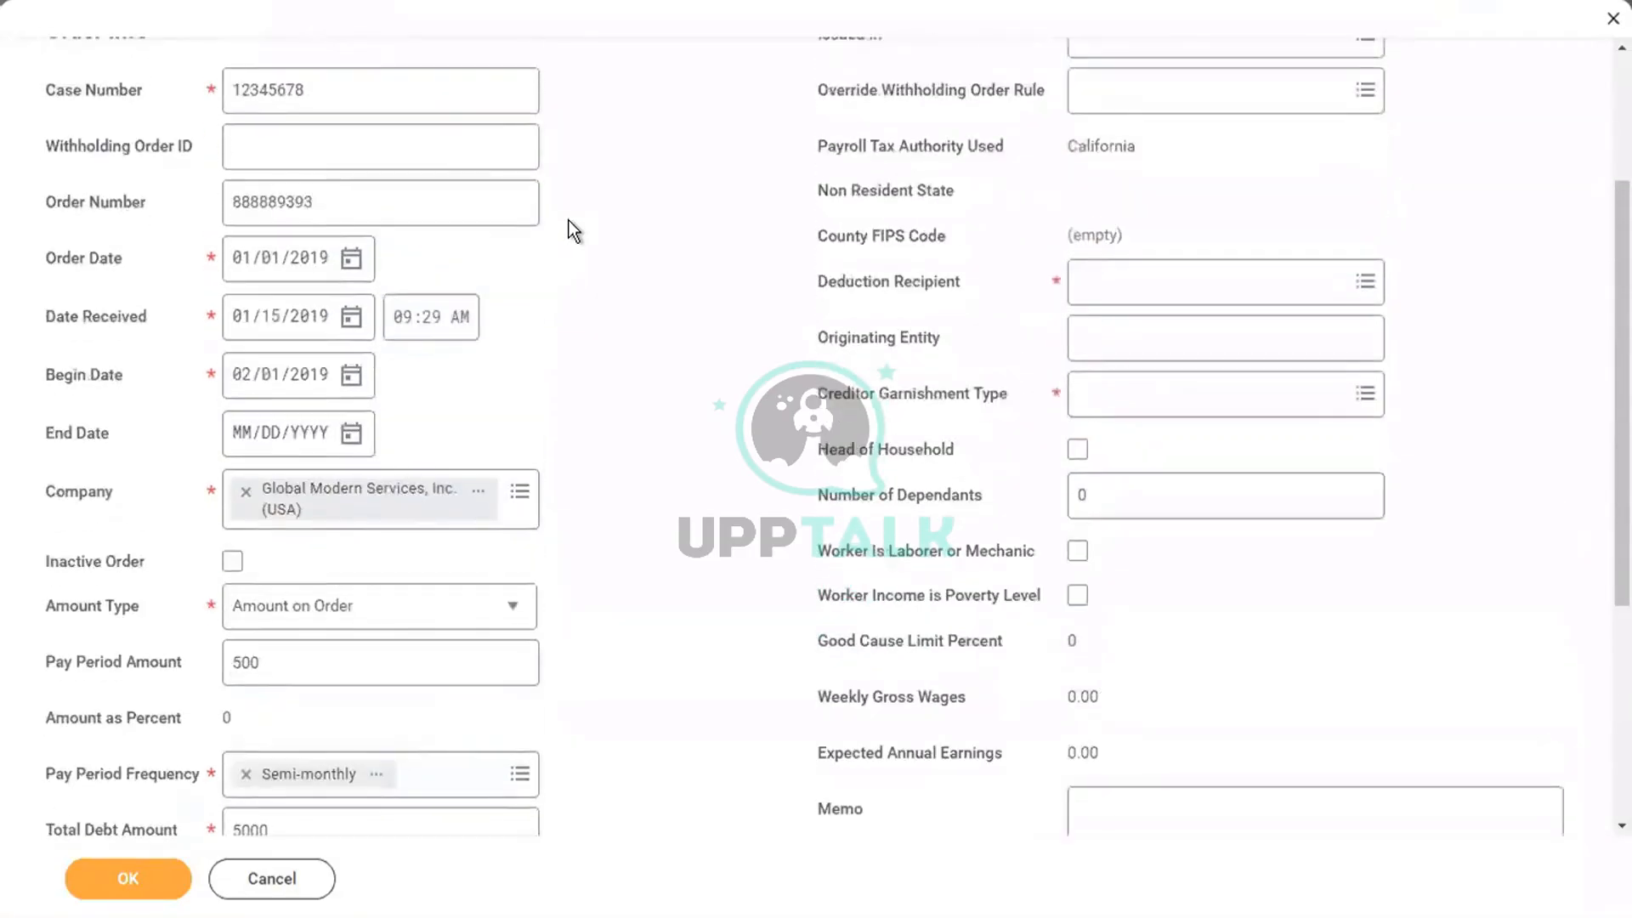
scroll(568, 225, "up", 3)
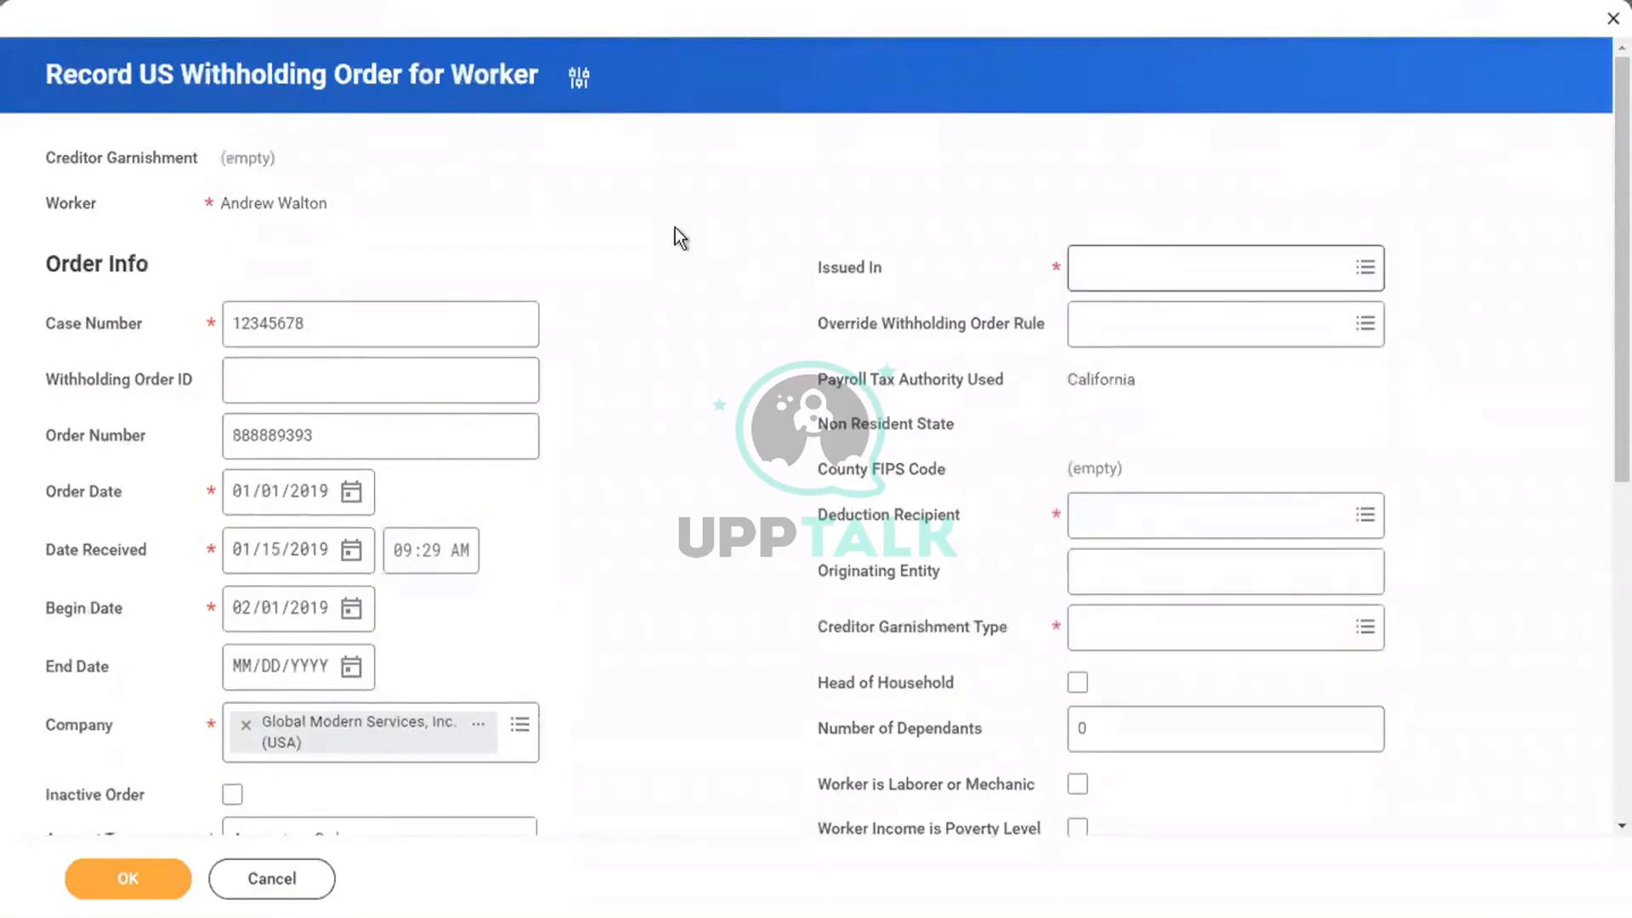
mouse_move(321, 203)
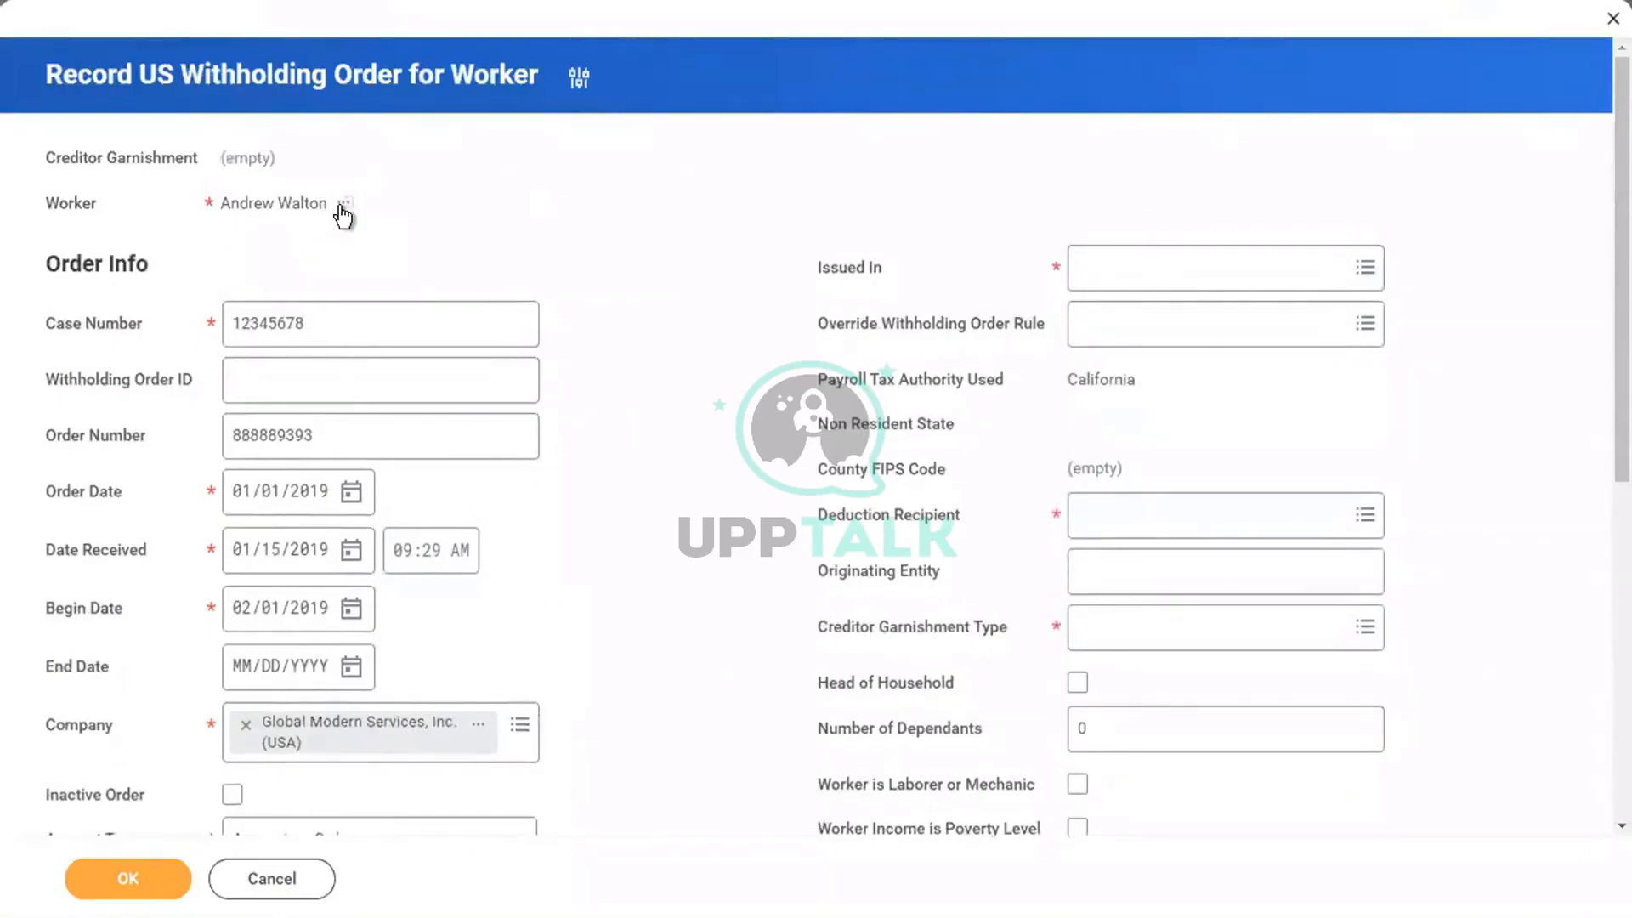
left_click(343, 204)
left_click(1159, 281)
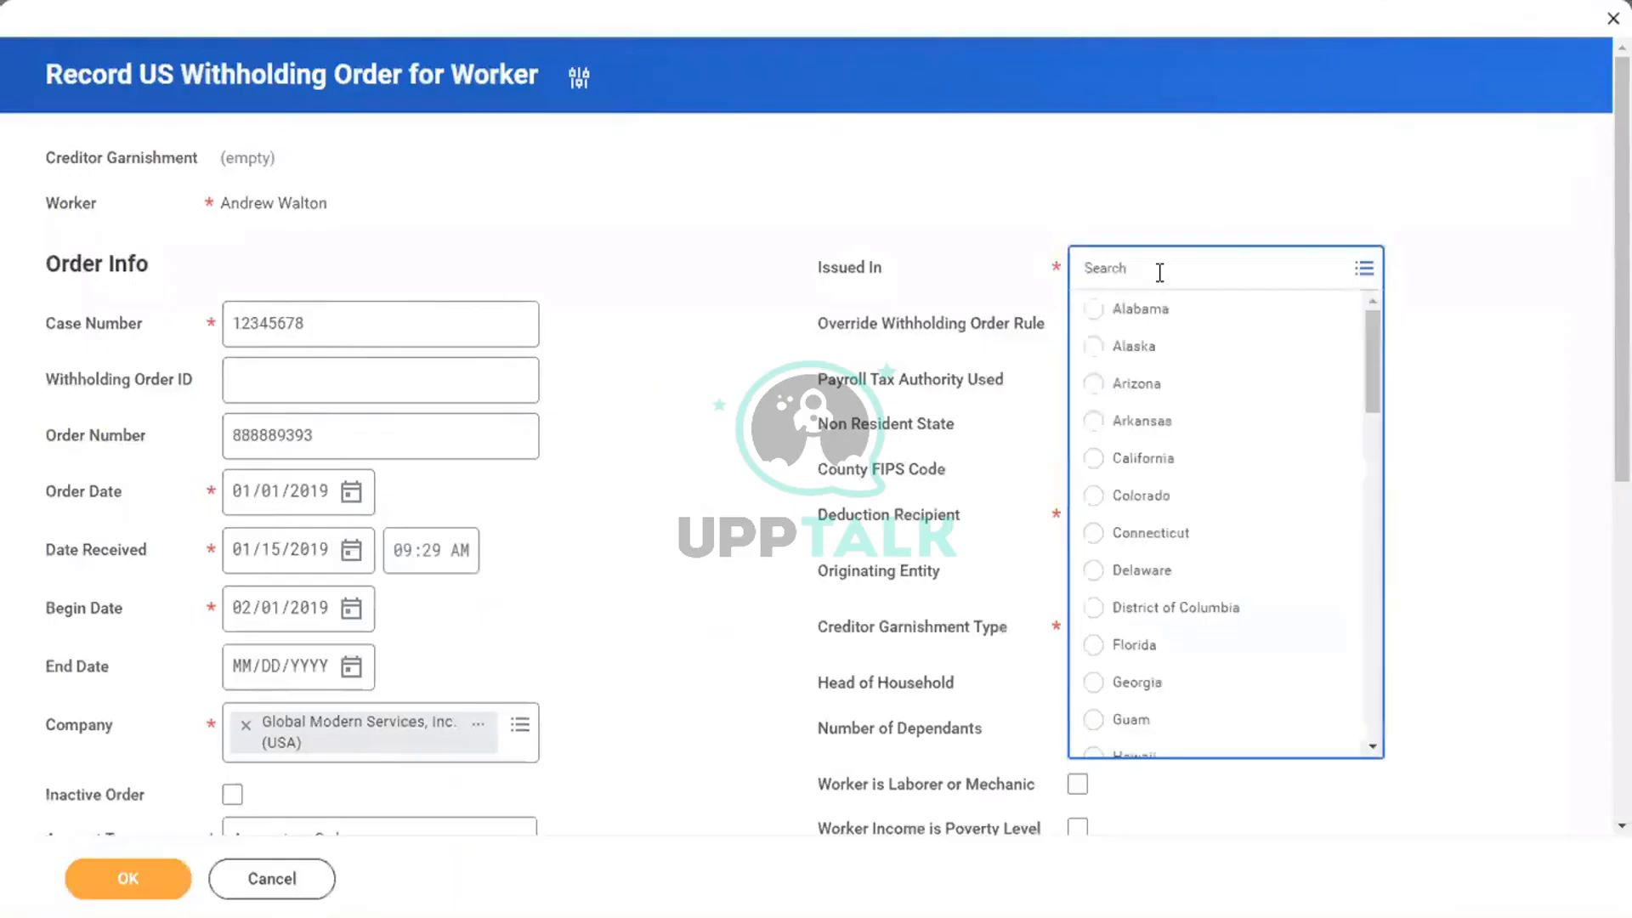
type("san")
key("Return")
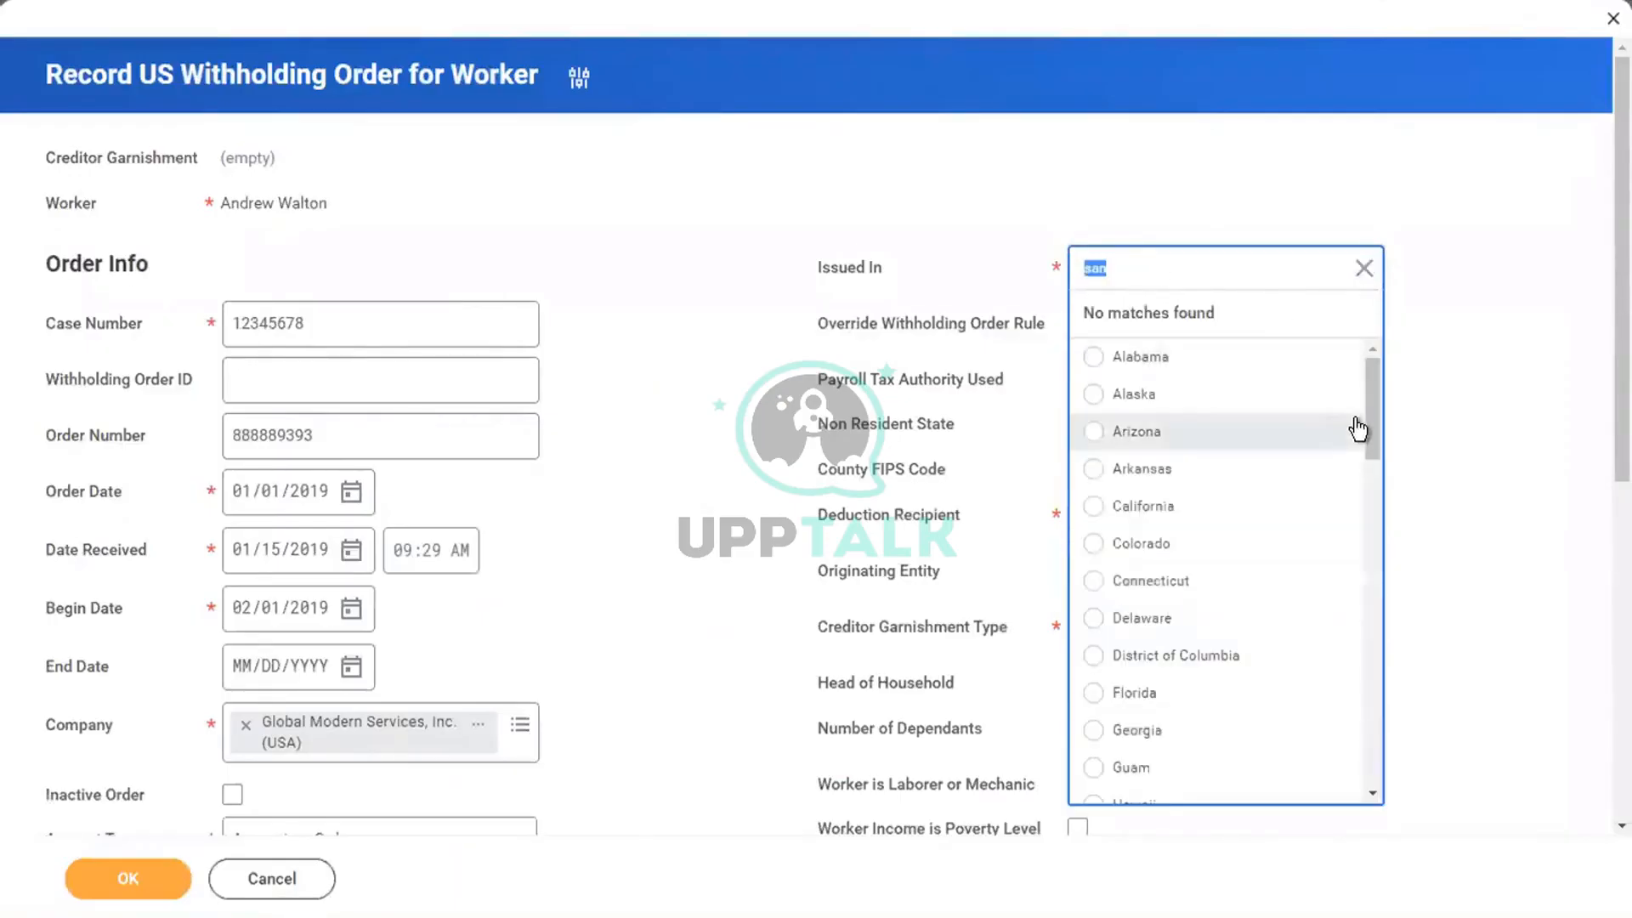
left_click_drag(1368, 405, 1368, 424)
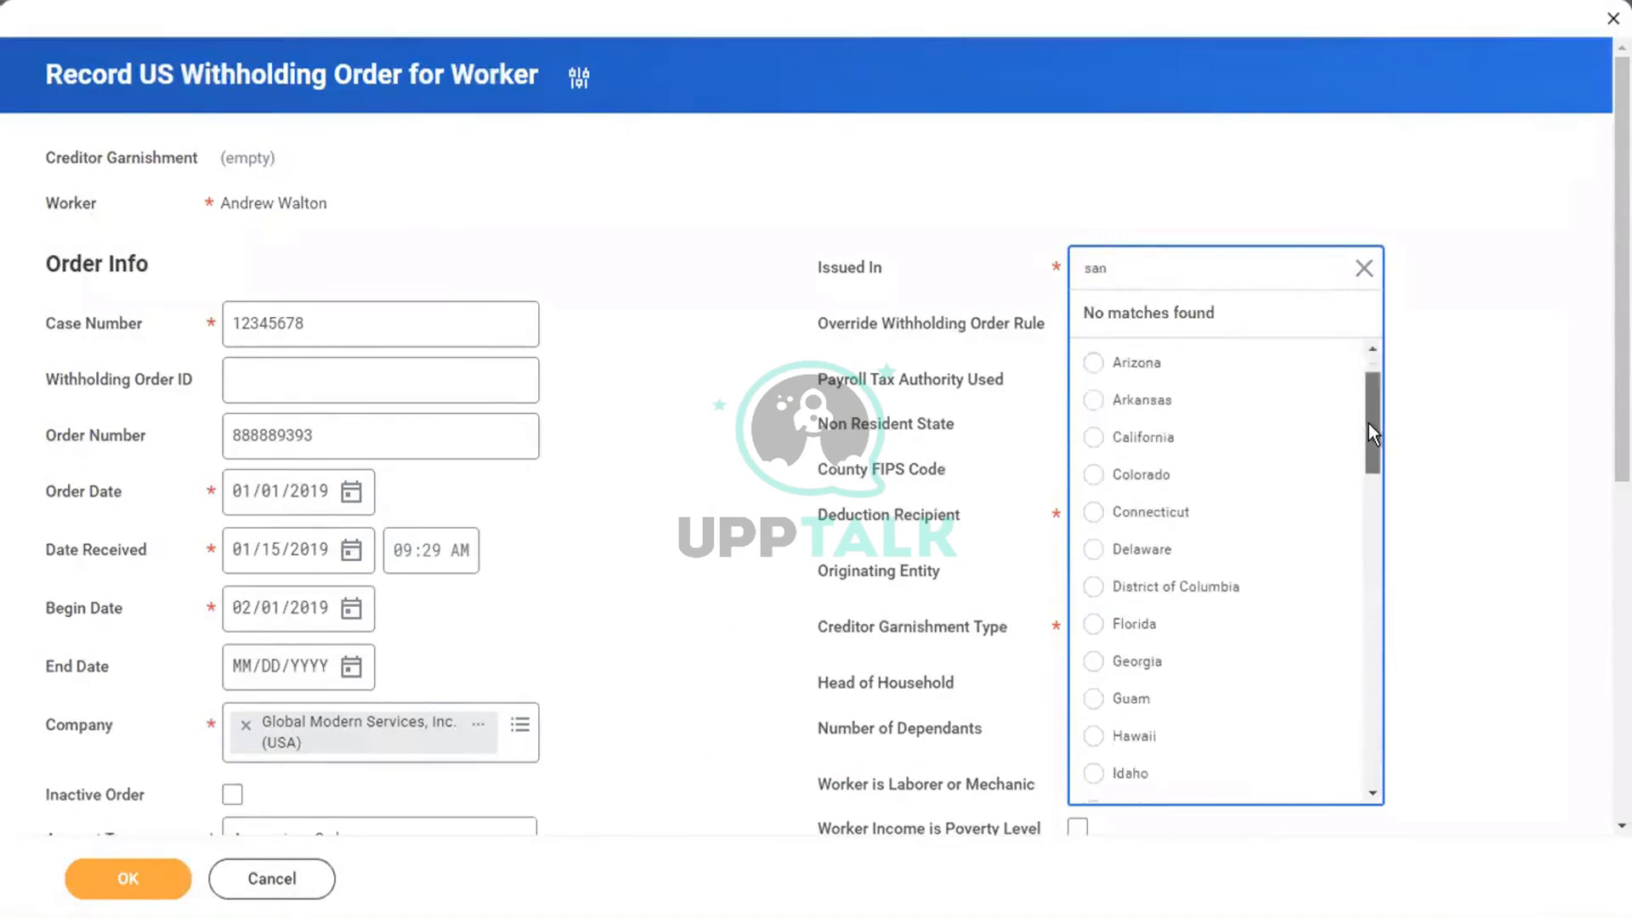
left_click(1153, 443)
left_click(980, 227)
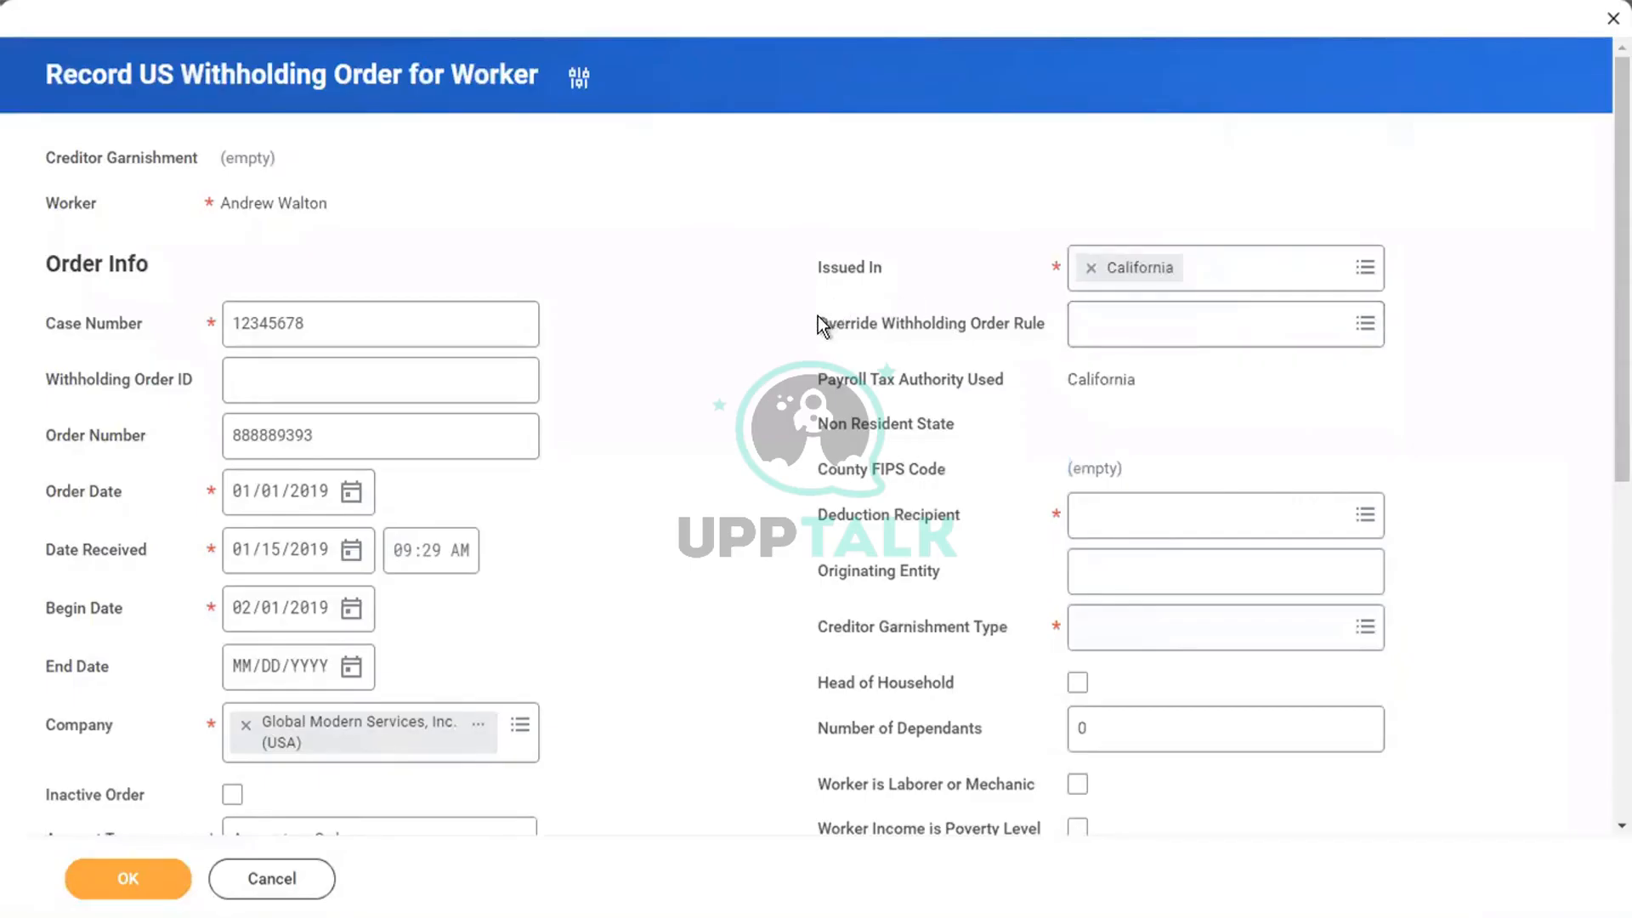
View the available override withholding order rules without choosing one
left_click_drag(817, 316, 1032, 334)
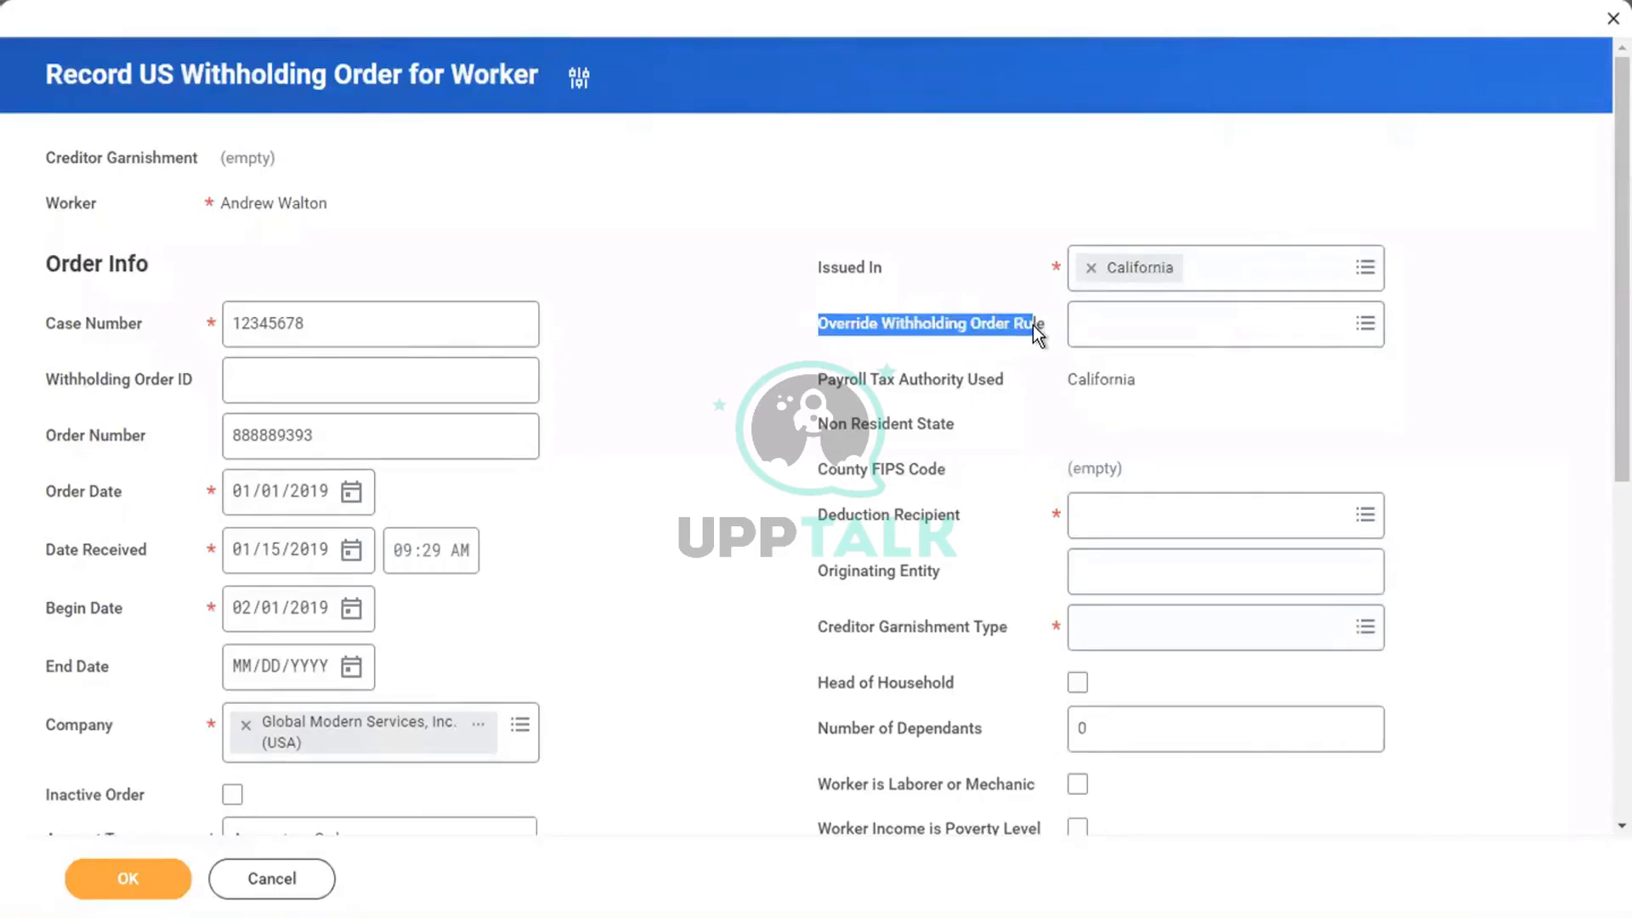
left_click(965, 328)
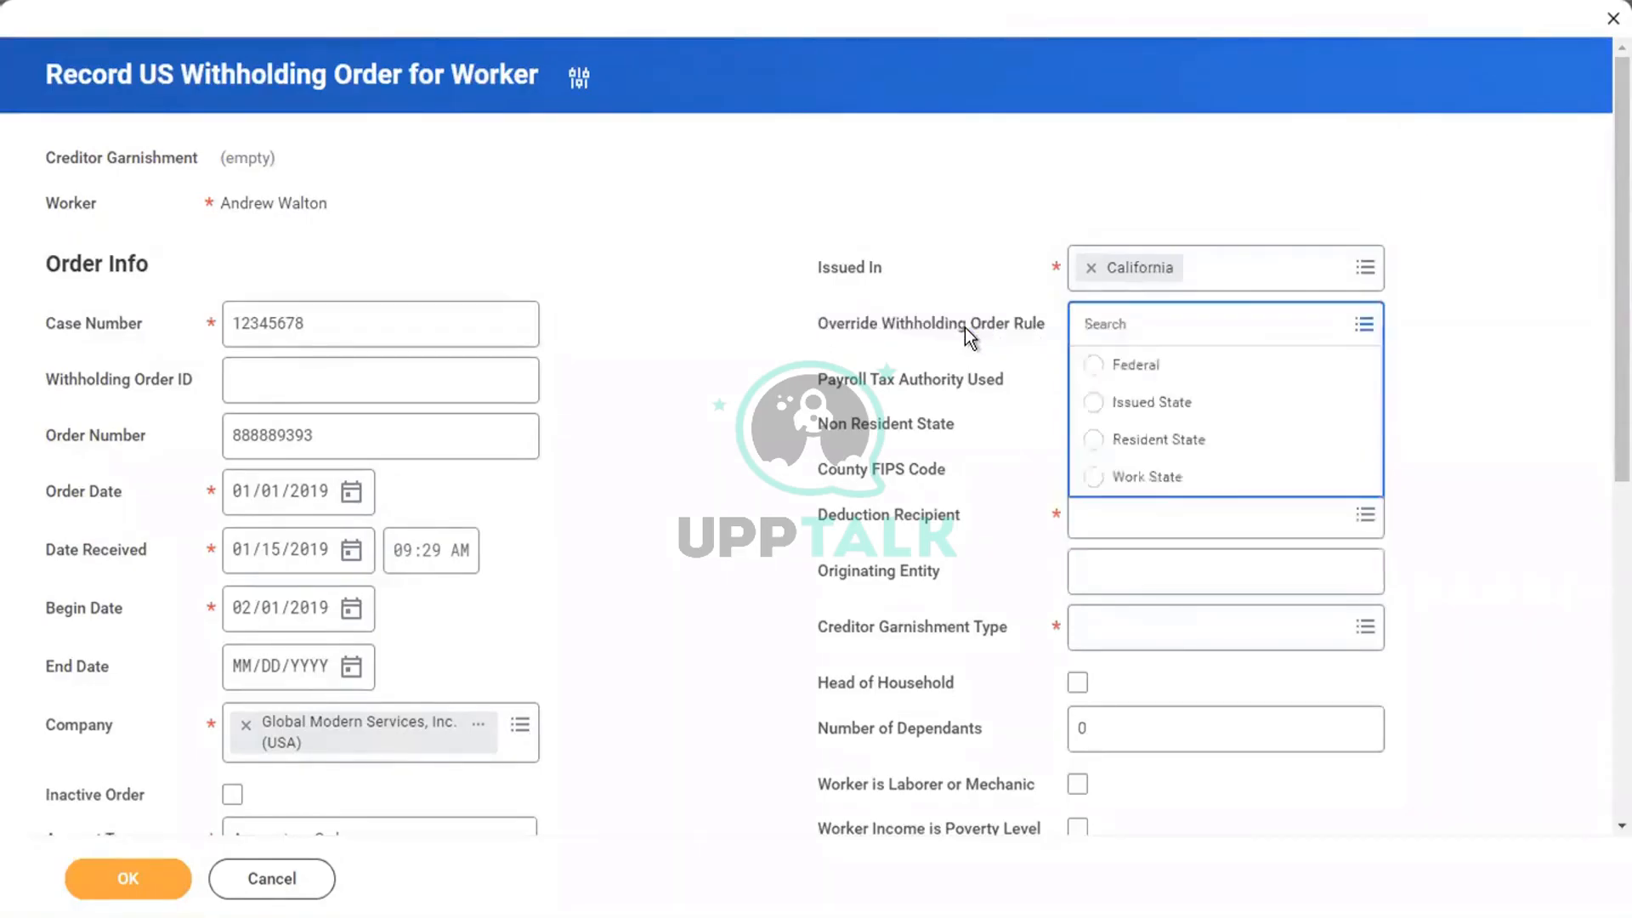
left_click(933, 248)
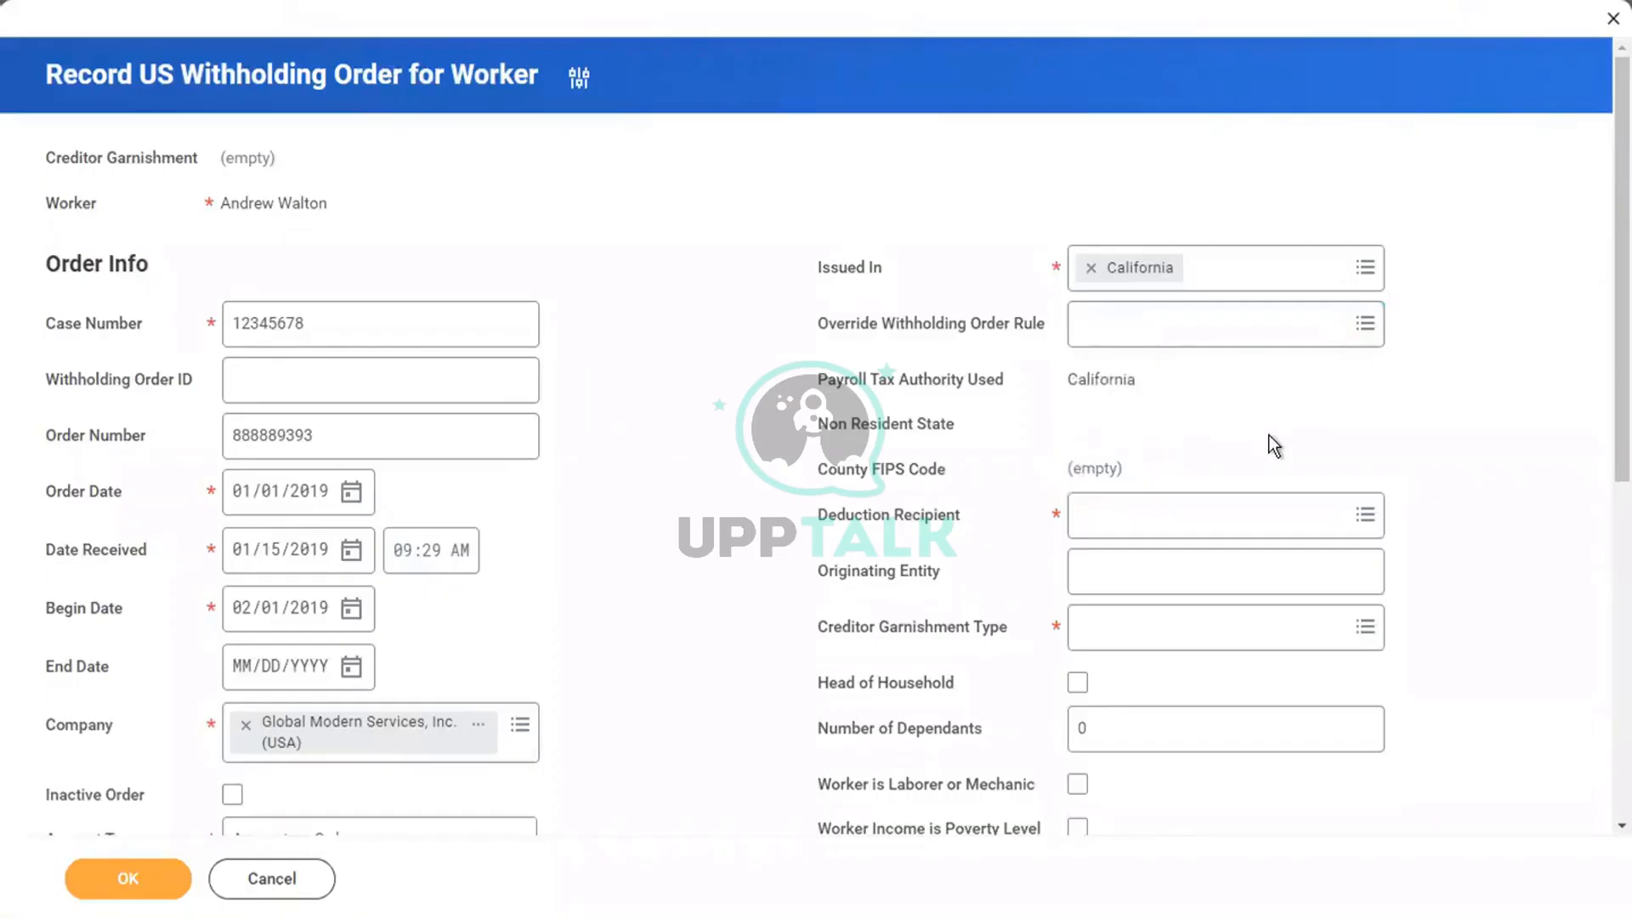
Open the choices for the order's deduction recipient
scroll(1272, 443, "down", 1)
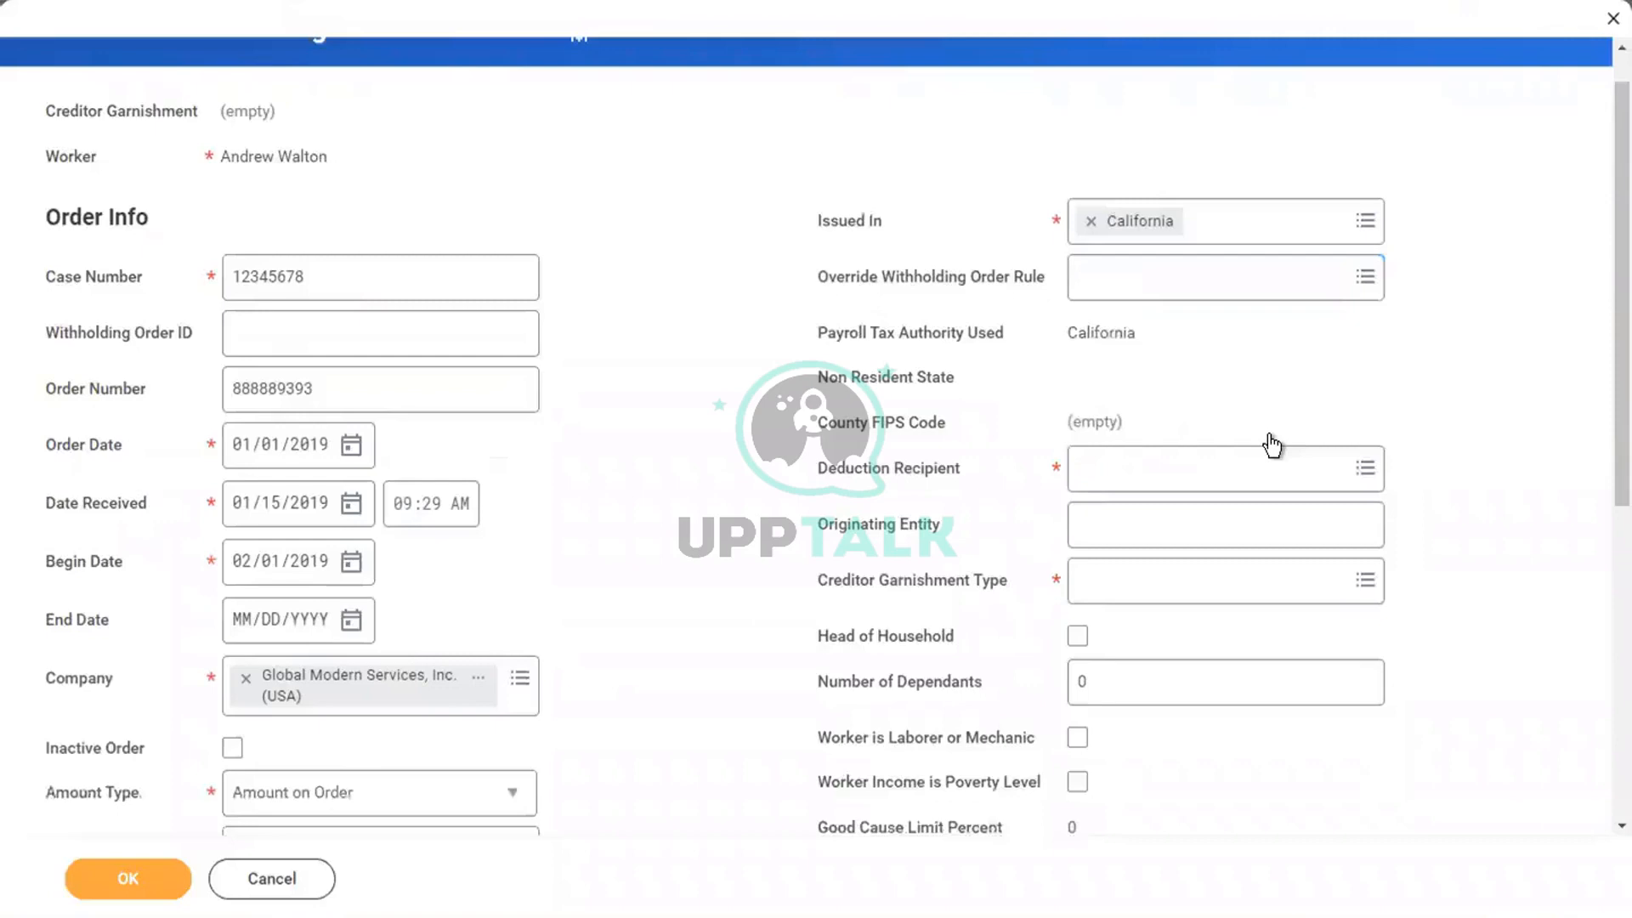
scroll(1273, 443, "down", 2)
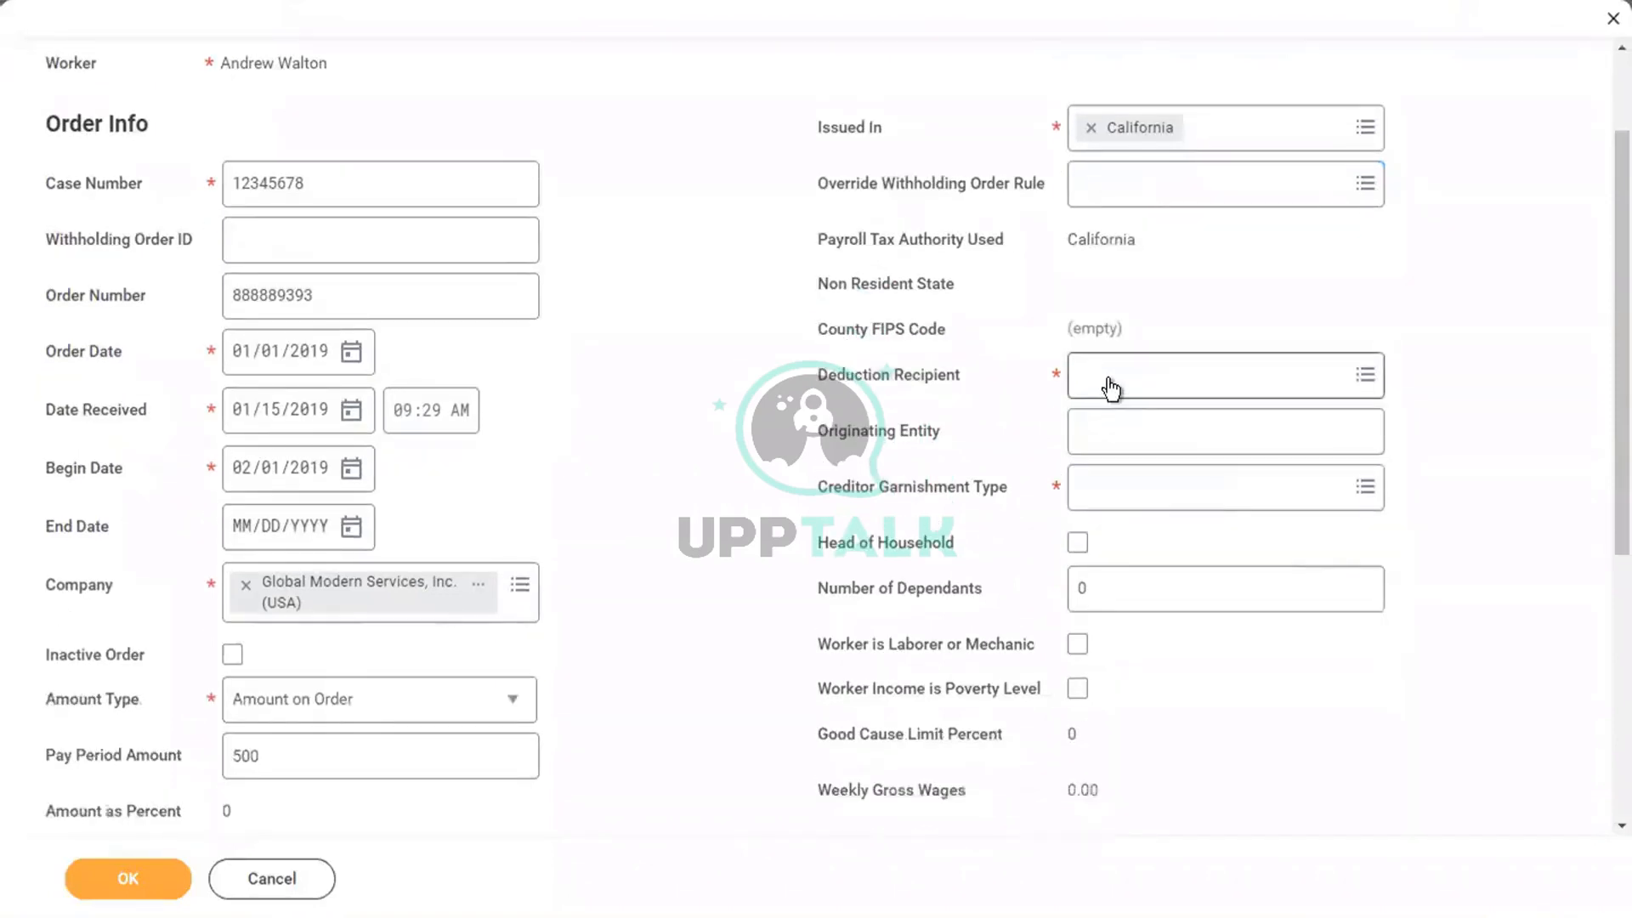
left_click(1109, 377)
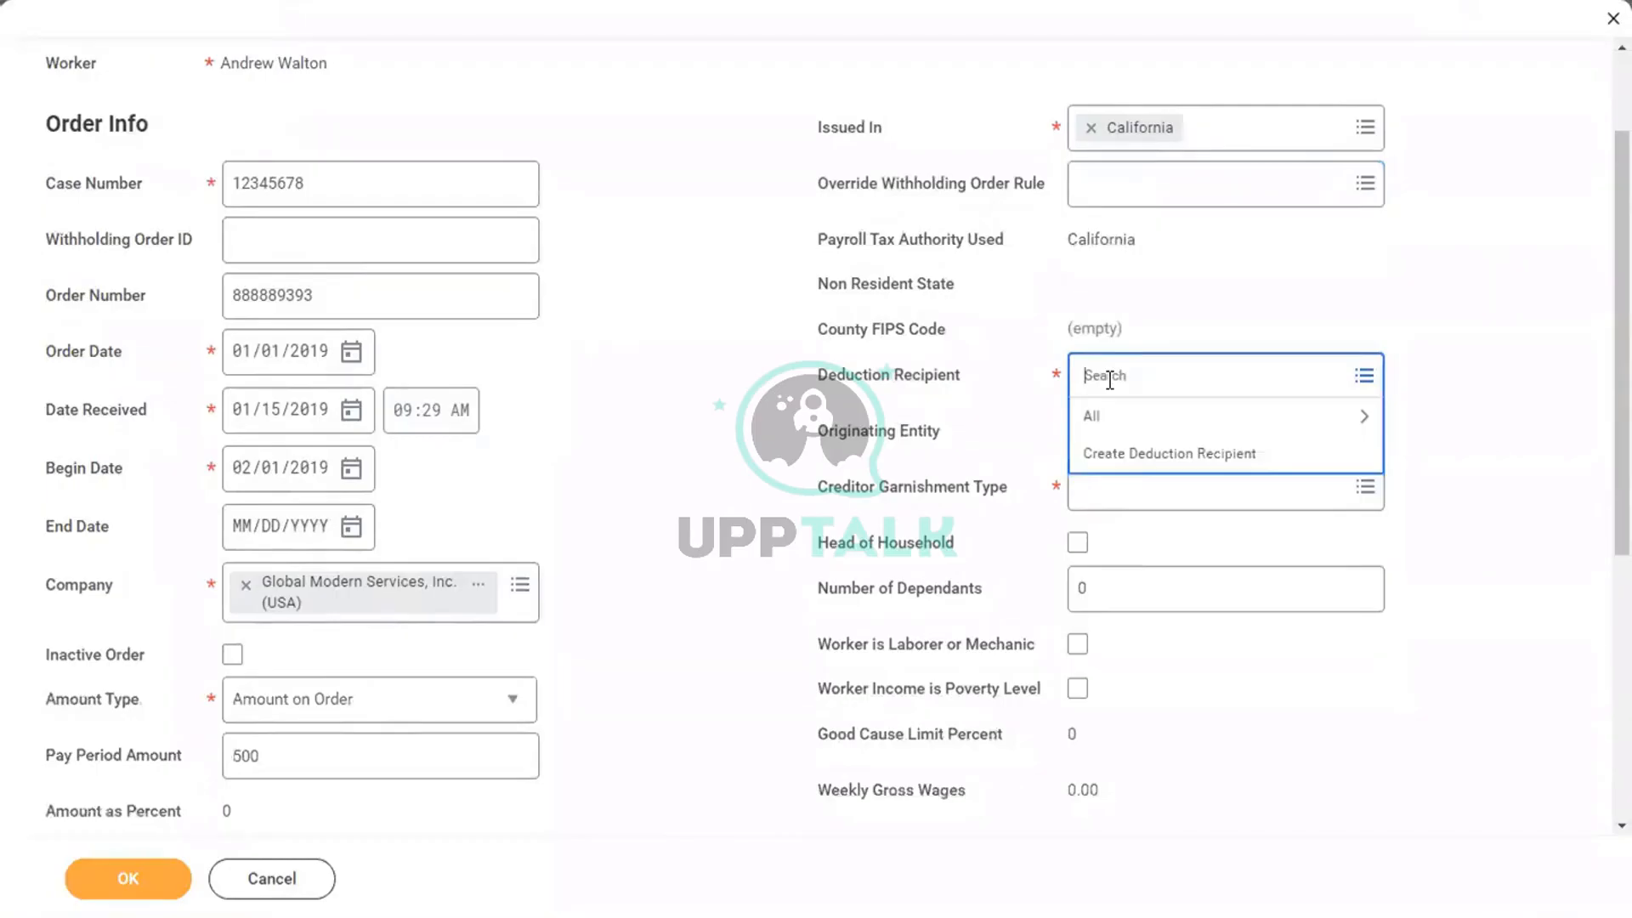
Switch to the Word notes and highlight the CITI Bank line and the Legal Cell(court) line
key("ctrl+Left")
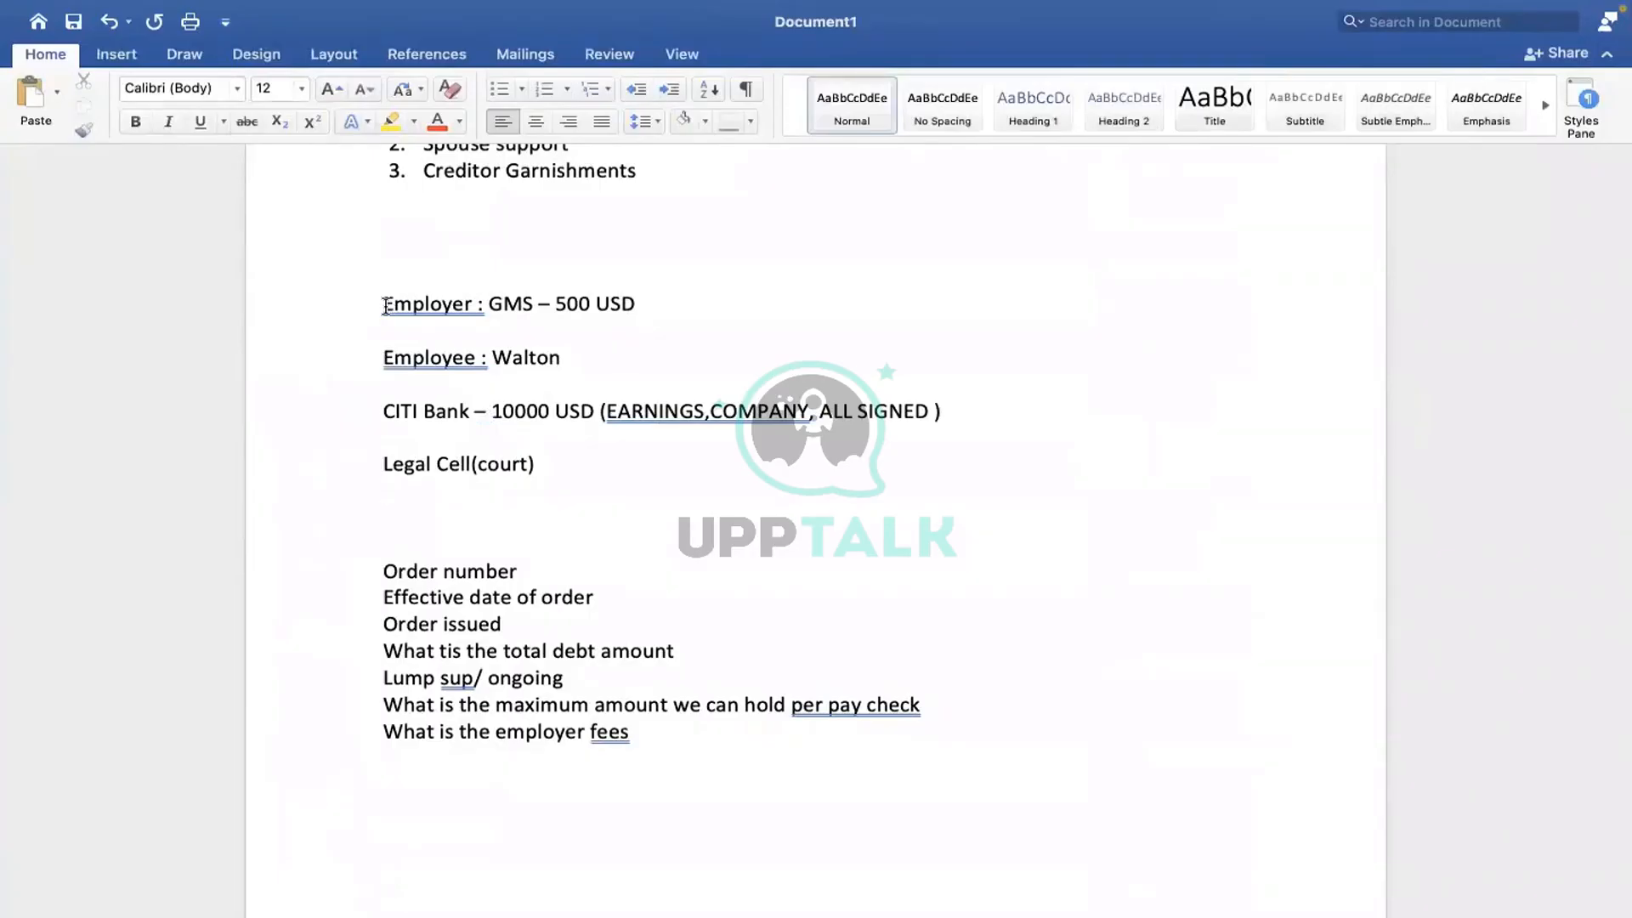
left_click_drag(382, 405, 526, 396)
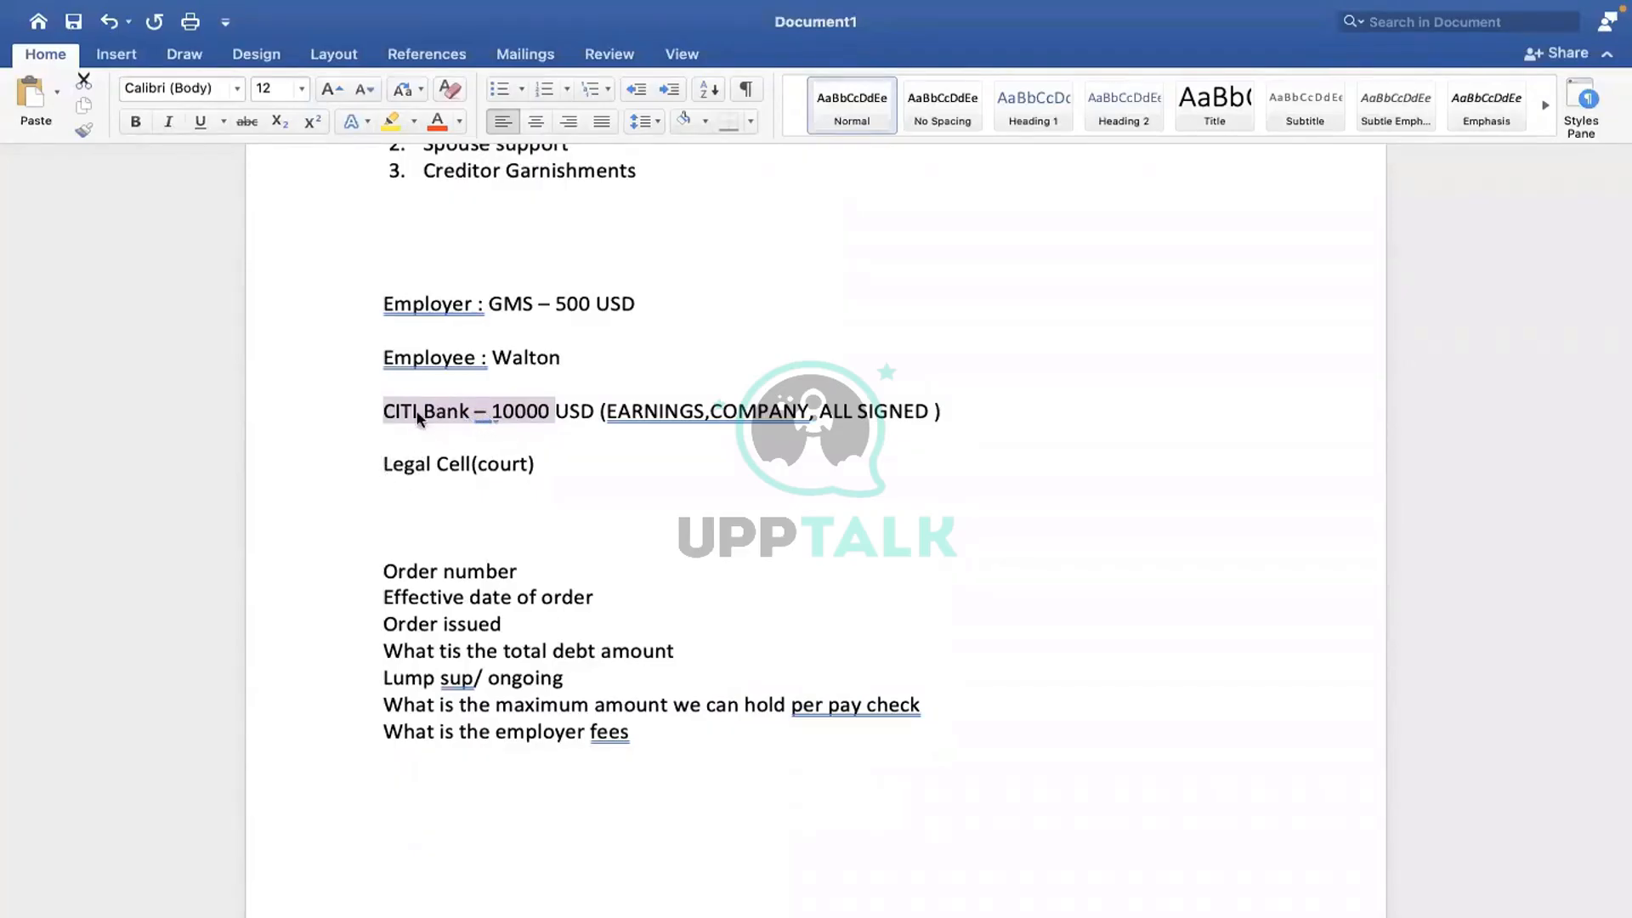
left_click_drag(384, 464, 518, 470)
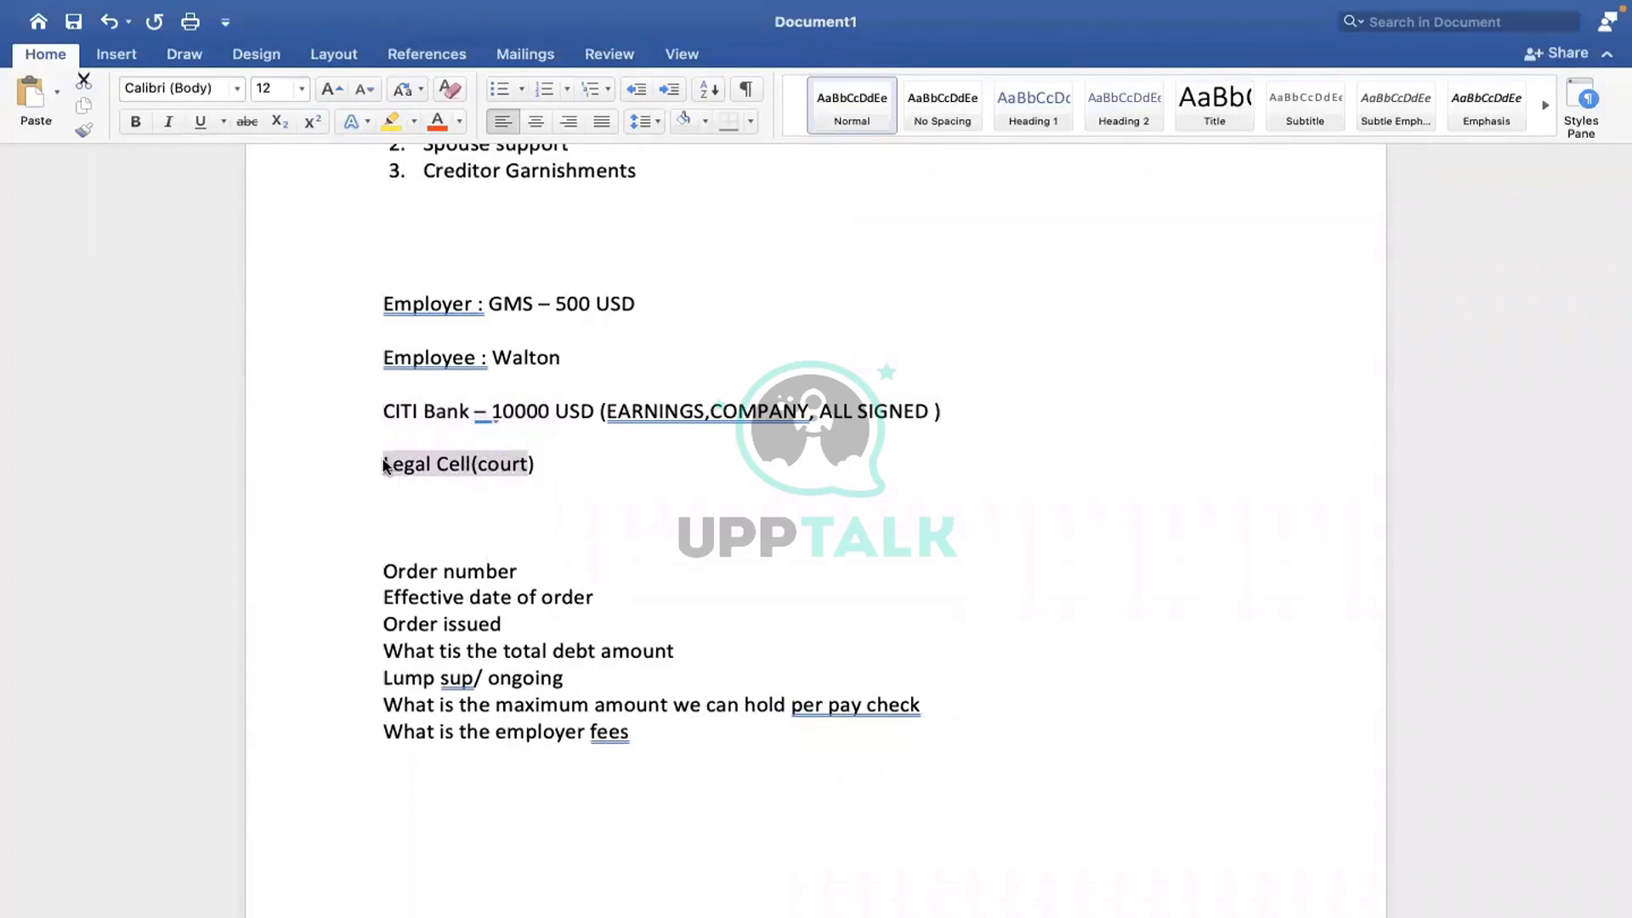
mouse_move(474, 418)
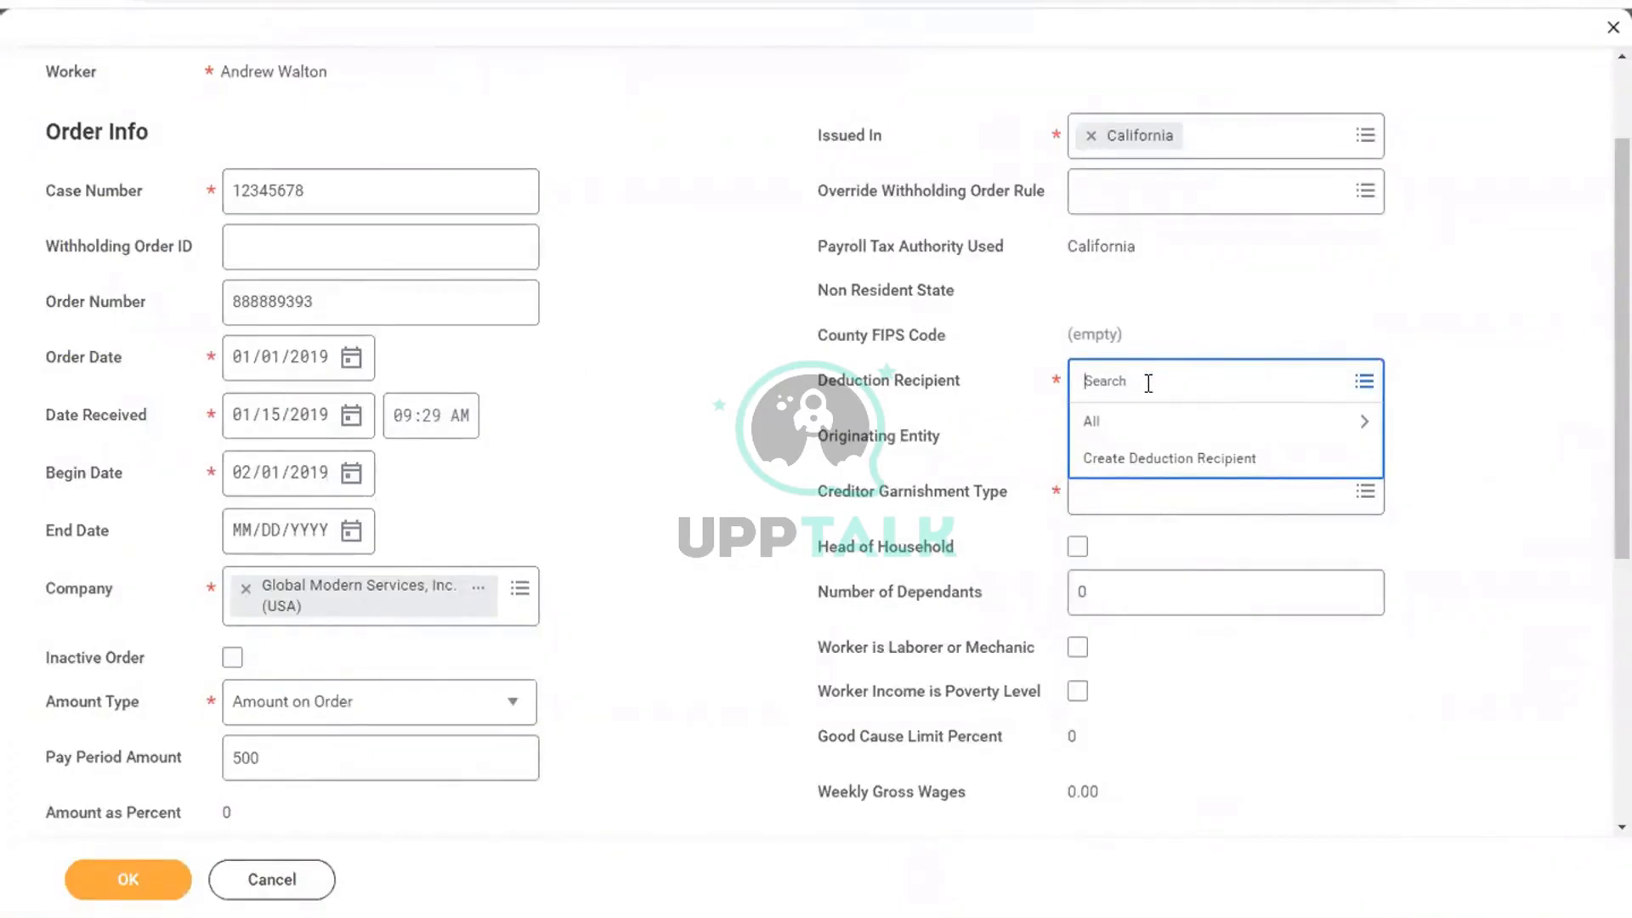
Return to Workday and choose California State Disbursement Unit as the order's deduction recipient
type("san")
key("Return")
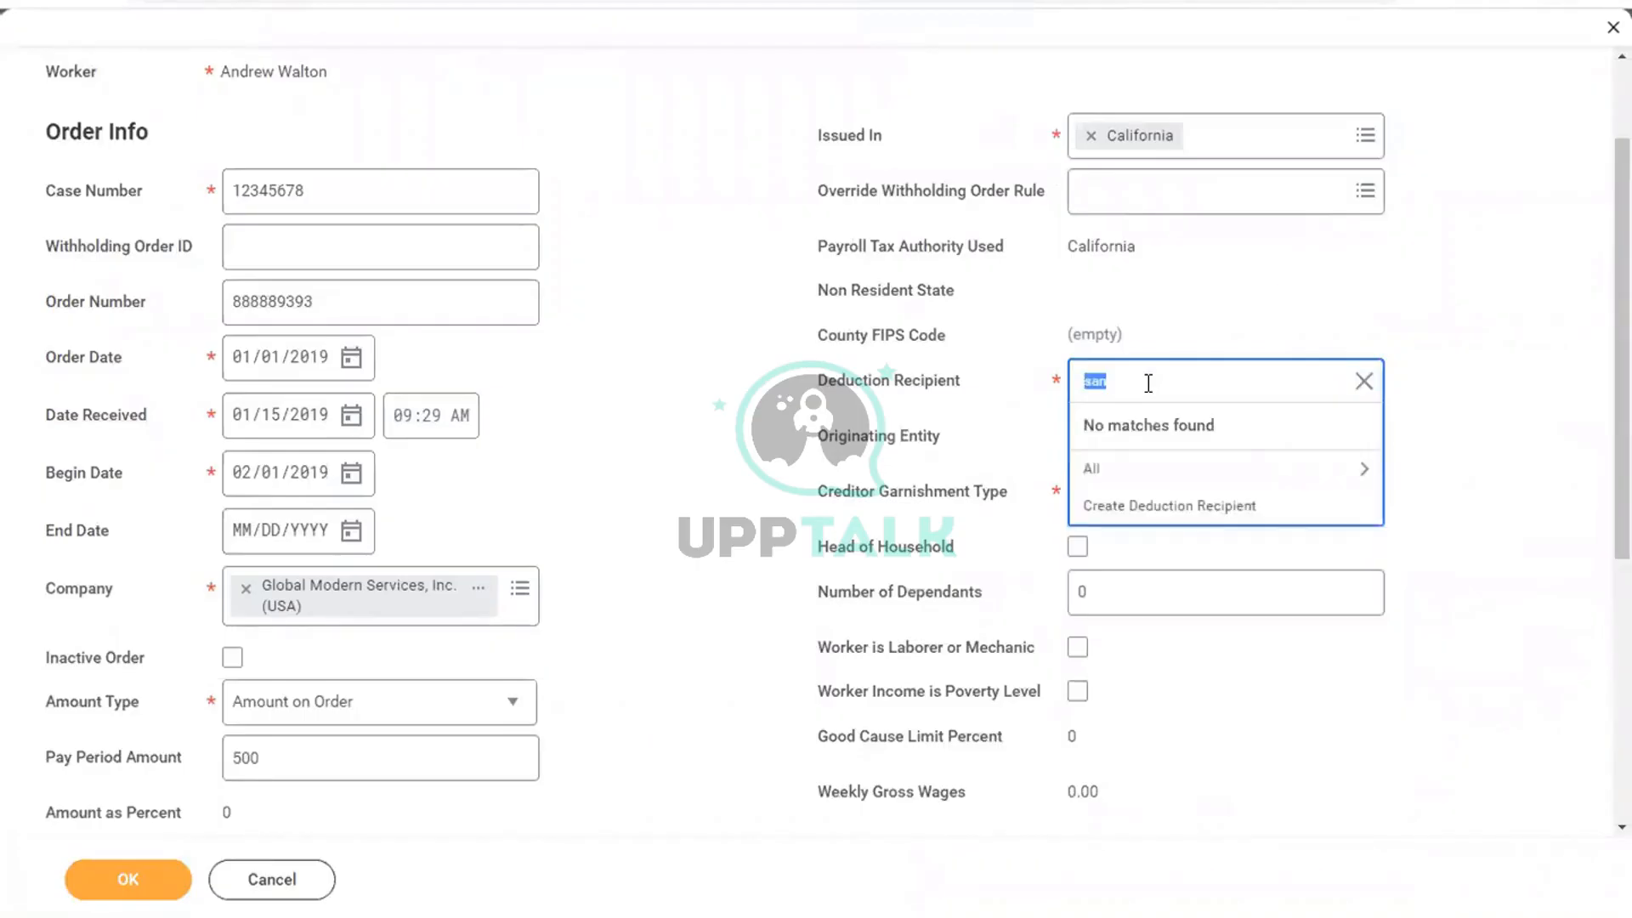
type("cal")
key("Return")
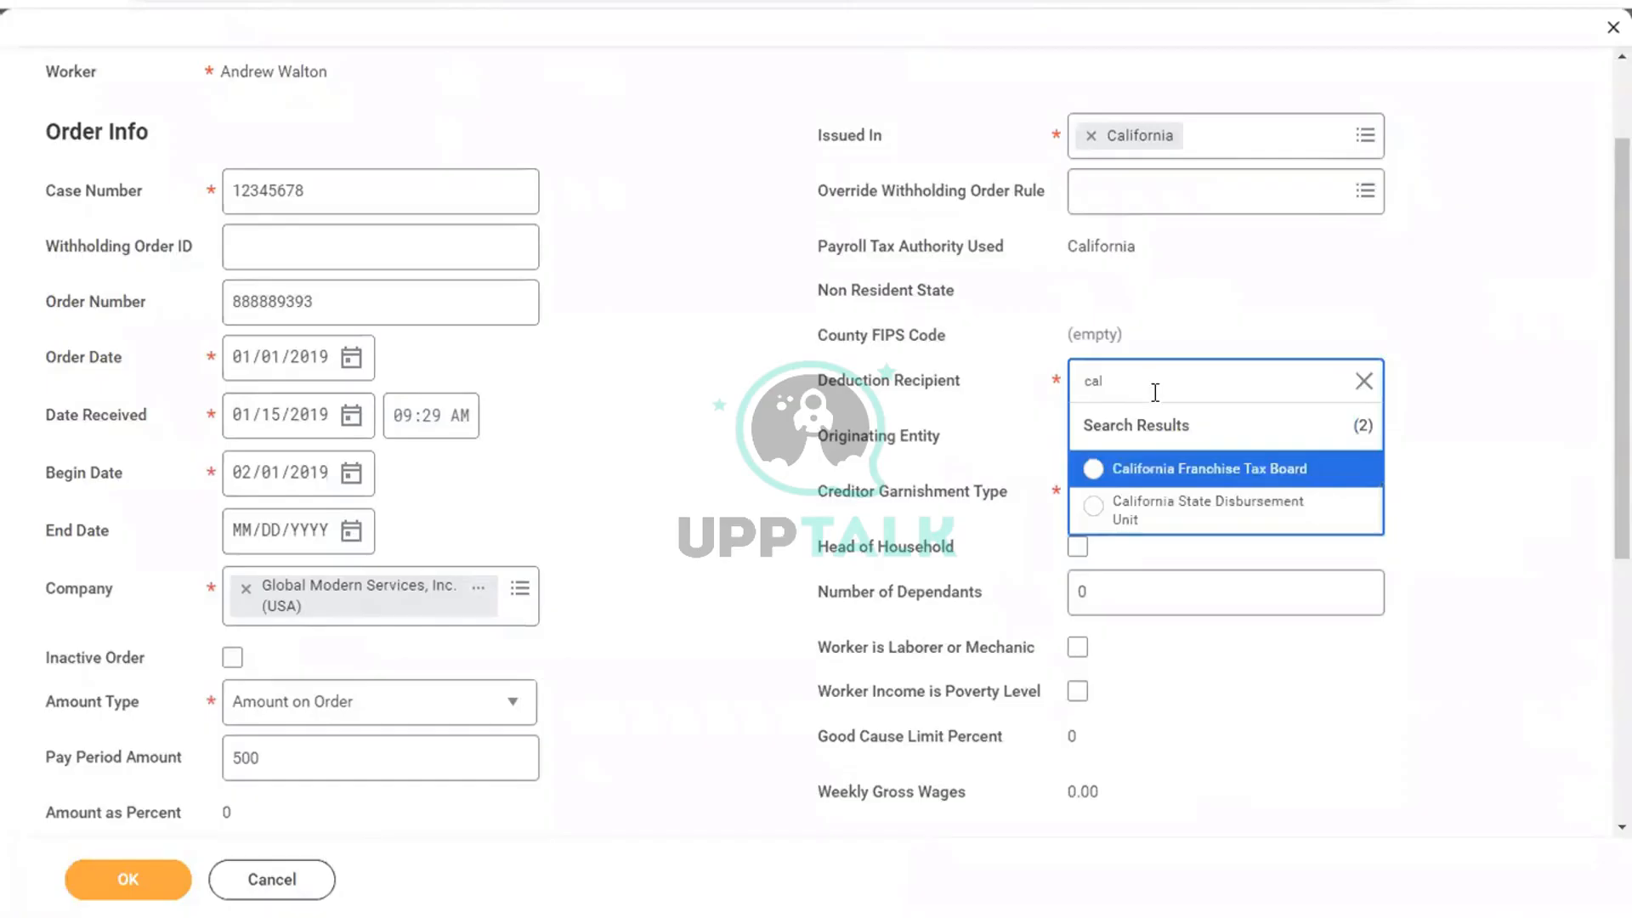
left_click(1170, 513)
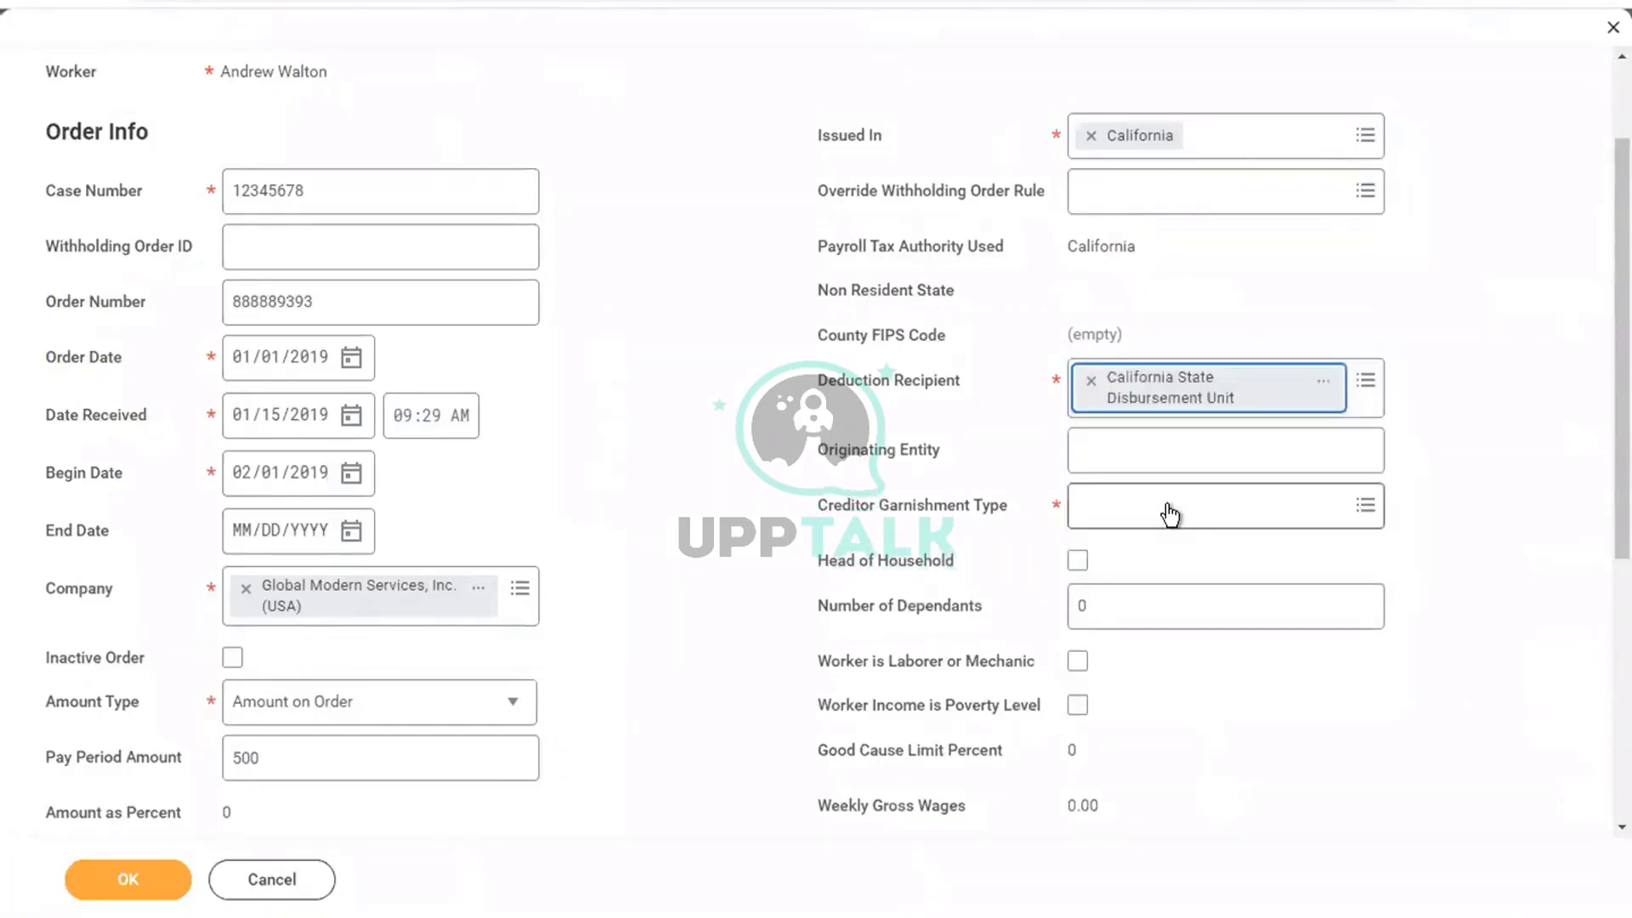
Start creating a new deduction recipient named Citi Bank from the order's deduction recipient choices
left_click(1369, 383)
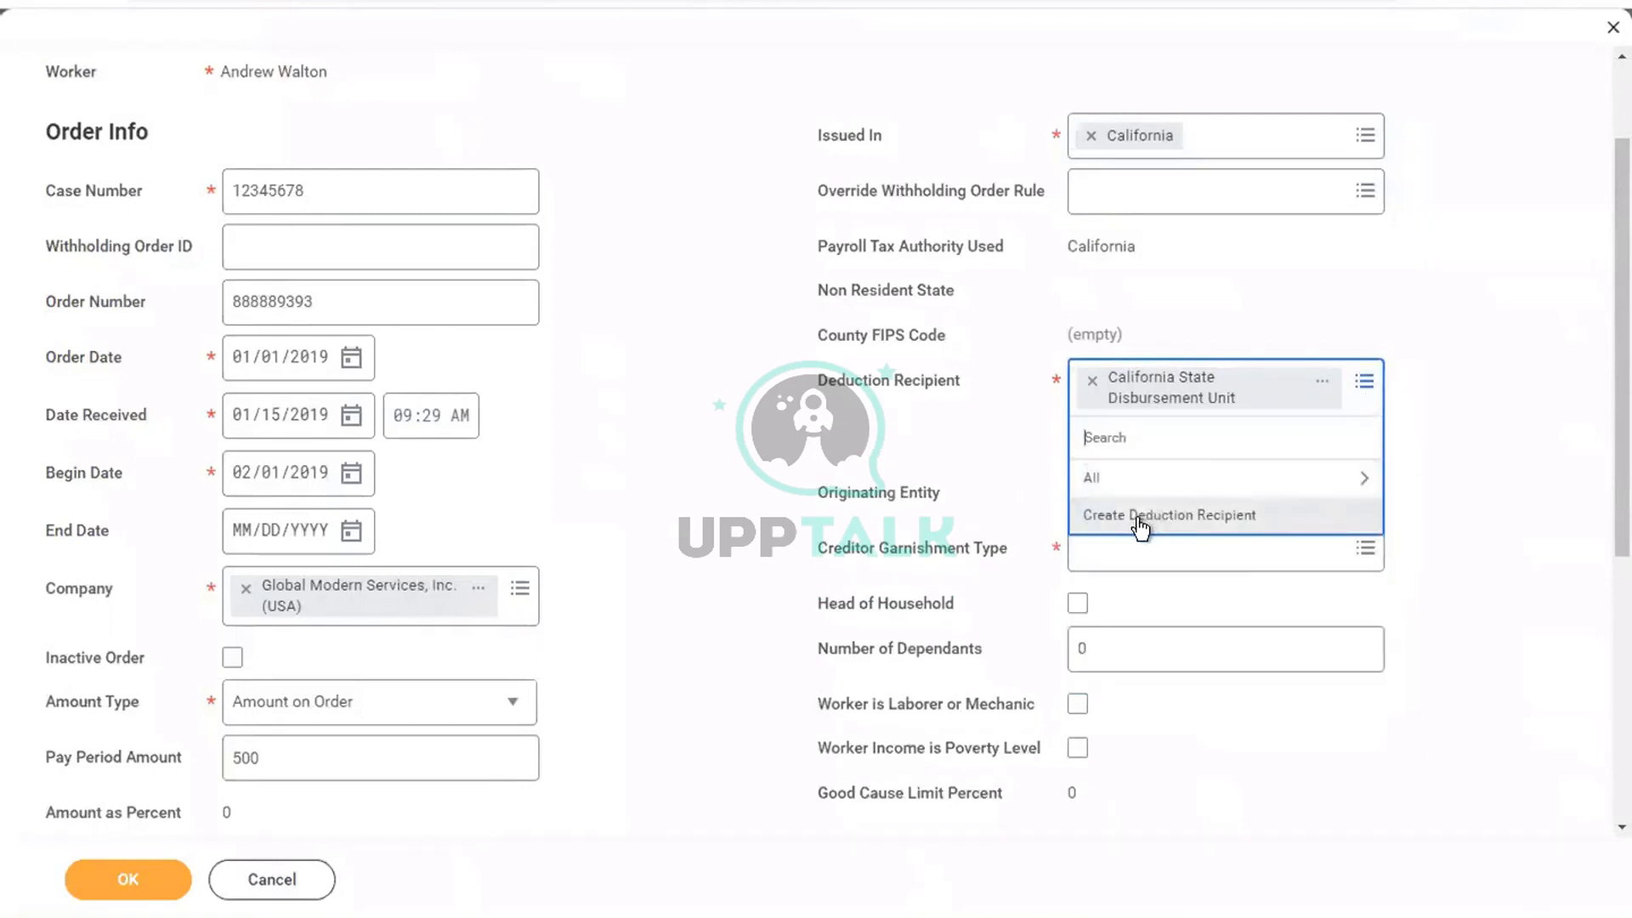
left_click(1139, 516)
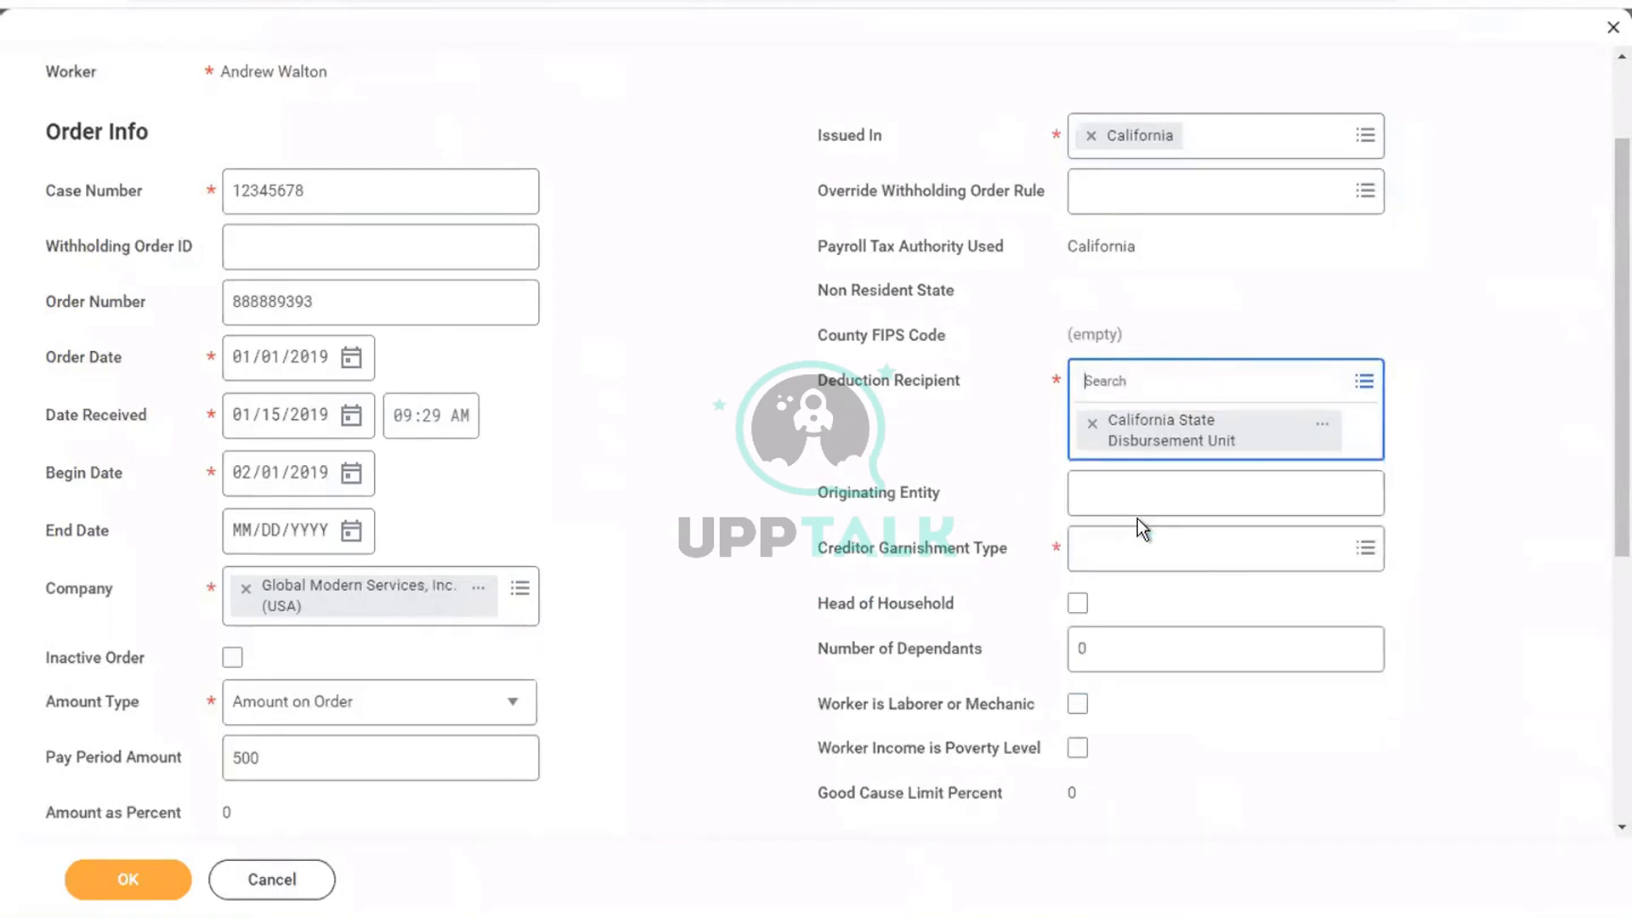
left_click(334, 216)
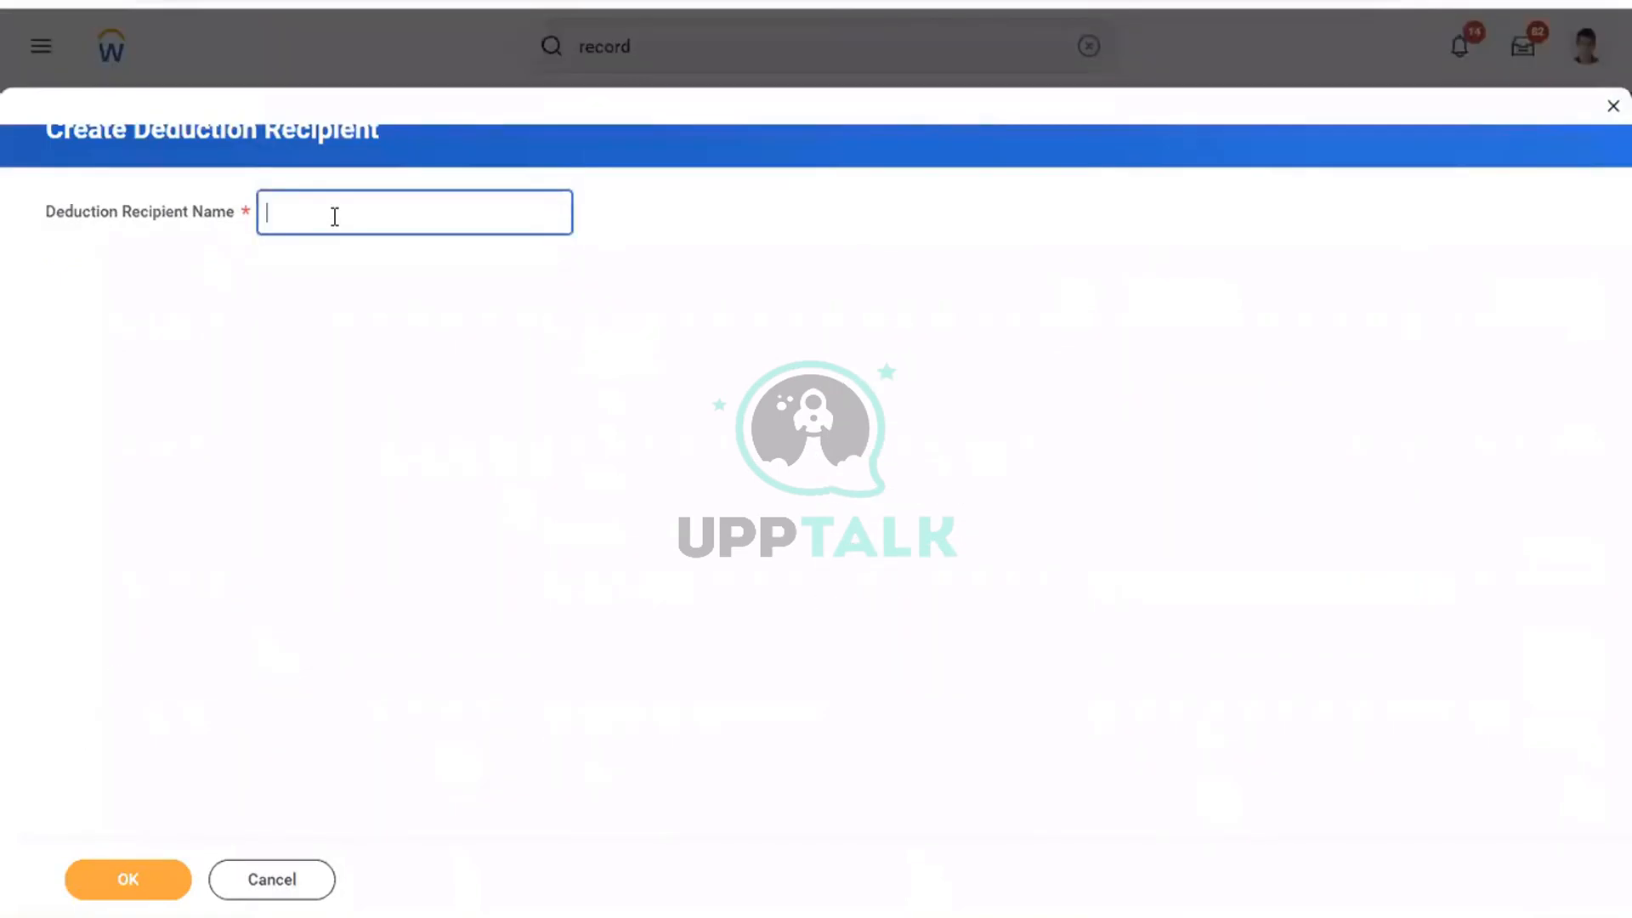
type("Citi Bank")
left_click(81, 877)
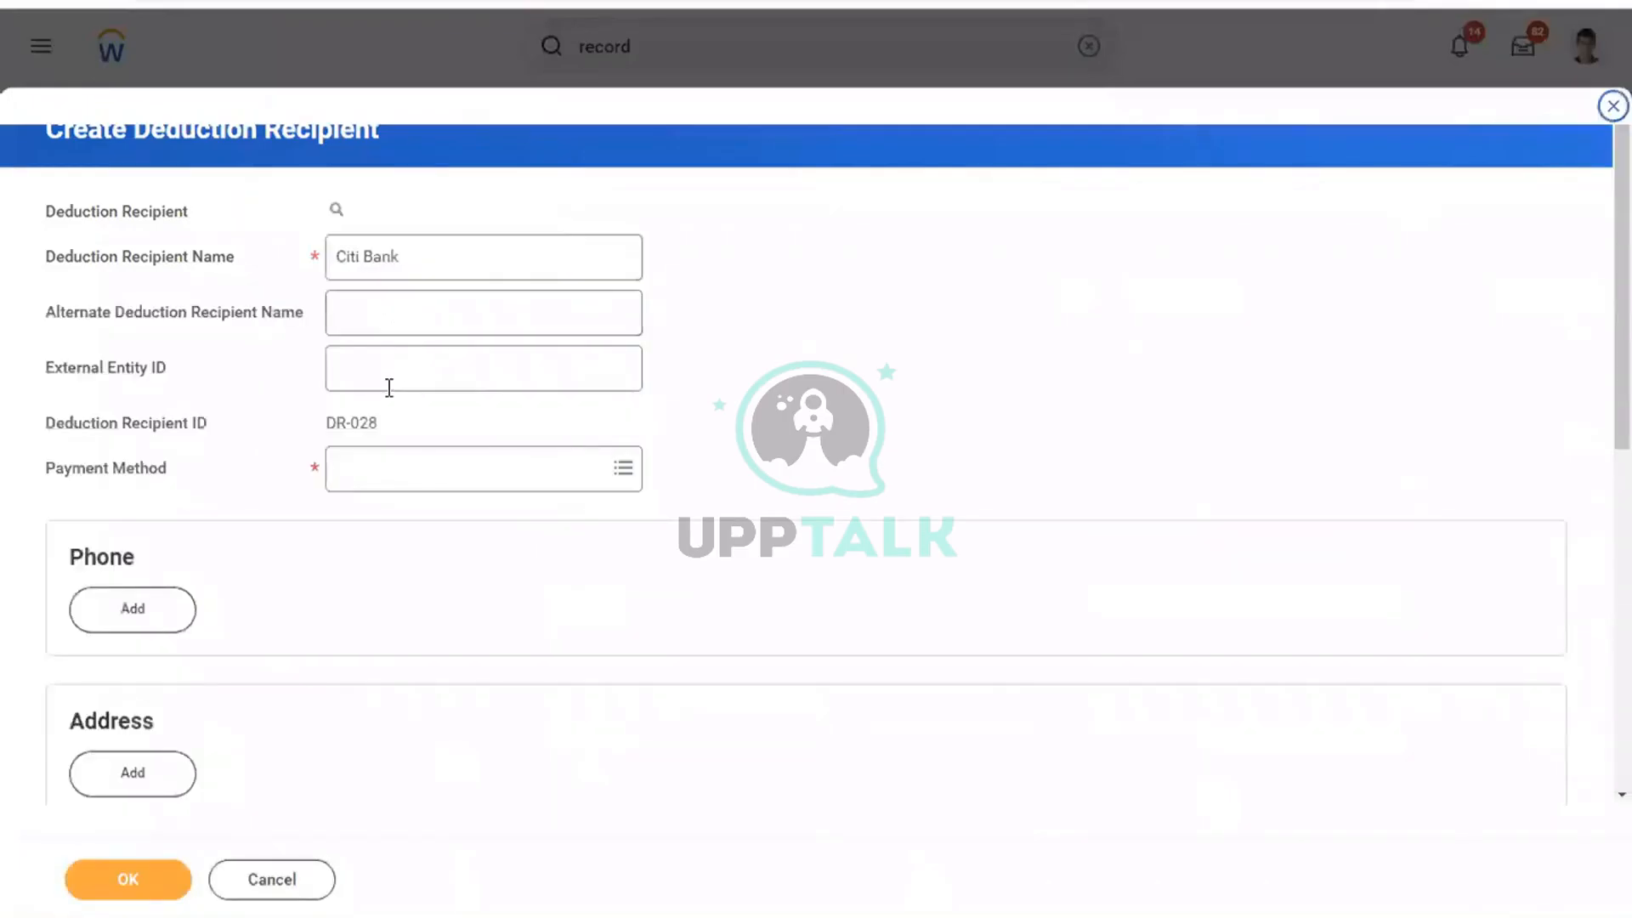
Set the new deduction recipient's payment method to Check and start editing its external entity ID
left_click(397, 472)
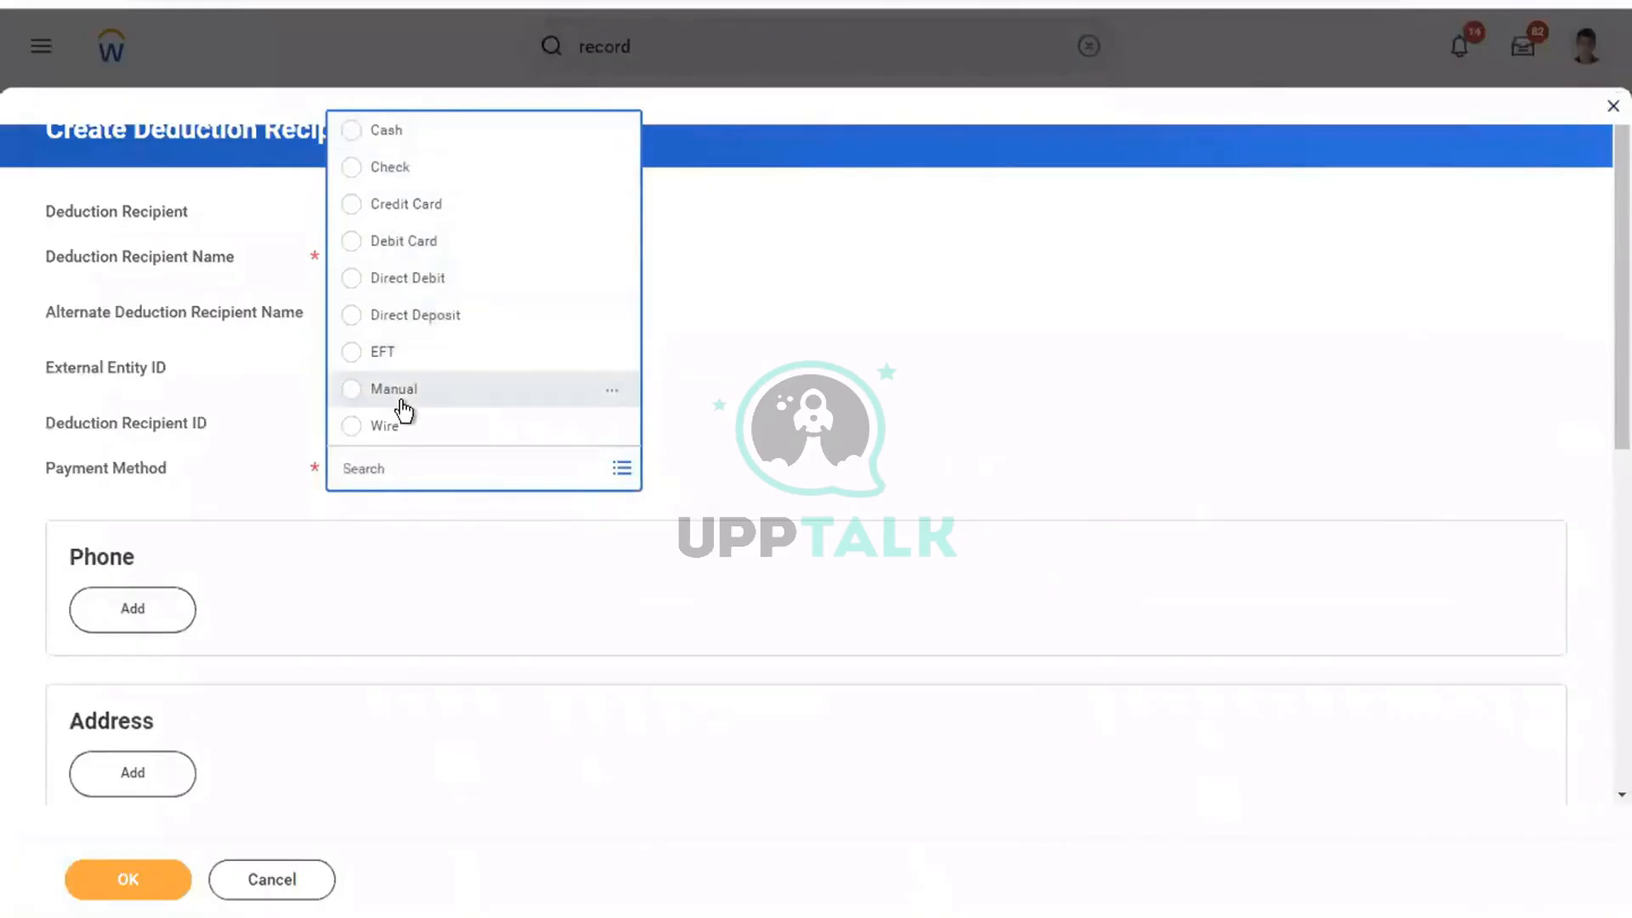
left_click(406, 170)
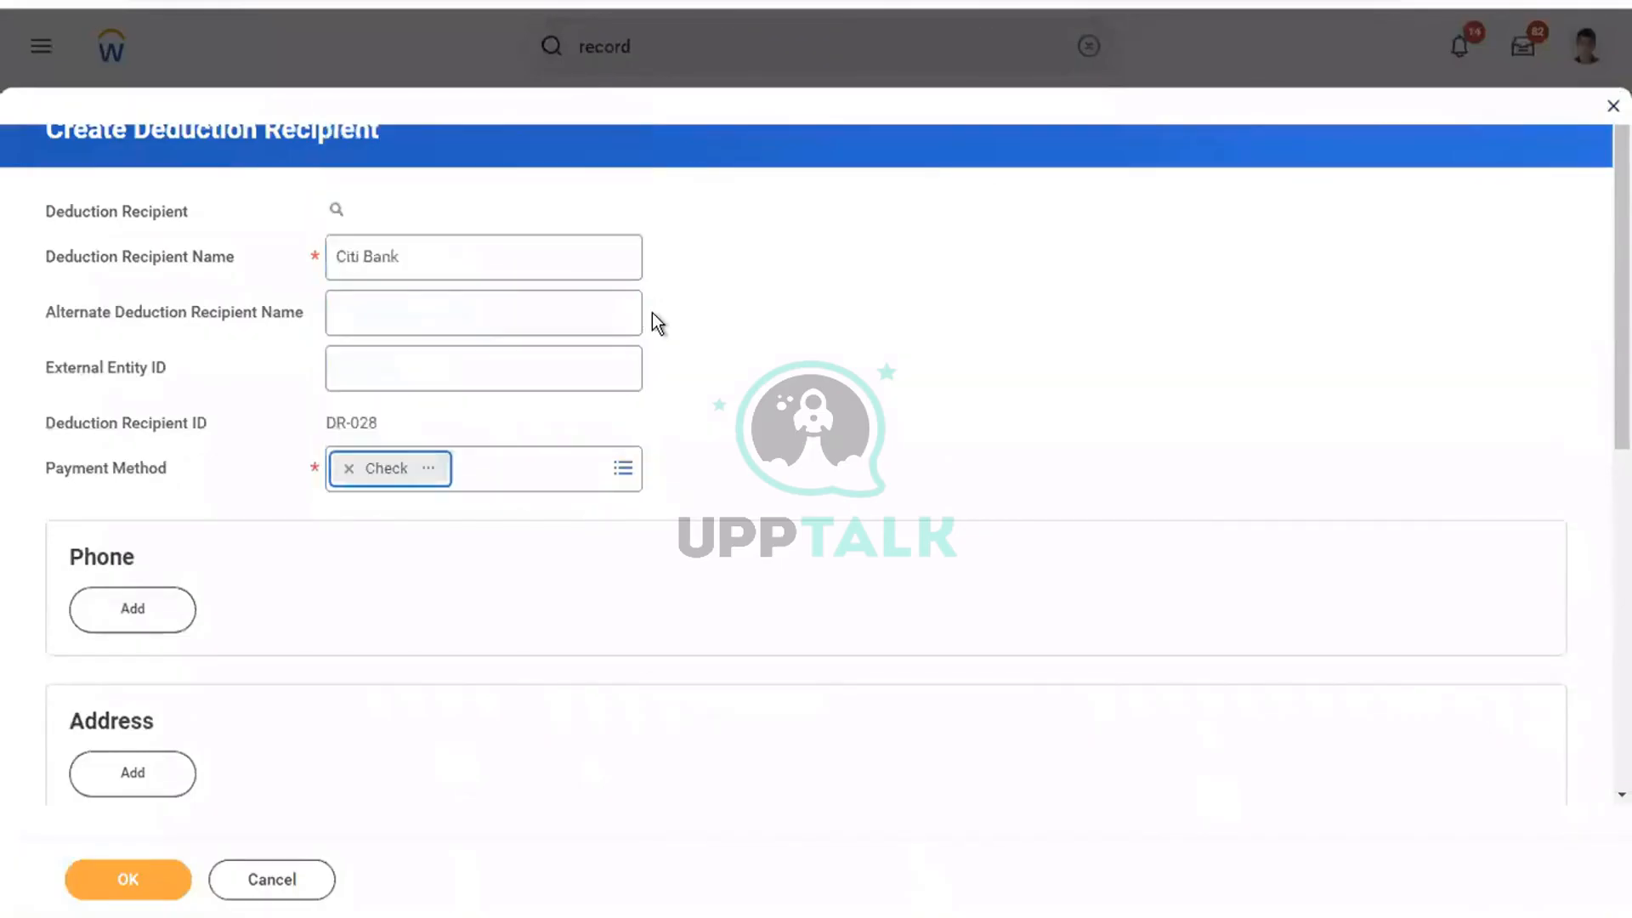
left_click(367, 363)
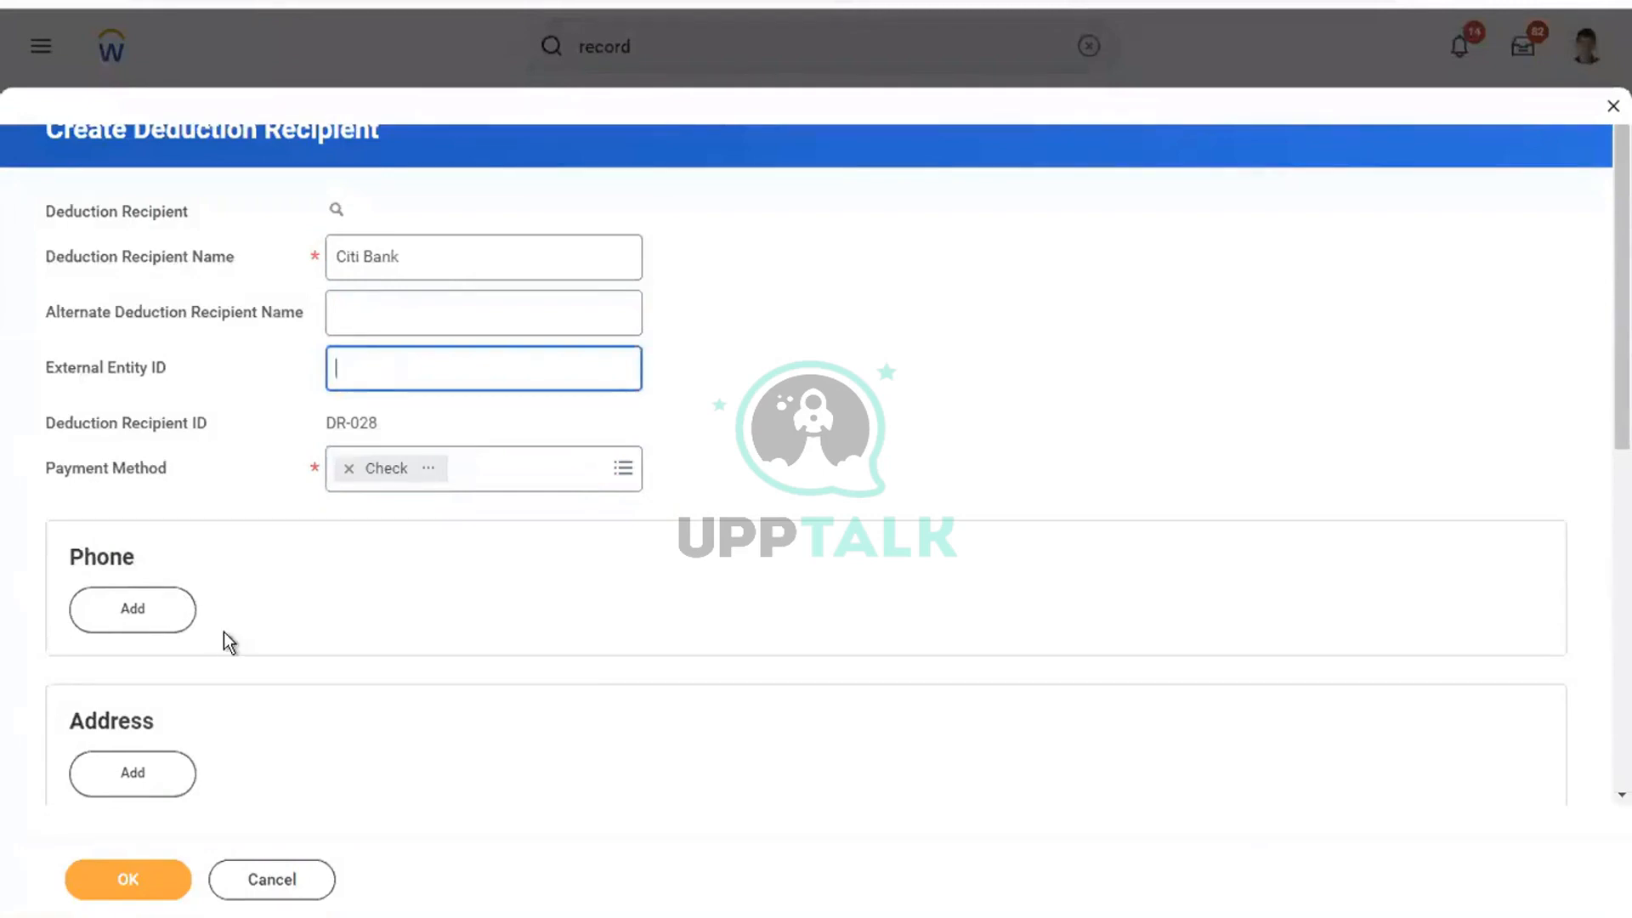
View the new recipient's contact and settlement bank account sections and cancel its creation
scroll(587, 653, "down", 7)
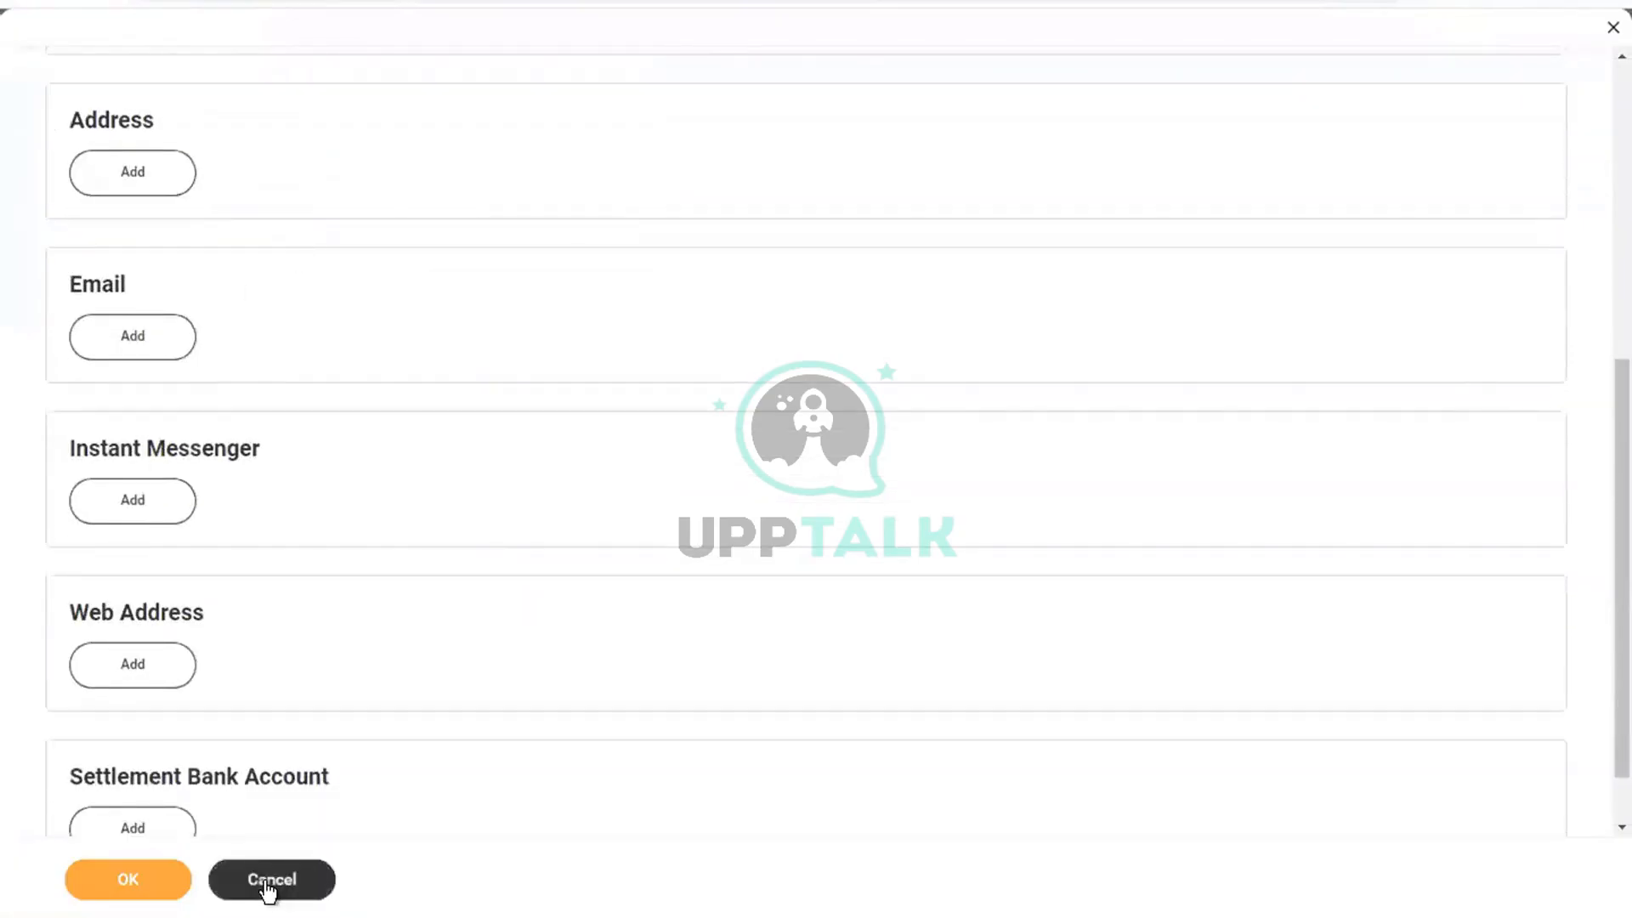
left_click(270, 879)
left_click(691, 522)
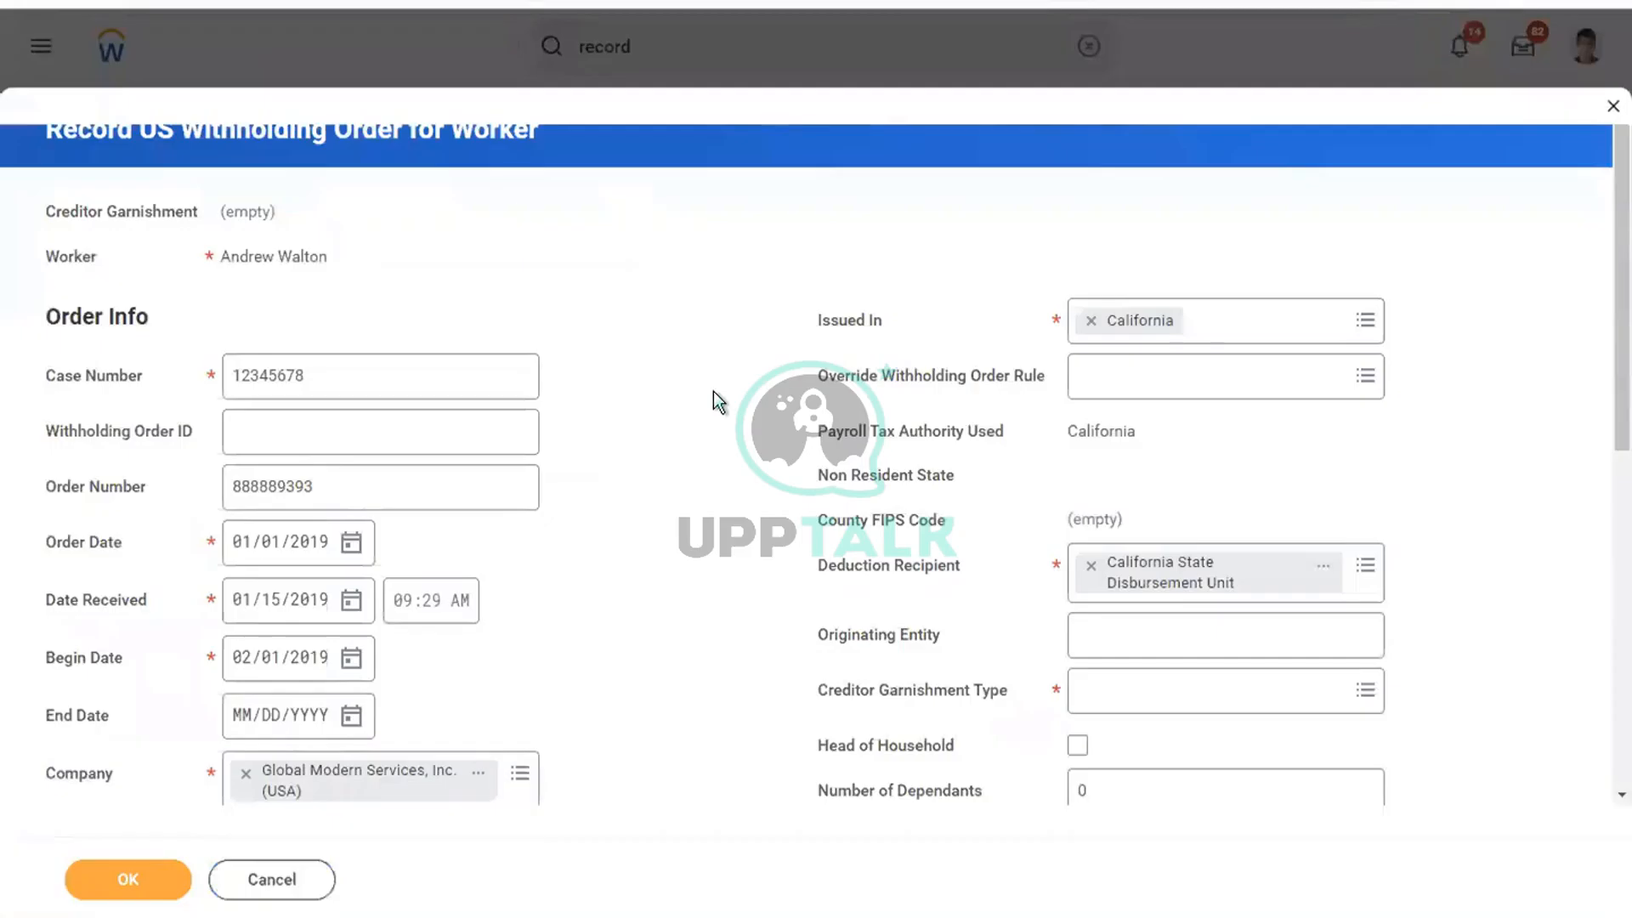
Enter "Legal Cell - Citi Bank" as the withholding order's originating entity
scroll(712, 390, "down", 3)
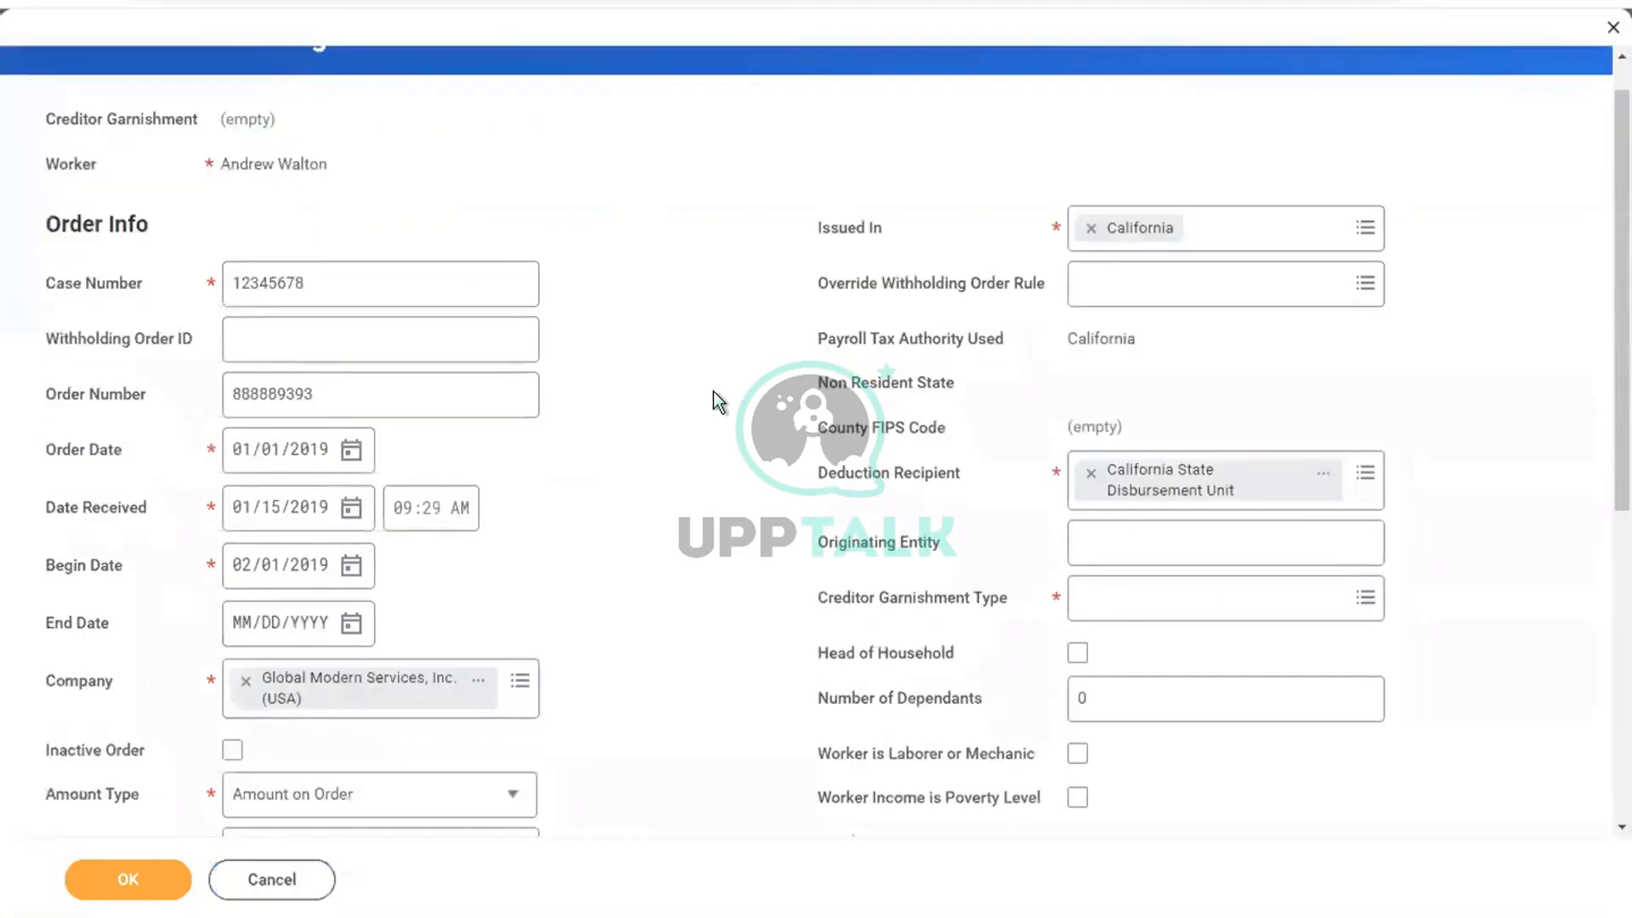
left_click(1112, 451)
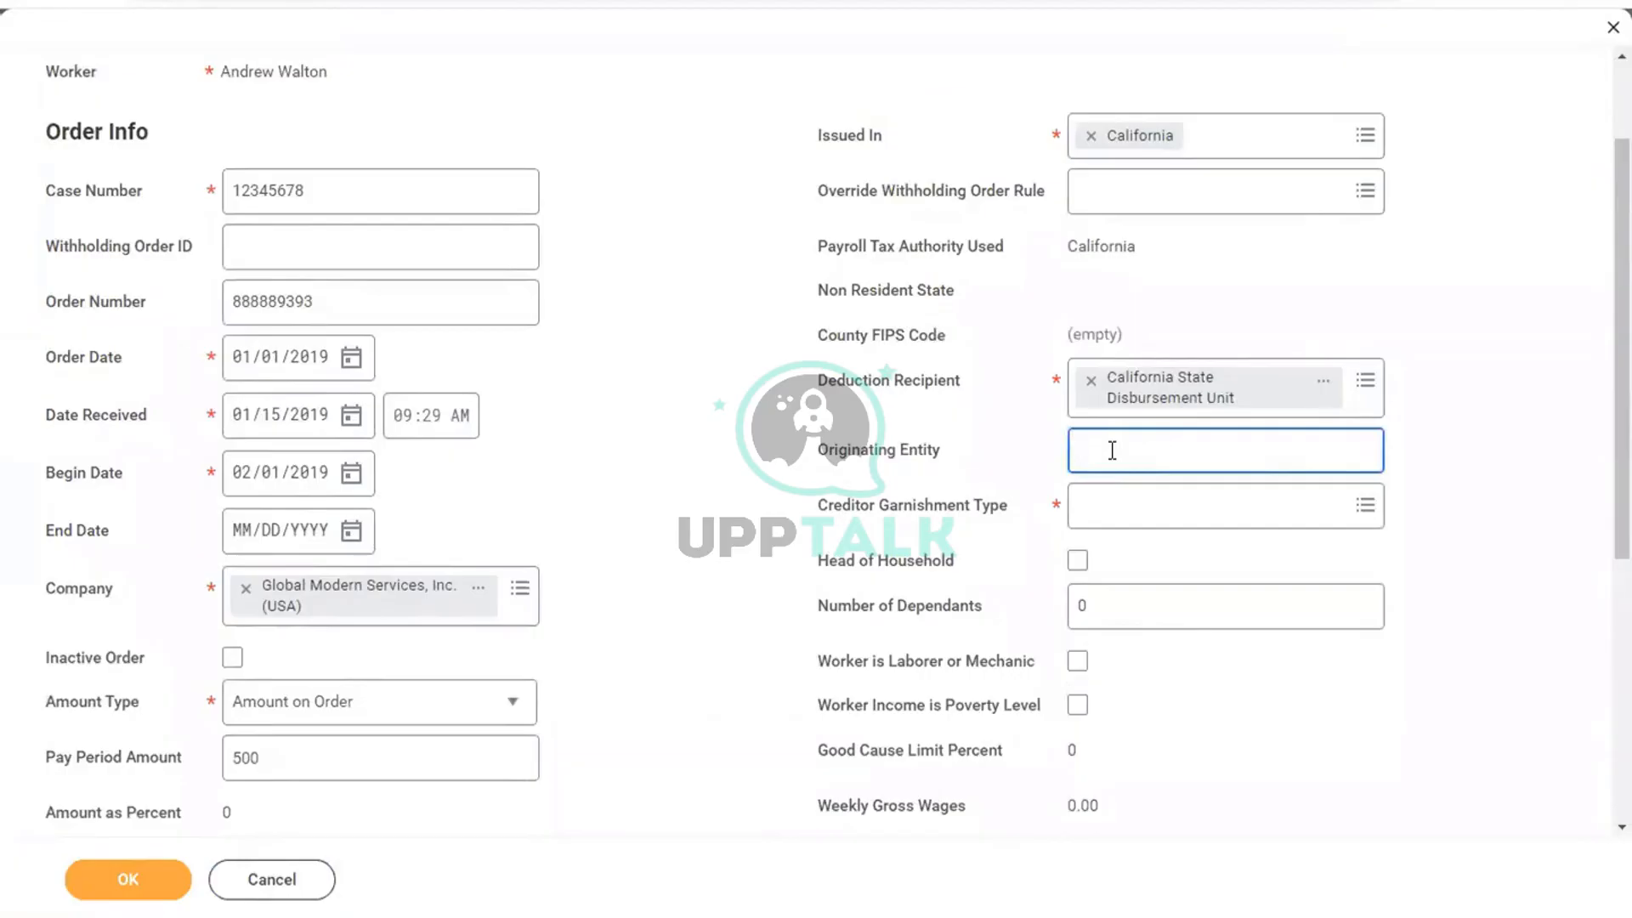
type("4egal Cell -")
type("Citi Bank")
left_click(1502, 426)
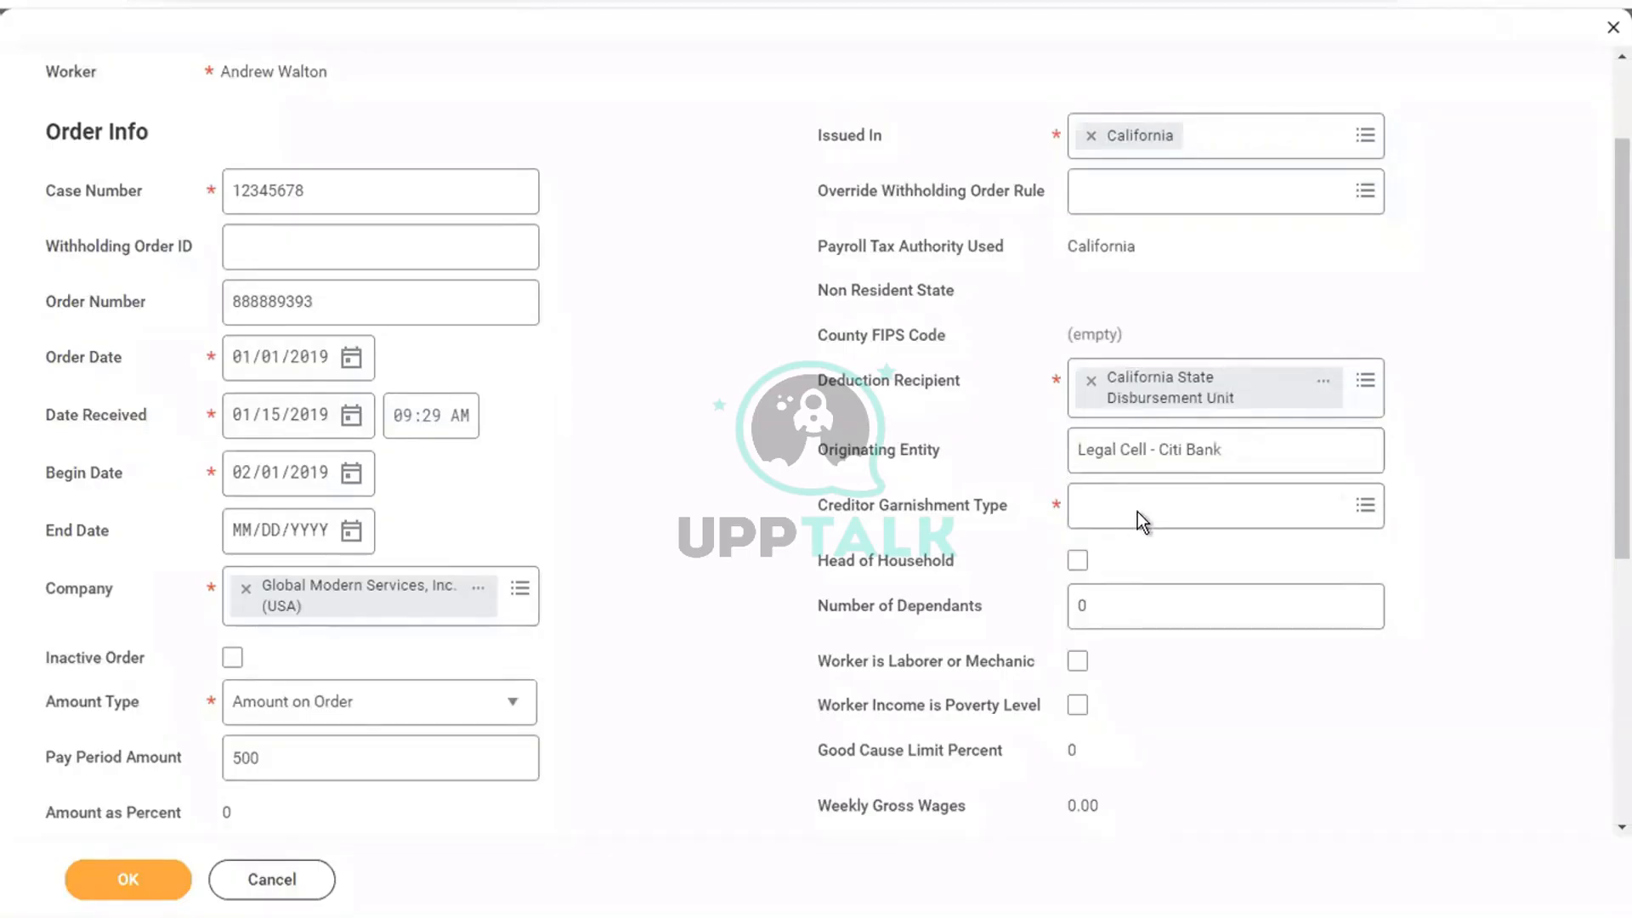
Set the order's creditor garnishment type to Consumer Credit Transaction
left_click(1113, 507)
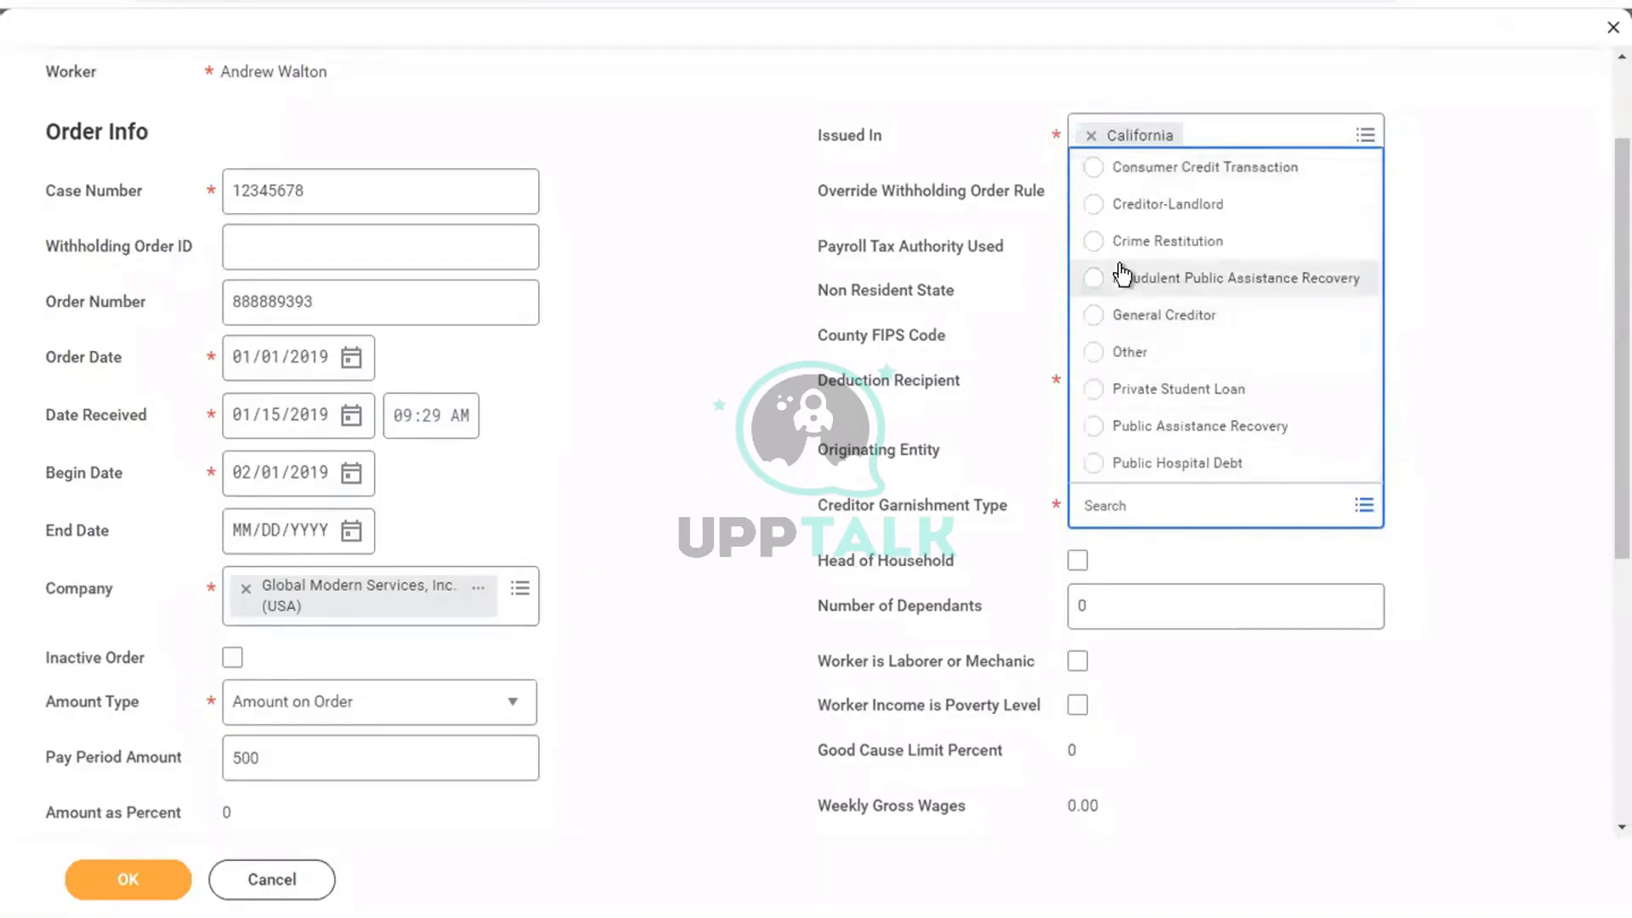
left_click(1130, 170)
left_click(1434, 273)
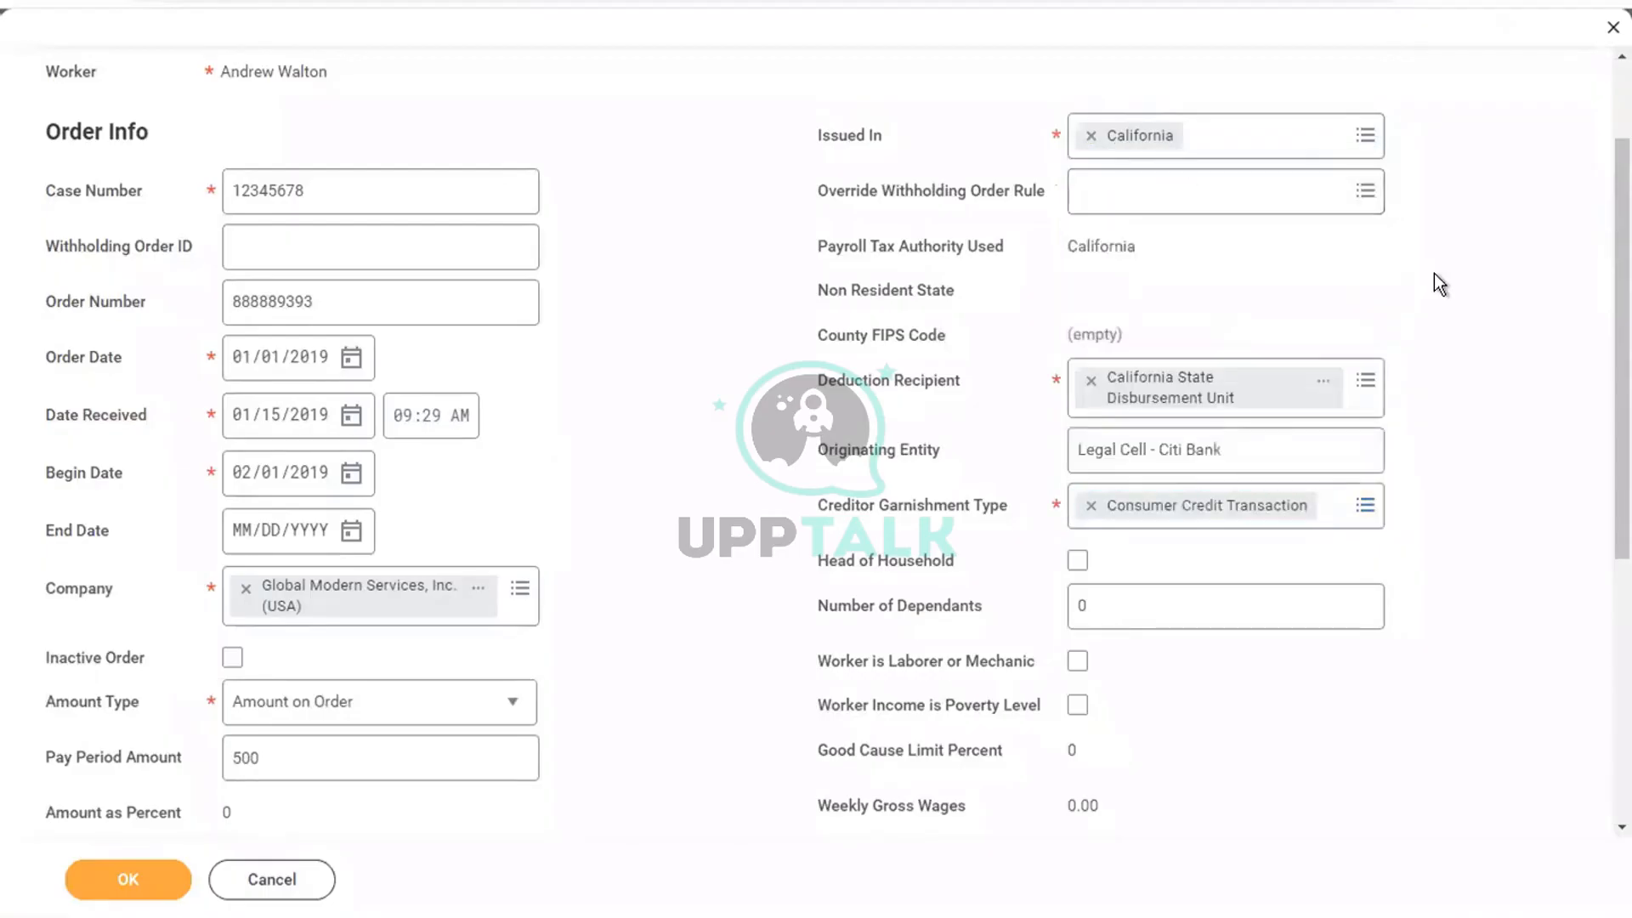
Mark the worker as head of household and set the number of dependants to 2
scroll(1435, 272, "down", 4)
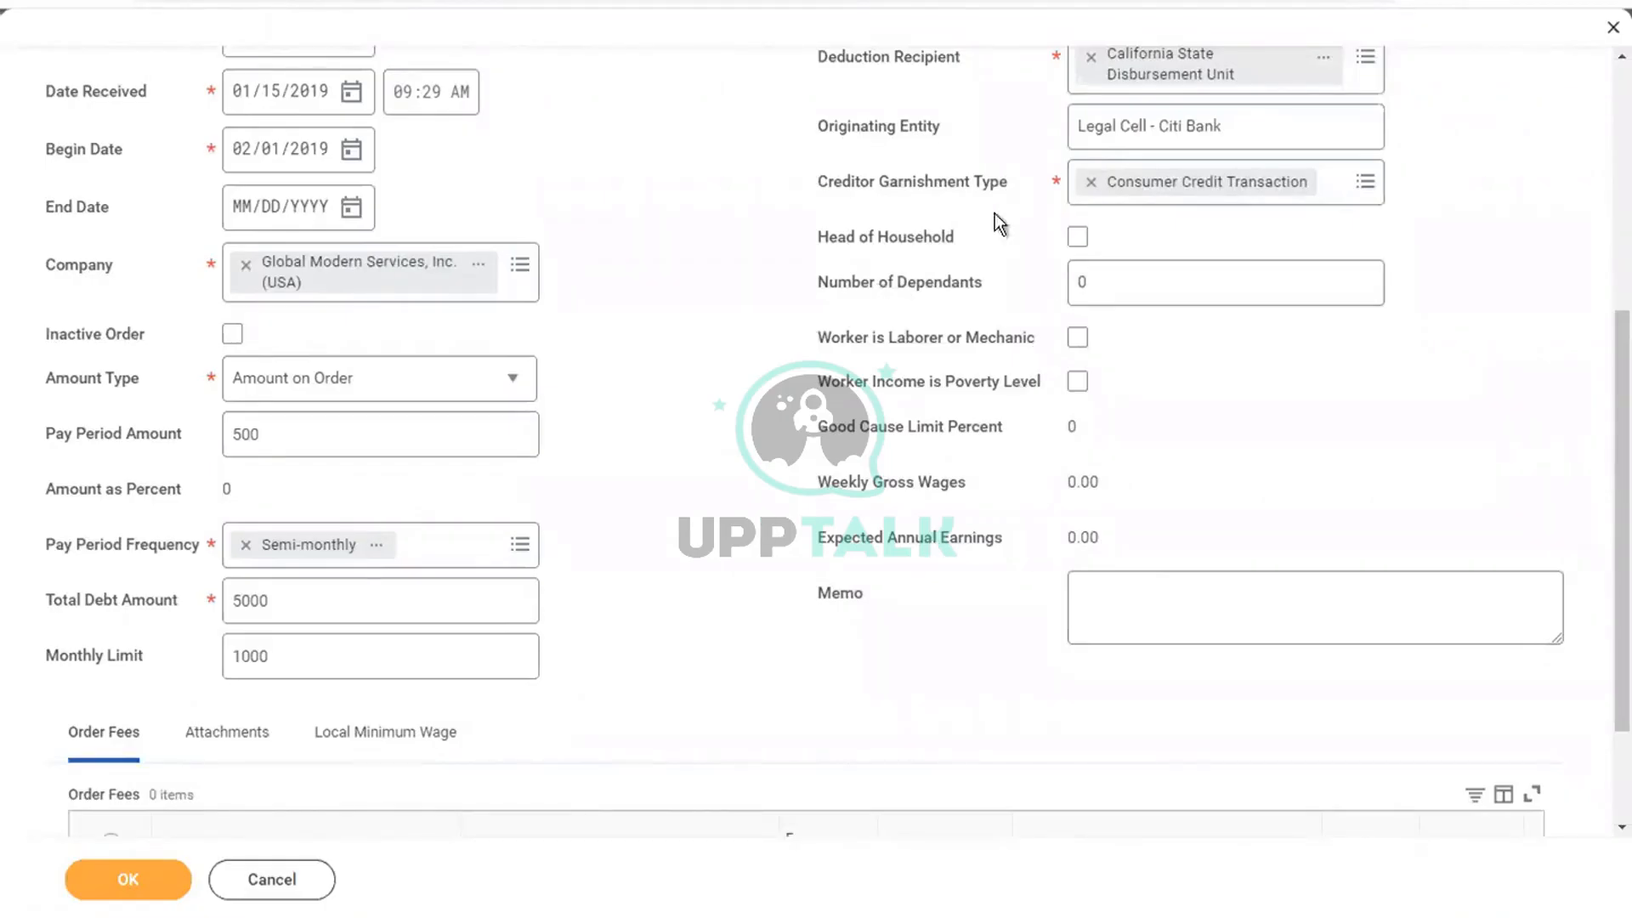
left_click(1077, 238)
left_click(1112, 282)
key("BackSpace")
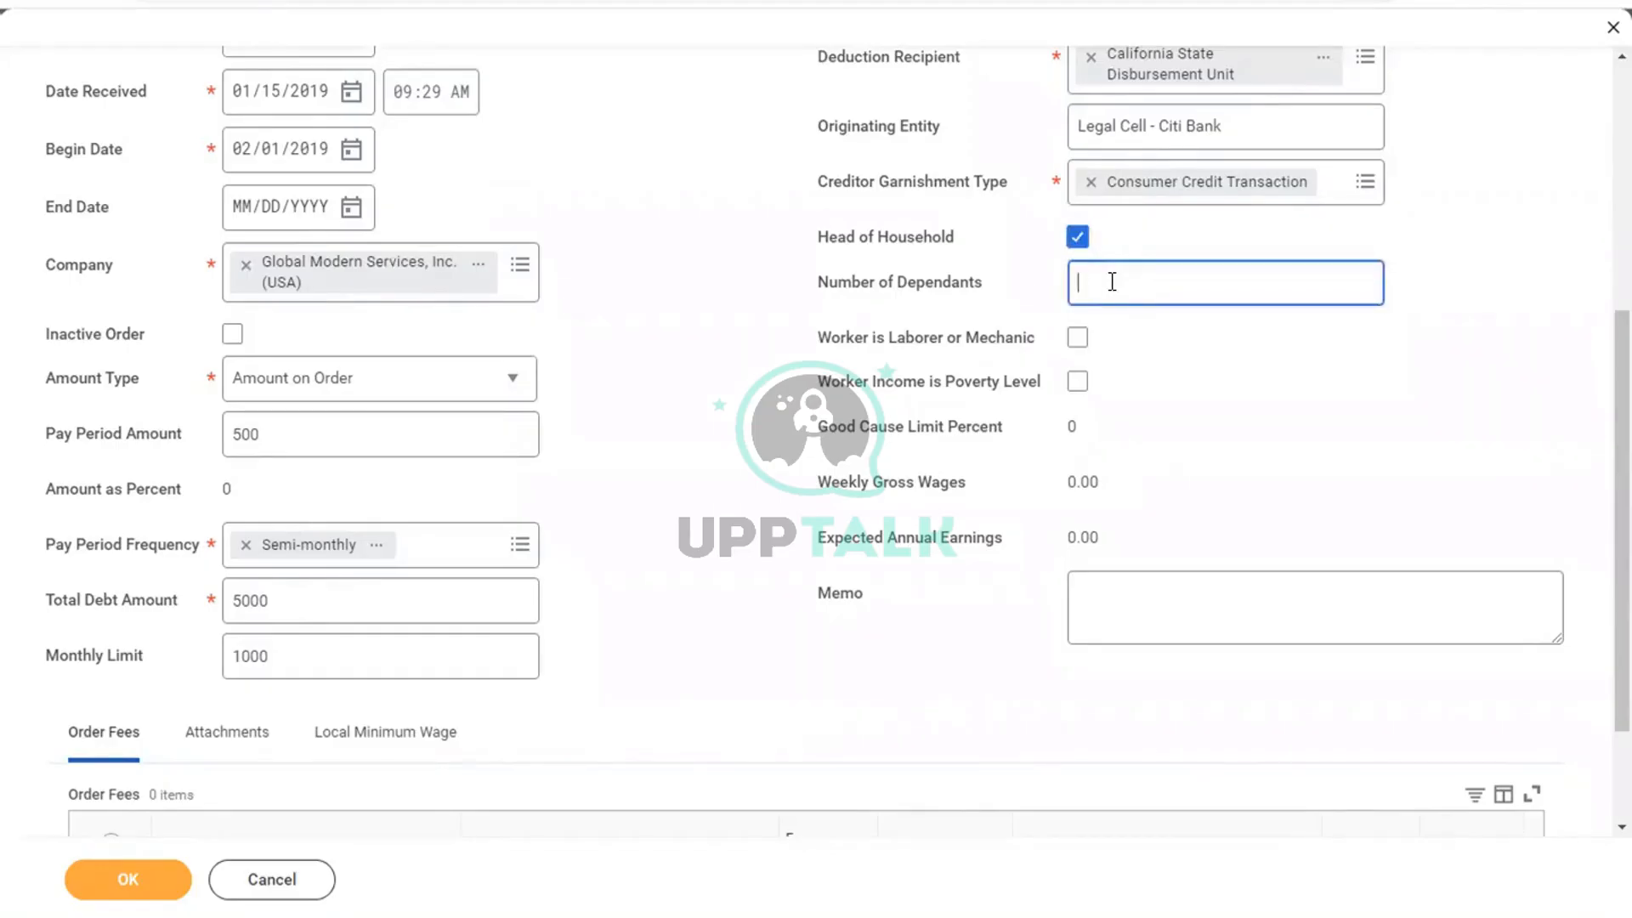
type("2")
left_click(1064, 336)
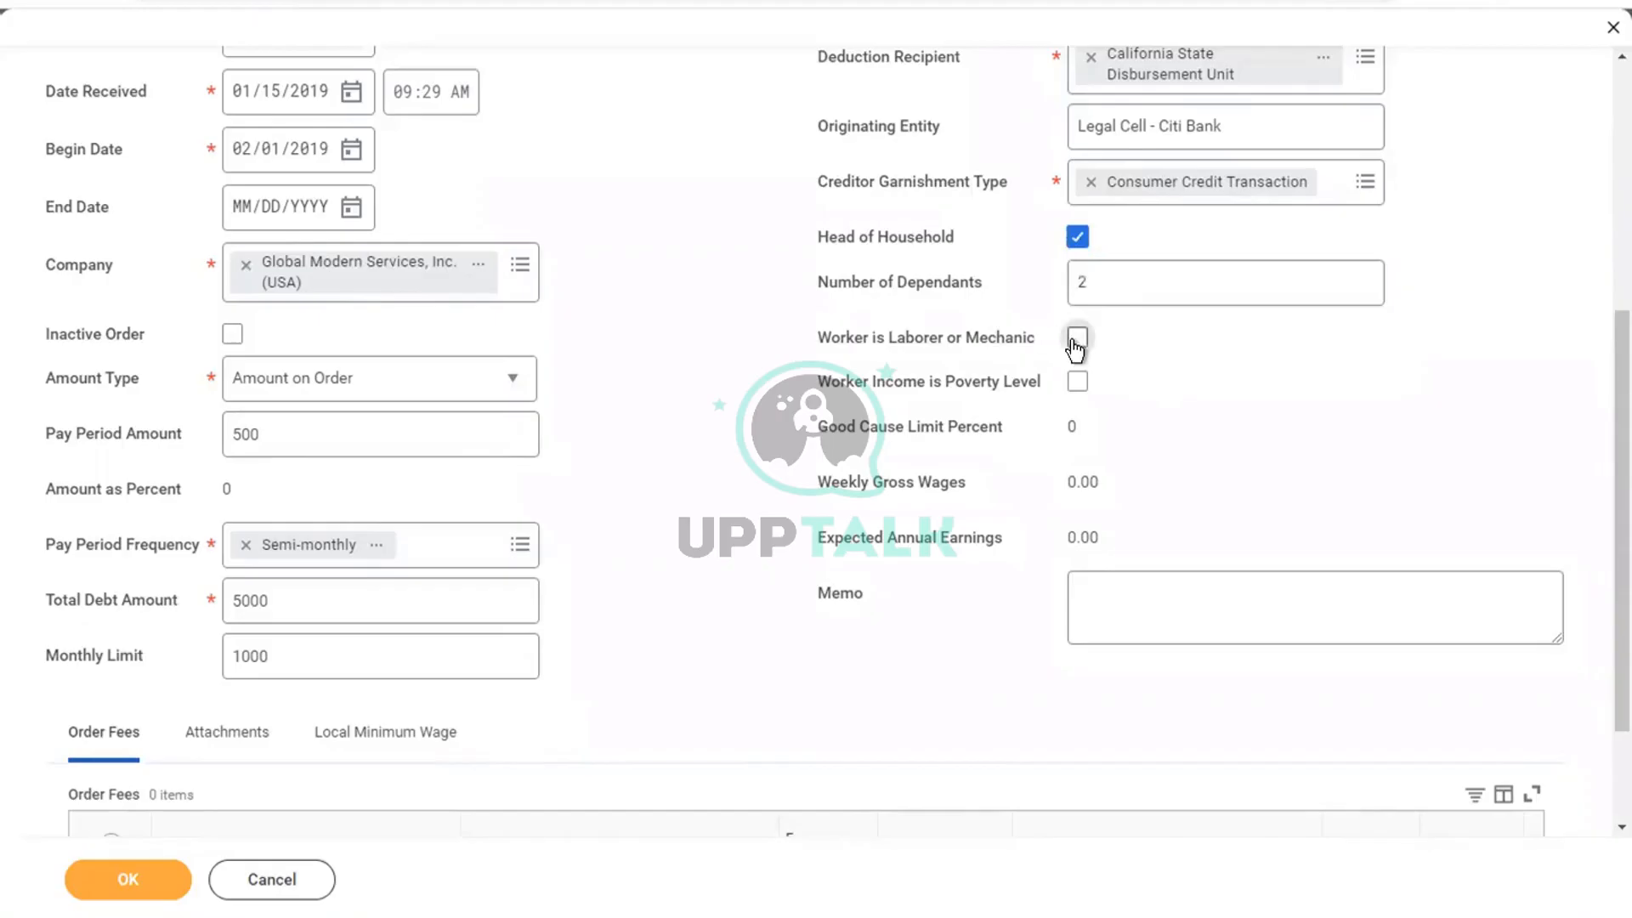
Try marking the worker as a laborer or mechanic and clear the option again
left_click(1075, 342)
left_click(1077, 338)
left_click(1148, 422)
Check the employer fees item in the Word notes and return to the withholding order in Workday
key("ctrl+Left")
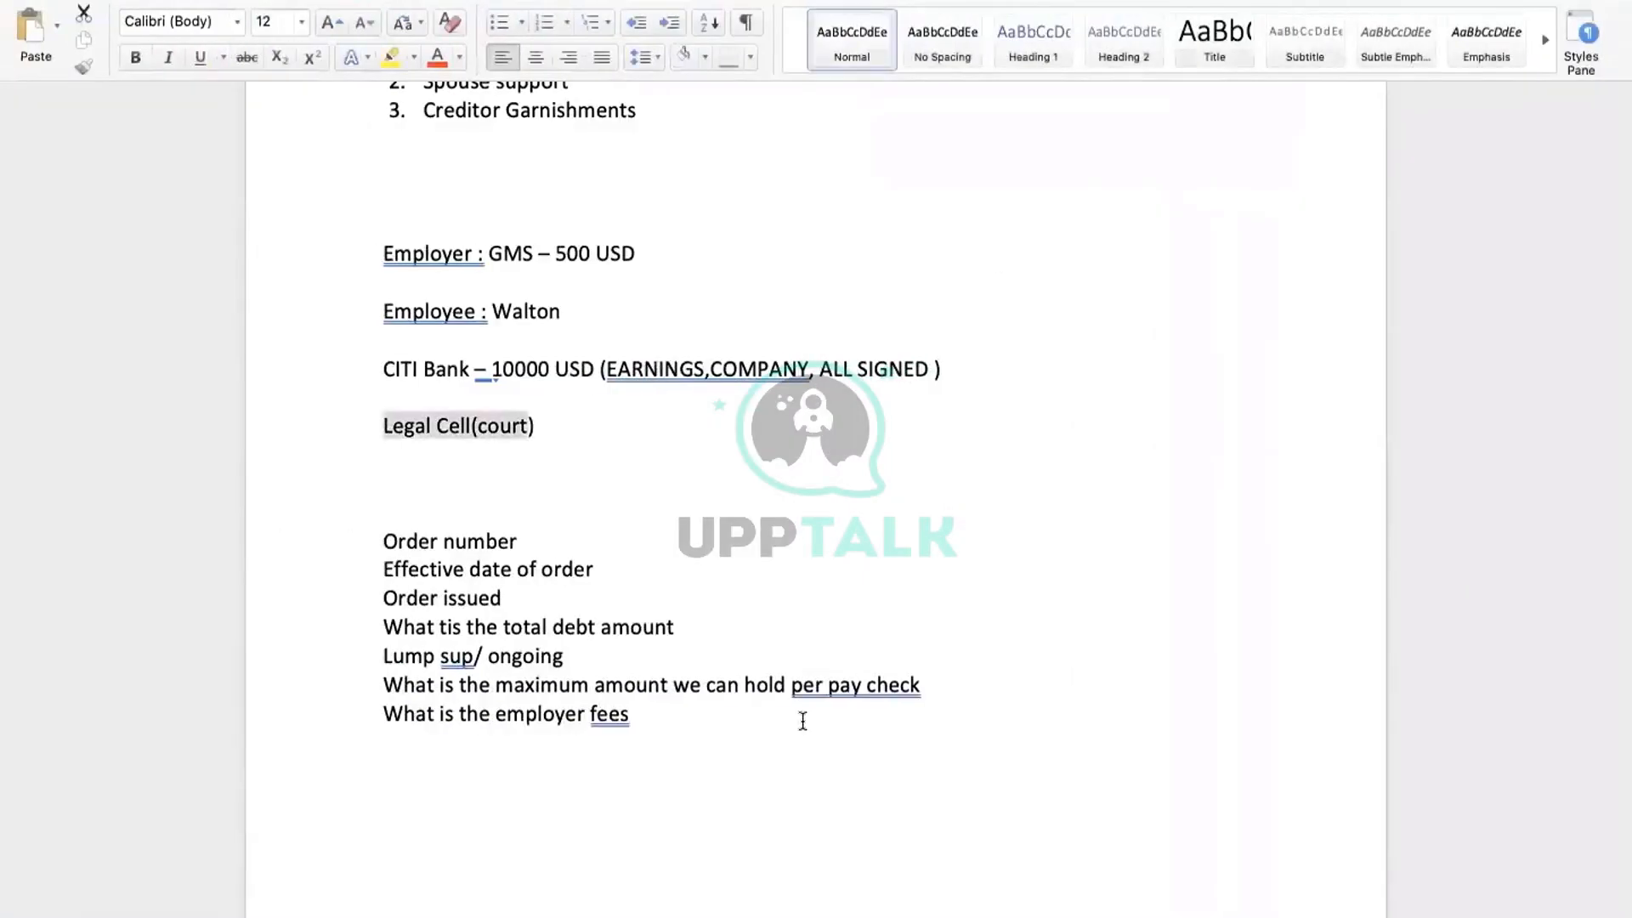
left_click(660, 721)
key("ctrl+Right")
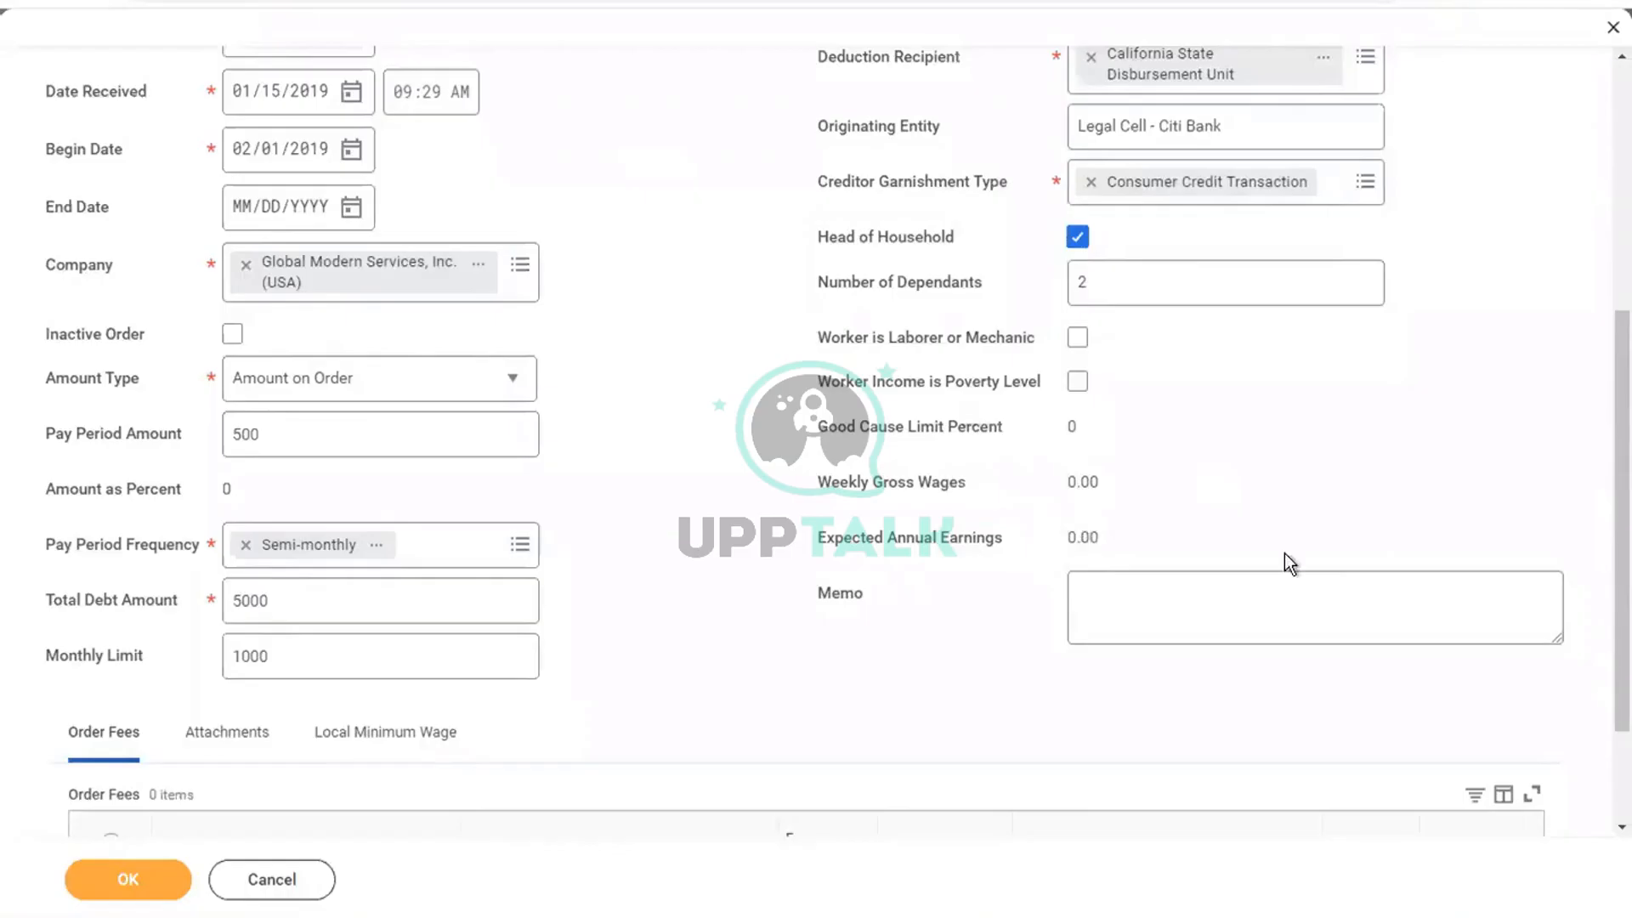
Enter the memo "Order received from the Legal Cell on 01/01/2019 for ongoing creditor garnishment." with correct spelling
left_click(1142, 603)
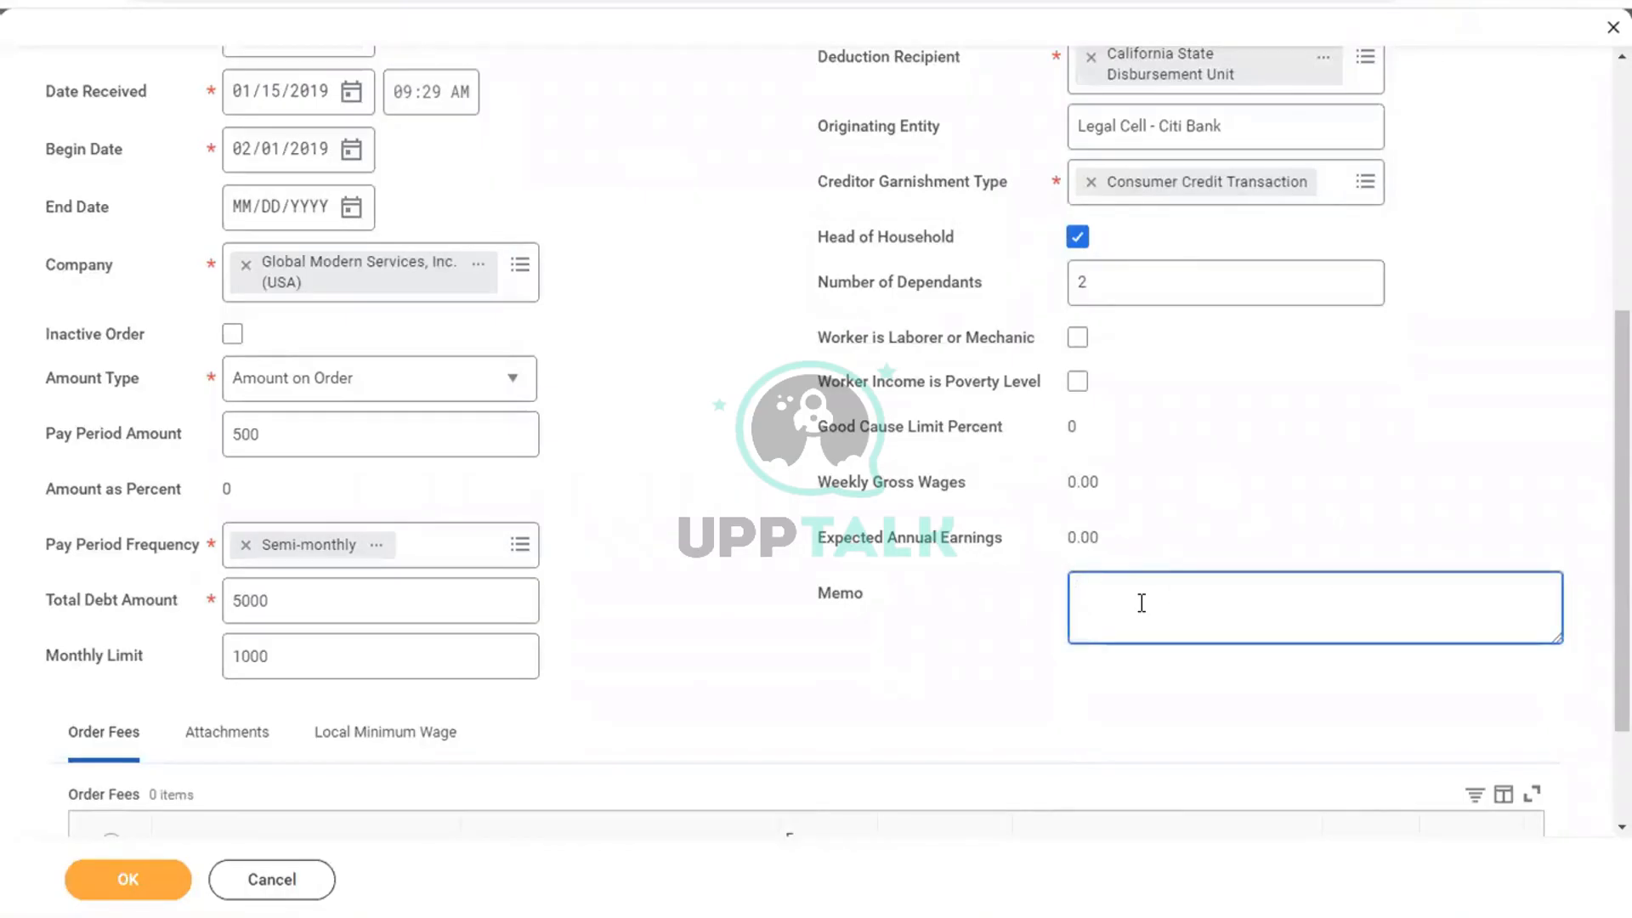
type("Order received from the Legal ")
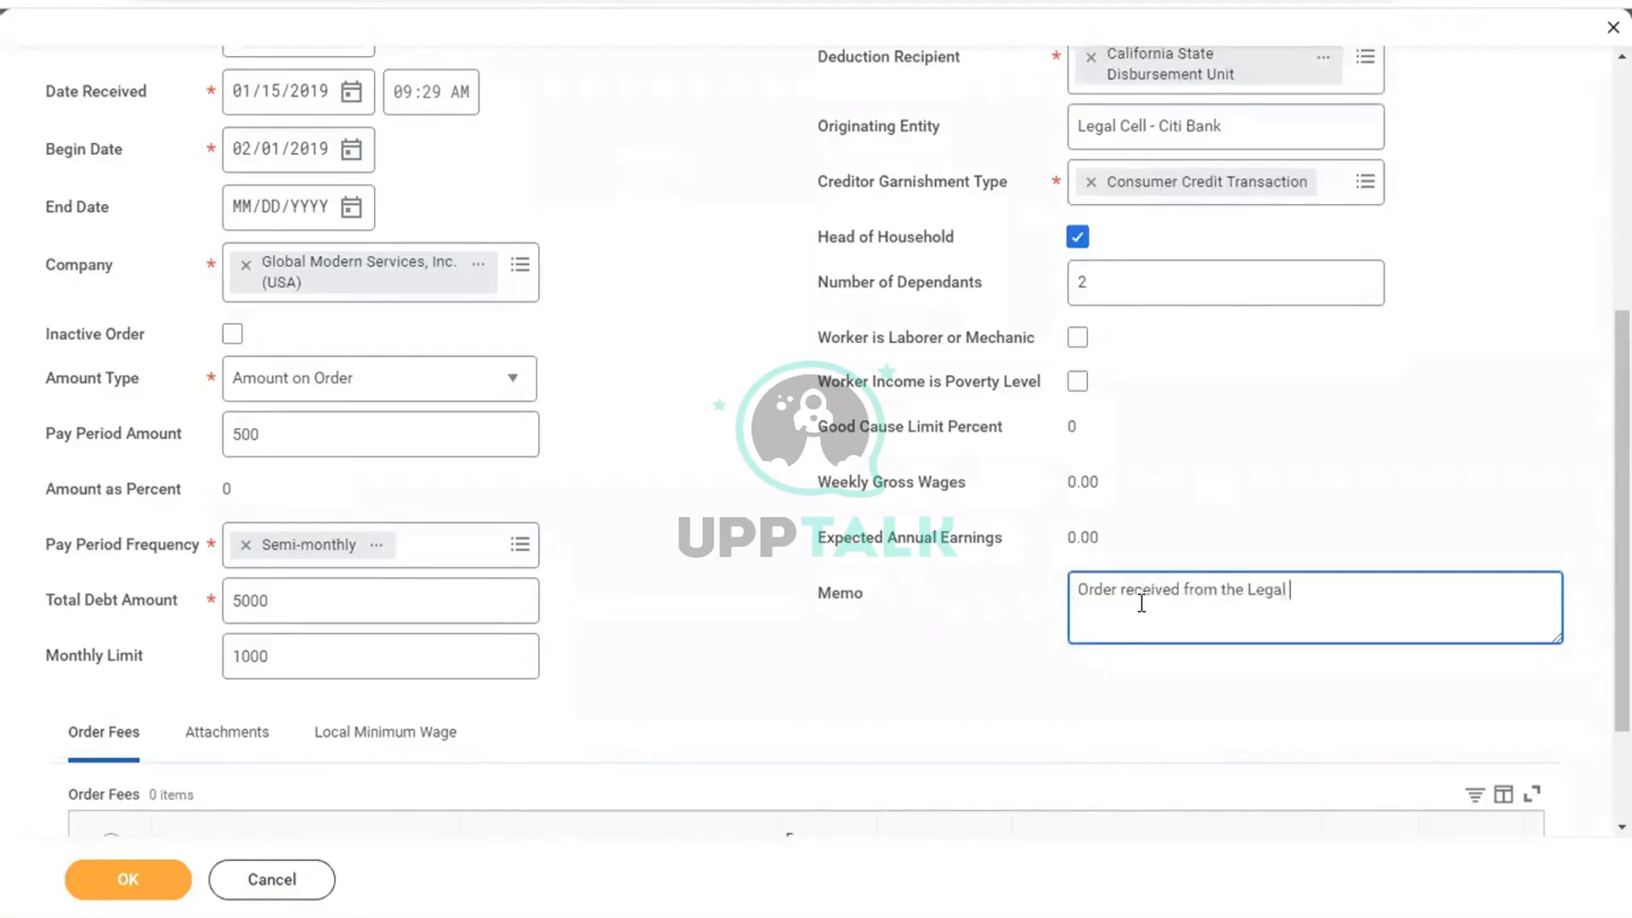
type("Cell on 01/01/2019,")
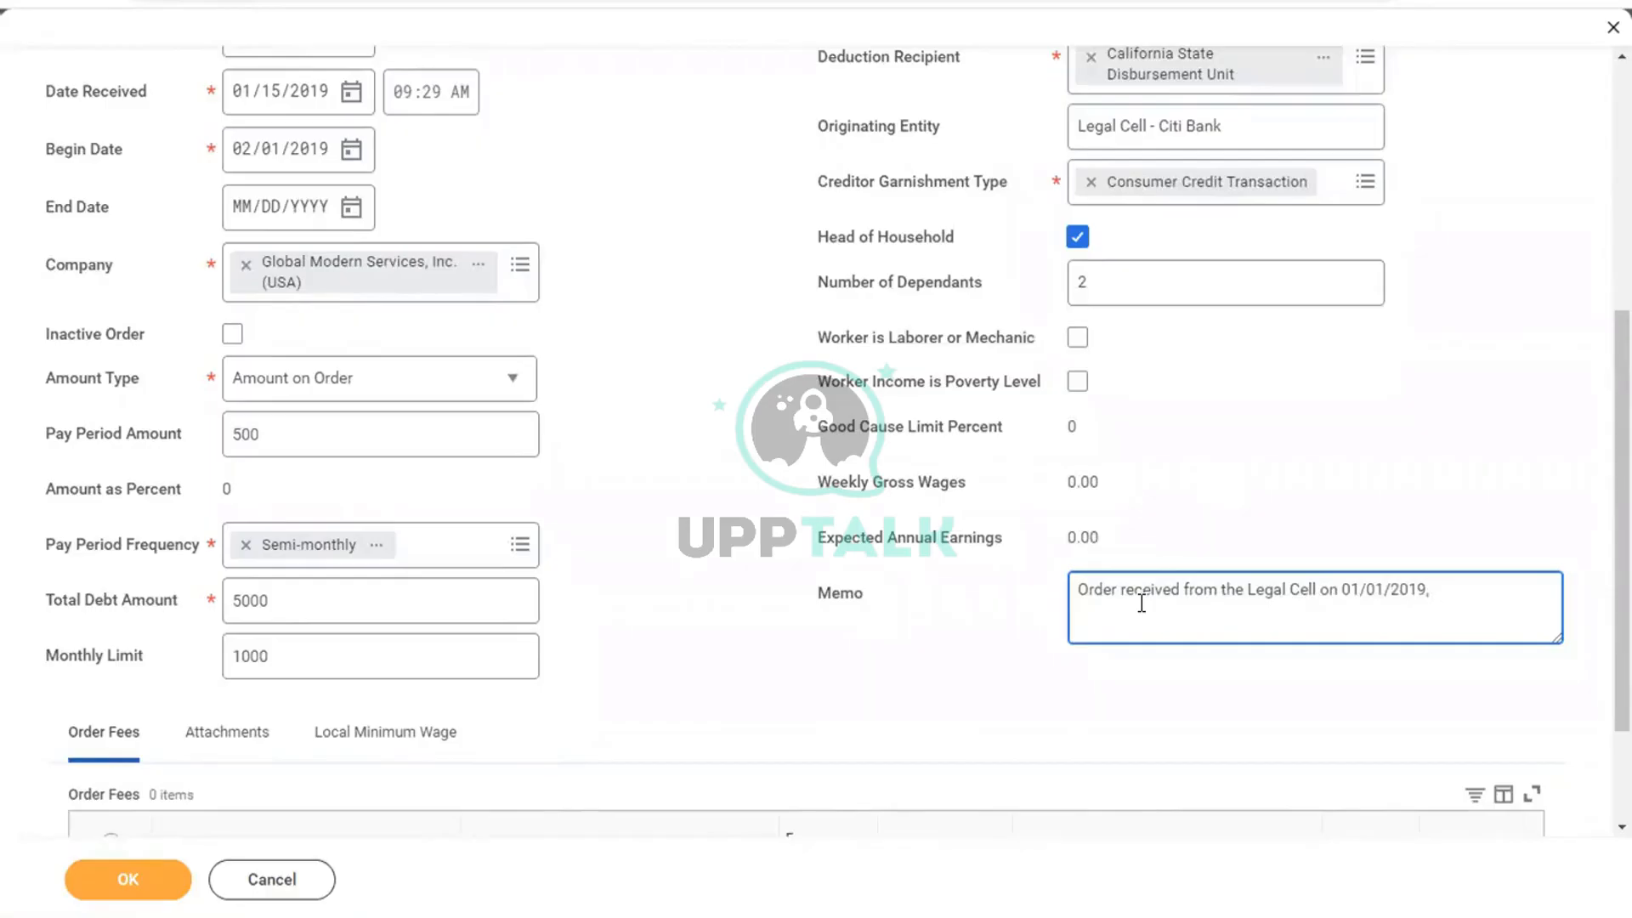
key("BackSpace")
type("for ongoing creditor garnishment")
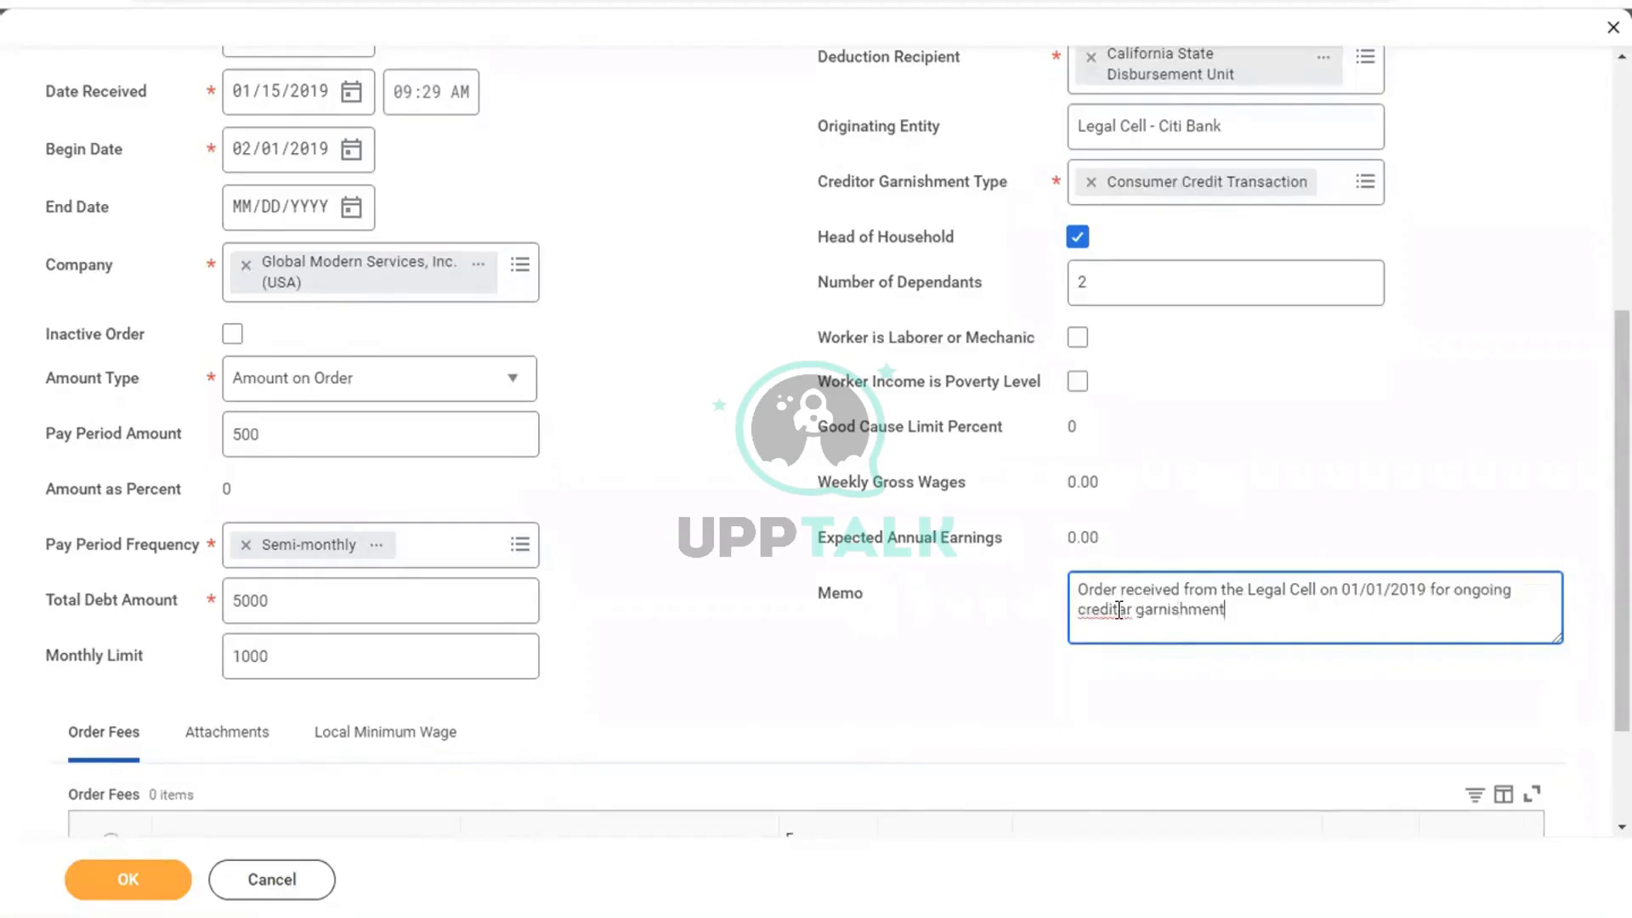
right_click(1118, 609)
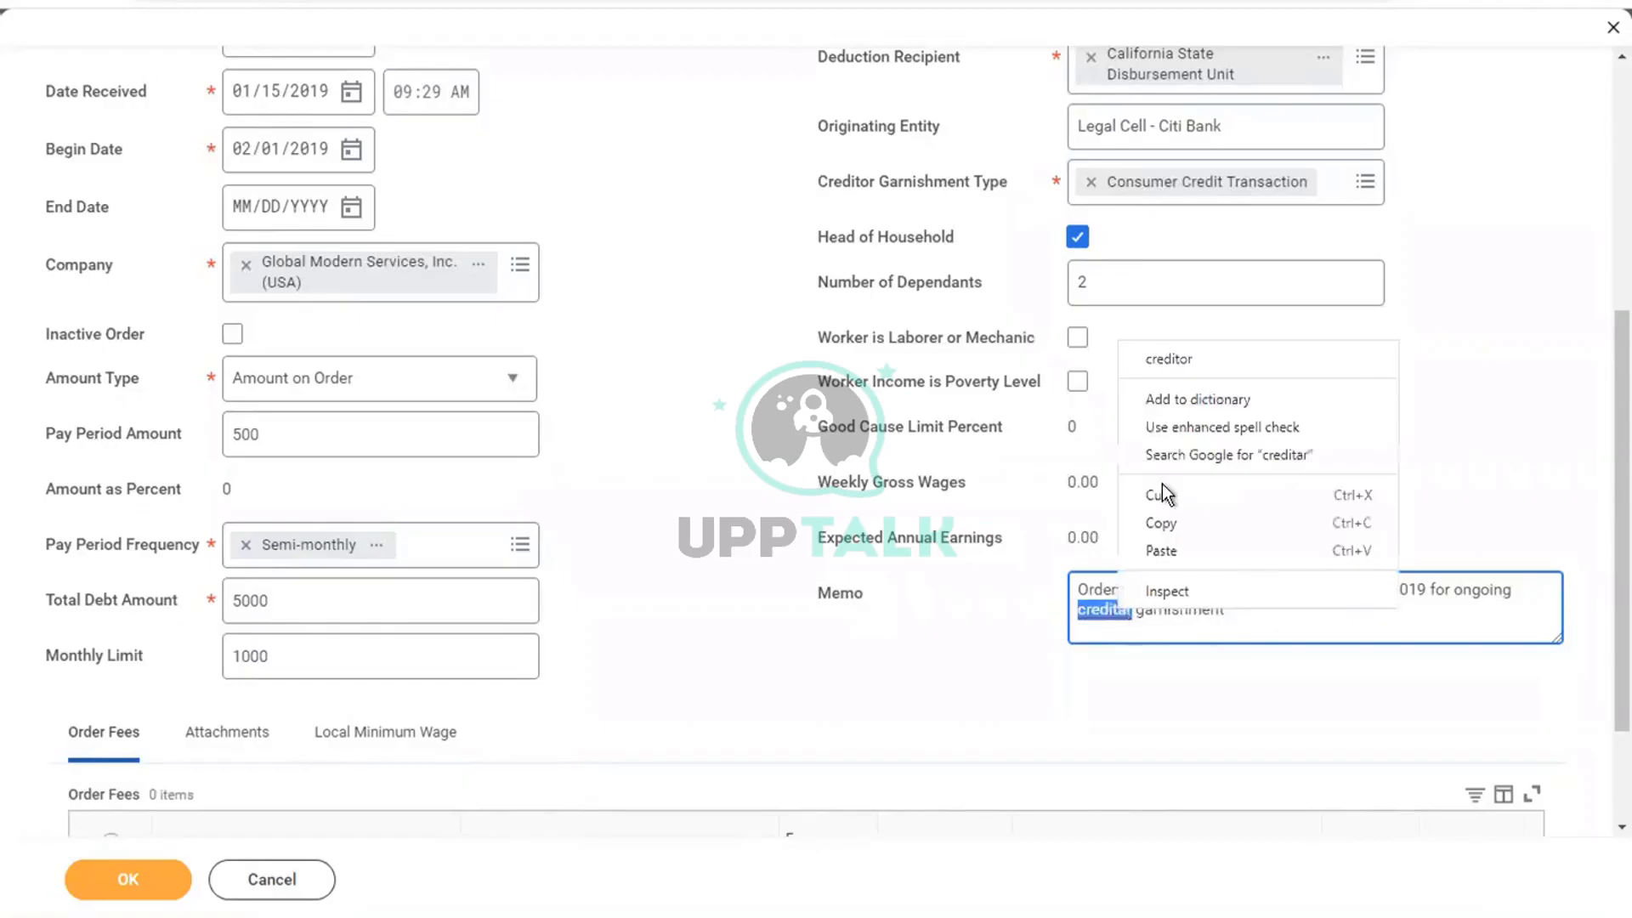
left_click(1169, 360)
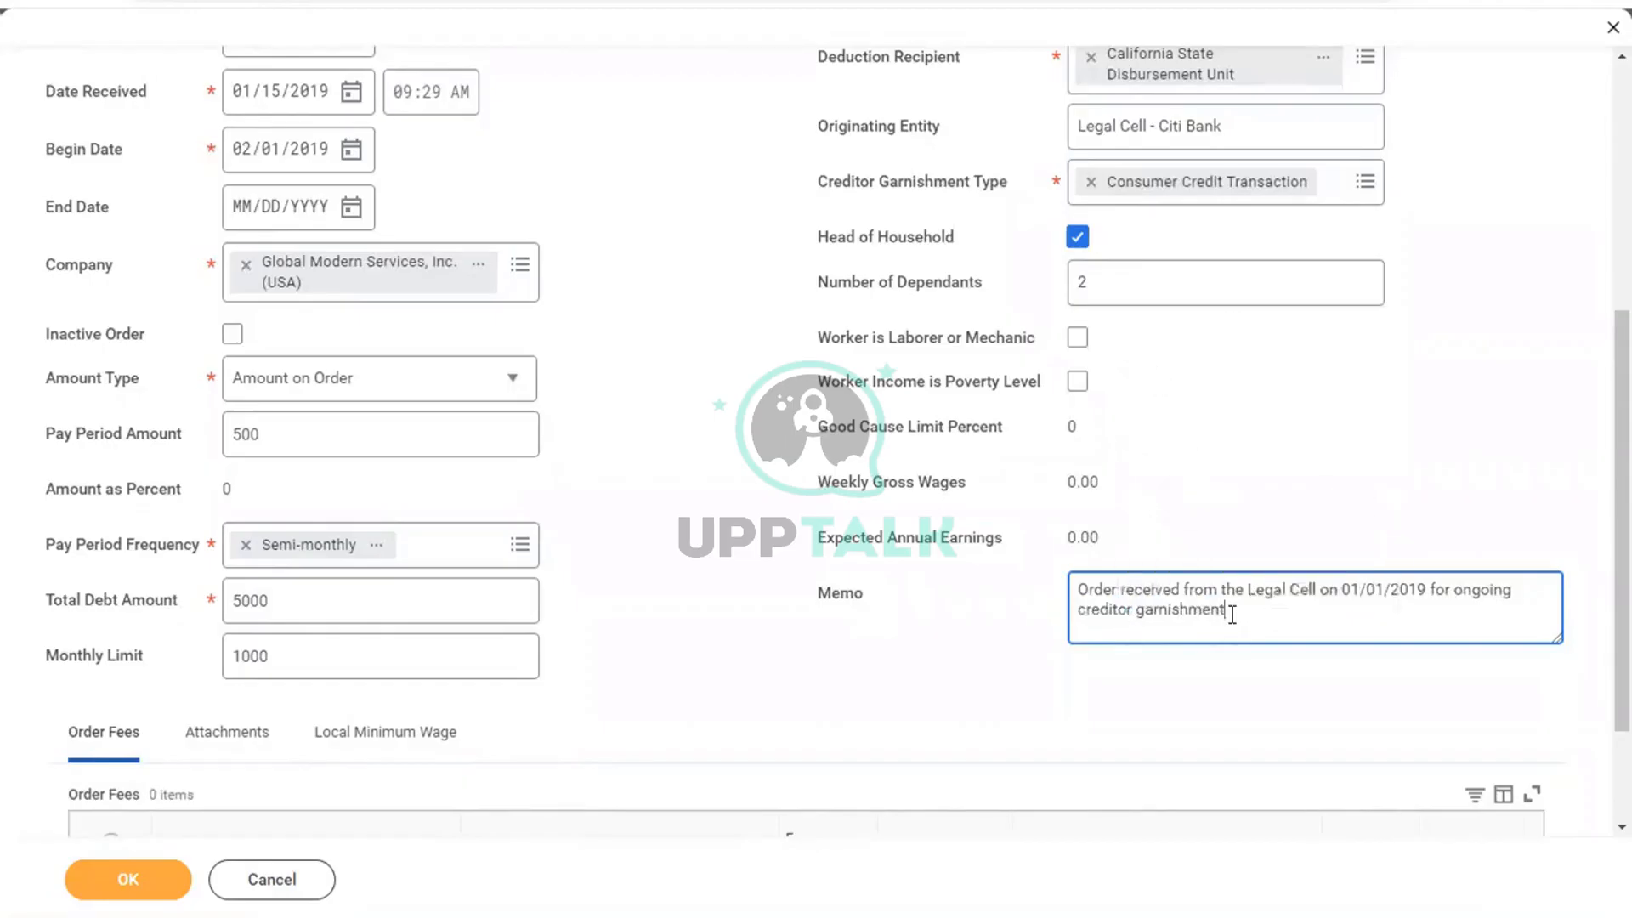
type(".")
left_click(1376, 491)
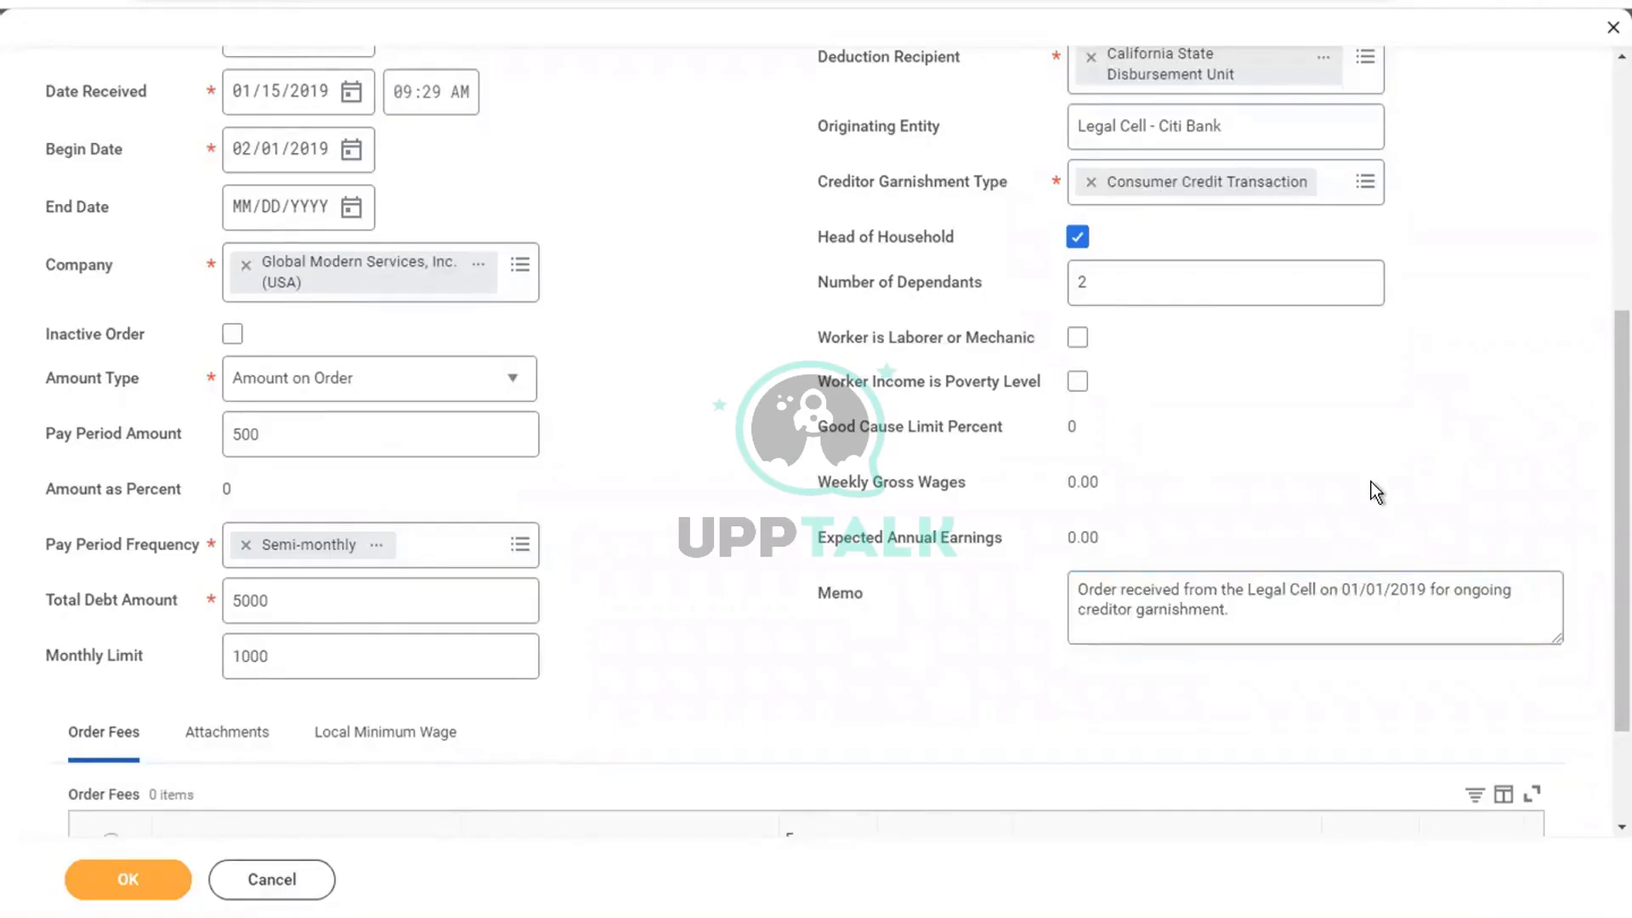
Add a Per Pay Period Employer Fee to the order with amount type Amount, fee amount 1.00 and monthly limit 1.00
scroll(1372, 486, "down", 2)
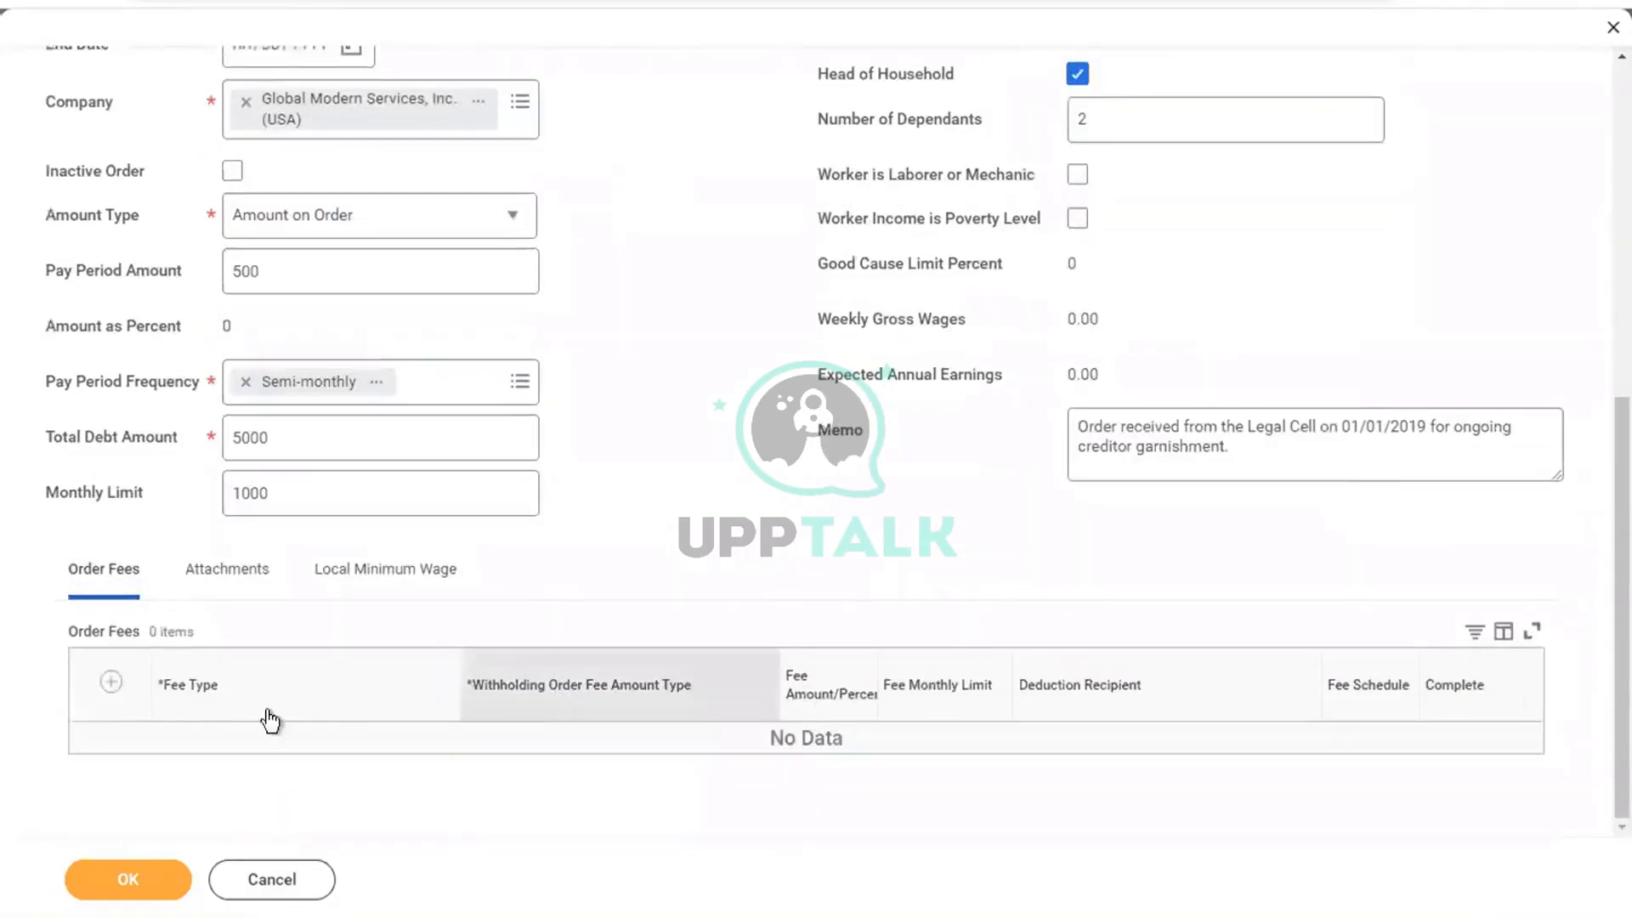
left_click(111, 684)
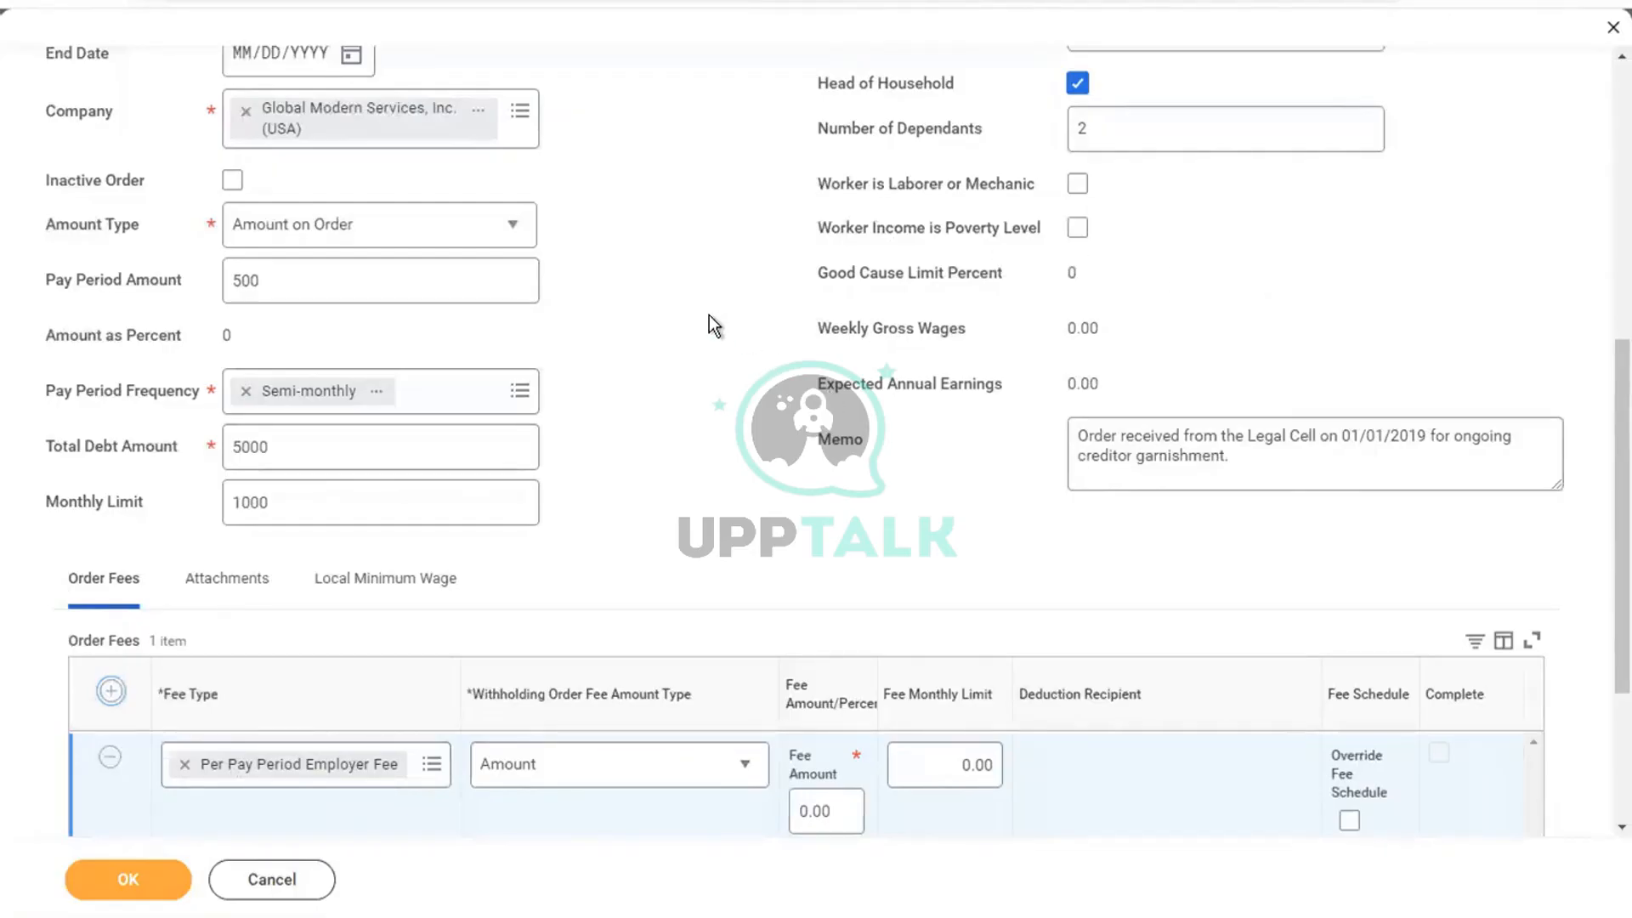
left_click(696, 762)
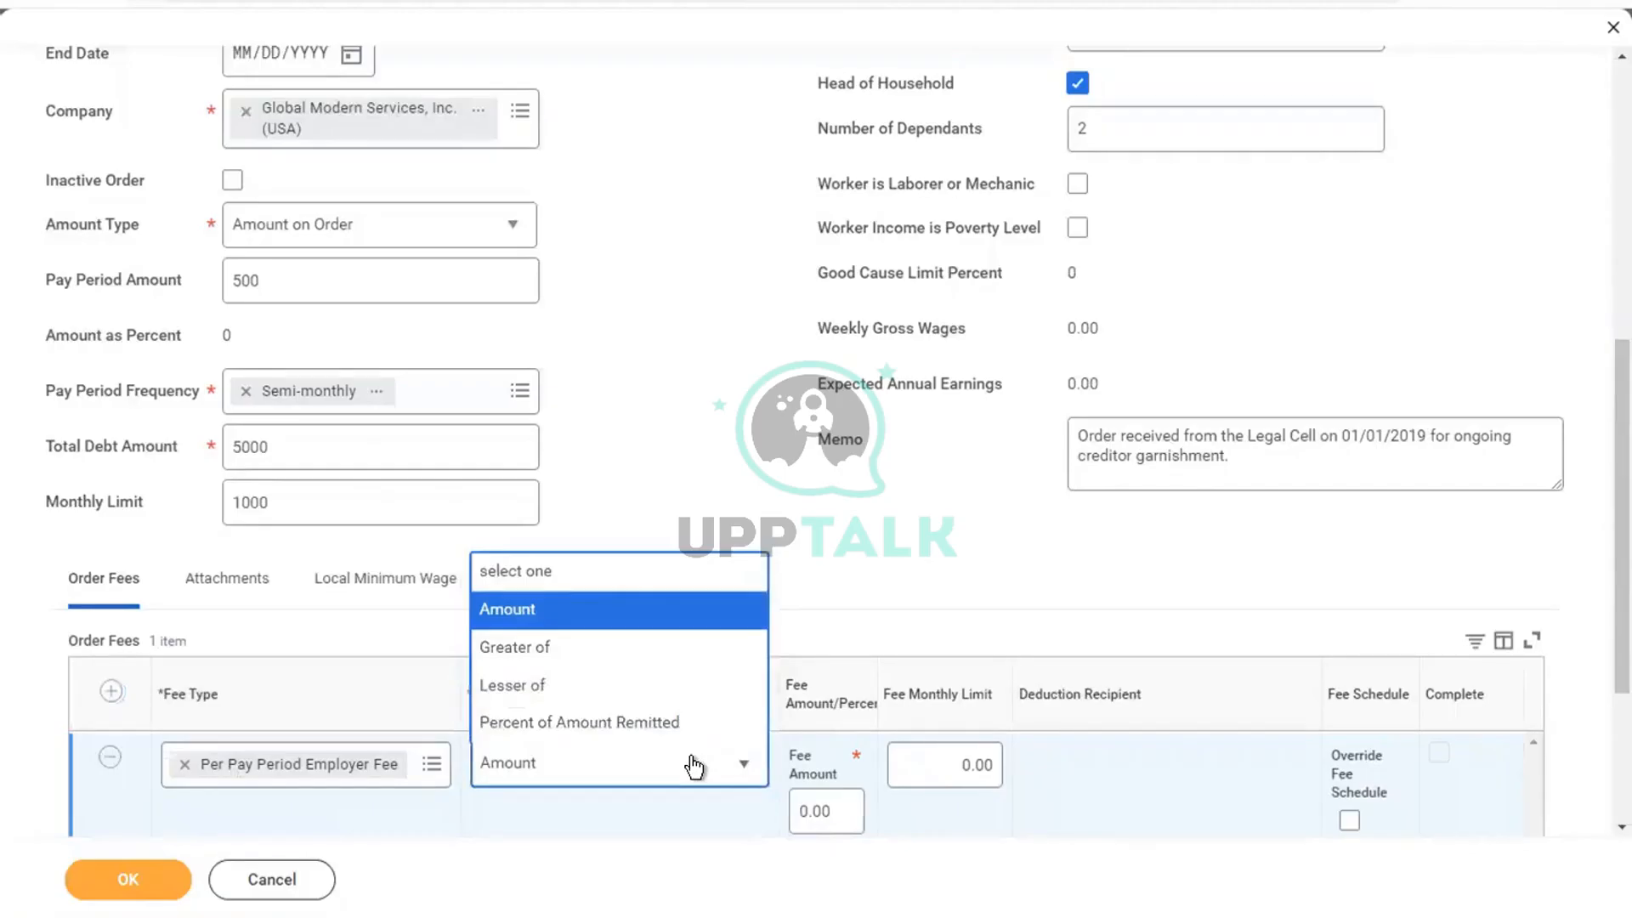
left_click(694, 768)
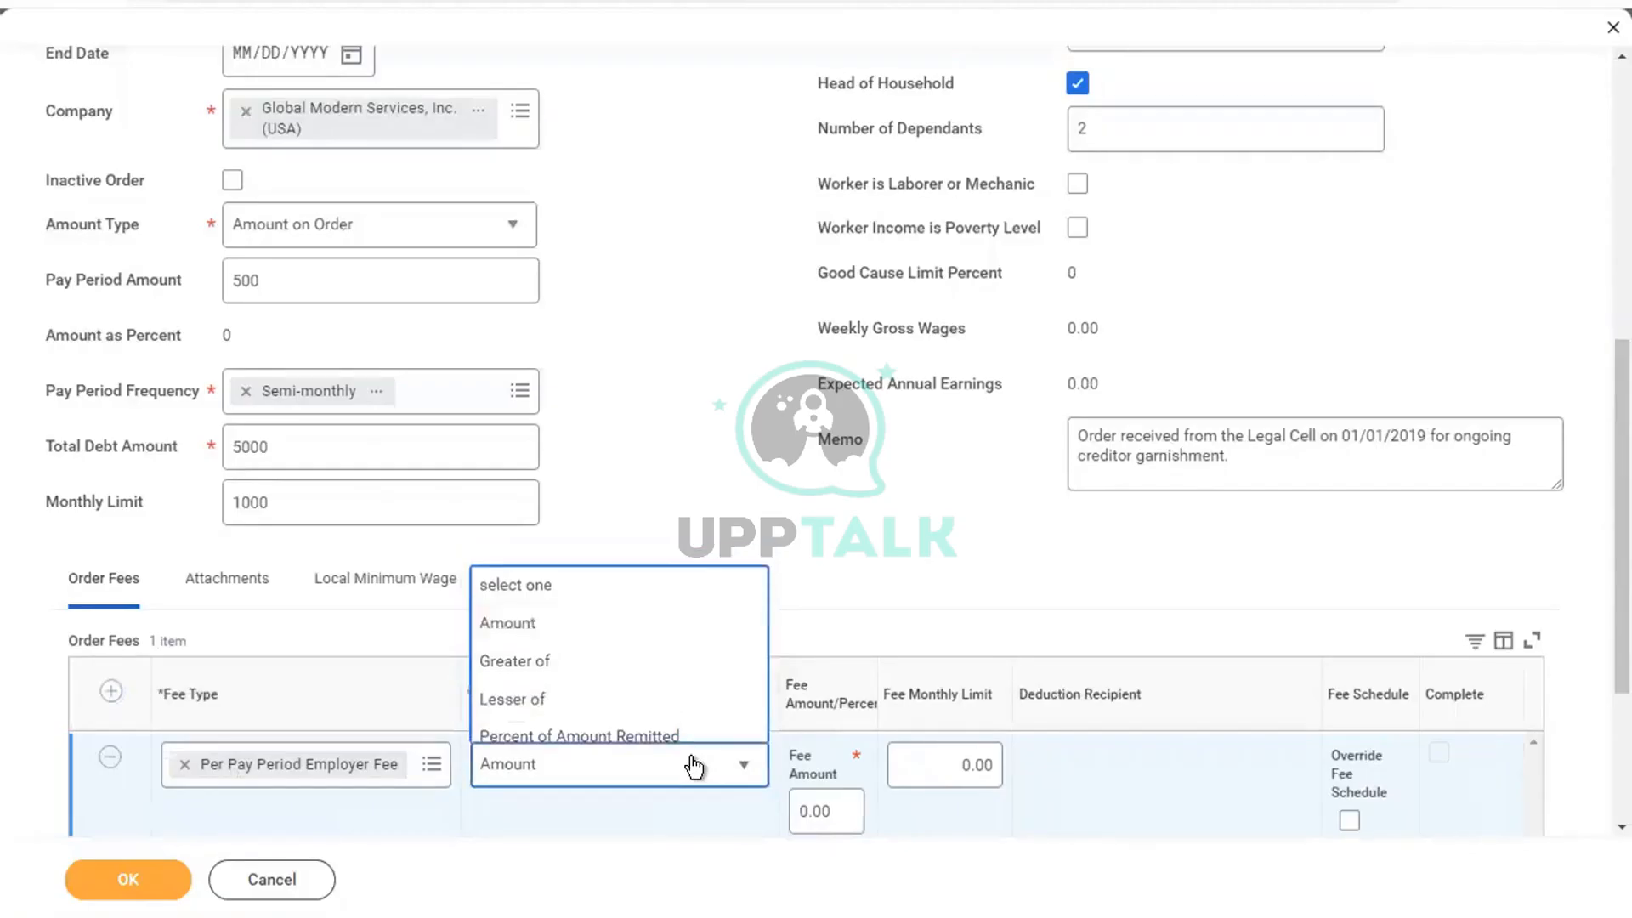
left_click(843, 813)
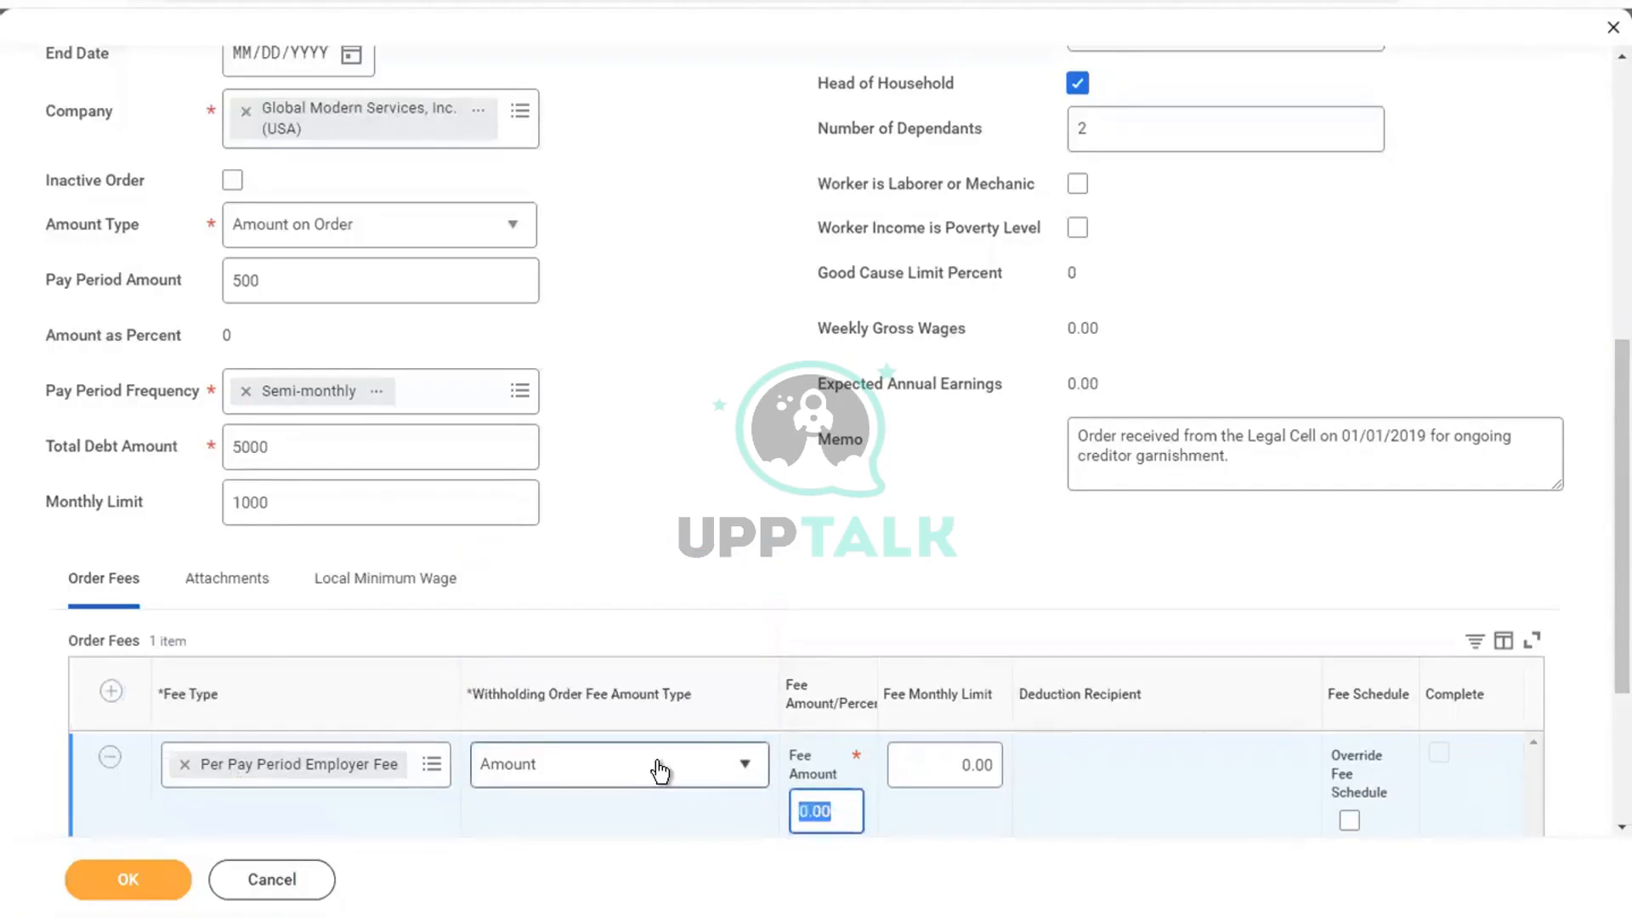
key("BackSpace")
type("1")
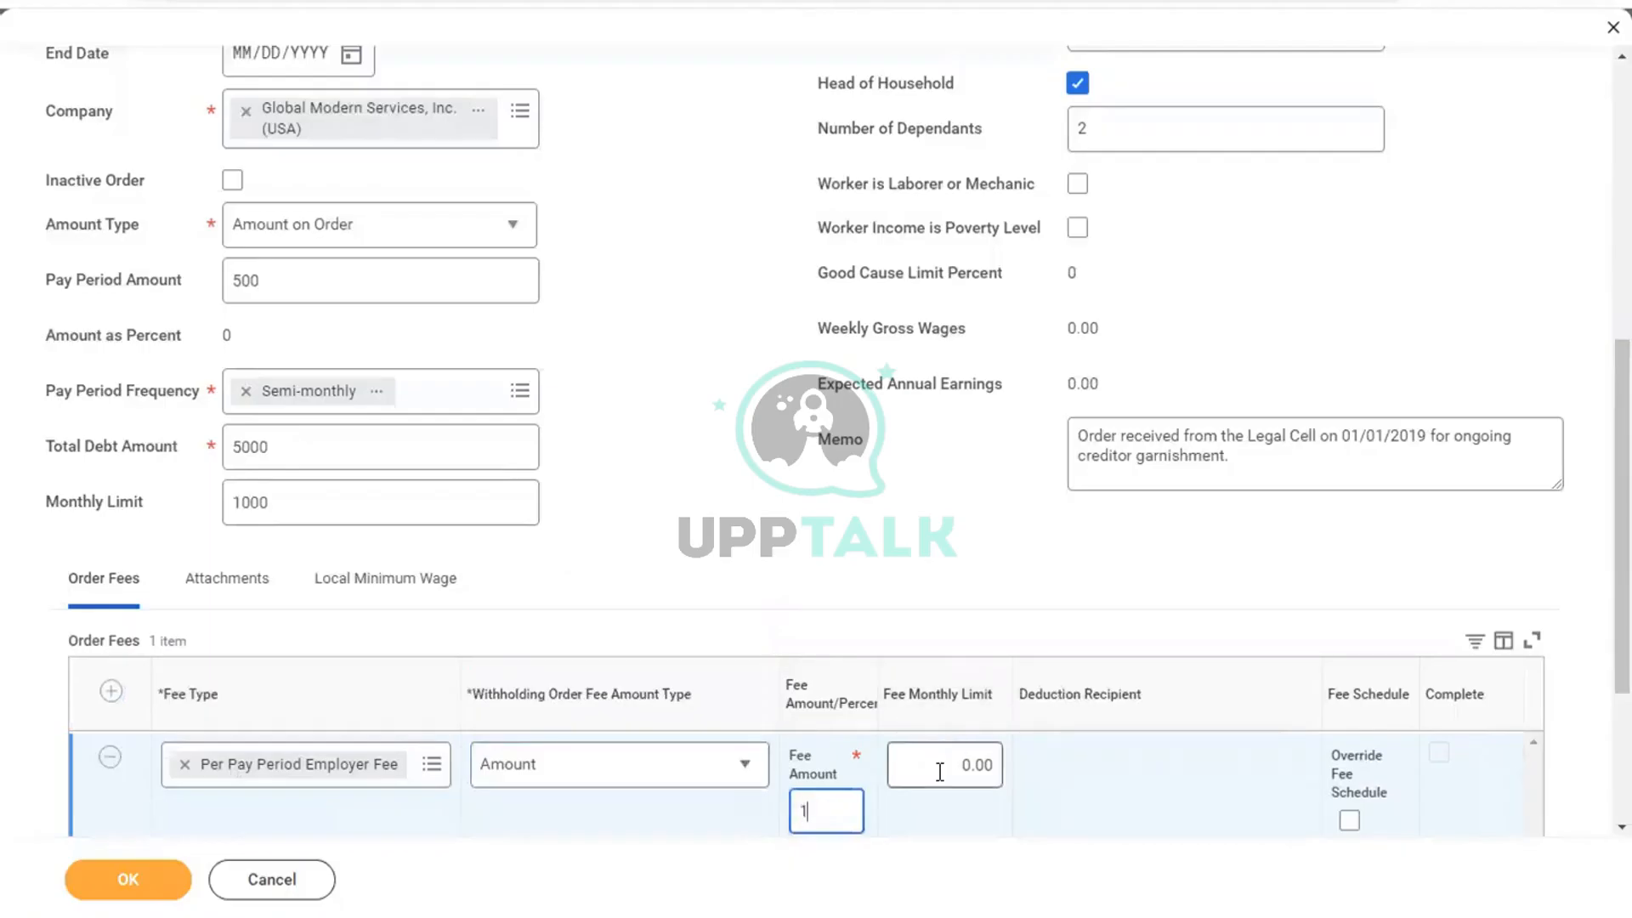
key("Tab")
key("BackSpace")
type("1")
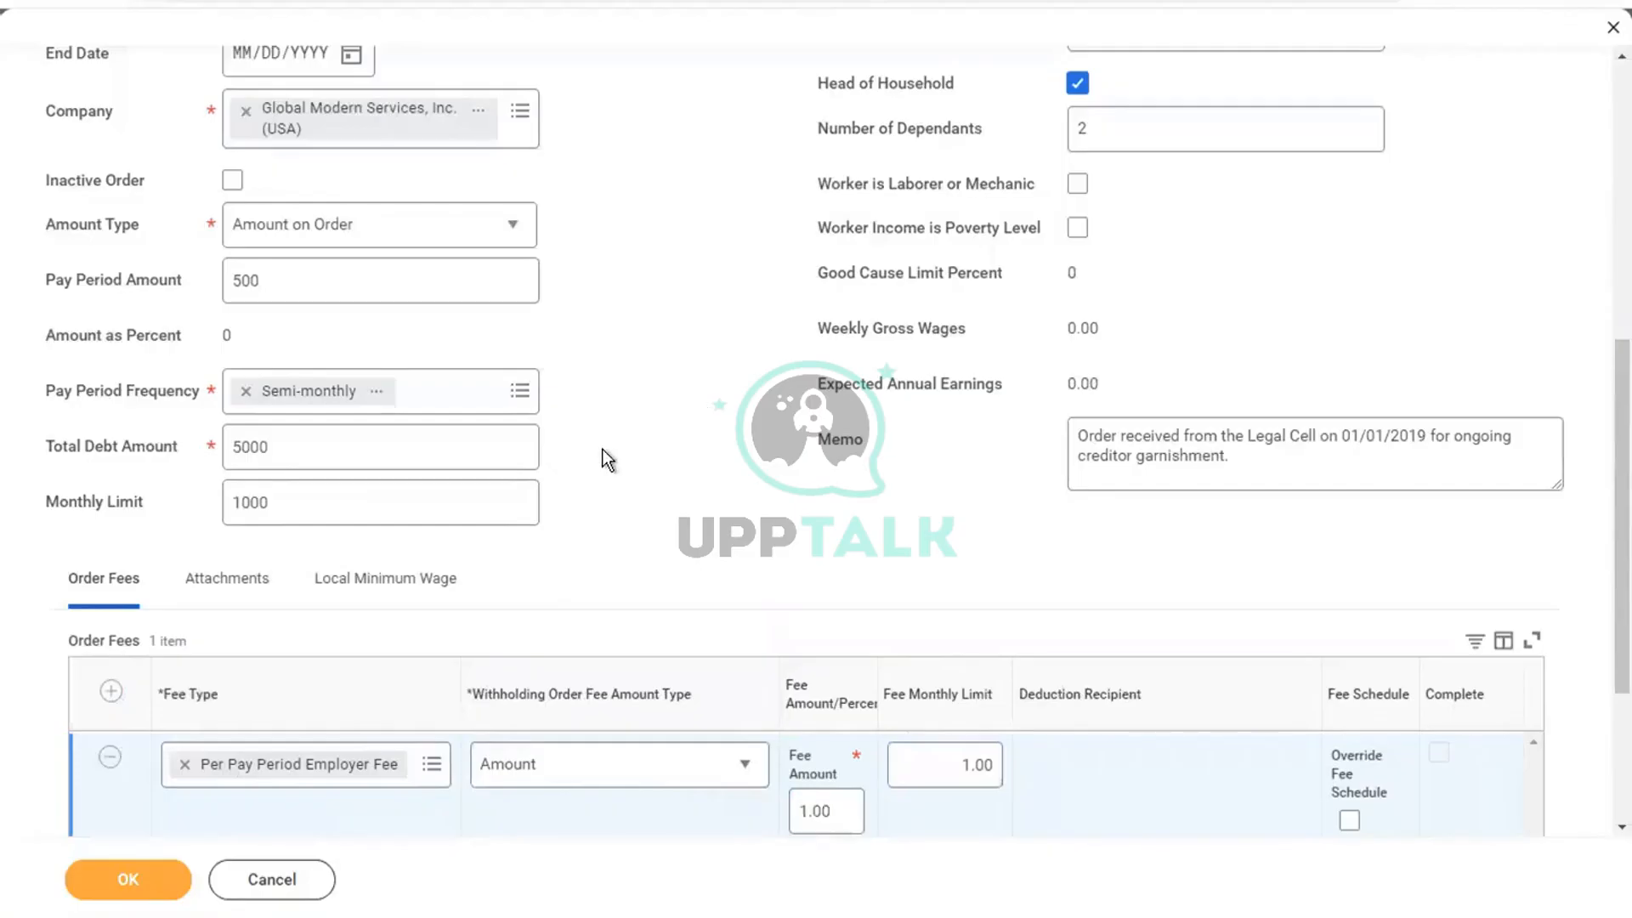
Try overriding the employer fee's schedule and clear the override again
left_click_drag(1614, 583, 1603, 721)
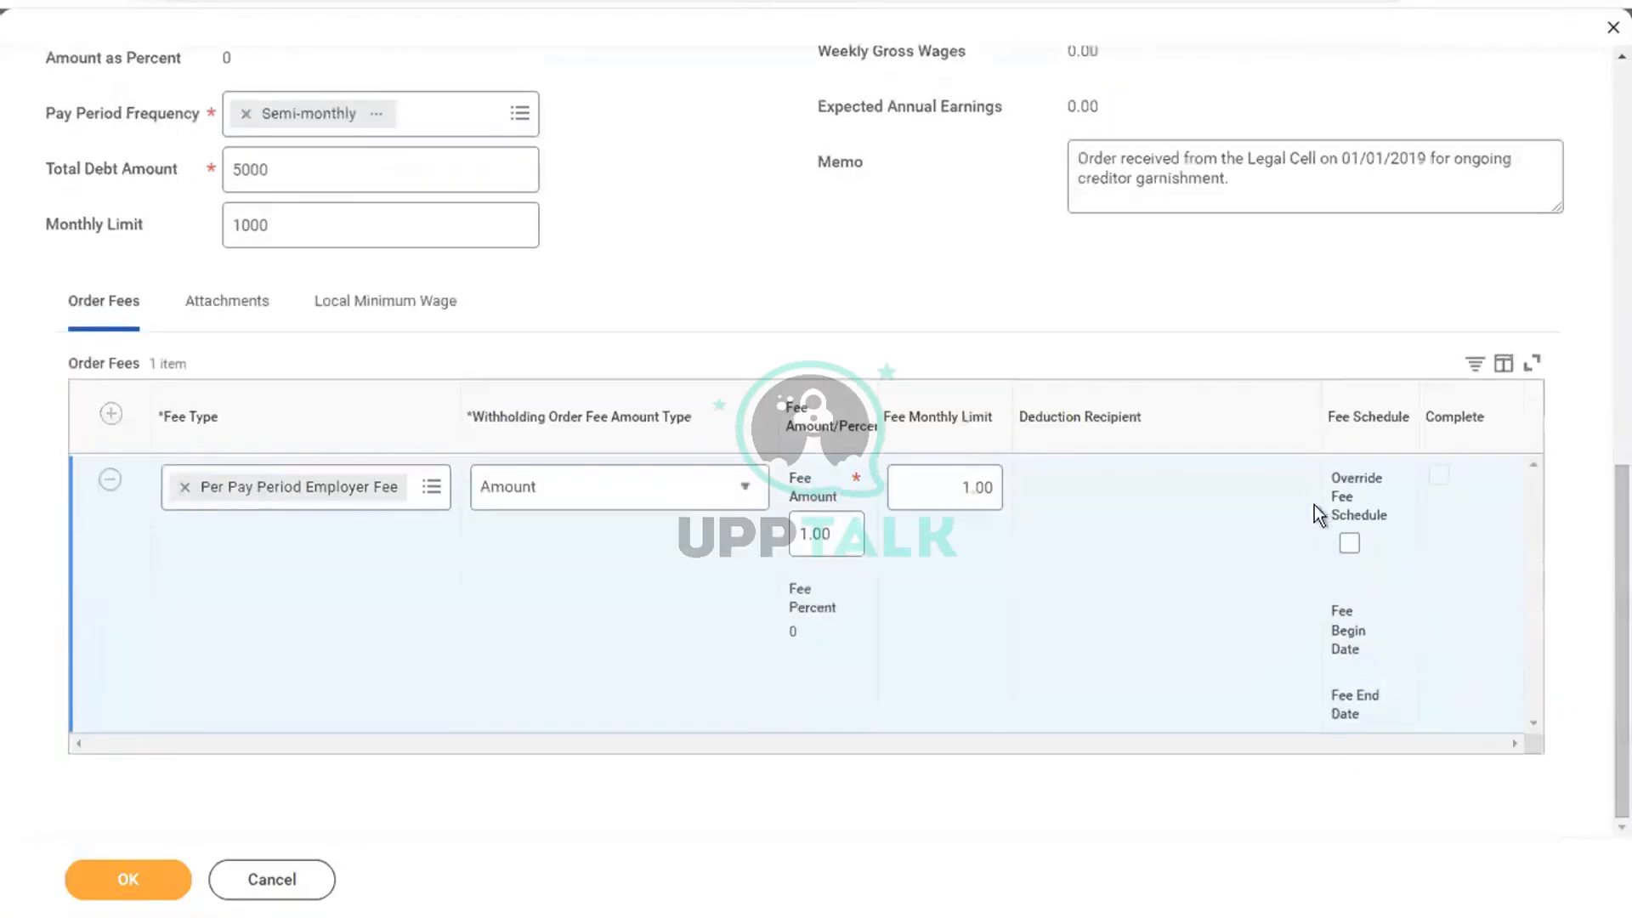
left_click(1349, 548)
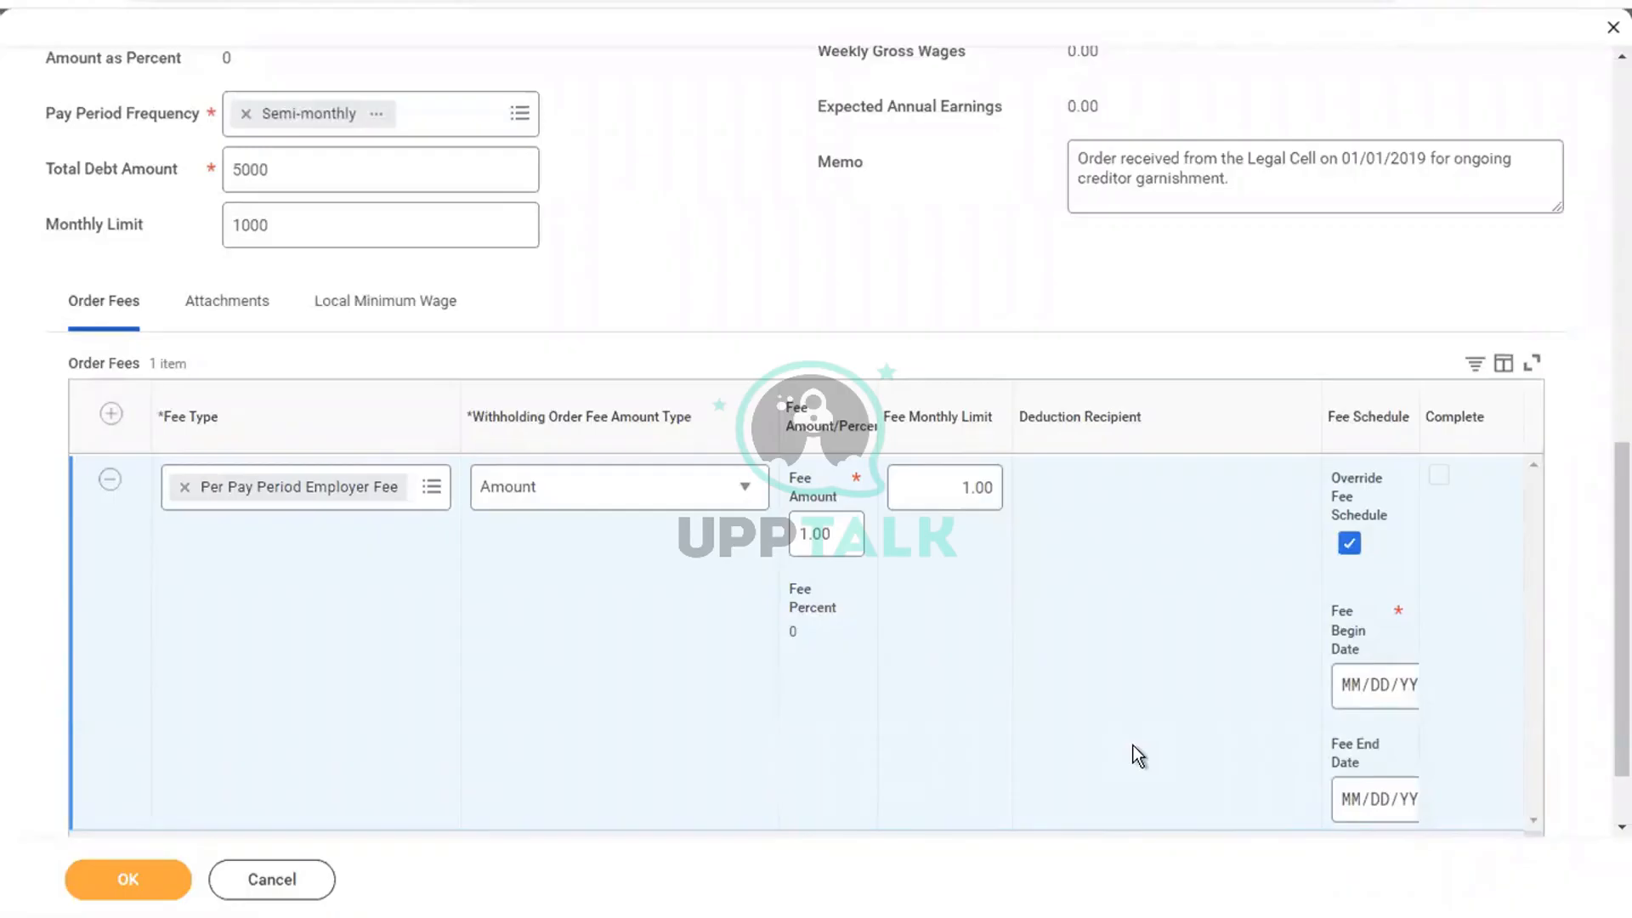
left_click(1345, 544)
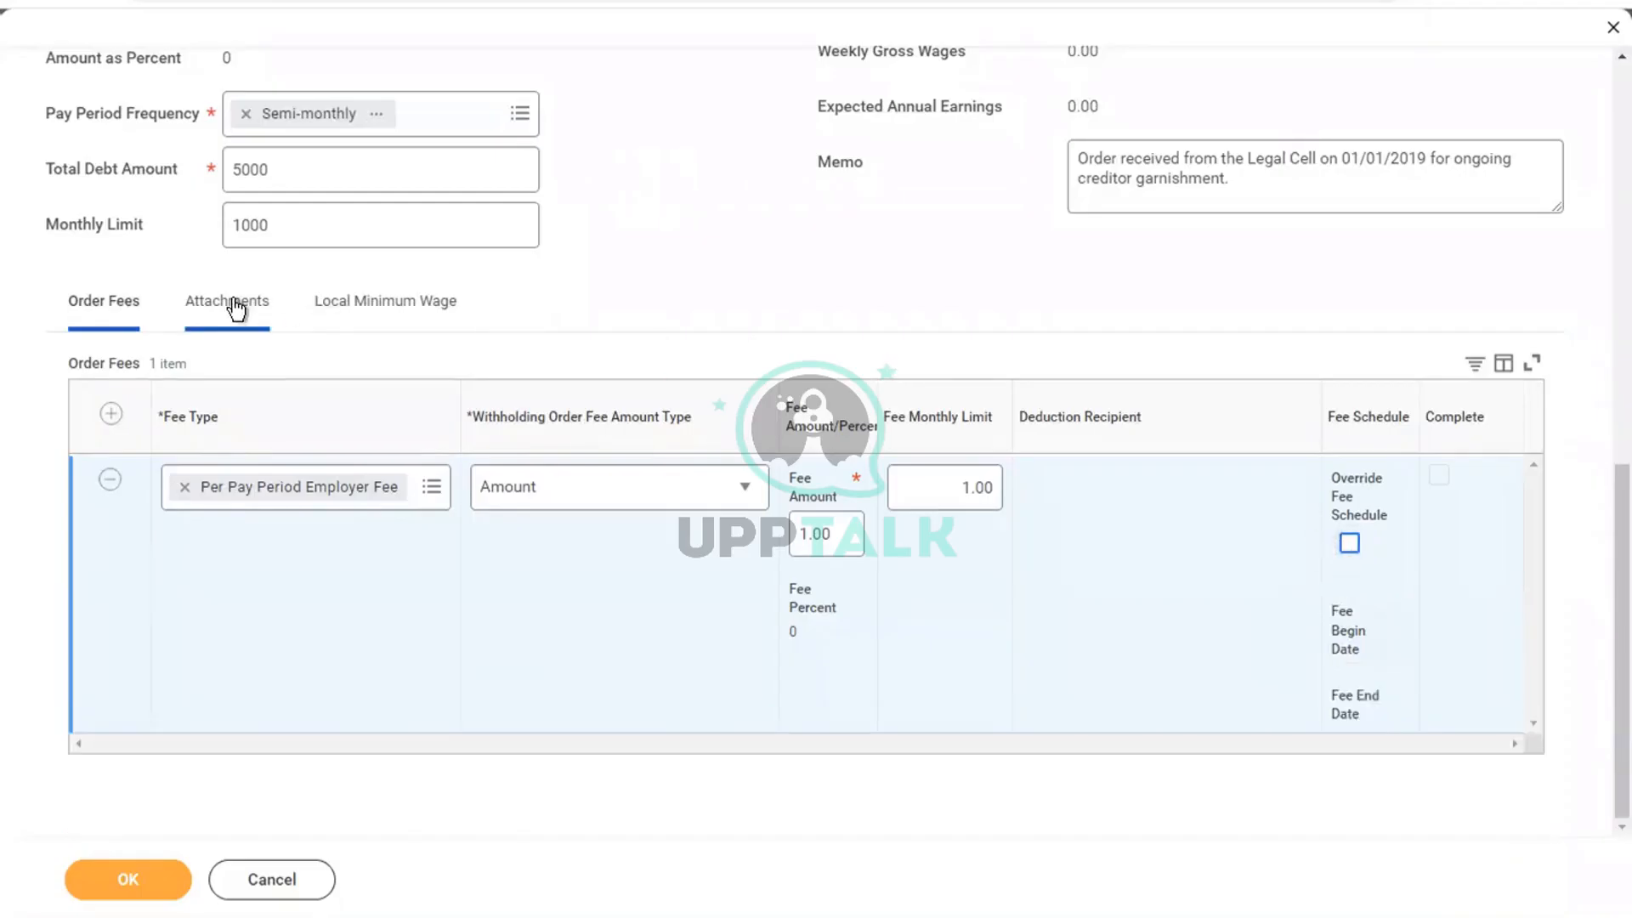
View the order's attachments and local minimum wage sections, add and remove a blank wage row, and return to the order fees
left_click(236, 309)
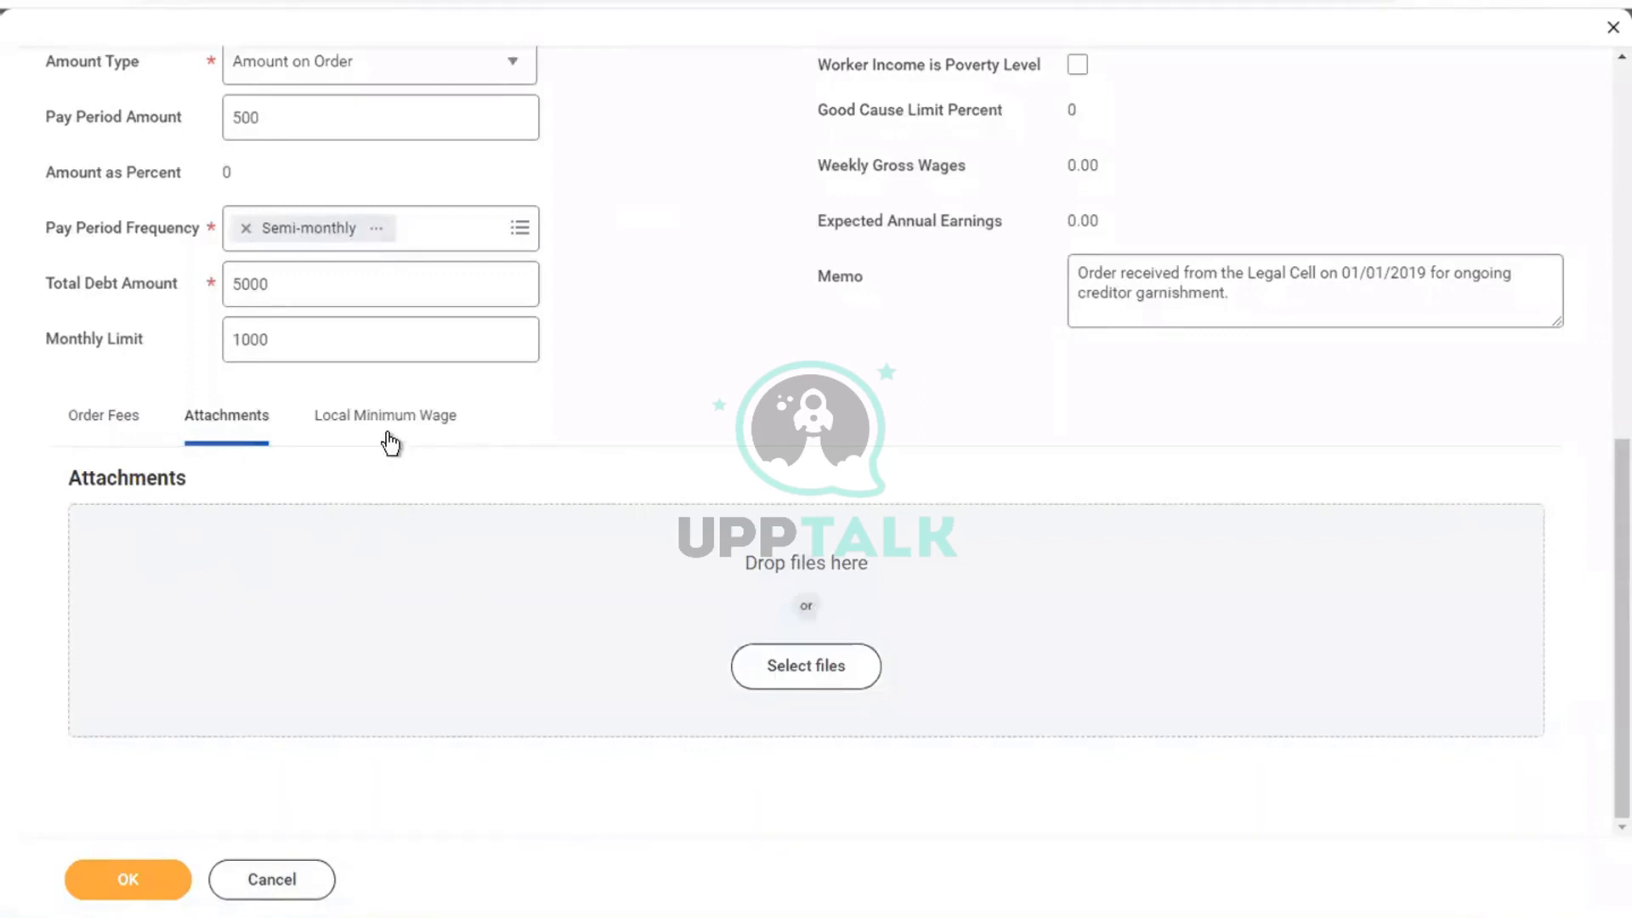
left_click(366, 421)
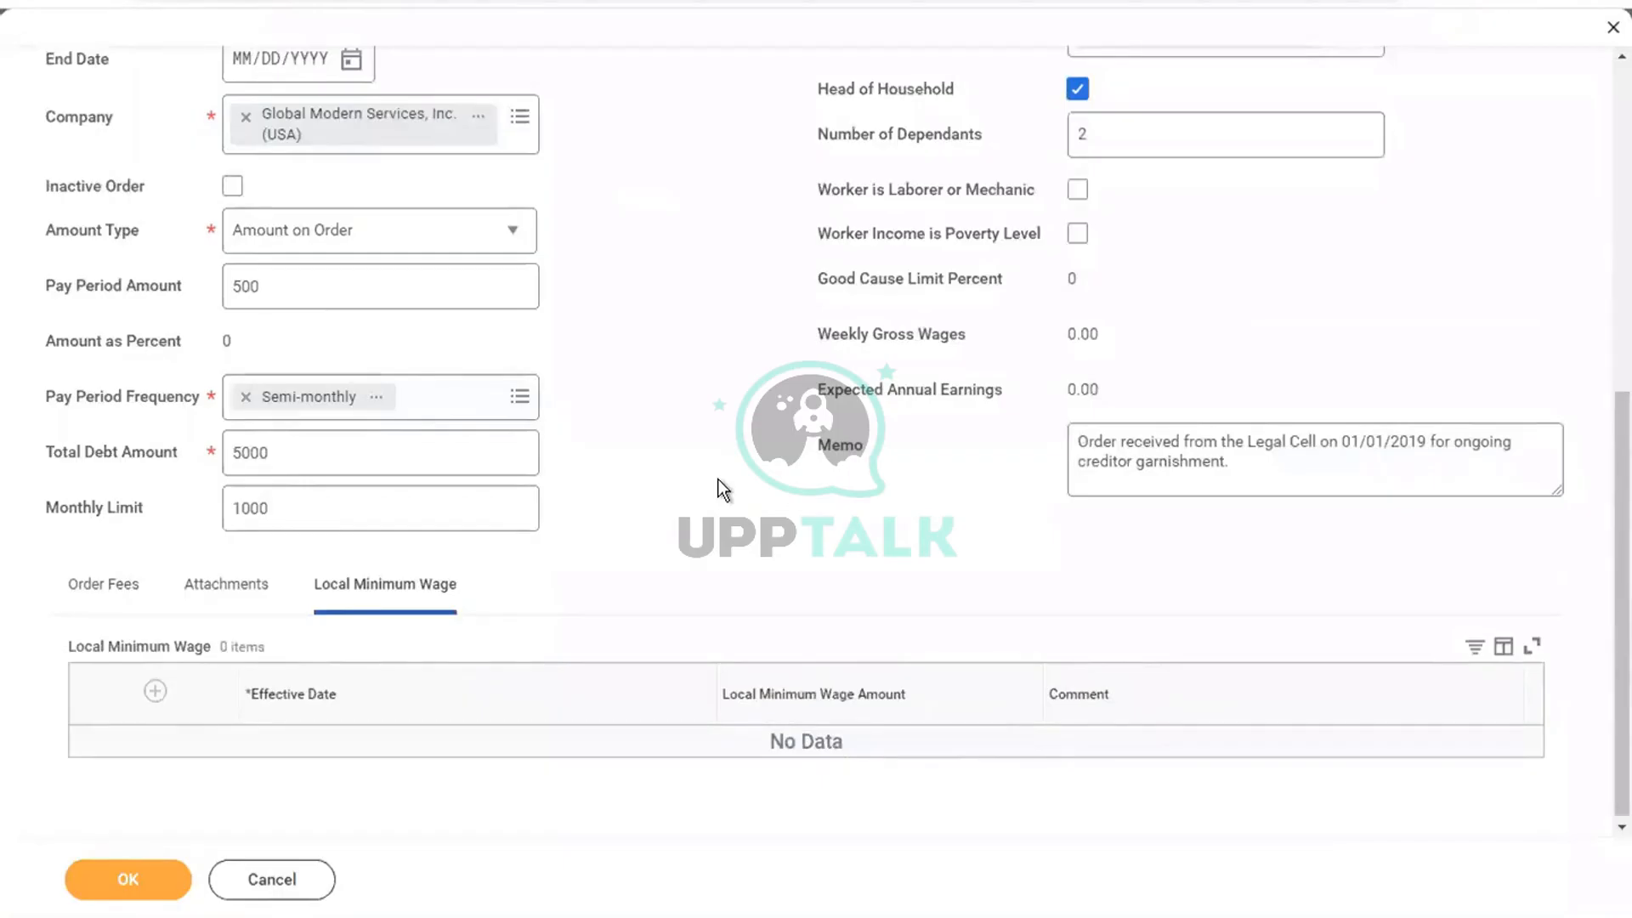
left_click(155, 690)
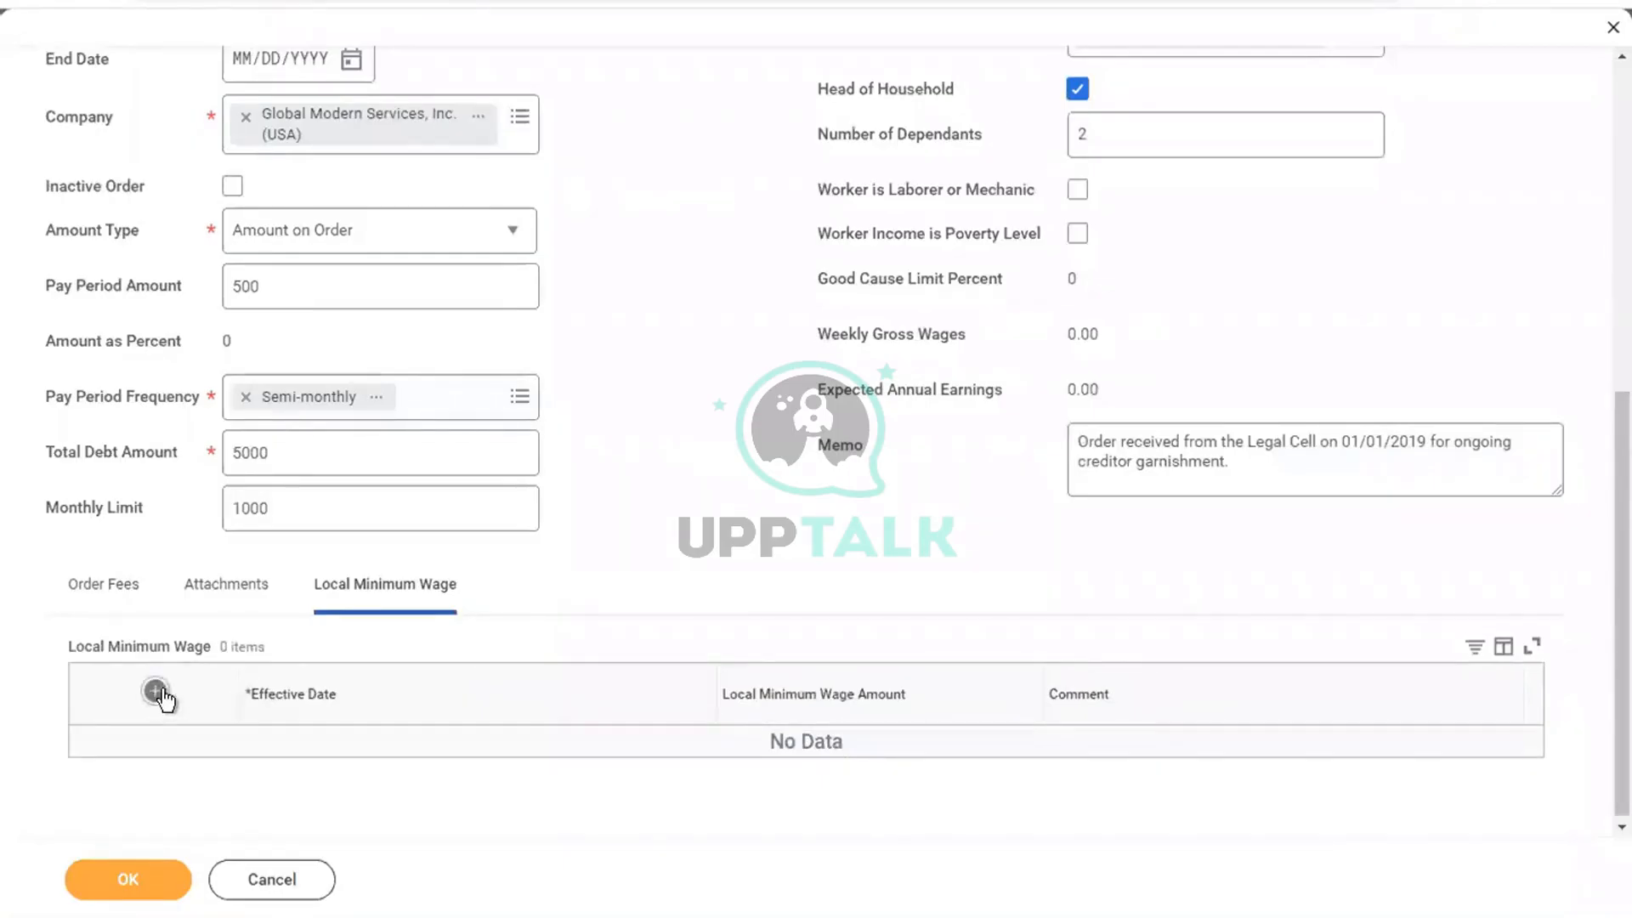
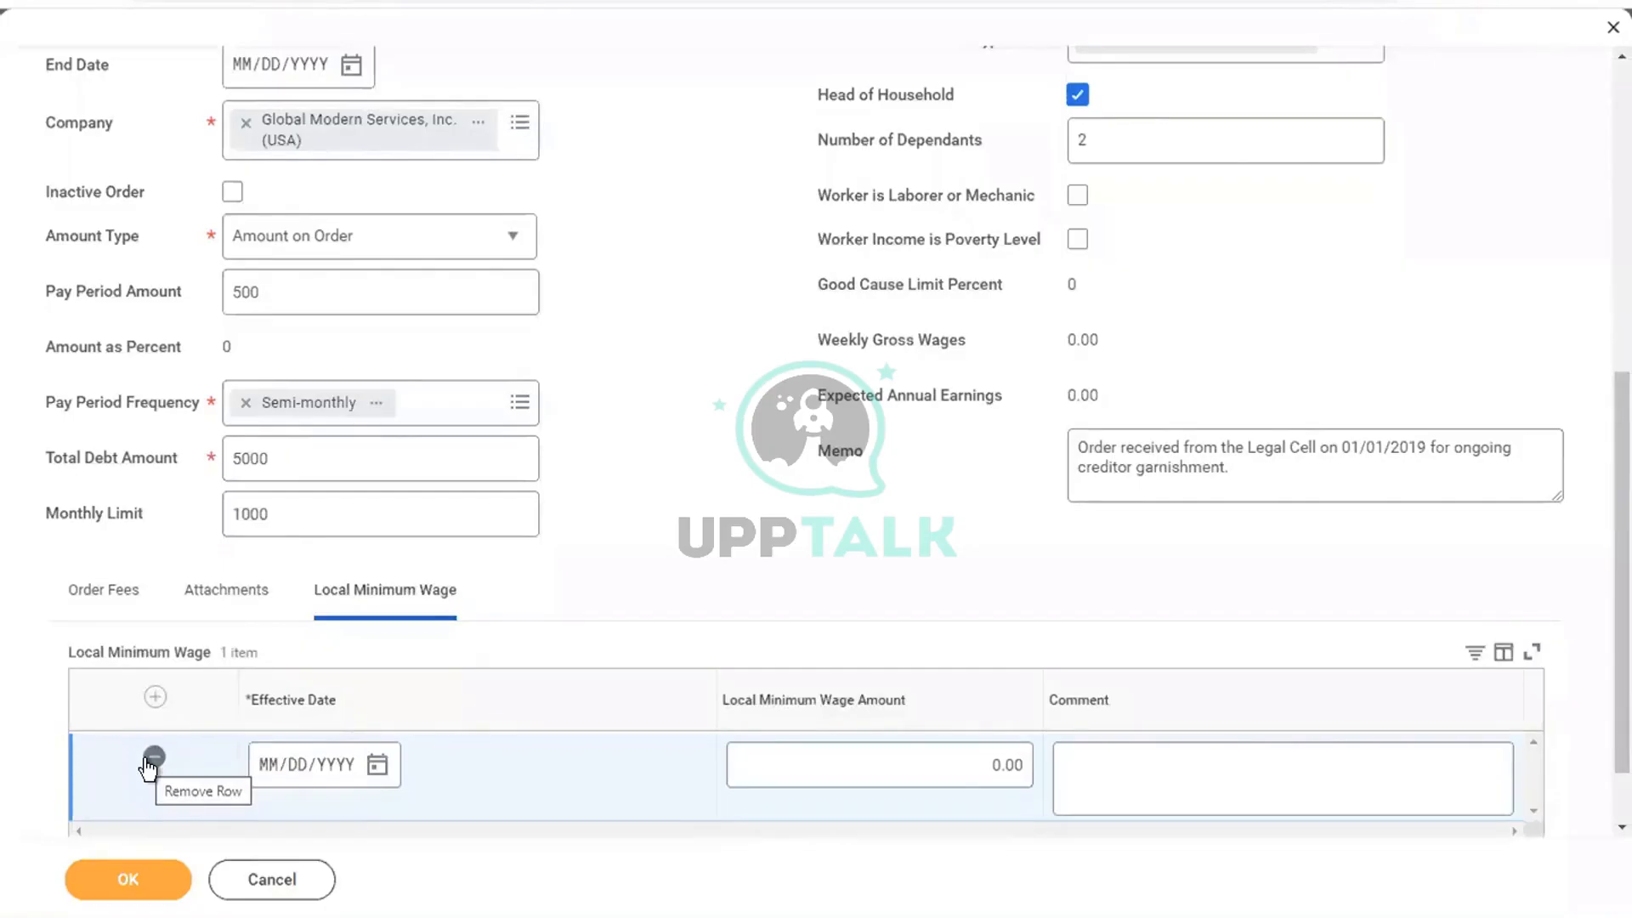
left_click(864, 762)
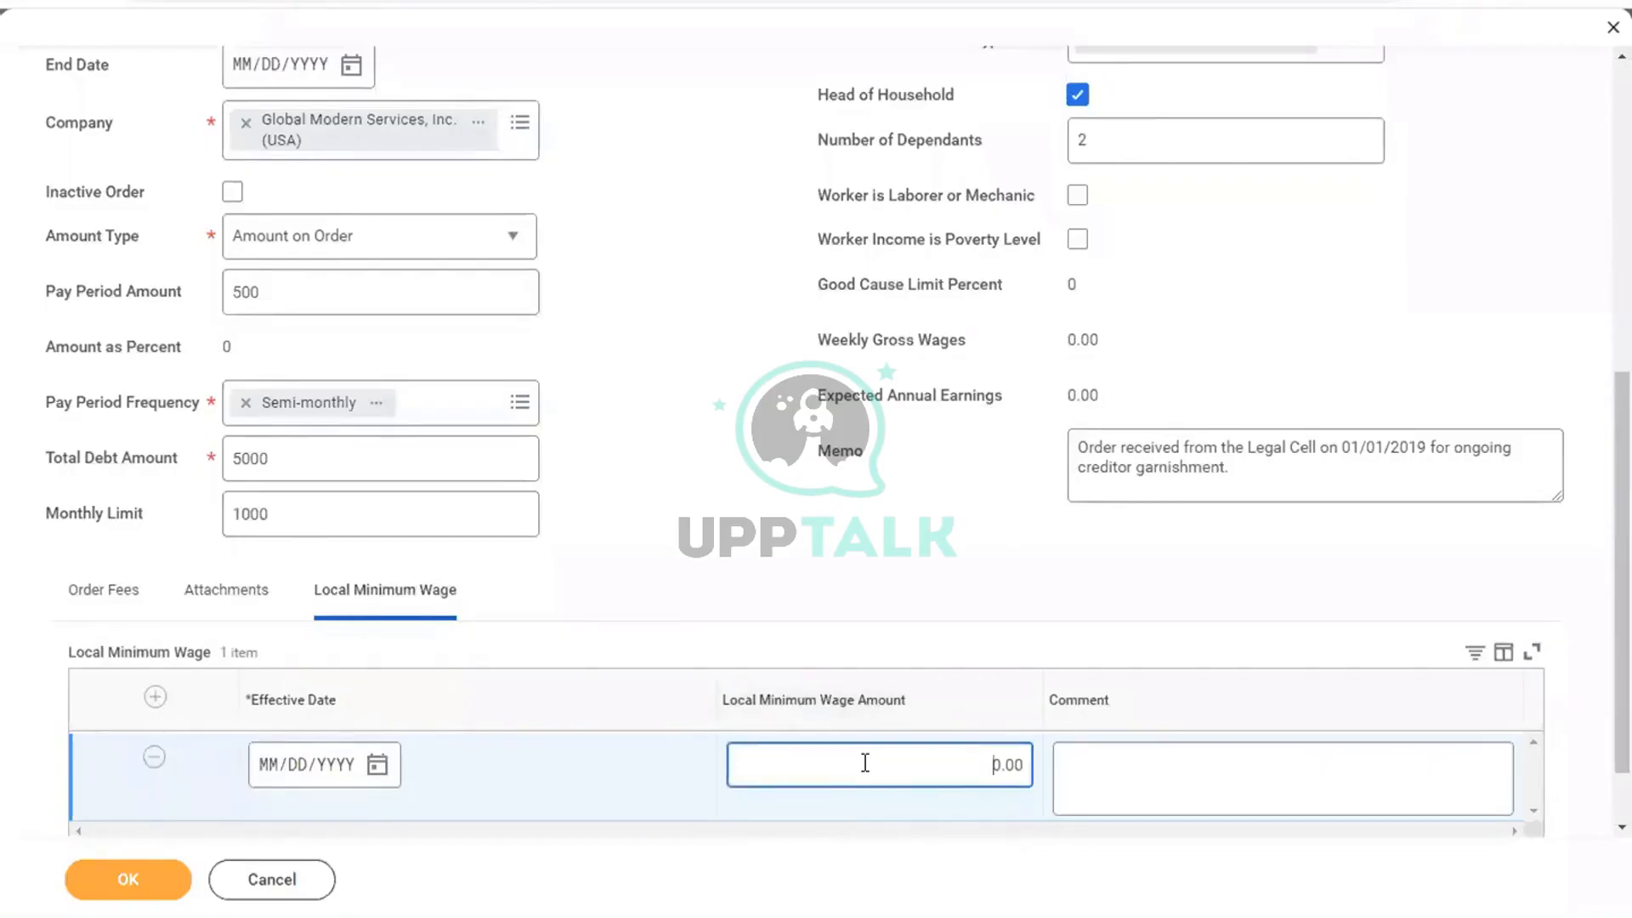
left_click(731, 546)
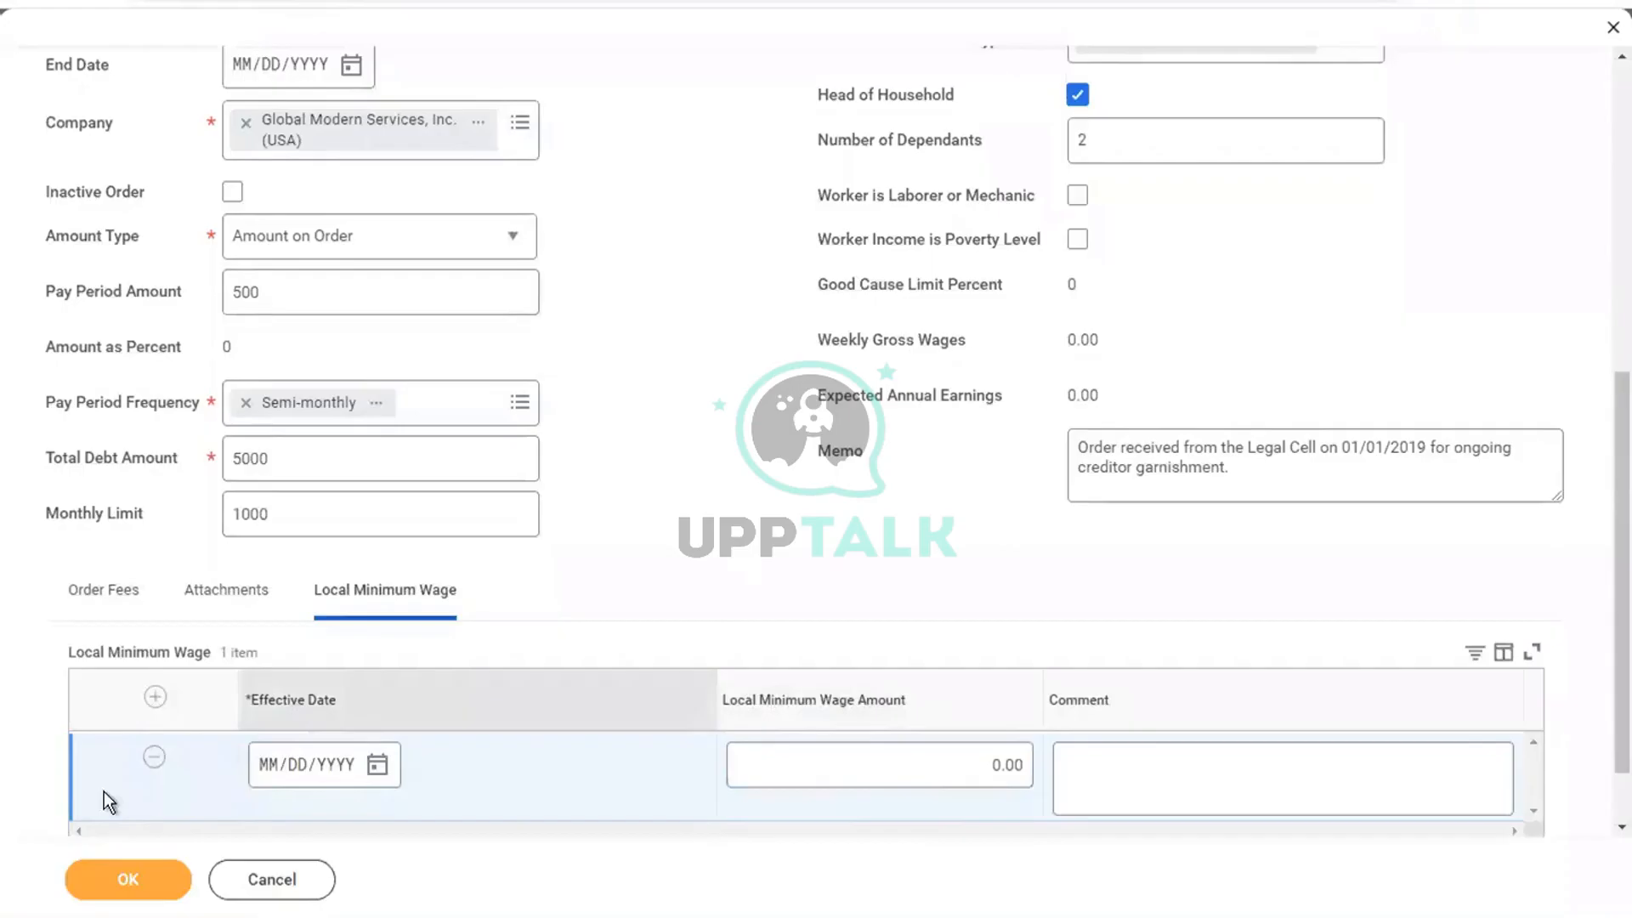
left_click(149, 759)
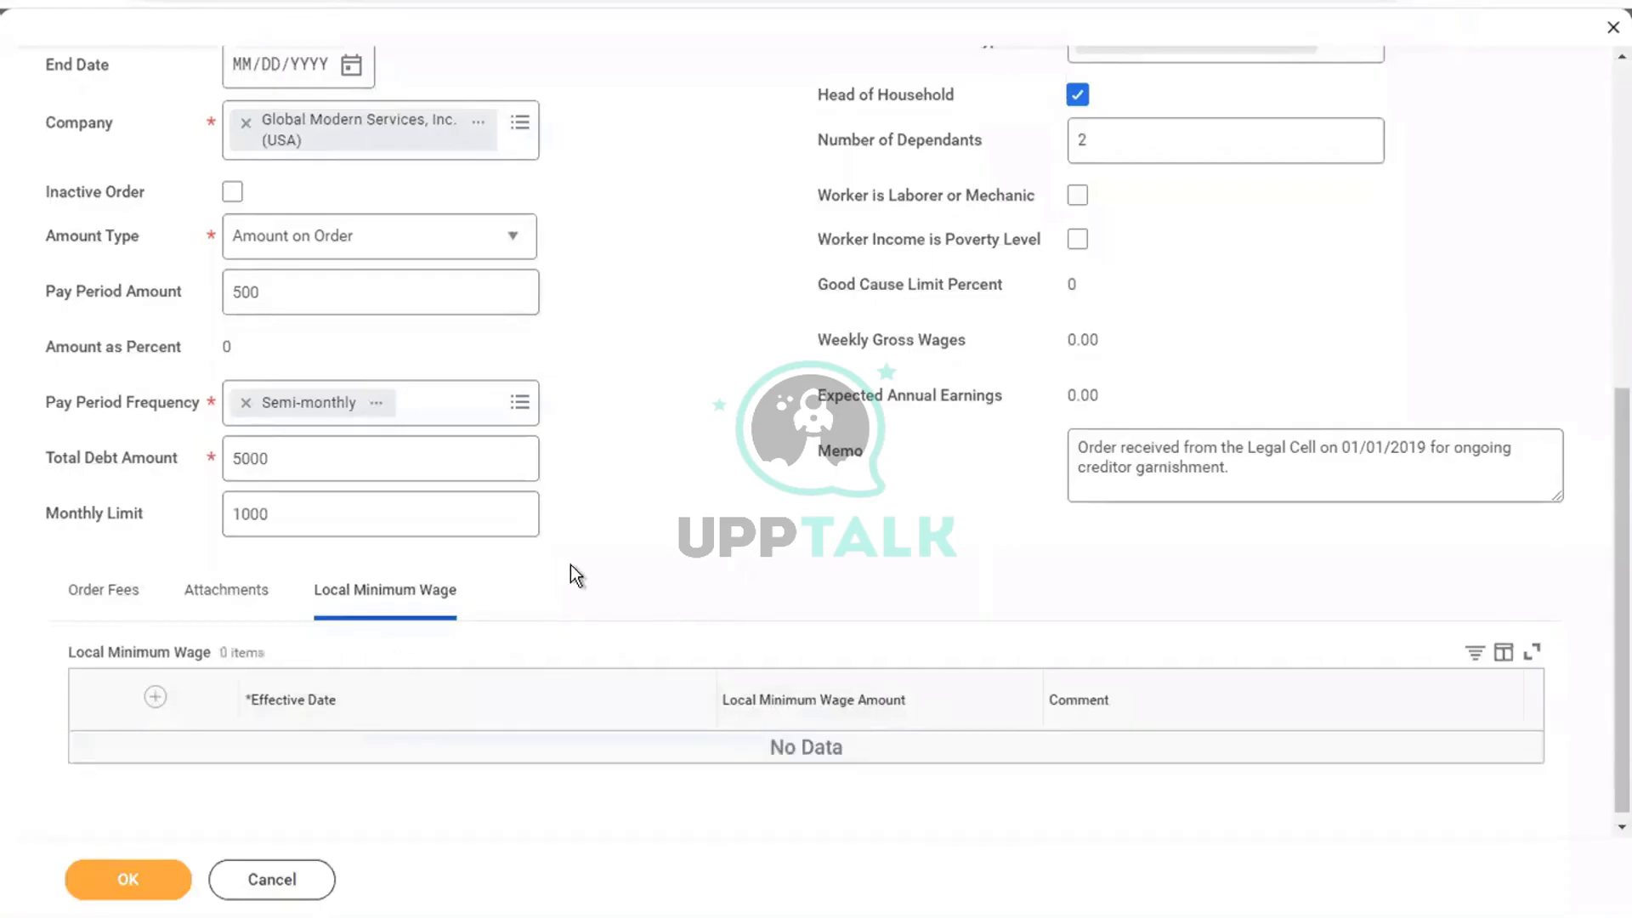
left_click(97, 610)
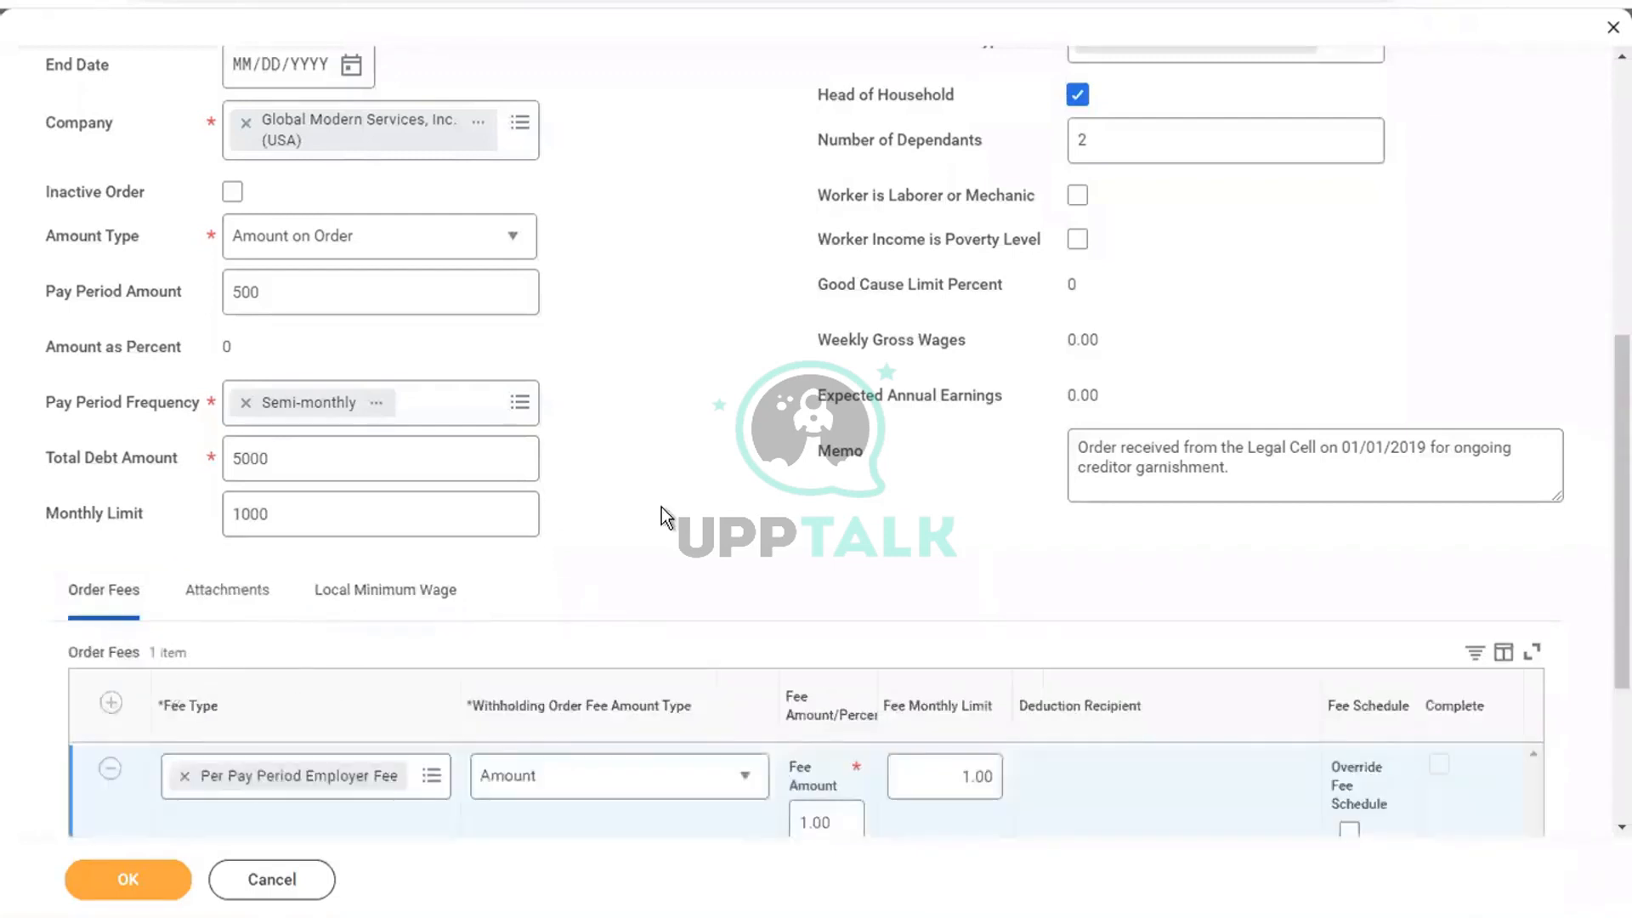
Review the completed order details from the fees up to the Order Info section and submit the withholding order
scroll(661, 507, "up", 5)
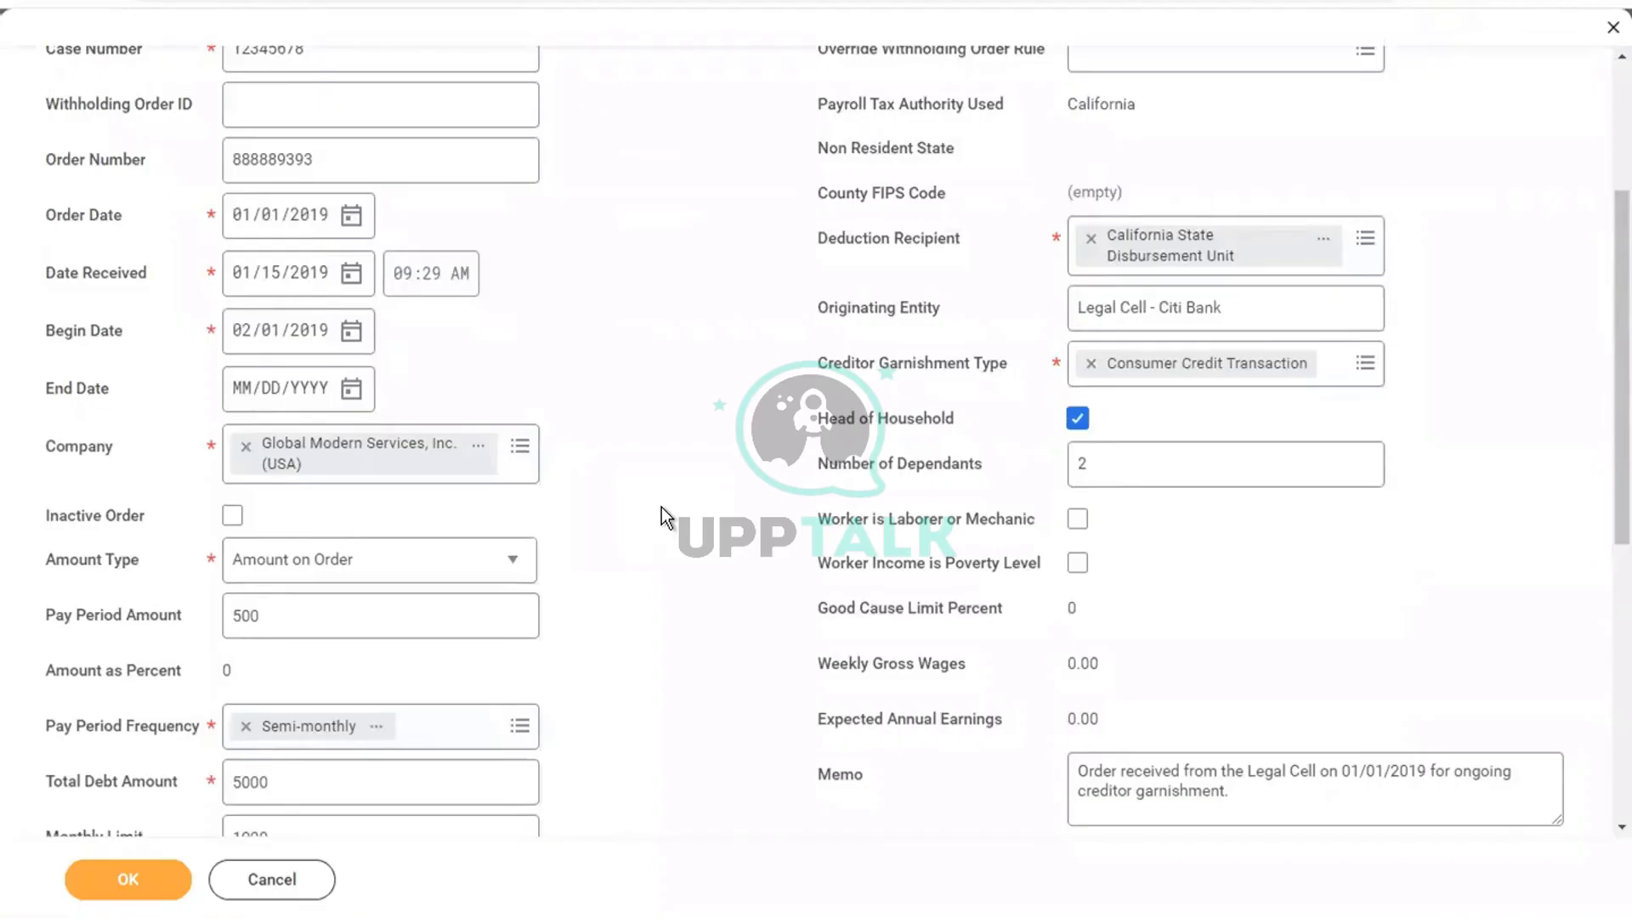
scroll(661, 509, "up", 1)
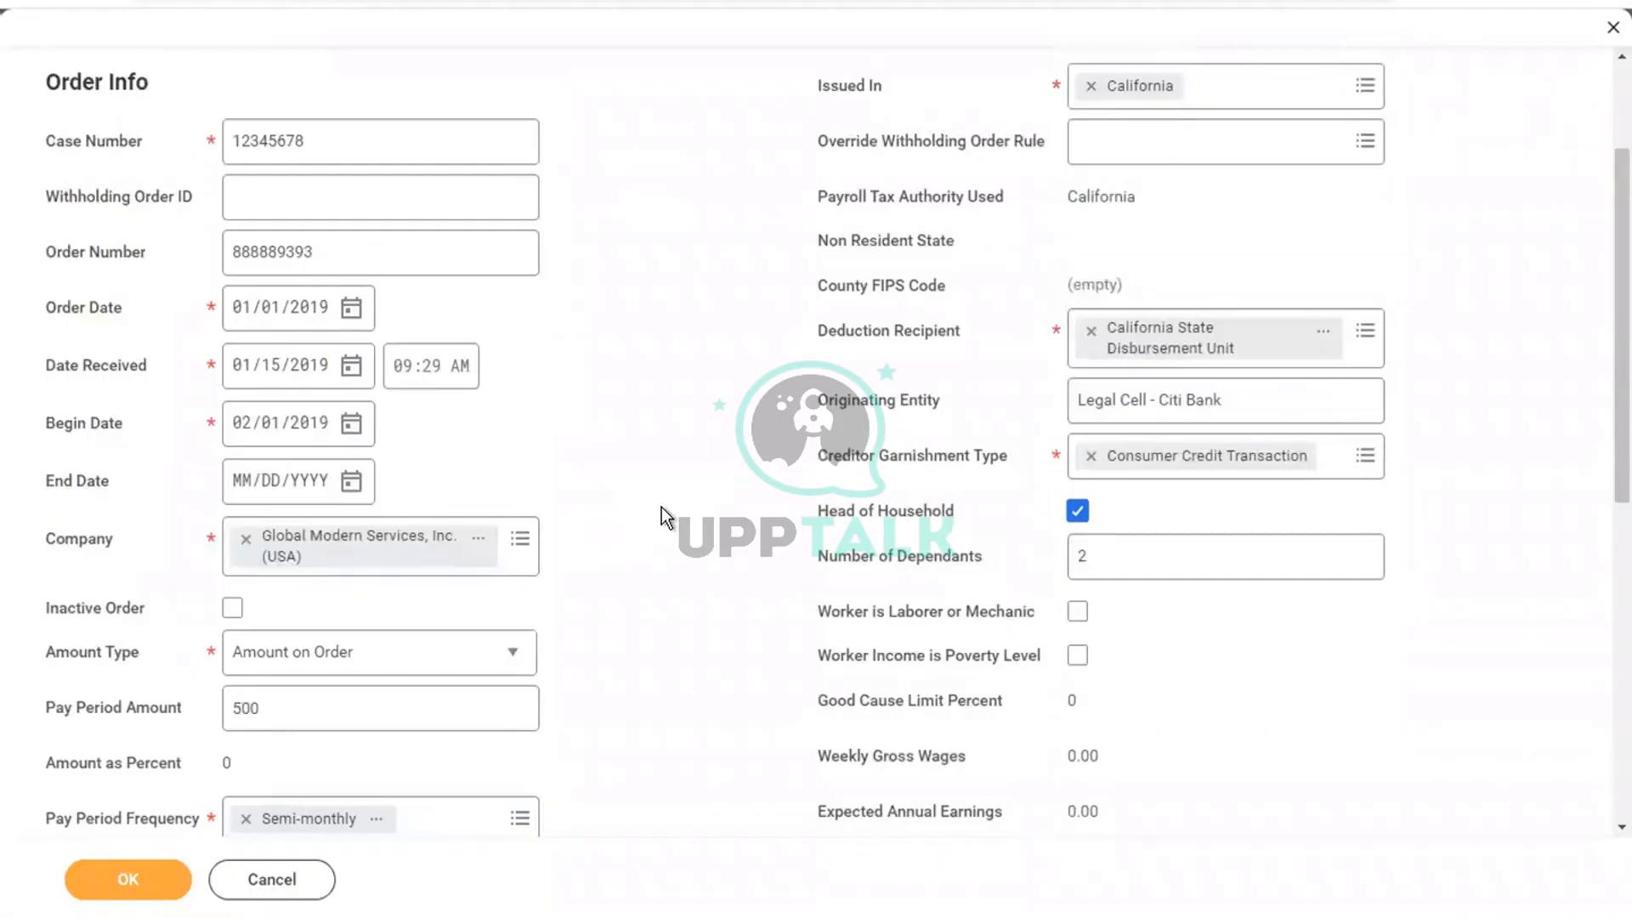
left_click(128, 891)
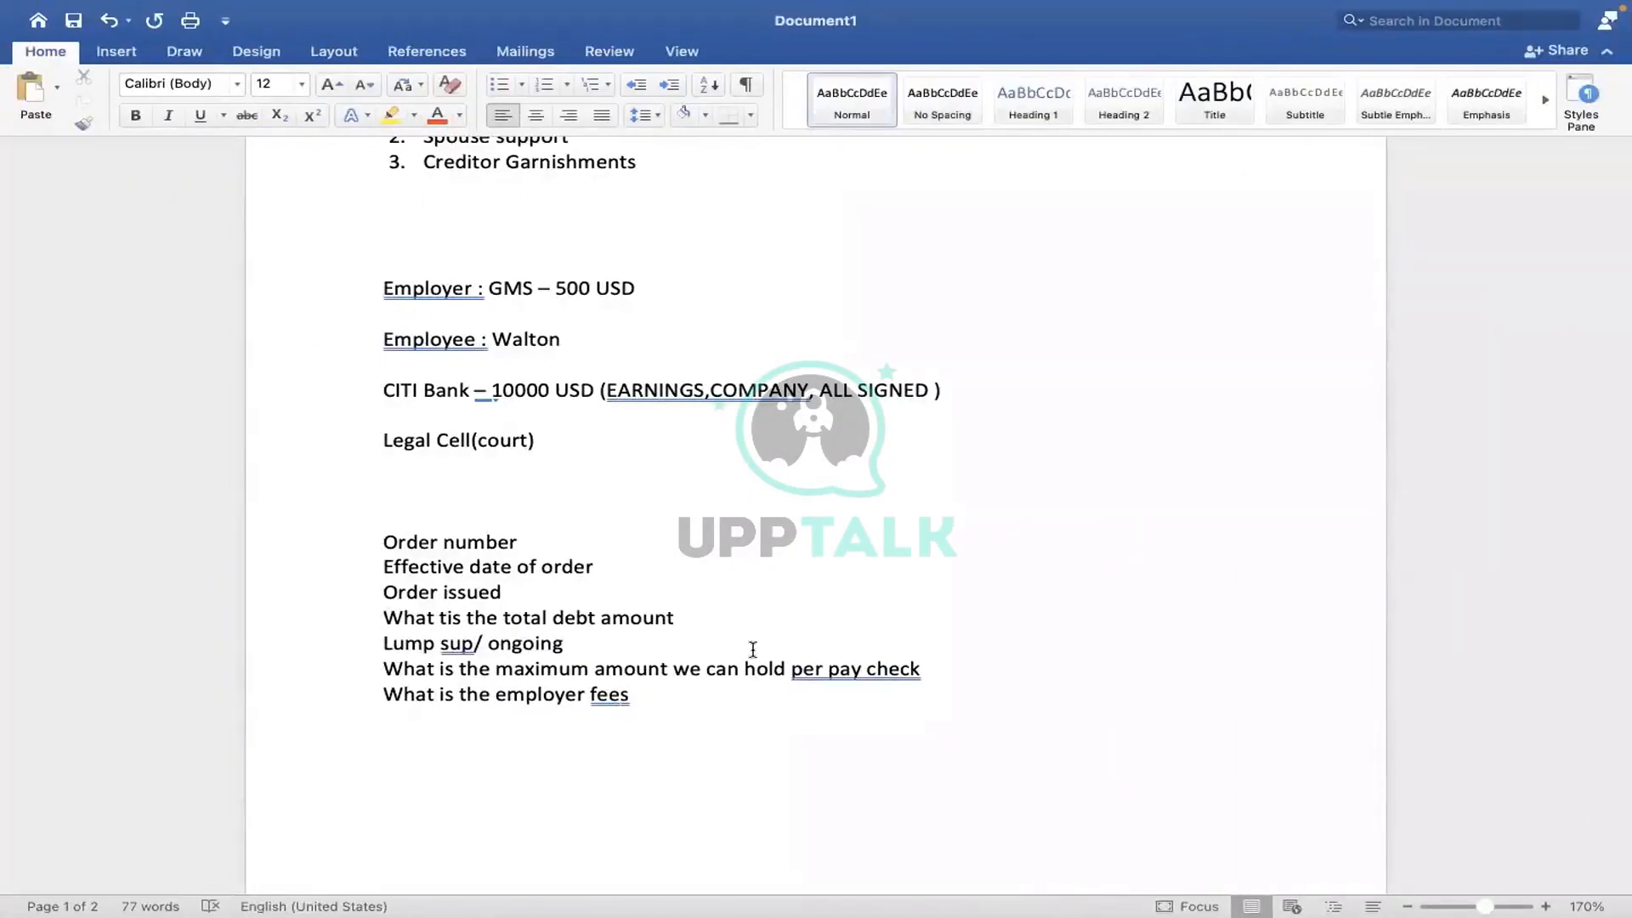
Switch to the Word notes and start a numbered list on page 2 with "If Employee has multiple orders which one should go first for processing"
left_click(668, 506)
scroll(668, 506, "up", 4)
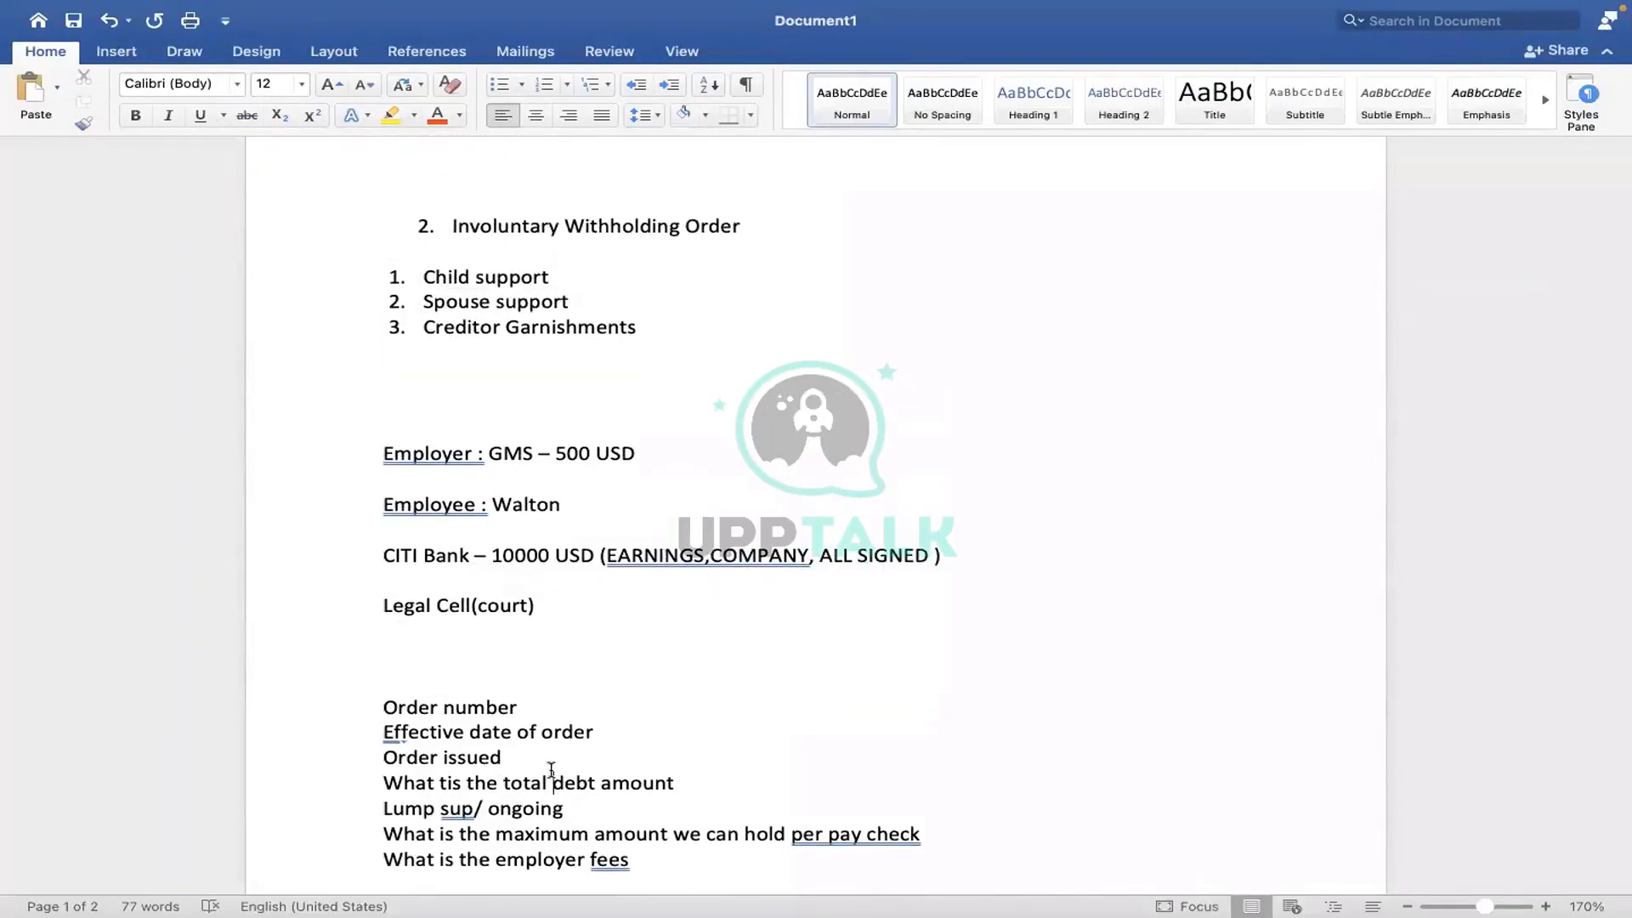
key("Return")
key("Down")
key("Down")
key("Down")
key("Down")
key("Down")
key("Down")
key("Down")
key("Down")
key("Down")
key("Down")
key("Down")
key("Down")
key("Down")
key("Down")
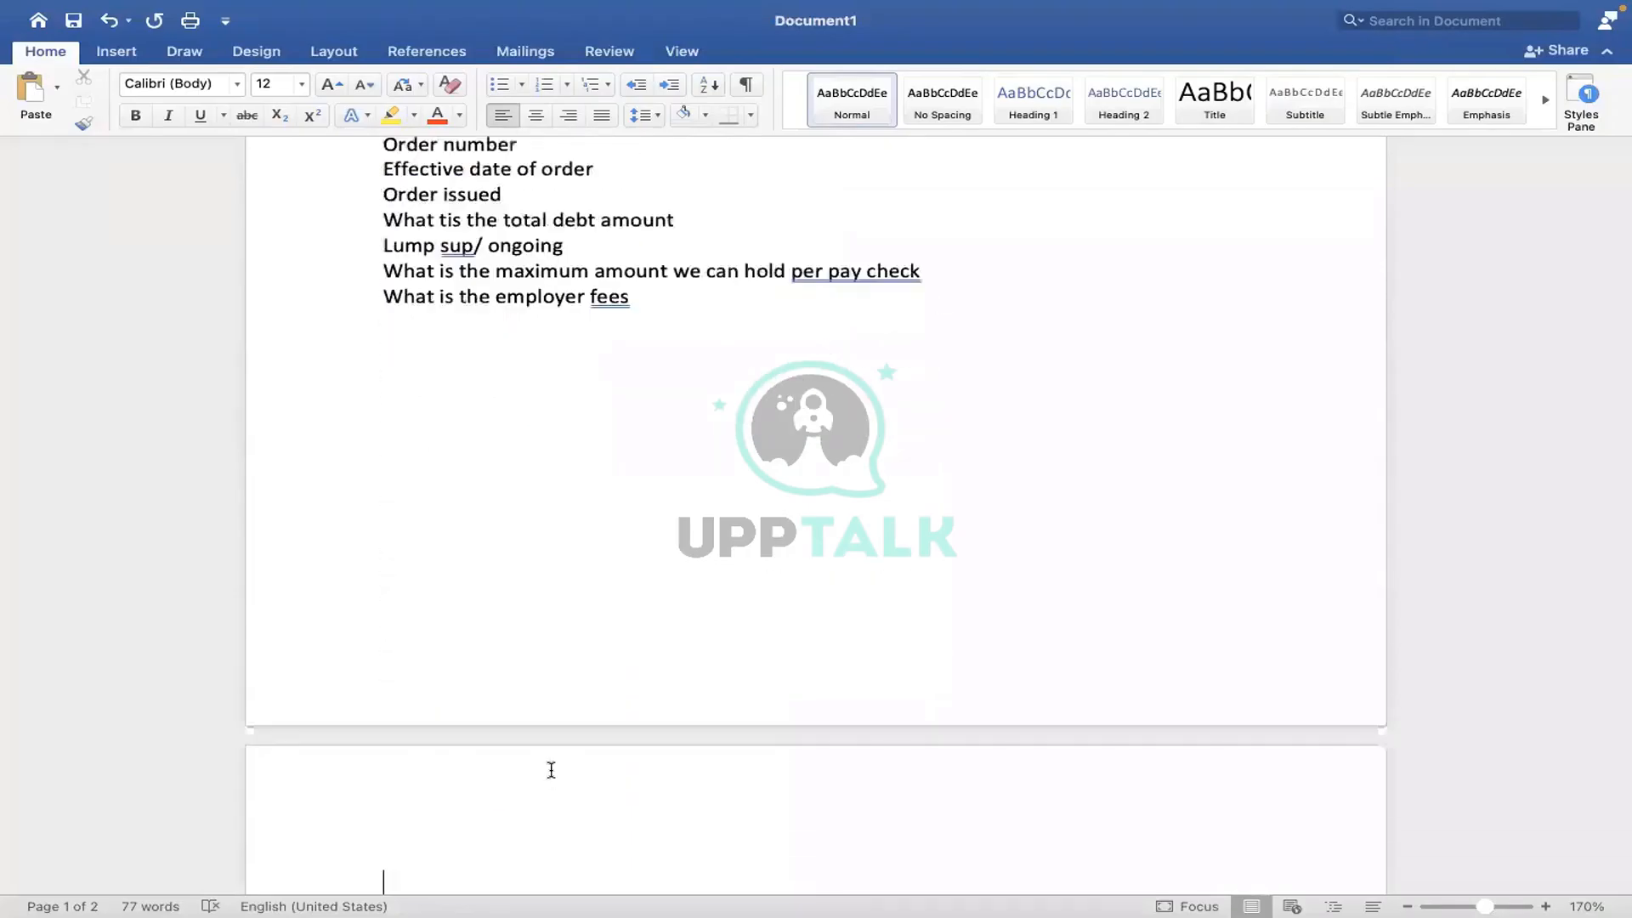
left_click(397, 761)
type("1. ")
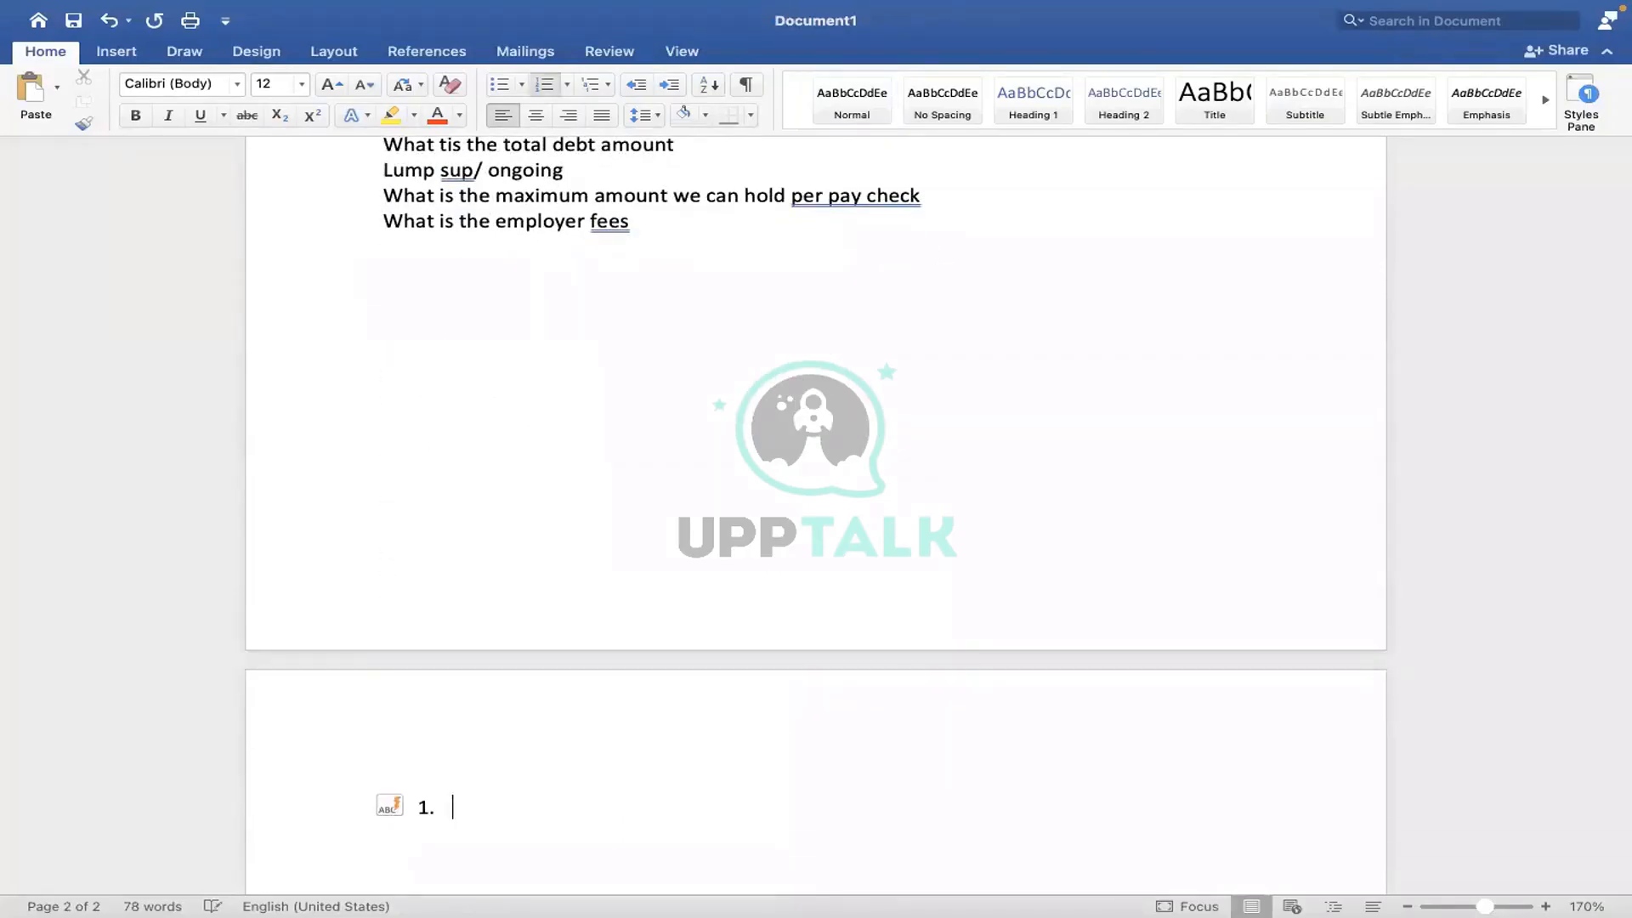
type("If Employee")
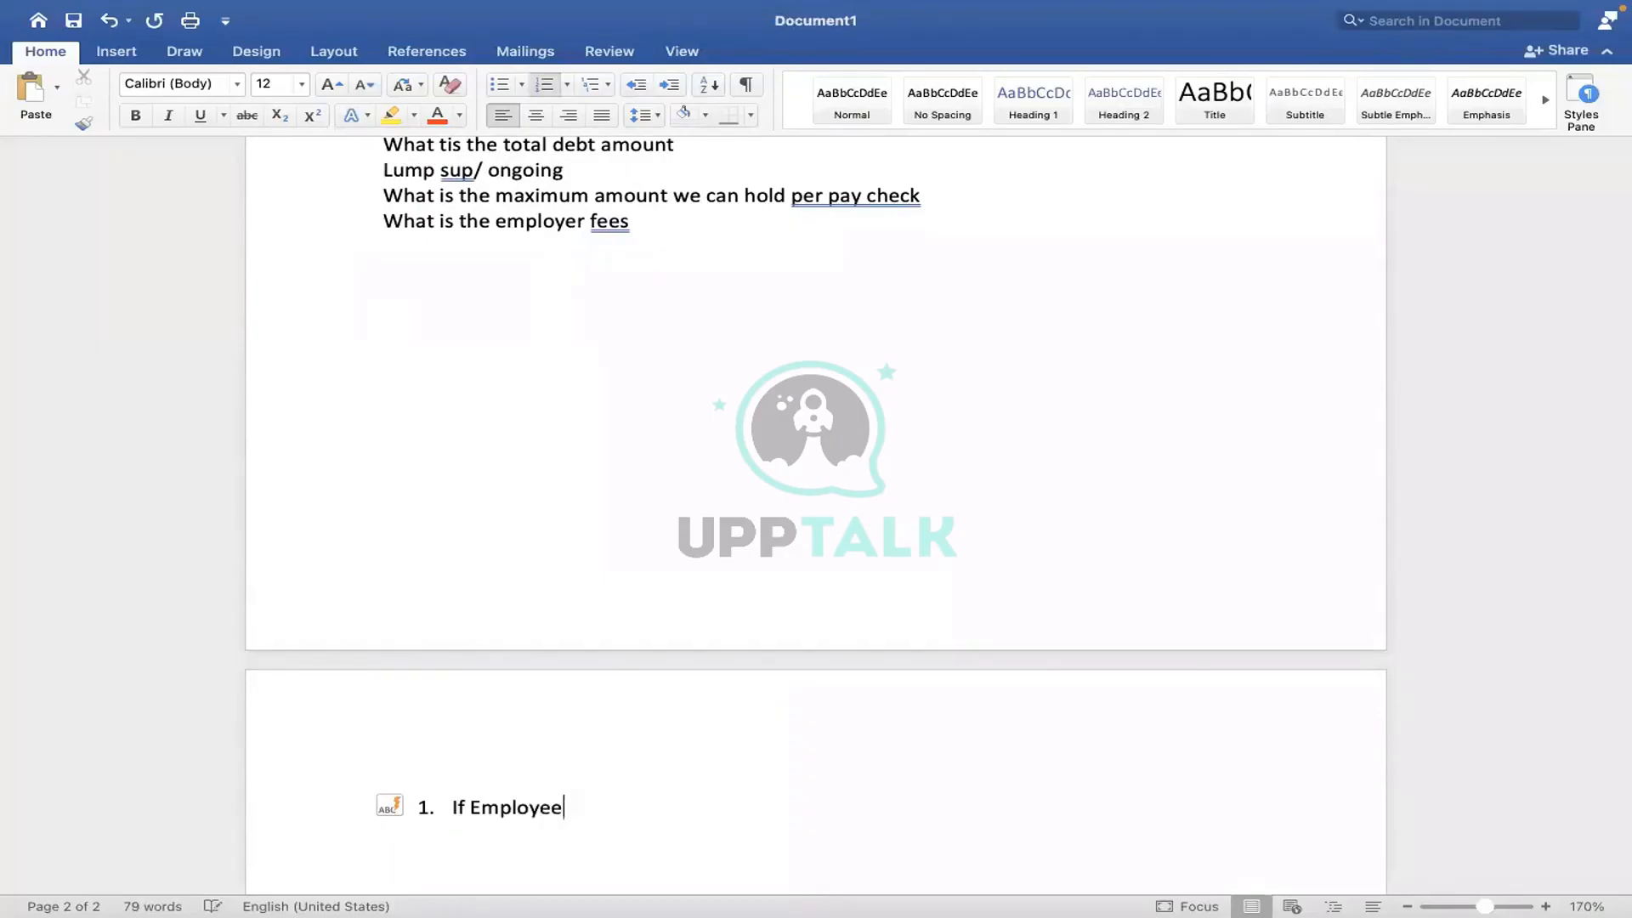
type(" has multiple orde")
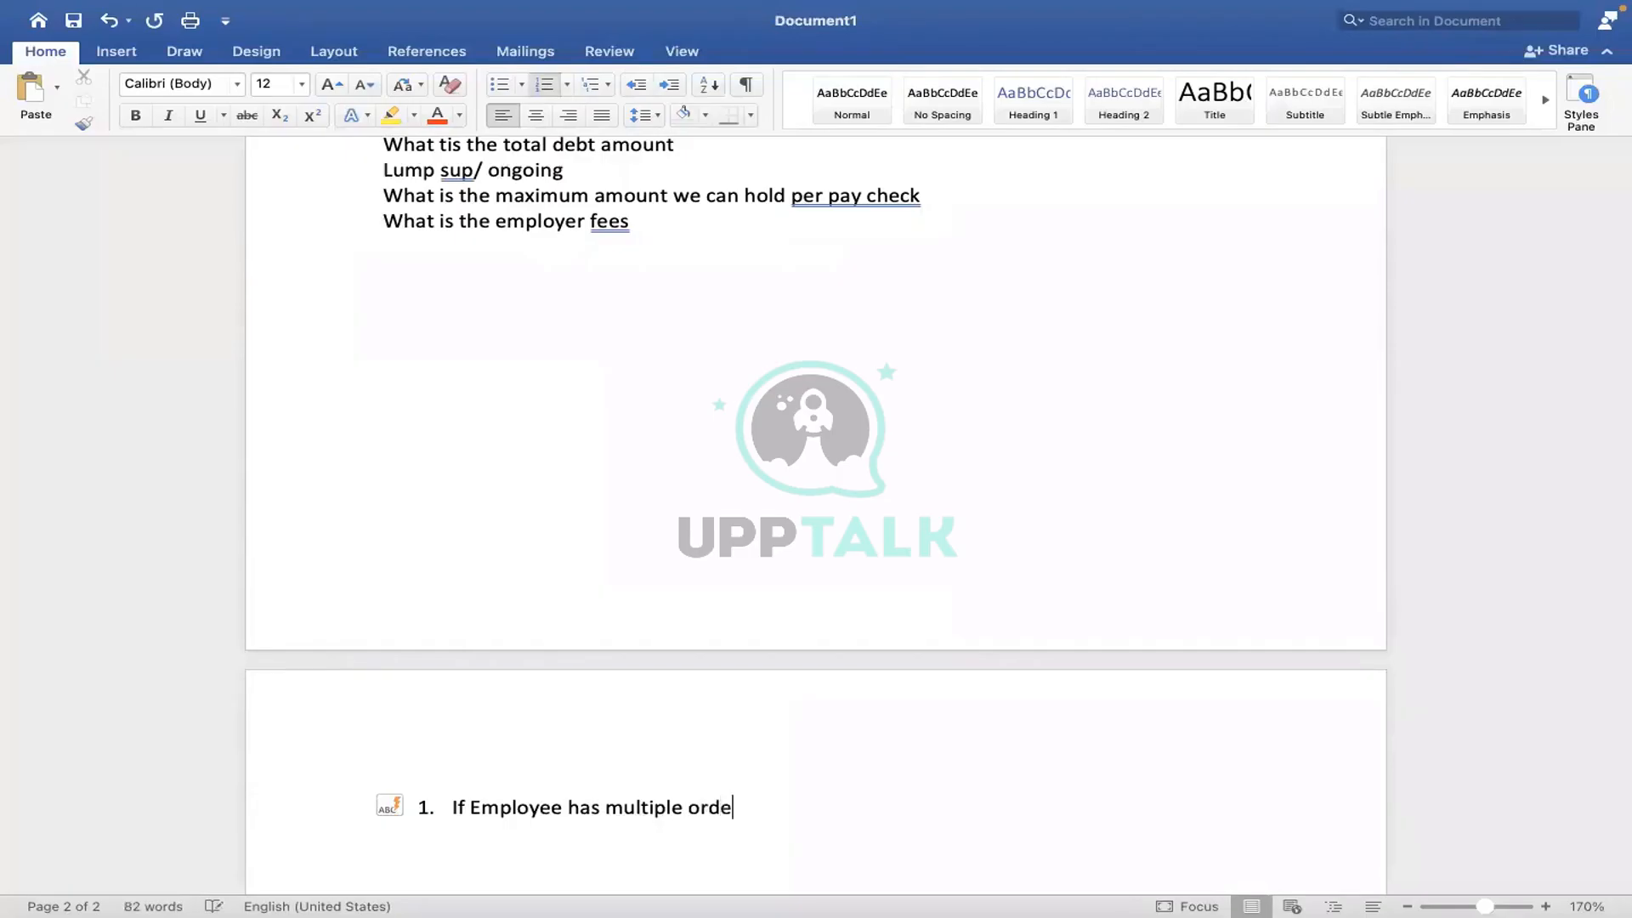
type("rs which one should ")
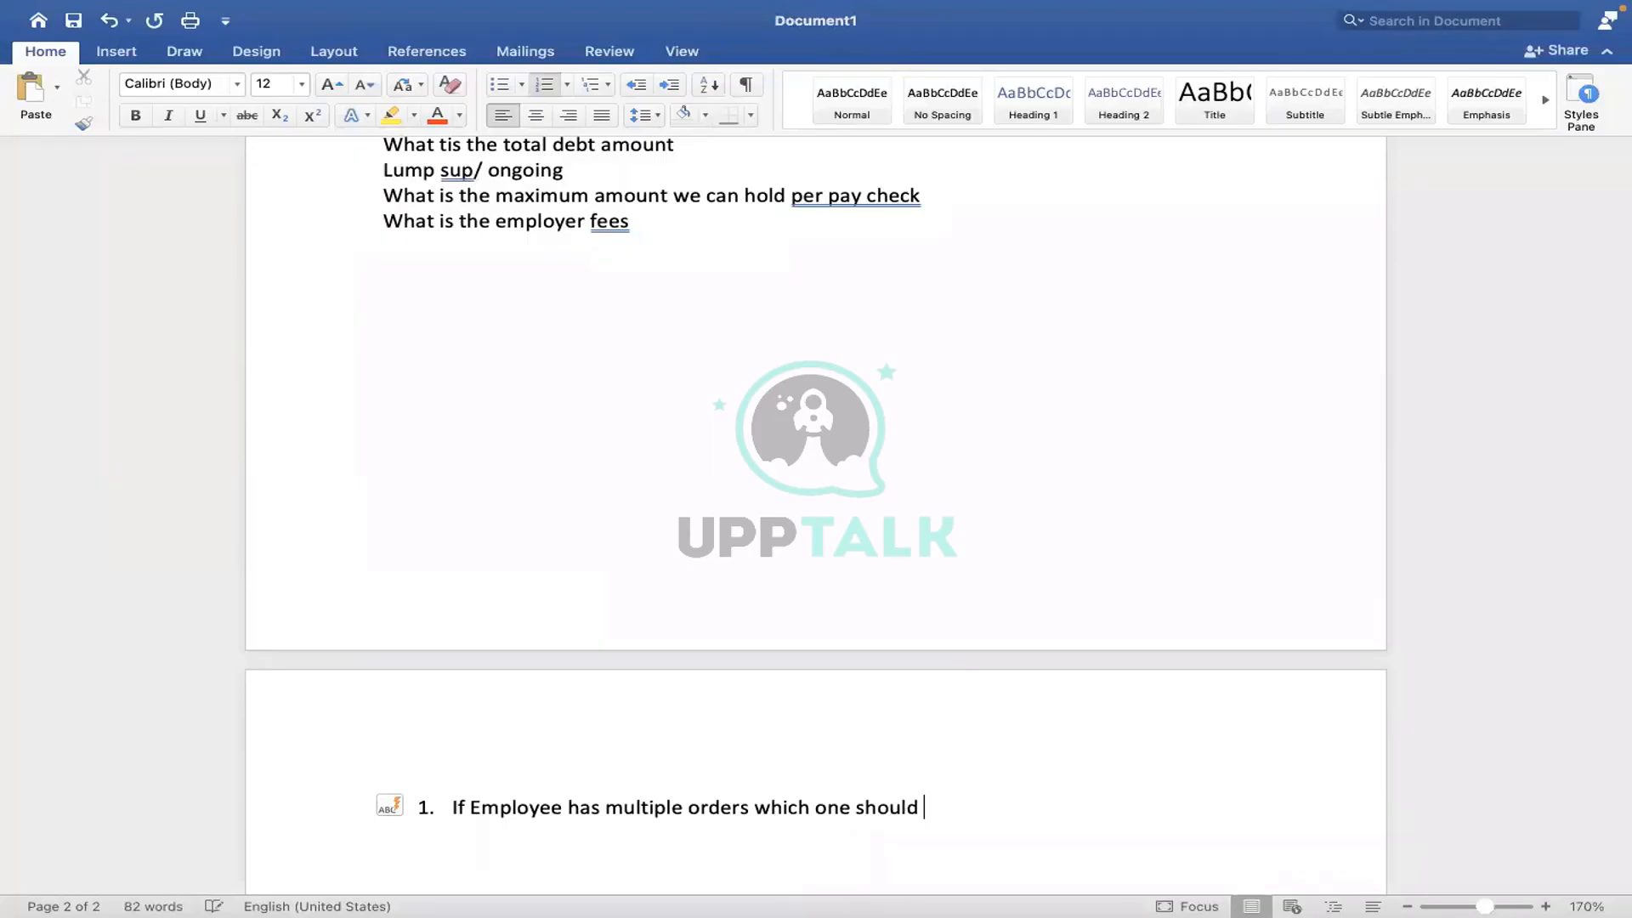
type("go first for processing")
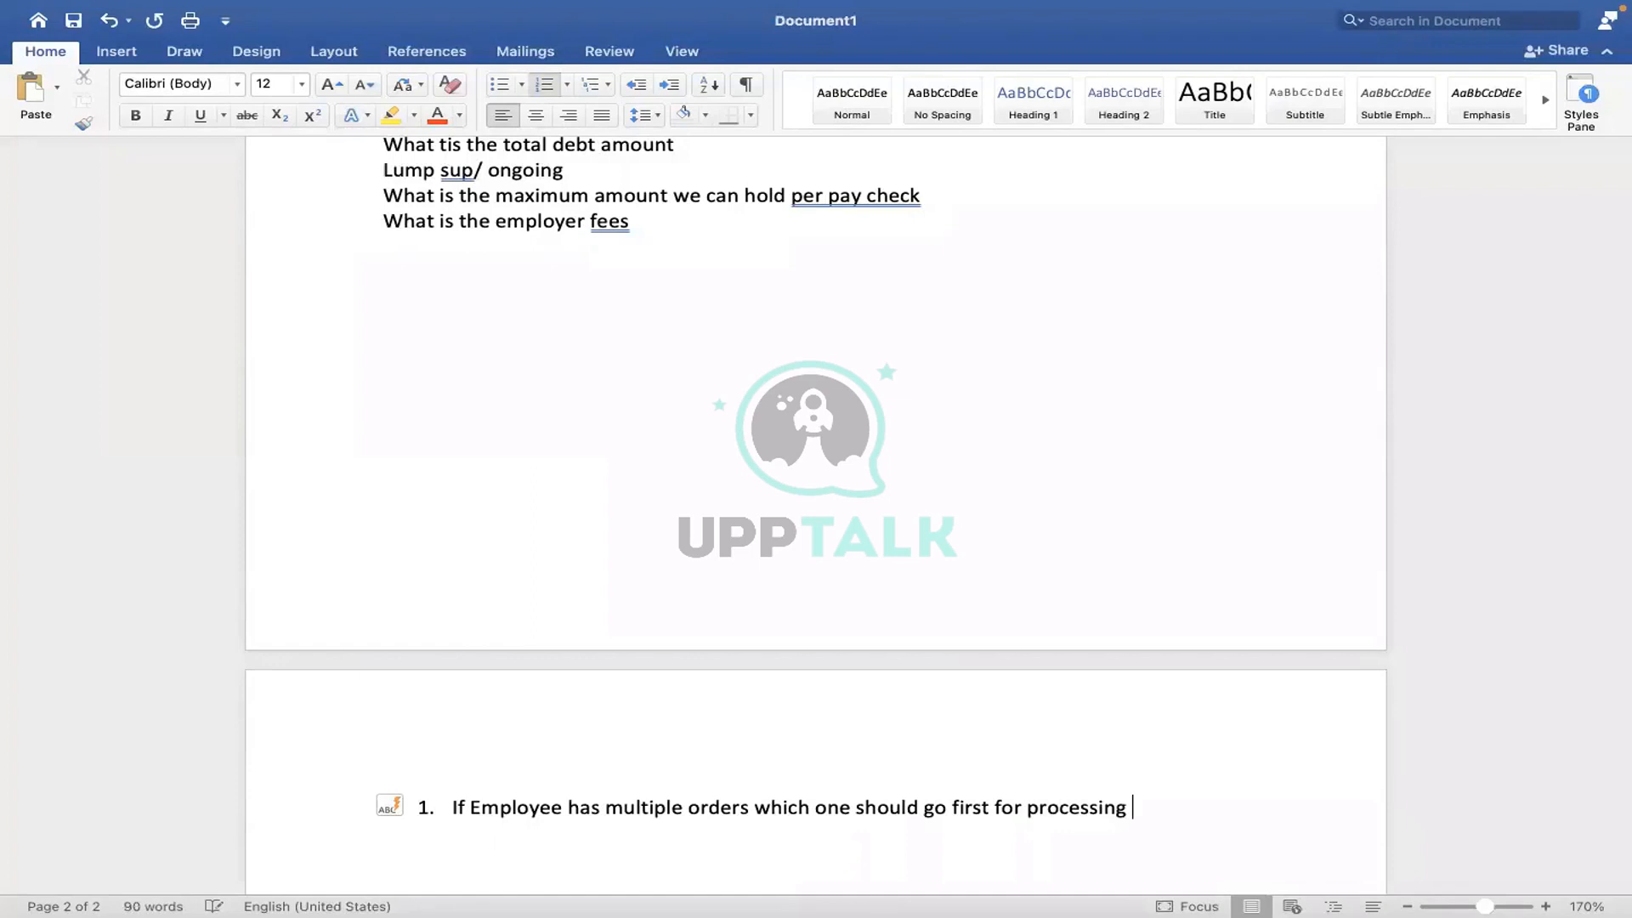
Add the second list item "How to add additional amount to existing withholding order"
key("Return")
type("HOW")
key("BackSpace")
key("BackSpace")
key("BackSpace")
type("Ho")
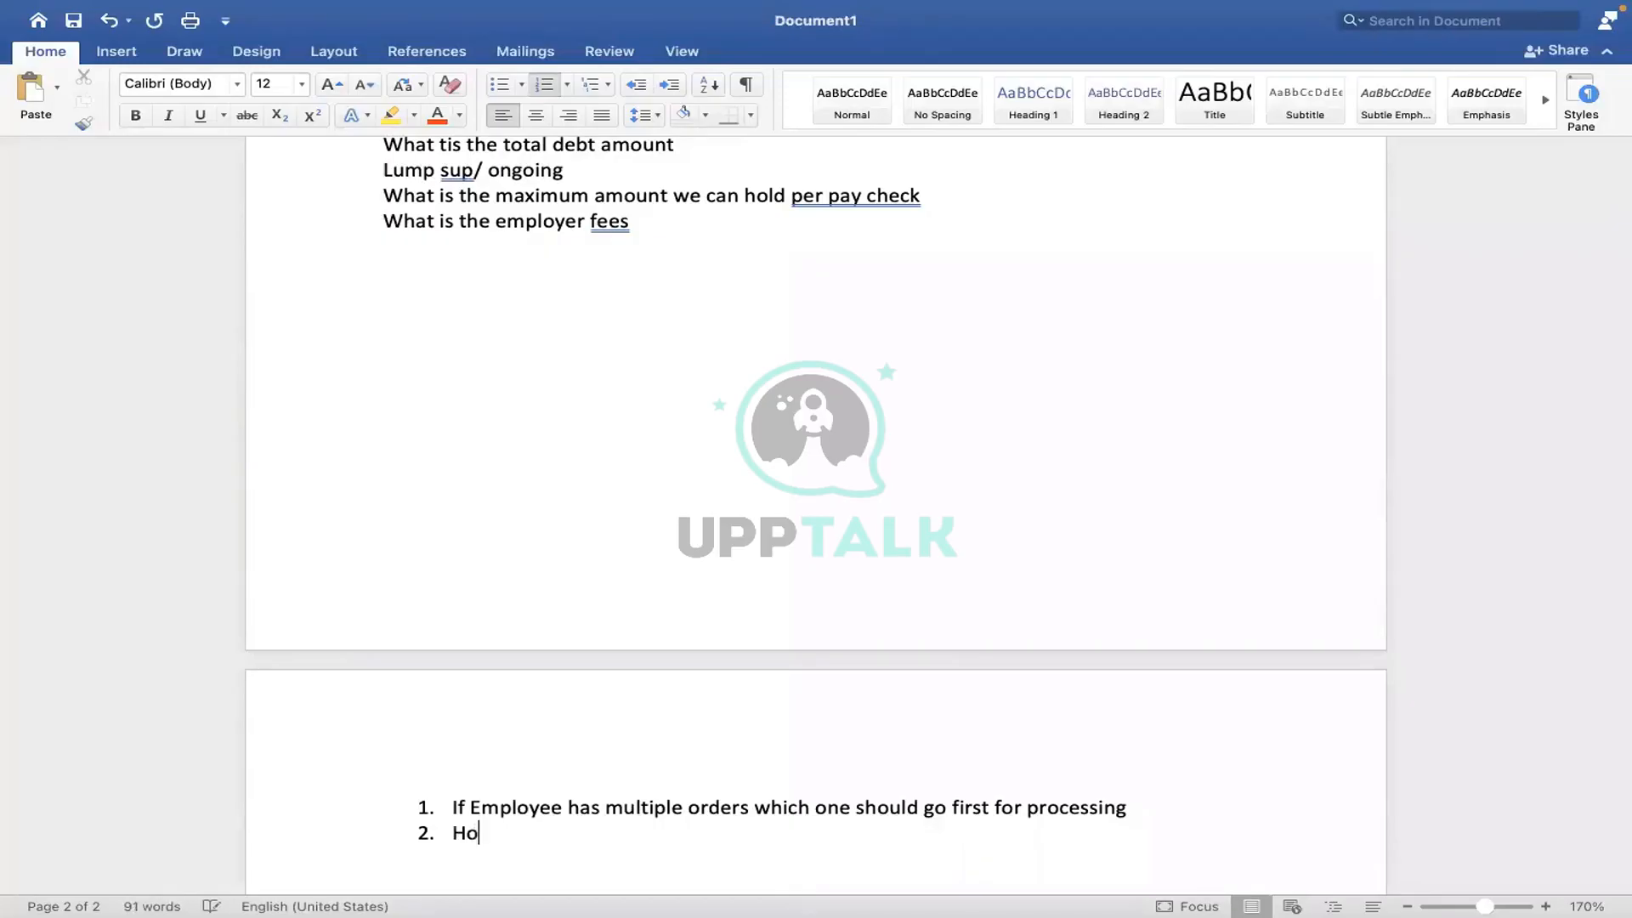
type("w to add additional am")
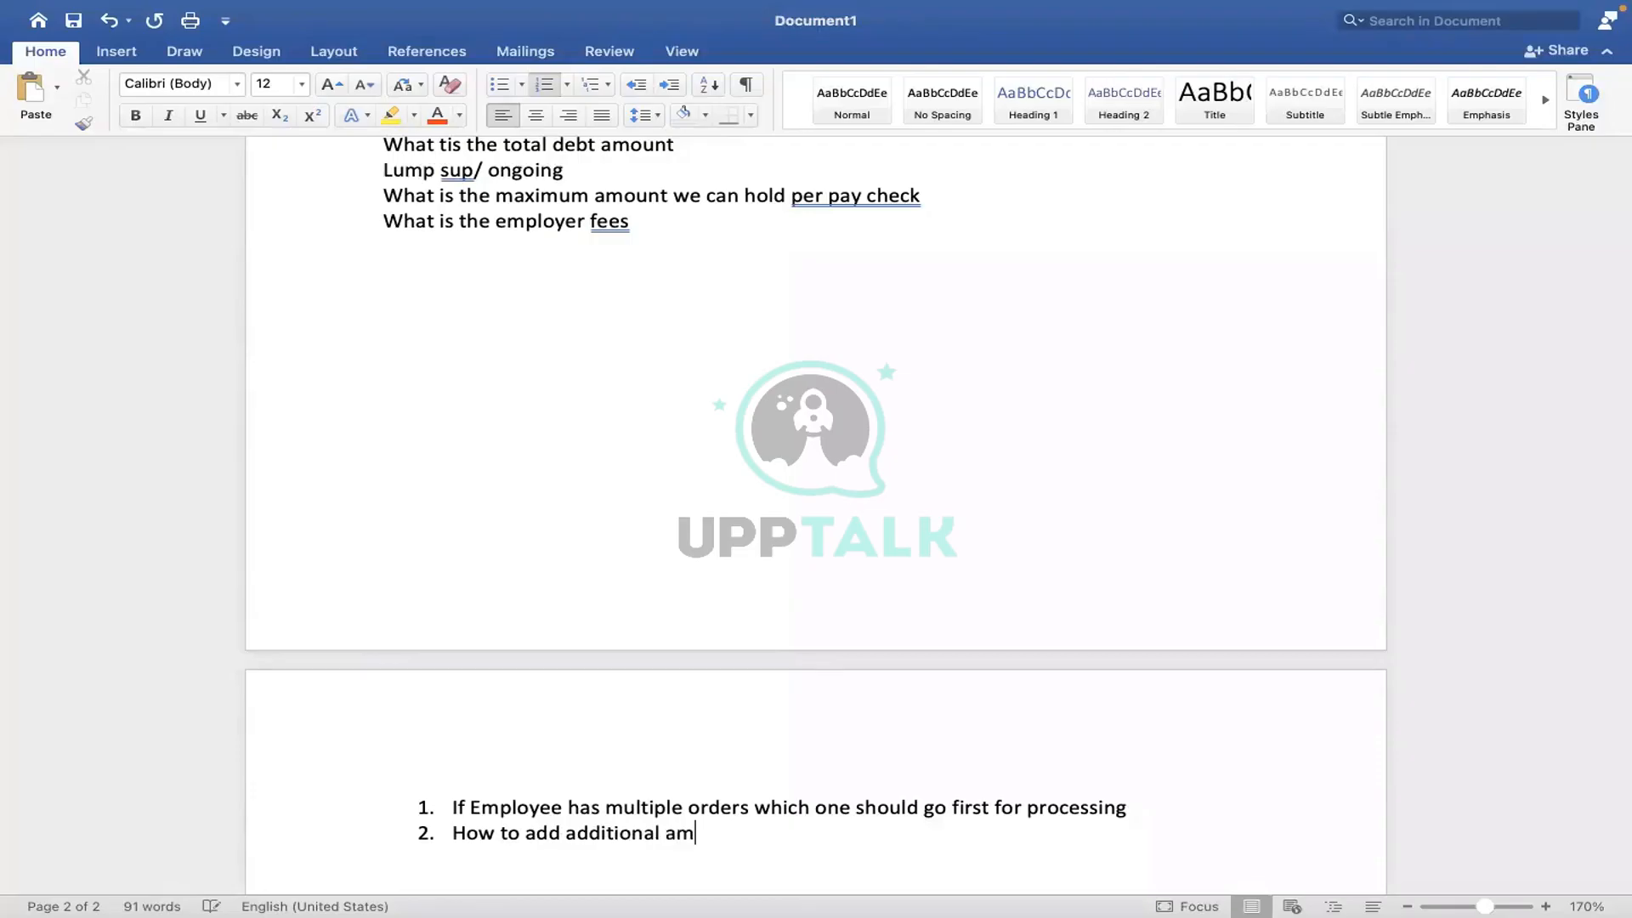
type("ount to existin")
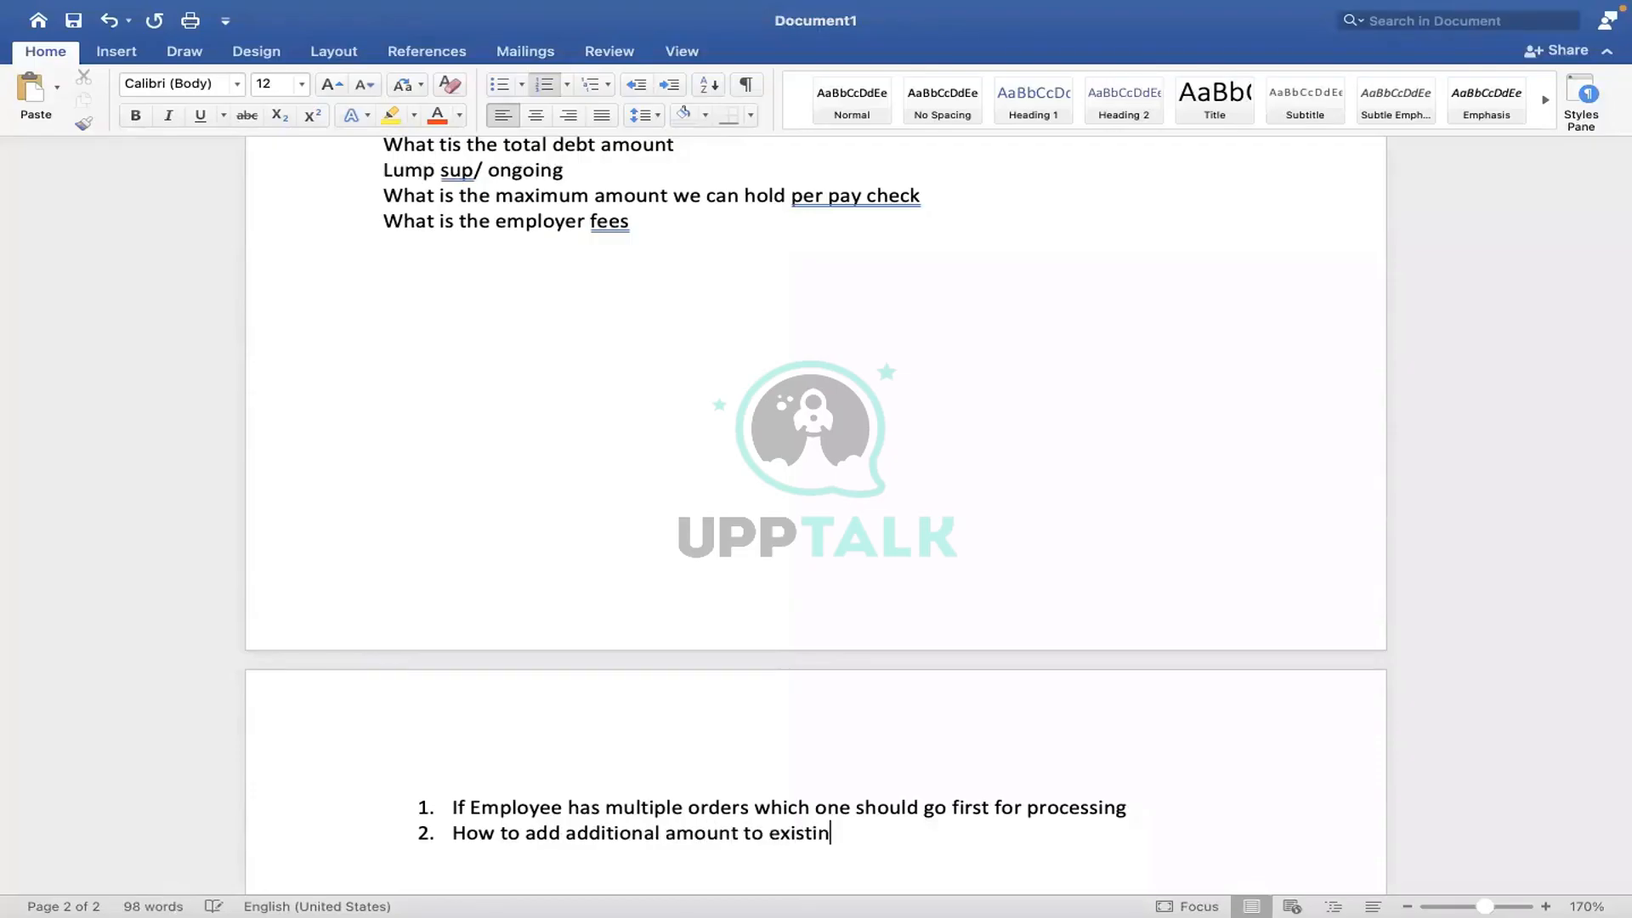
type("g withholding order")
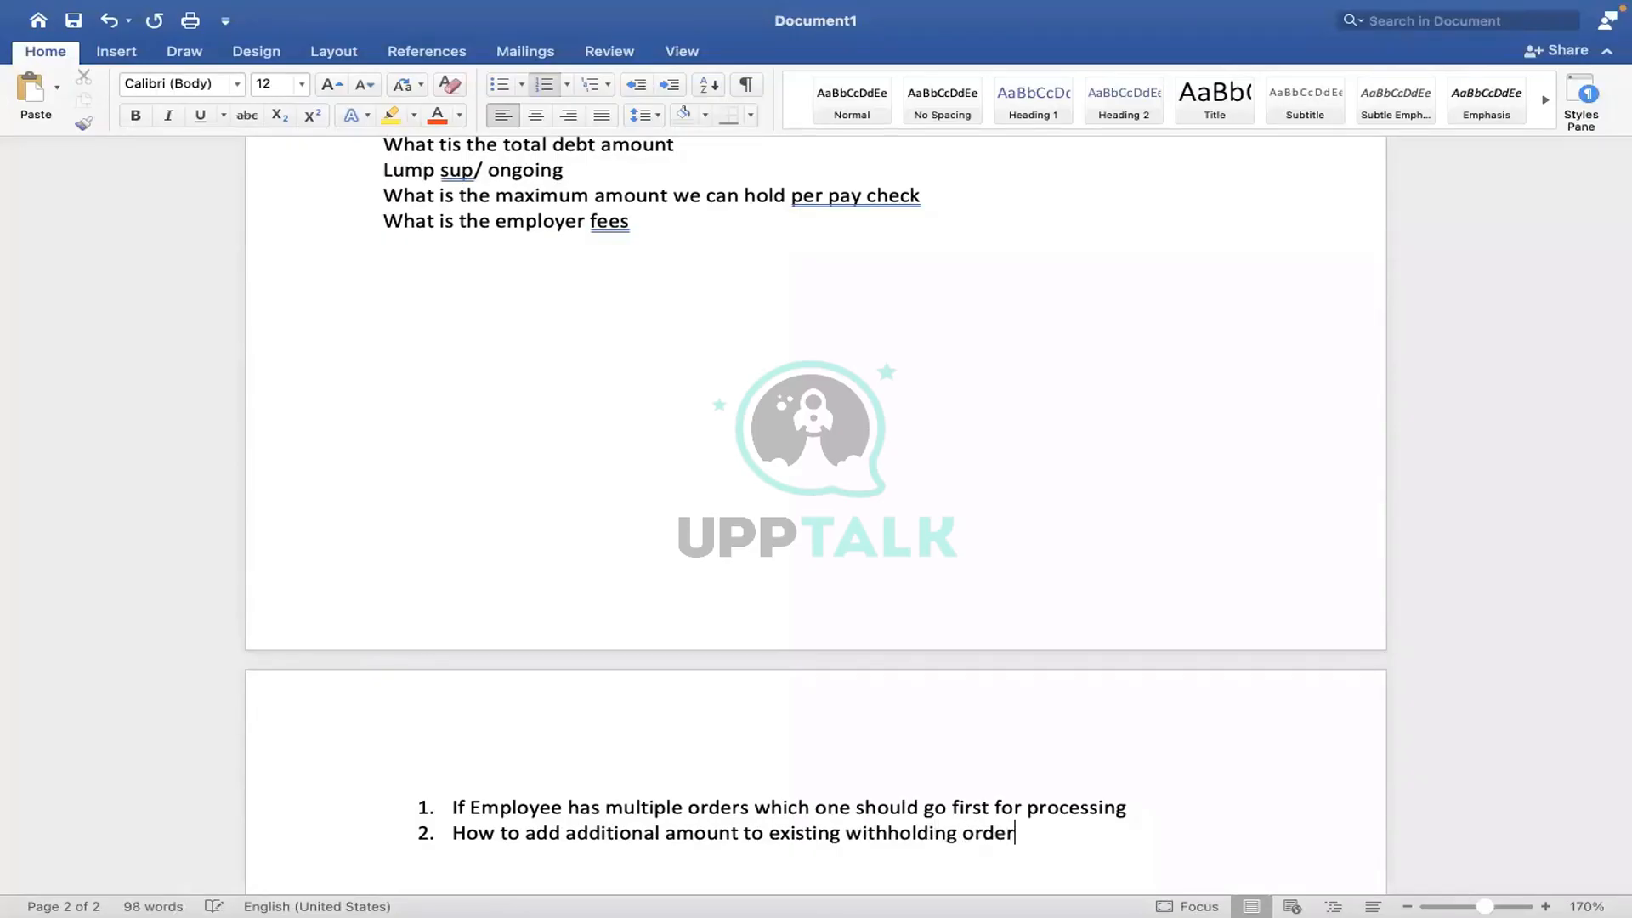
Add the third list item "How to hold the withholding order", writing withholding as one word
key("Return")
type("How")
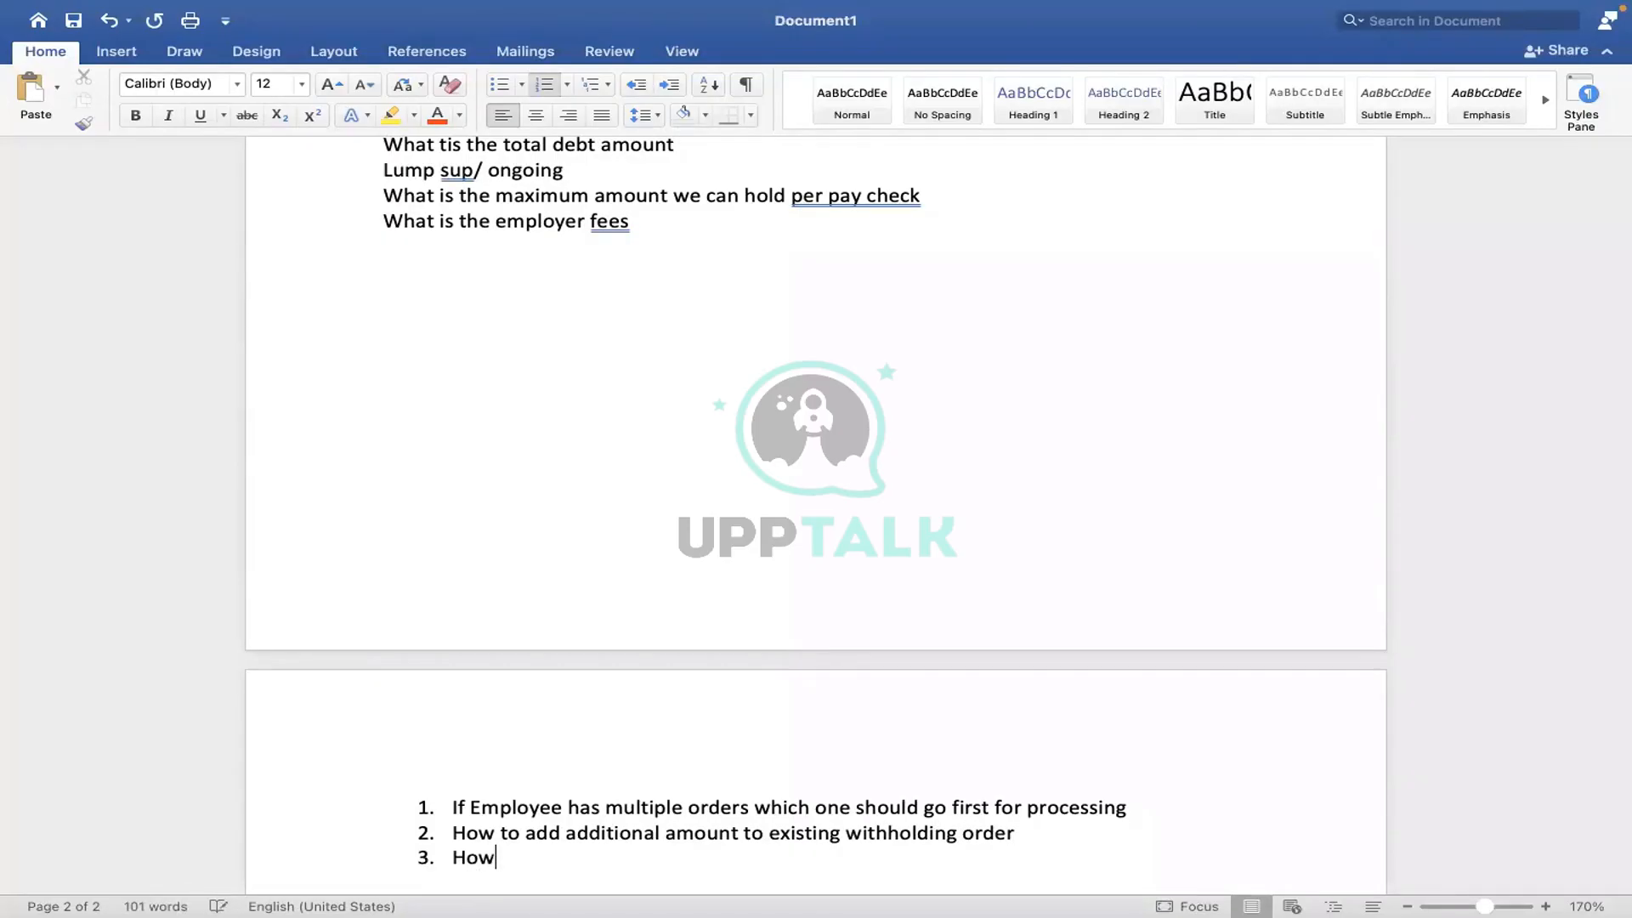
type(" to hold the with hold")
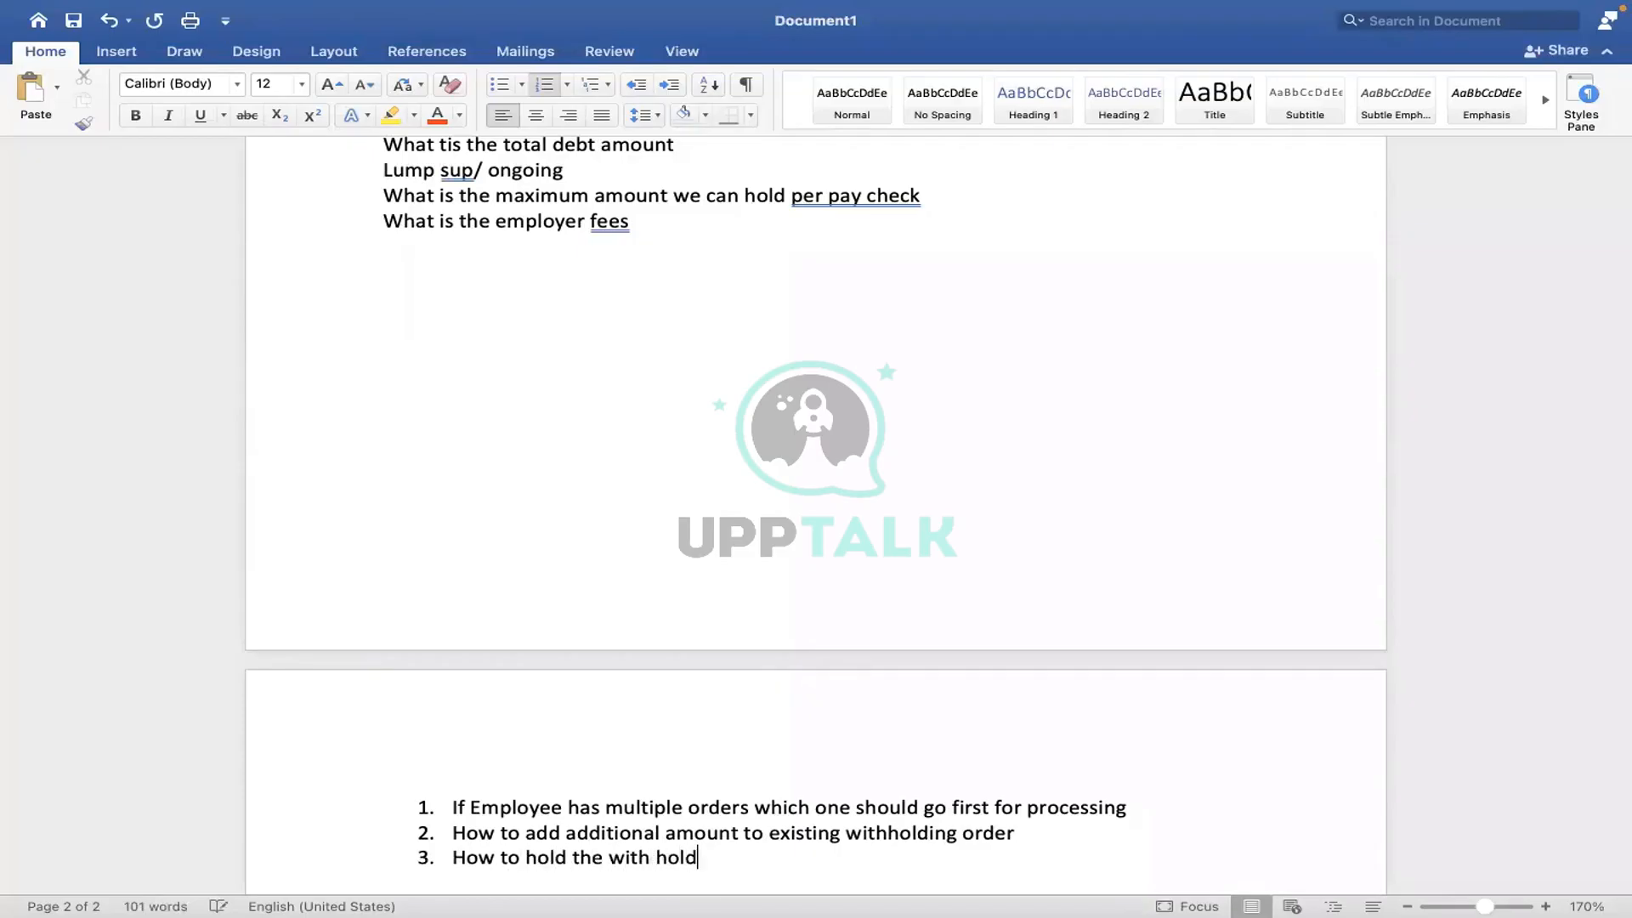
key("BackSpace")
key("BackSpace")
key("BackSpace")
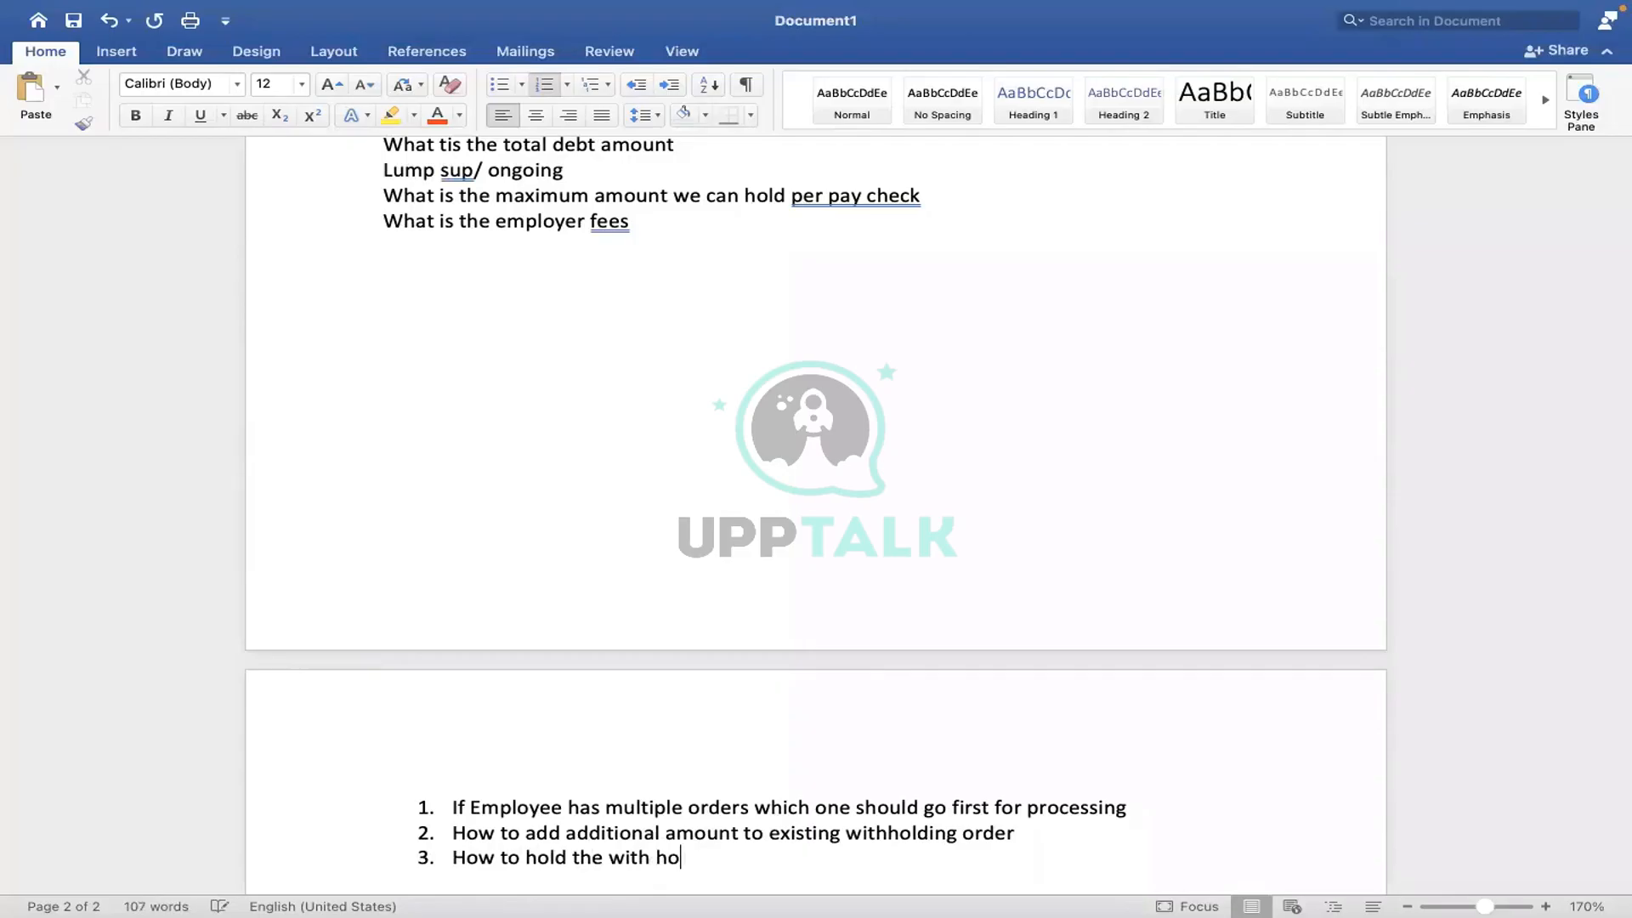
key("BackSpace")
key("BackSpace")
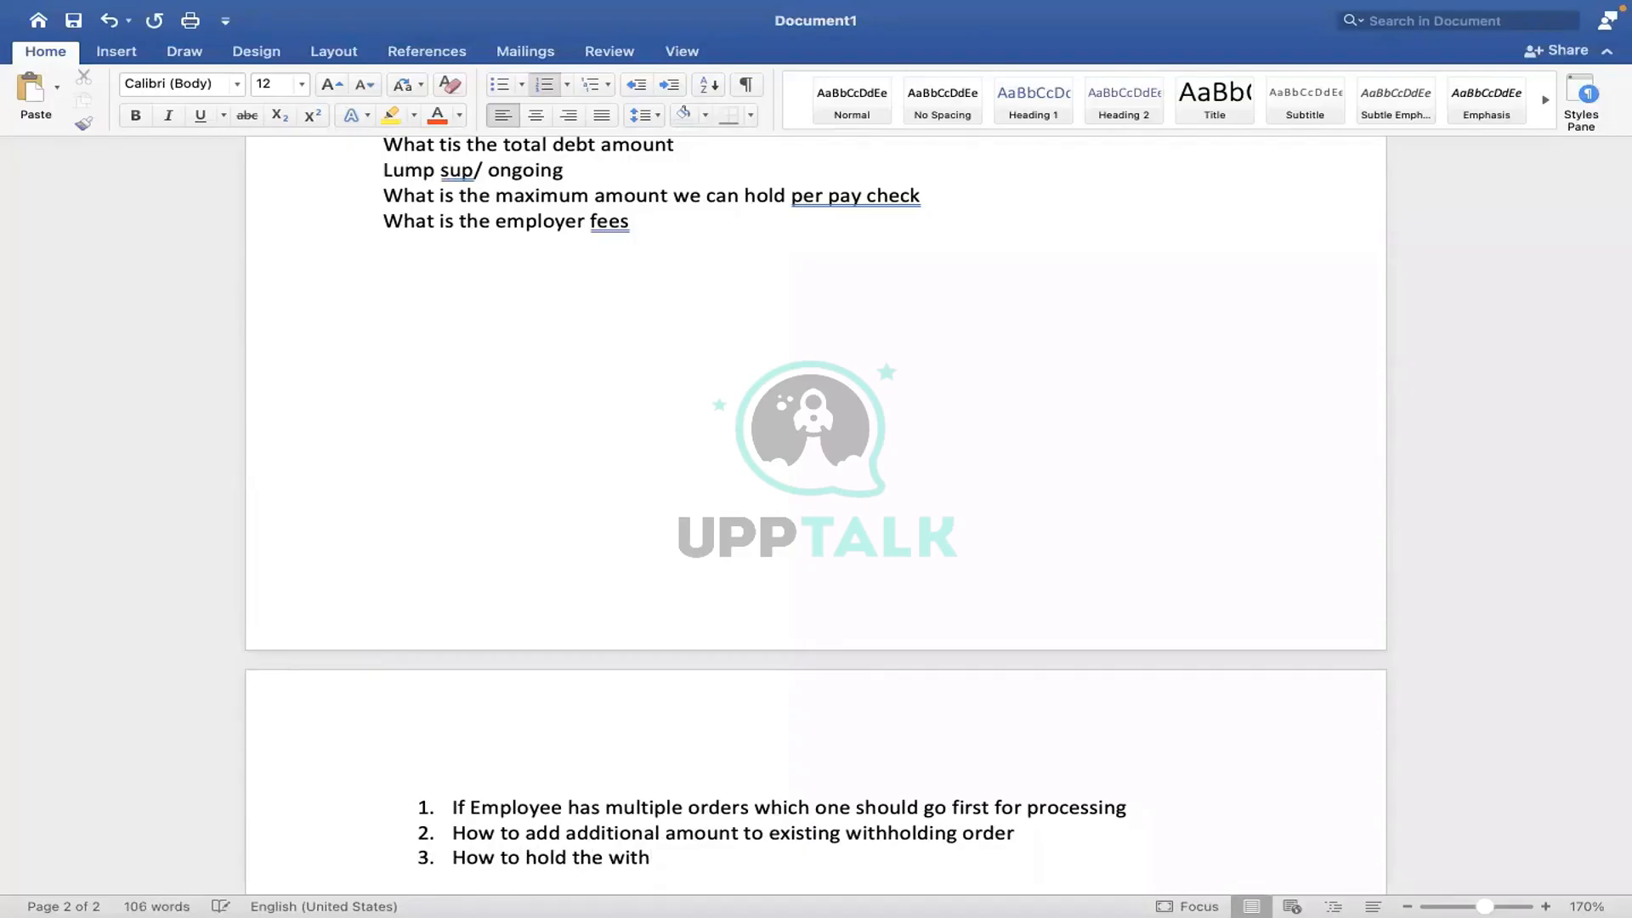
type("holding order")
Add list items 4 and 5, "How to define priority" and "How to inactivate garnishment"
key("Return")
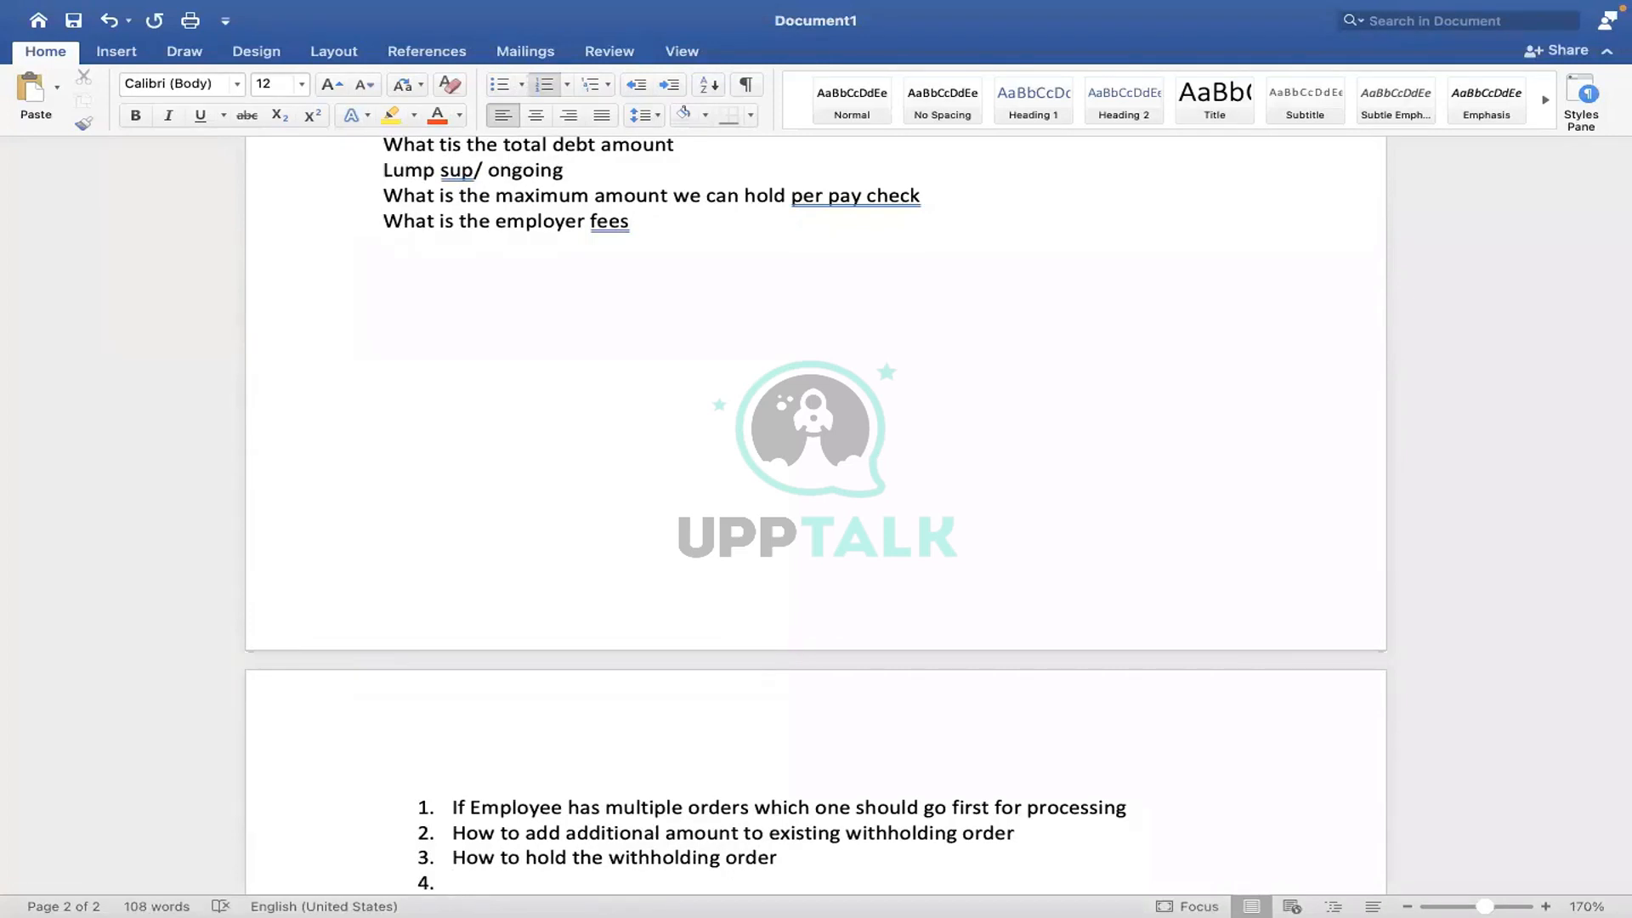
type("How to define priority")
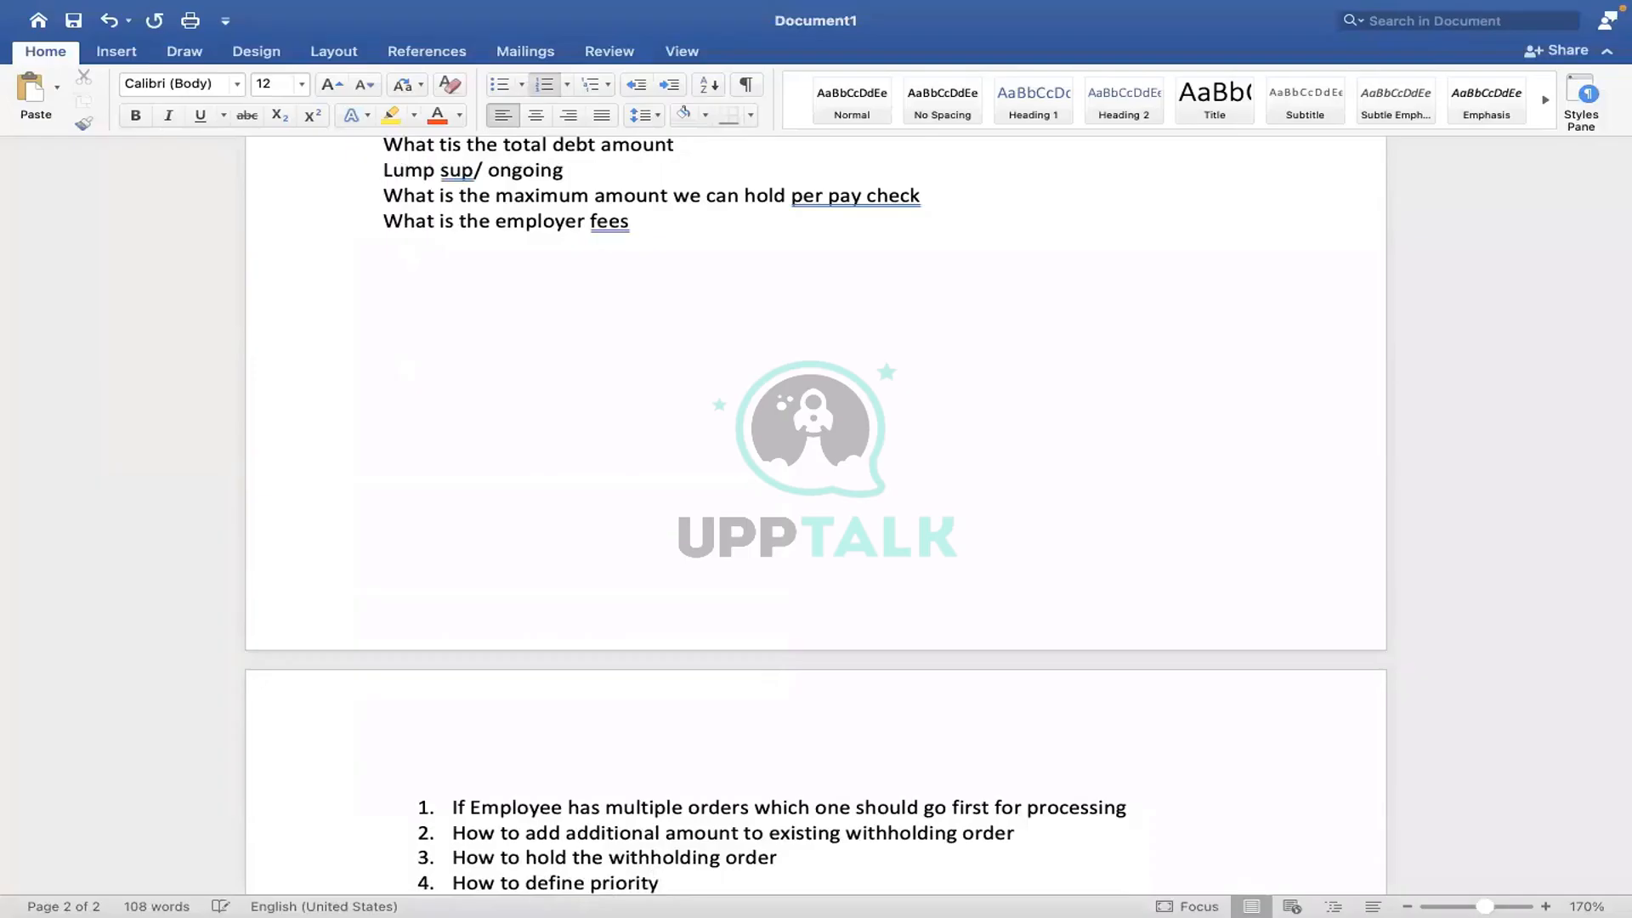
key("Return")
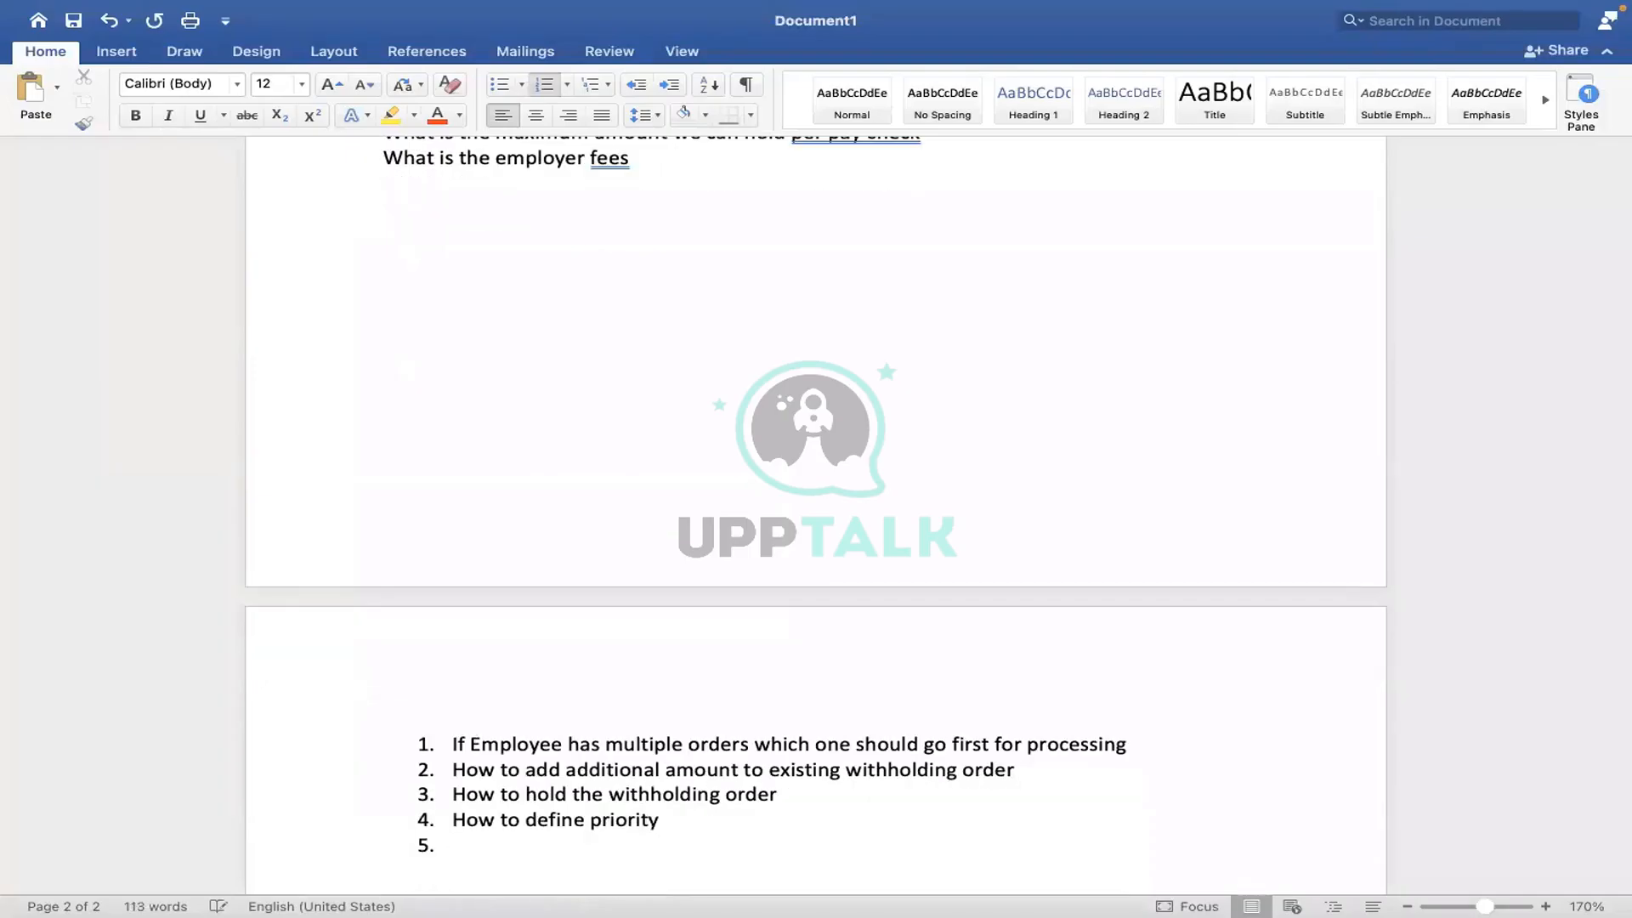
type("How to inactivate ")
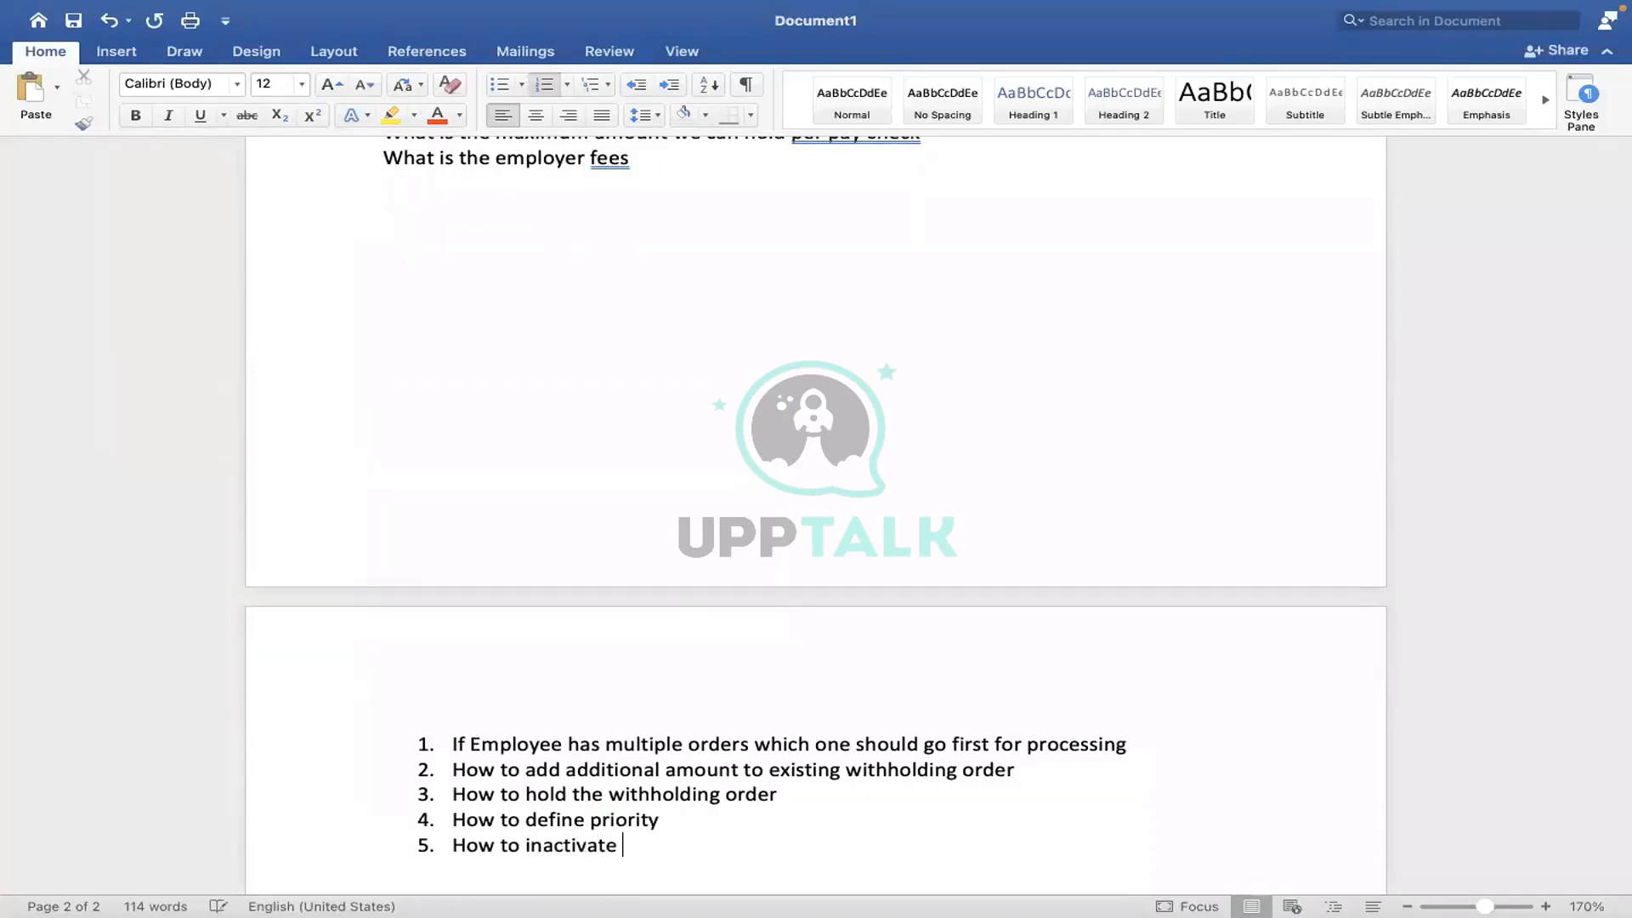
type("garnishment")
Add the sixth list item "What happens if employee's multiple garnishments amount greater than his earnings"
key("Return")
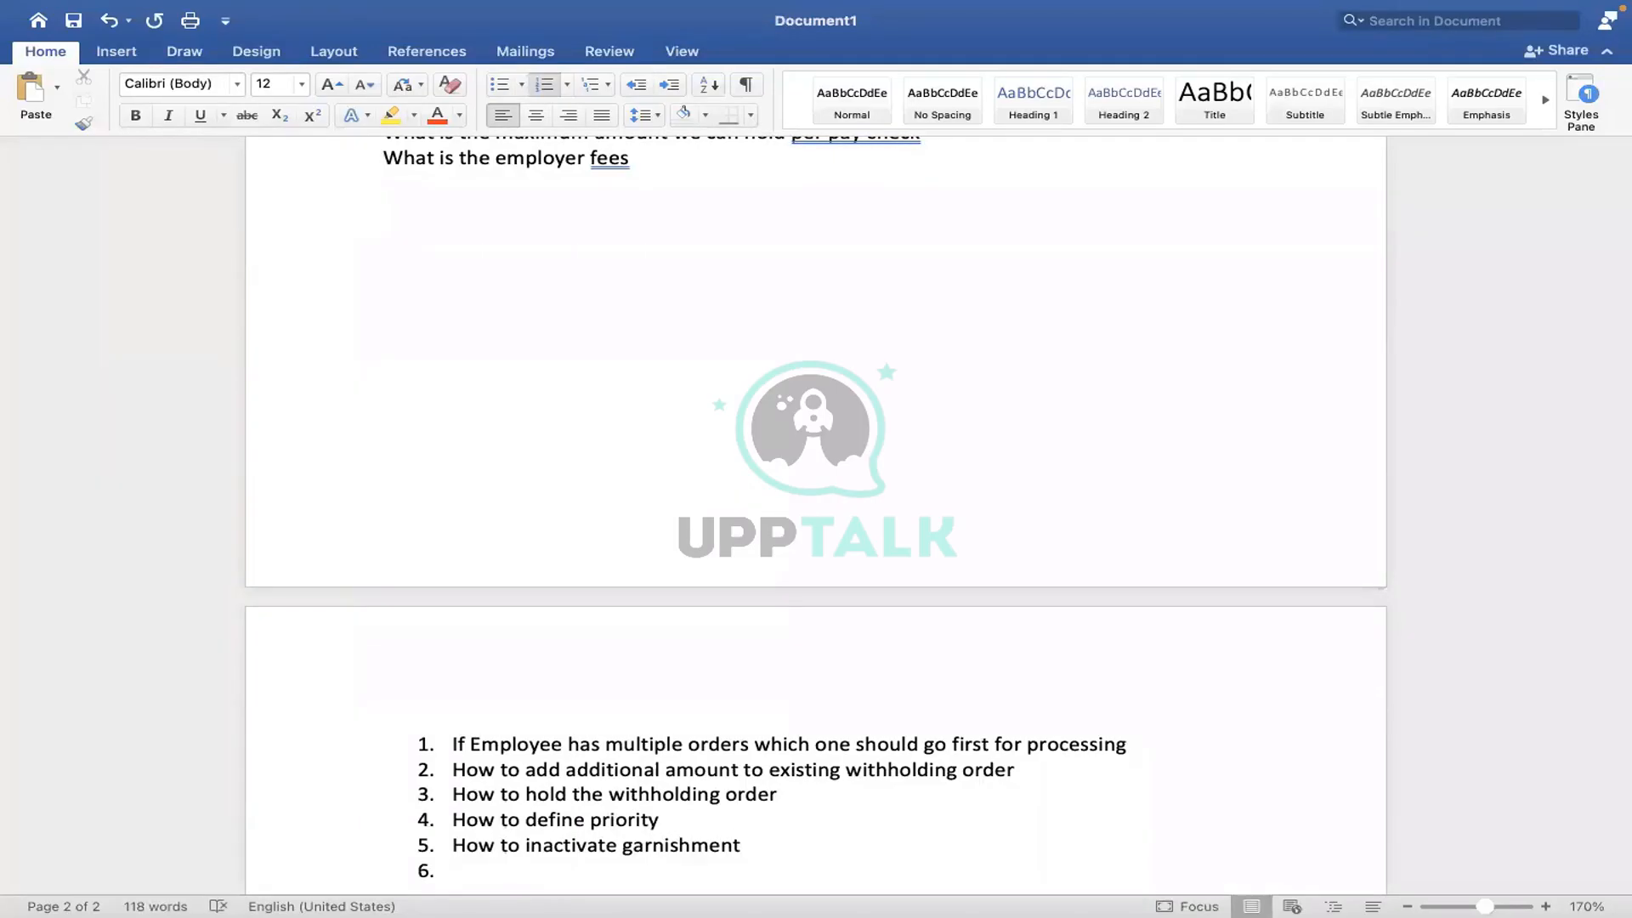
type("What ha")
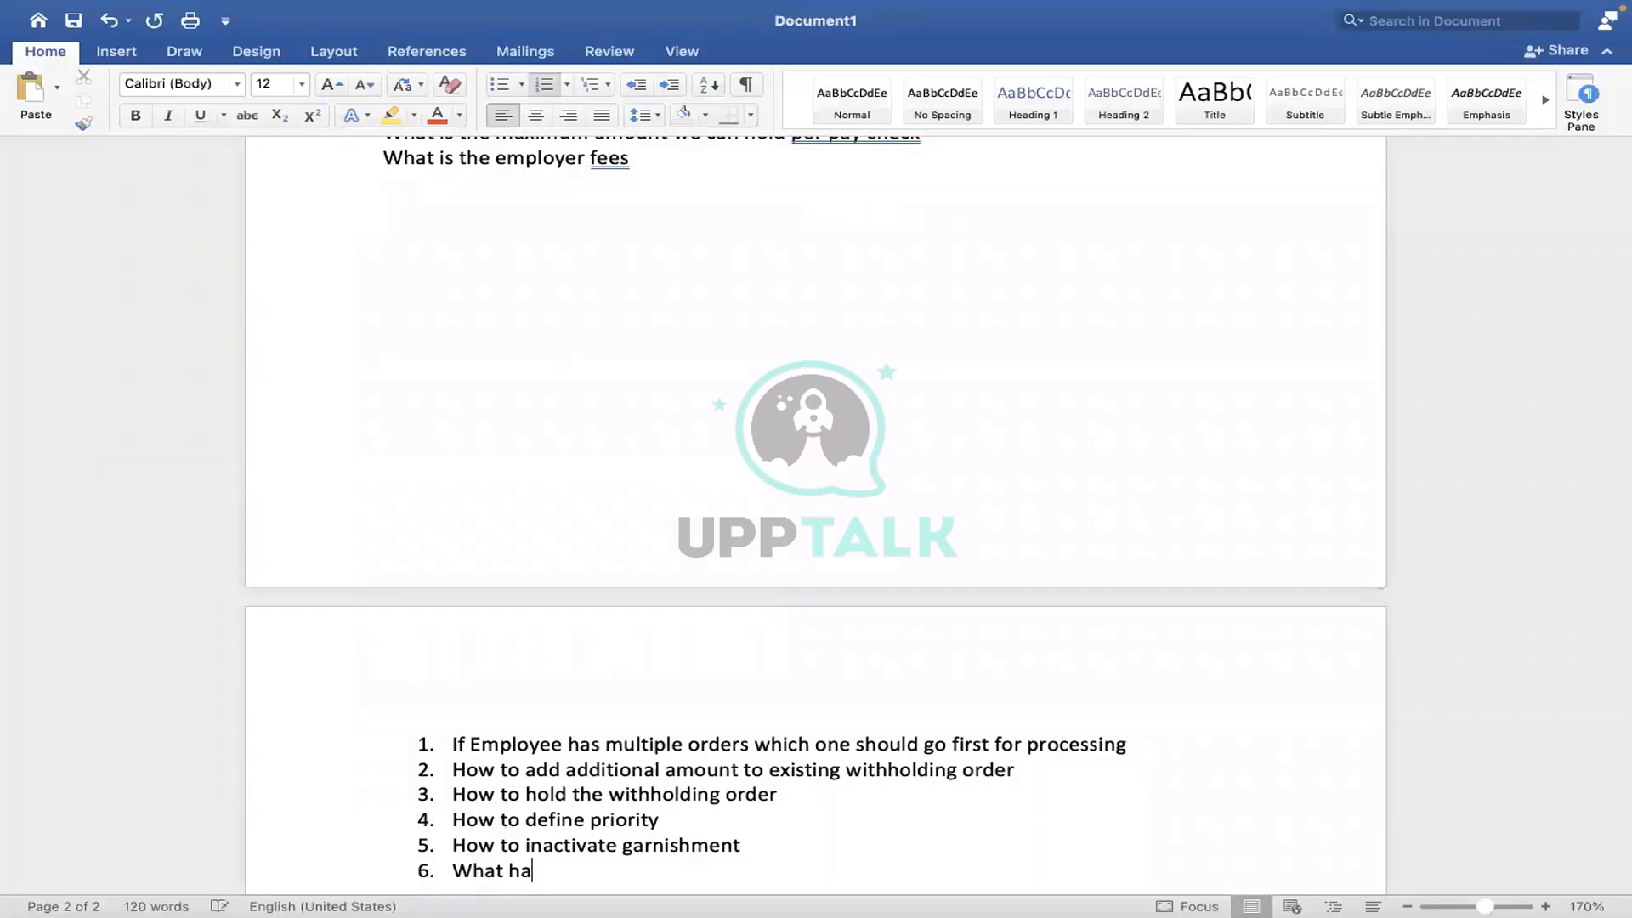
type("ppens if employee")
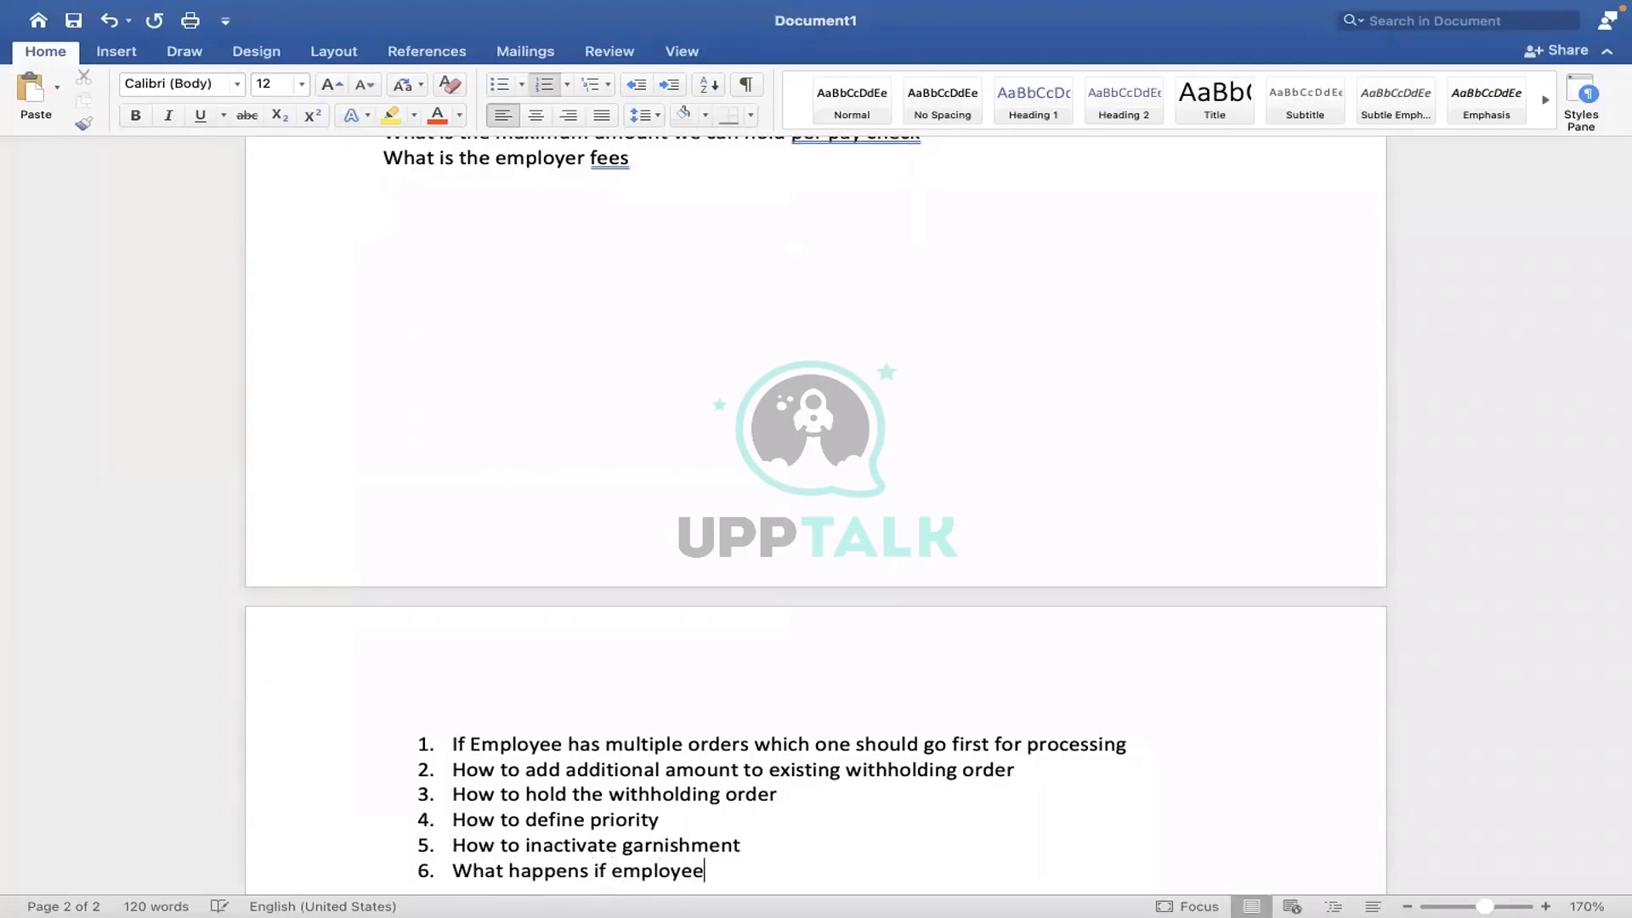
type("'s garn")
key("BackSpace")
key("BackSpace")
key("BackSpace")
key("BackSpace")
type("multiple garnishments amo")
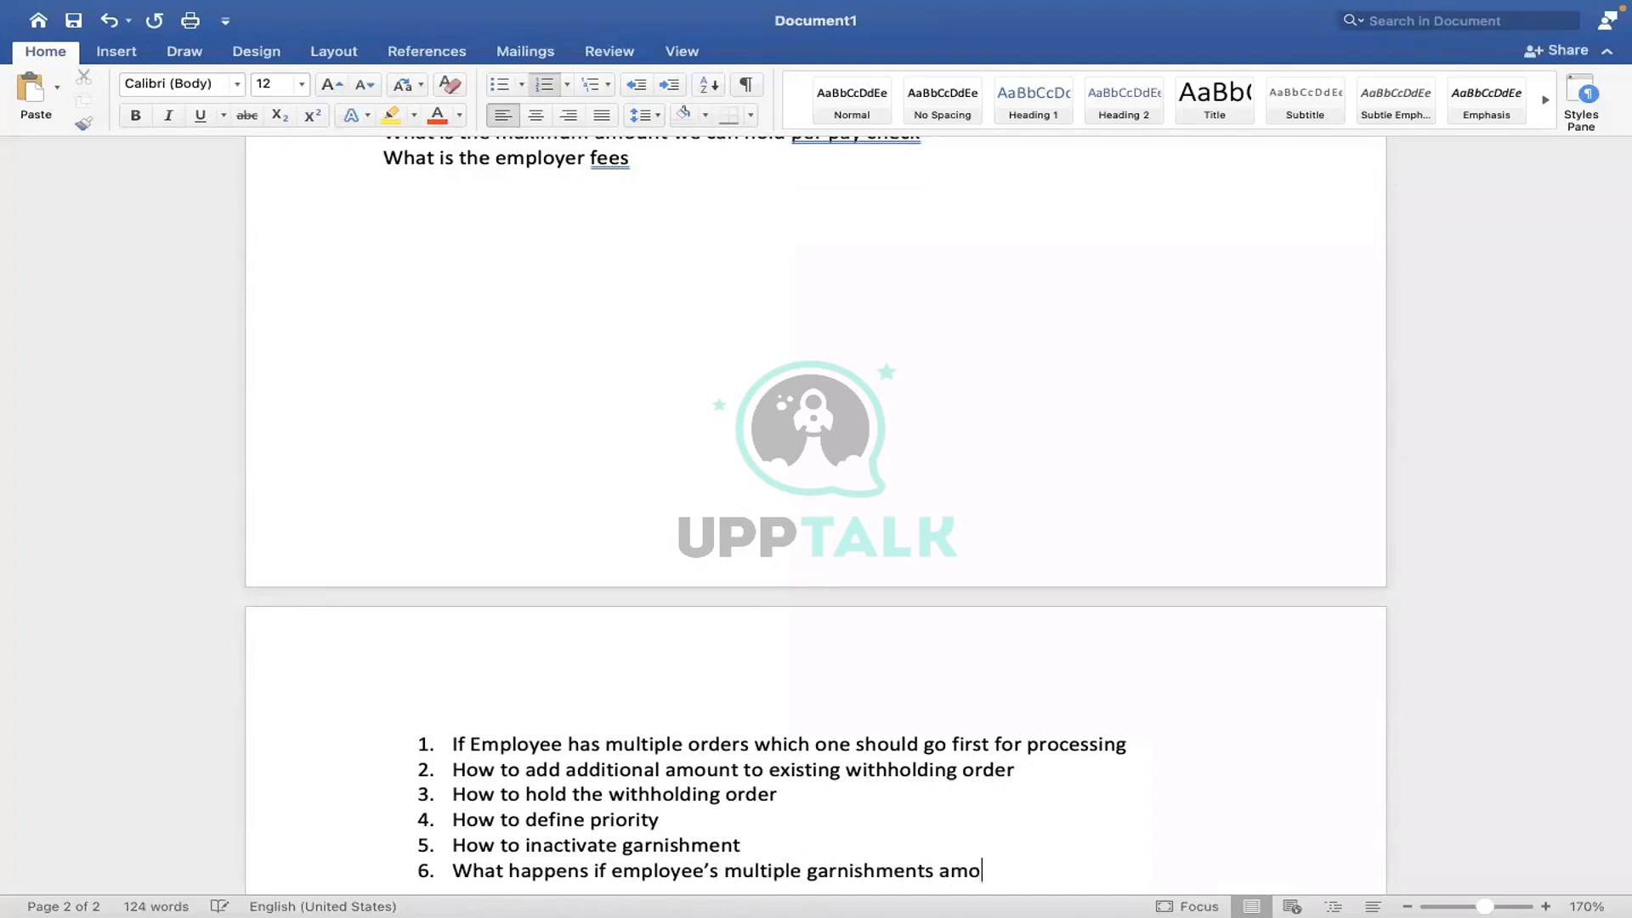
type("unt greater than his e")
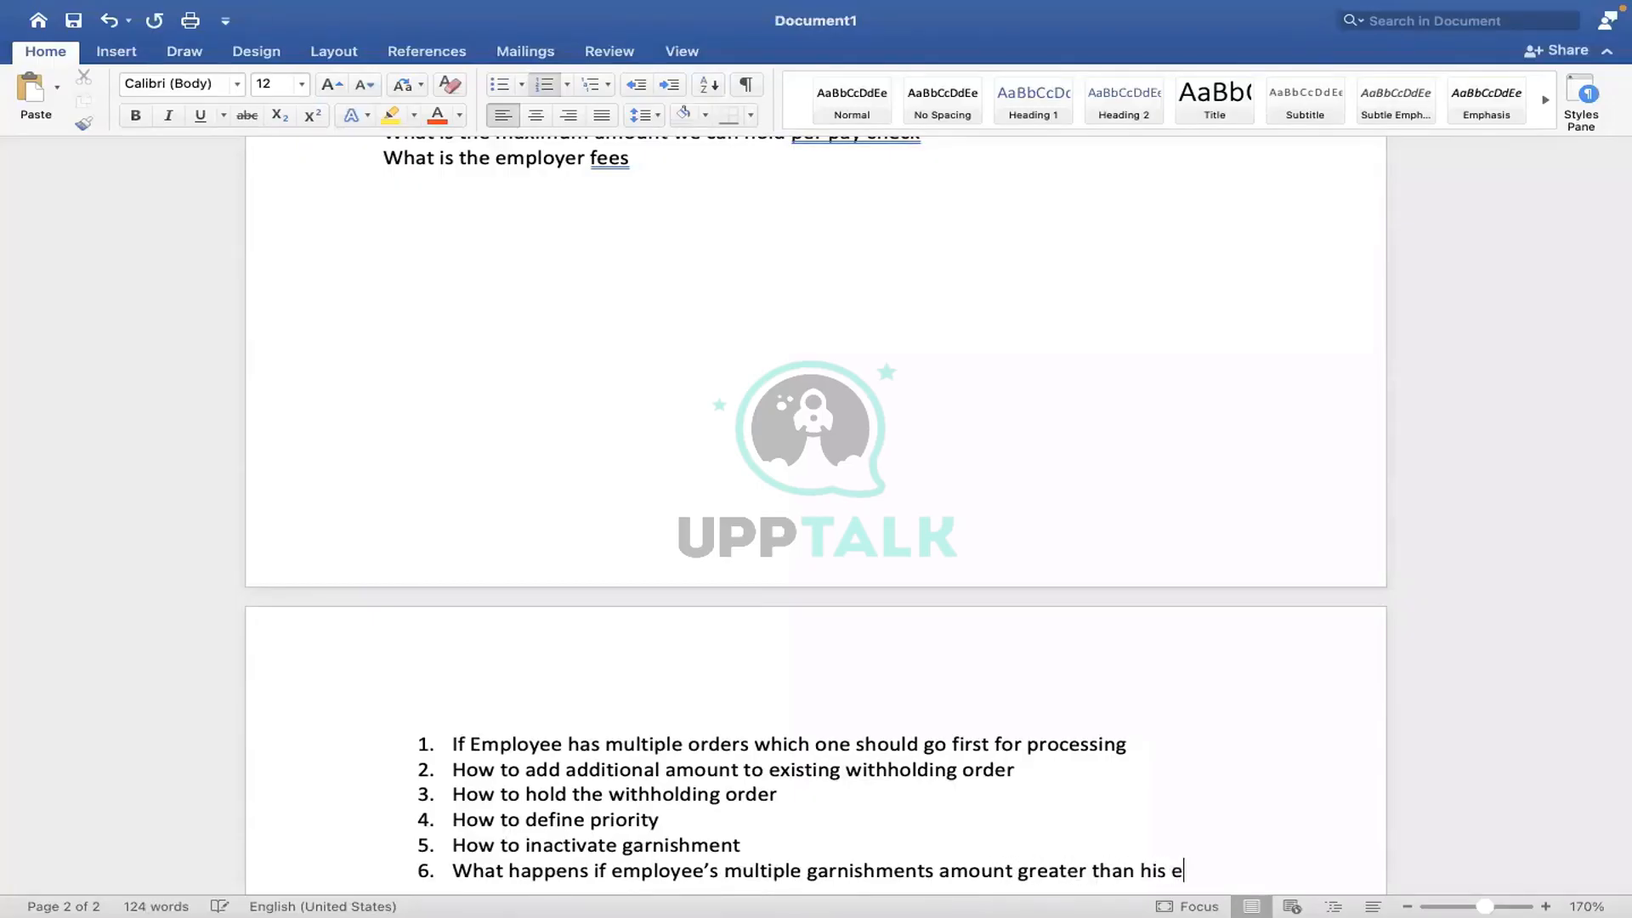
type("arnings")
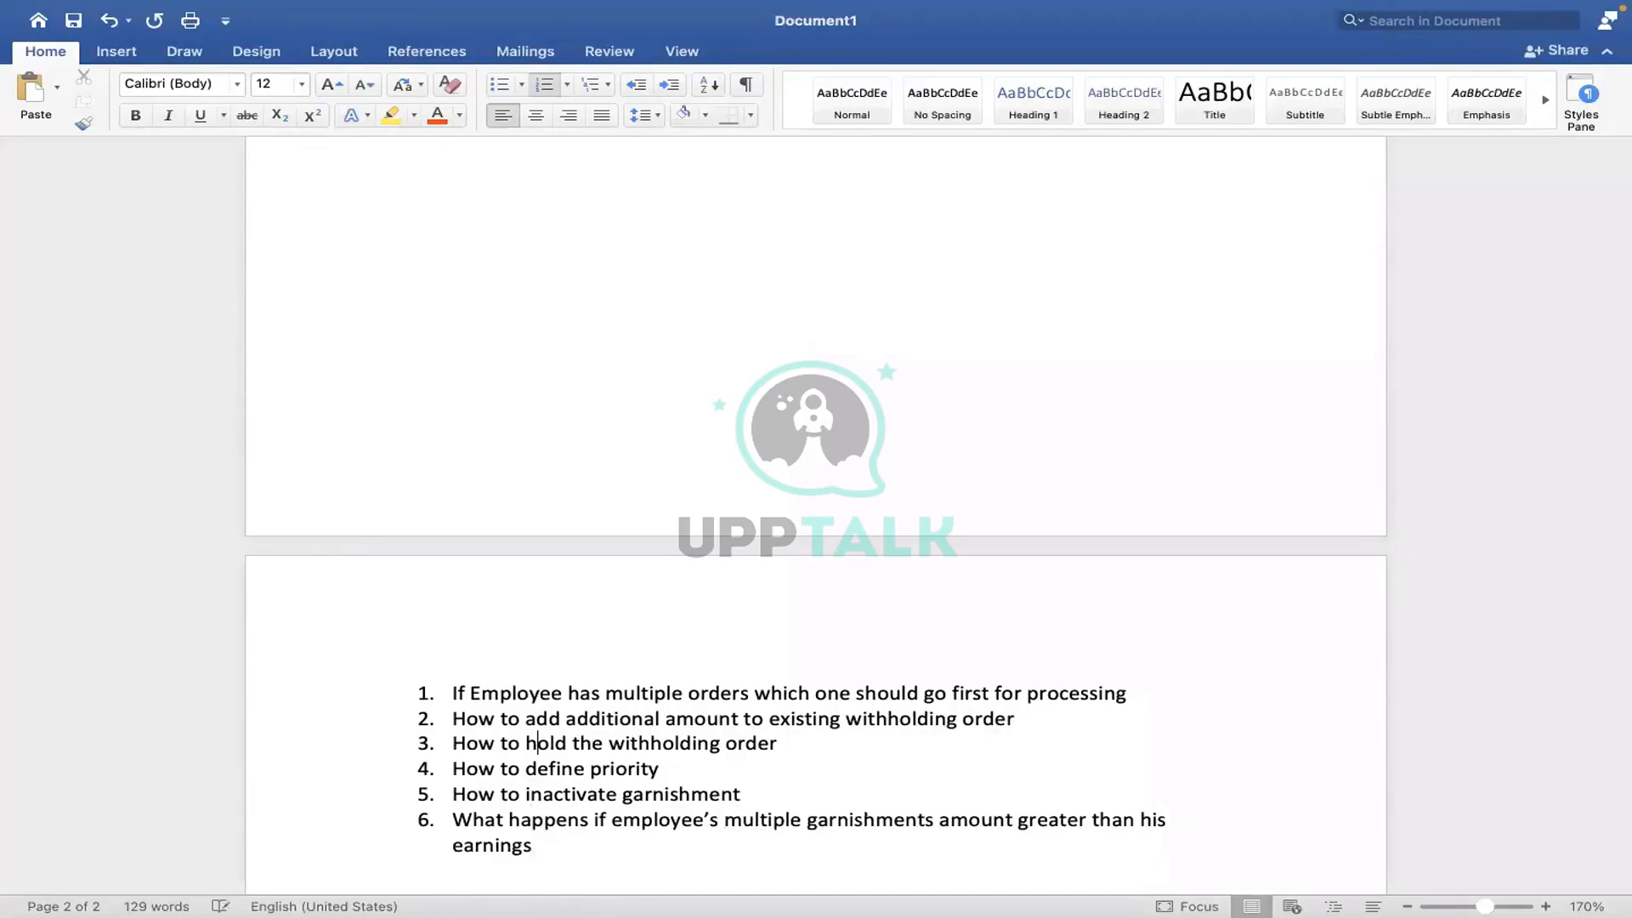
Append "– P1" to Child support in the list under Involuntary Withholding Order
left_click(383, 333)
scroll(815, 510, "up", 8)
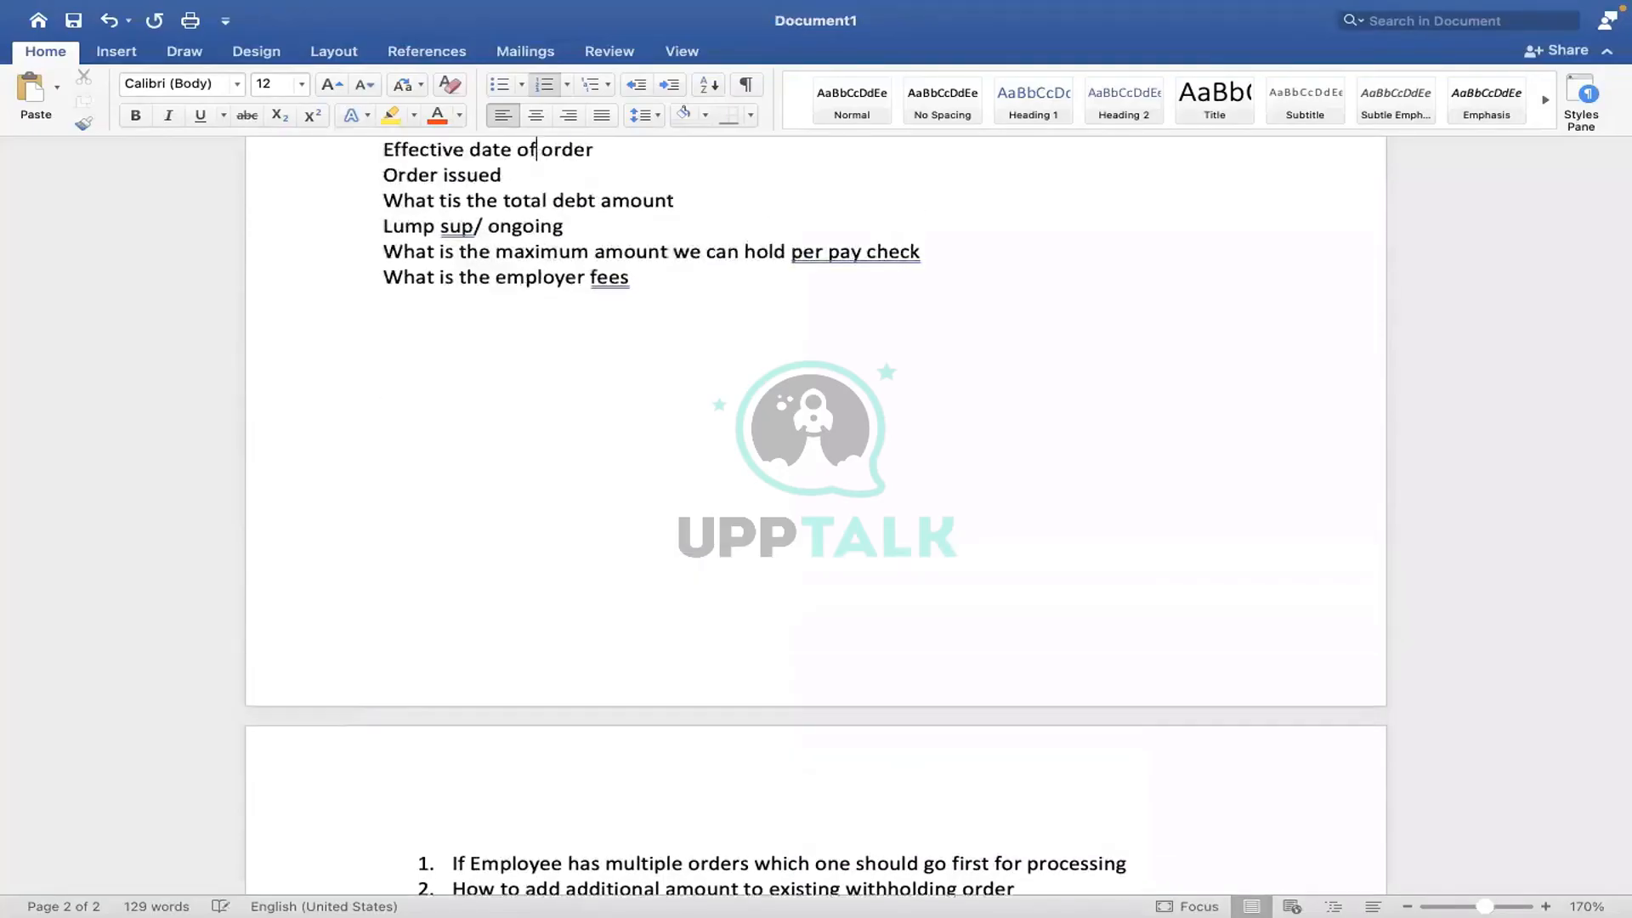
scroll(539, 150, "up", 5)
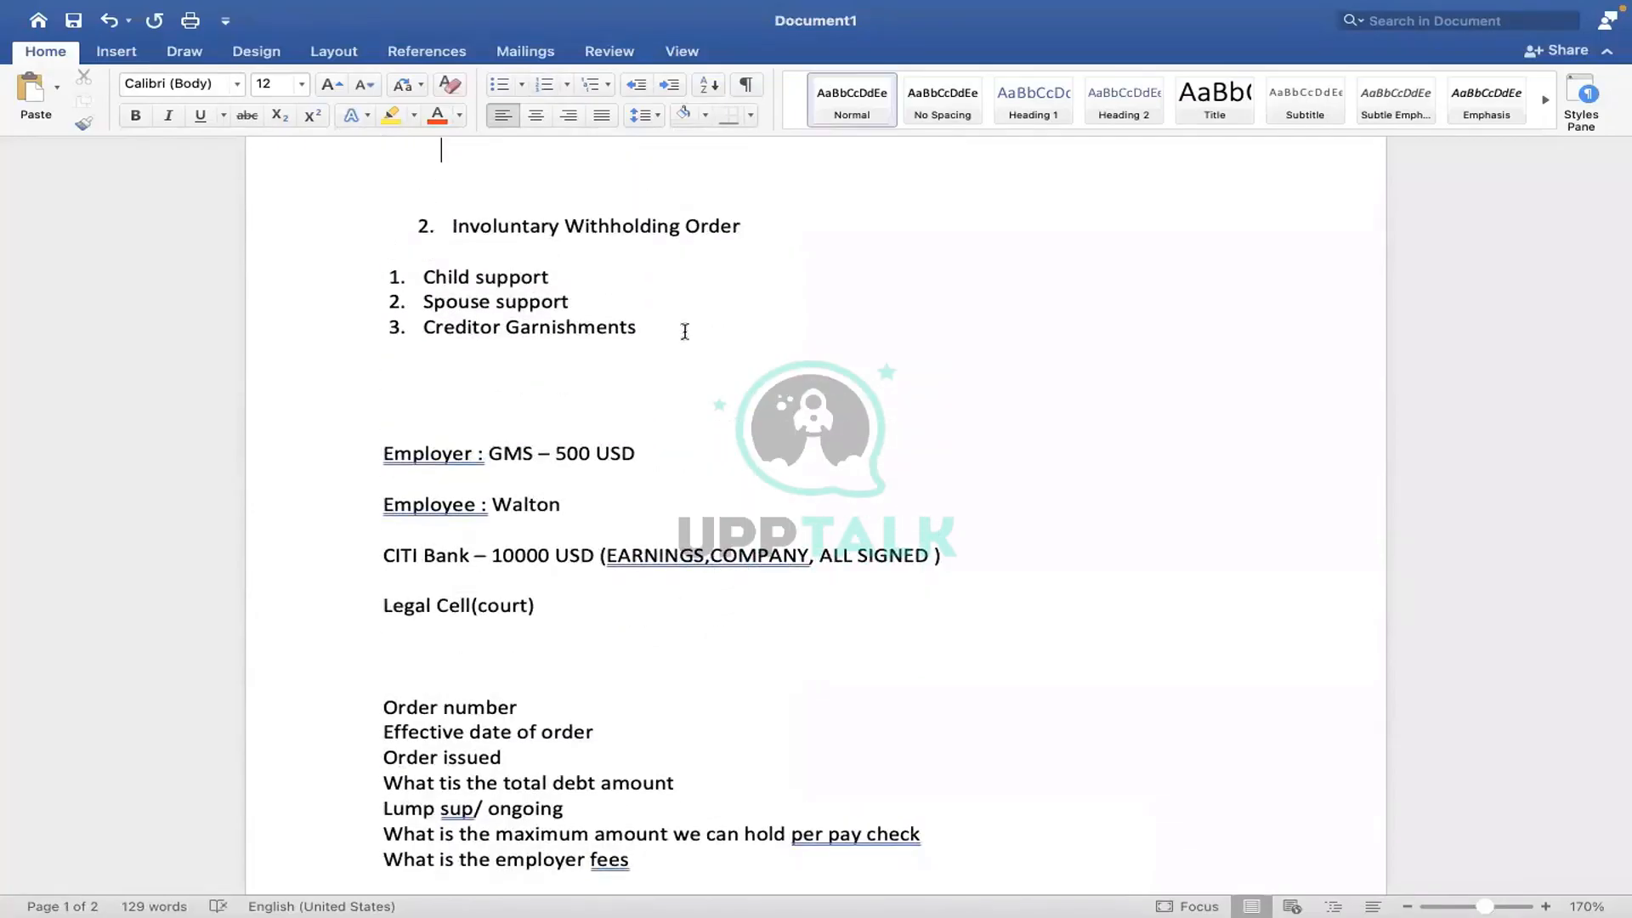
left_click_drag(650, 329, 385, 282)
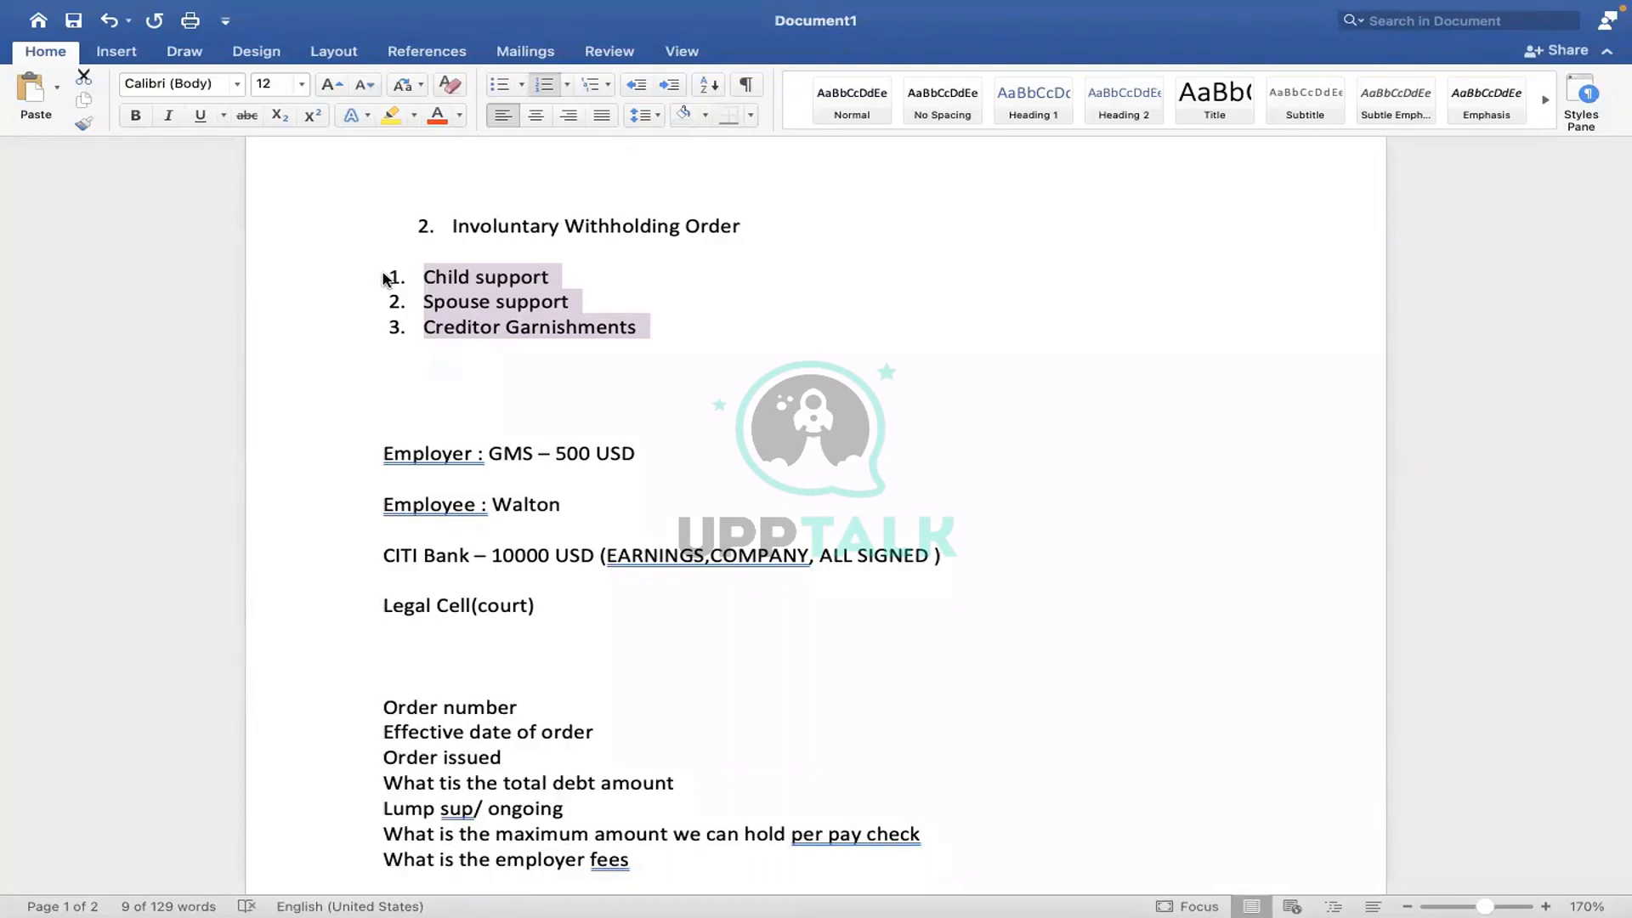
left_click(557, 328)
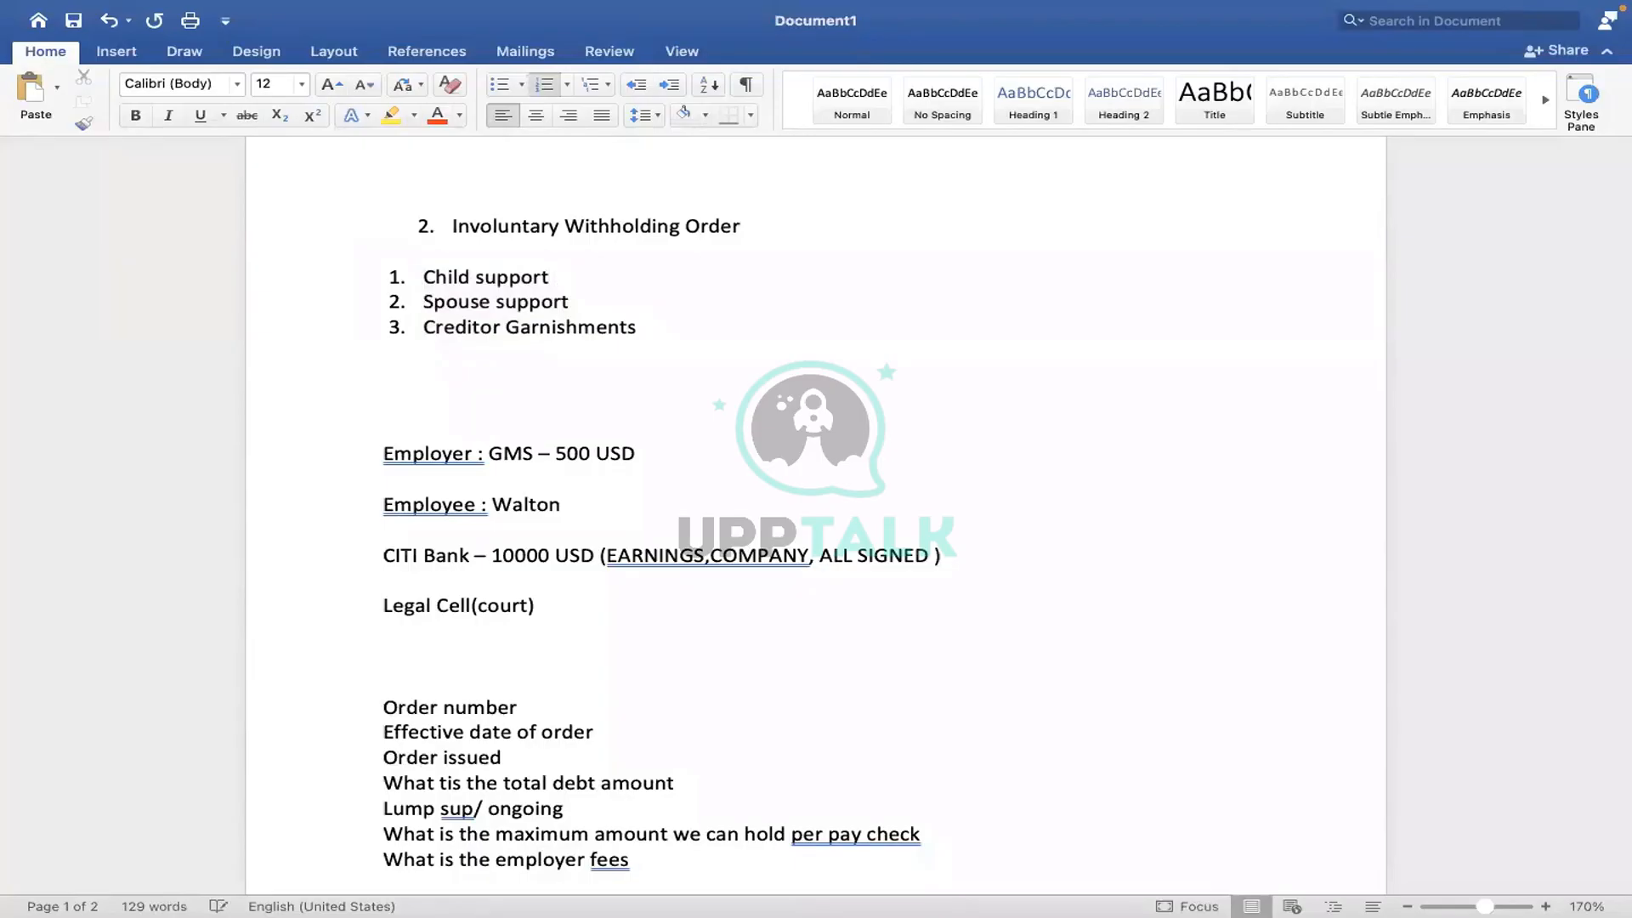
type("- ")
type("P1")
Append "+ P2" to Spouse support in the involuntary order list, without any tax levy wording
mouse_move(558, 287)
left_click(598, 305)
type("+ tAX")
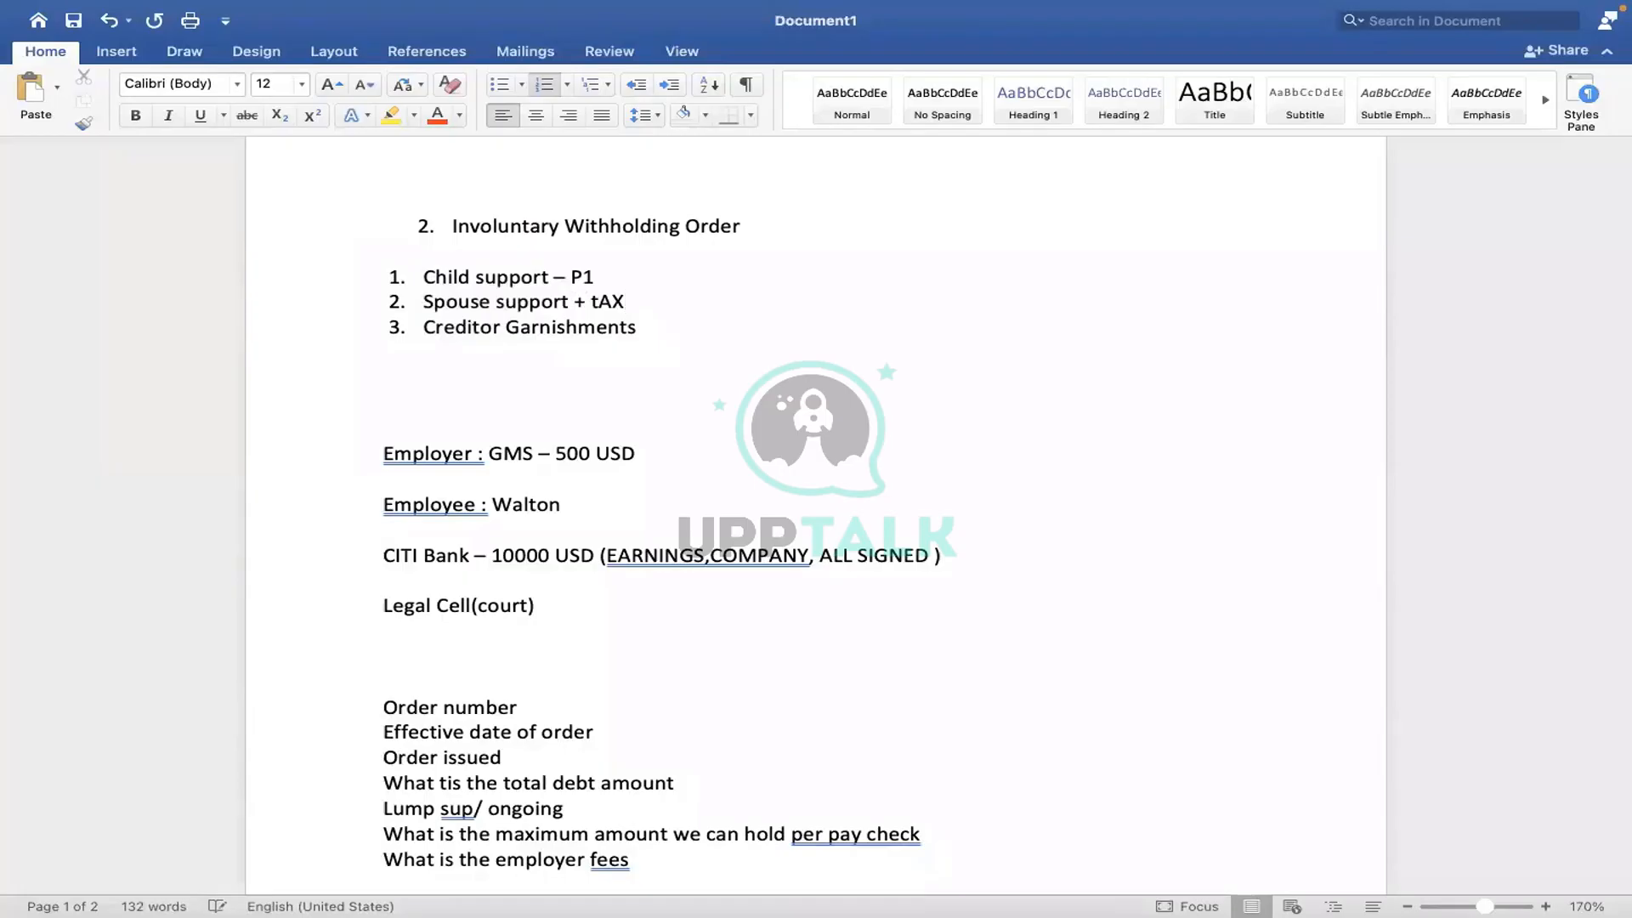
type("LEVY")
key("BackSpace")
key("BackSpace")
key("BackSpace")
key("BackSpace")
key("BackSpace")
key("BackSpace")
key("BackSpace")
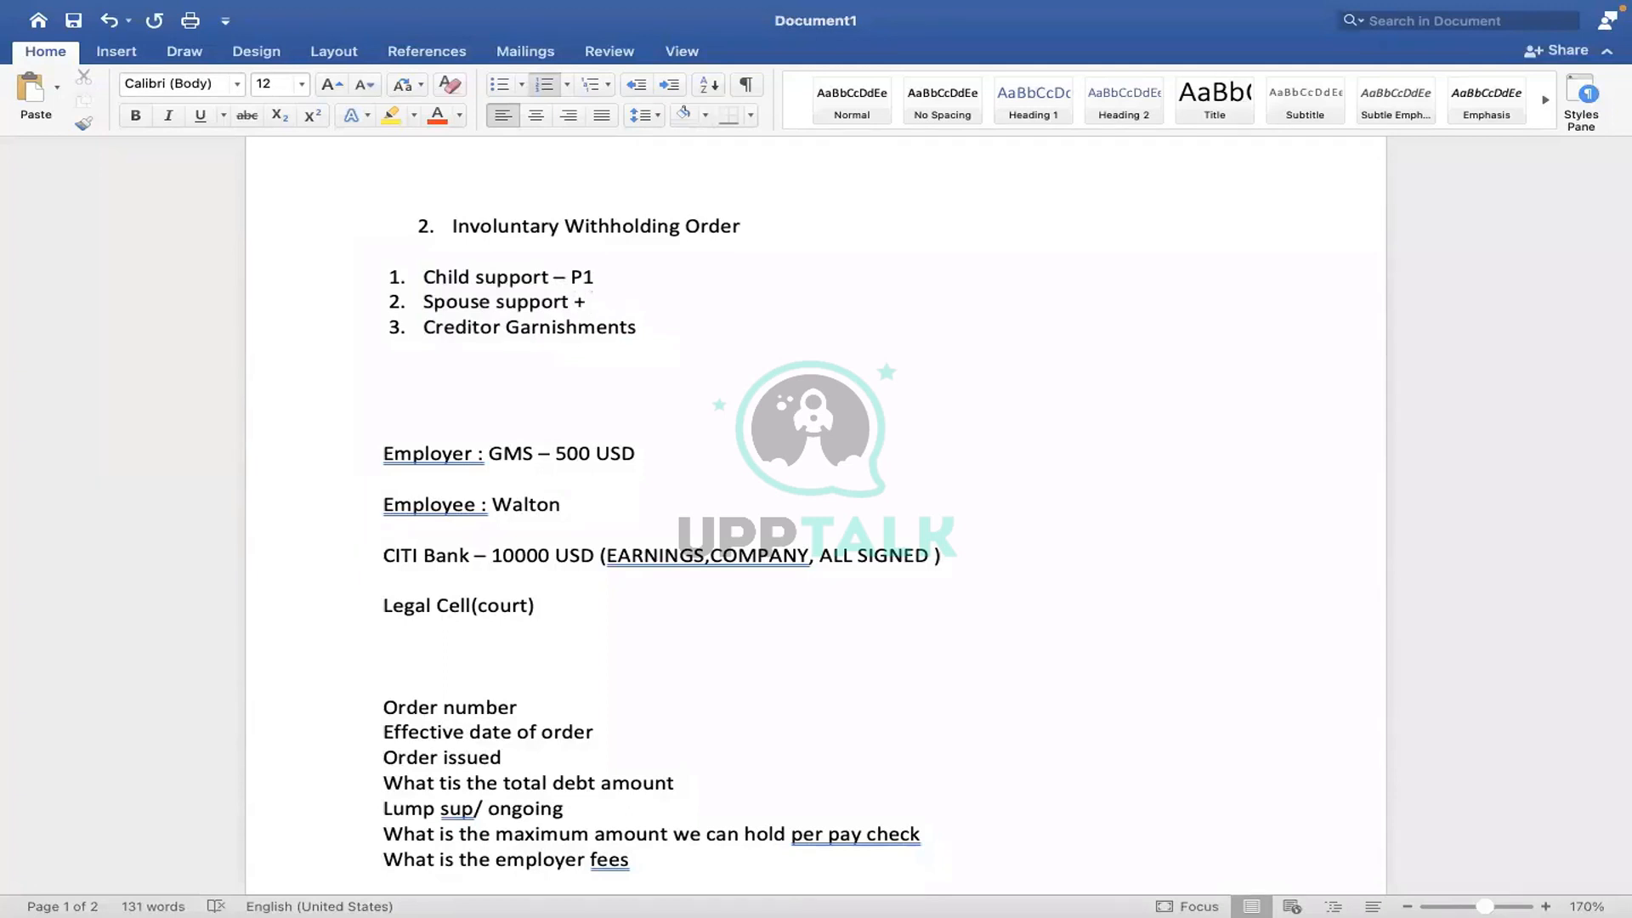
type("P2")
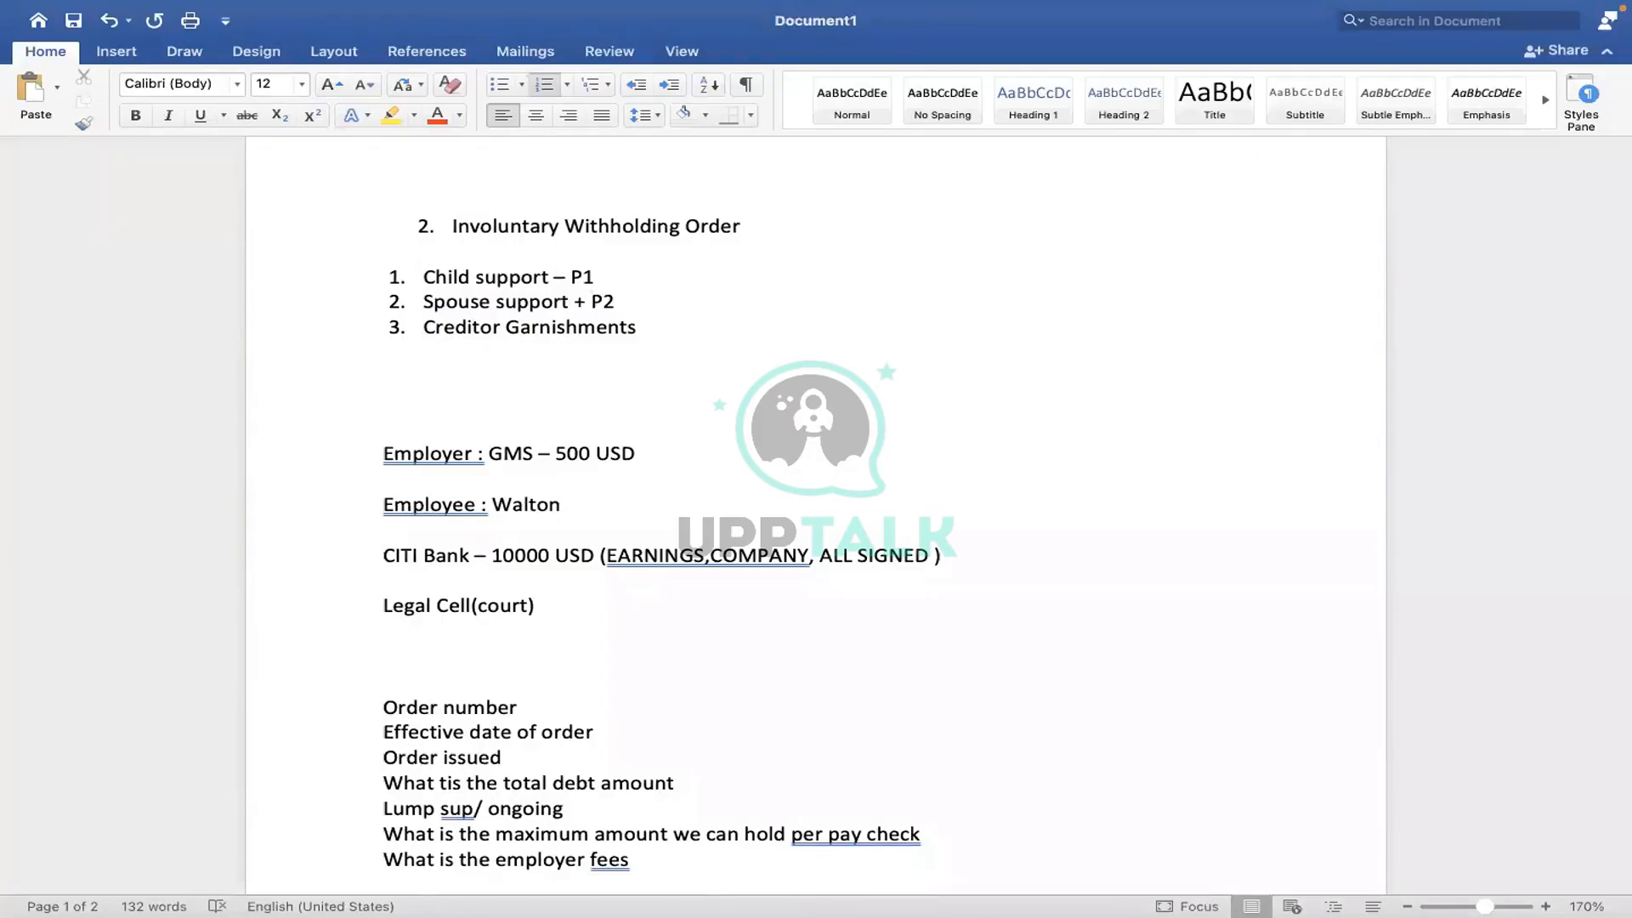
Add the line "CGPA = CONSUMER GRANTS PROTECTION ACT" below the six numbered garnishment questions on the second page
key("Down")
key("Down")
key("Down")
key("Down")
key("Down")
key("Down")
key("Down")
key("Down")
key("Down")
key("Down")
key("Down")
key("Down")
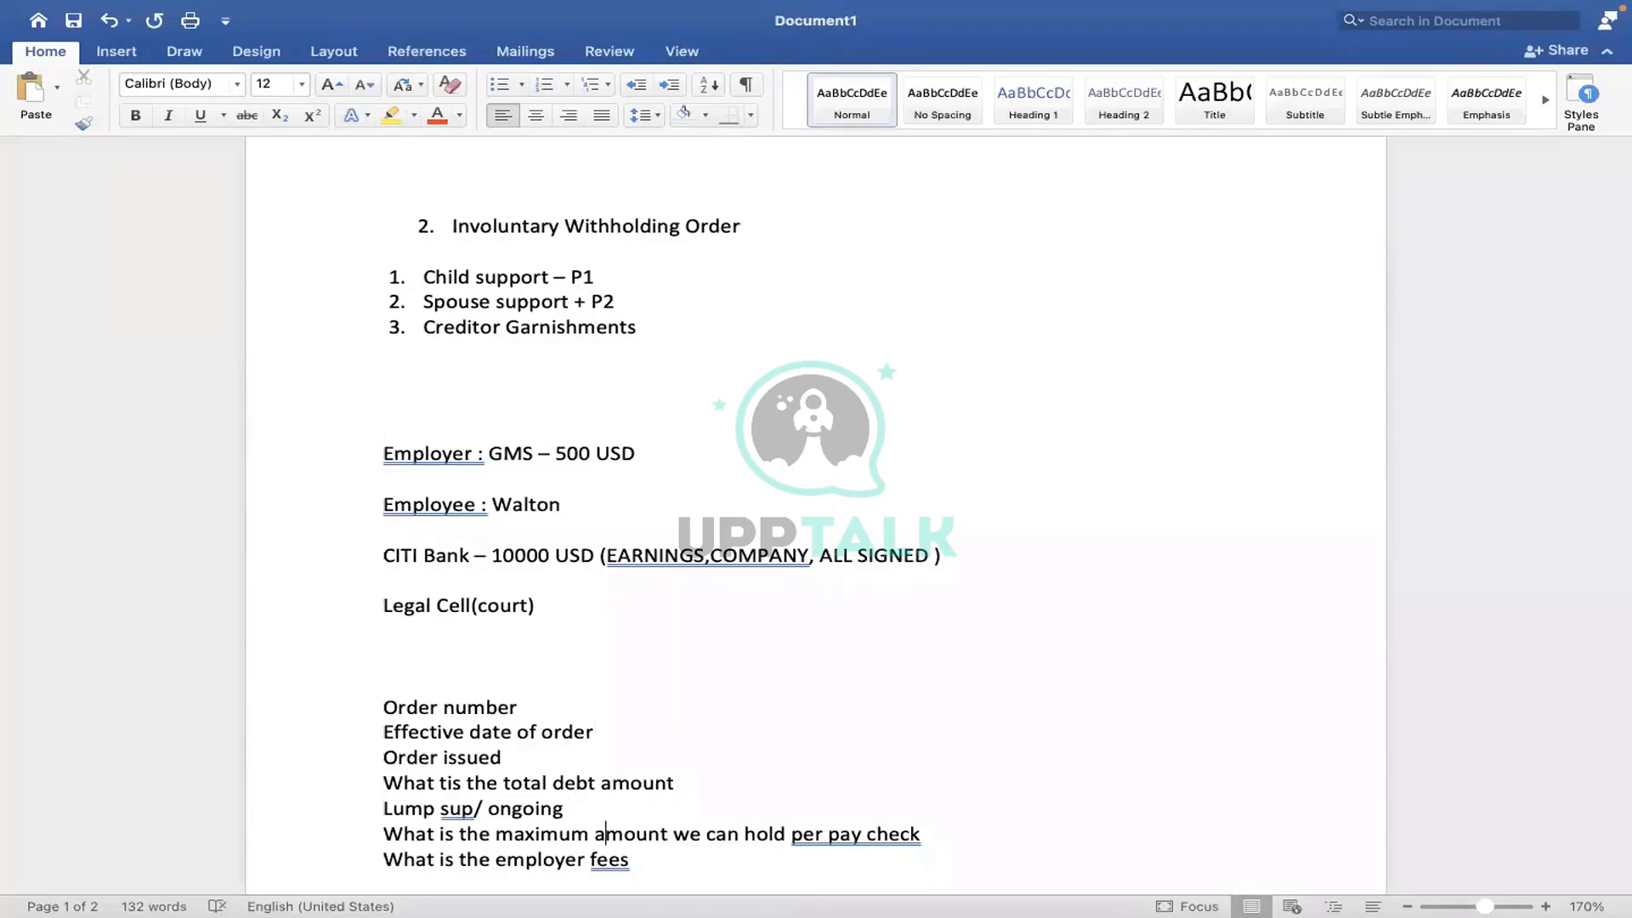
key("Down")
key("Down")
key("Down")
key("Down")
key("Down")
key("Down")
key("Down")
key("Down")
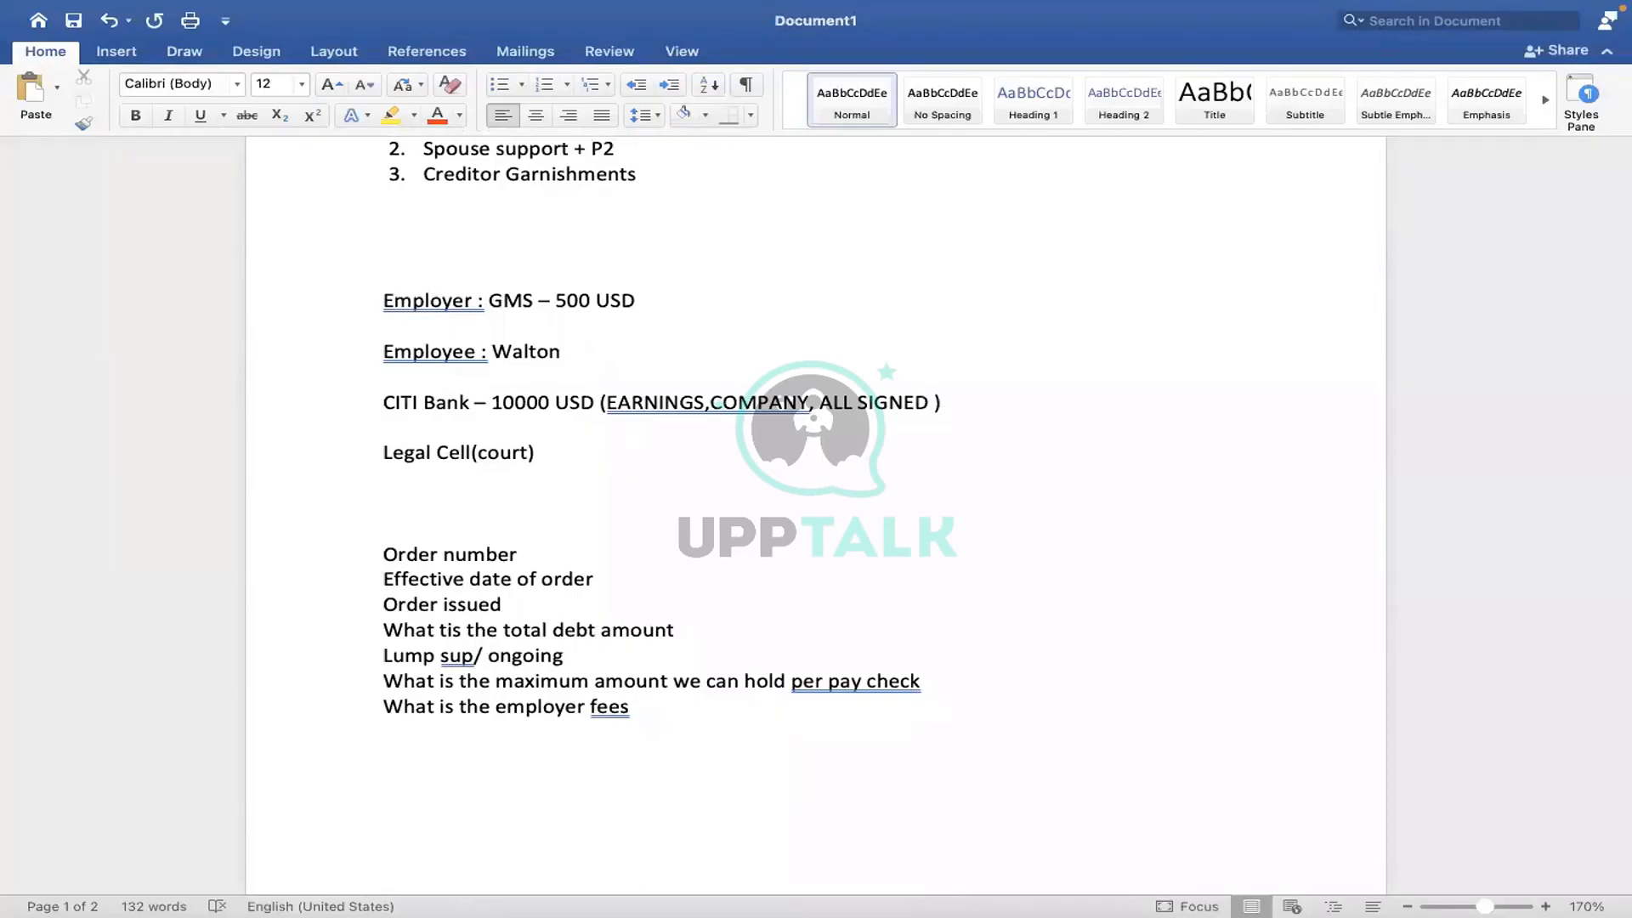
key("Return")
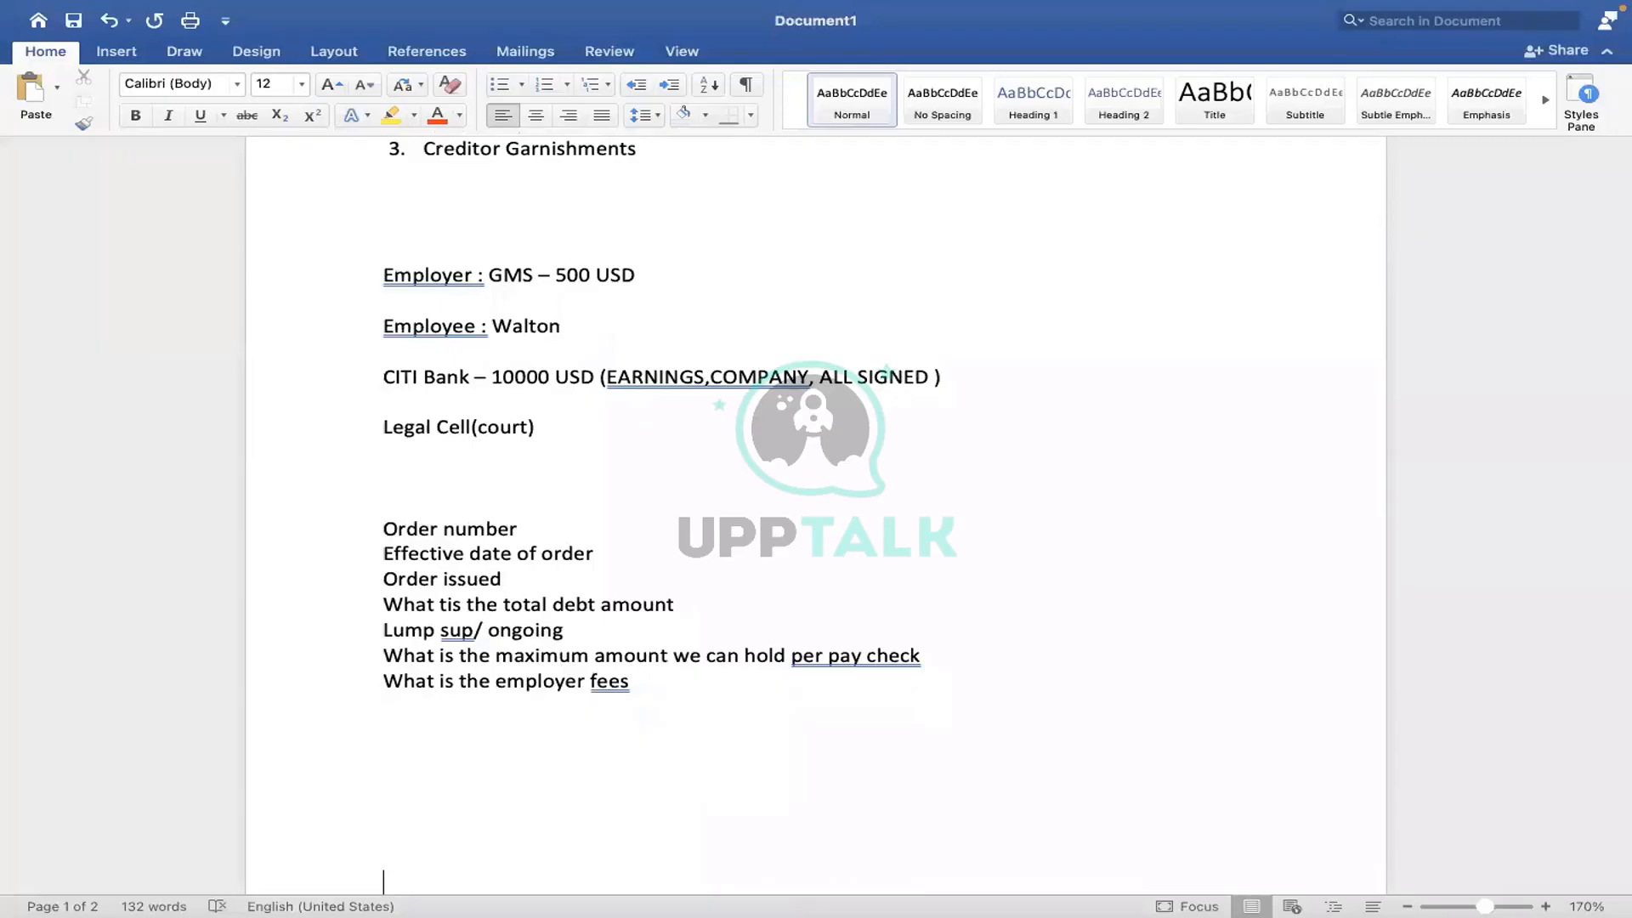
key("Down")
key("Down")
key("Down")
key("Down")
key("Down")
key("Down")
key("Down")
key("Down")
key("Down")
key("Down")
key("Down")
key("Down")
key("Down")
key("Down")
key("Down")
key("Down")
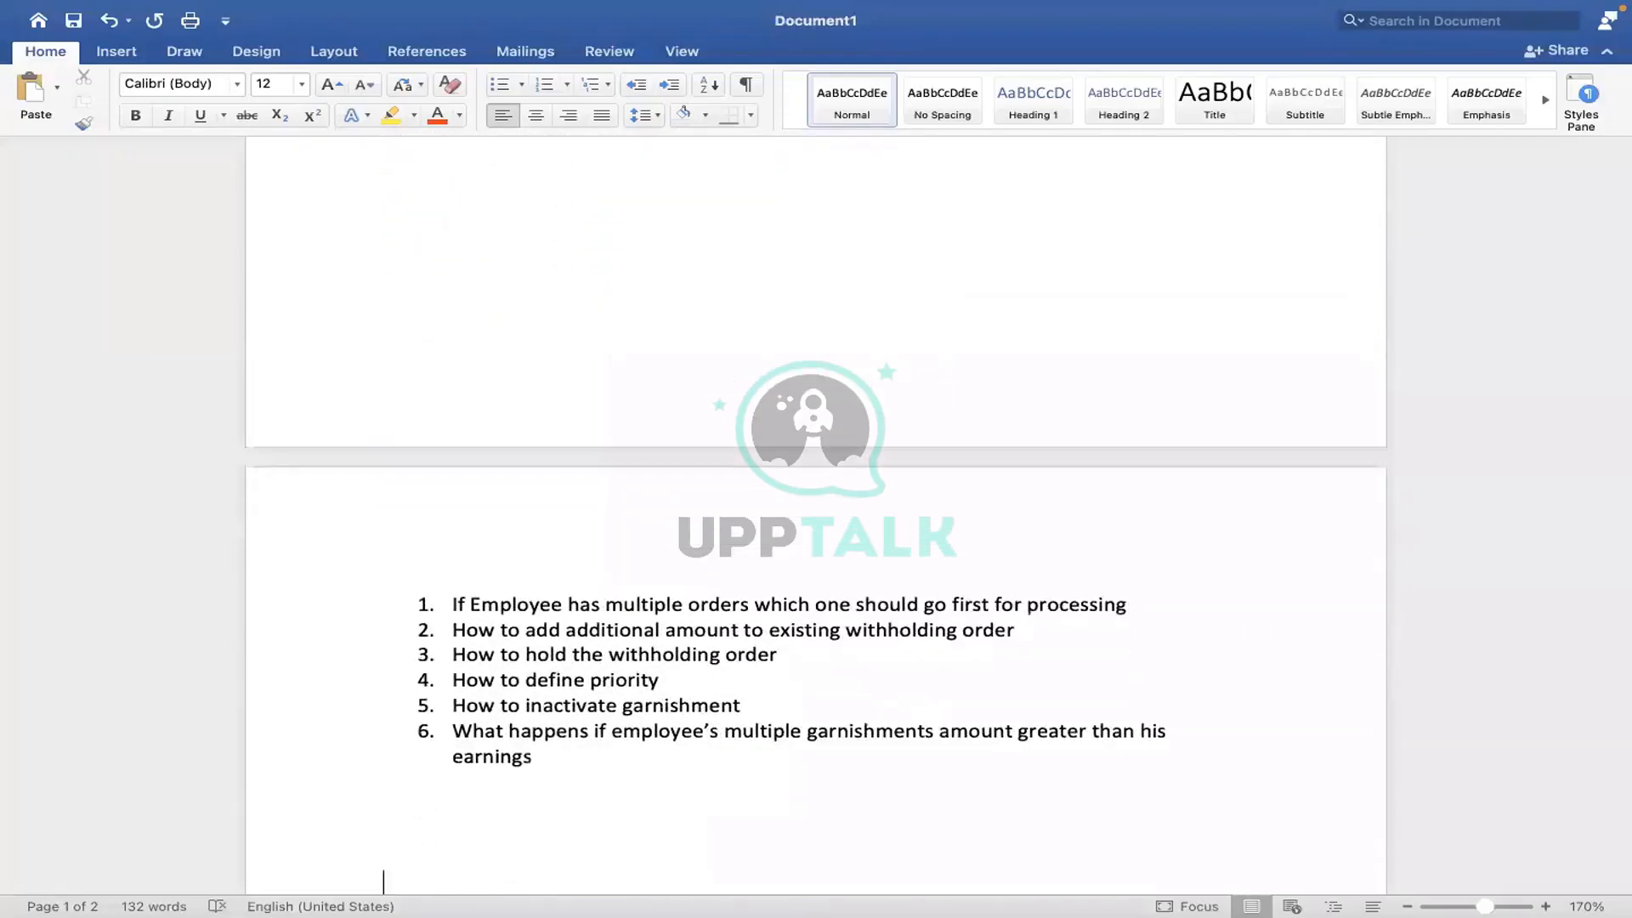
key("Up")
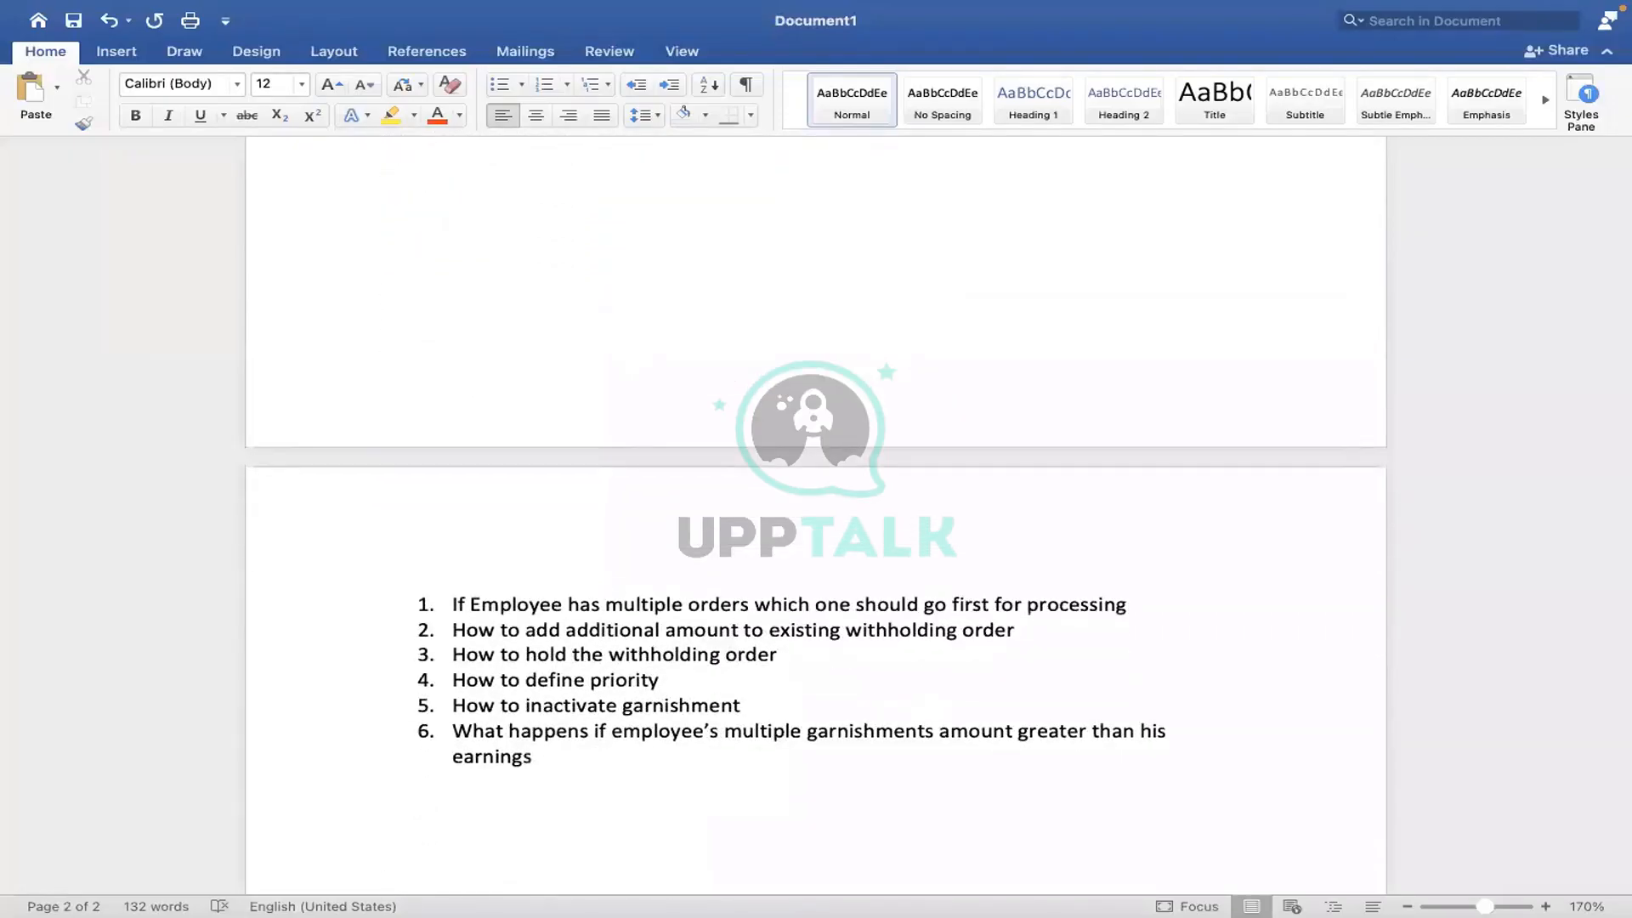
type("CGPS")
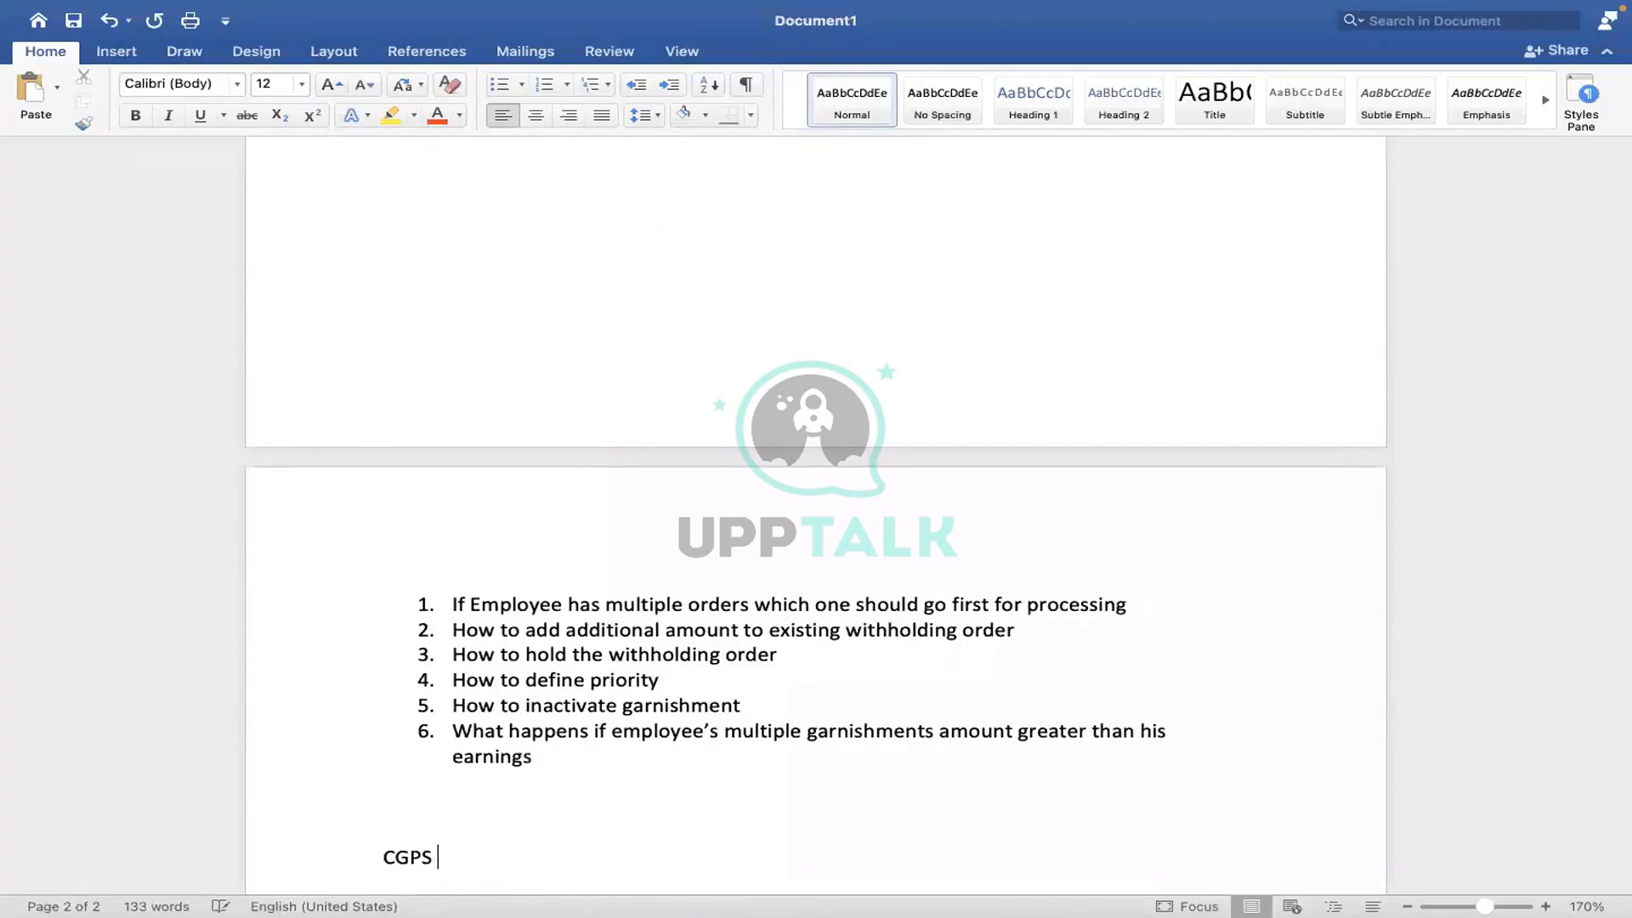
key("BackSpace")
key("BackSpace")
type("A =")
type("CONSUMER ")
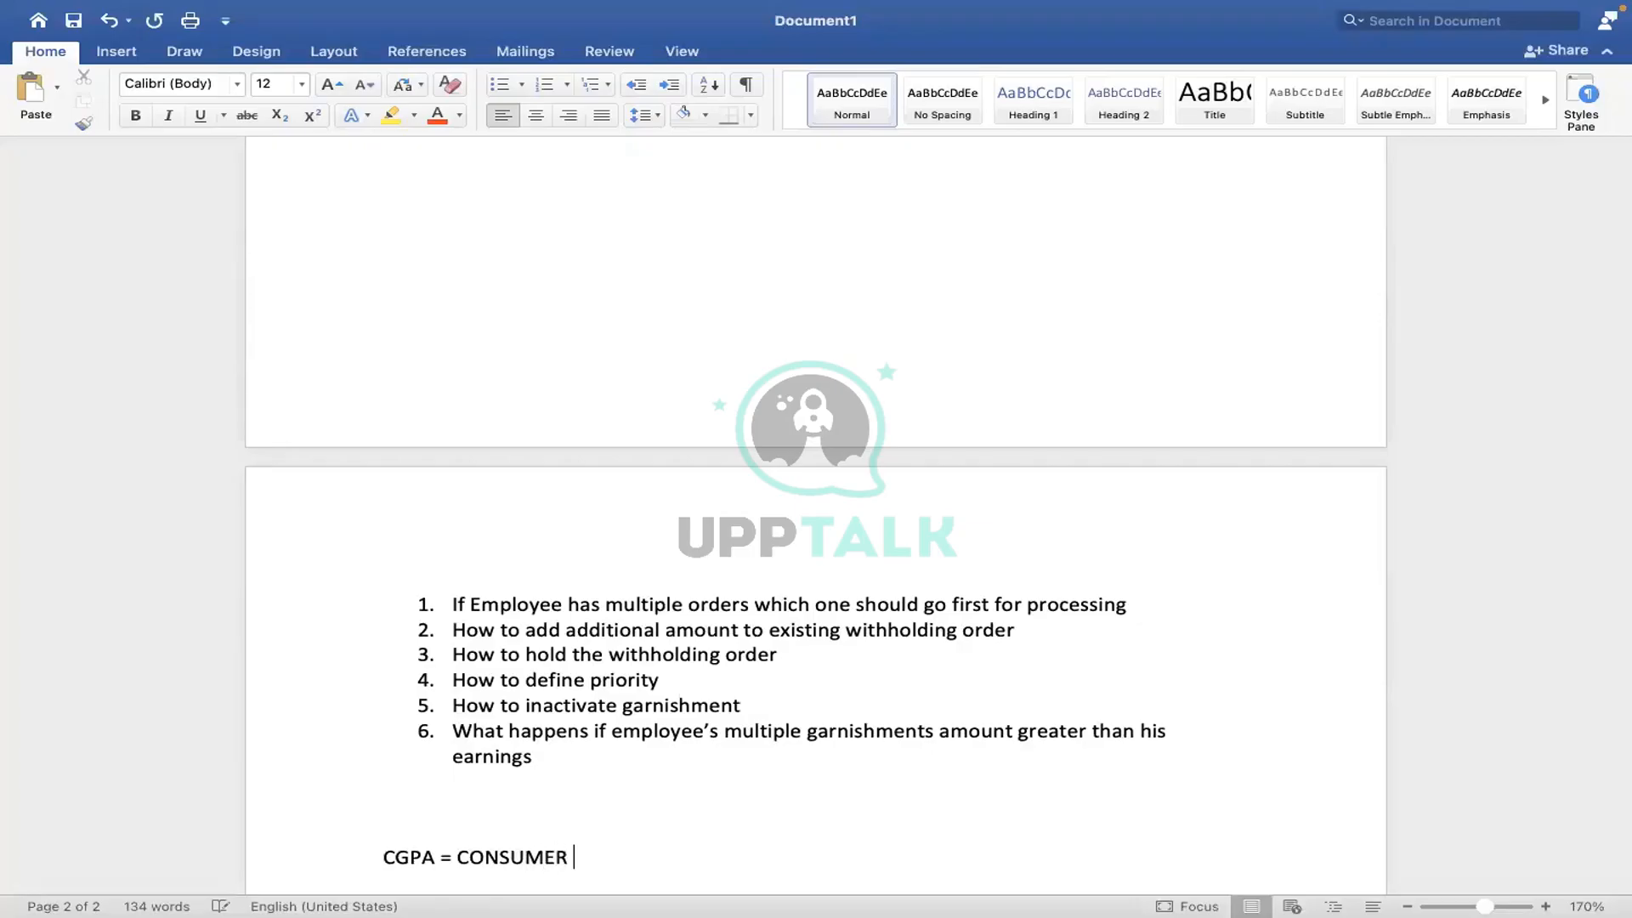
type("GRANTS PROTEC")
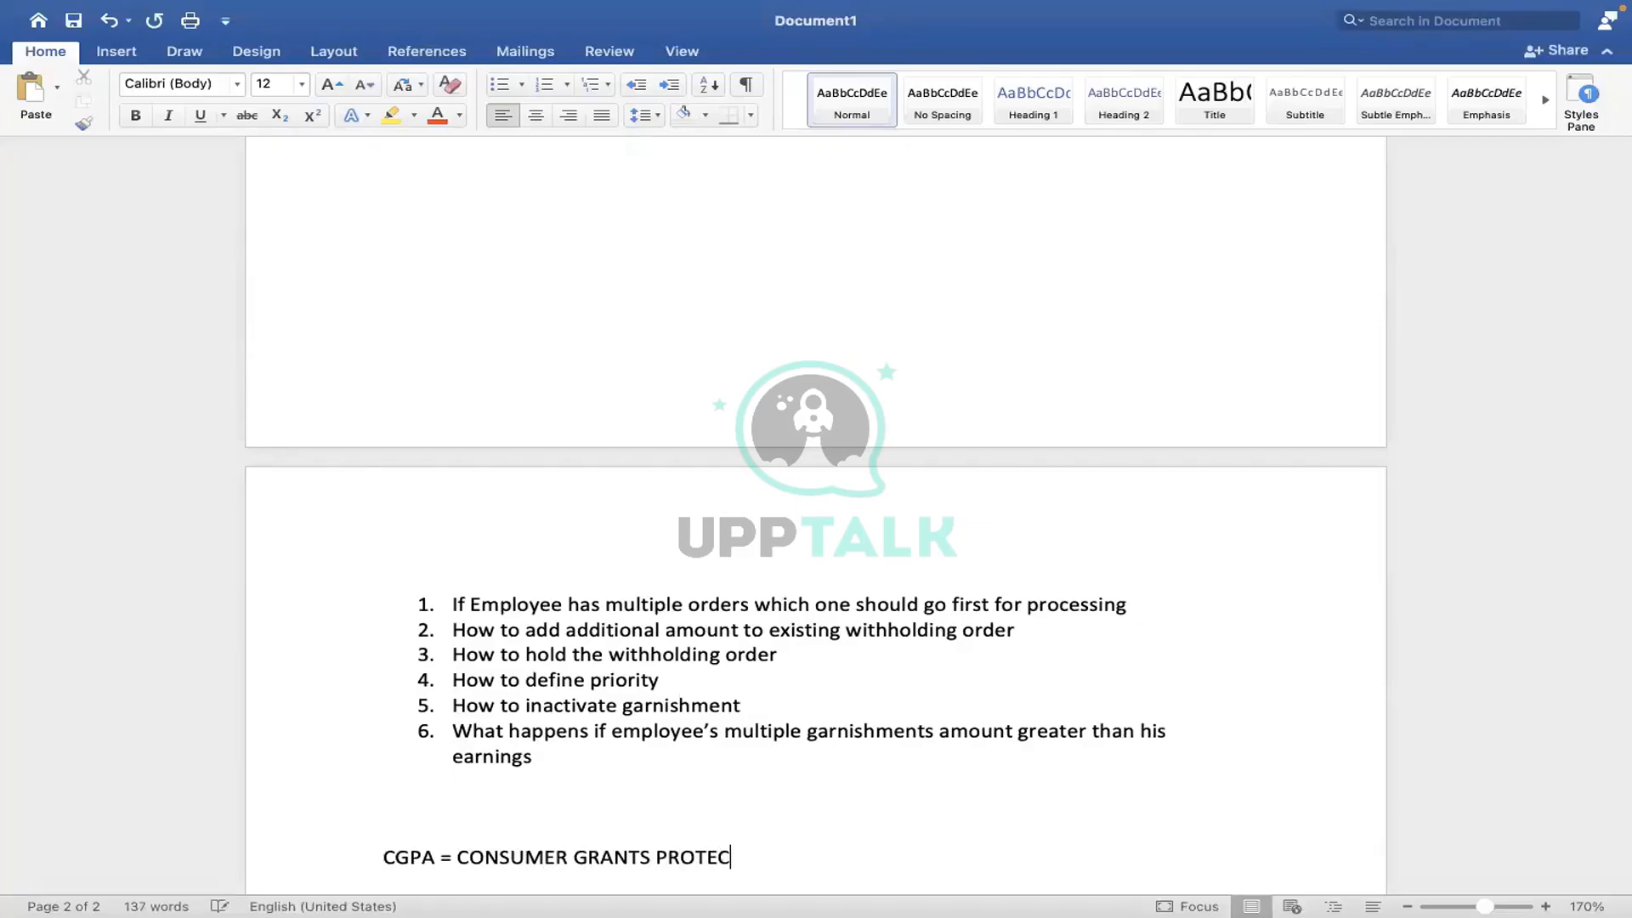
type("TION ACT")
Add the line "DISPOSABLE NET = 10000 = 4000 usd" beneath the CGPA definition
key("Return")
key("Return")
key("Return")
key("Return")
key("Return")
key("Return")
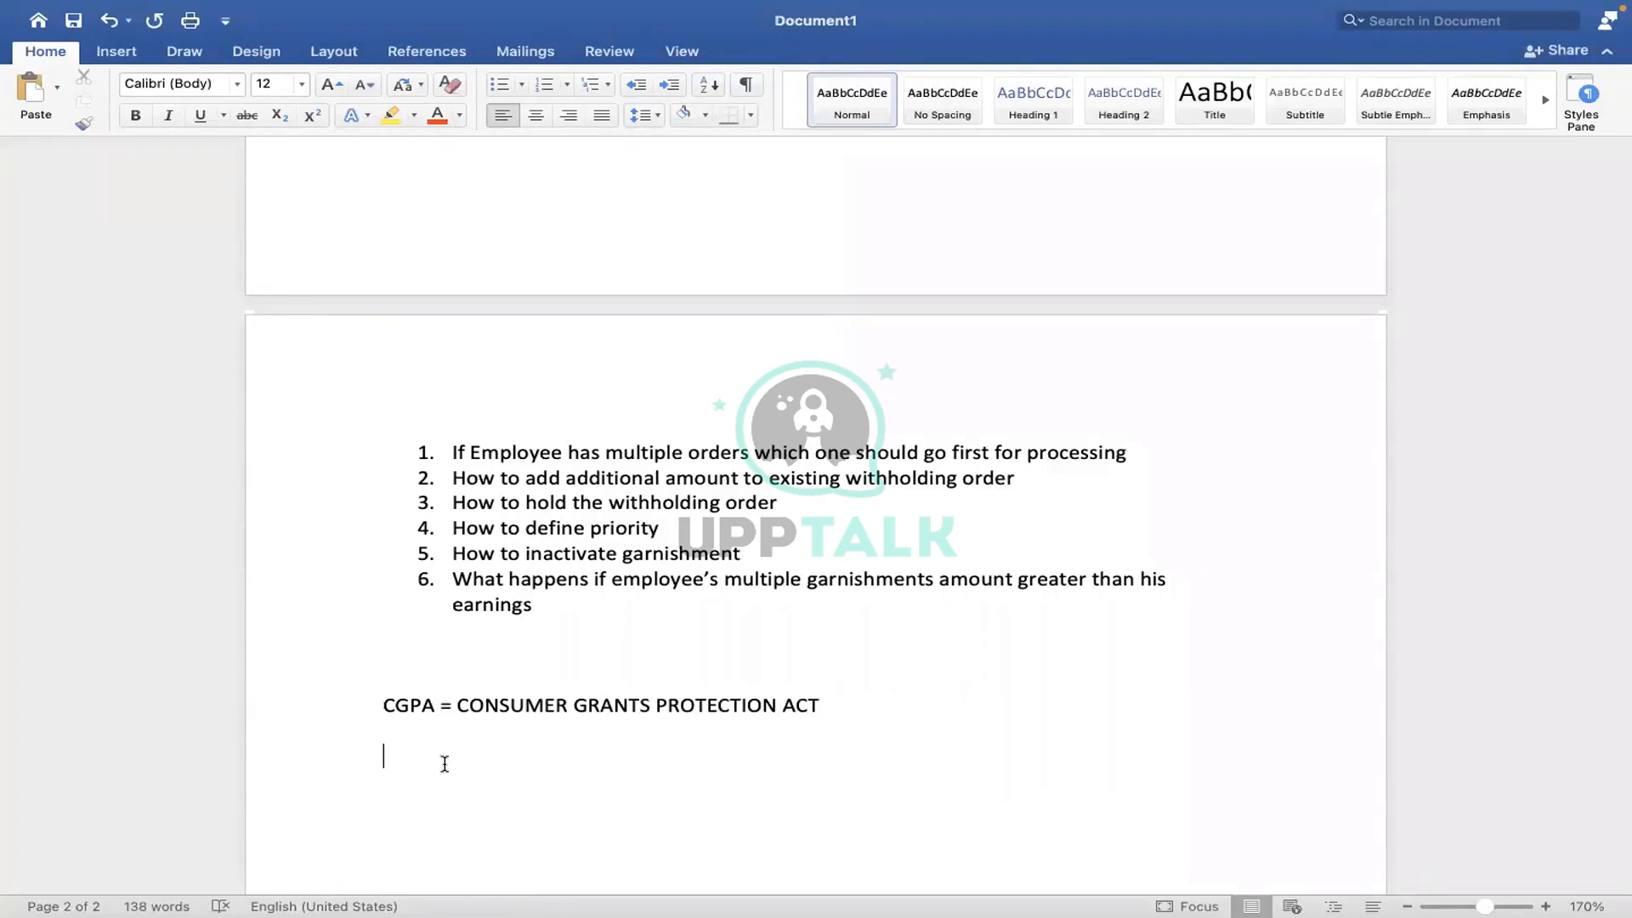
type("DISO")
key("BackSpace")
type("POSABLE NET")
type("= ")
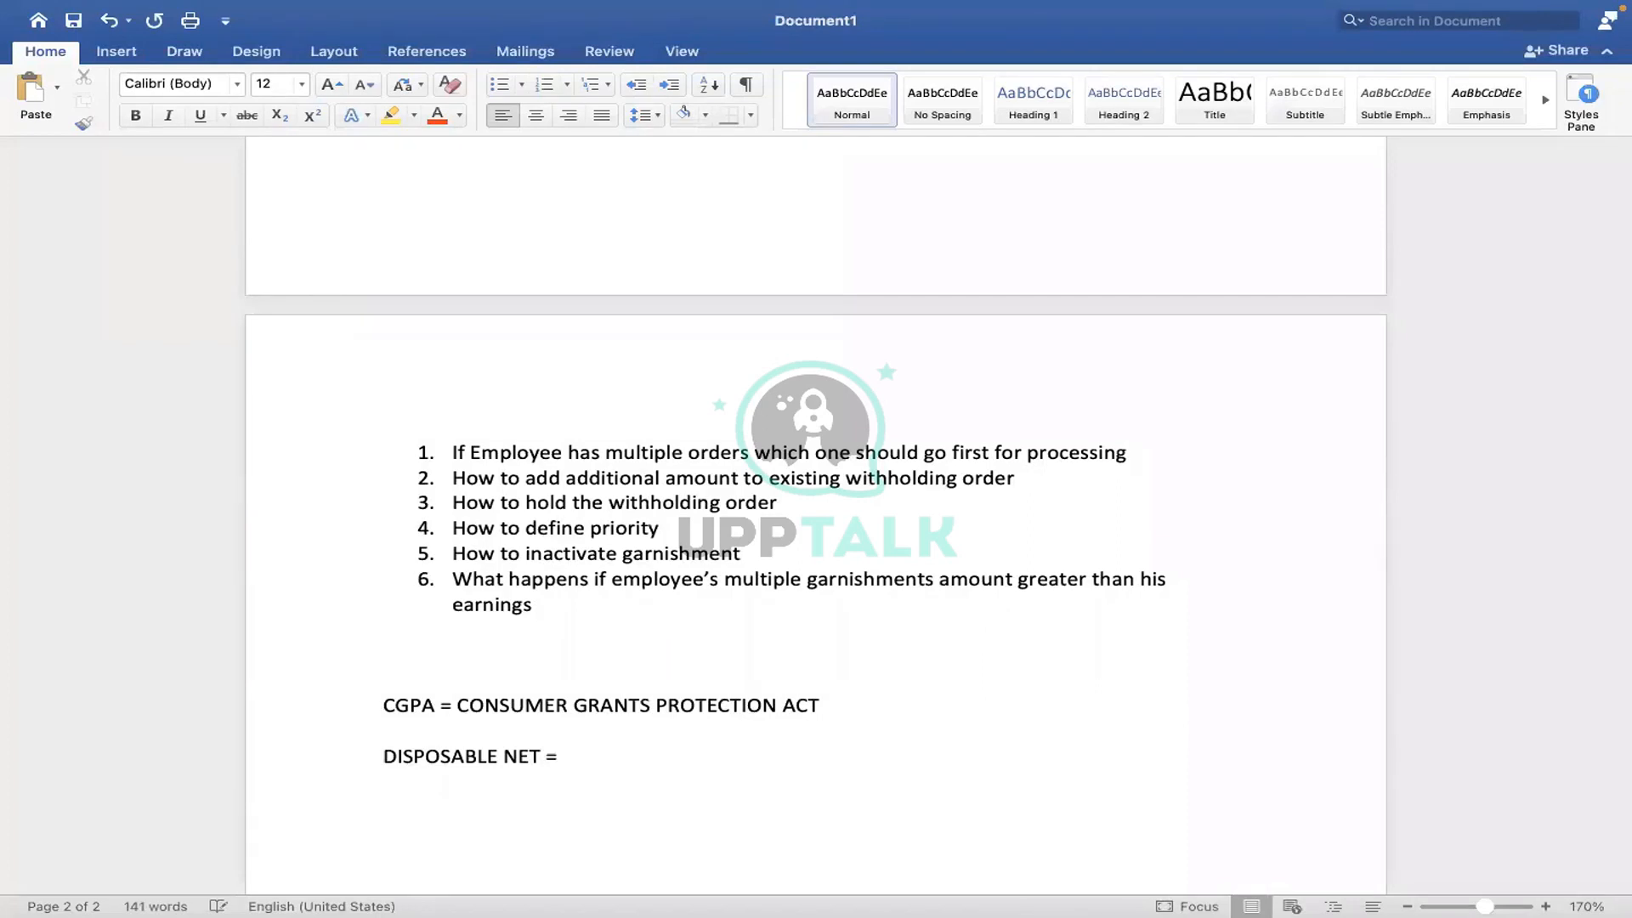
type("10000")
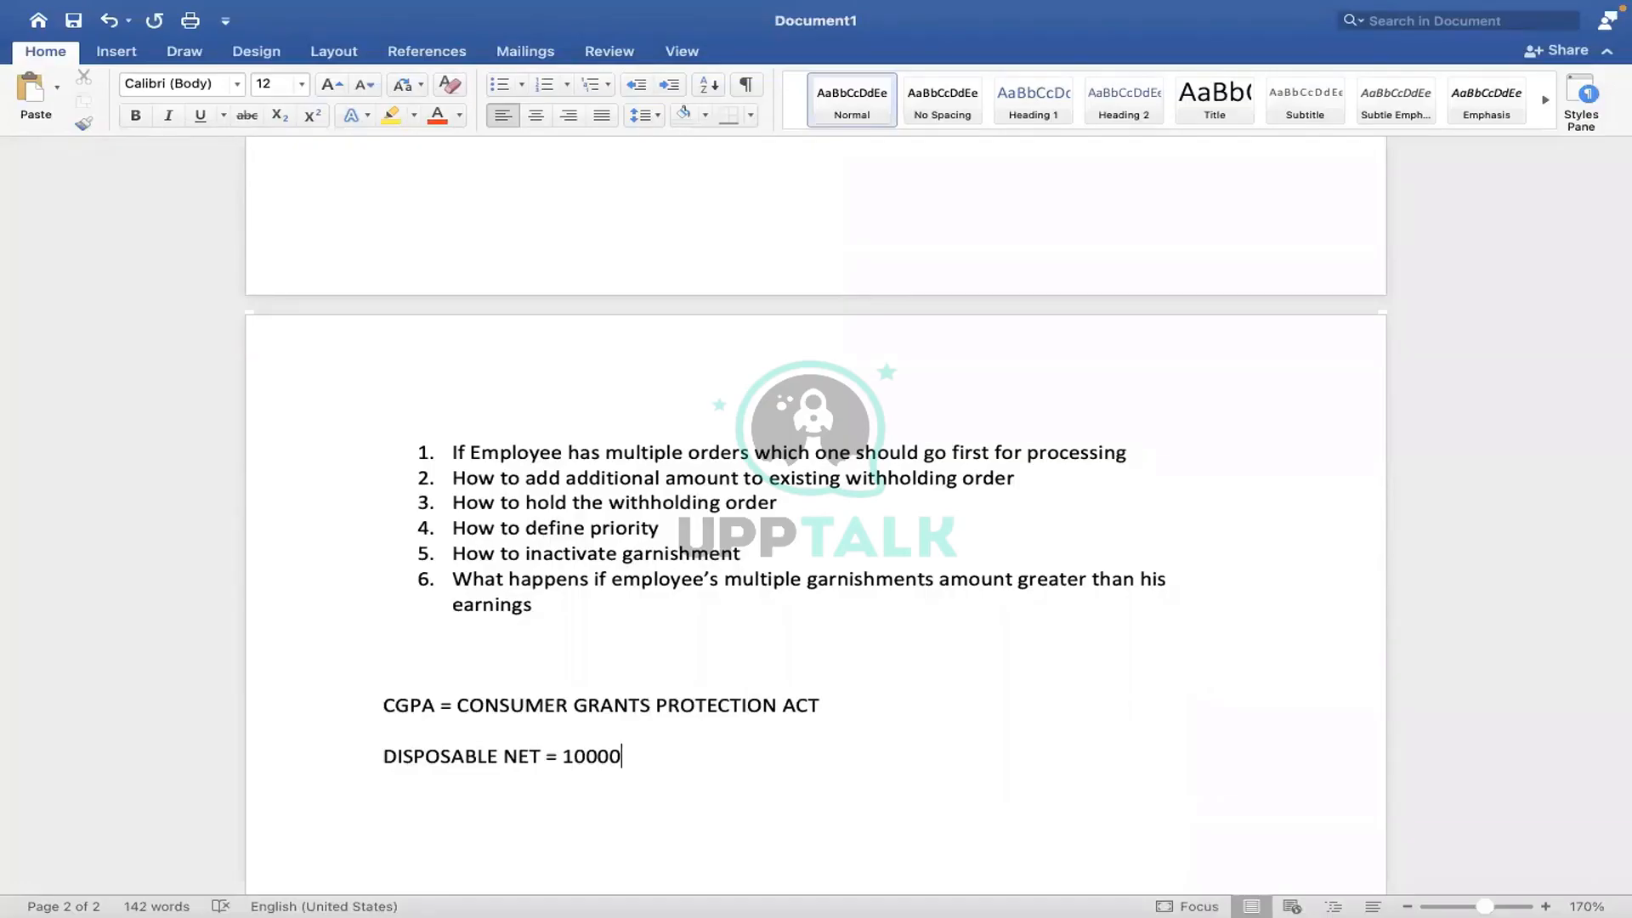
type("= 4000 usd")
Review the employee, CITI Bank and order detail notes on the first page, and return to the end of the second page
left_click_drag(395, 704, 680, 705)
left_click(618, 566)
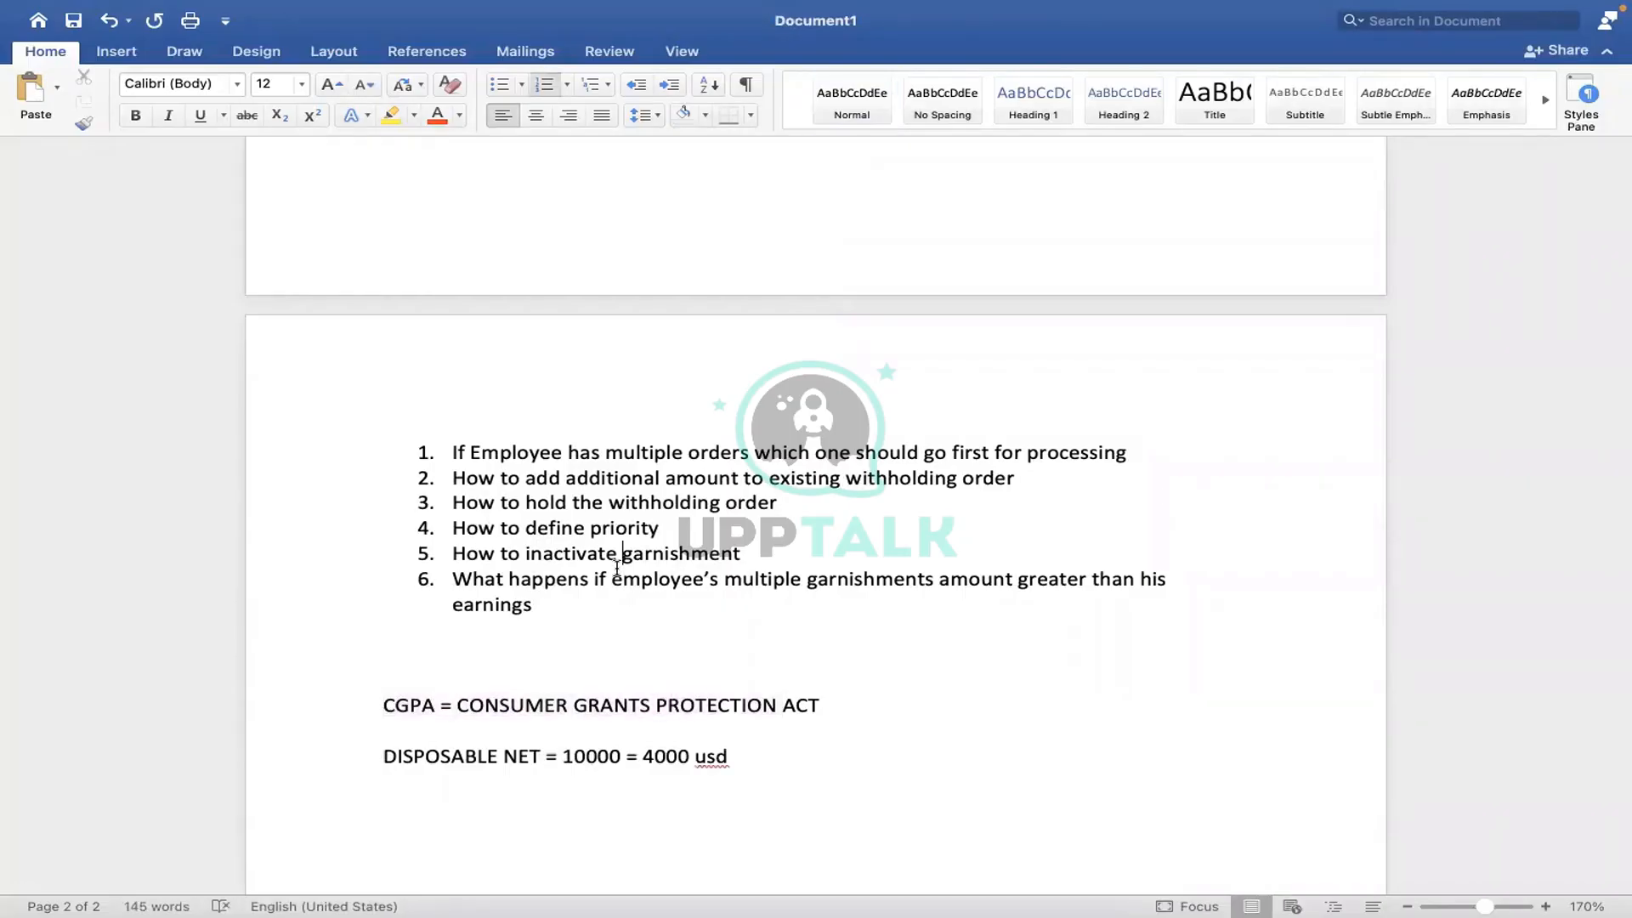
key("Up")
key("Up")
key("Up")
key("Up")
key("Up")
key("Up")
key("Up")
key("Up")
key("Up")
key("Up")
key("Up")
key("Up")
key("Up")
key("Up")
key("Up")
key("Up")
key("Up")
key("Up")
key("Up")
key("Up")
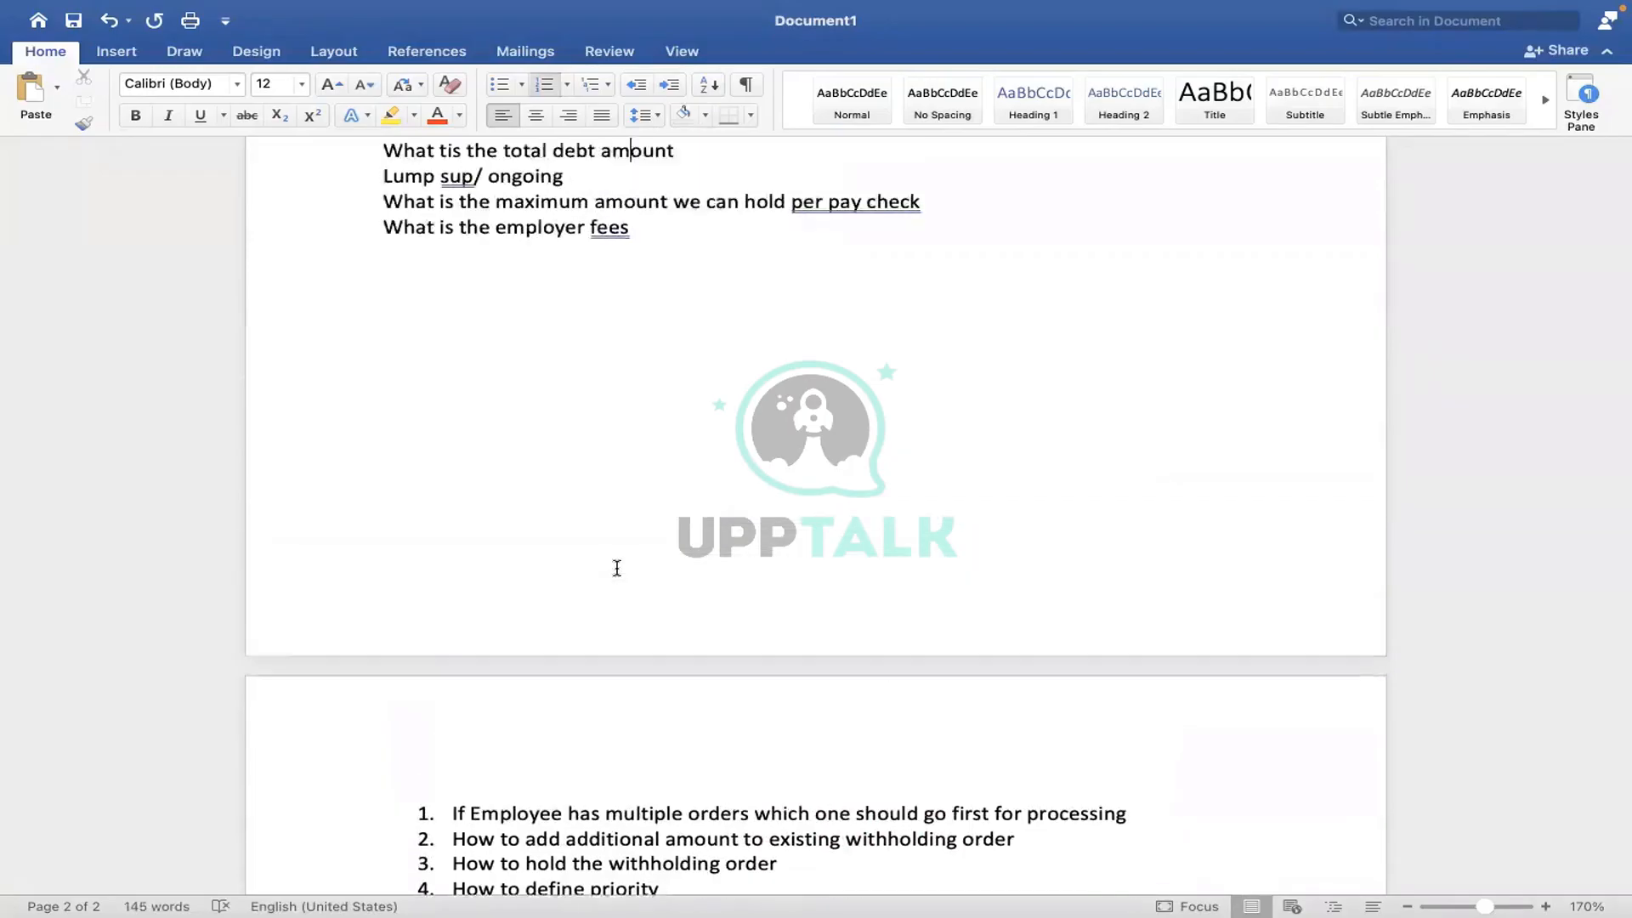
key("Up")
key("Up")
key("Up")
key("Up")
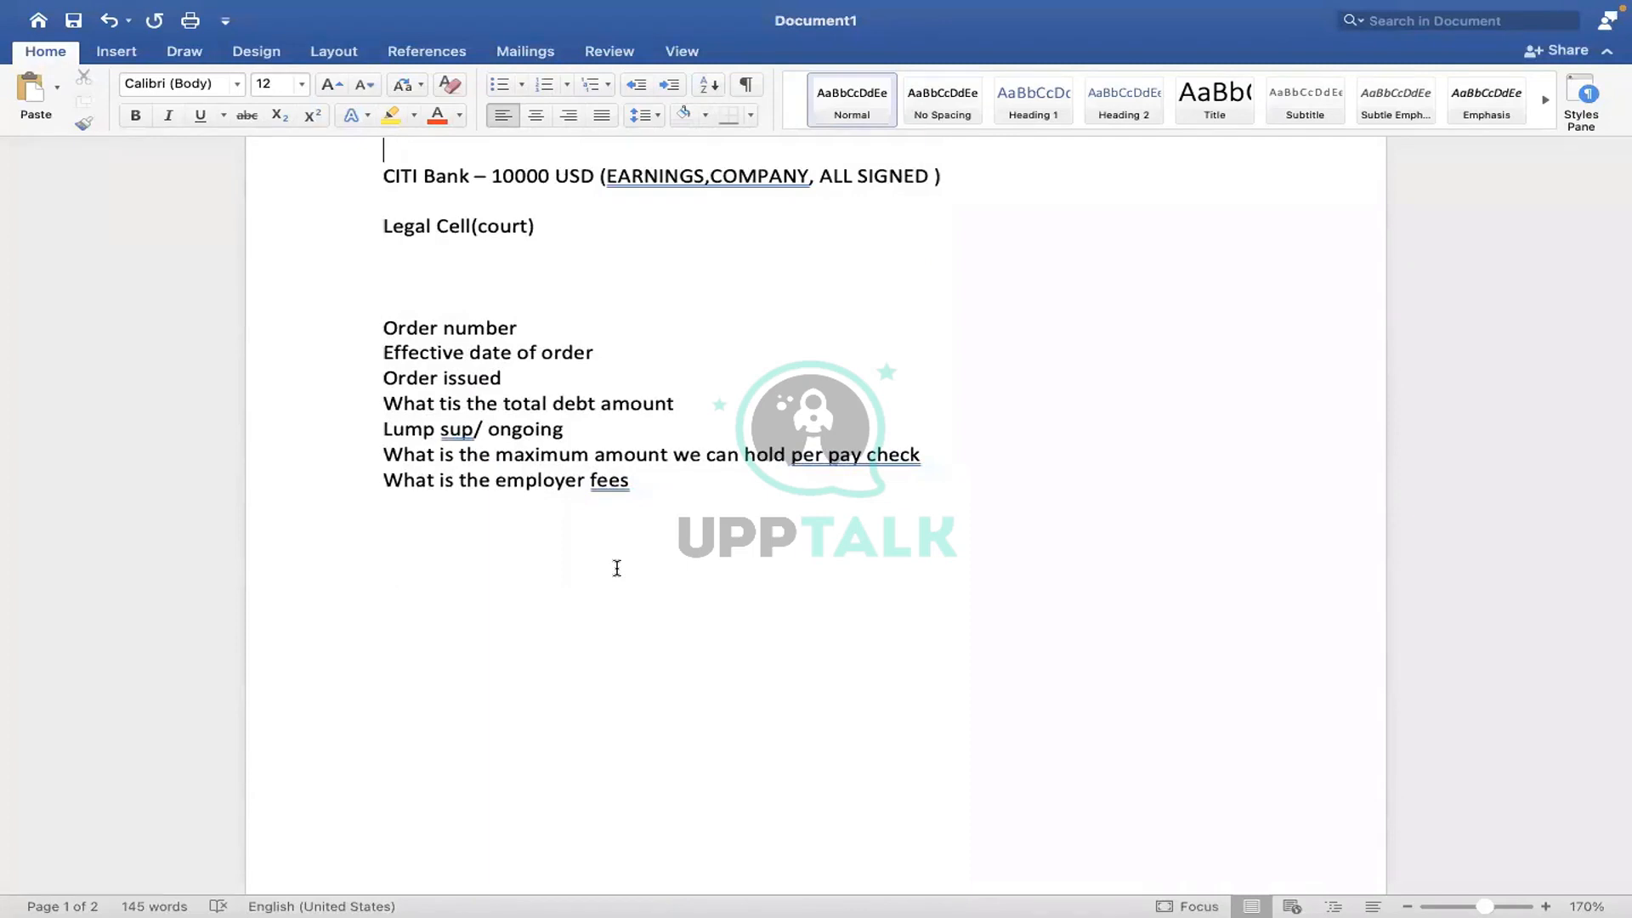
key("Left")
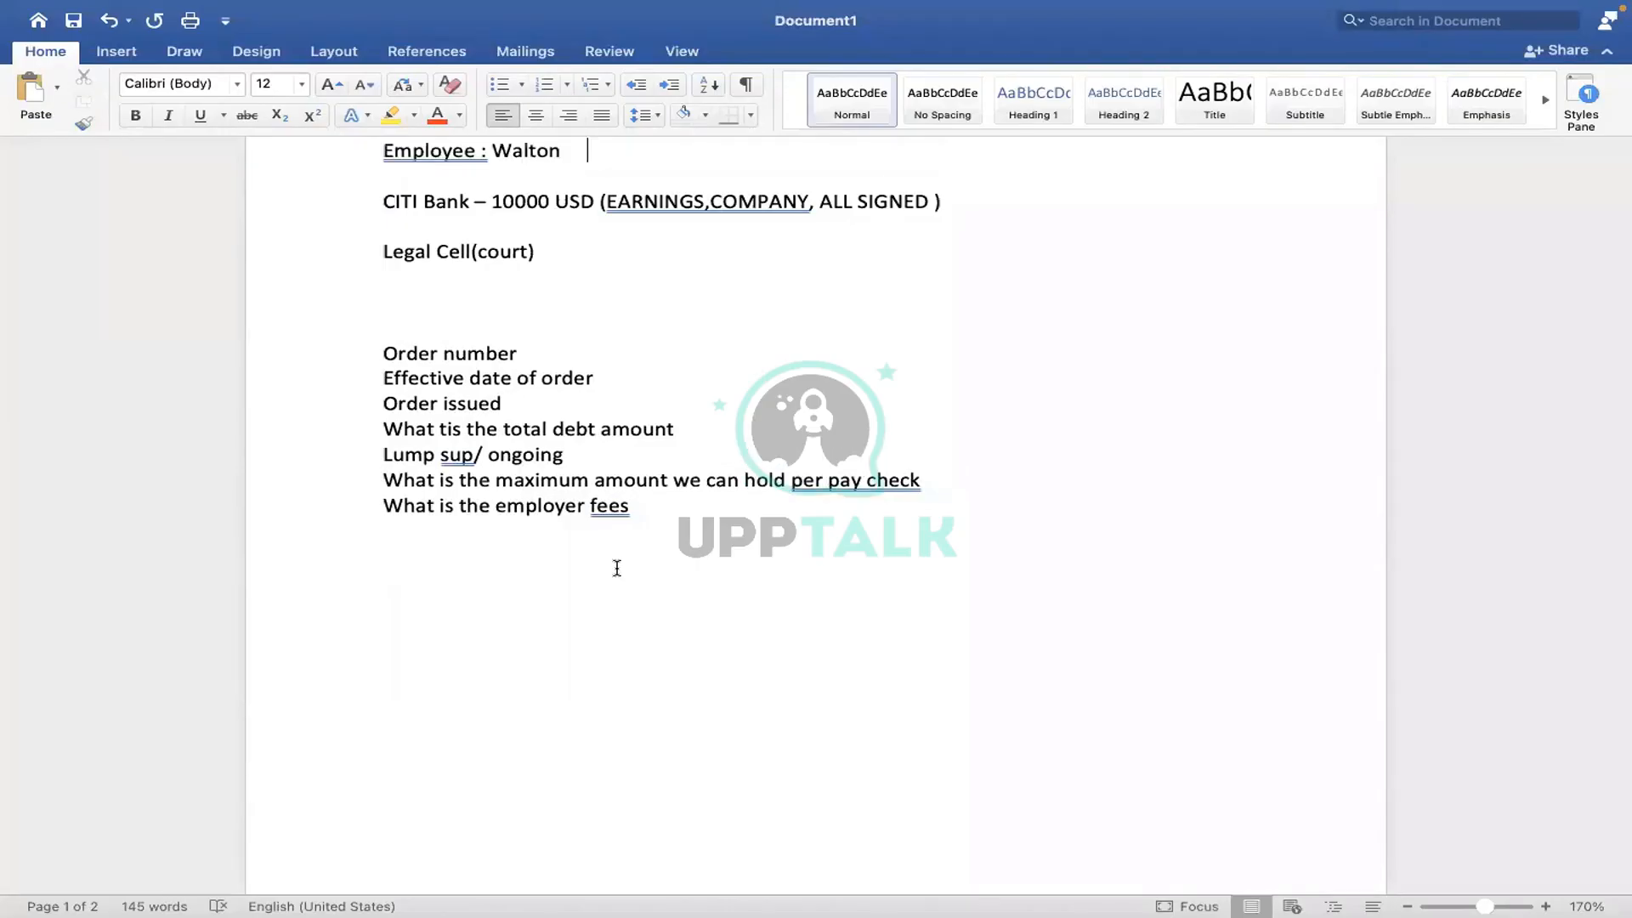
key("Down")
key("Down")
key("Down")
key("Down")
key("Down")
key("Down")
key("Down")
key("Down")
key("Down")
key("Down")
key("Down")
key("Down")
key("Down")
key("Down")
key("Down")
key("Down")
key("Down")
key("Down")
key("Down")
key("Down")
key("Down")
key("Down")
key("Down")
key("Down")
key("Down")
key("Down")
key("Down")
key("Down")
key("Down")
key("Down")
key("Down")
key("Down")
key("Down")
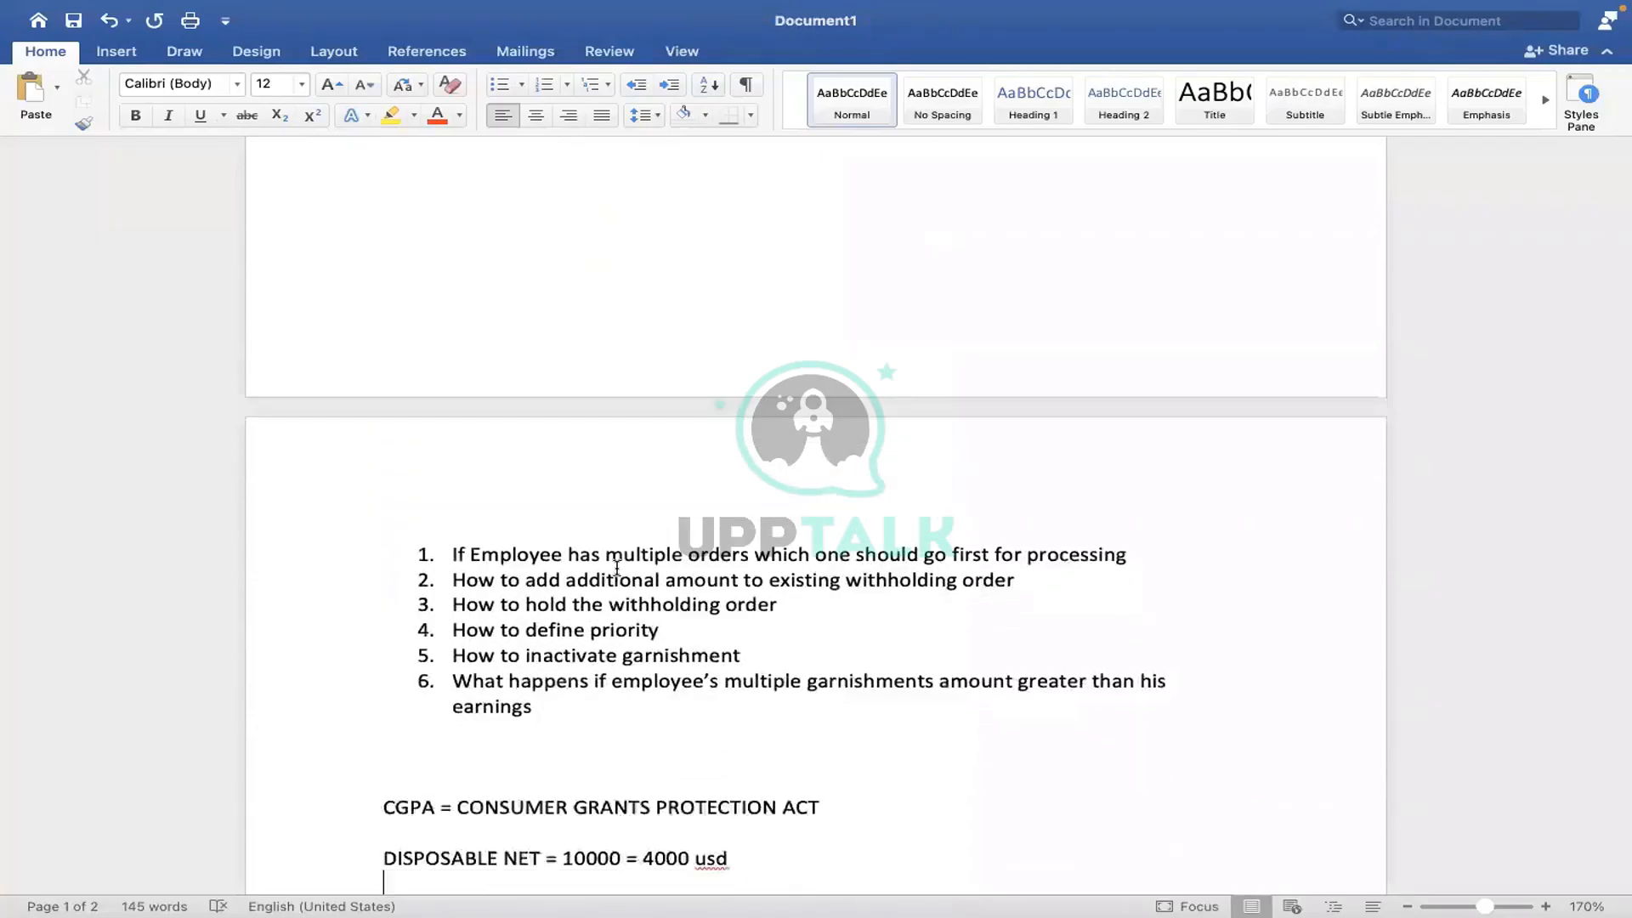
key("Down")
key("Down")
key("Down")
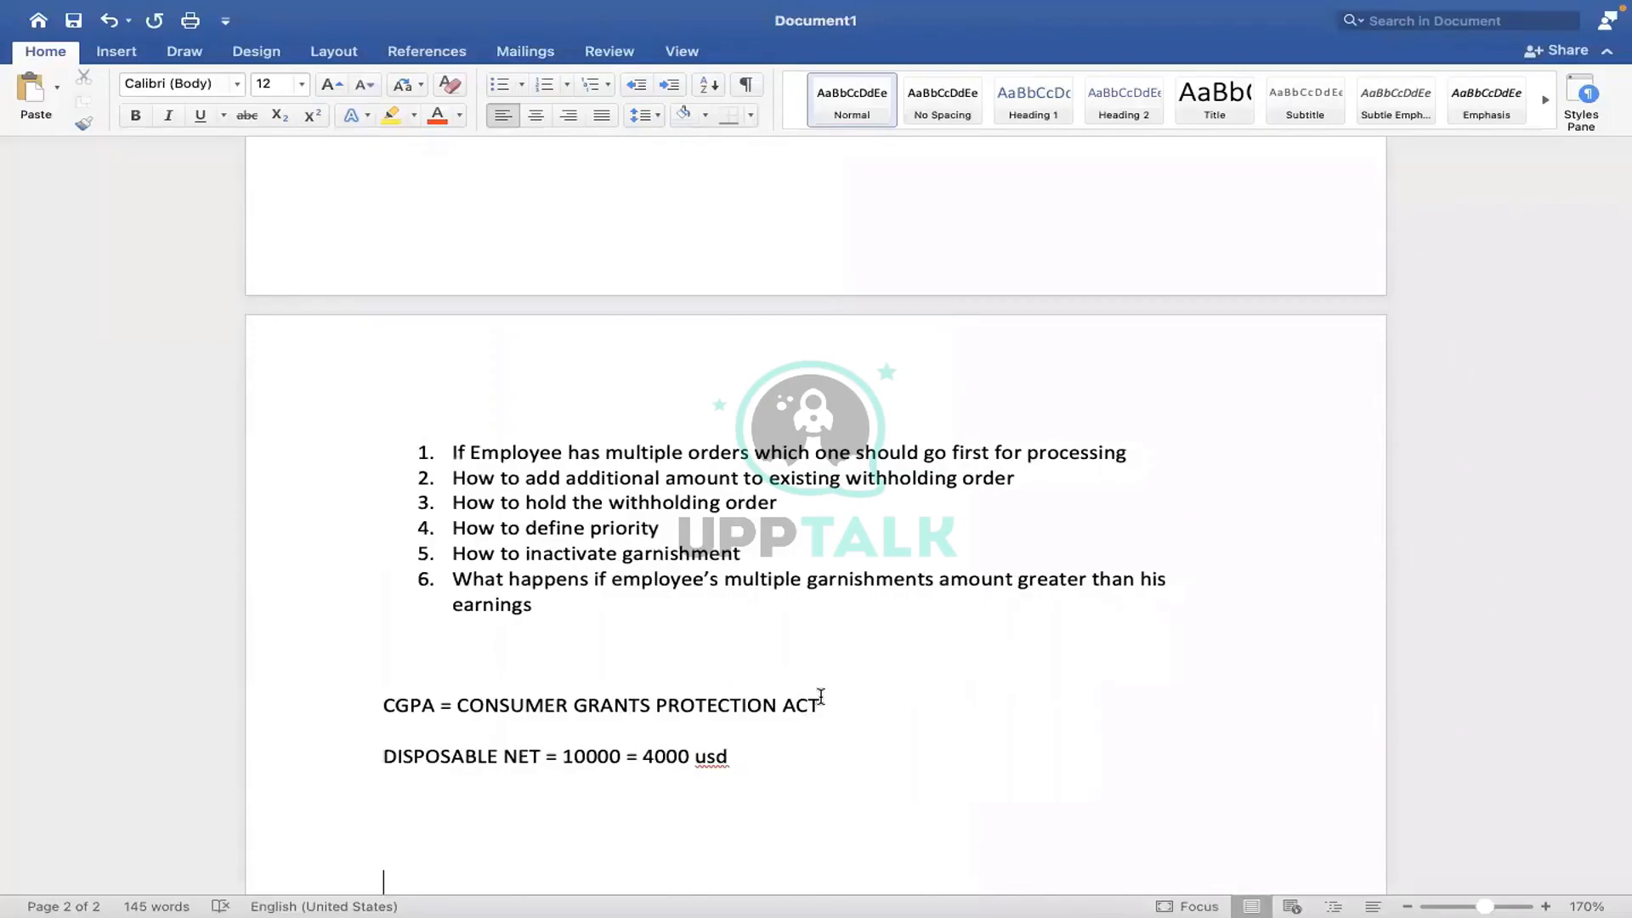
Go over the wording of the CGPA definition and the amounts in the DISPOSABLE NET line, selecting each in turn
left_click_drag(829, 698, 474, 707)
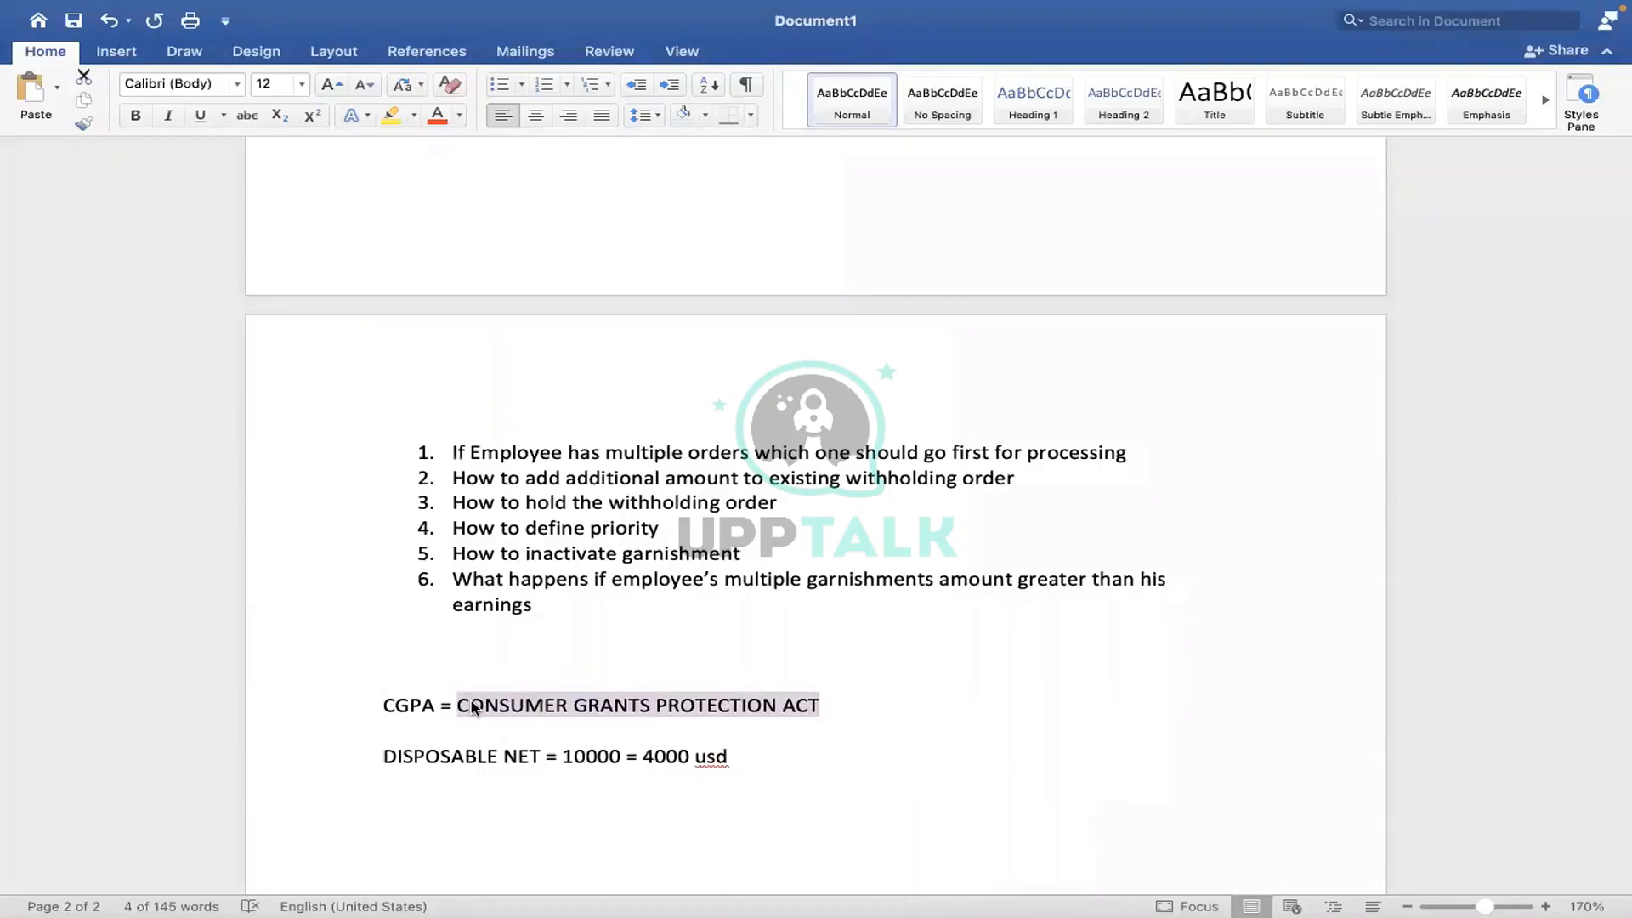
left_click(472, 705)
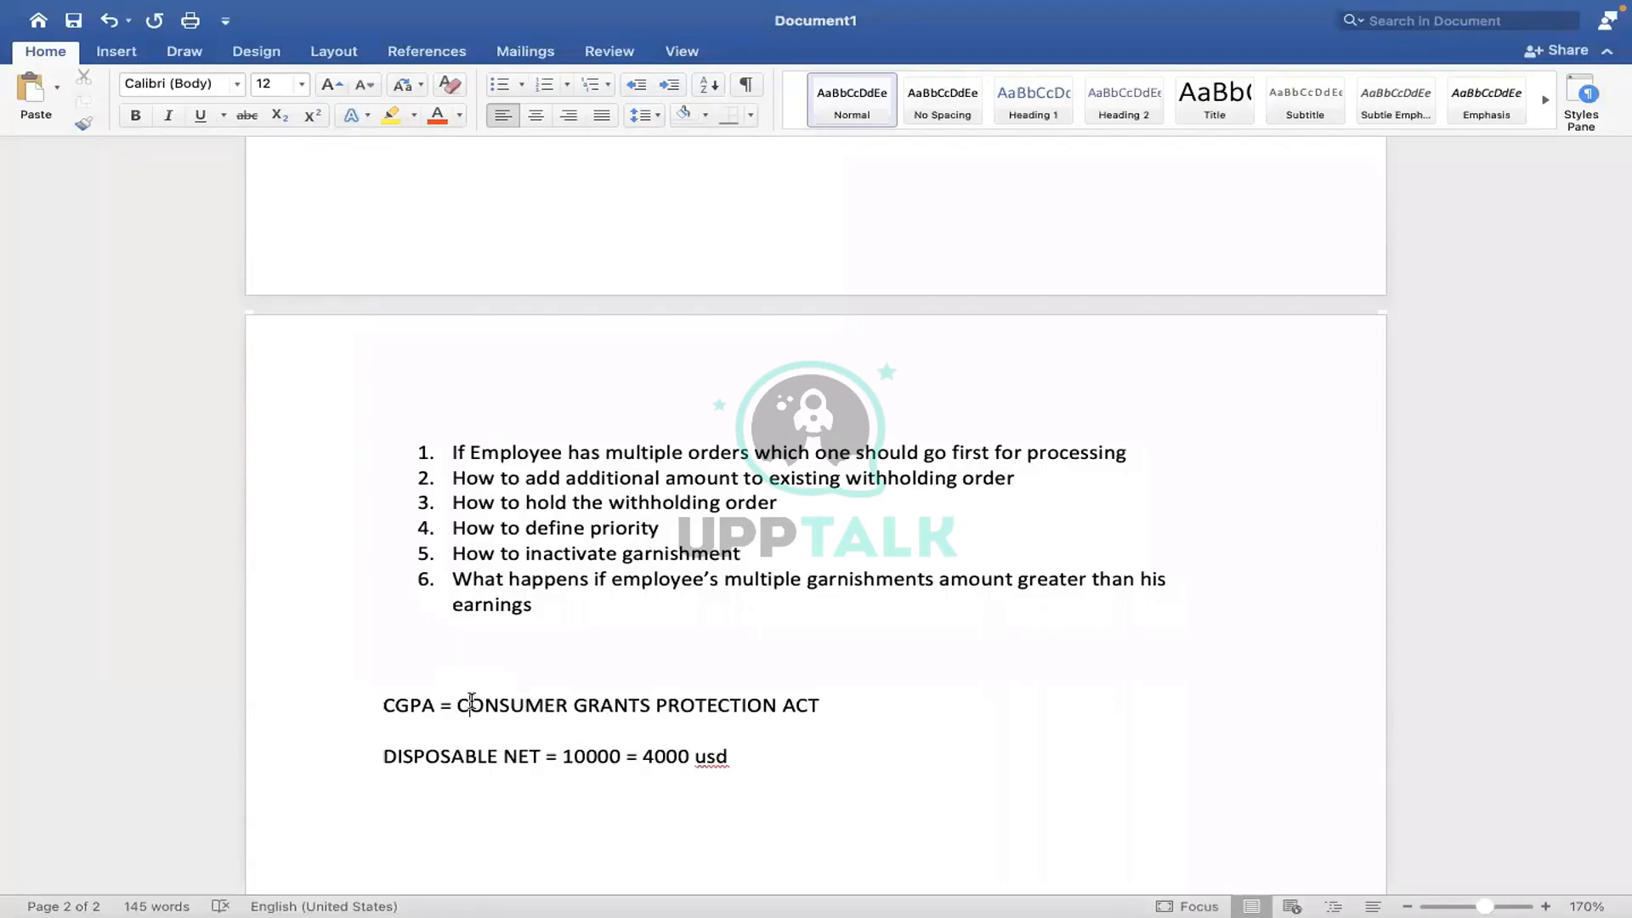
left_click_drag(548, 755, 764, 755)
left_click(644, 755)
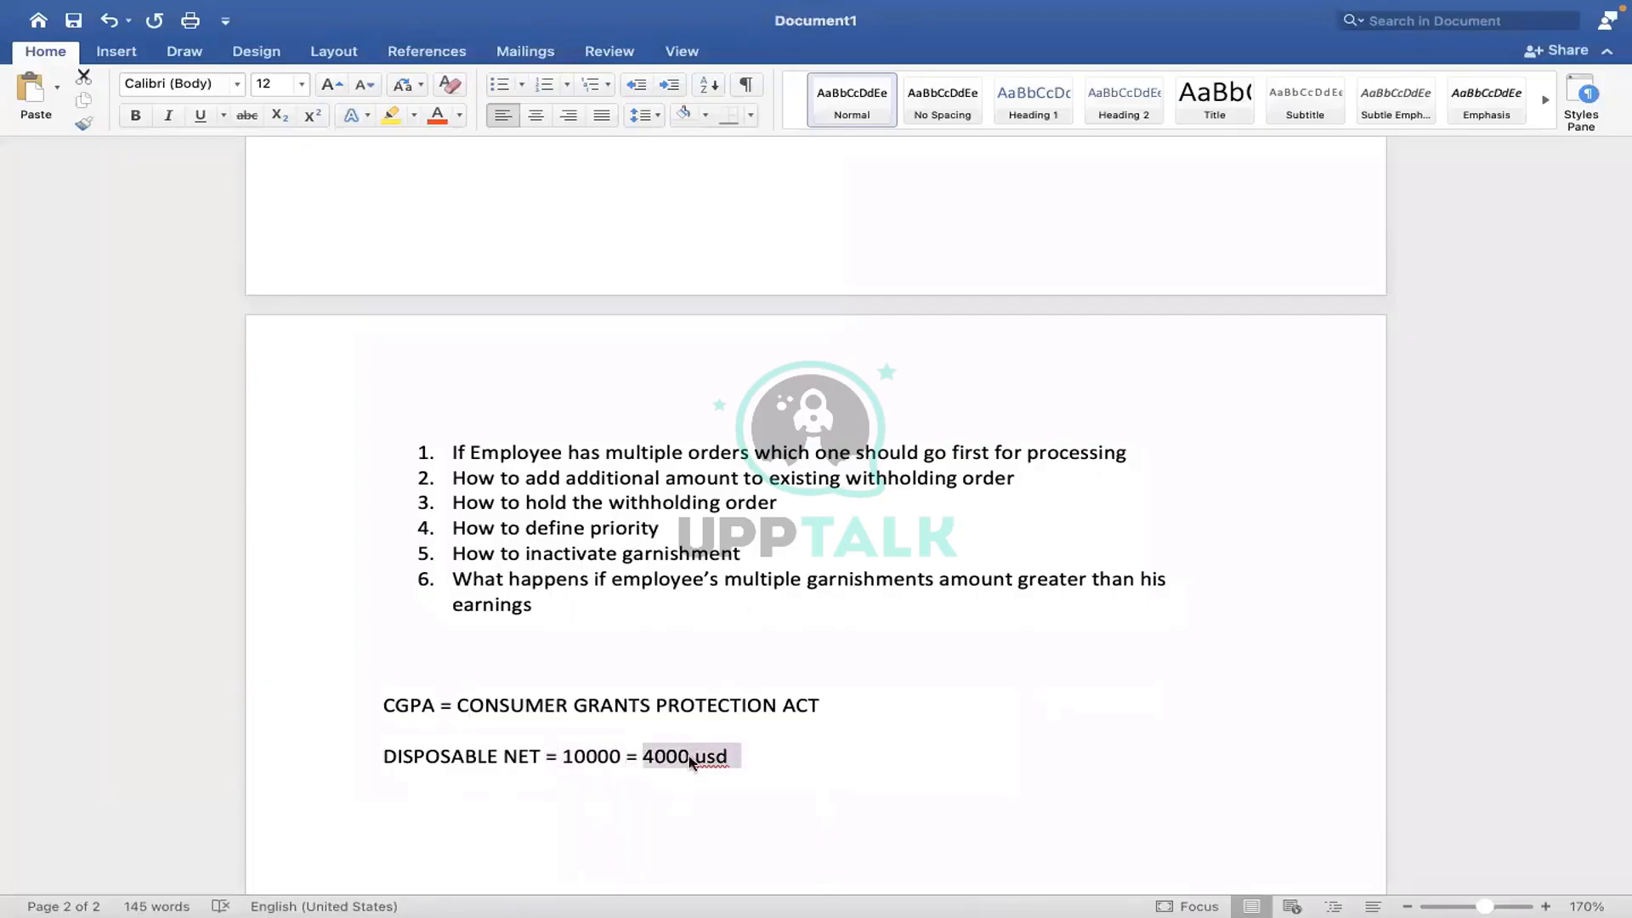
left_click(631, 756)
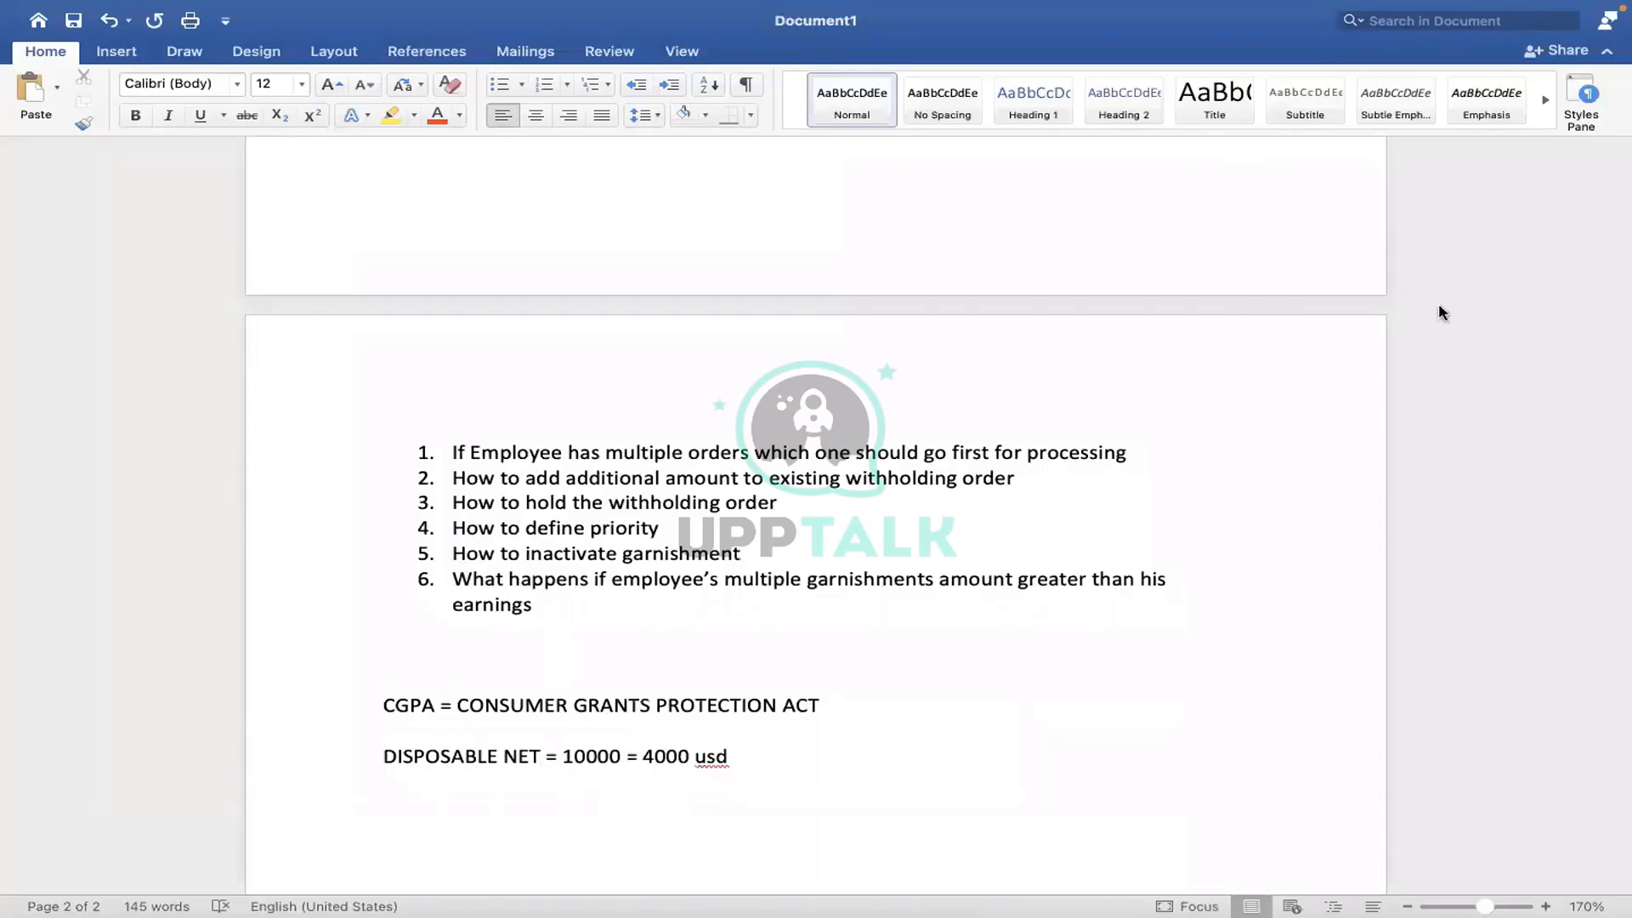
Select the second question, "How to add additional amount to existing withholding order", to discuss it
left_click(604, 580)
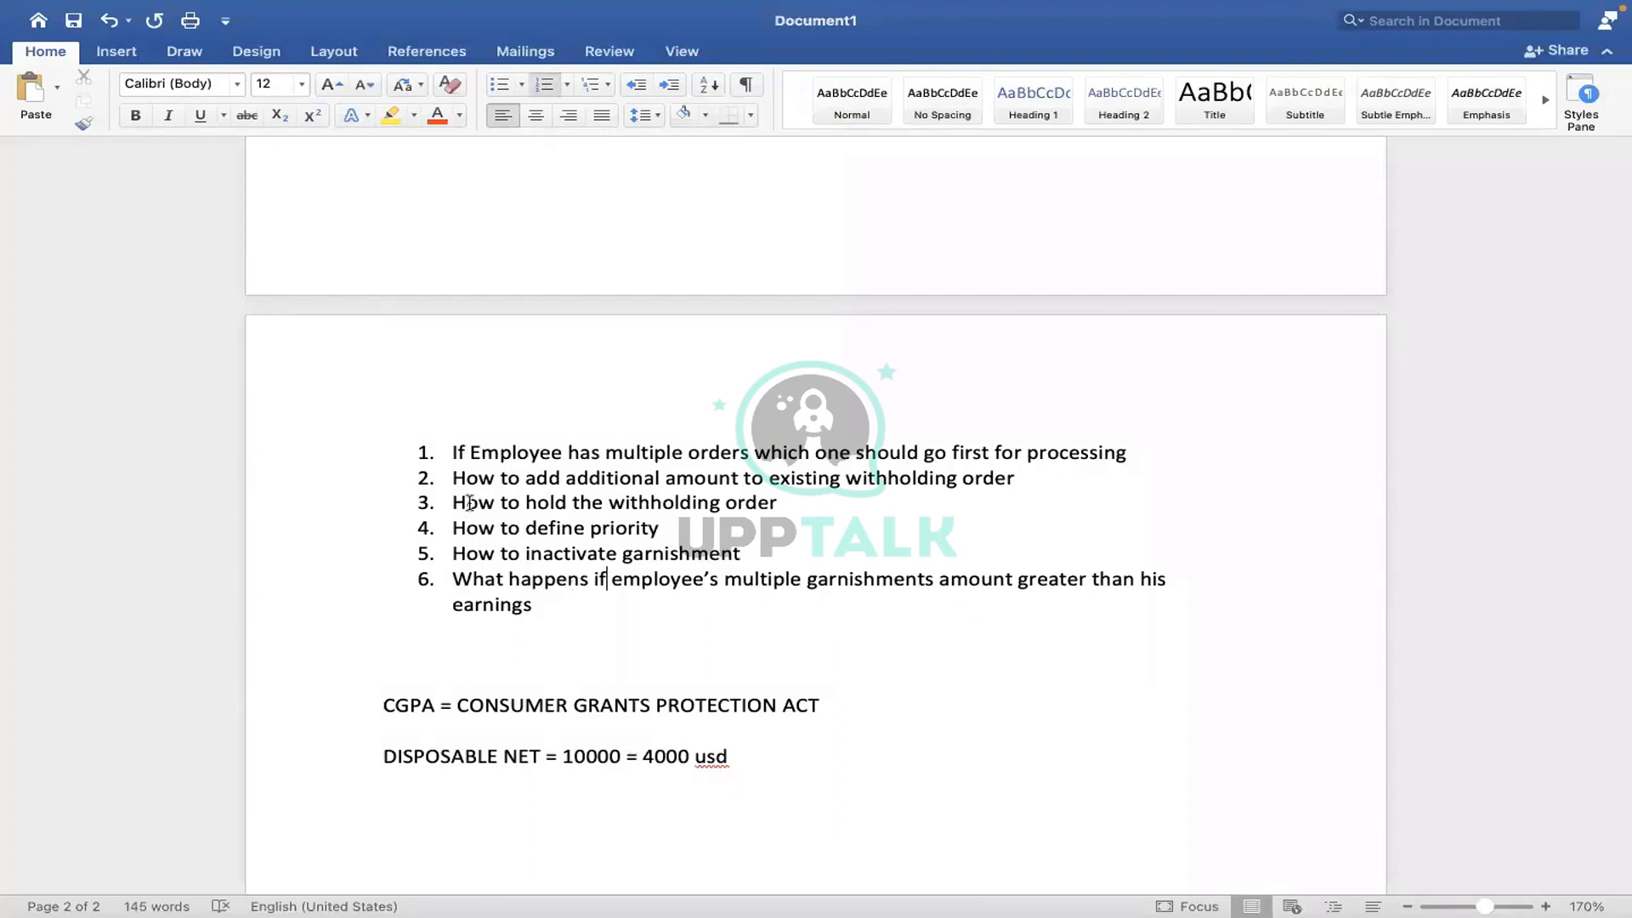
left_click(1118, 459)
left_click_drag(451, 478, 979, 487)
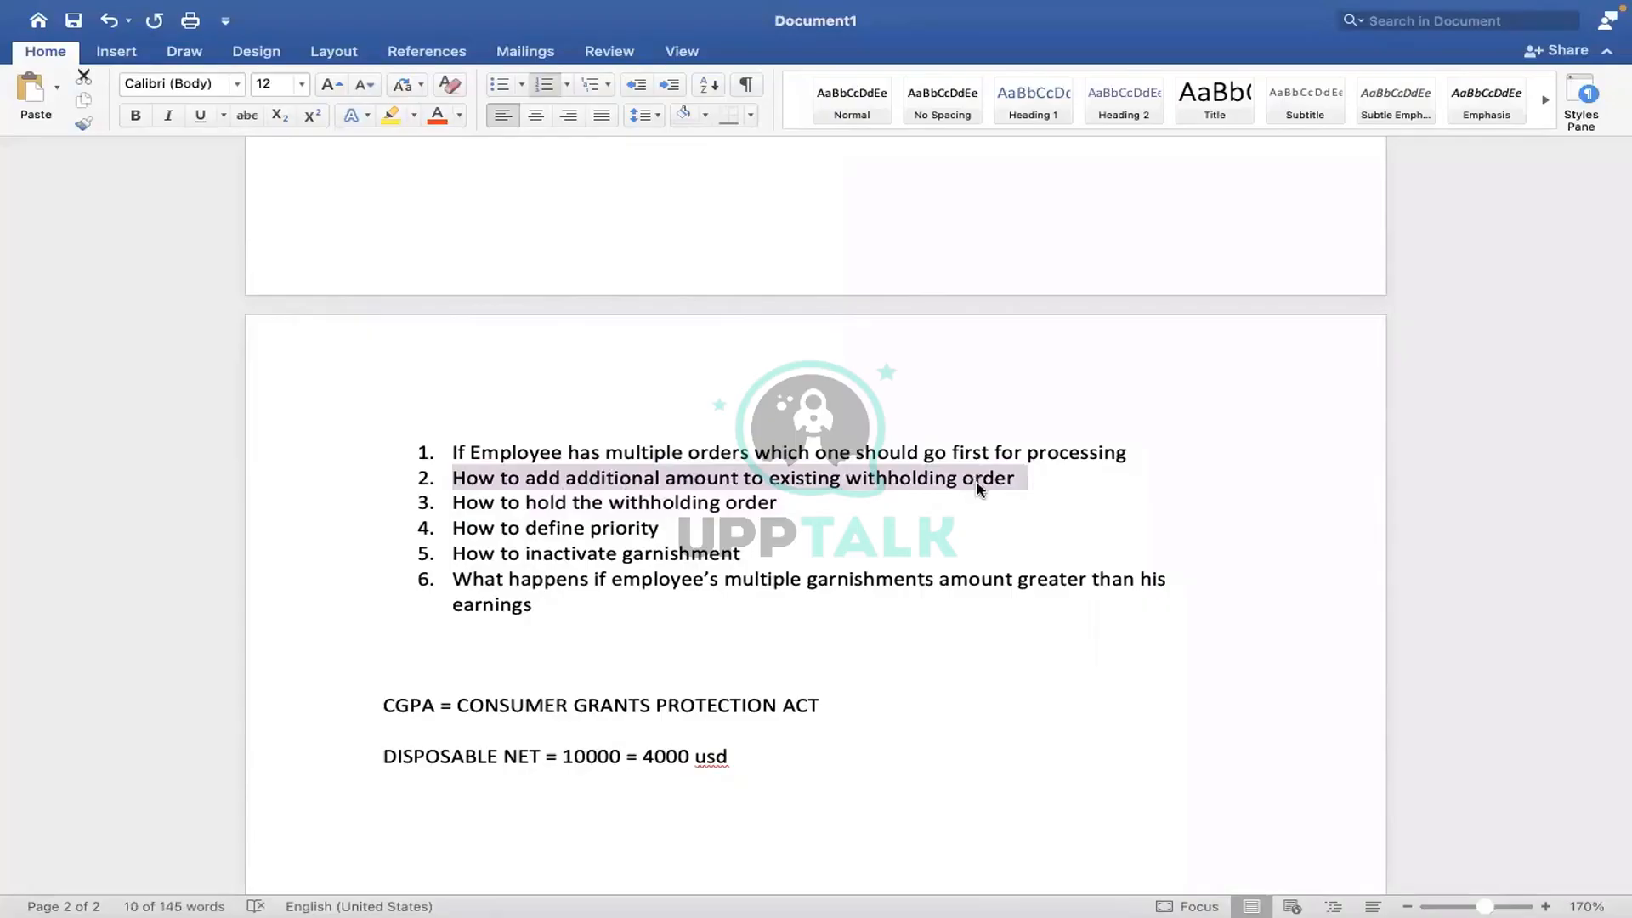
Switch to Workday and open the Withholding Orders view in the worker's Pay section
key("ctrl+Right")
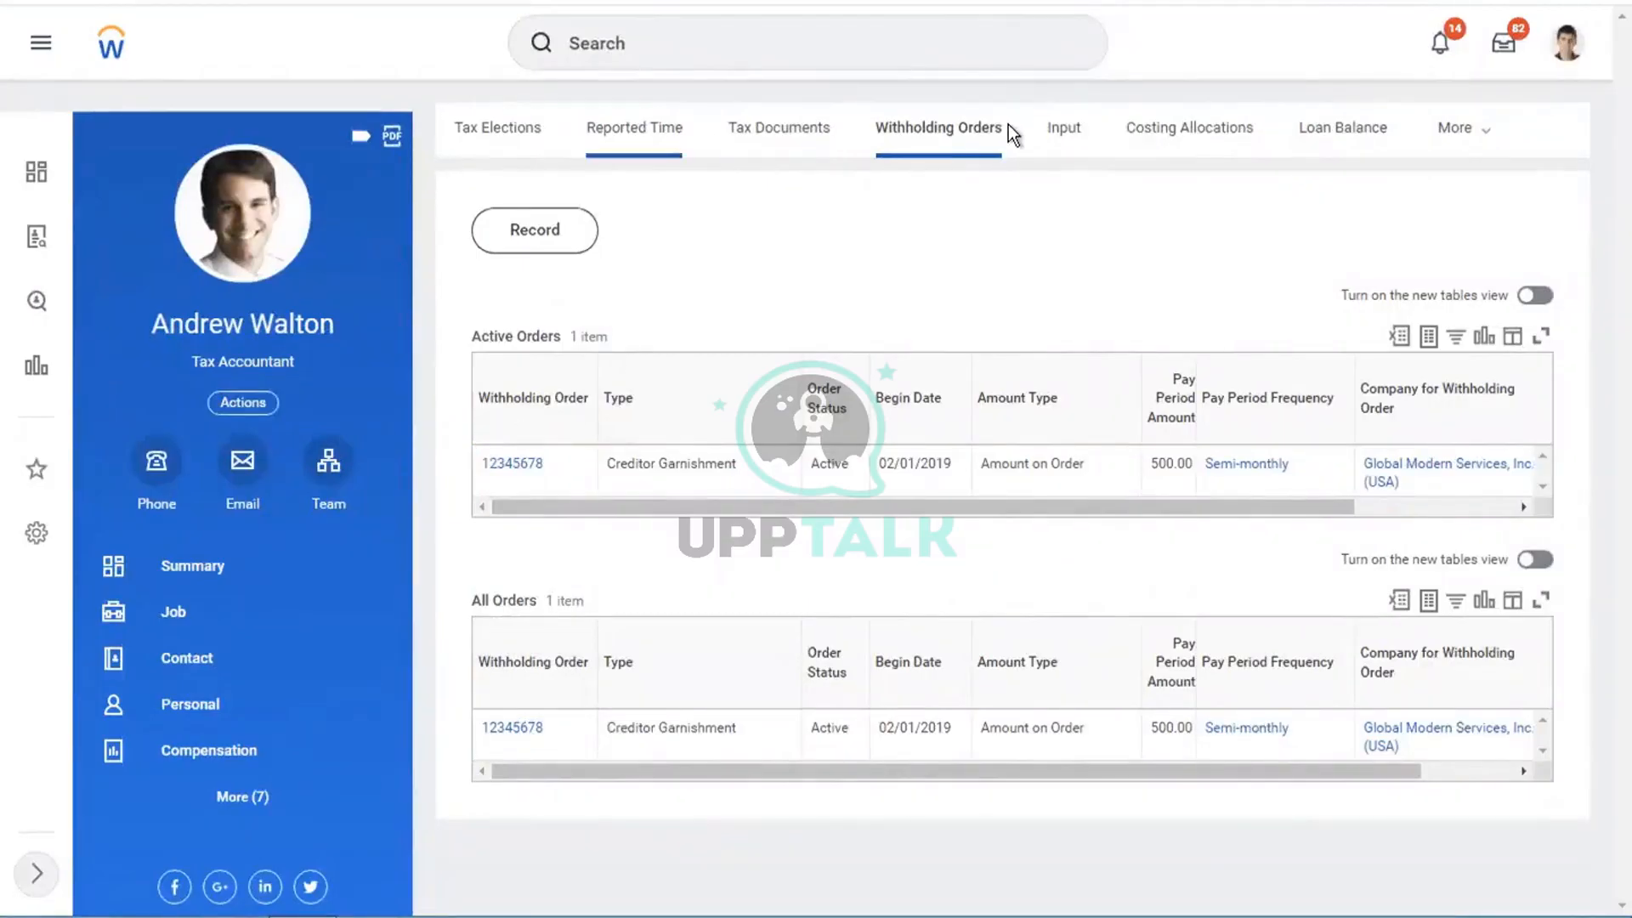
left_click(175, 629)
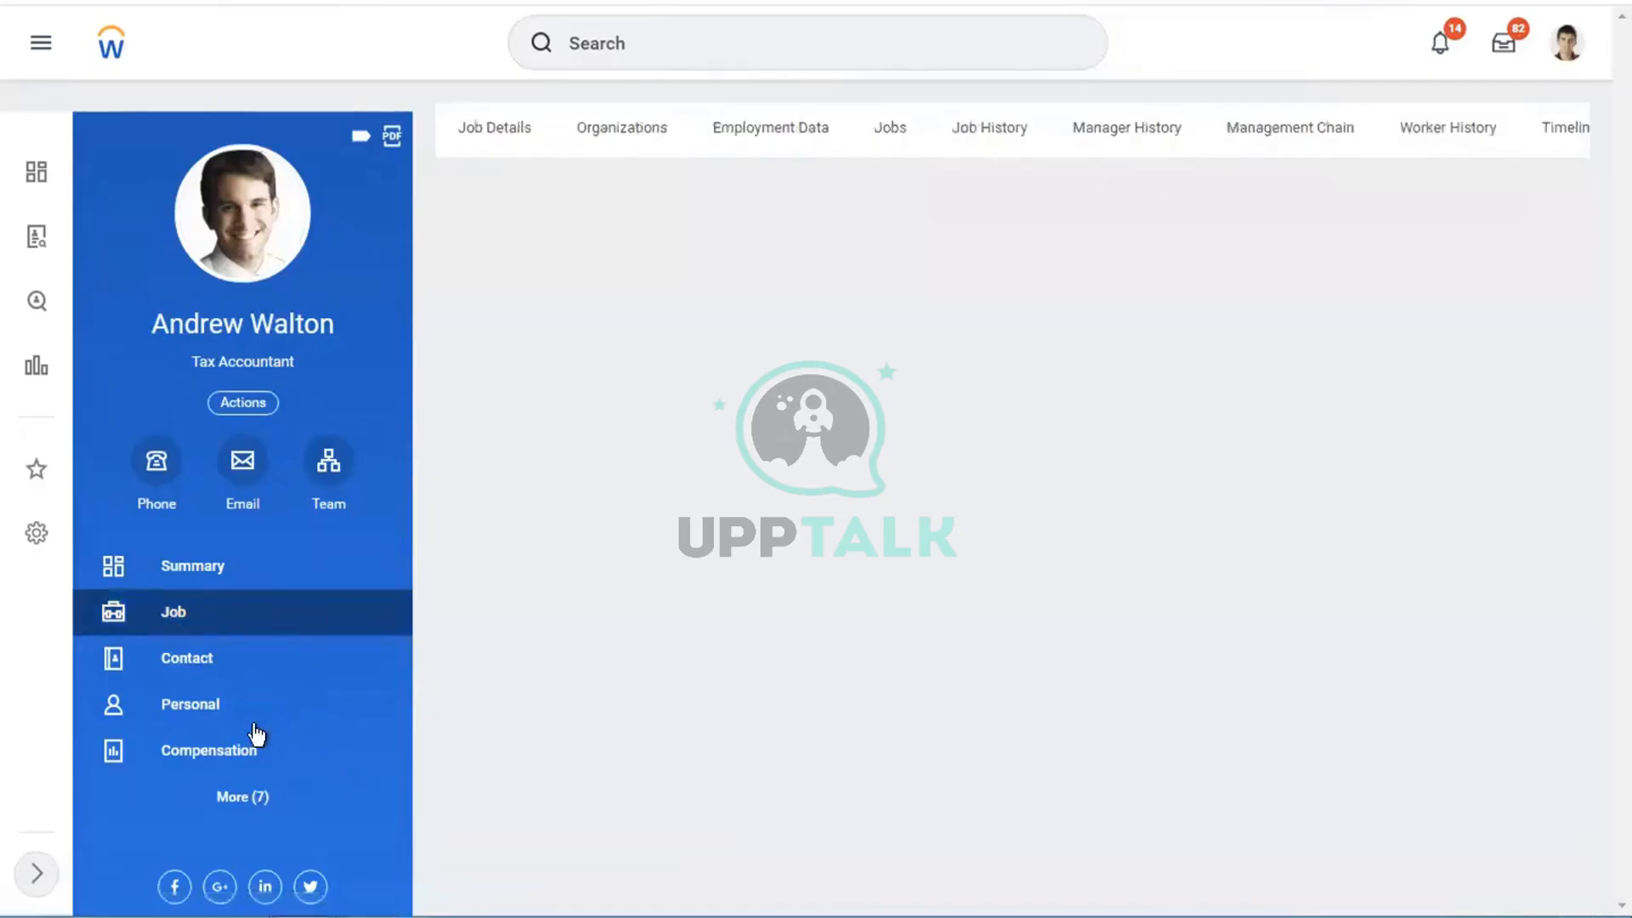
left_click(244, 797)
left_click(244, 799)
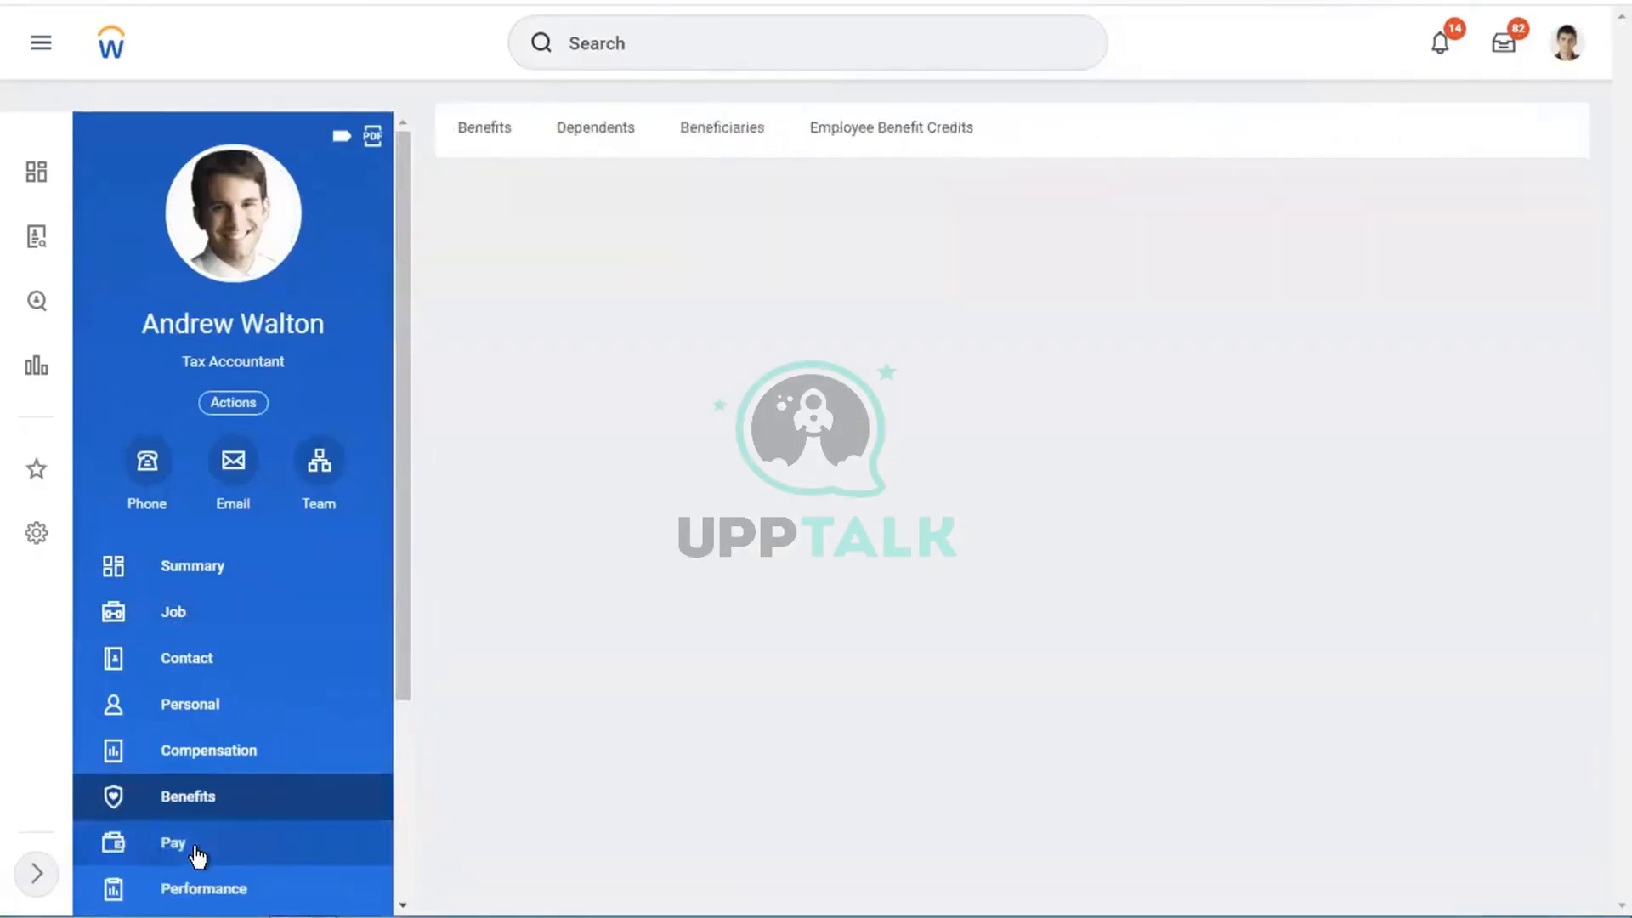
left_click(195, 855)
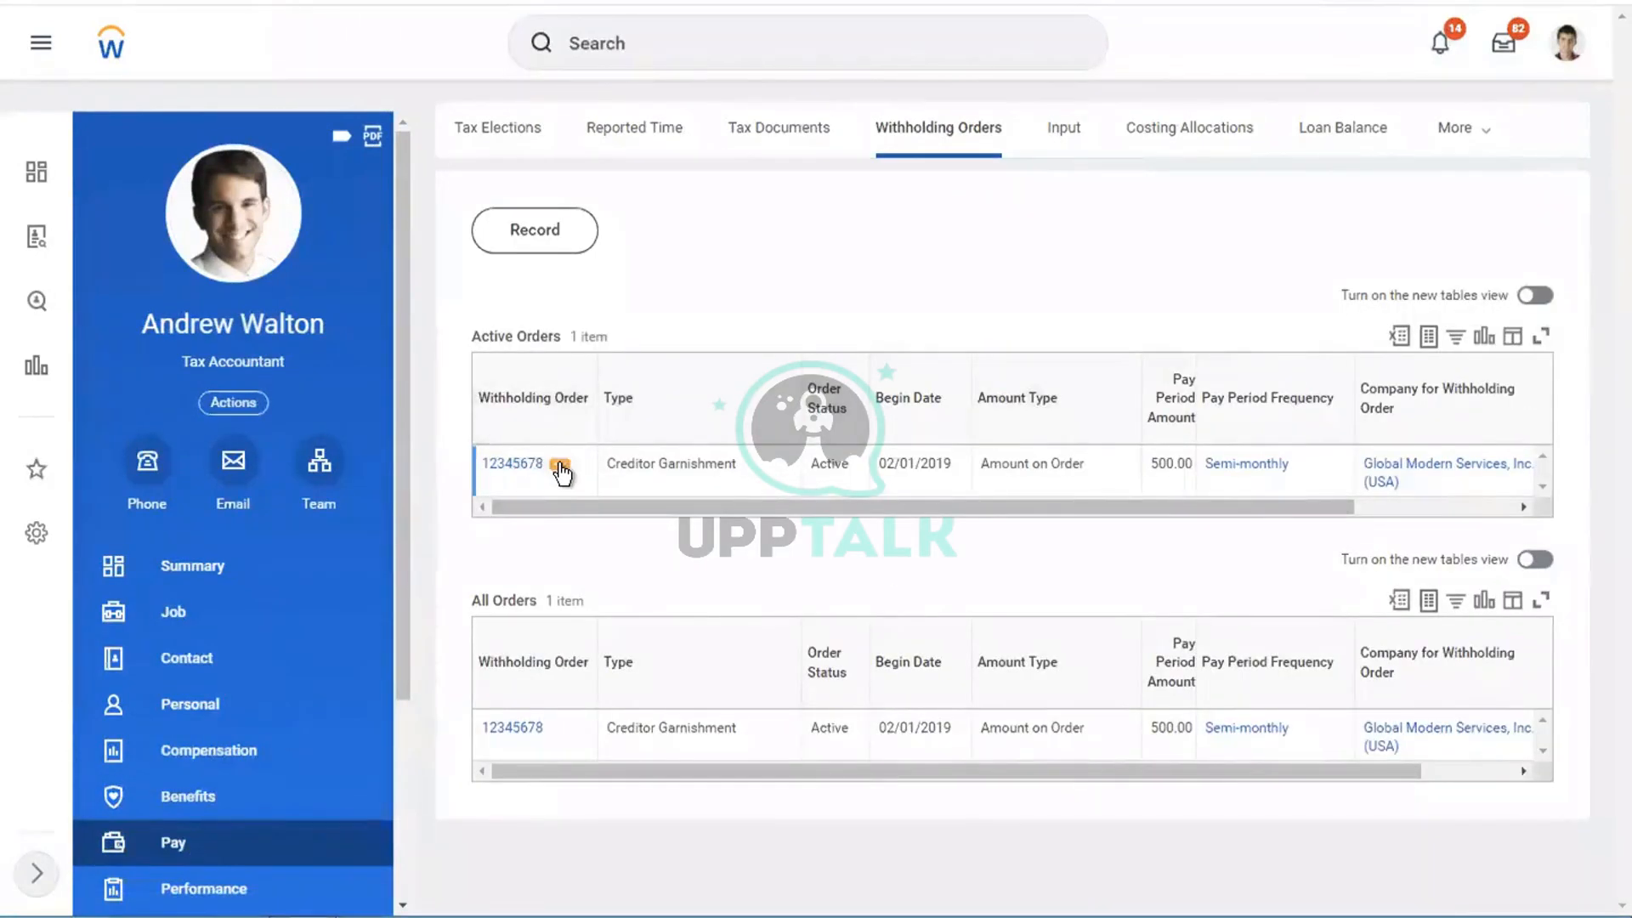
Open the active creditor garnishment order for editing and examine its pay period amount, total debt amount and monthly limit fields
left_click(560, 466)
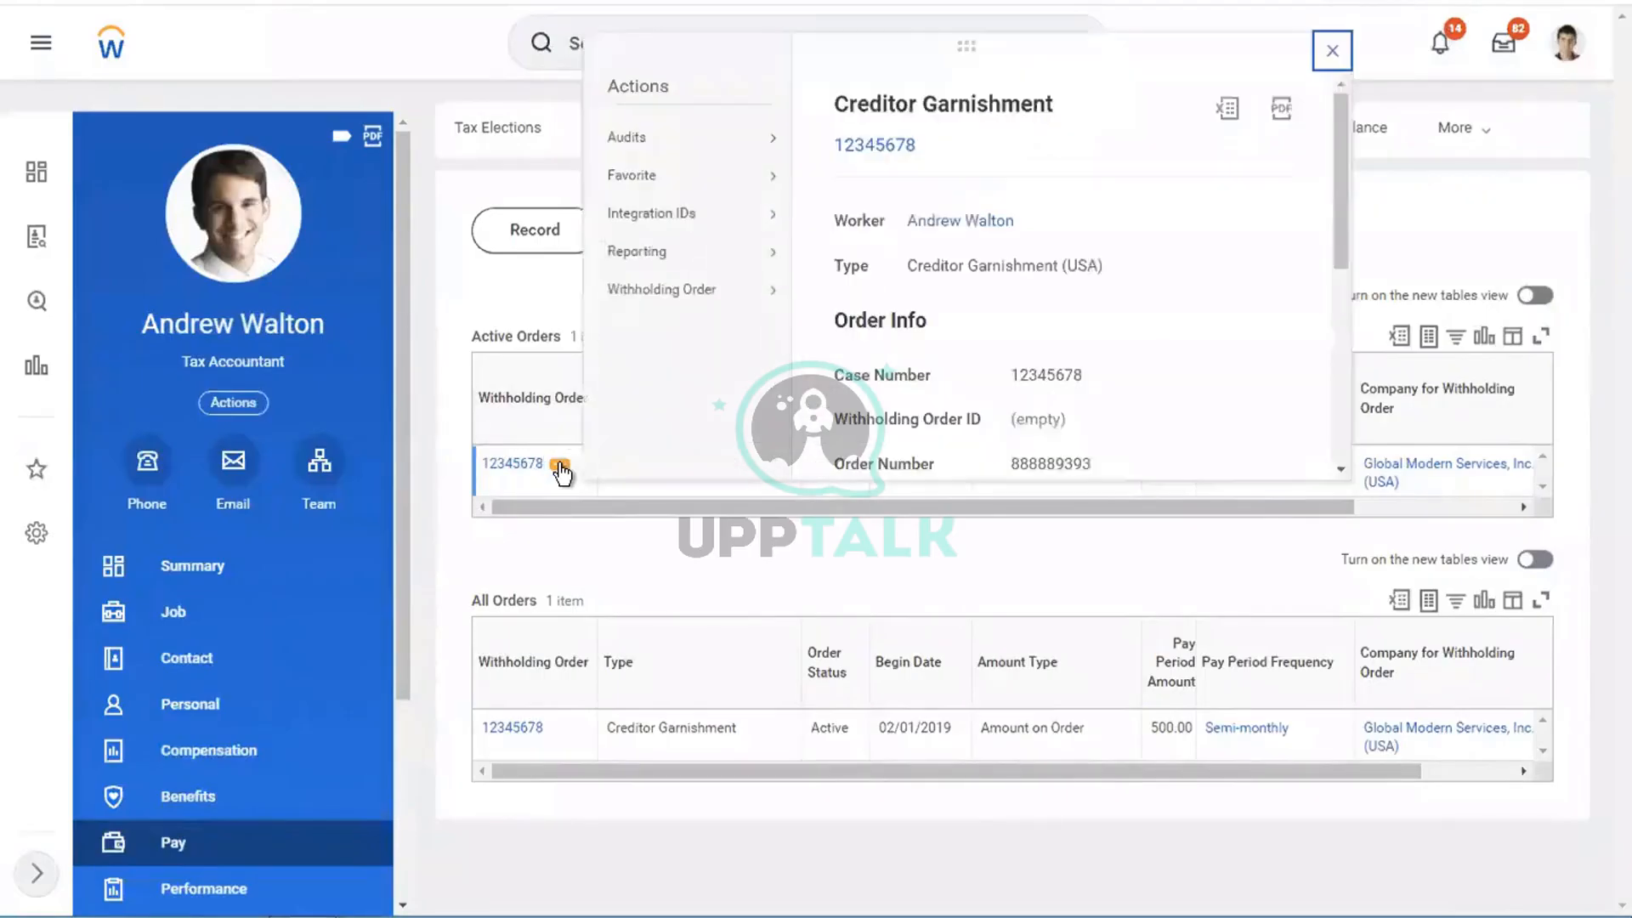
mouse_move(645, 291)
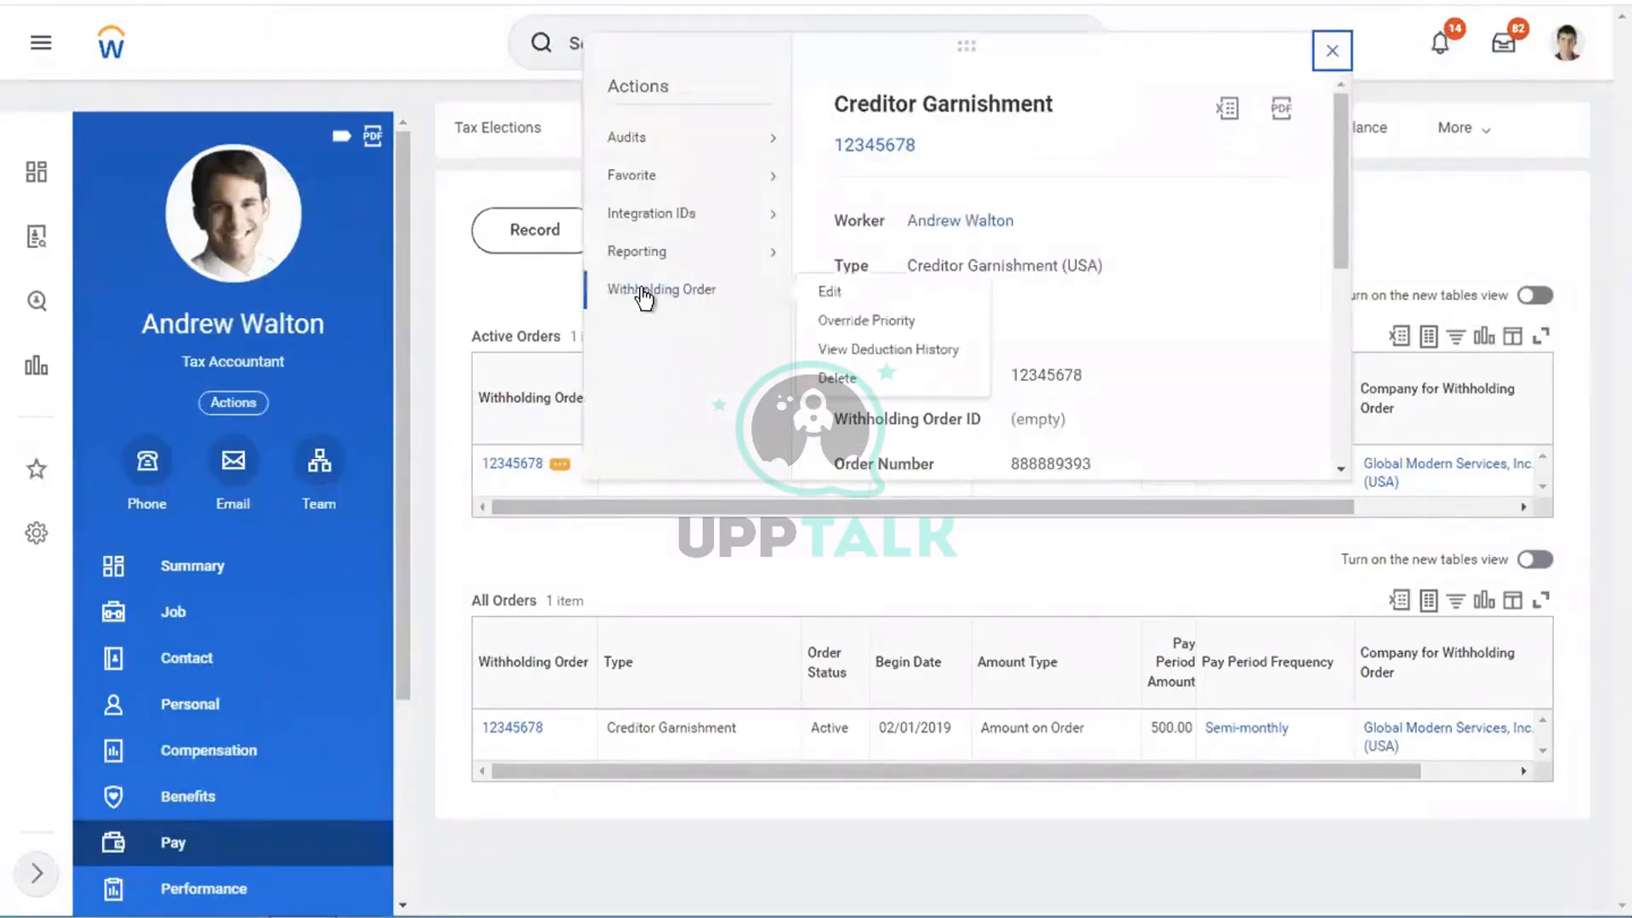
left_click(833, 294)
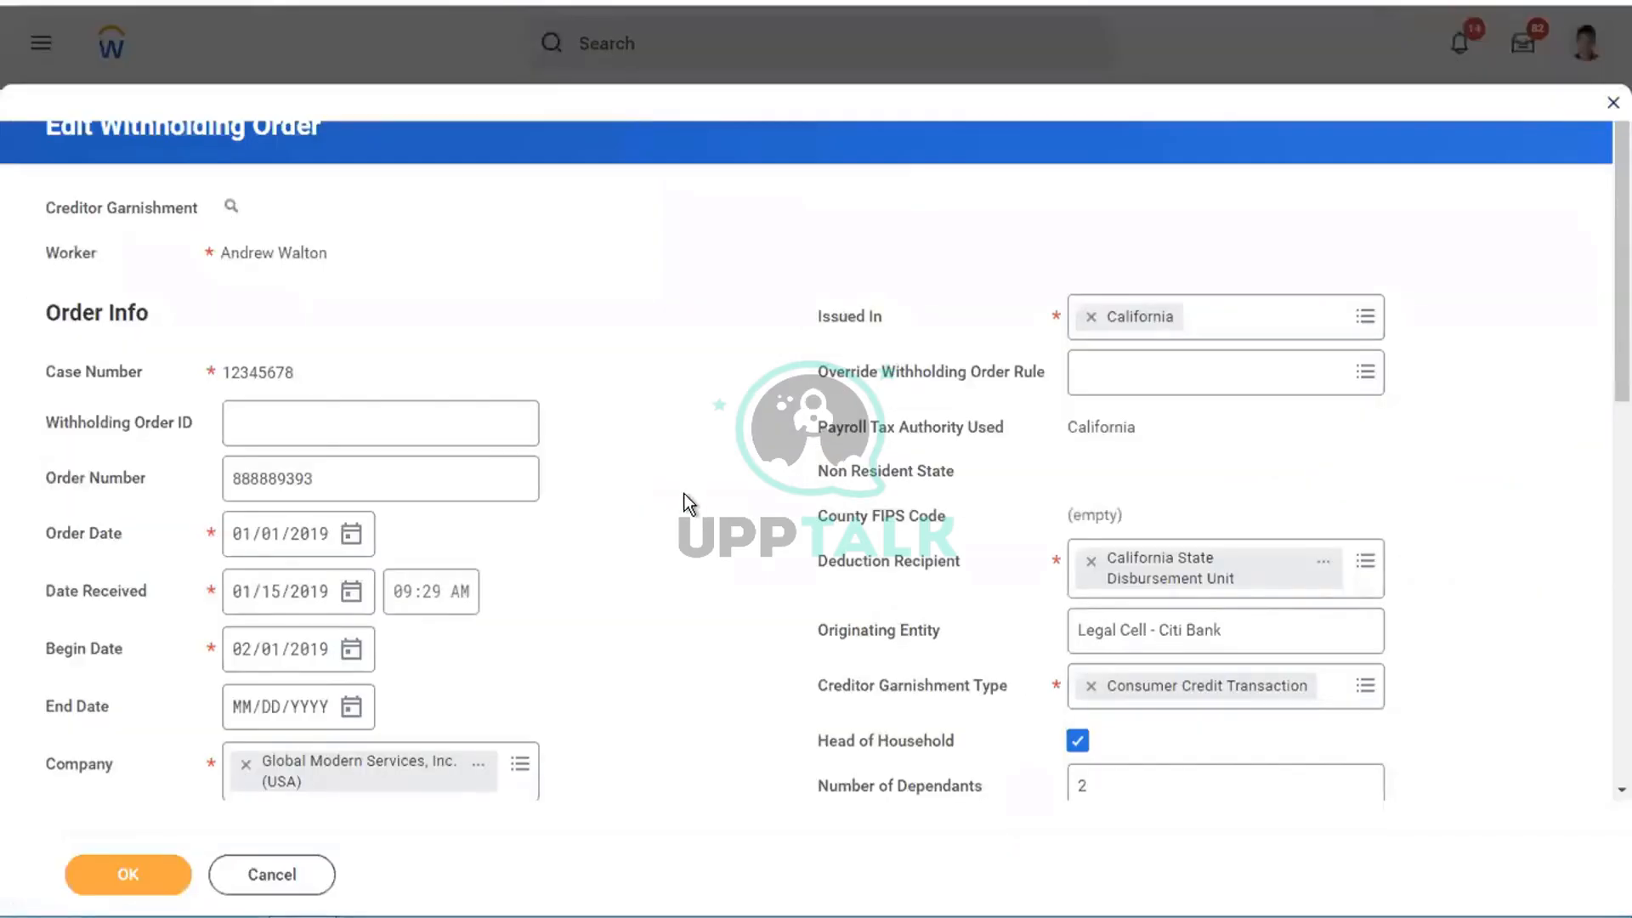
scroll(684, 493, "down", 5)
scroll(683, 493, "down", 1)
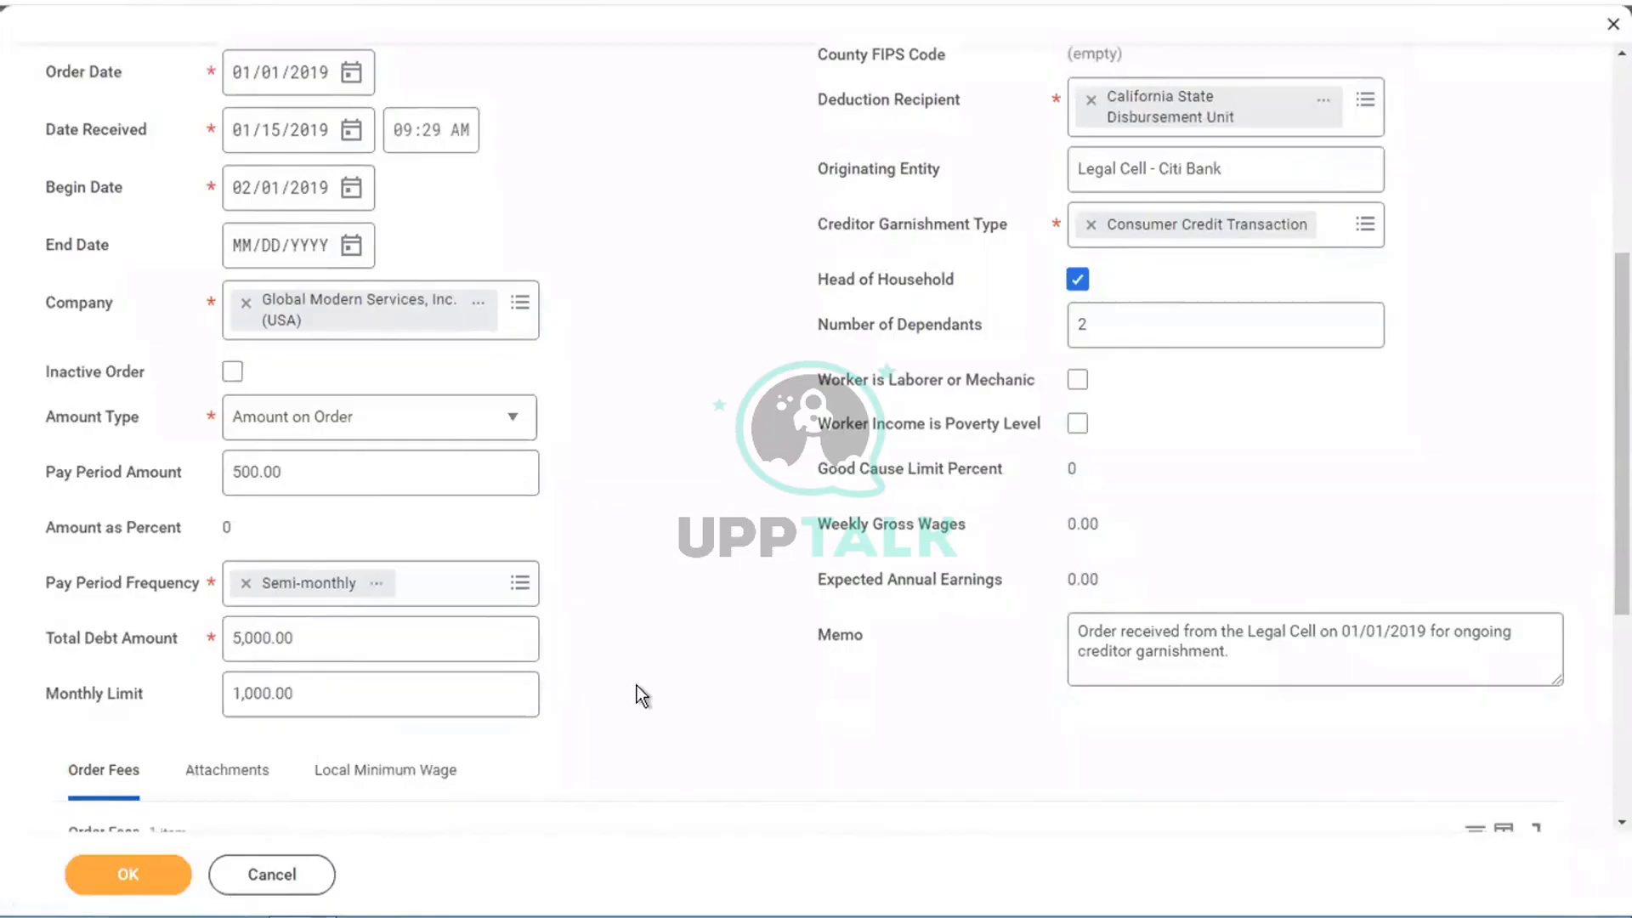
Switch to the Word notes, select the third question "How to hold the withholding order", and compare it with Workday's Inactive Order option
key("ctrl+Left")
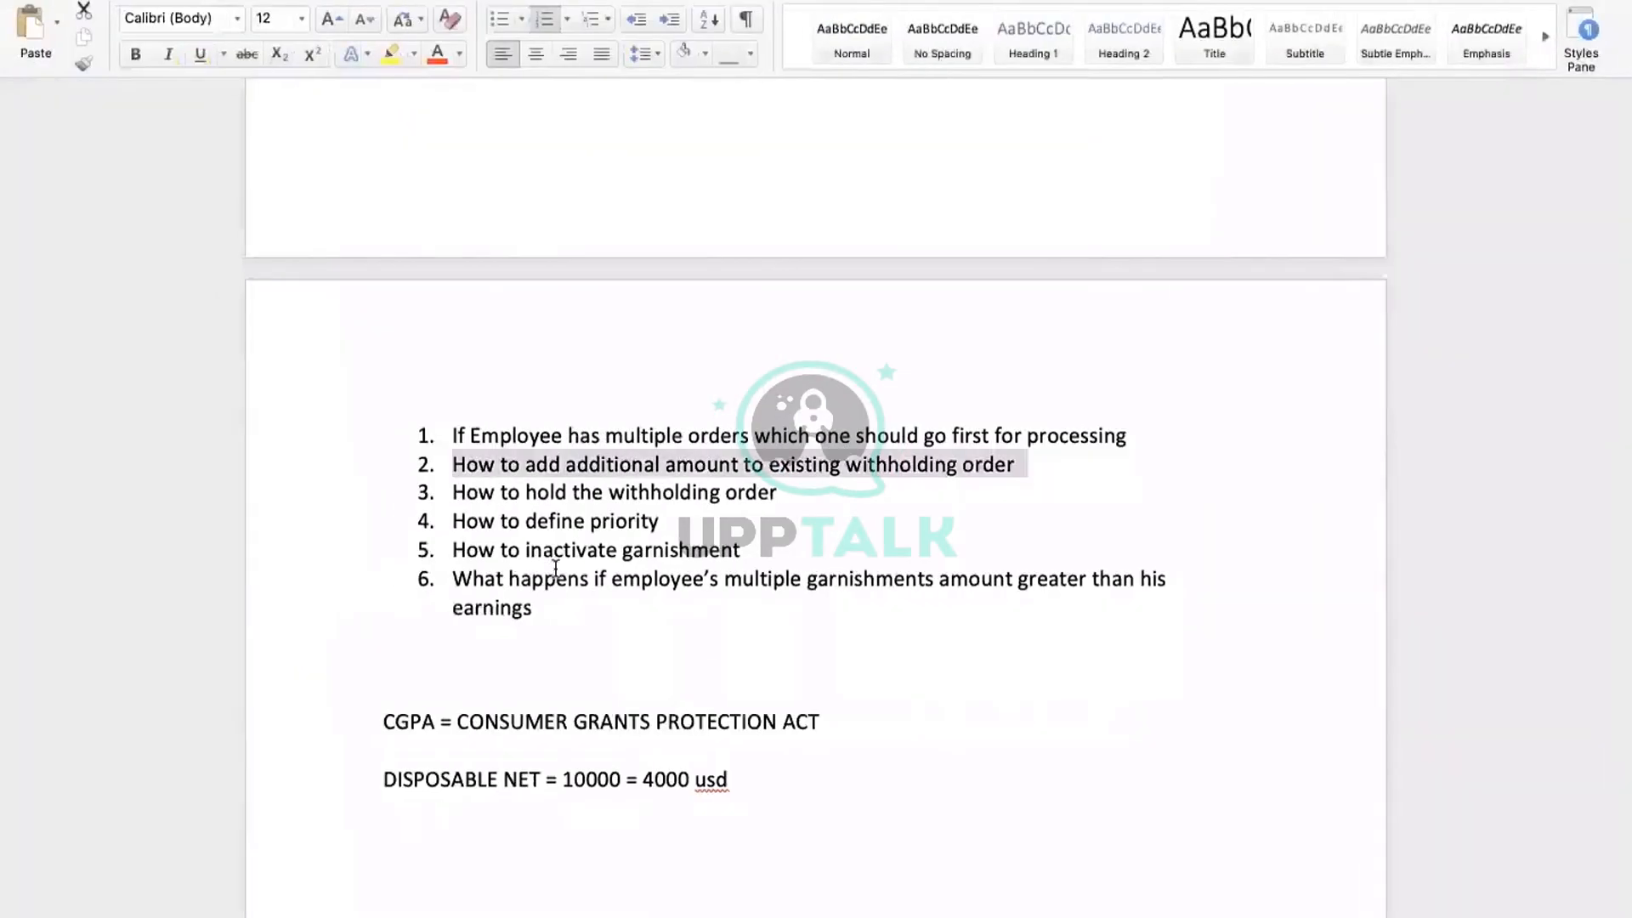
left_click(783, 501)
key("shift+alt+Left")
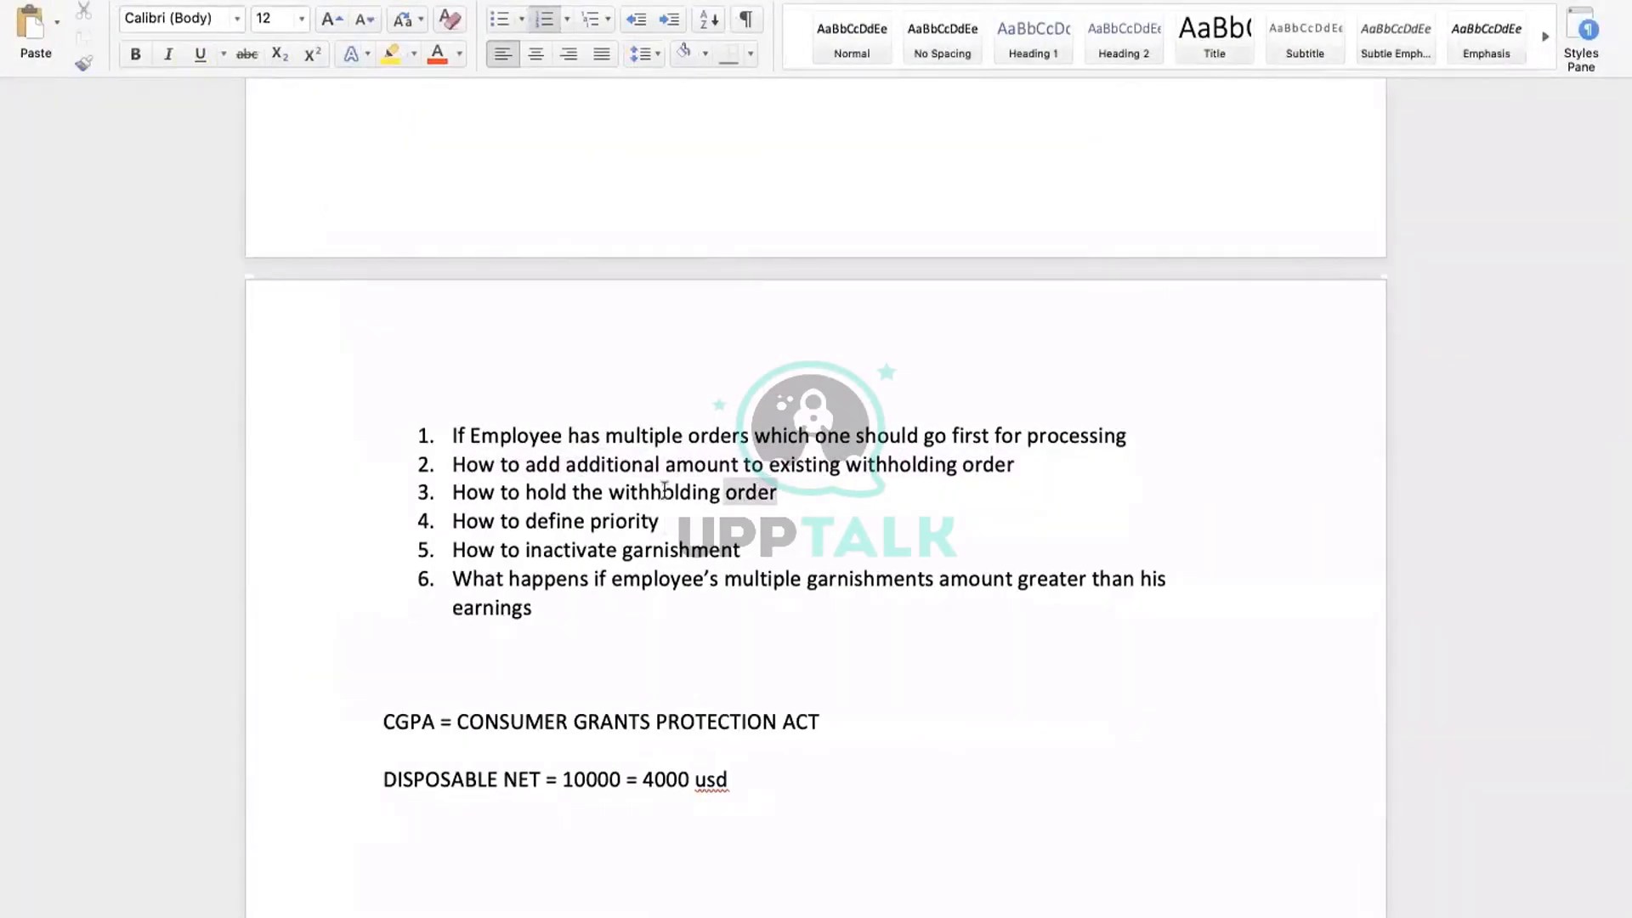
key("shift+alt+Left")
key("shift+alt+Left")
key("shift+alt+Left")
key("shift+alt+Left")
key("shift+alt+Left")
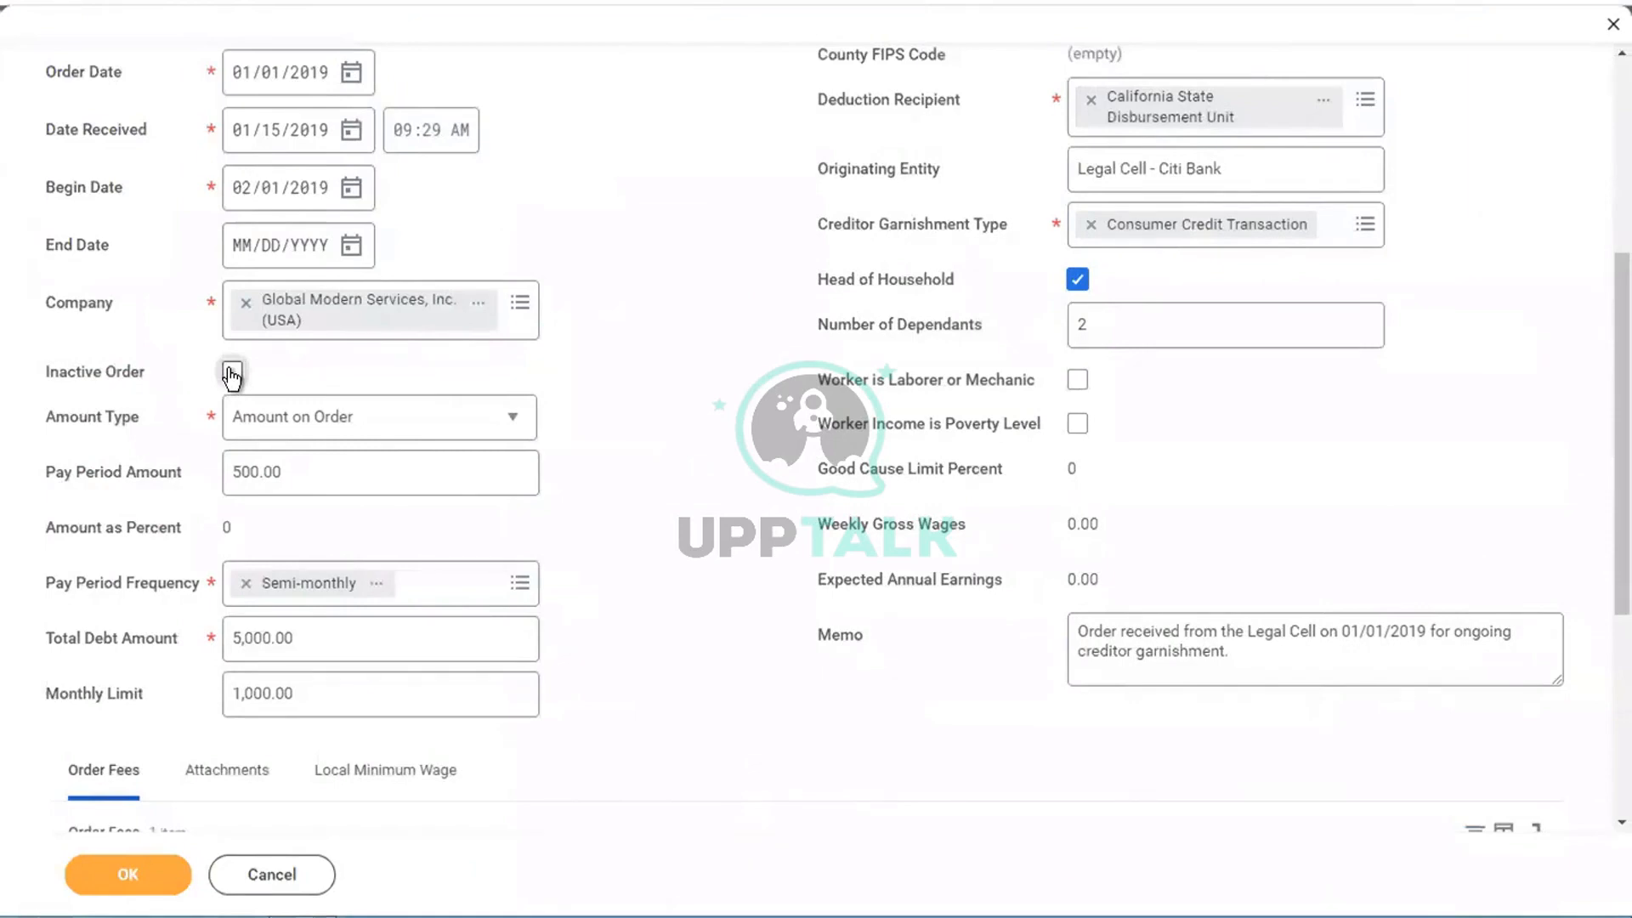
key("ctrl+Left")
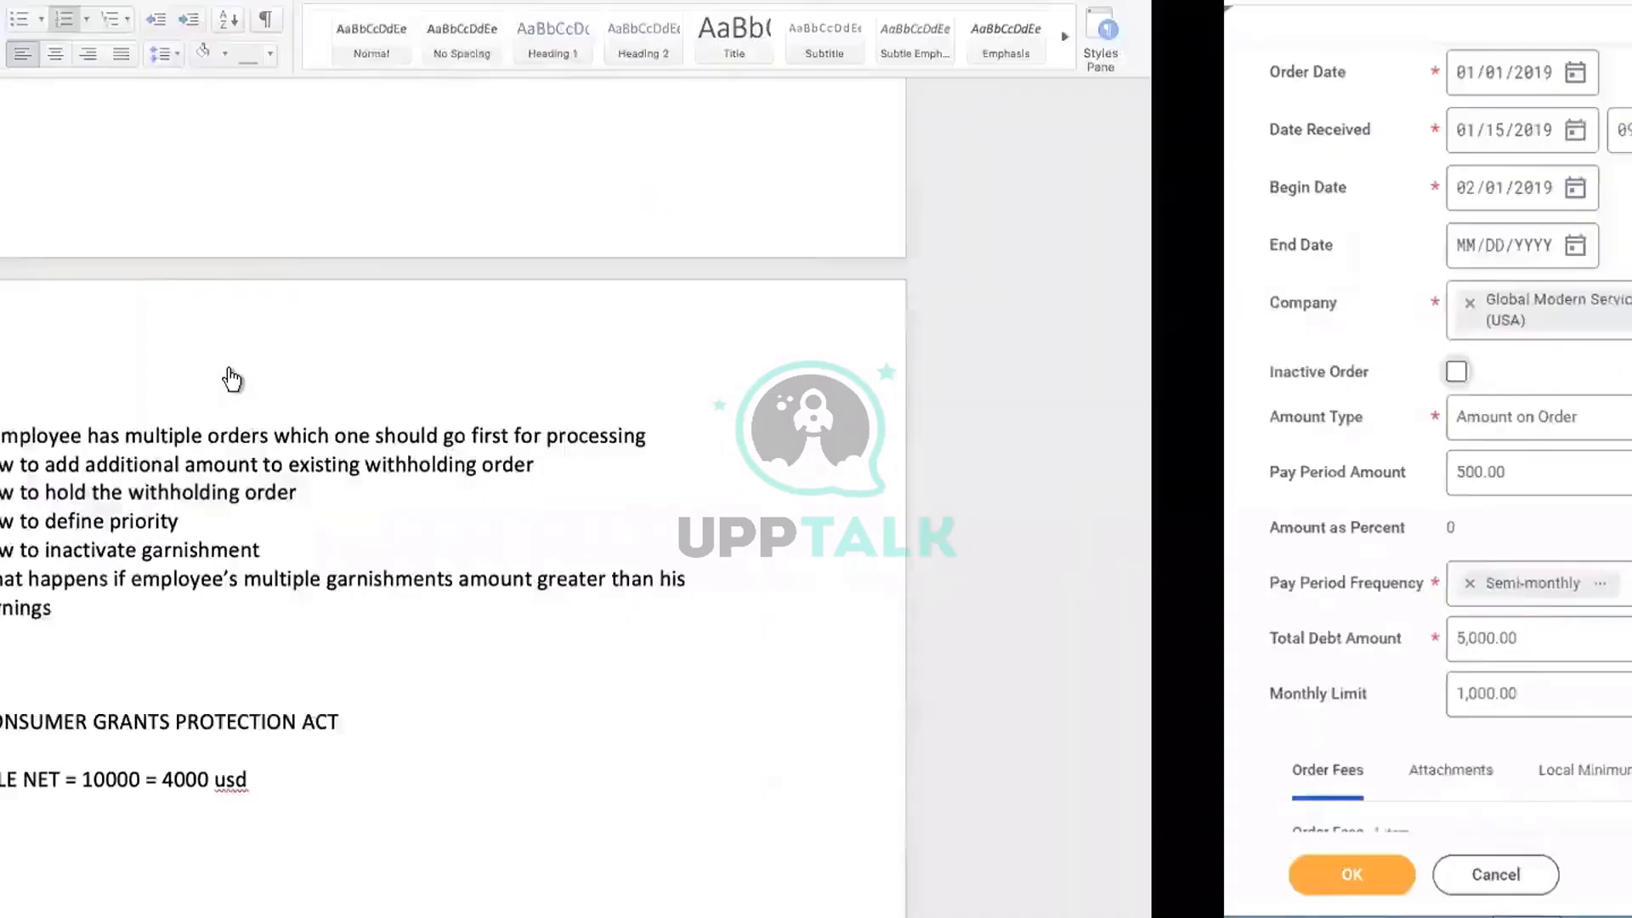
Select the fourth question, "How to define priority", in the notes and open the priority override for Workday's active creditor garnishment order
left_click_drag(669, 520, 449, 520)
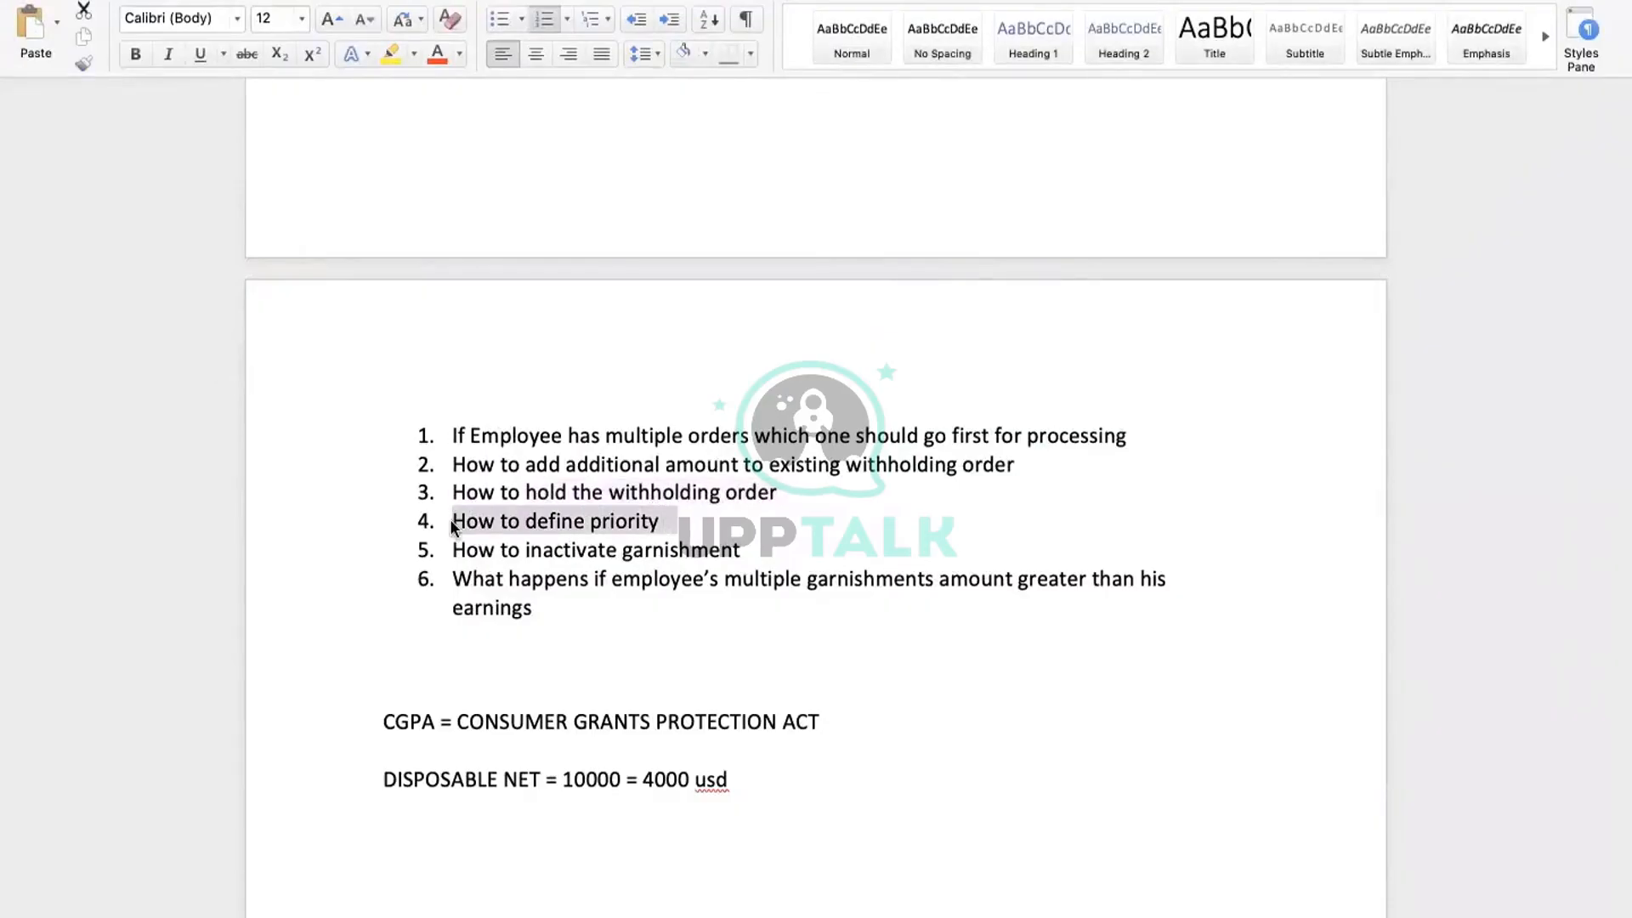
key("ctrl+Right")
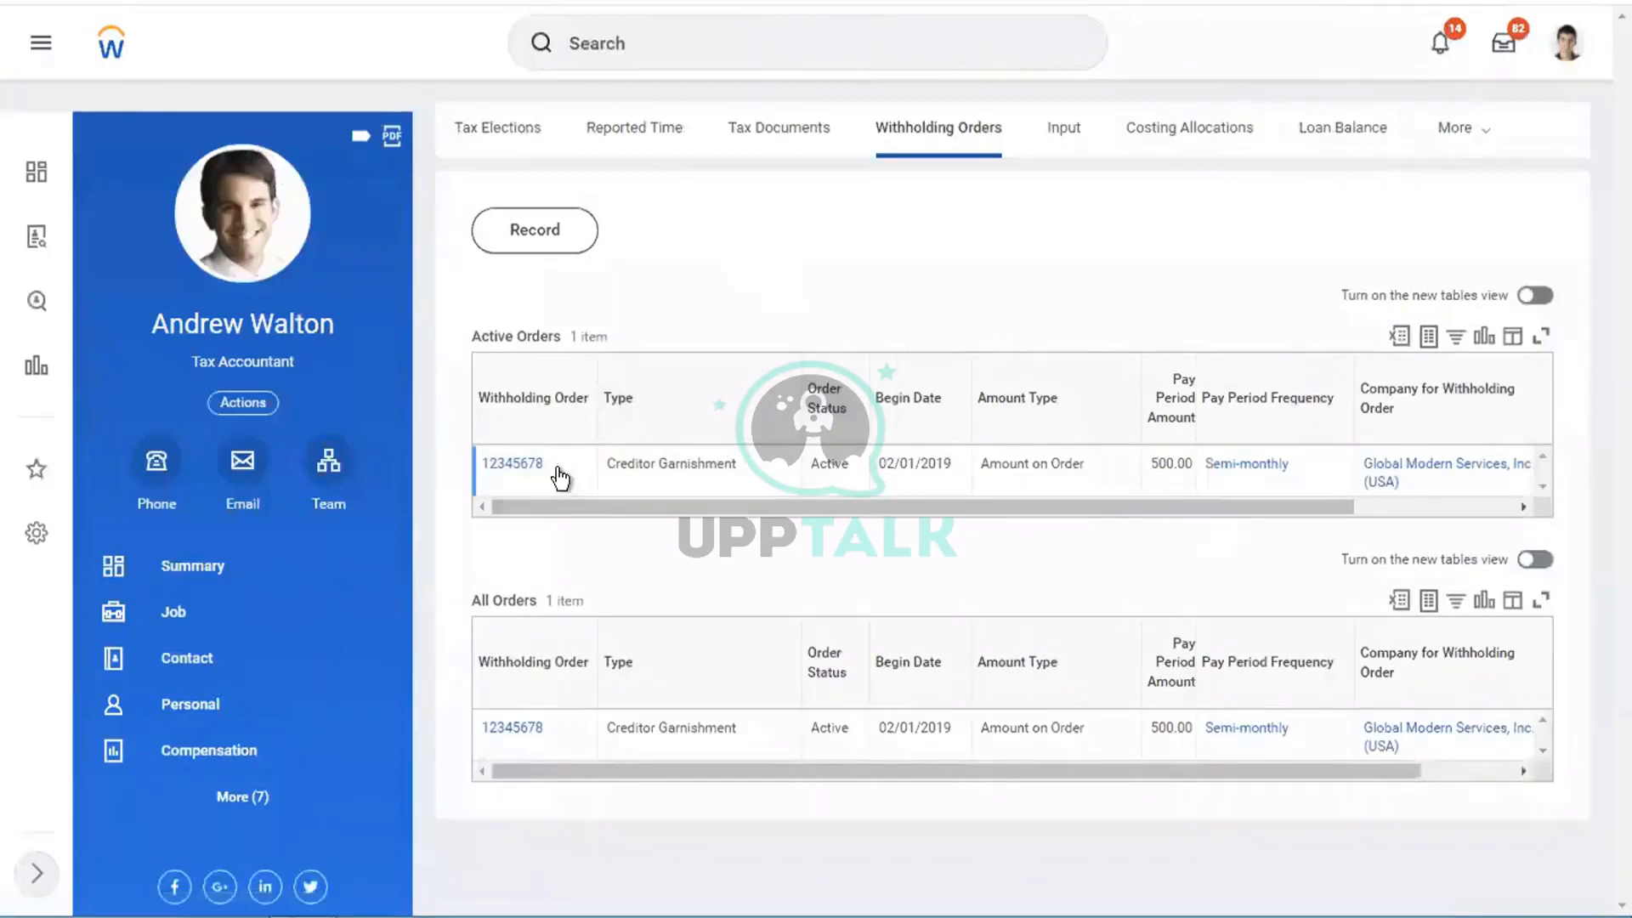
mouse_move(558, 473)
left_click(559, 465)
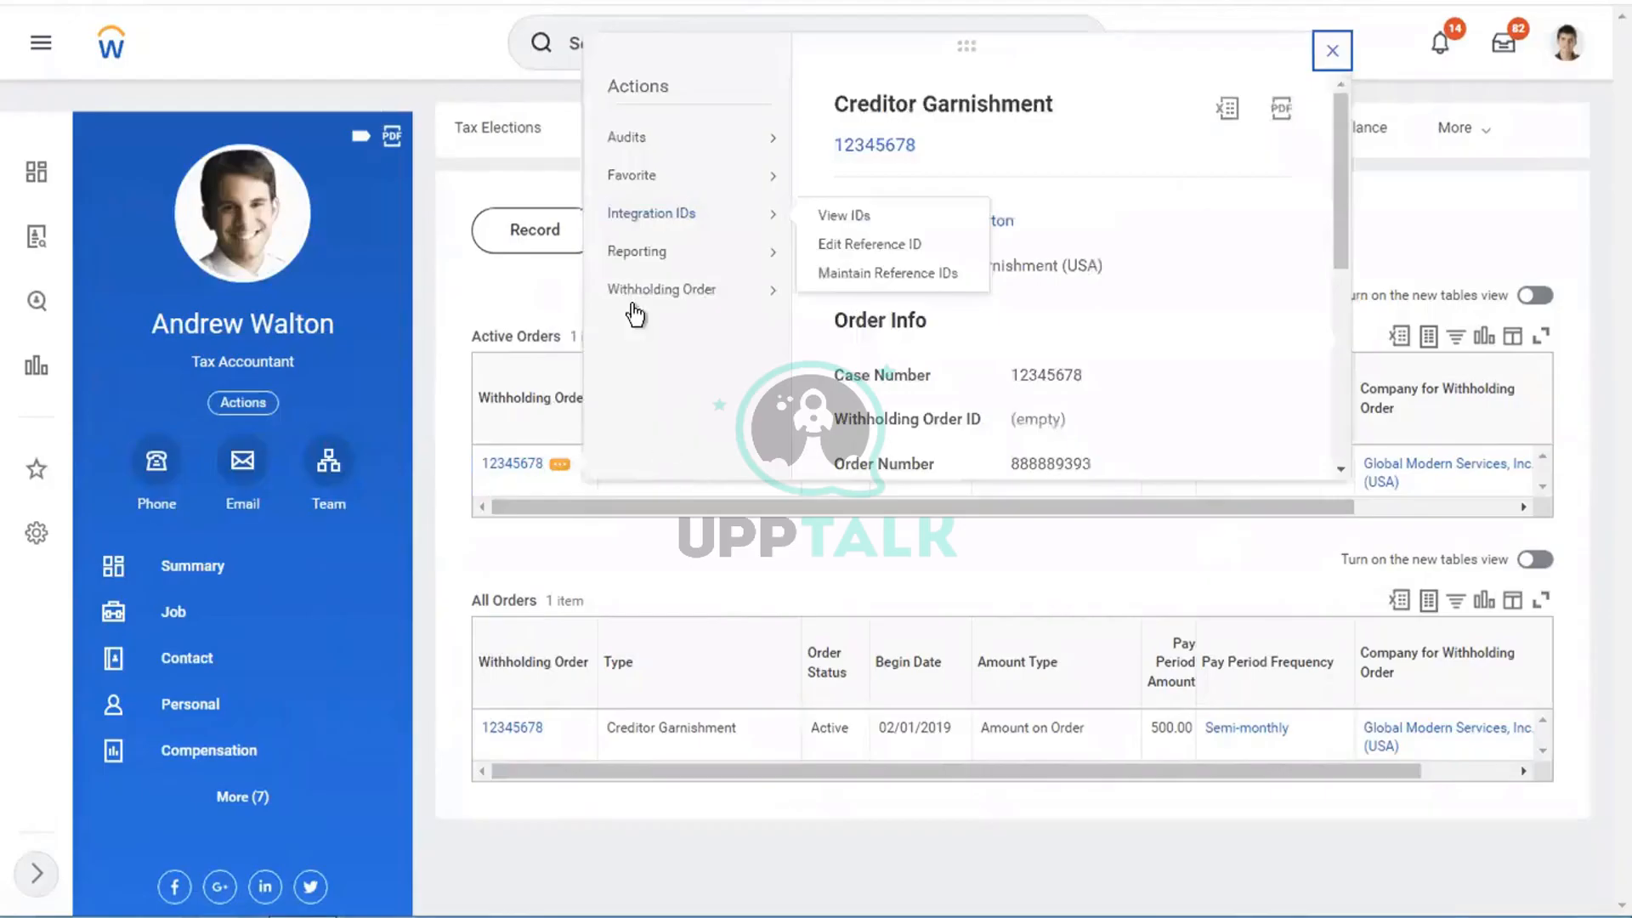
mouse_move(632, 297)
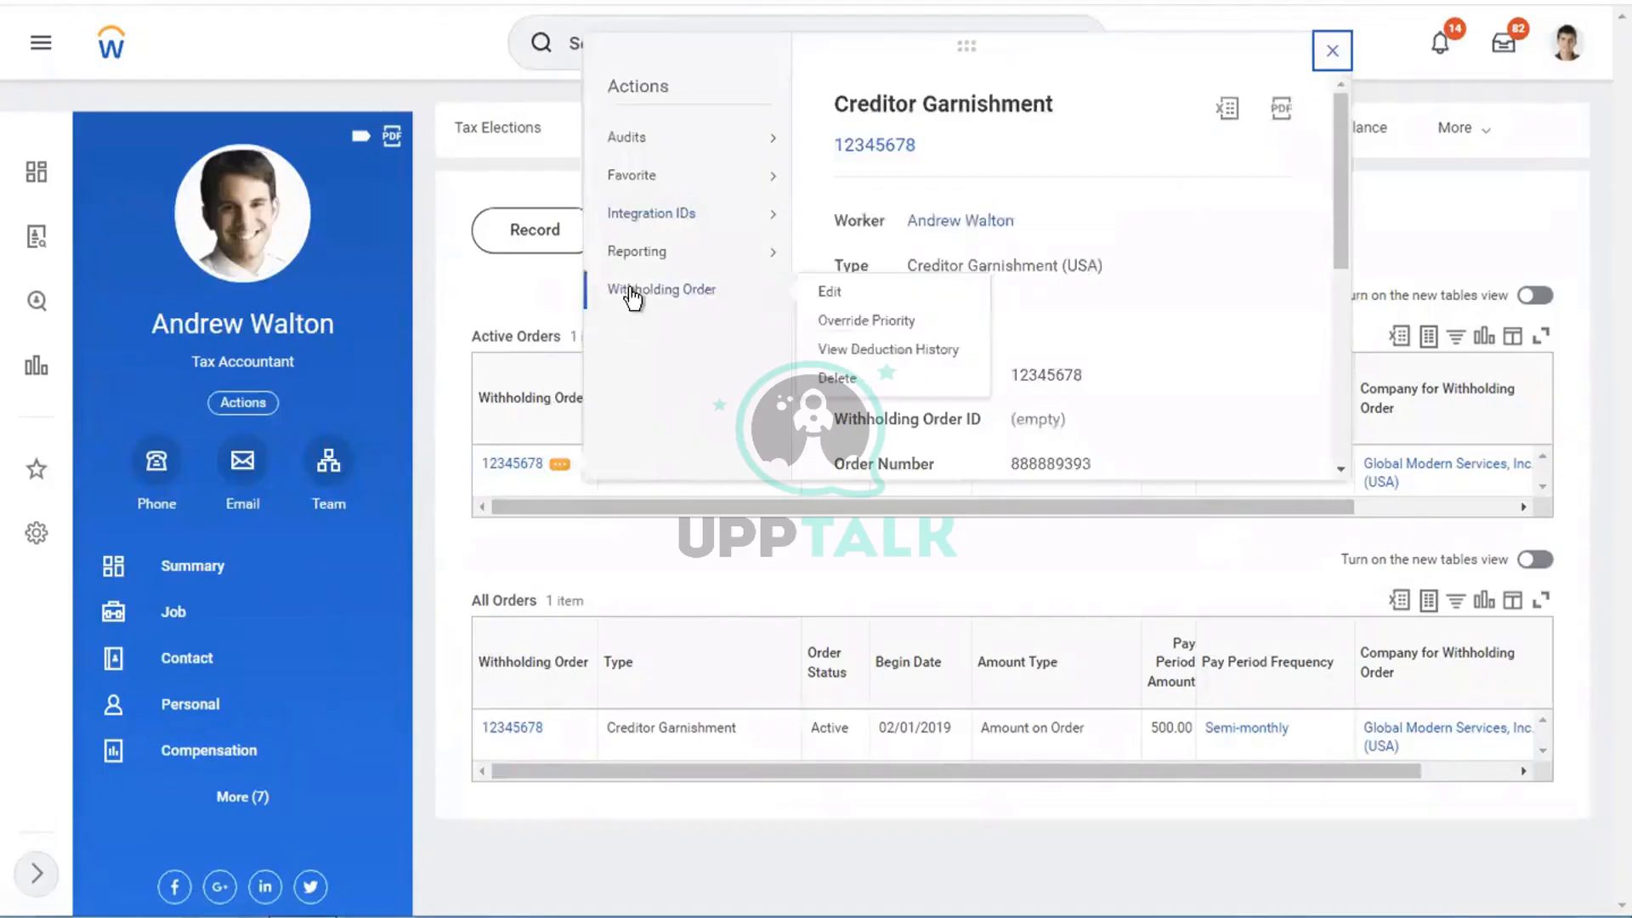
left_click(849, 318)
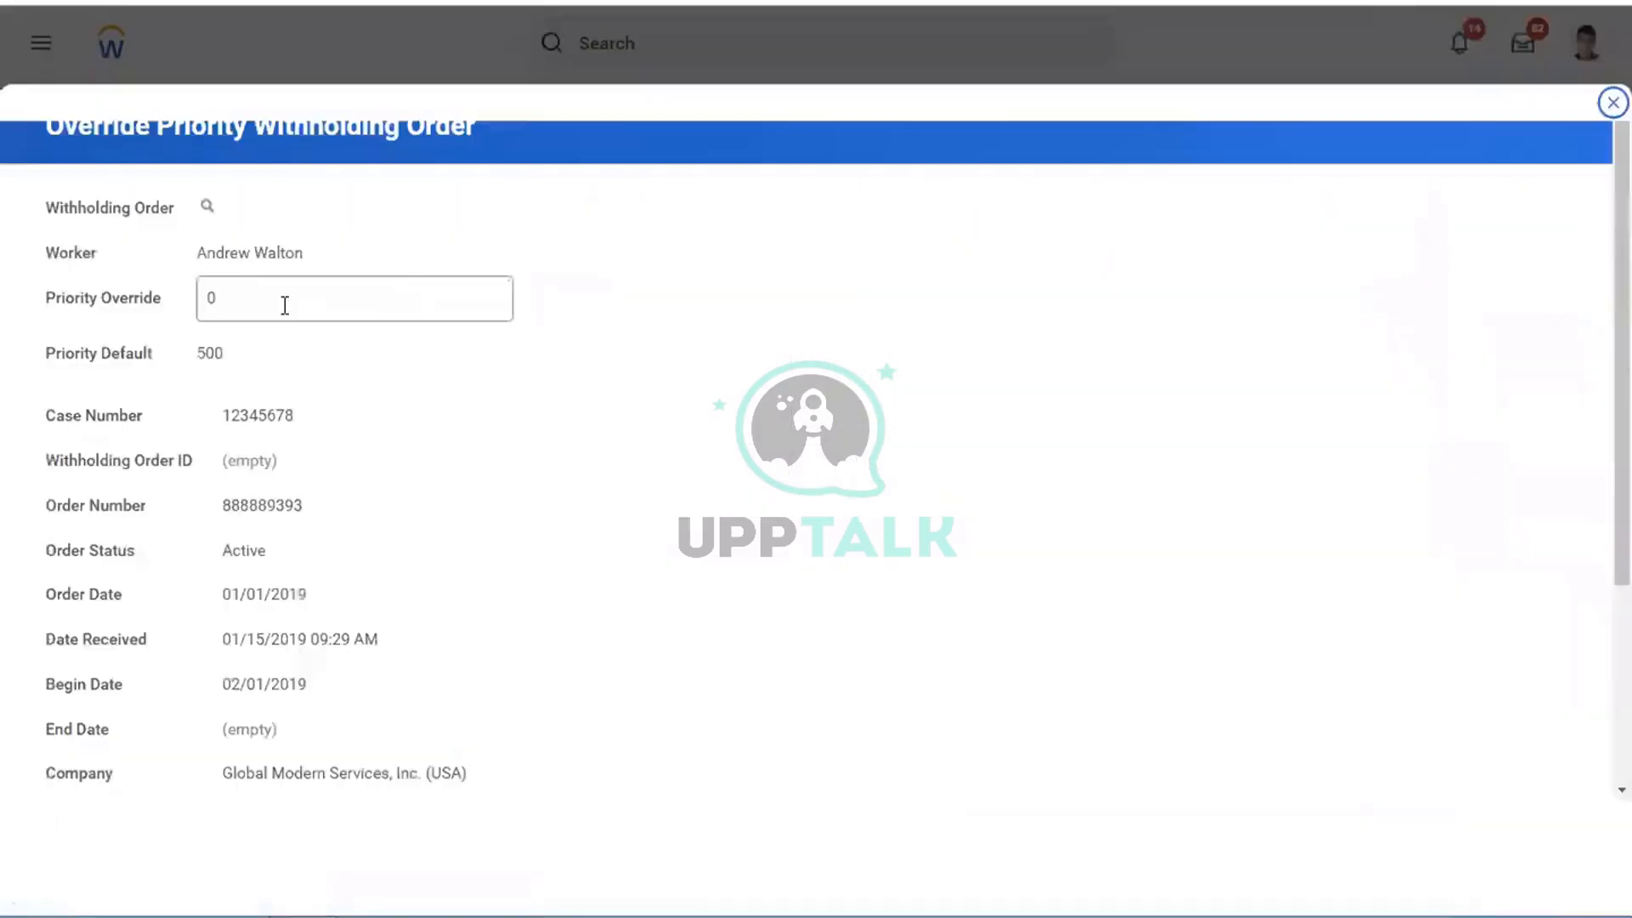
Set the creditor garnishment order's Priority Override to 1, save it and return to the worker's withholding orders
left_click(247, 304)
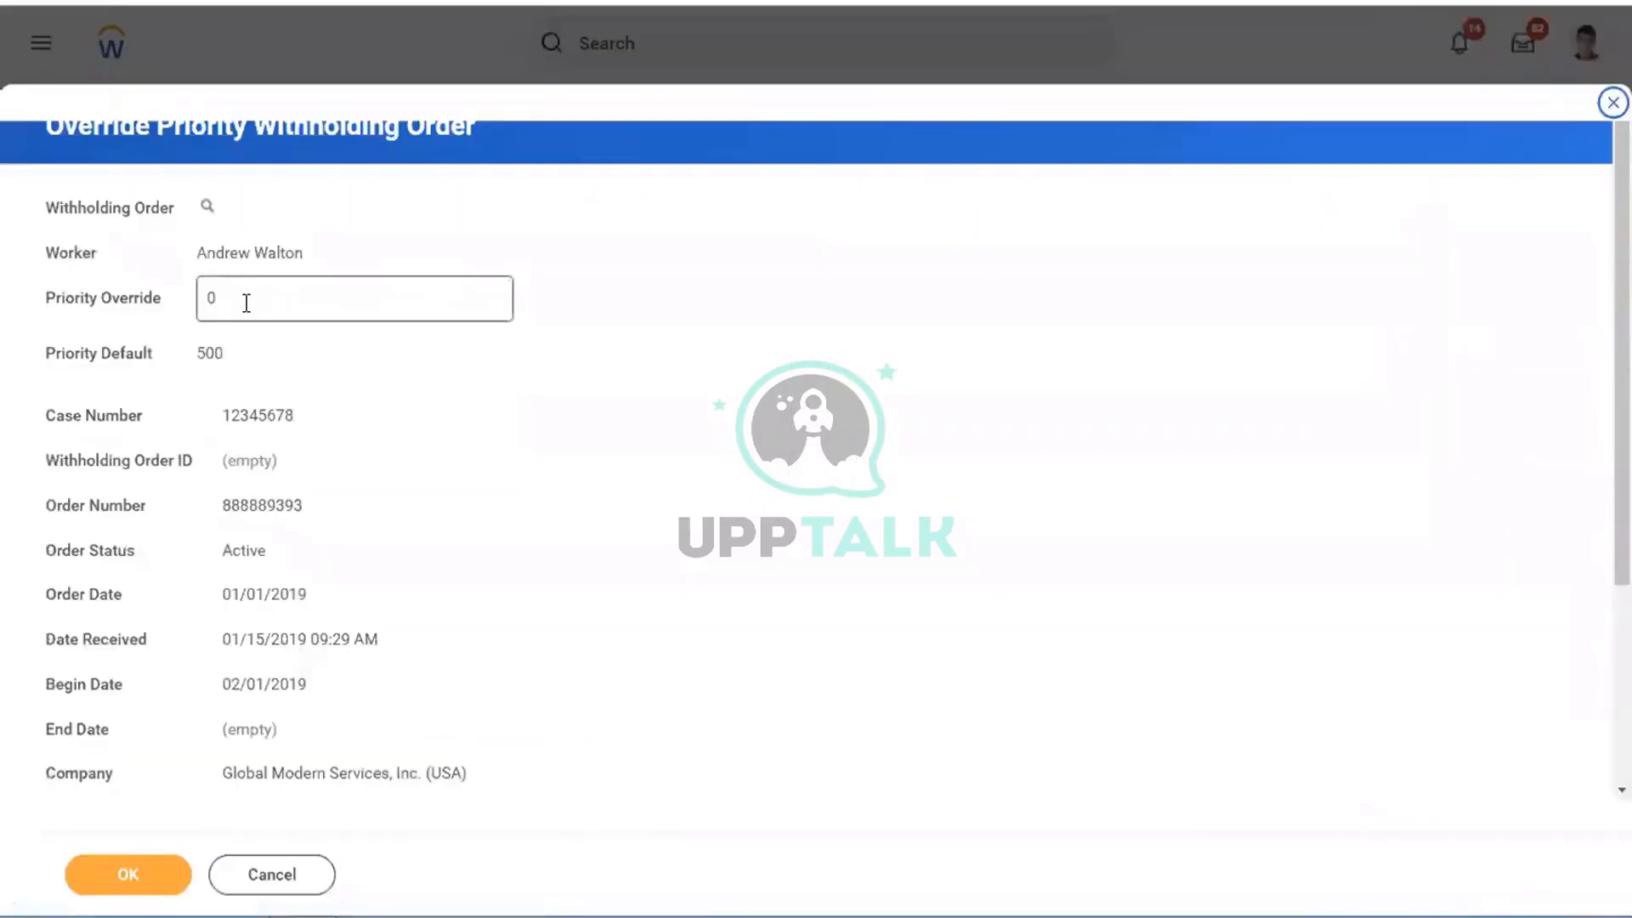
key("BackSpace")
type("1")
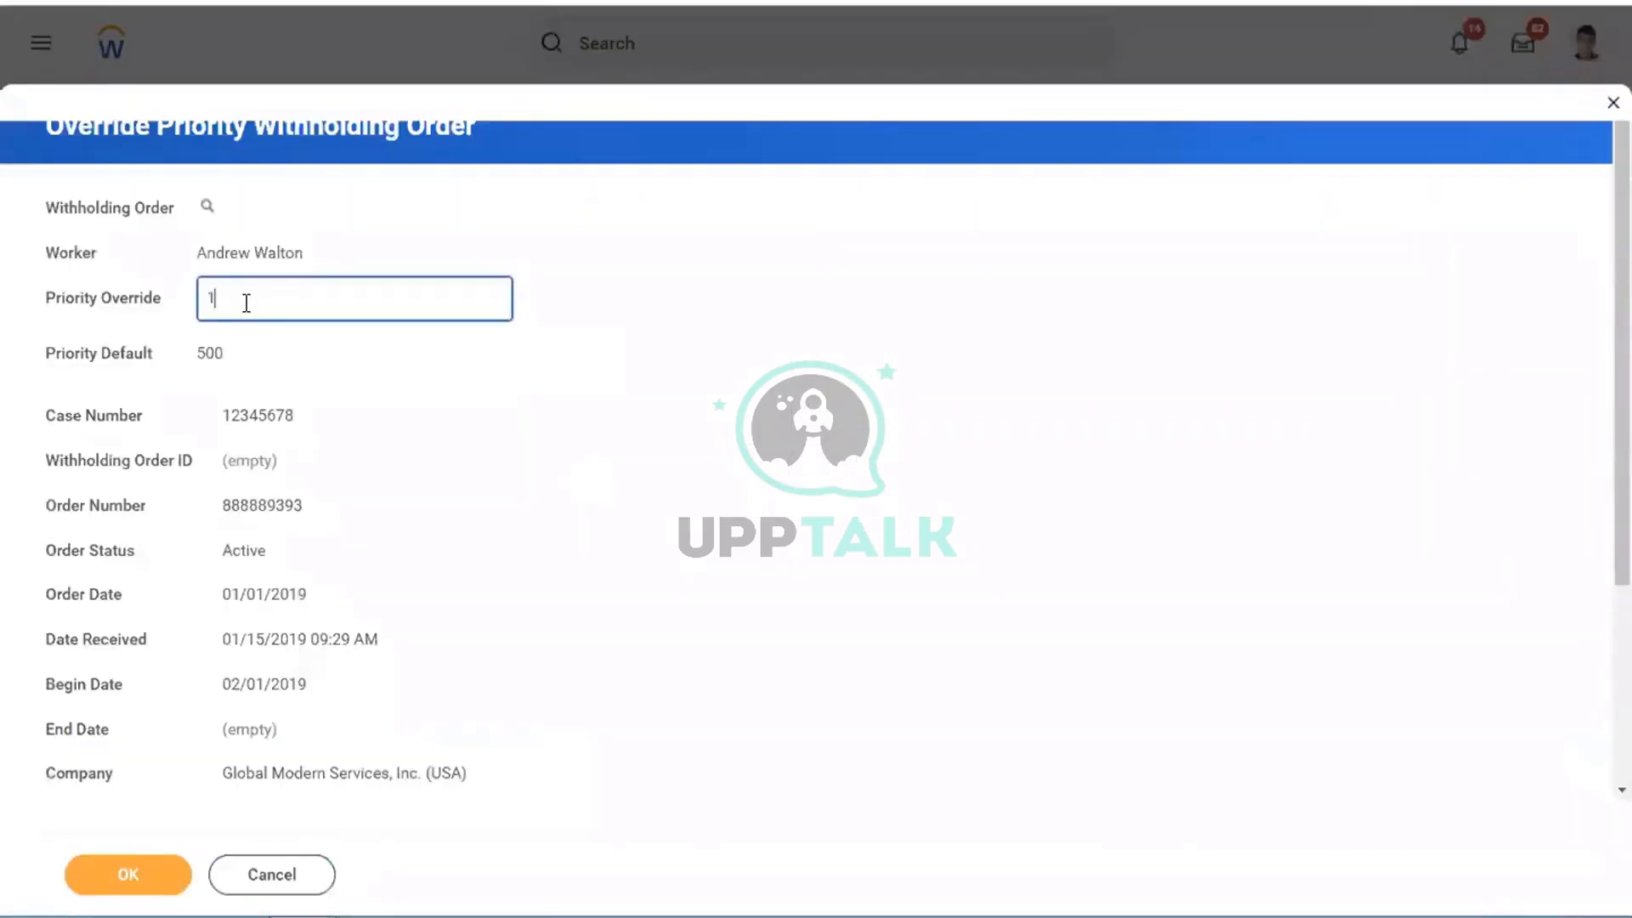
left_click(369, 443)
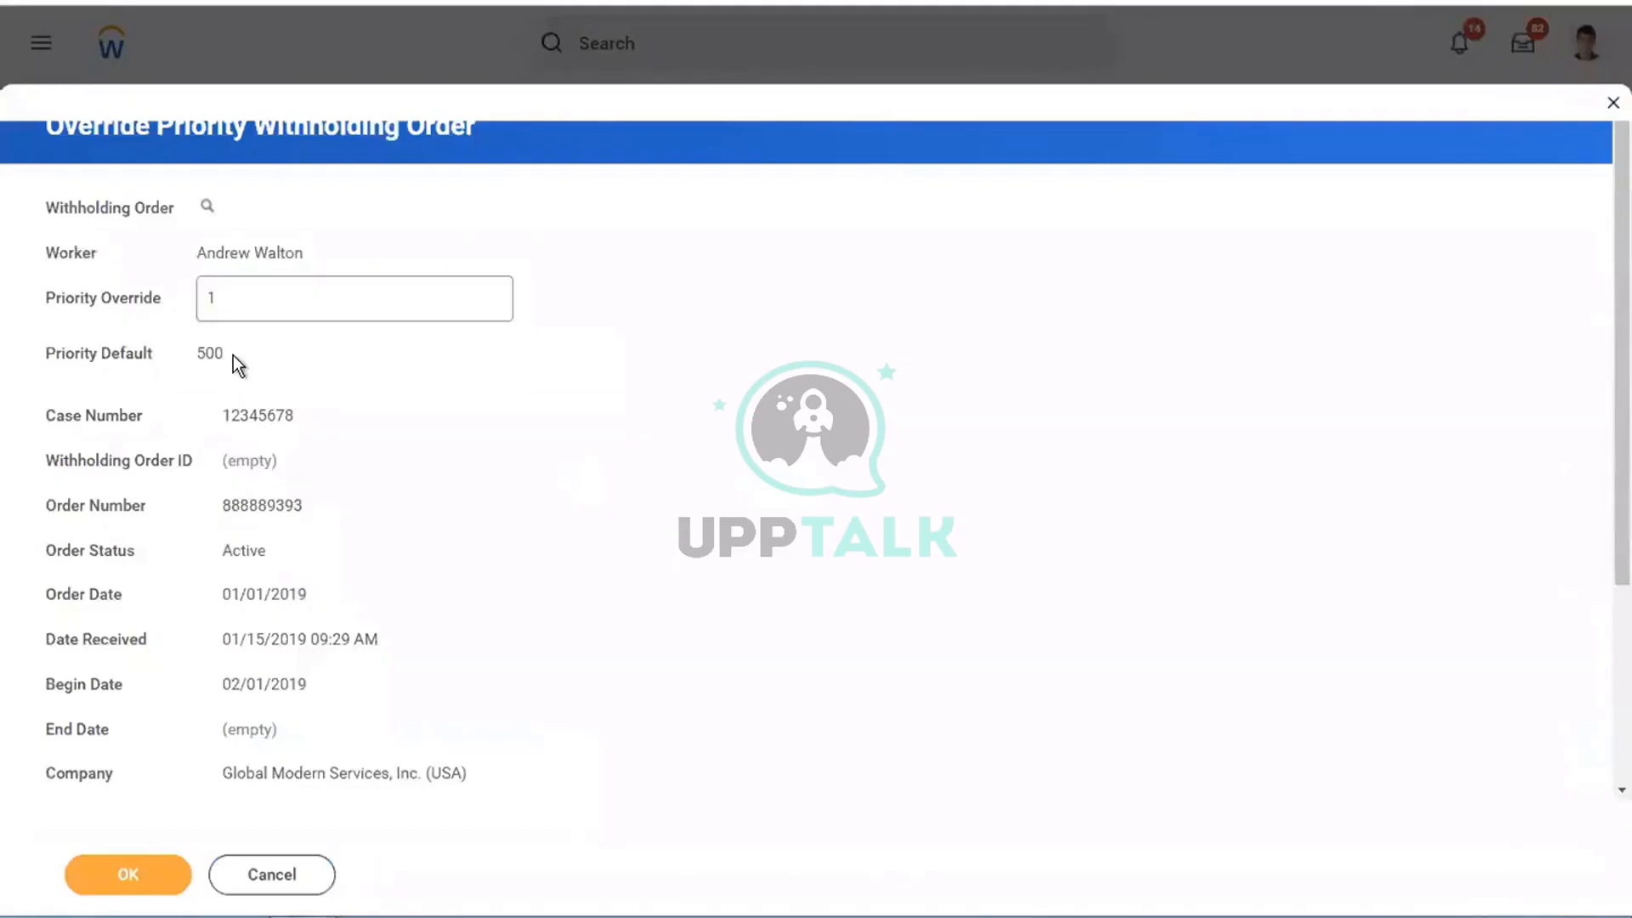
left_click(255, 296)
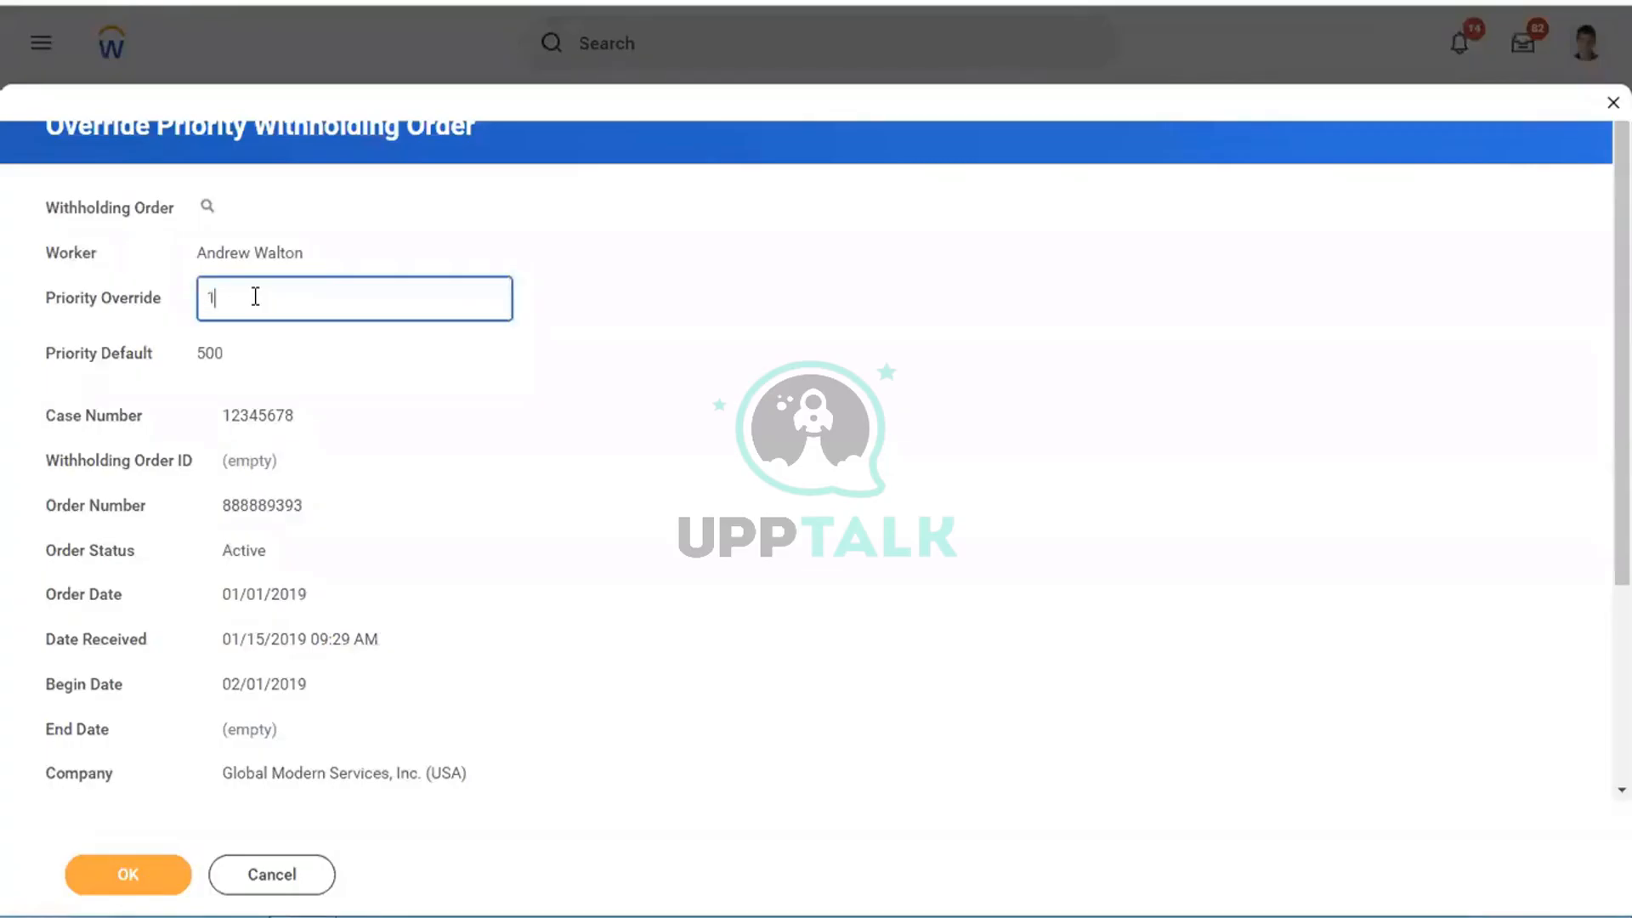
left_click(132, 891)
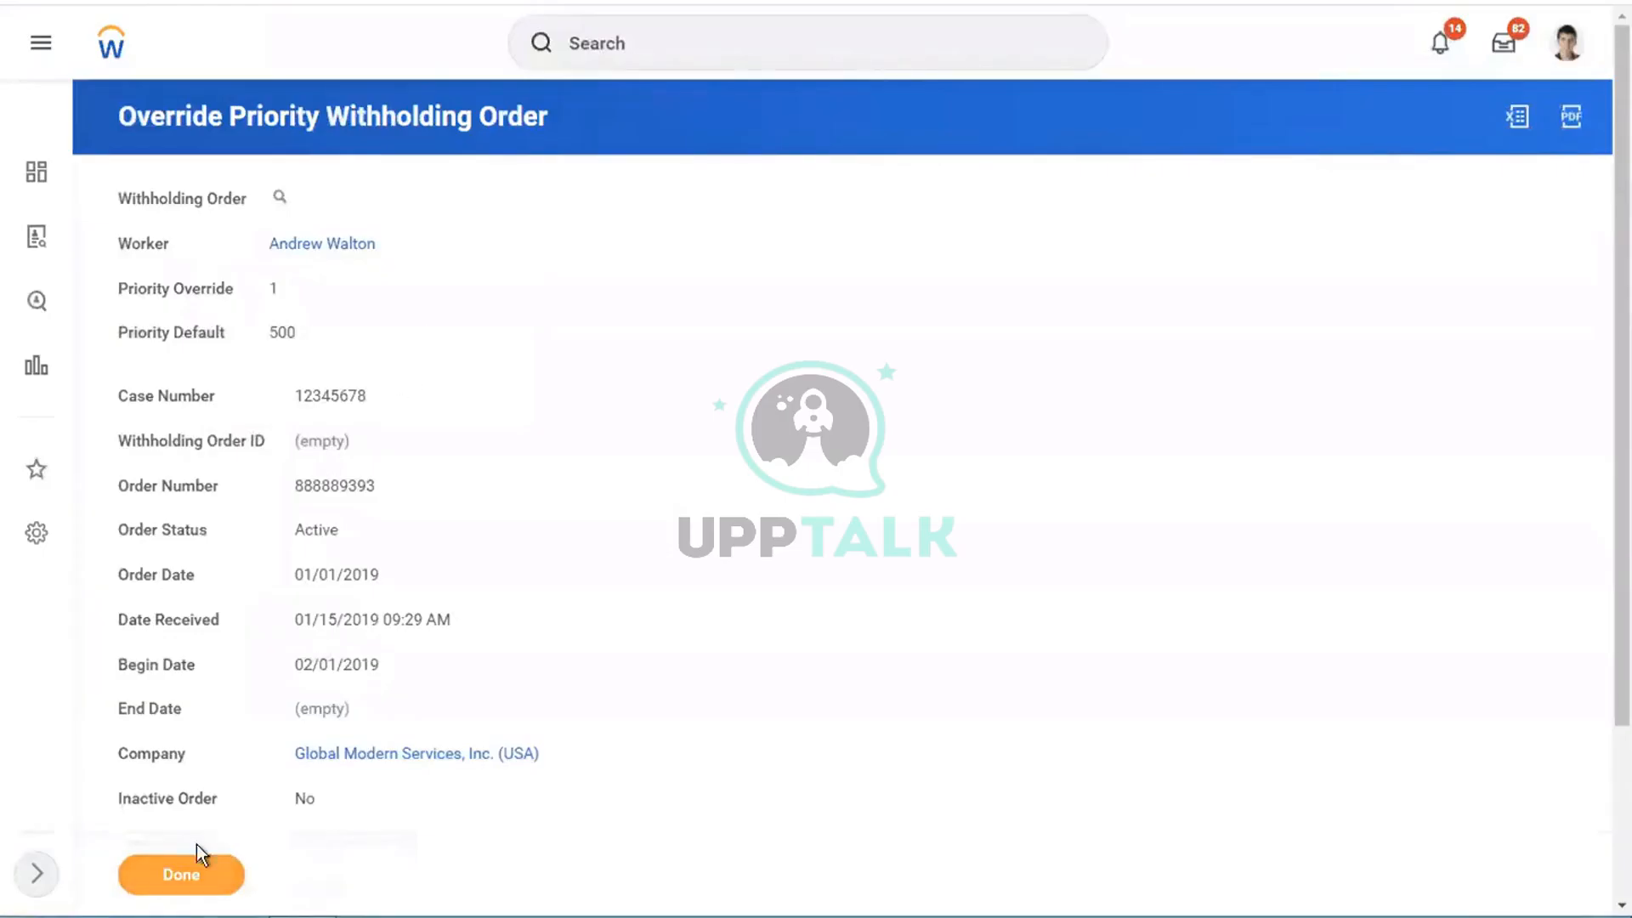
left_click(185, 865)
Switch to the Word notes and select the questions on inactivating a garnishment and on multiple garnishments exceeding the employee's earnings
key("ctrl+Left")
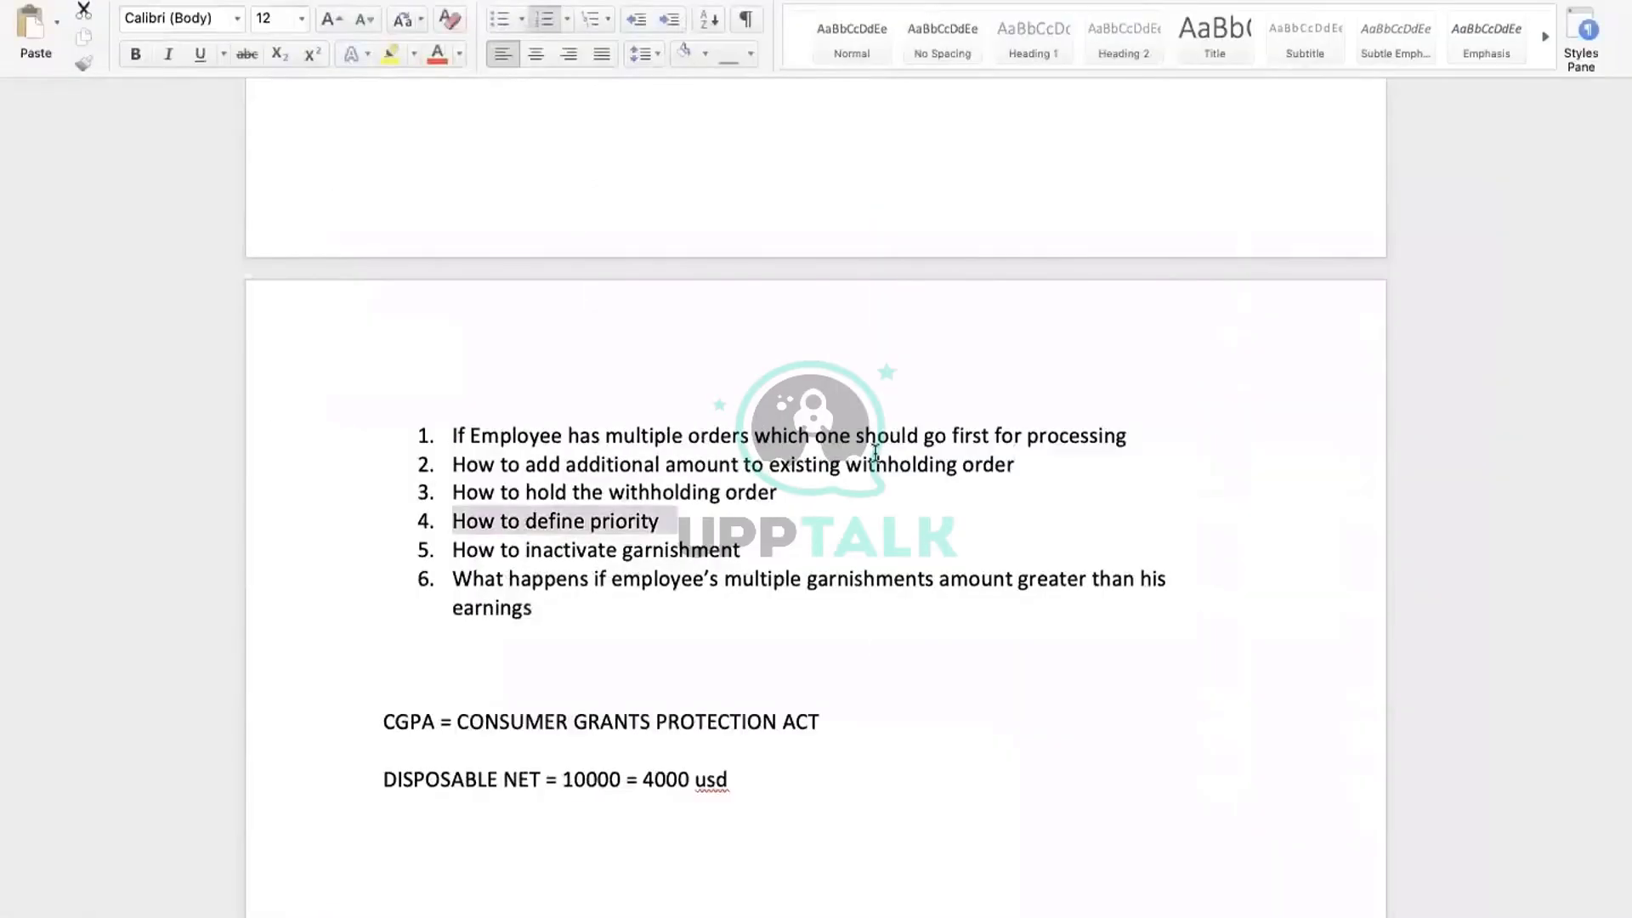
left_click_drag(746, 548, 499, 493)
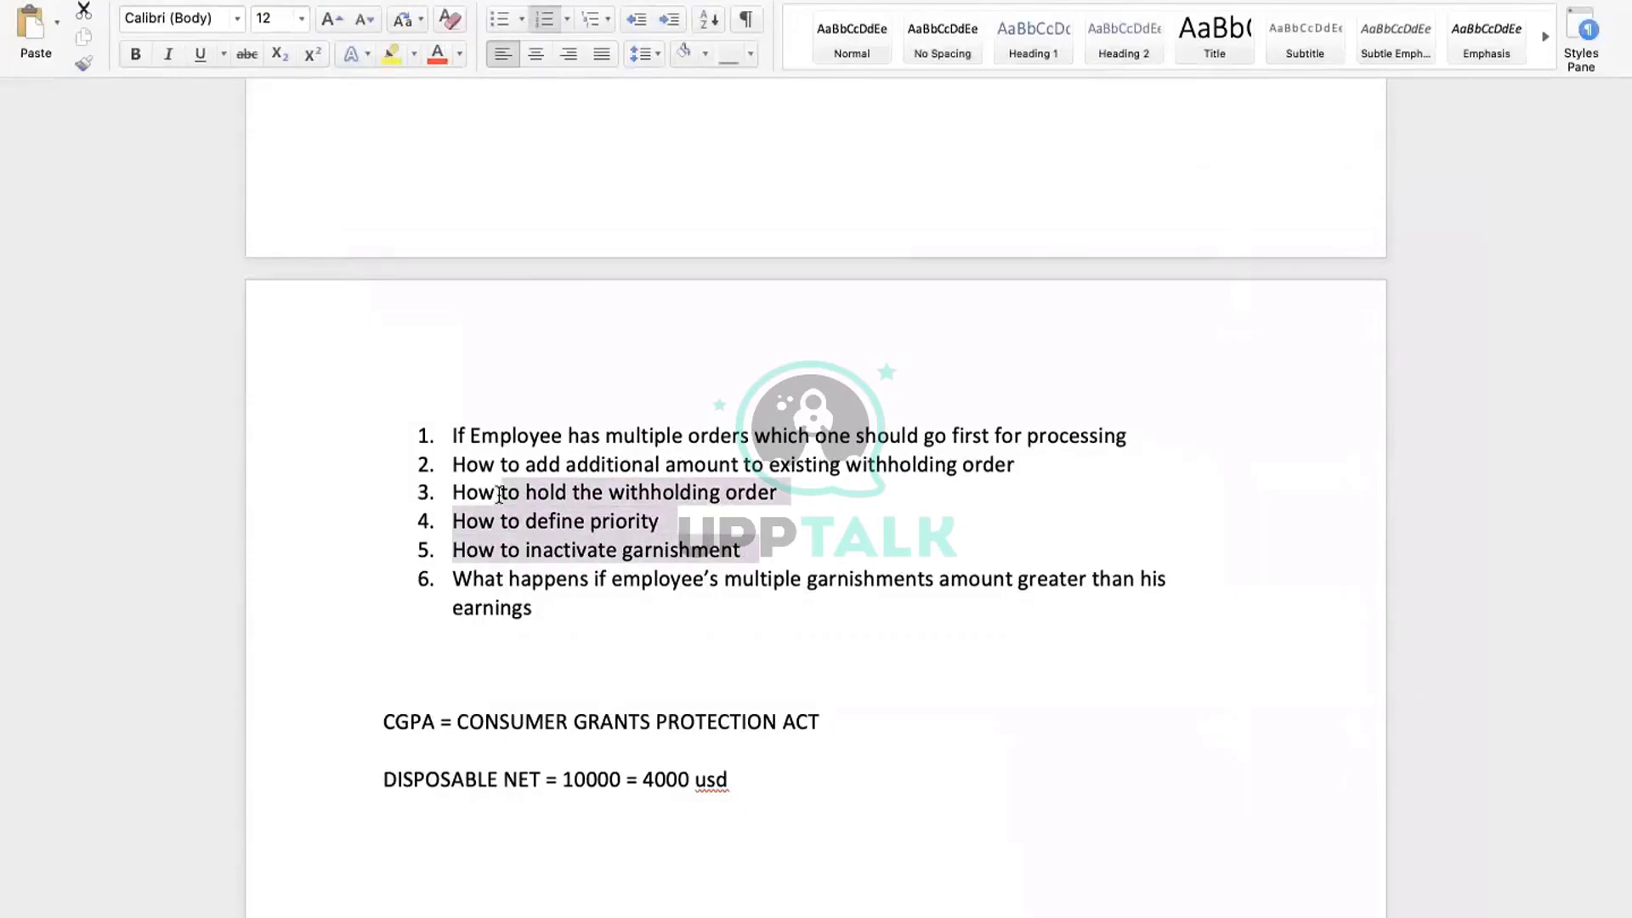
left_click(642, 579)
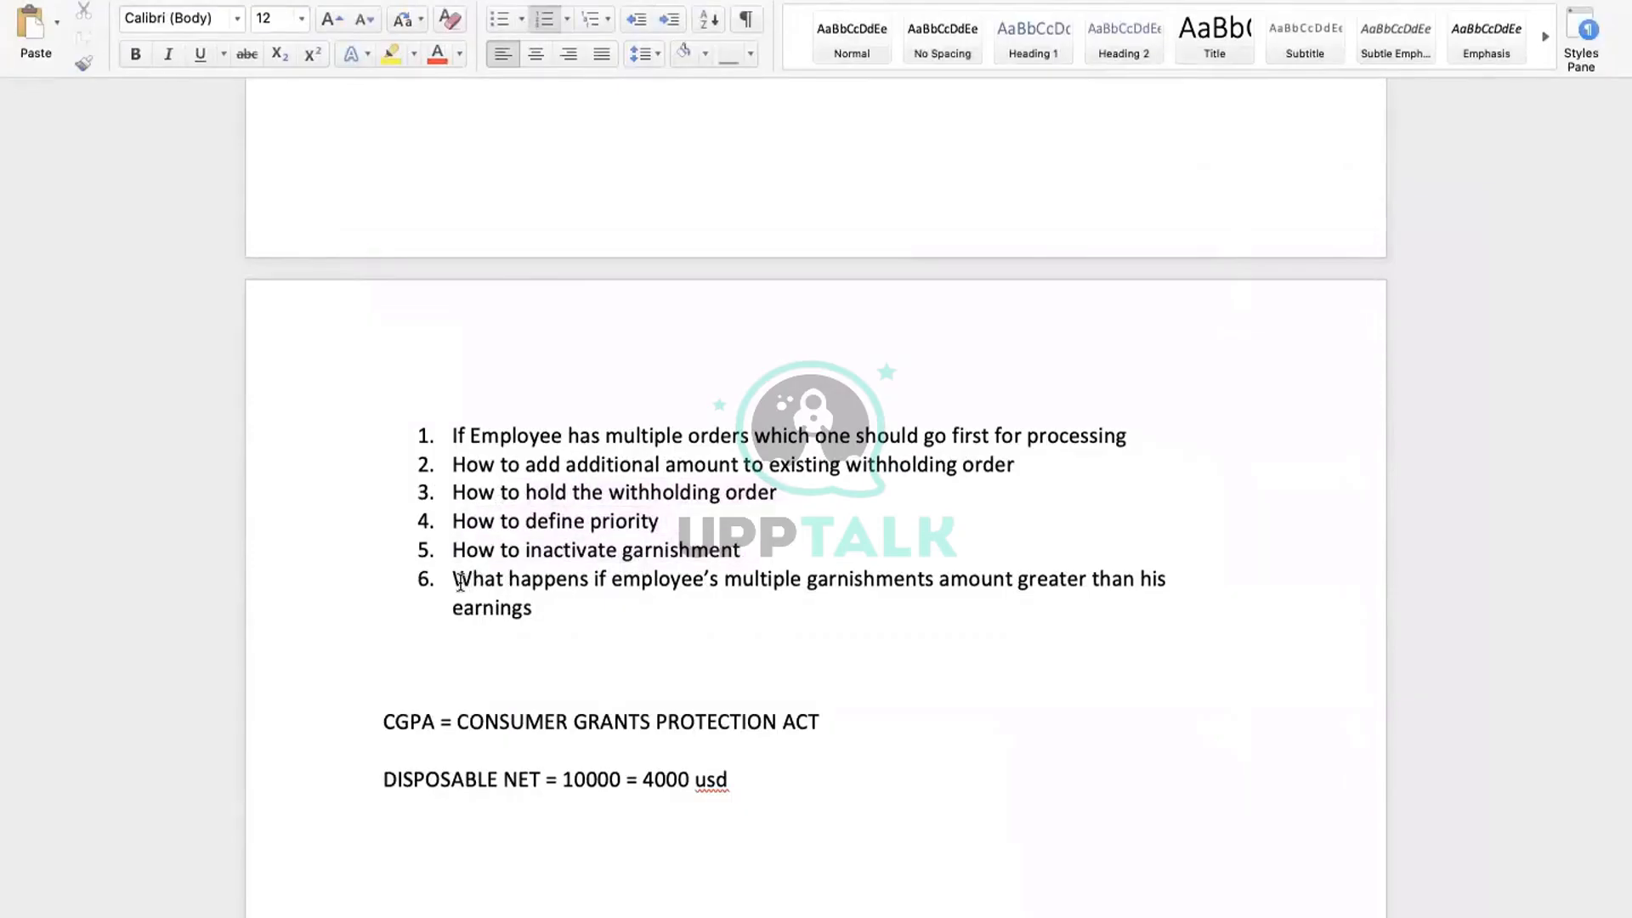
left_click_drag(460, 581, 673, 602)
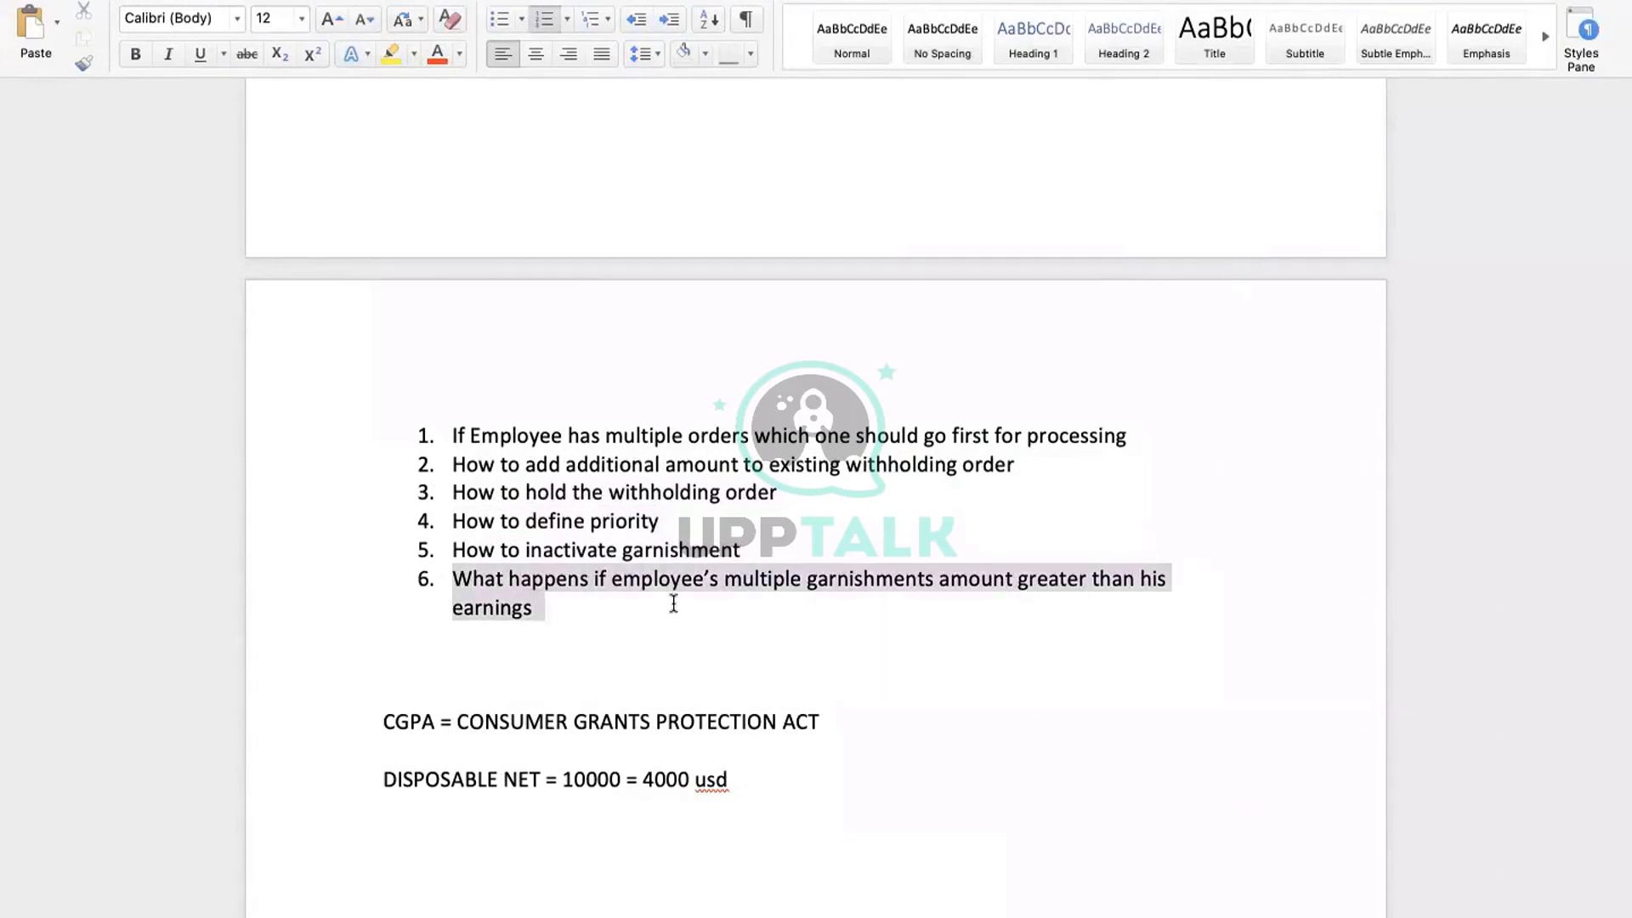
Select the DISPOSABLE NET example line and relate it to the sixth question in the notes
left_click(588, 621)
double_click(588, 621)
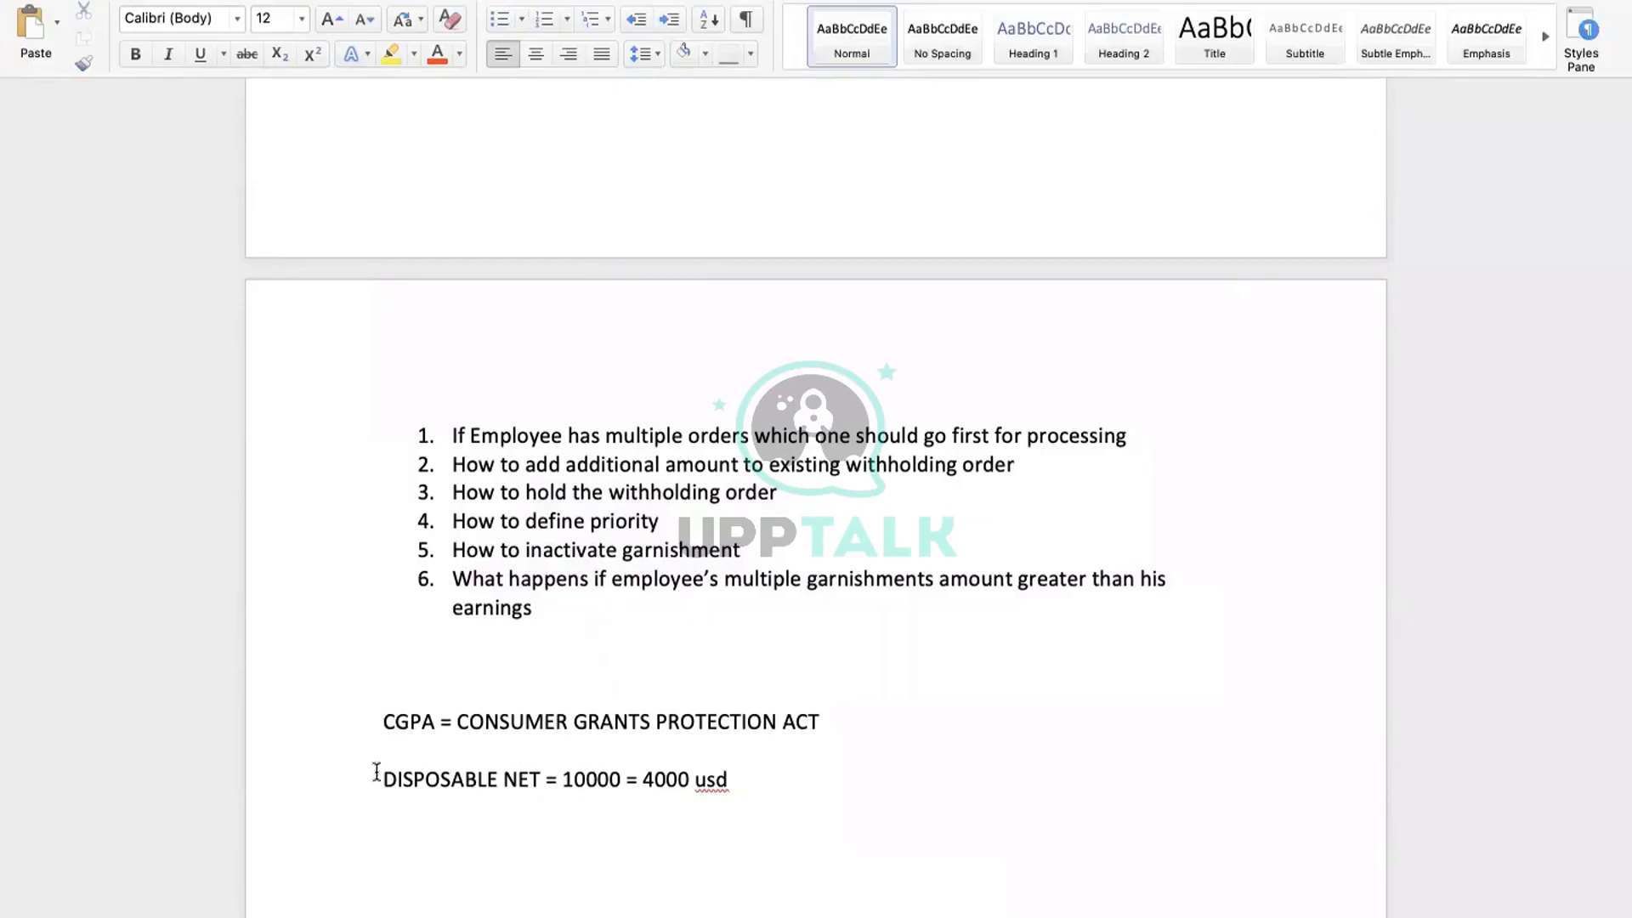
left_click_drag(378, 775, 759, 786)
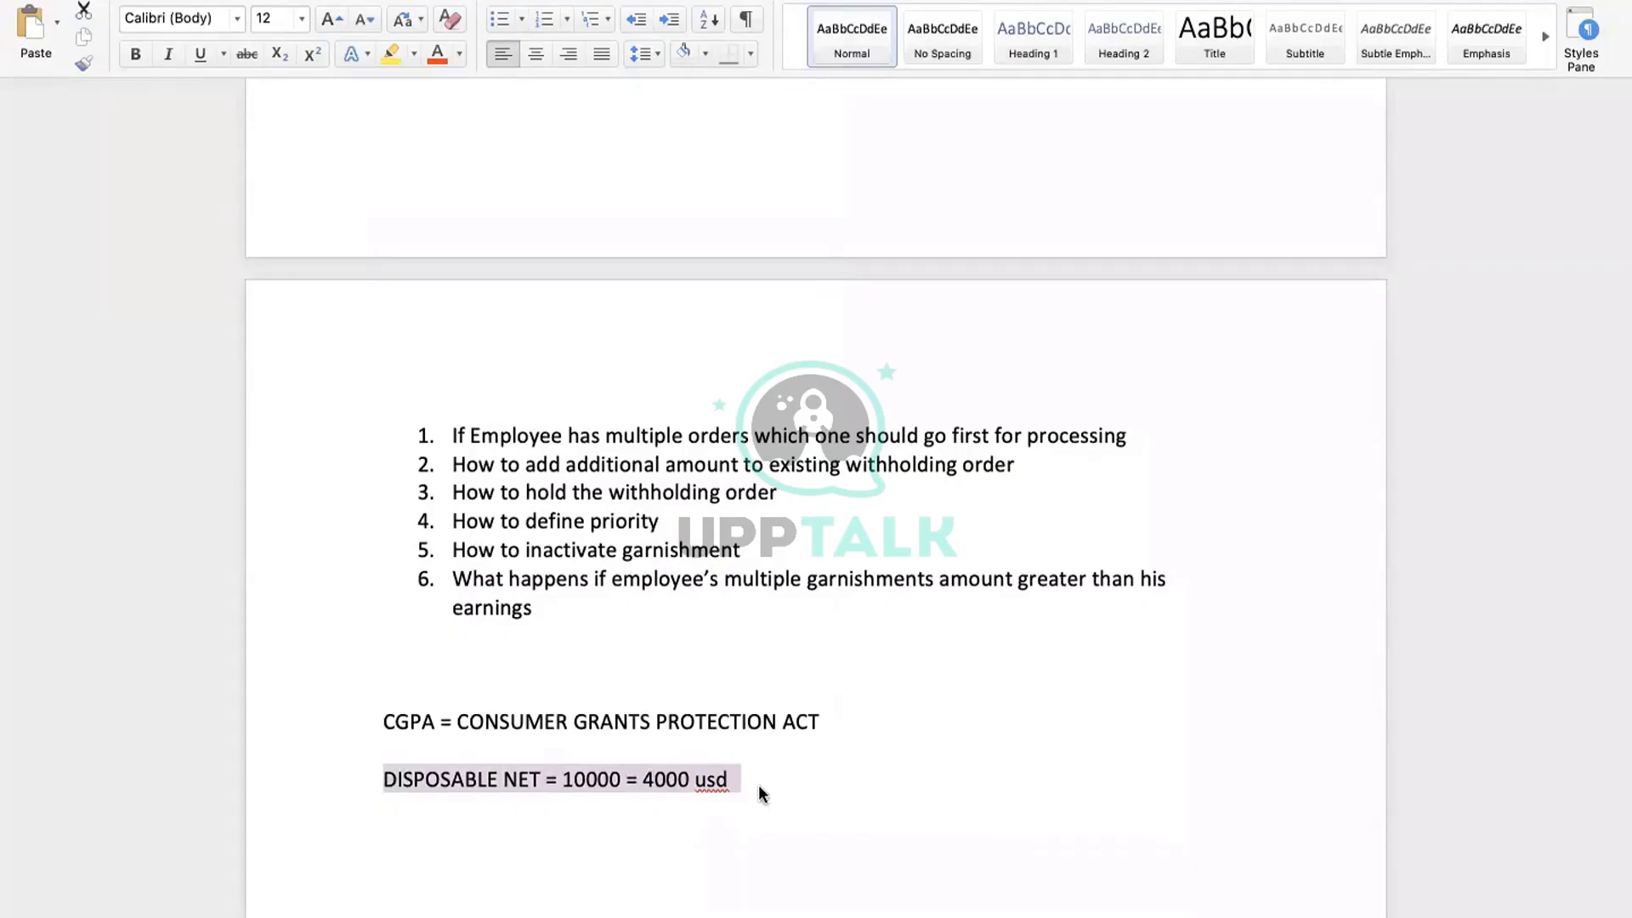
left_click(549, 595)
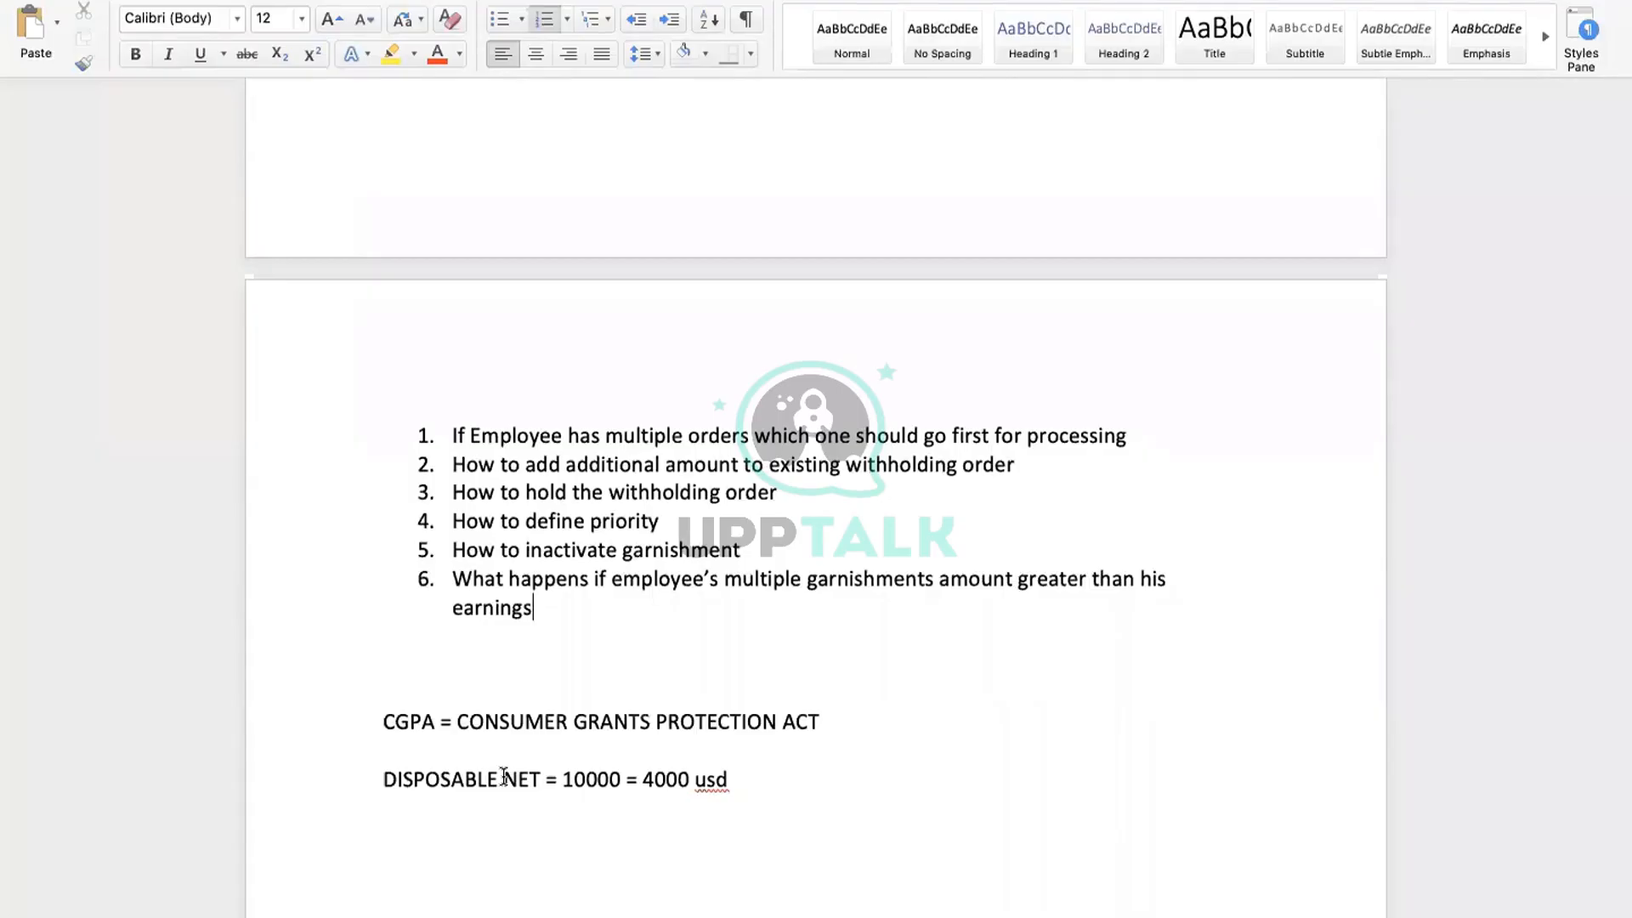
Switch to Workday, open the worker's payroll results and examine the gross pay, deductions, net pay and calculation status of each period
key("ctrl+Right")
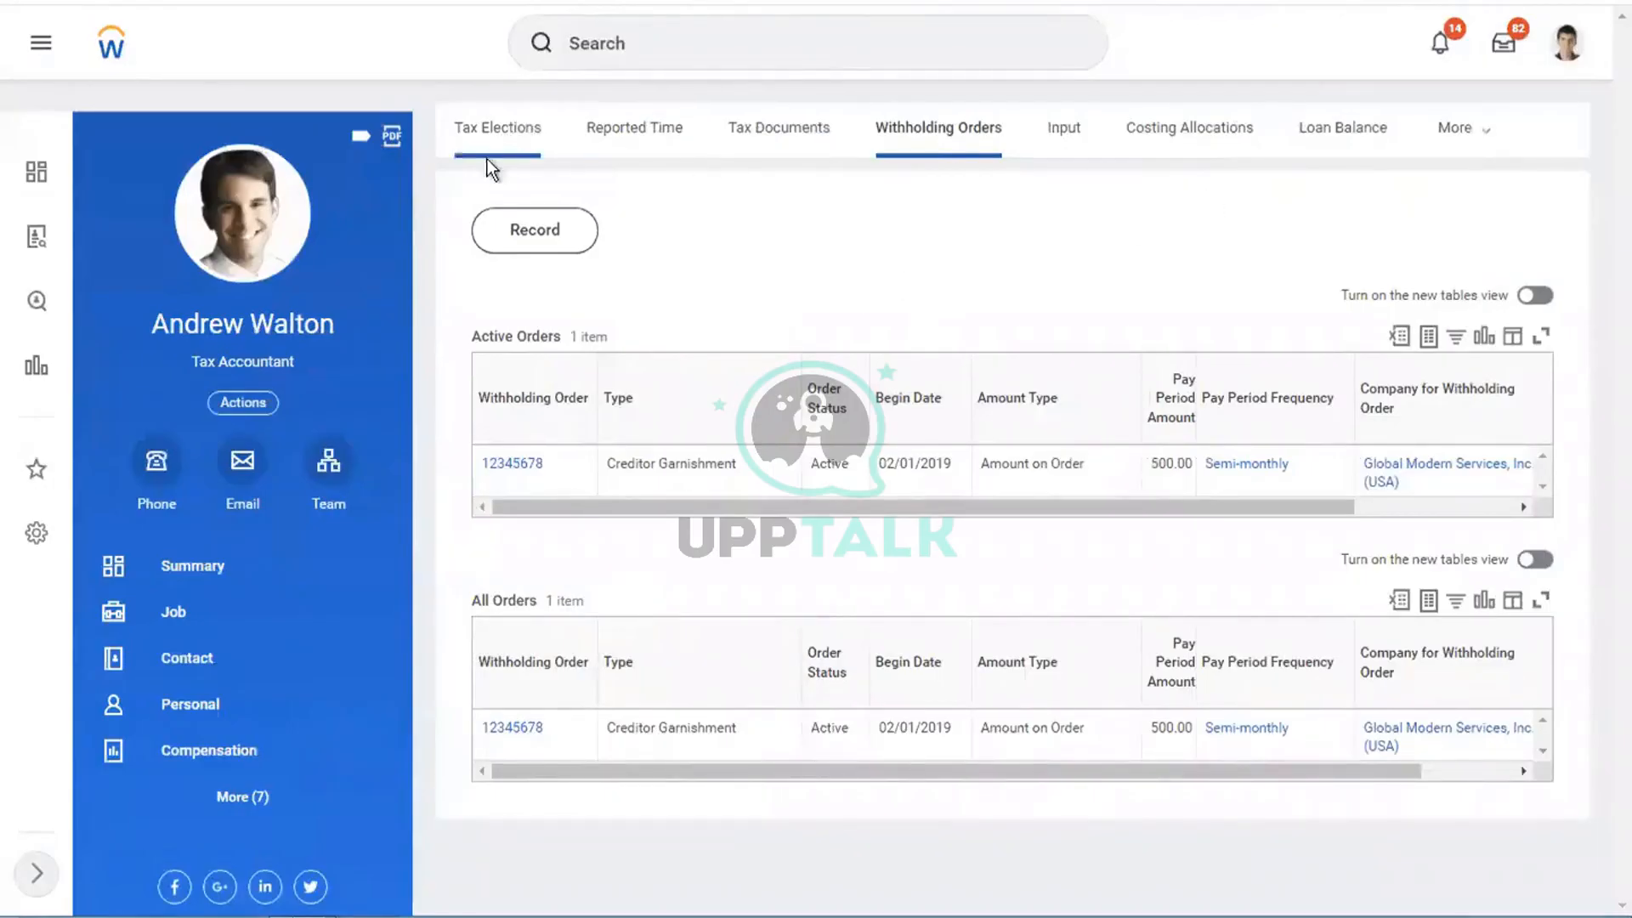
left_click(1449, 127)
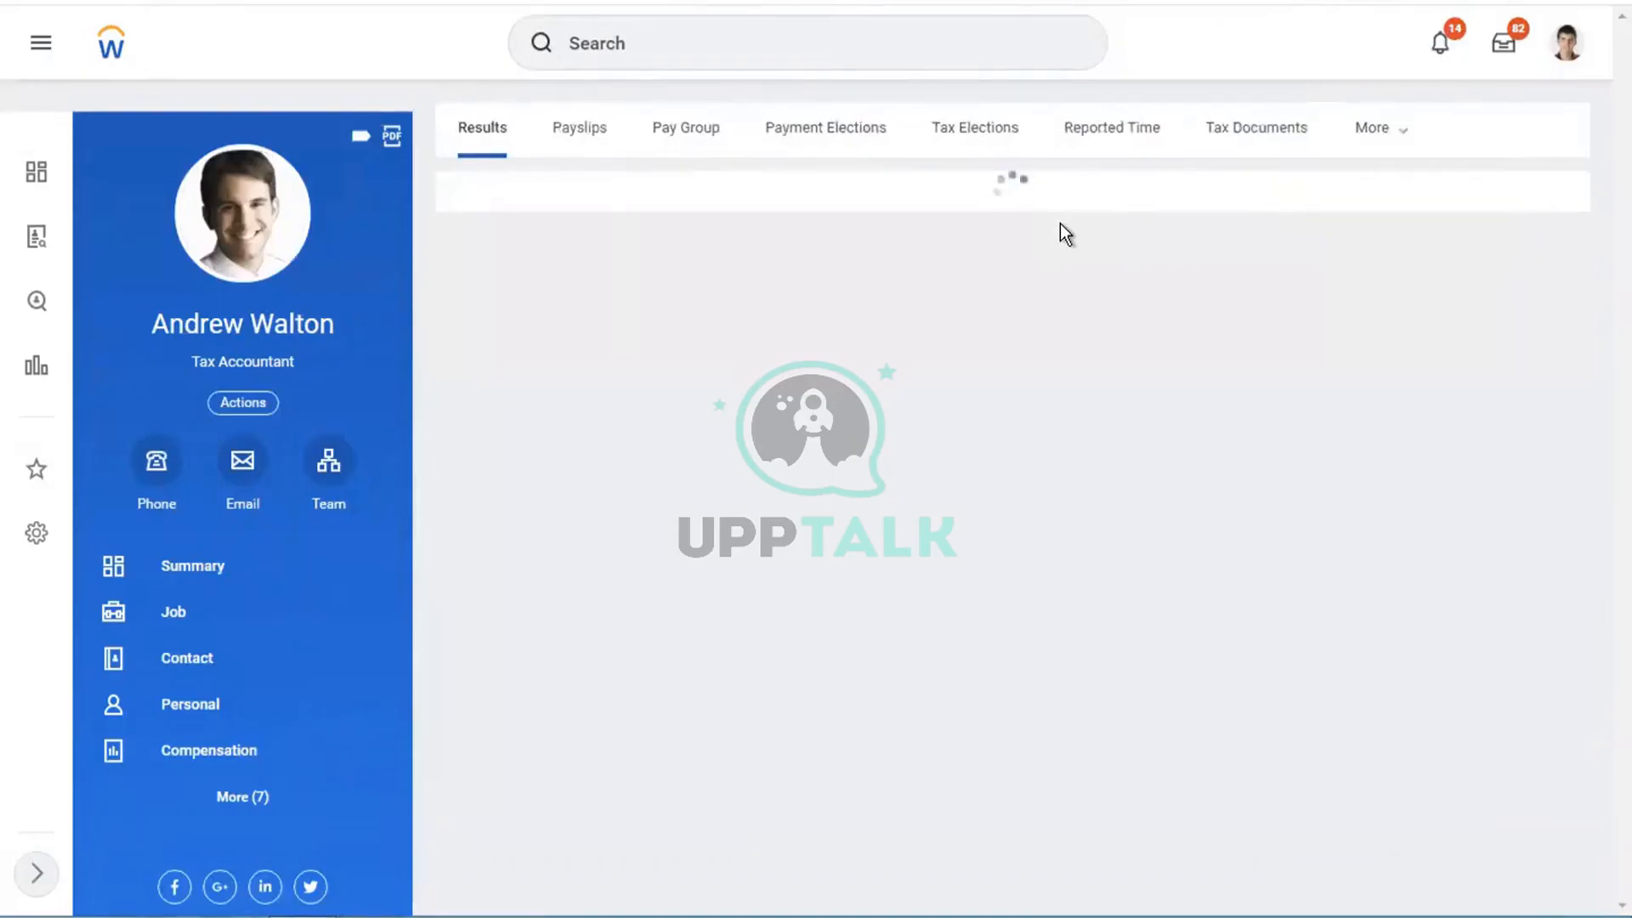
left_click(254, 400)
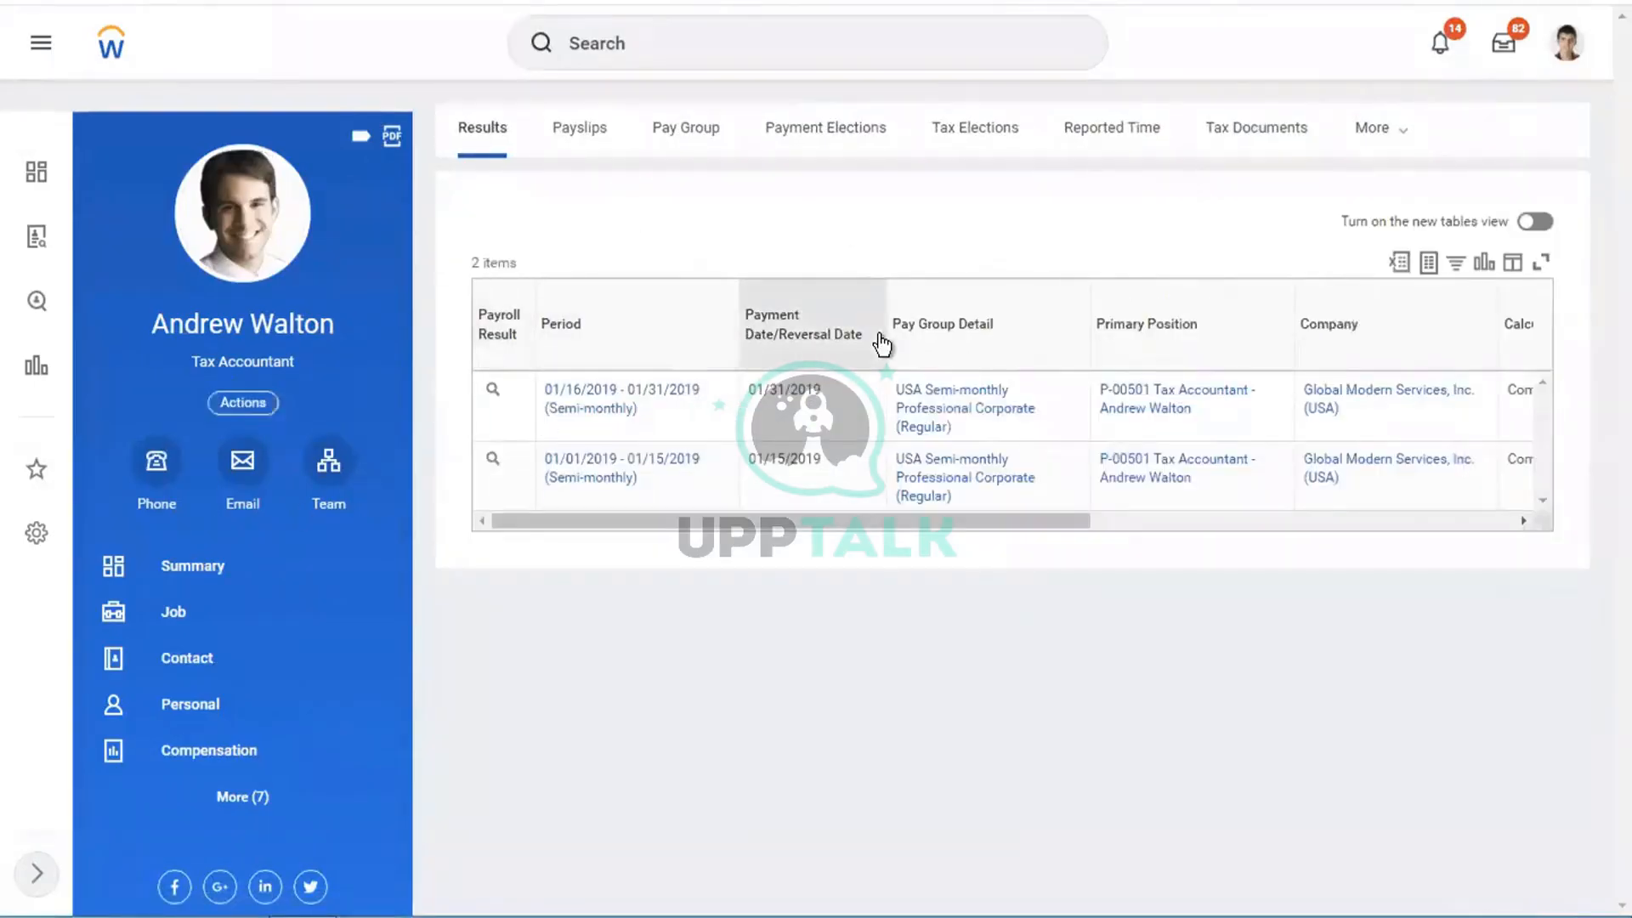
left_click_drag(953, 518, 1603, 433)
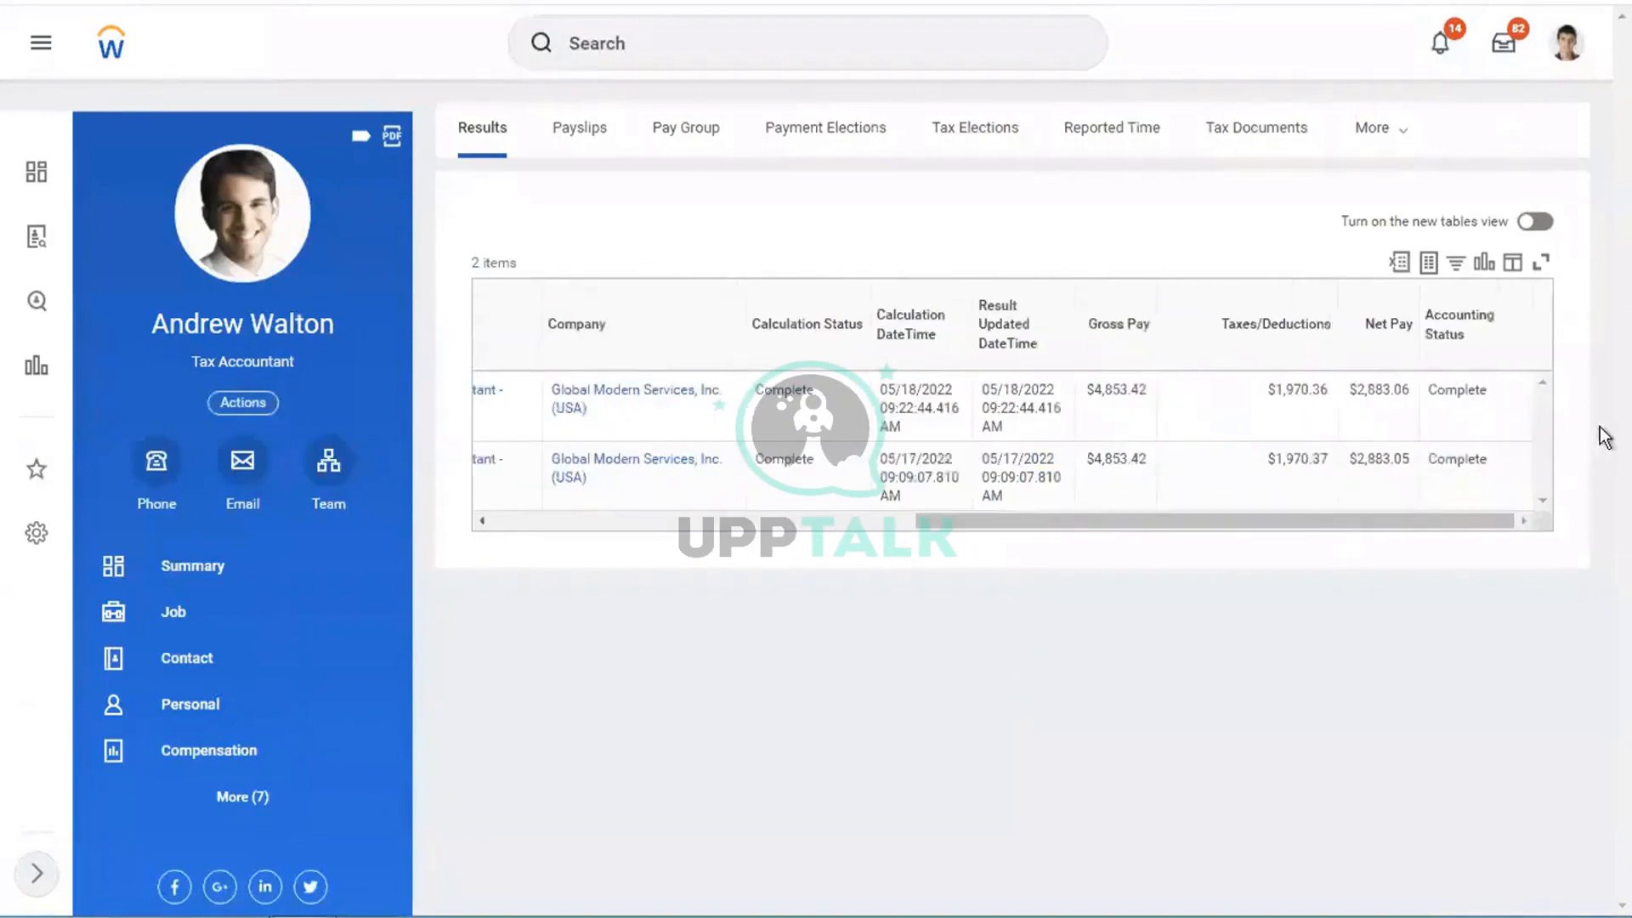
Search for "RUN PAY CALC" and open the Run Pay Calculation task
left_click(740, 48)
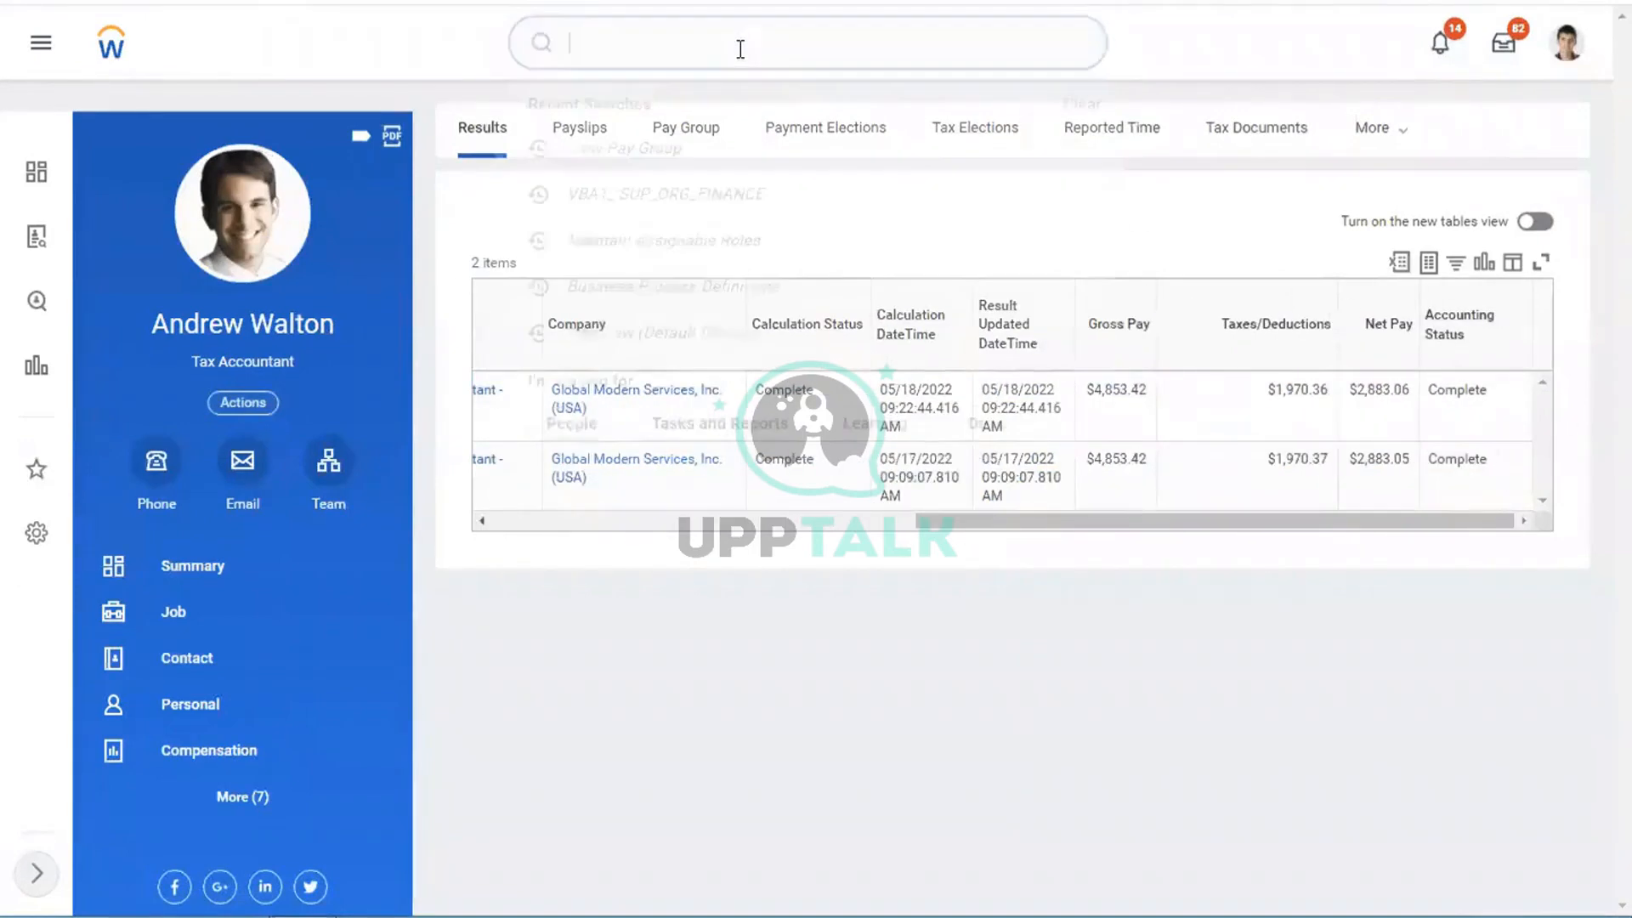
type("R")
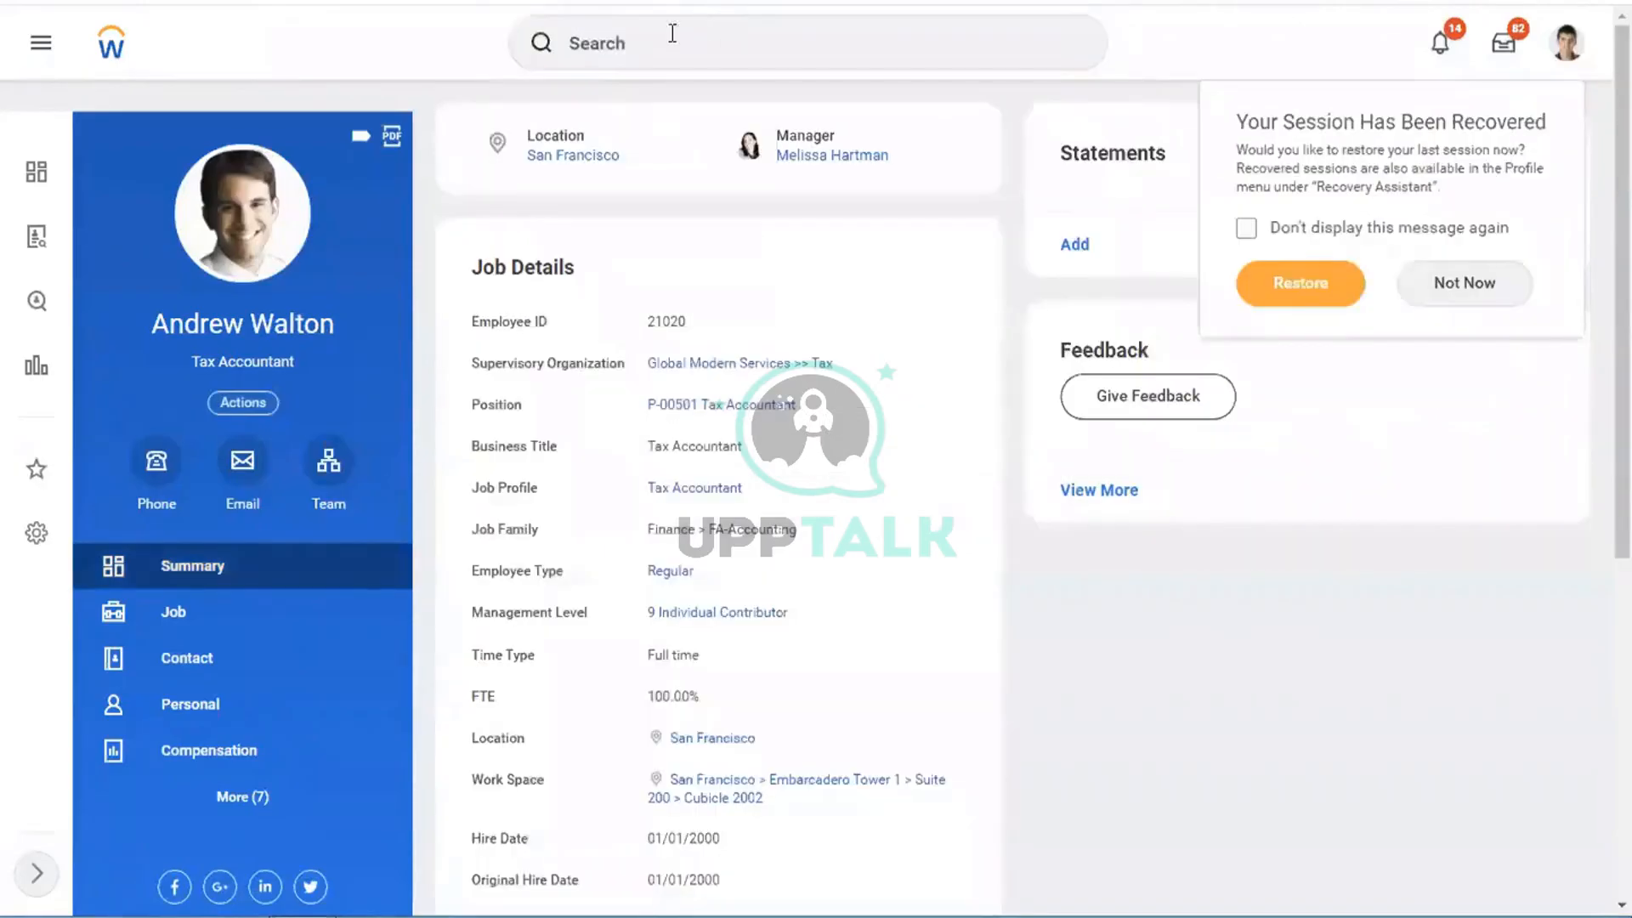
left_click(652, 40)
type("RUN PAY C")
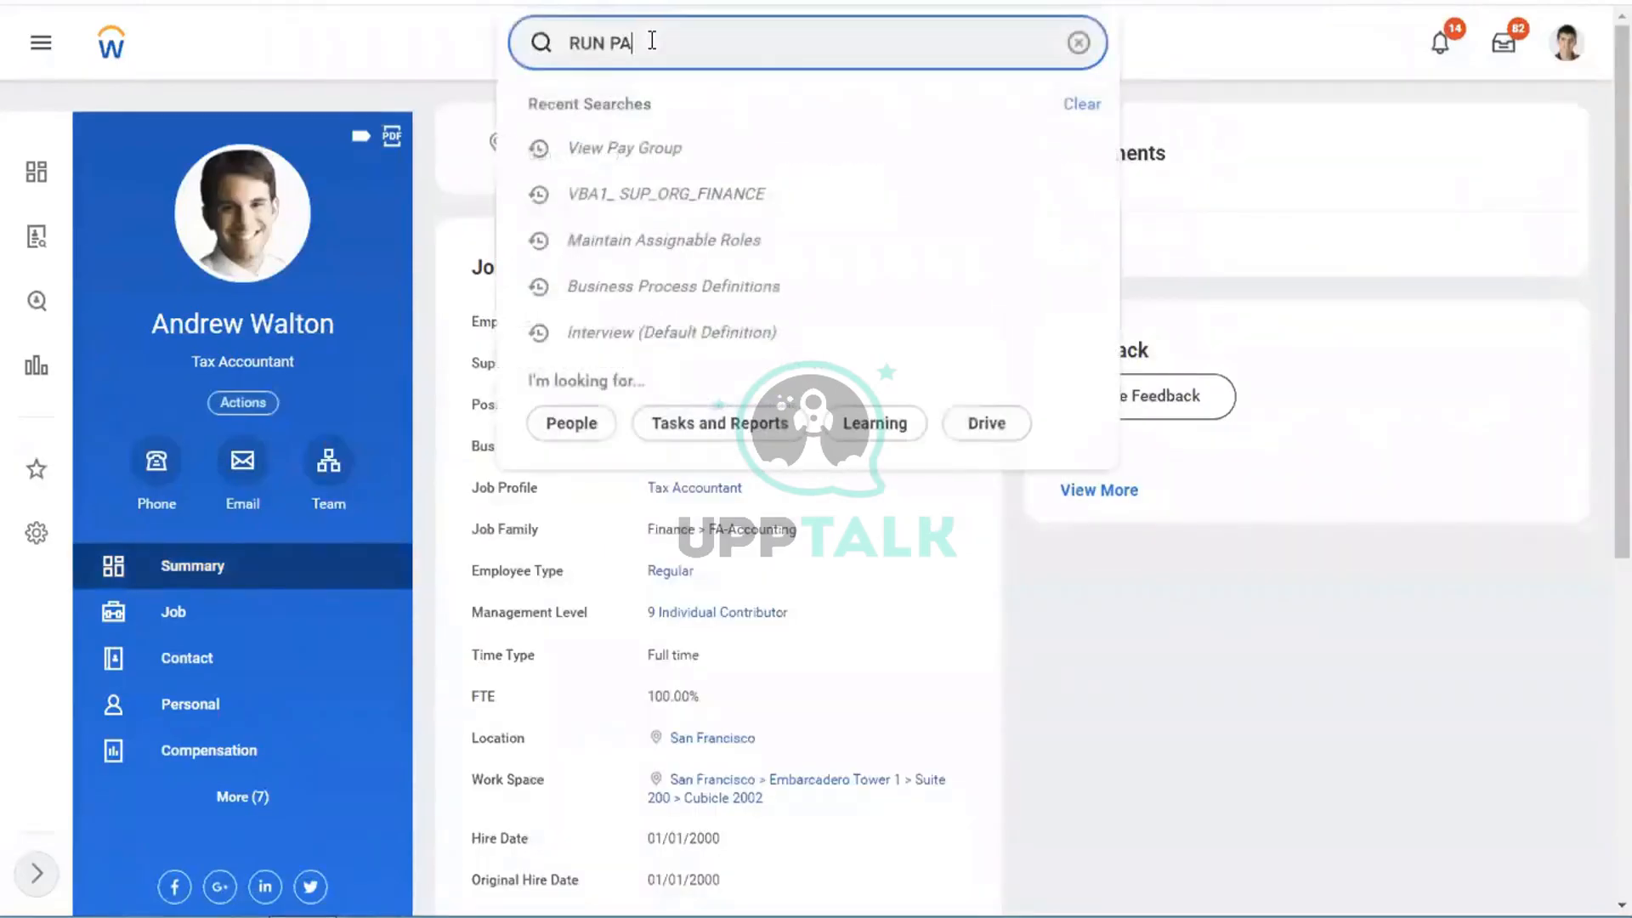
type("ALC")
left_click(669, 102)
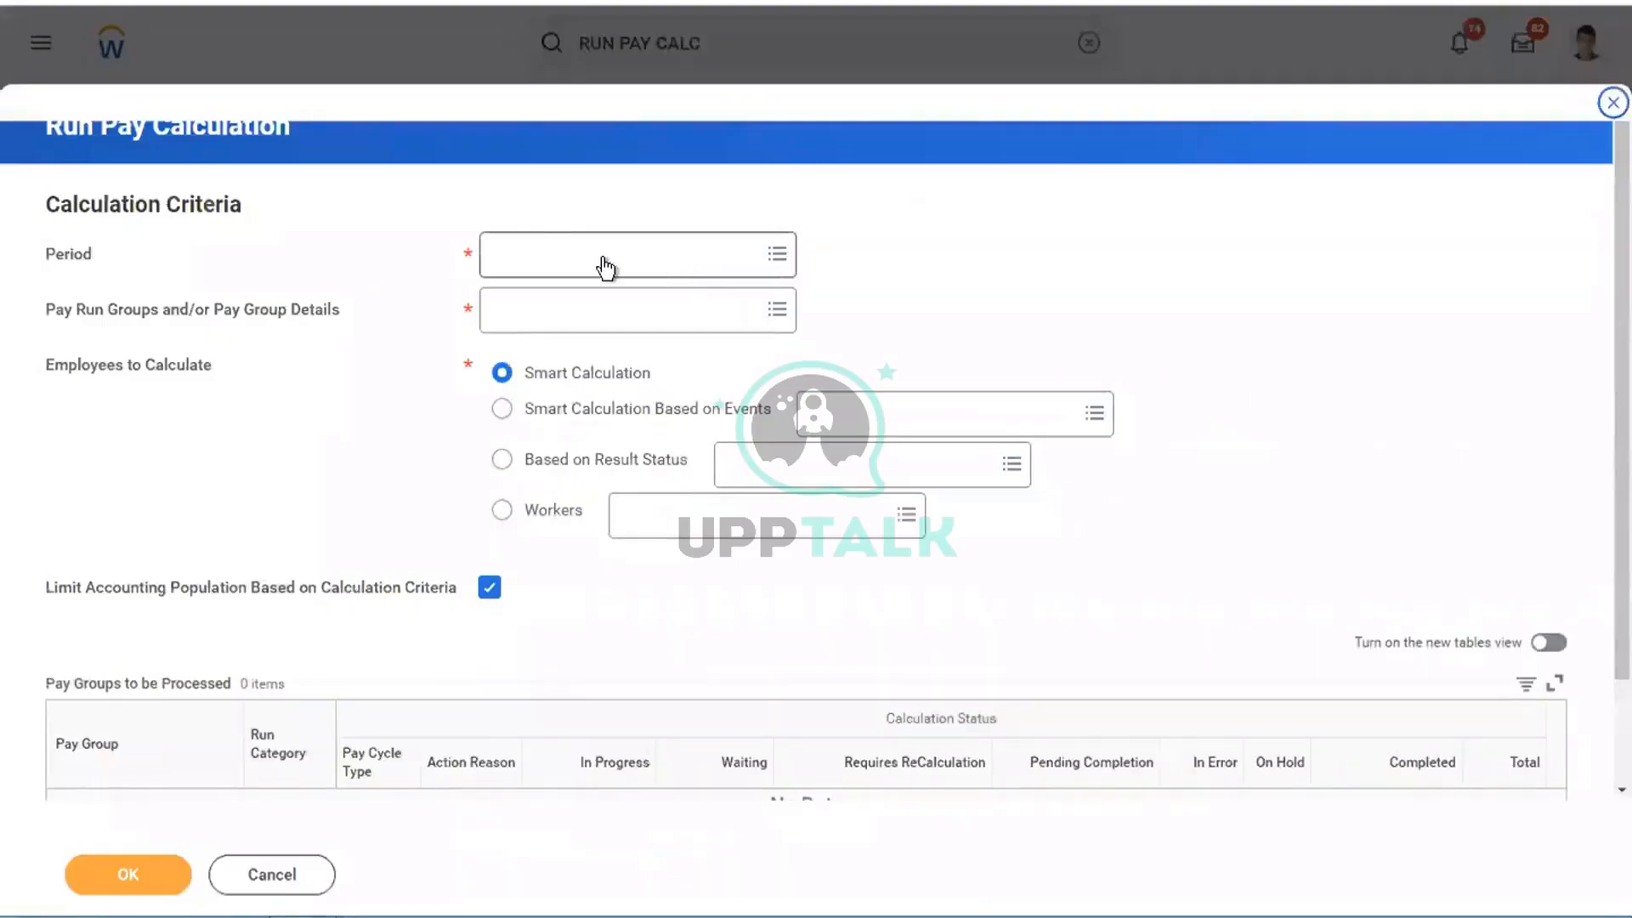
Set the period to calculate to 02/01/2019 - 02/15/2019 (Semi-monthly)
left_click(605, 267)
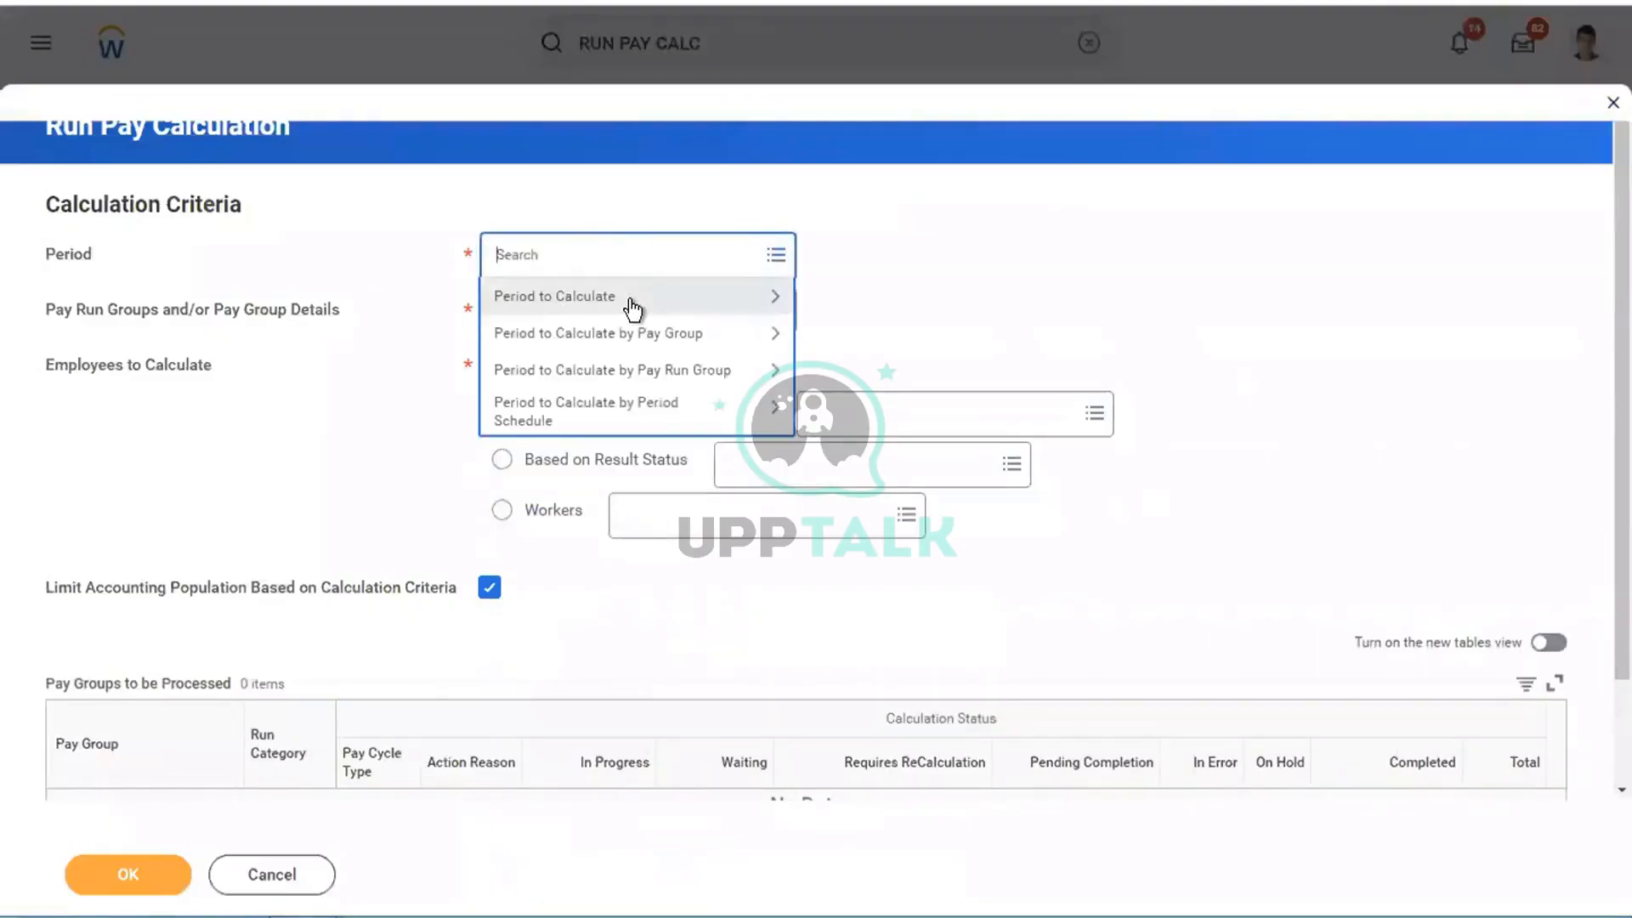
left_click(632, 304)
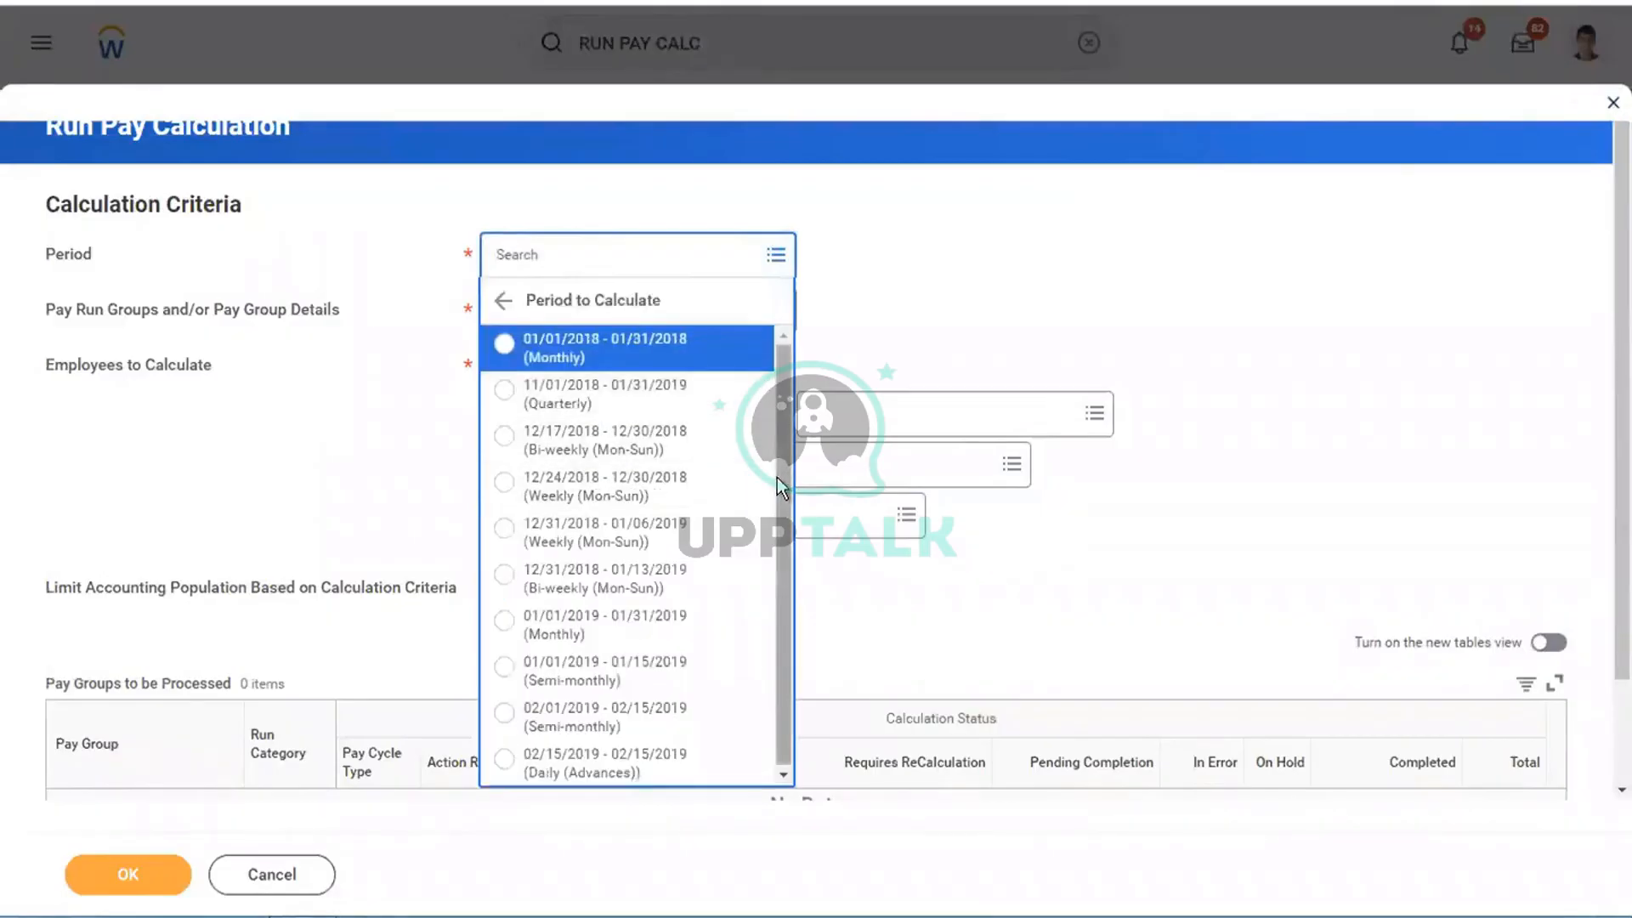
left_click_drag(779, 477, 777, 522)
left_click_drag(775, 631, 774, 633)
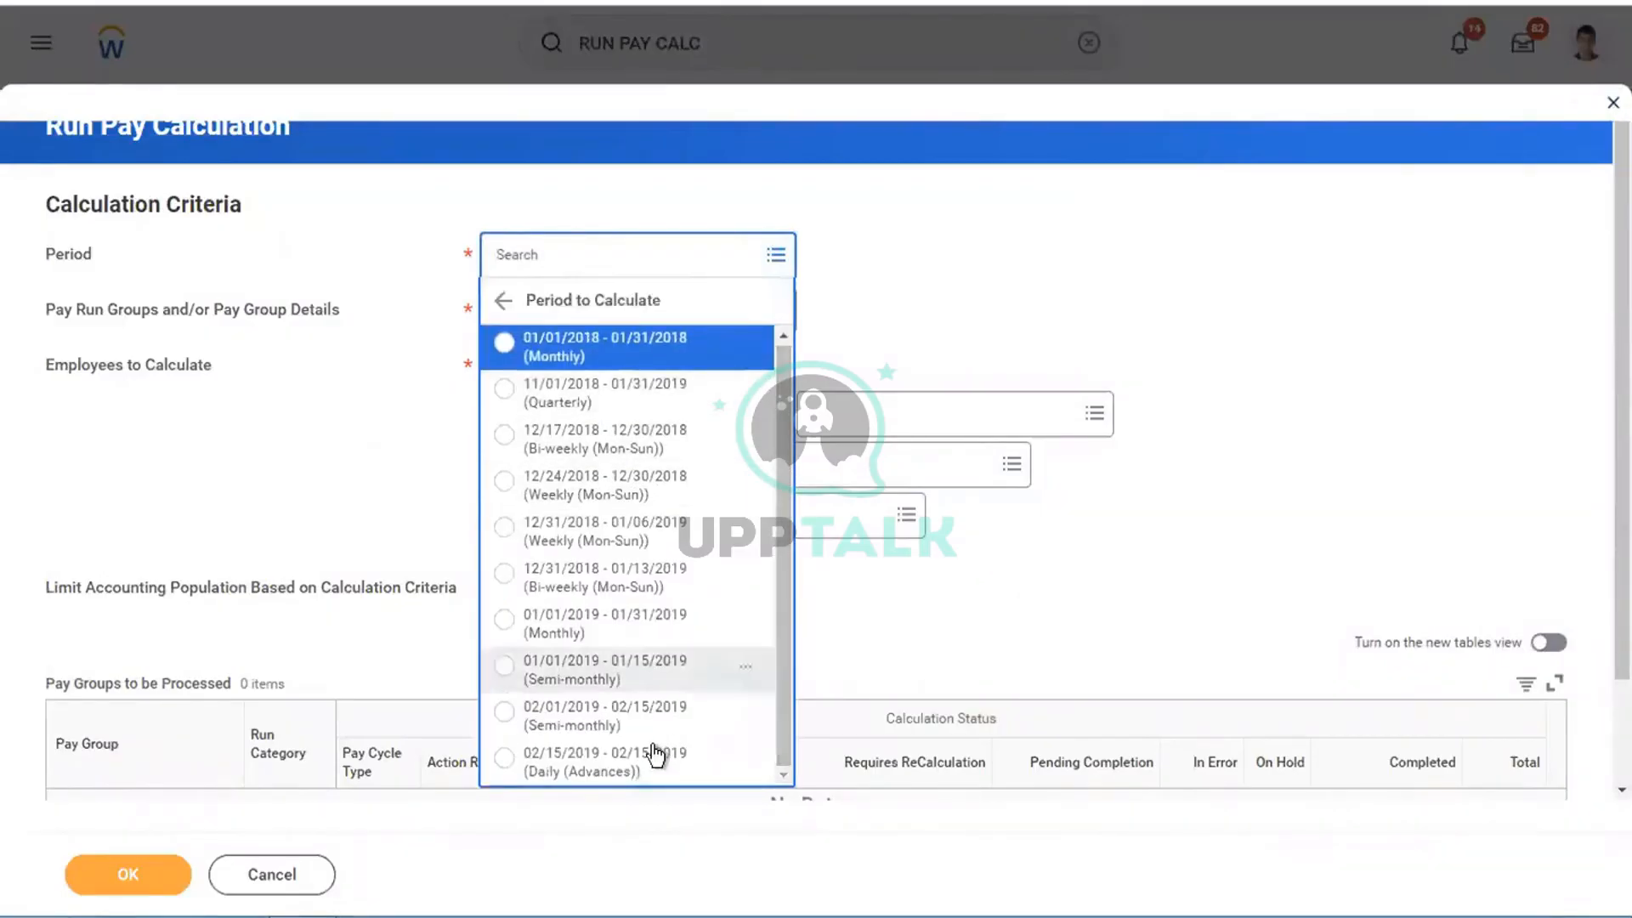
left_click(595, 738)
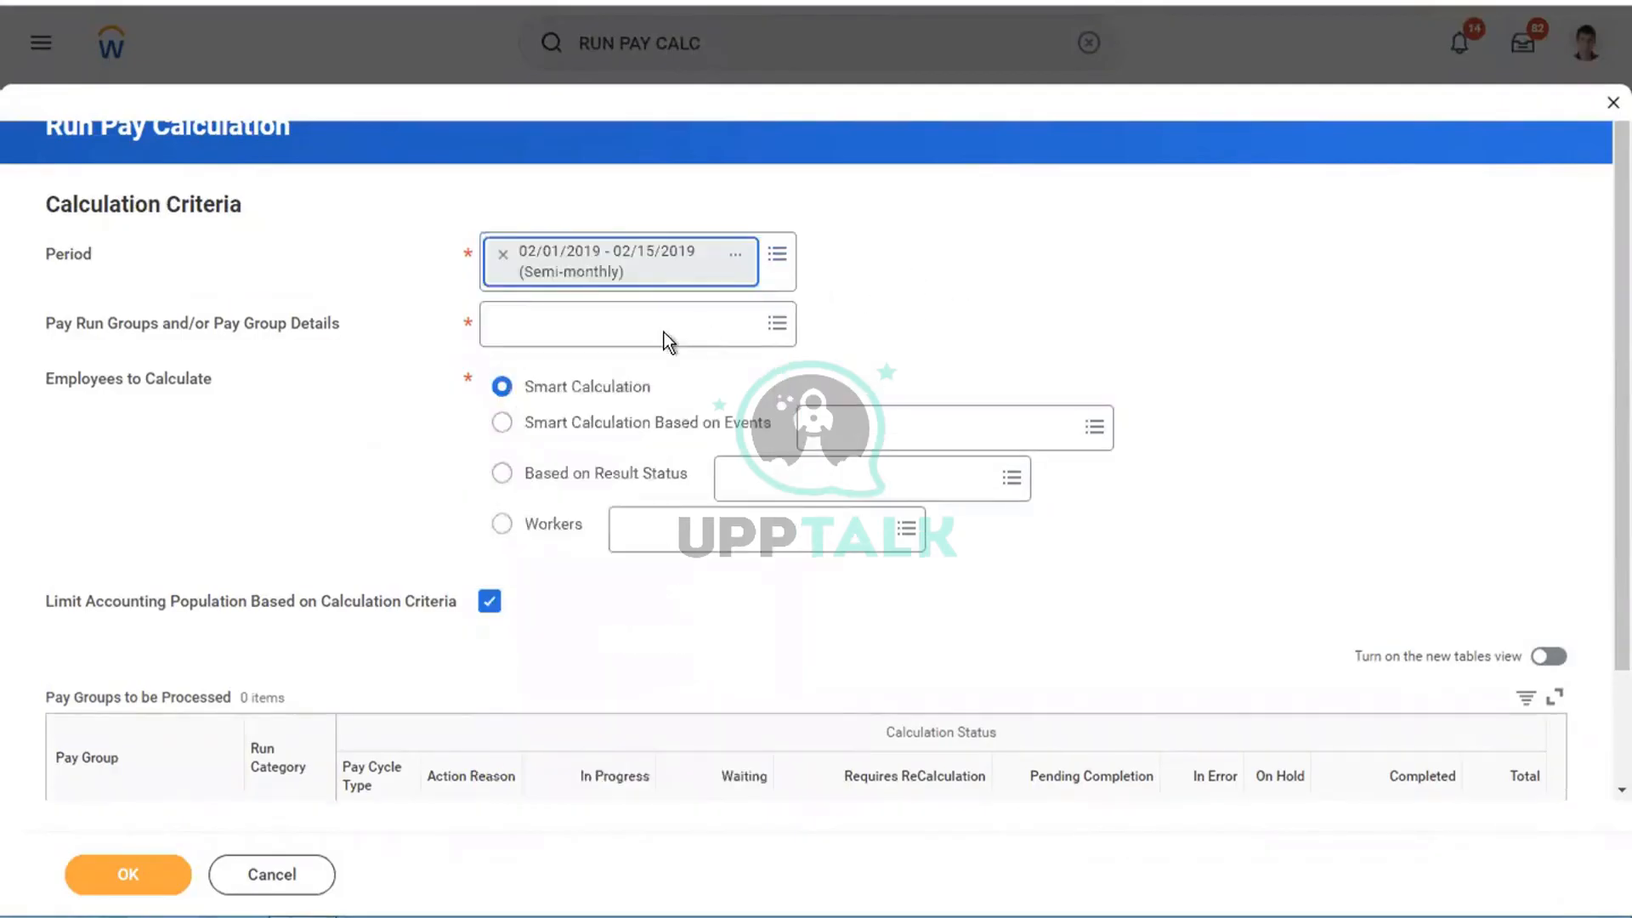
Choose the USA Semi-monthly Professional Corporate: Regular (Semi-monthly) pay group details and run the pay calculation with Smart Calculation
left_click(665, 331)
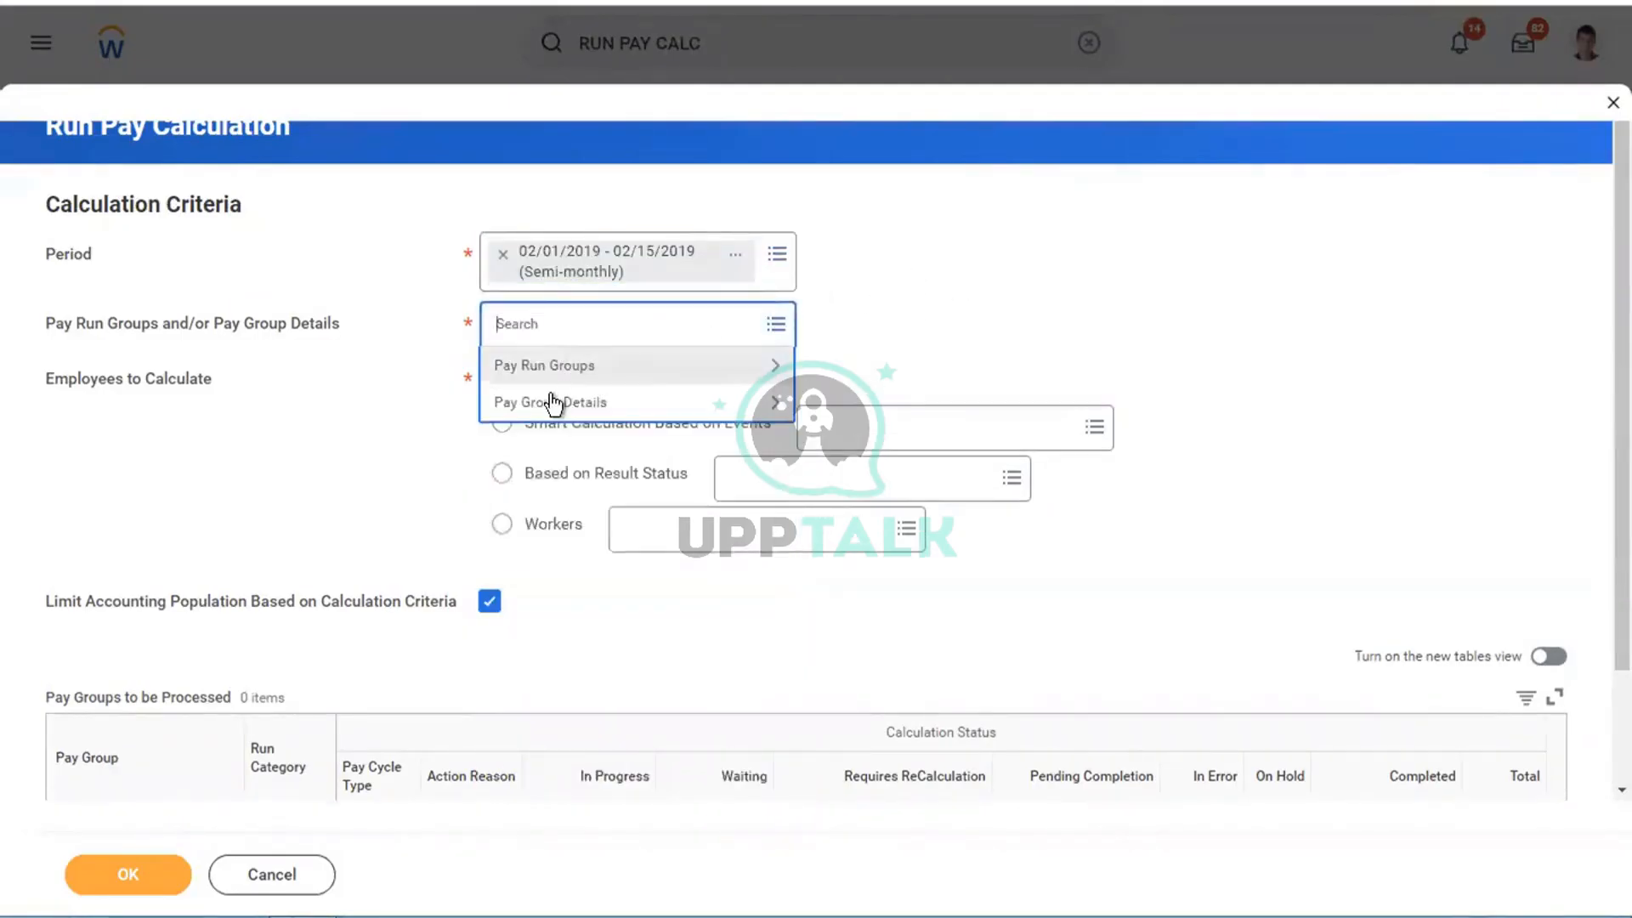
left_click(535, 404)
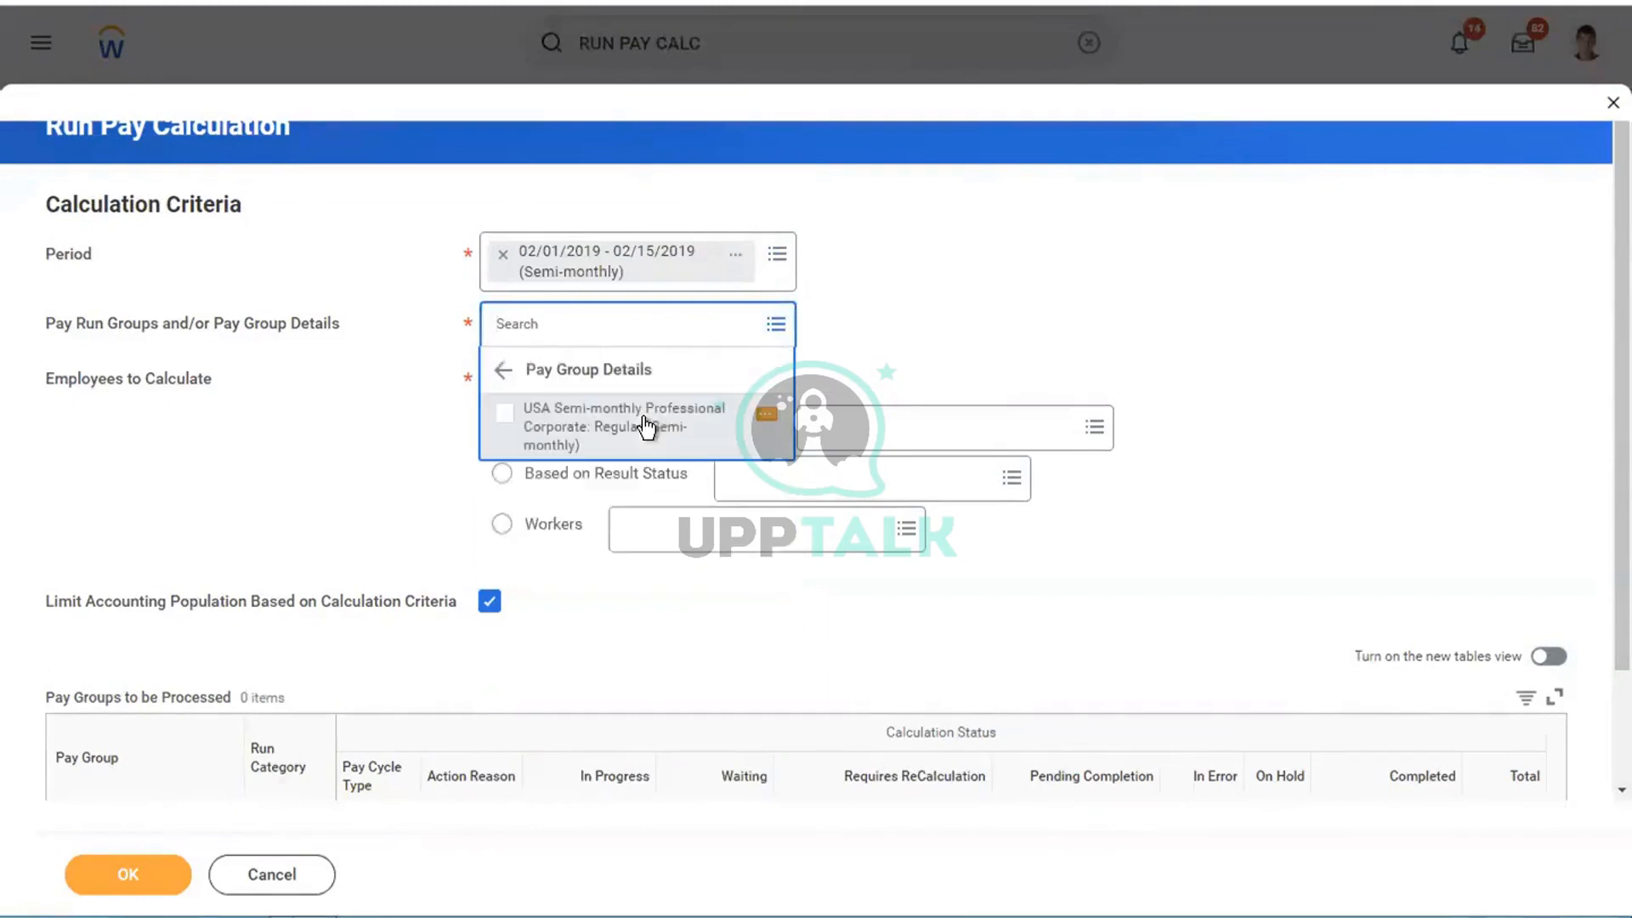
left_click(554, 440)
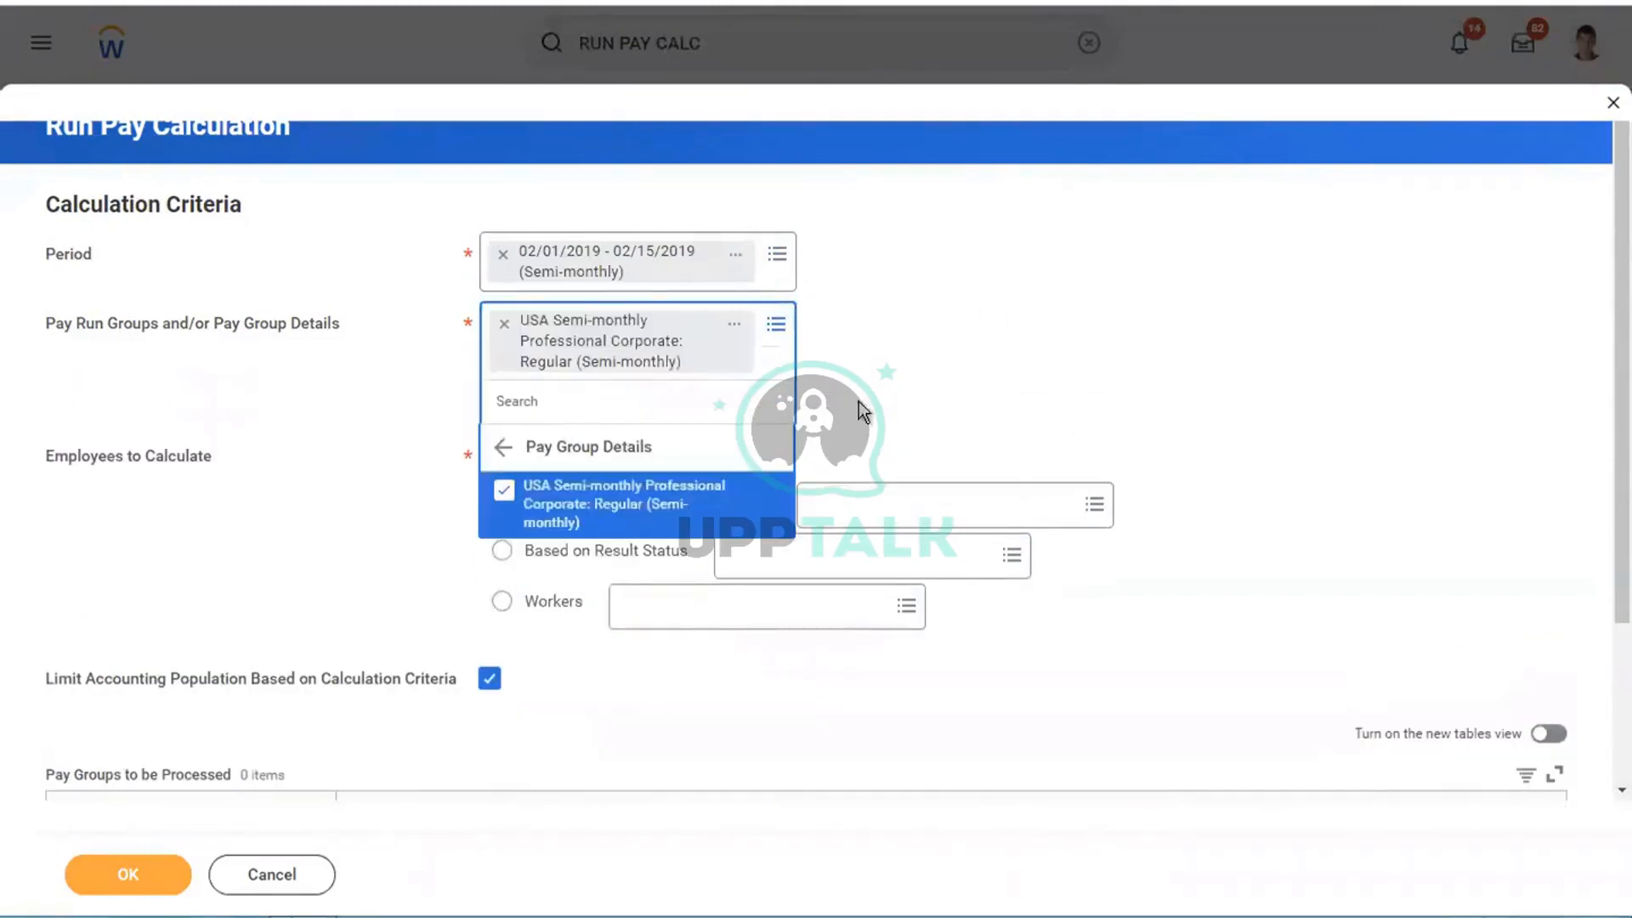
left_click(548, 679)
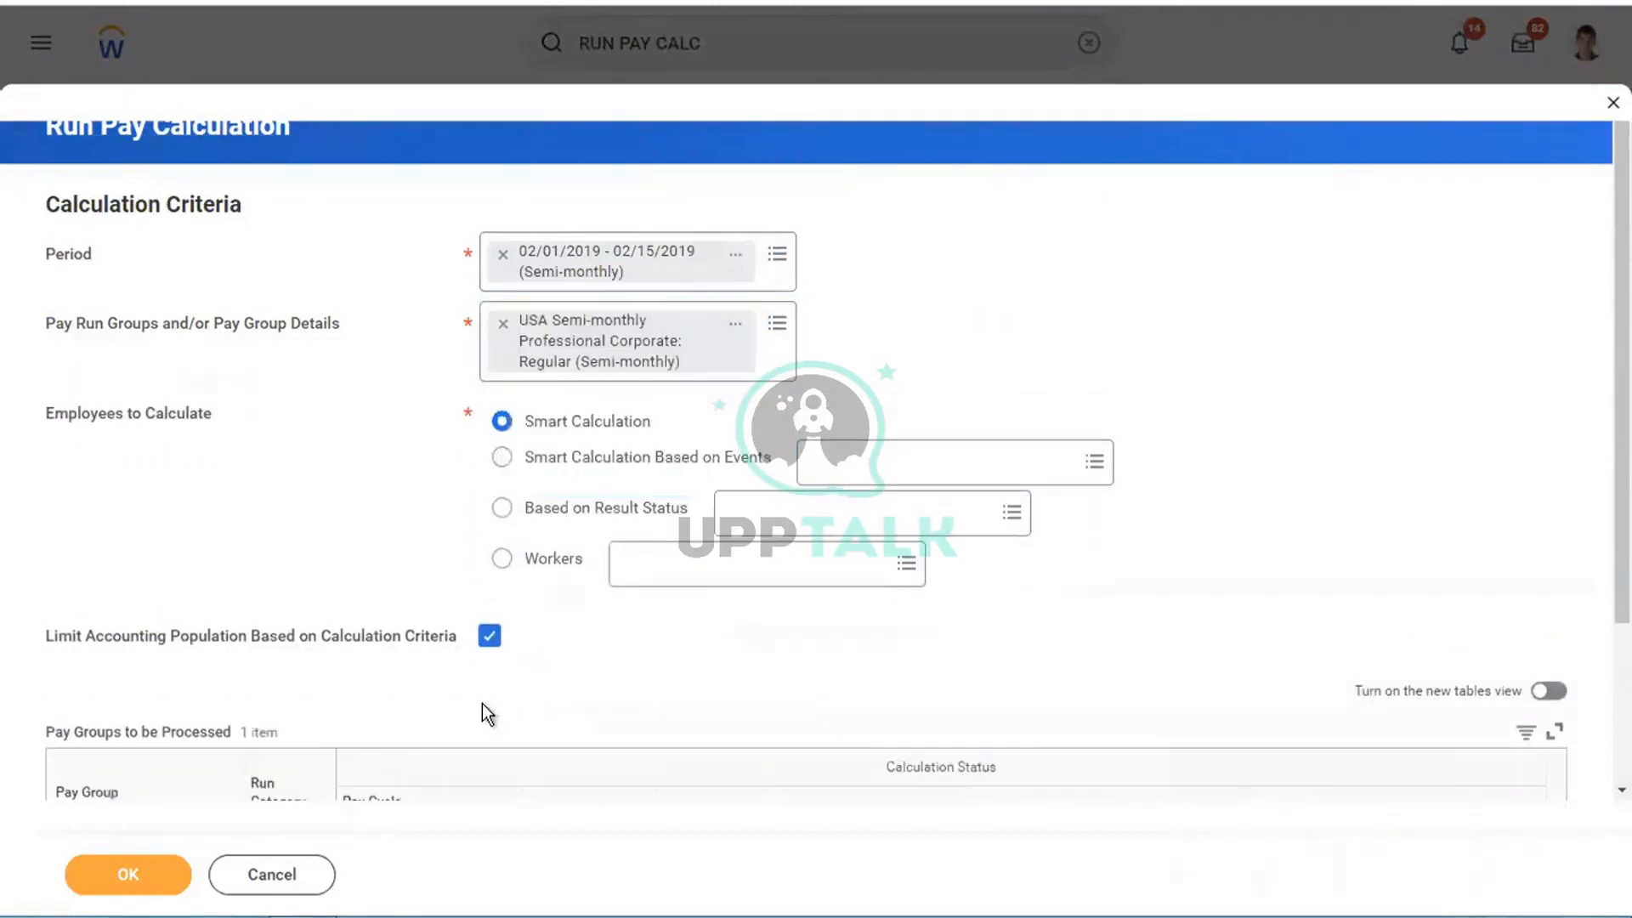
left_click(111, 884)
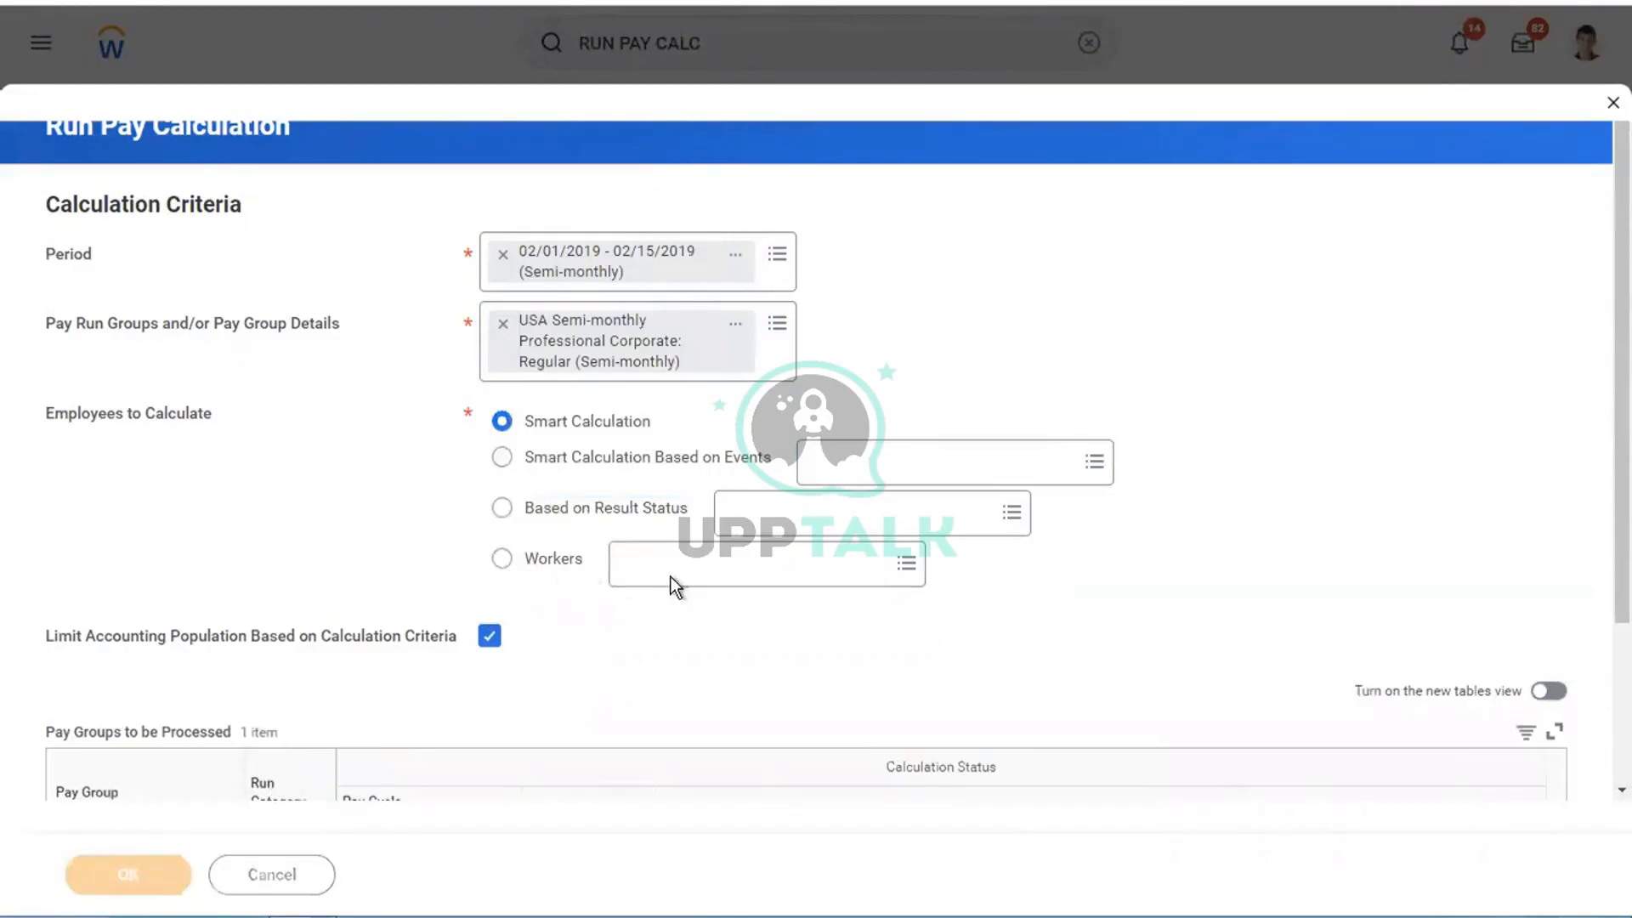
left_click(166, 453)
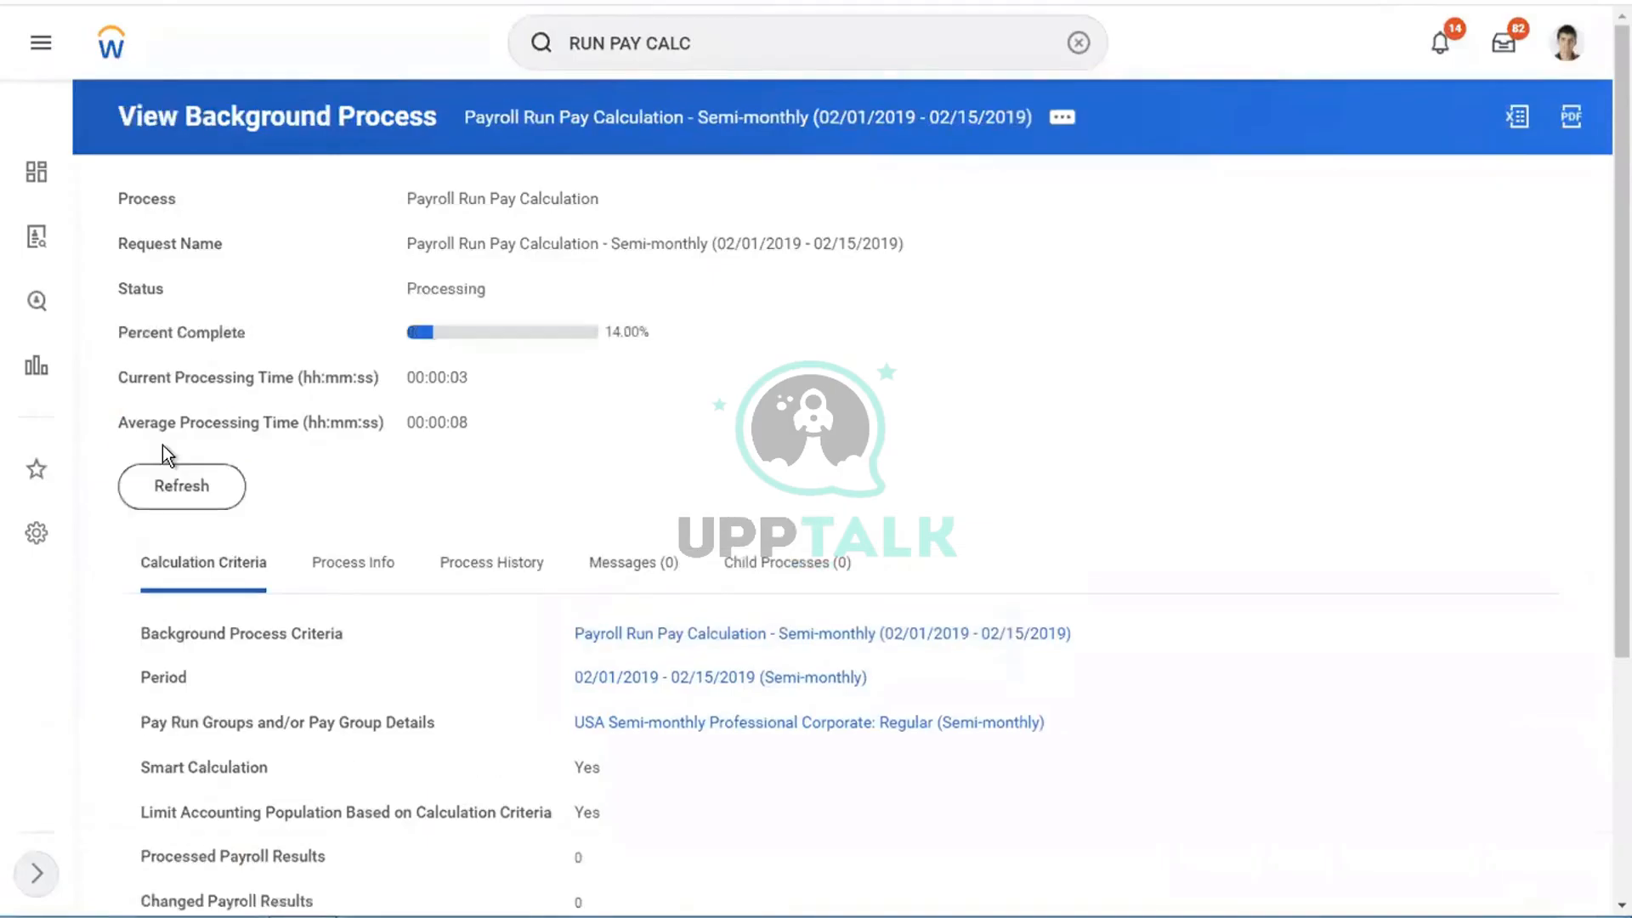
Refresh the Payroll Run Pay Calculation background process until it completes and review its processed results
left_click(209, 488)
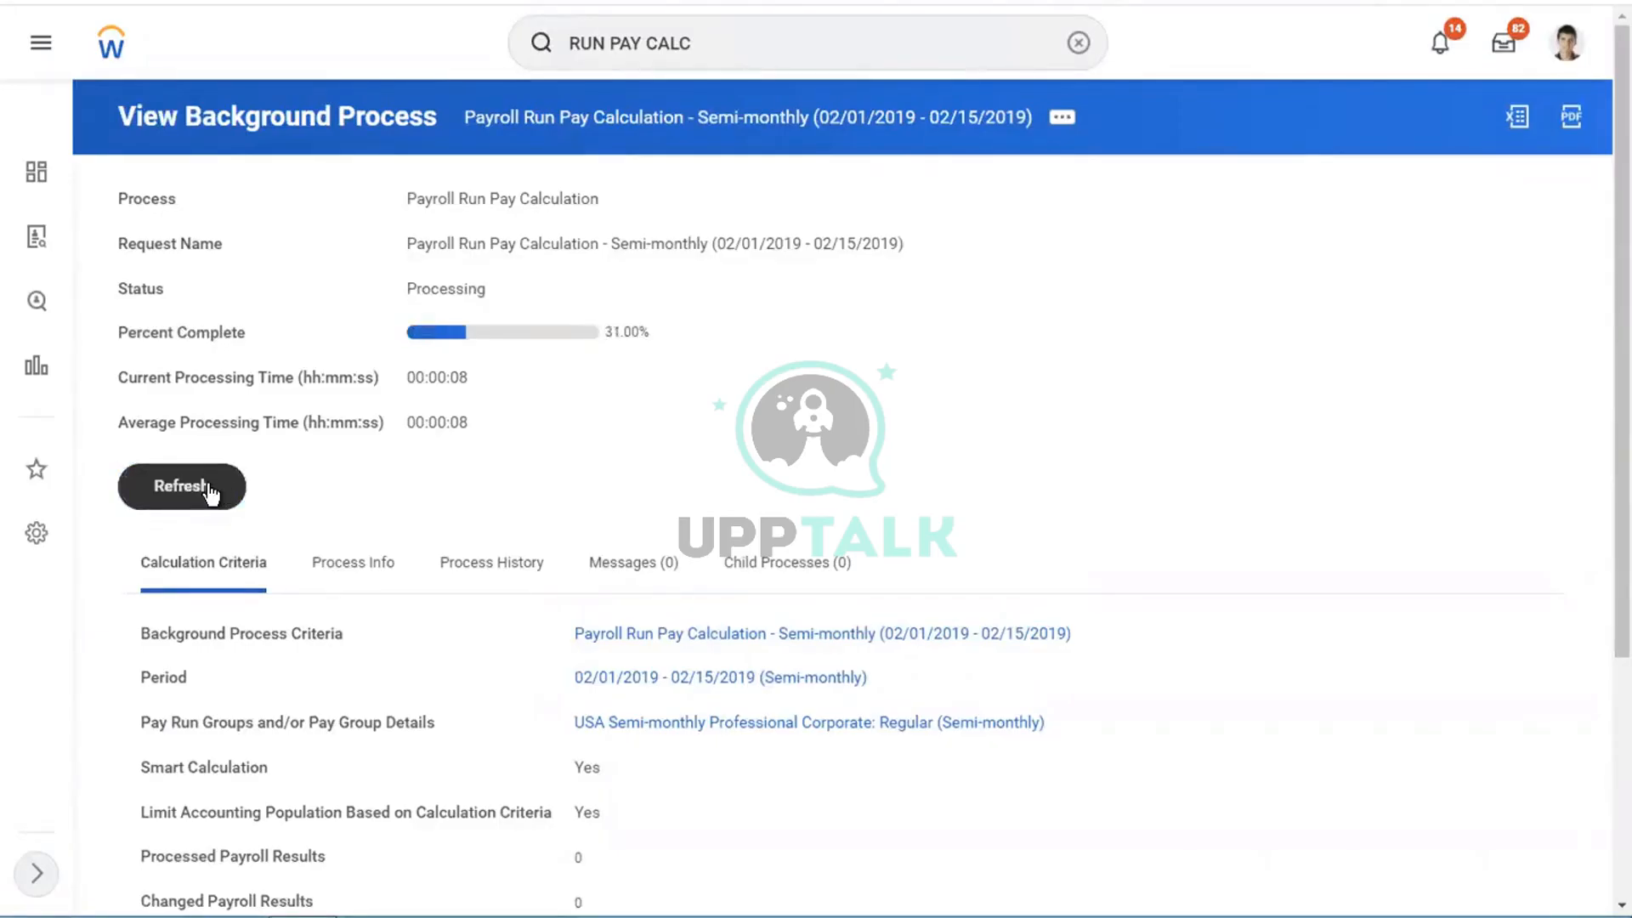
left_click(210, 492)
left_click(210, 493)
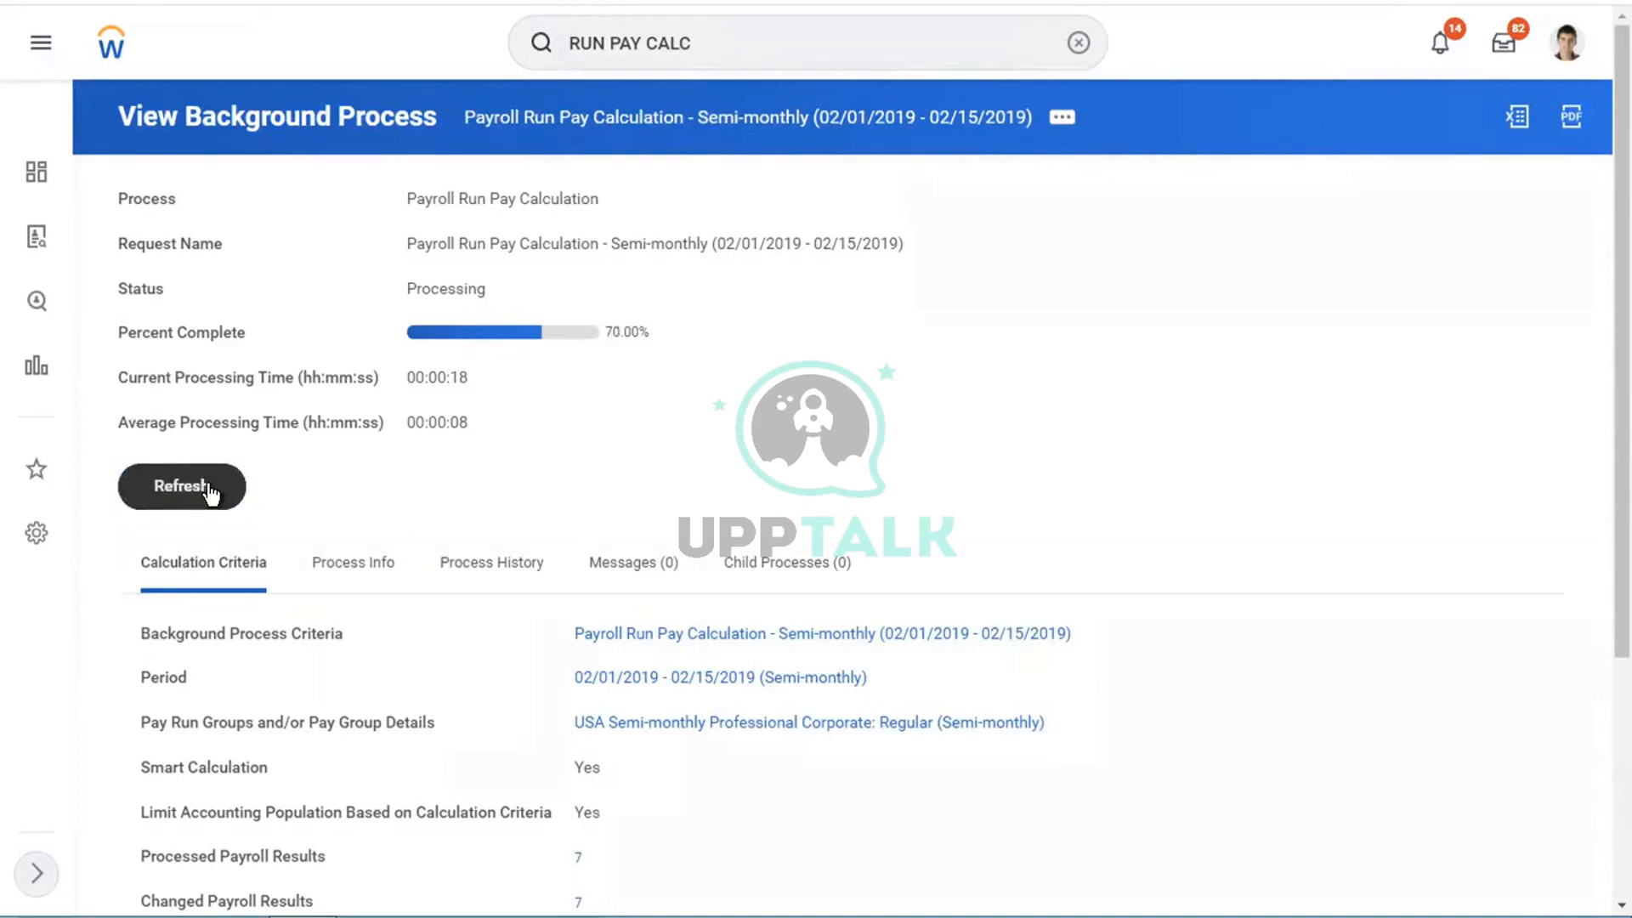
left_click(210, 493)
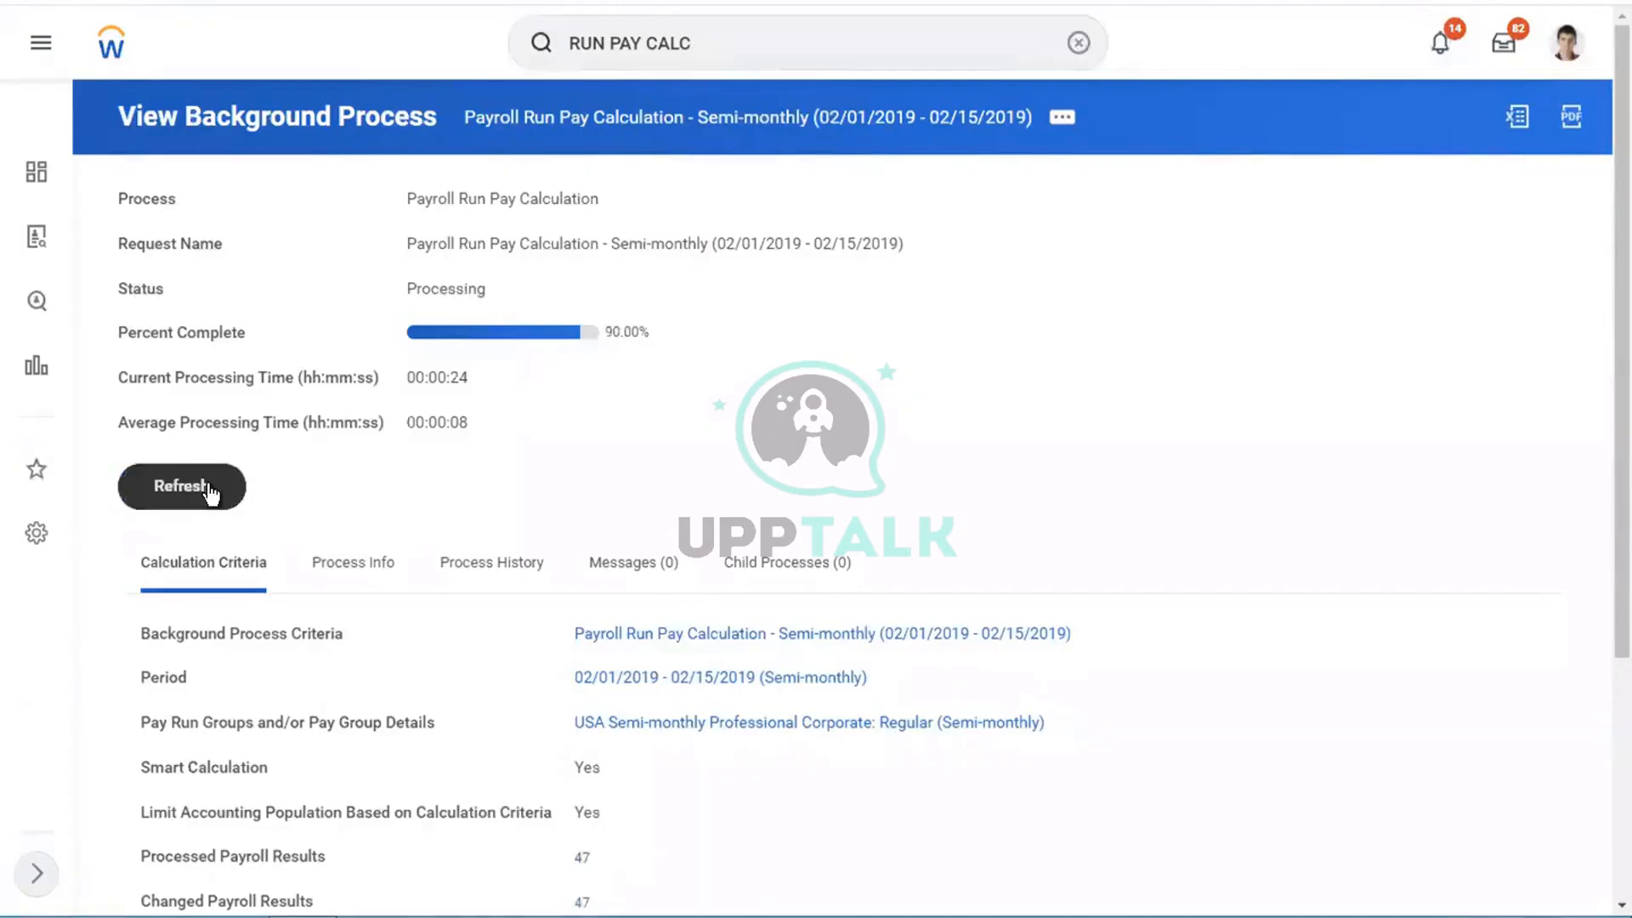
left_click(210, 493)
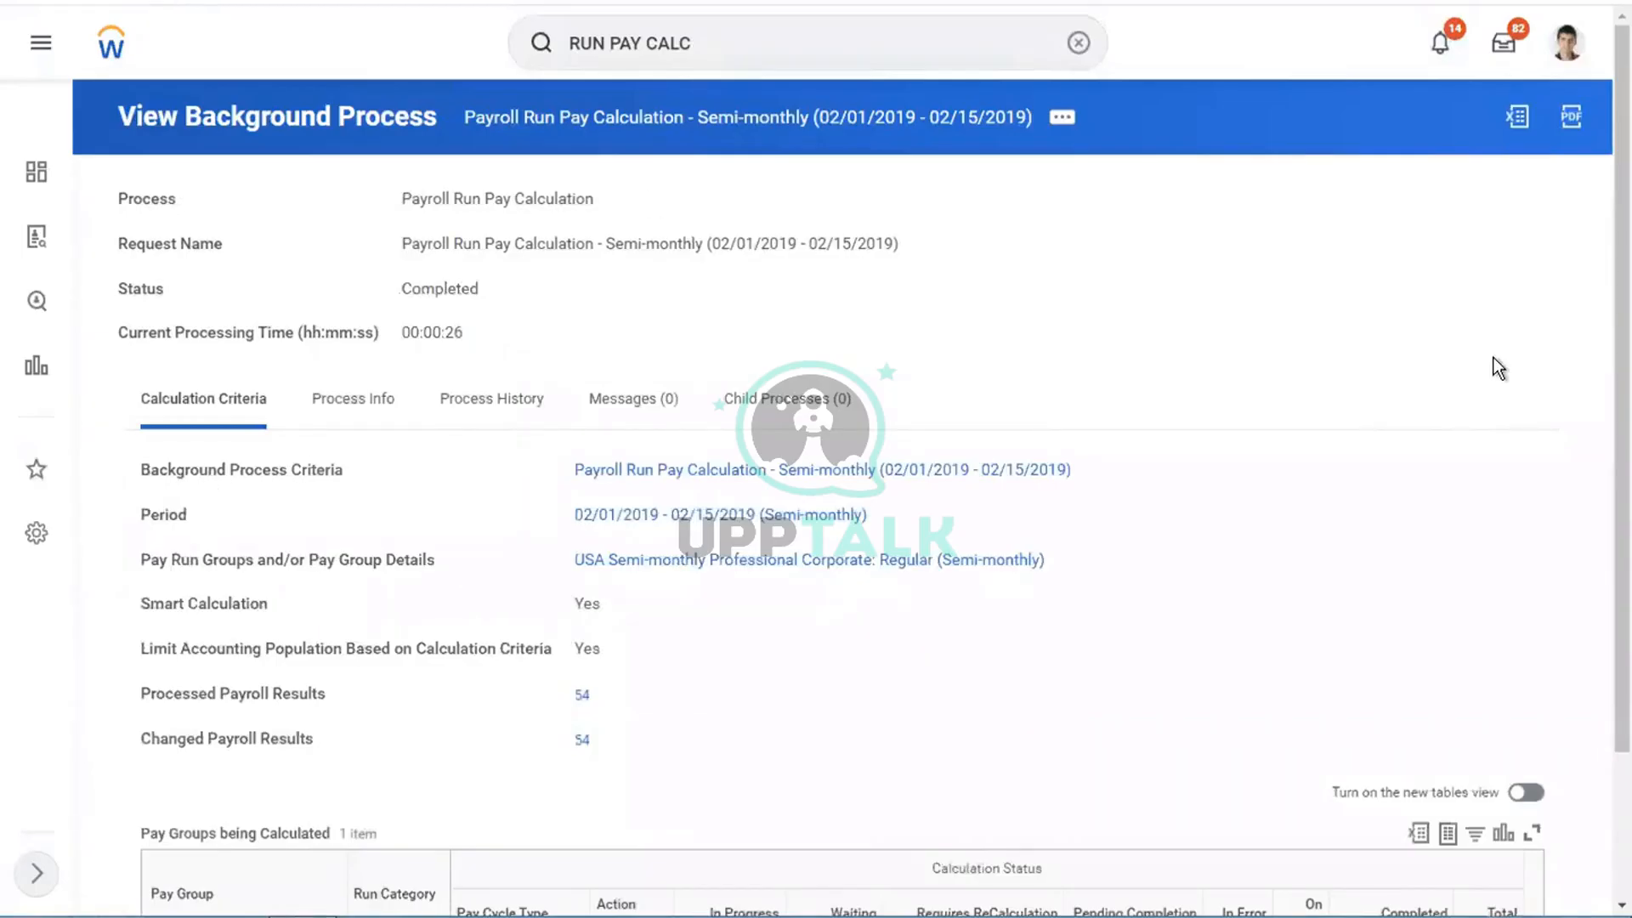
scroll(1497, 368, "down", 2)
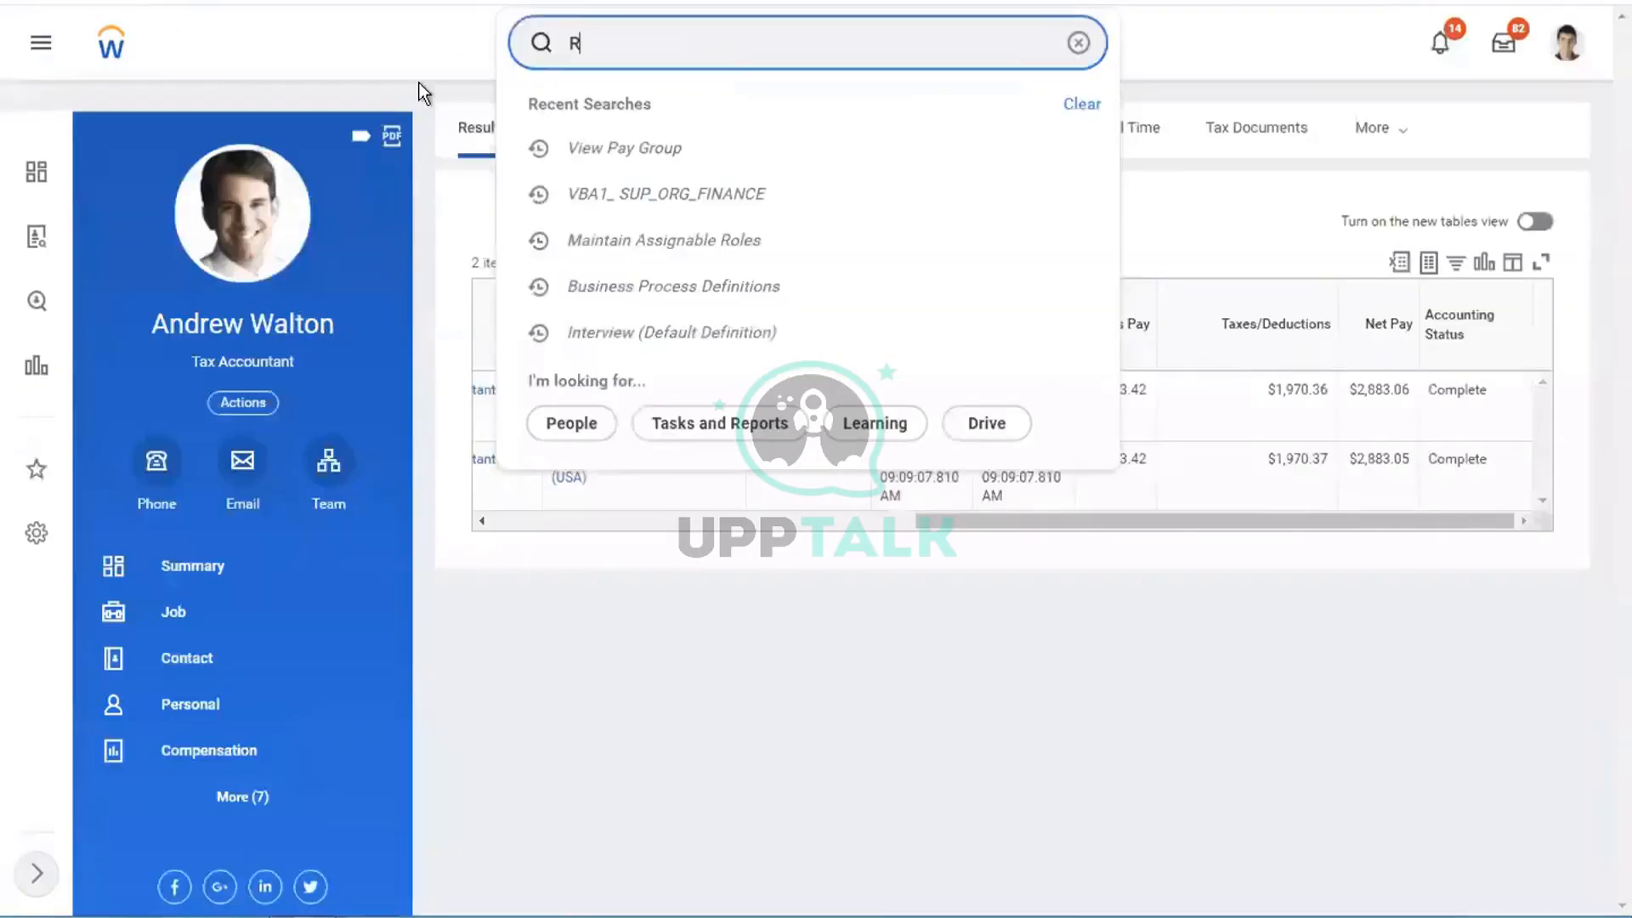
Return to the worker's pay page and reload the payroll results list to include the 02/01/2019 - 02/15/2019 period
left_click(574, 605)
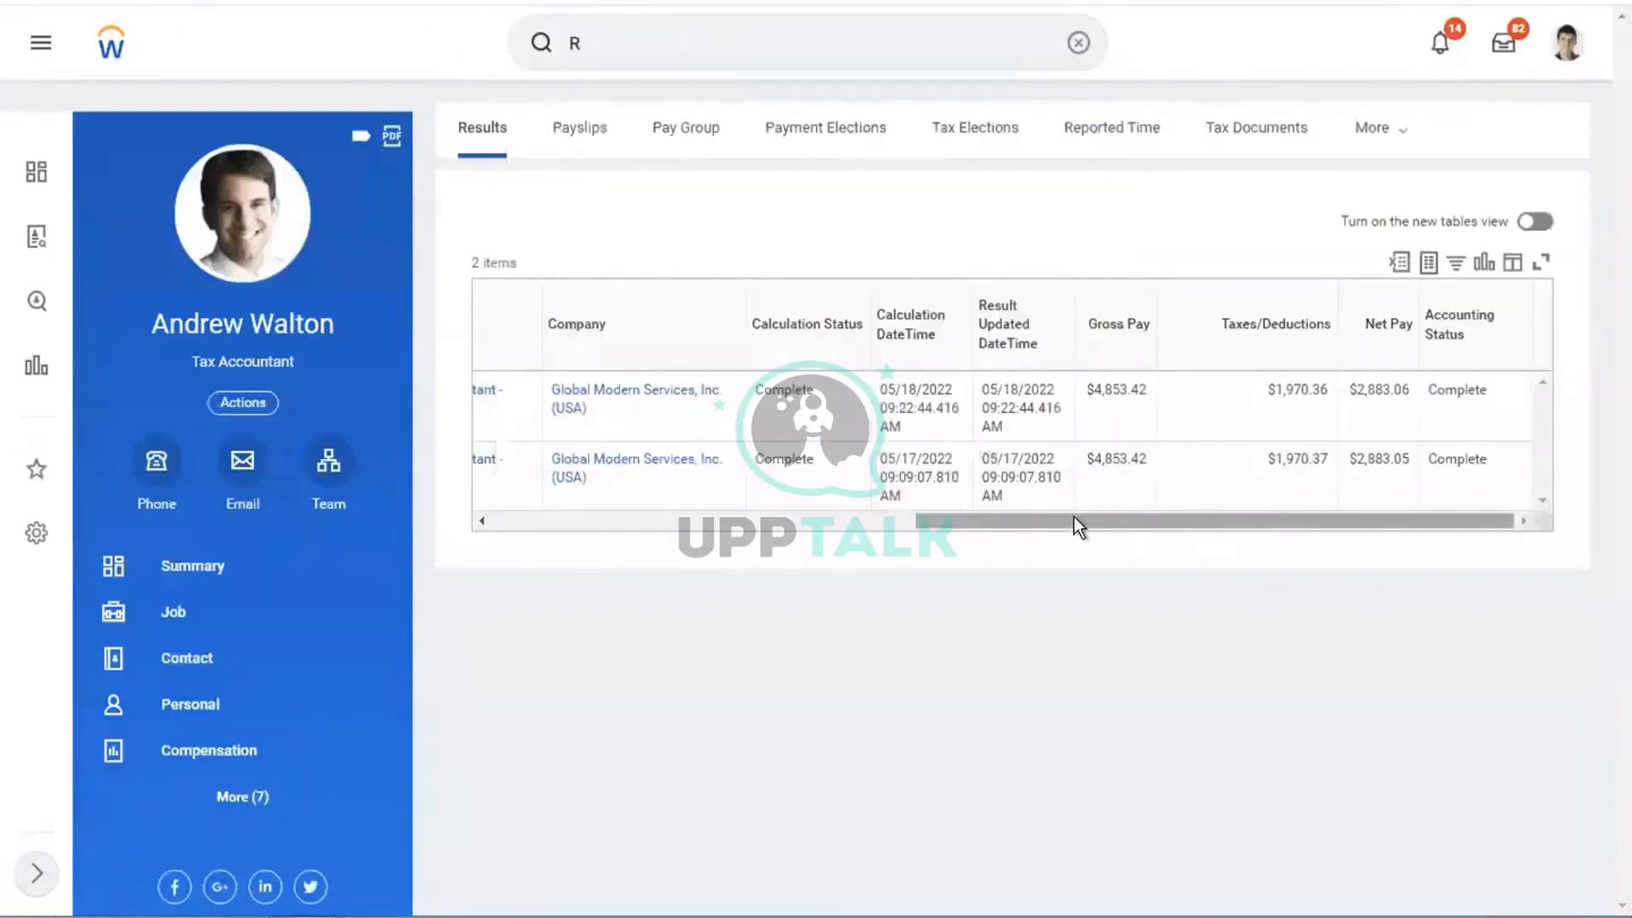
left_click_drag(1073, 519, 397, 471)
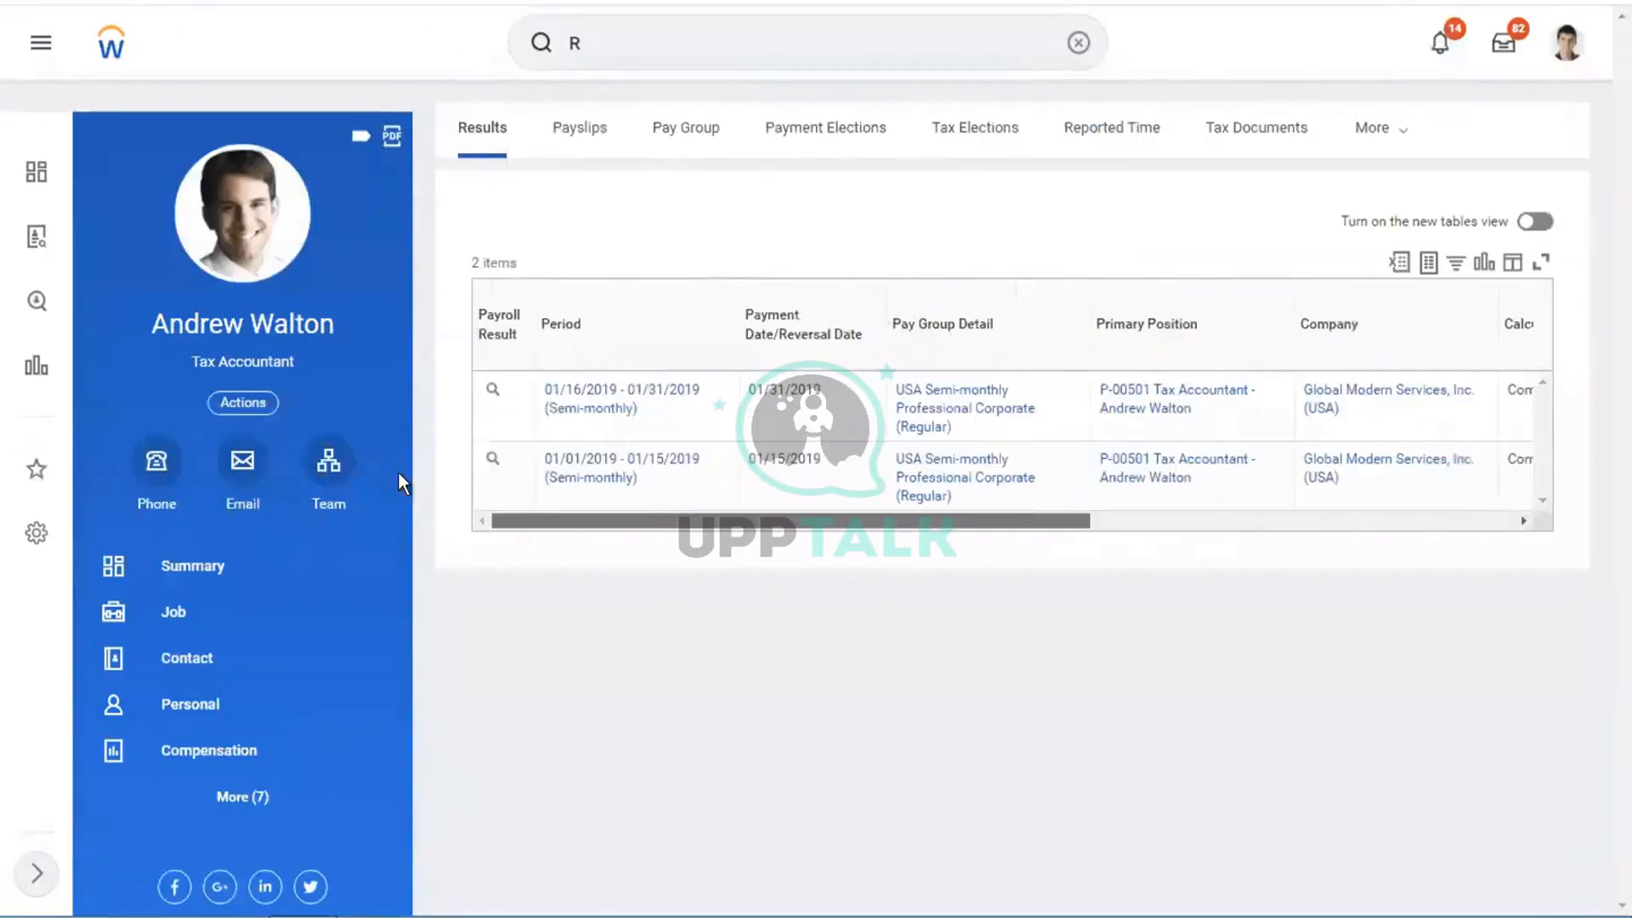
left_click(575, 141)
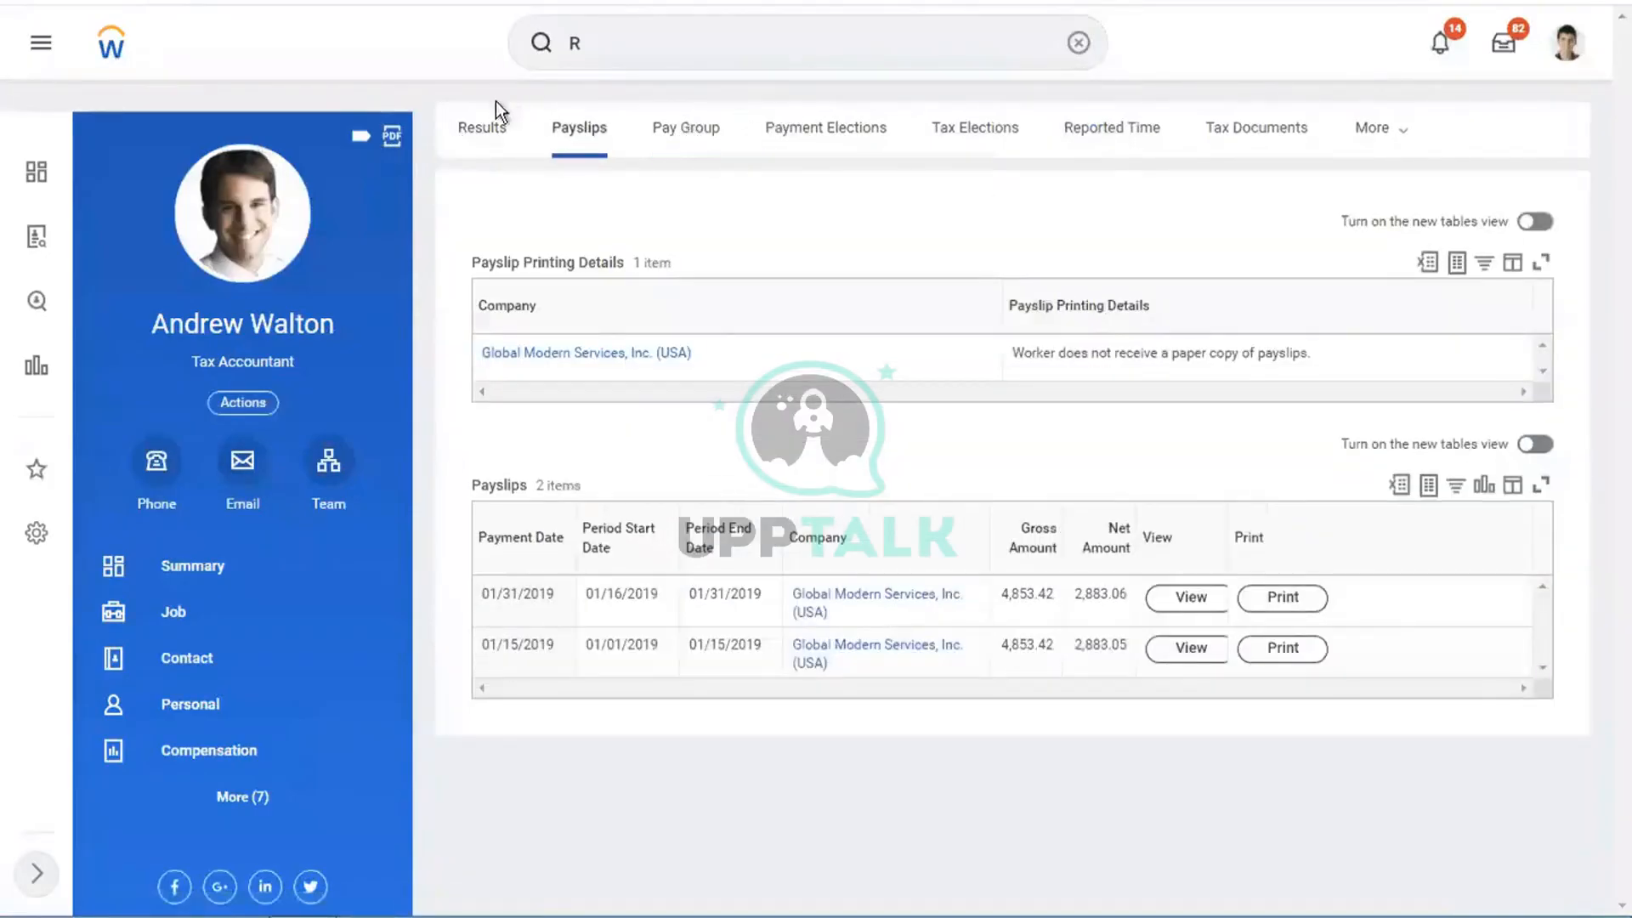
left_click(474, 131)
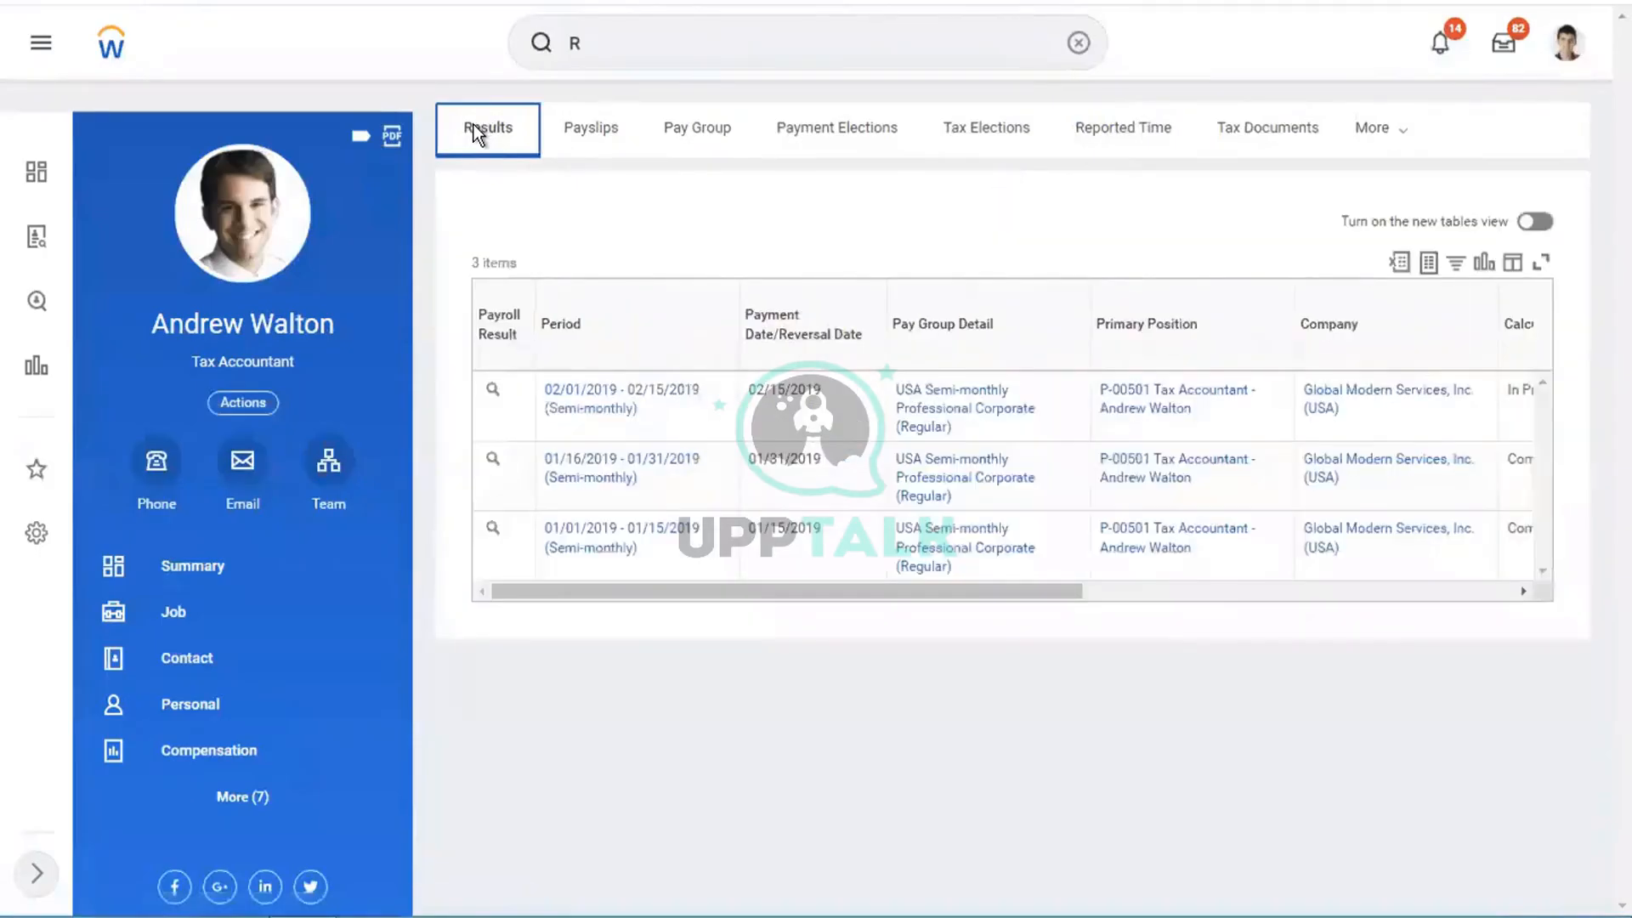
Open the payslip of the worker's 02/01/2019 - 02/15/2019 payroll result
left_click(513, 393)
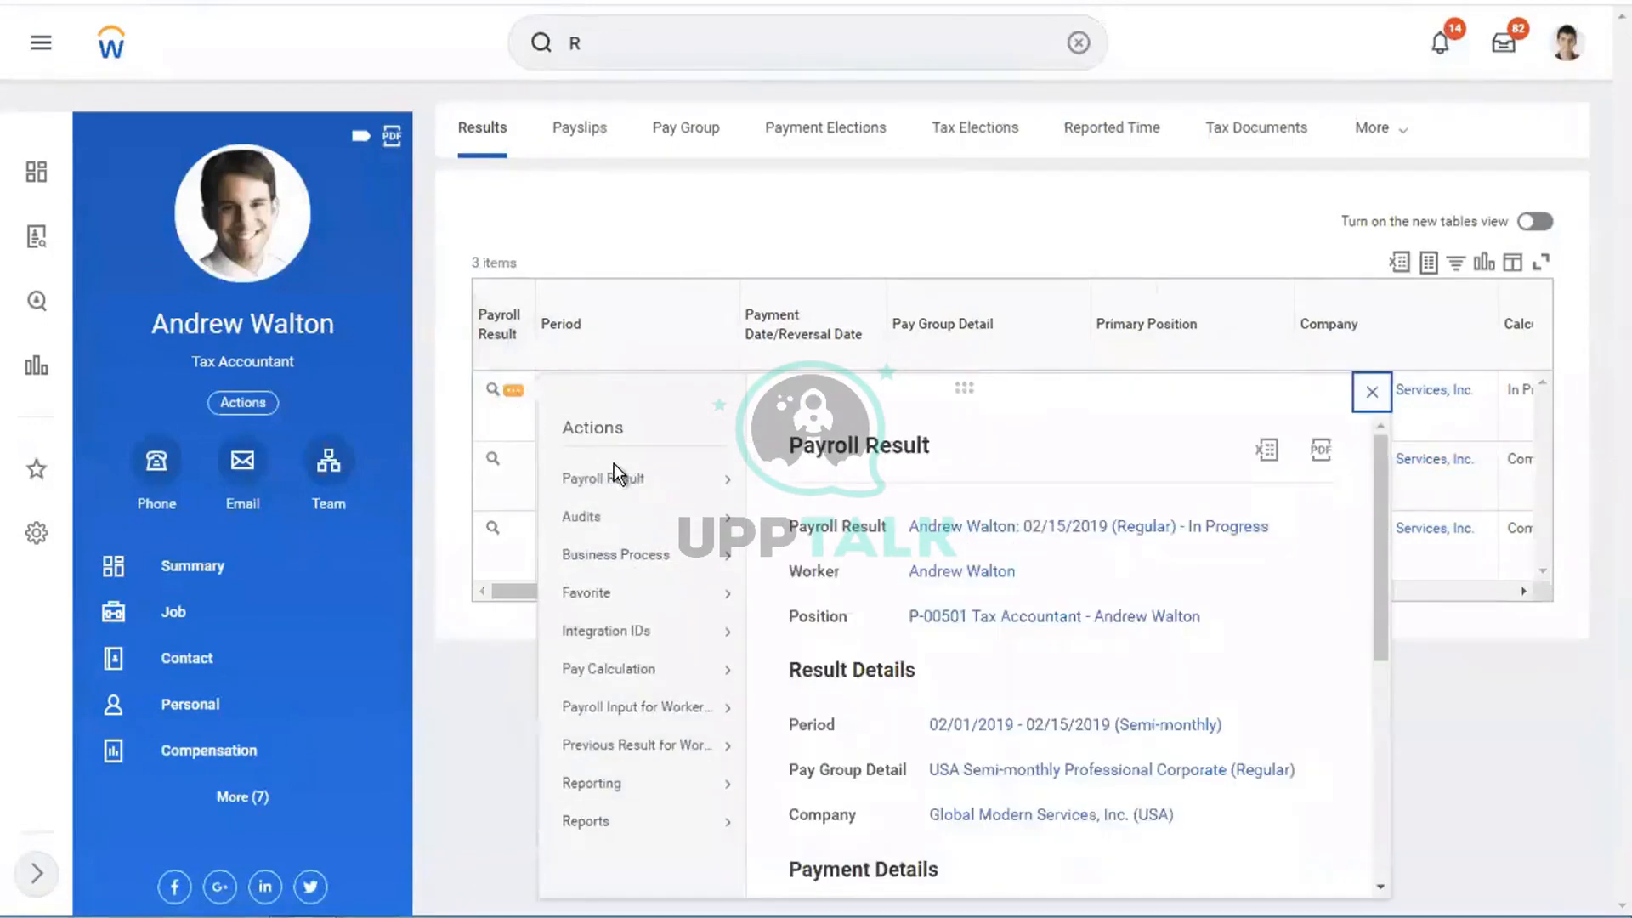
mouse_move(617, 478)
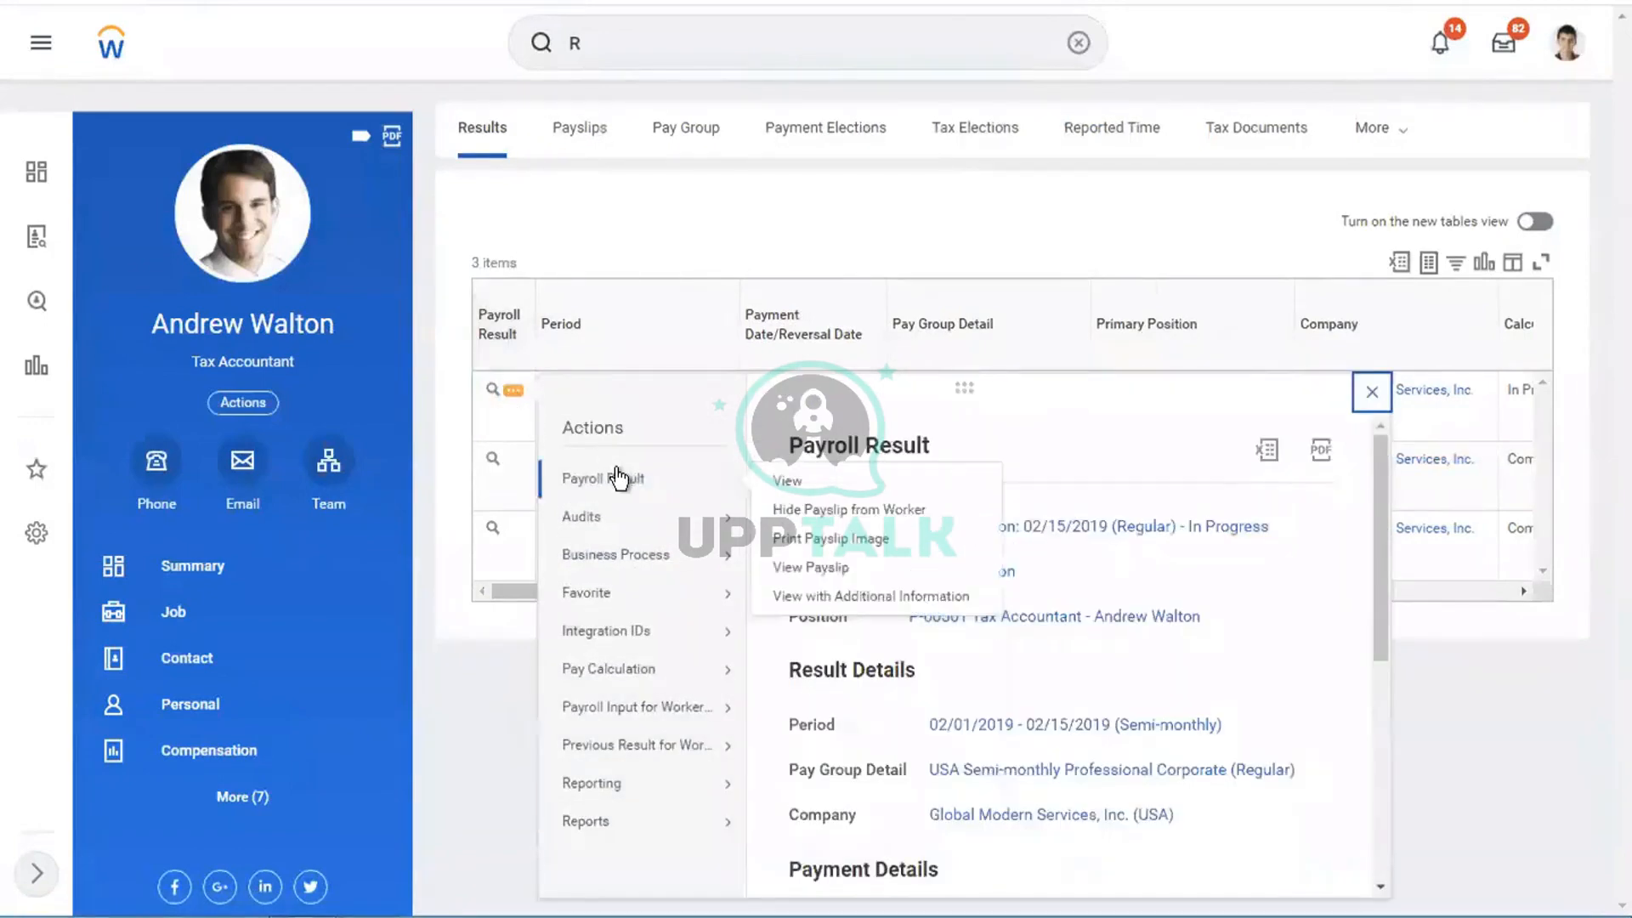
left_click(807, 558)
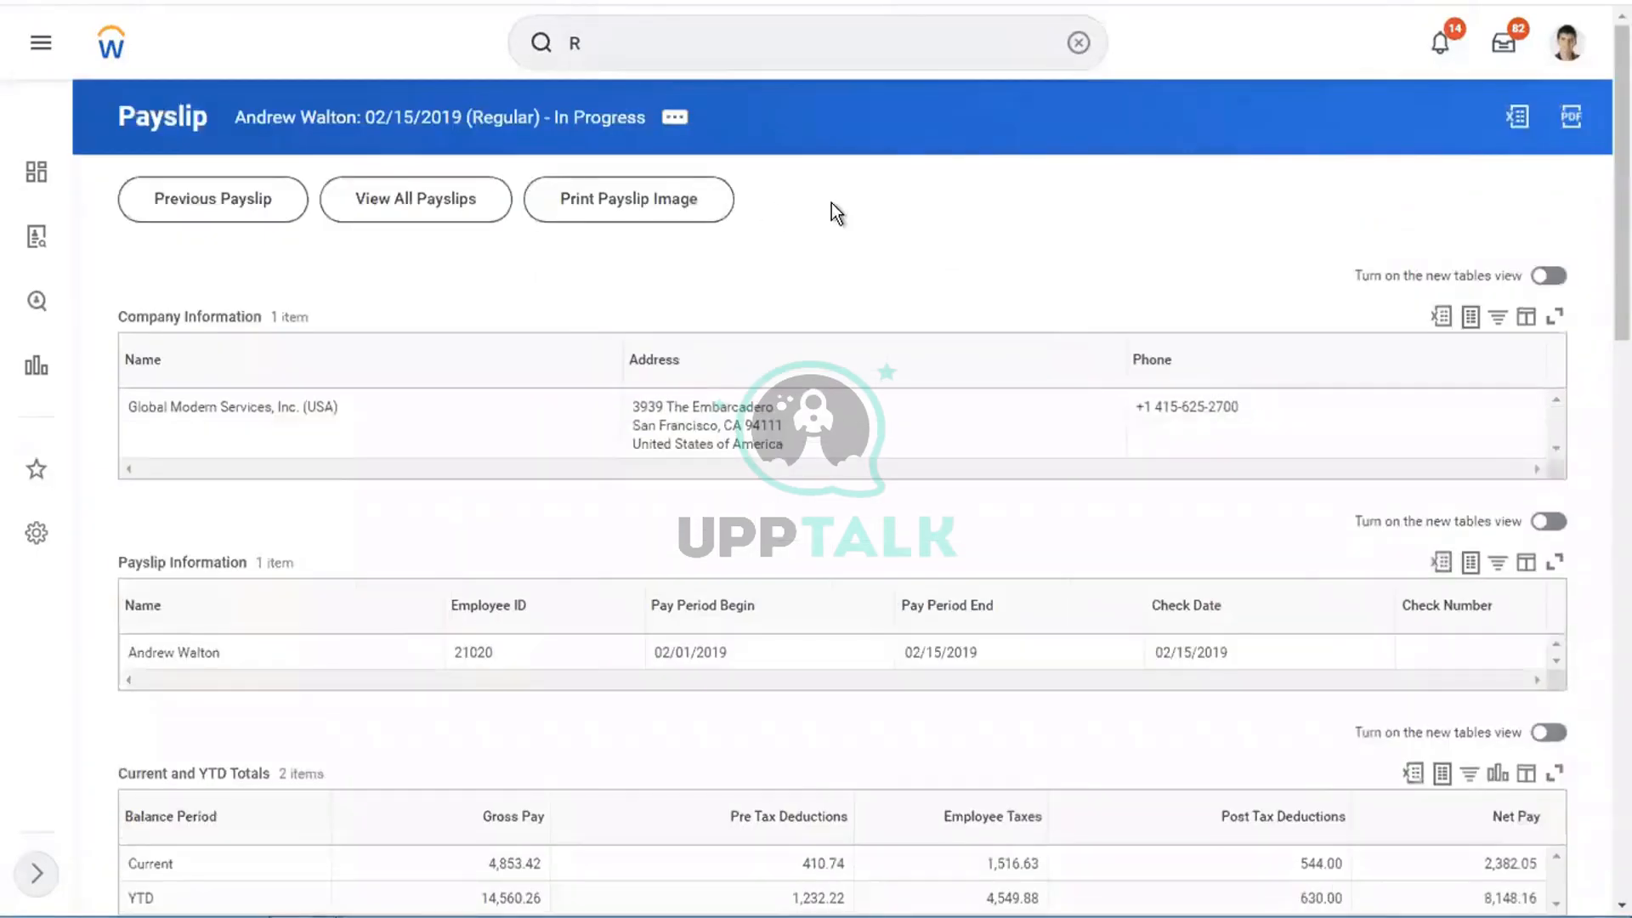
Examine the payslip's post tax deductions, highlighting the Creditor Garnishment and IWO Employer Fee lines with their current and YTD amounts
scroll(1039, 212, "down", 5)
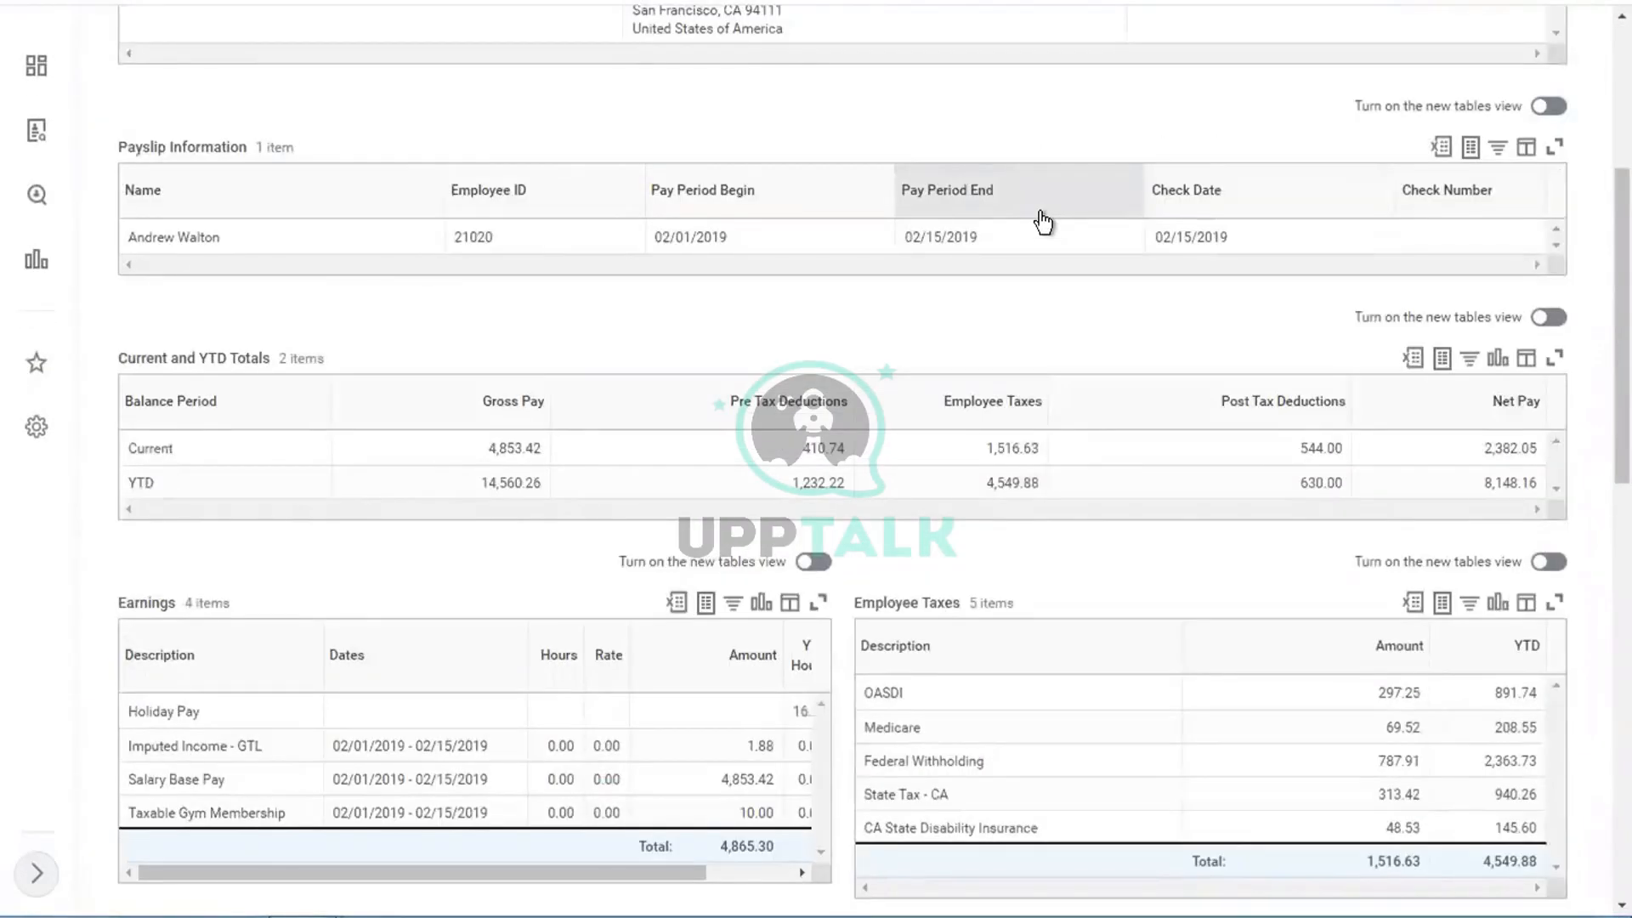
scroll(1044, 223, "down", 1)
scroll(1044, 223, "down", 4)
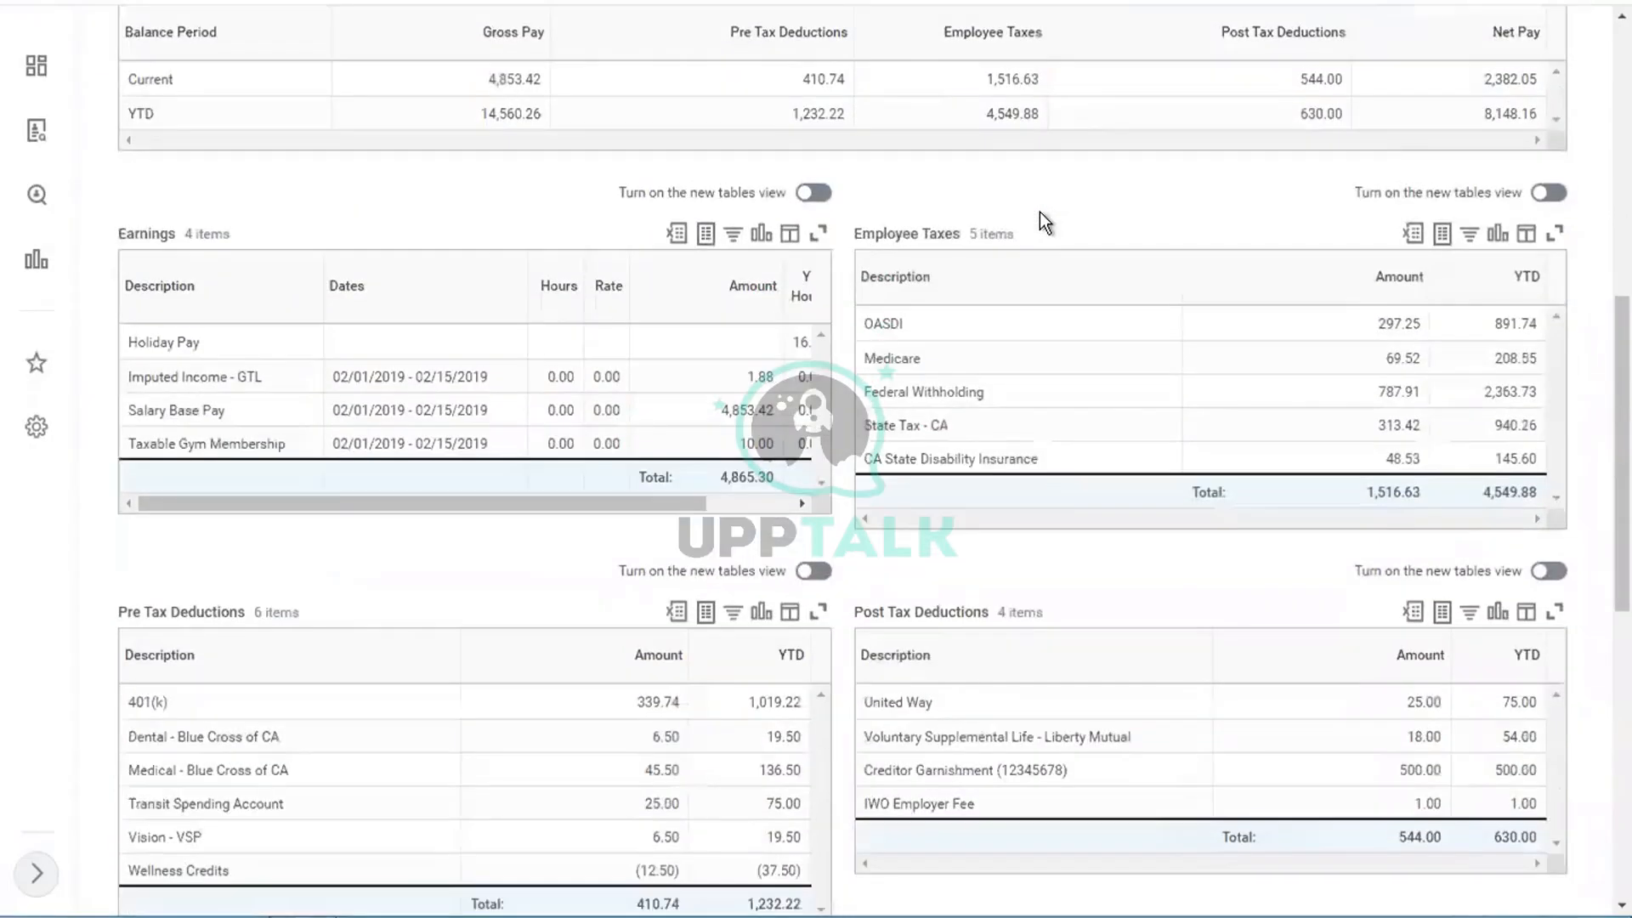
scroll(1040, 214, "down", 2)
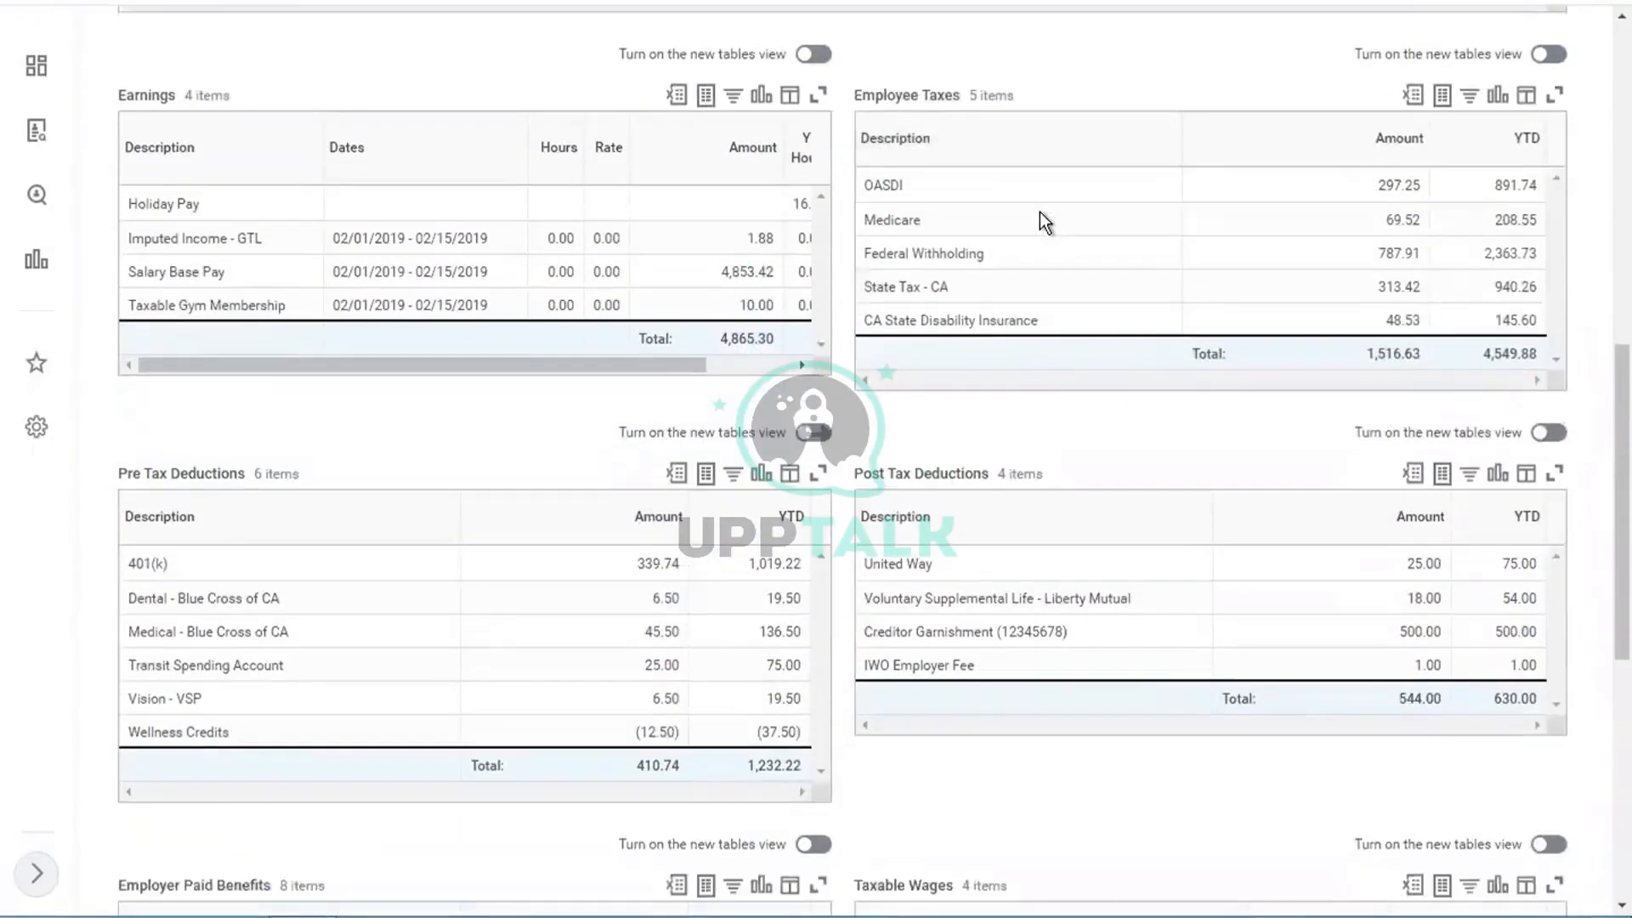
scroll(1038, 223, "down", 1)
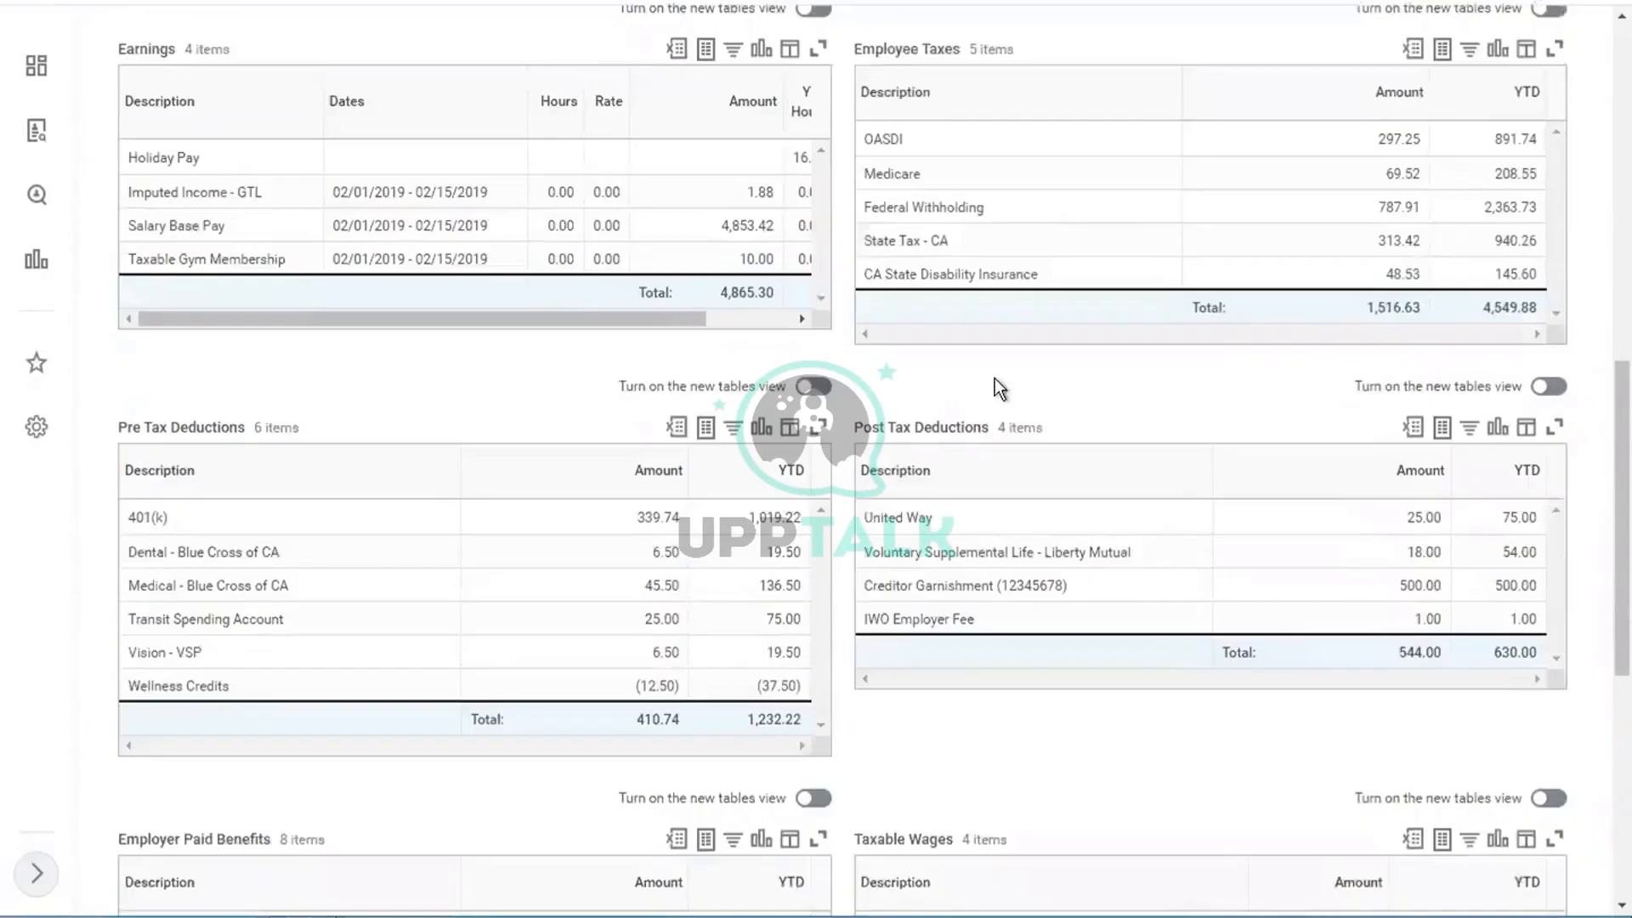
left_click_drag(874, 588, 1044, 600)
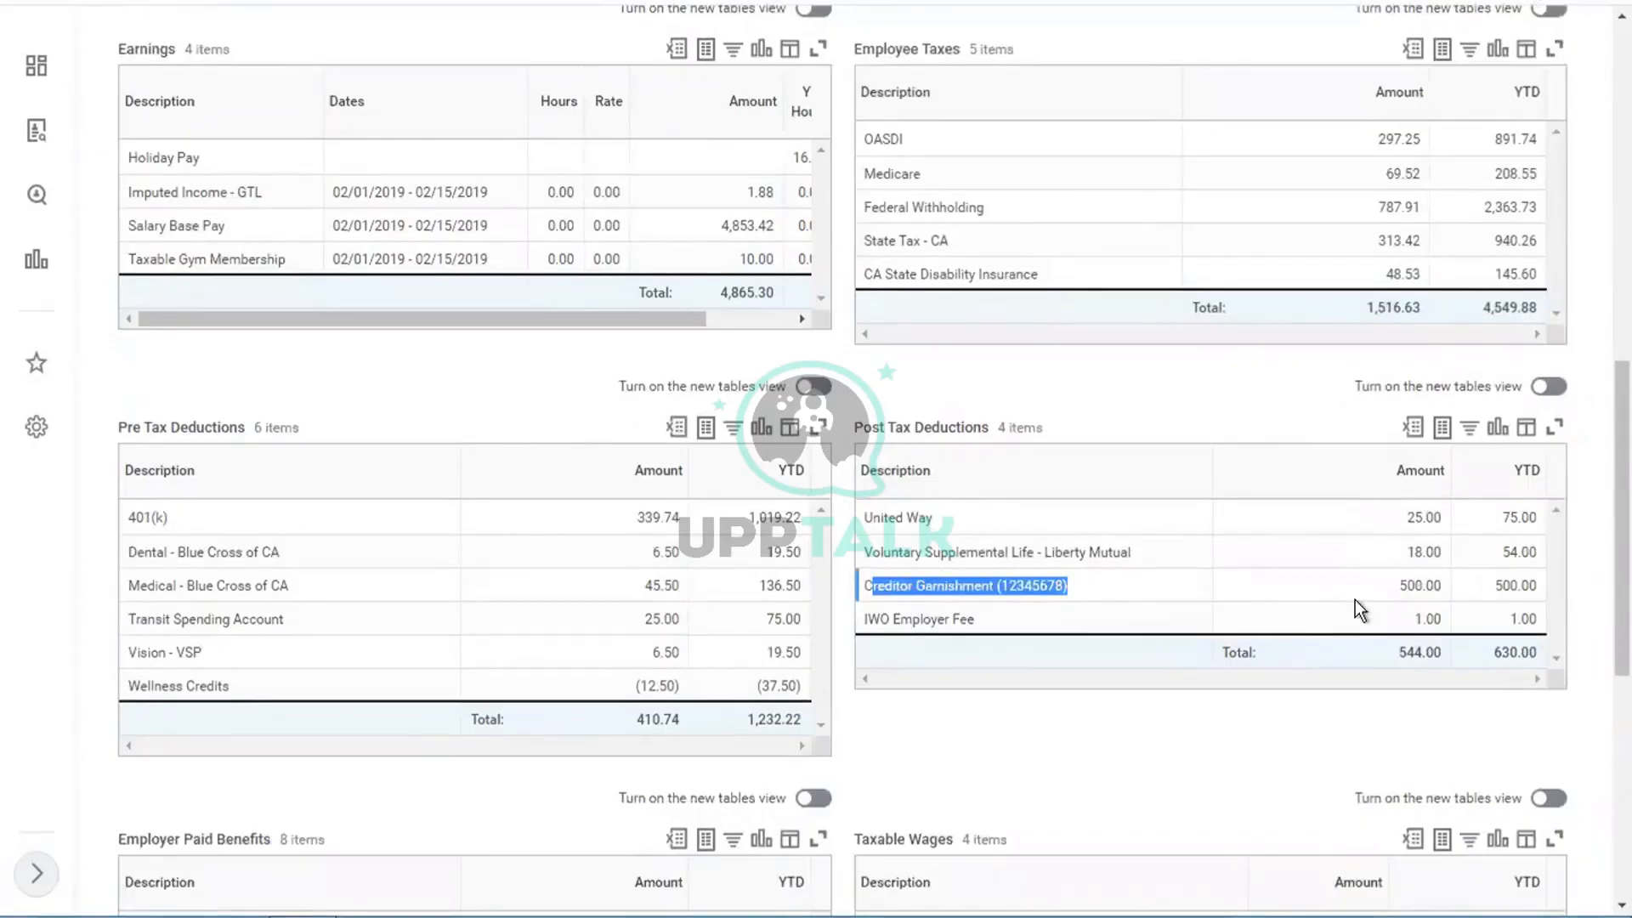
left_click_drag(1478, 597, 1538, 621)
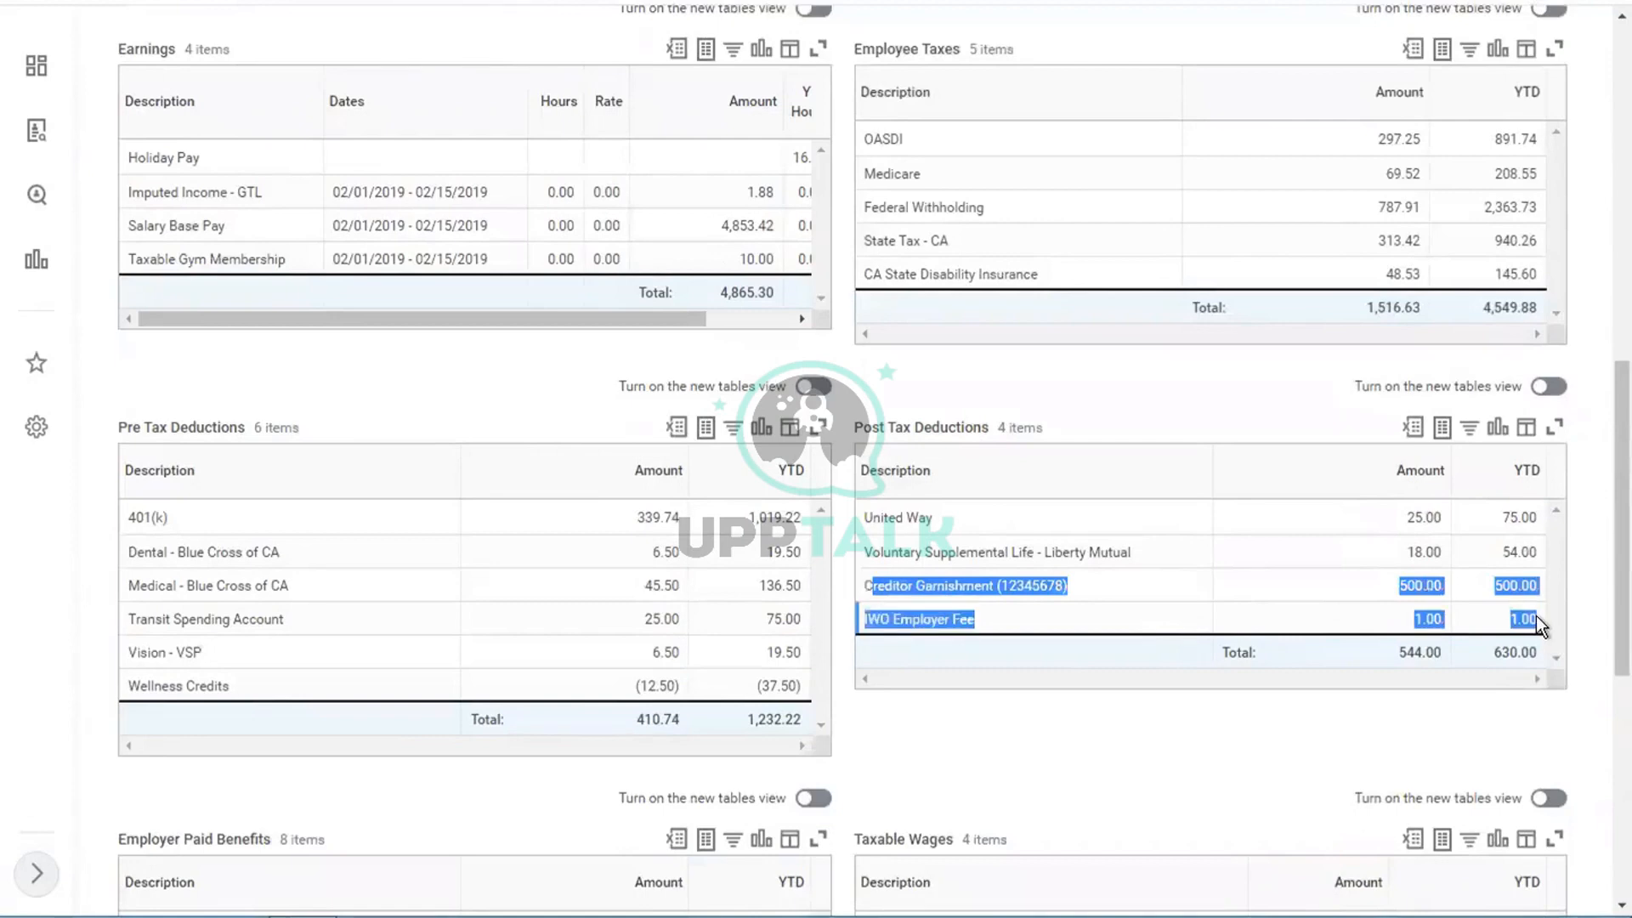